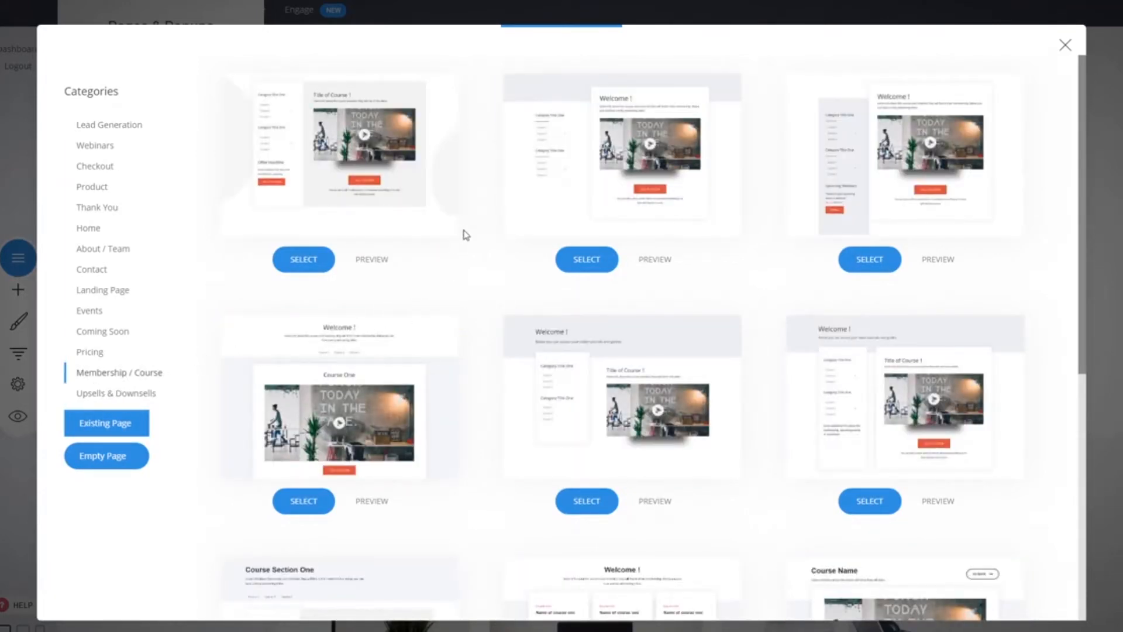
# - Preview the Welcome template with course cards, scroll through it, and close the preview
pyautogui.scroll(-4, 464, 234)
pyautogui.scroll(-3, 477, 231)
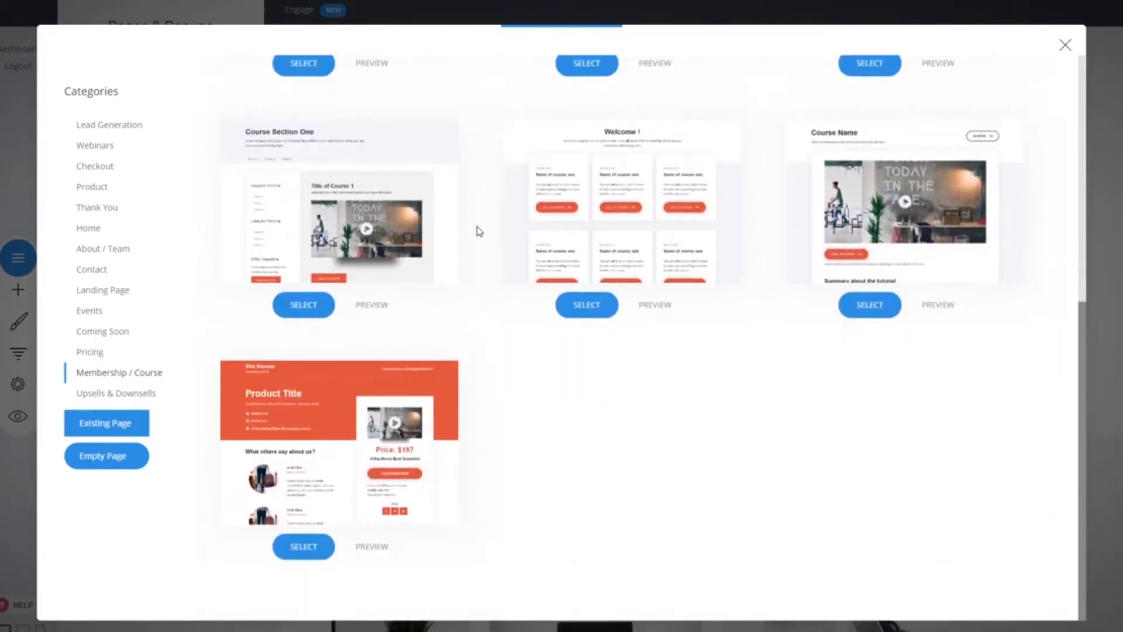
pyautogui.scroll(5, 772, 459)
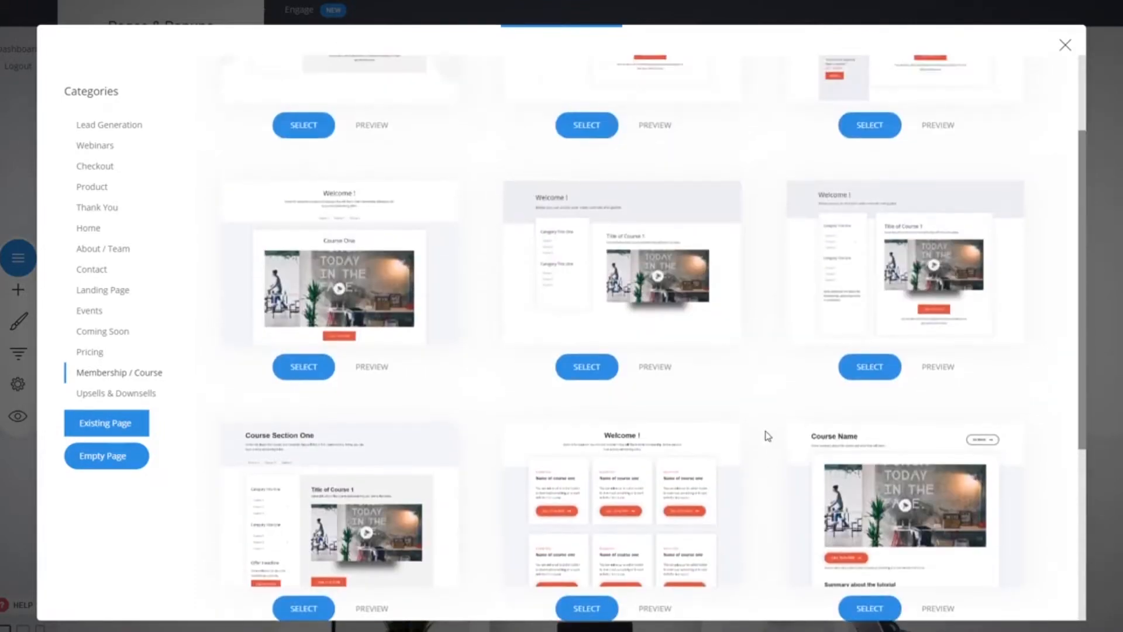
pyautogui.scroll(-3, 797, 421)
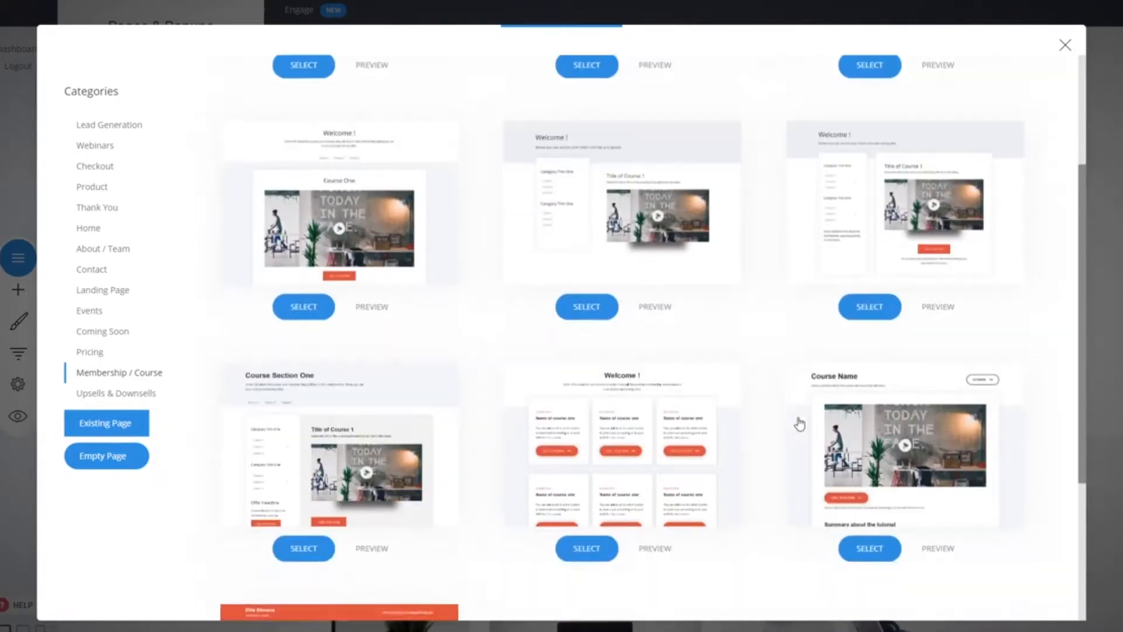
pyautogui.click(654, 426)
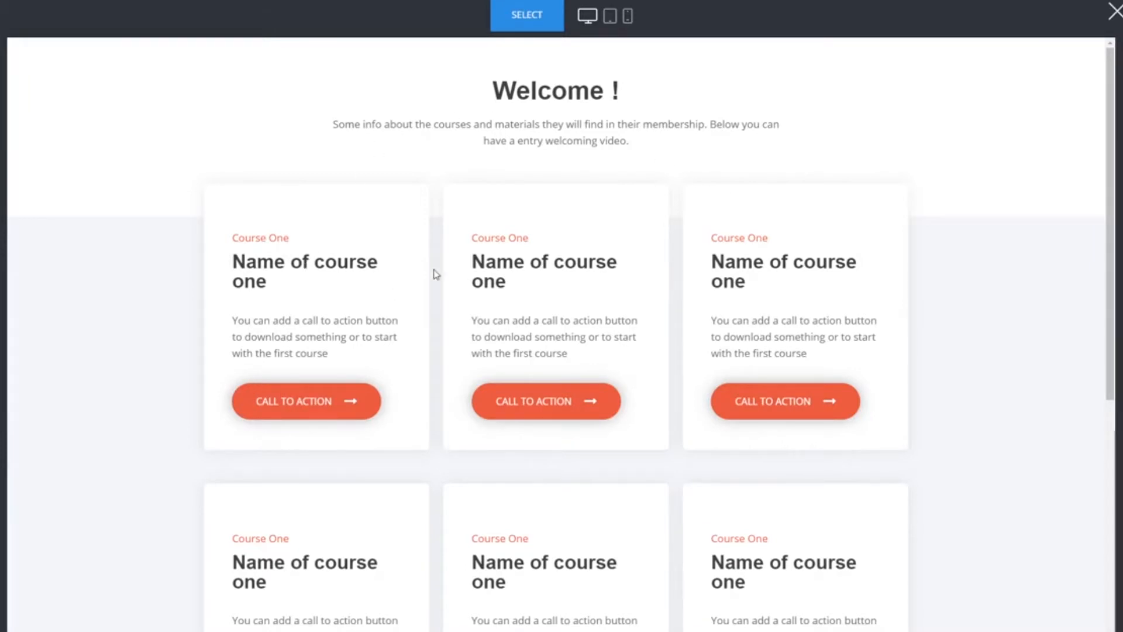
pyautogui.scroll(-4, 350, 321)
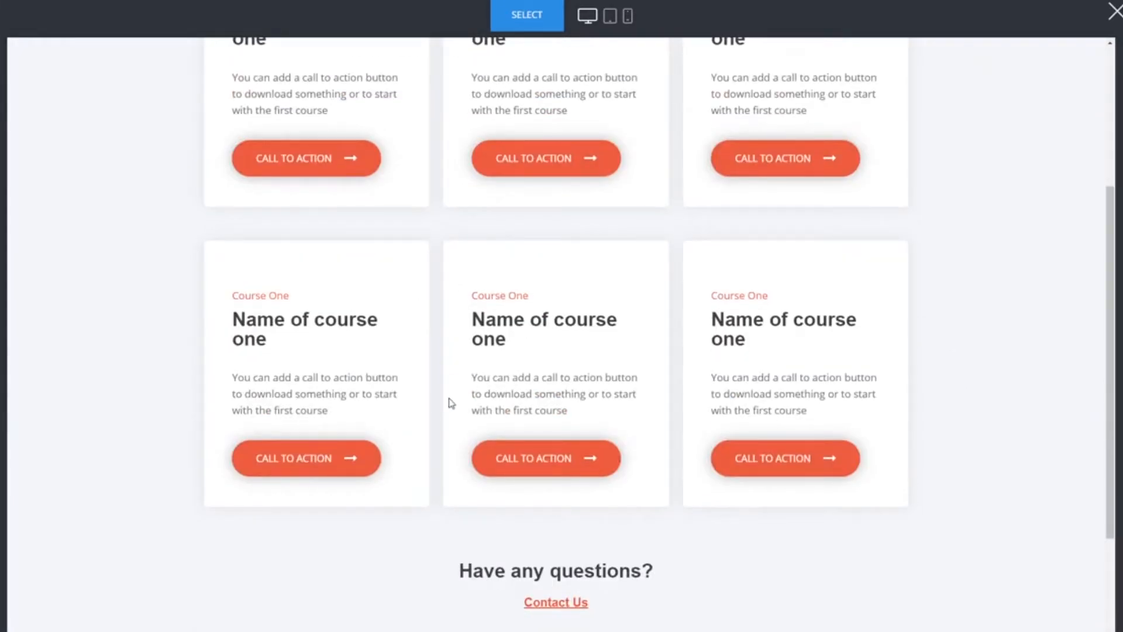
pyautogui.scroll(5, 450, 402)
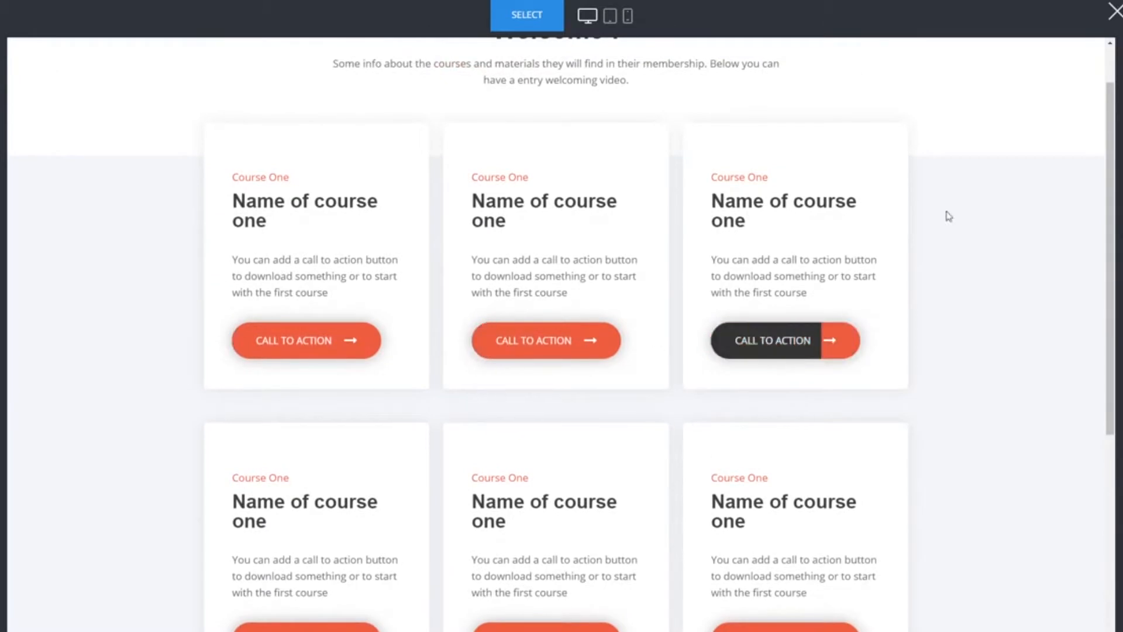
pyautogui.scroll(1, 918, 241)
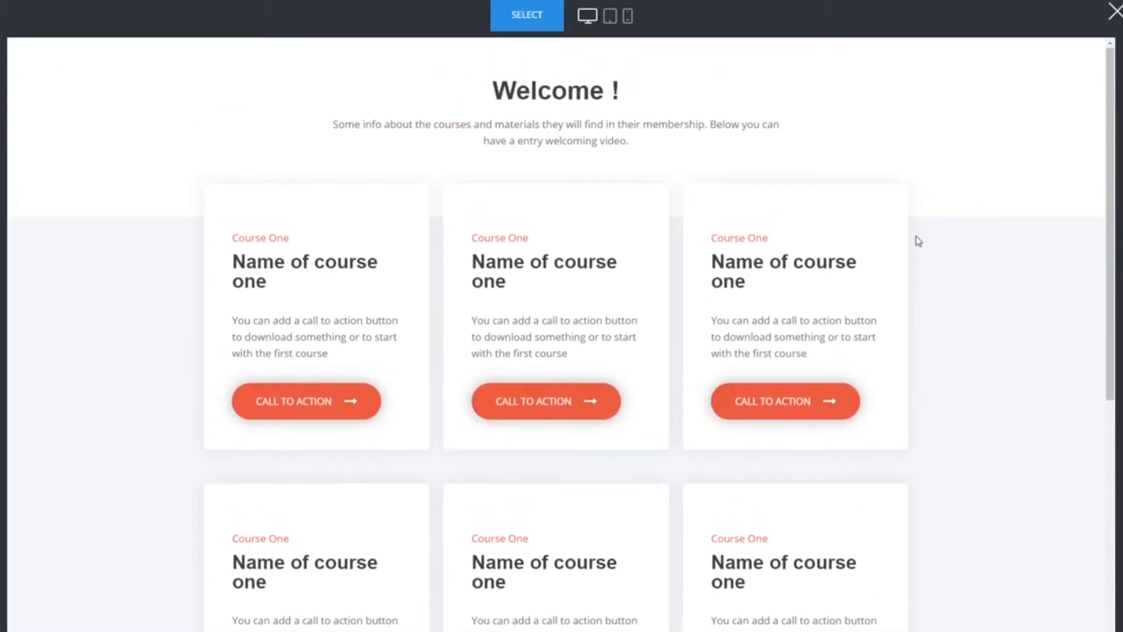
pyautogui.click(1114, 13)
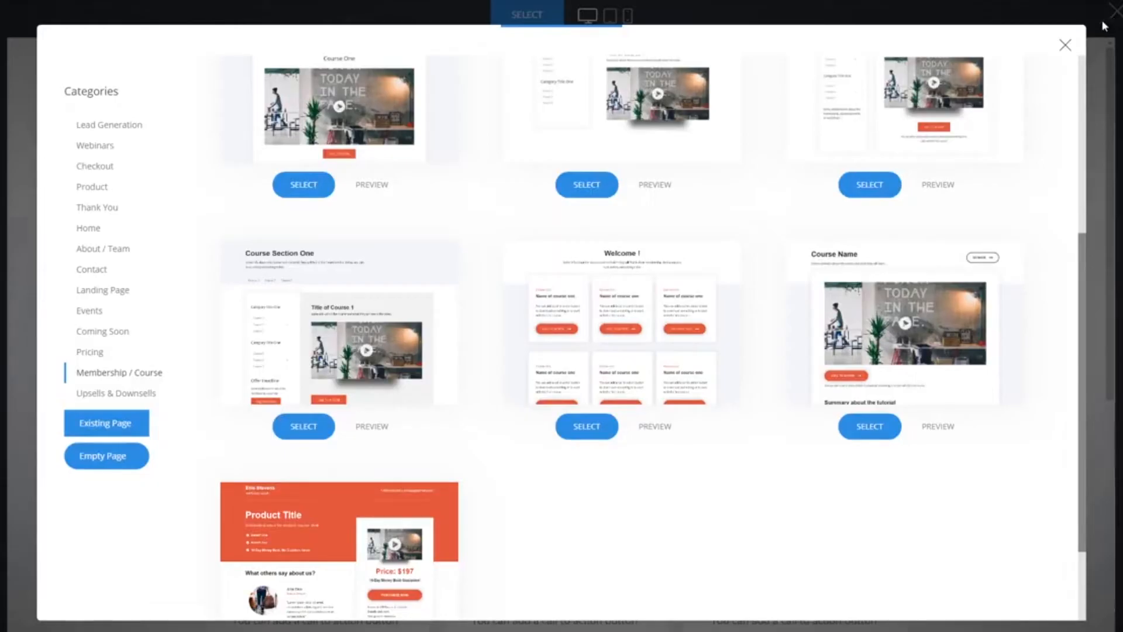
# - Preview the Course Section One template, then close the template gallery without choosing one
pyautogui.click(382, 431)
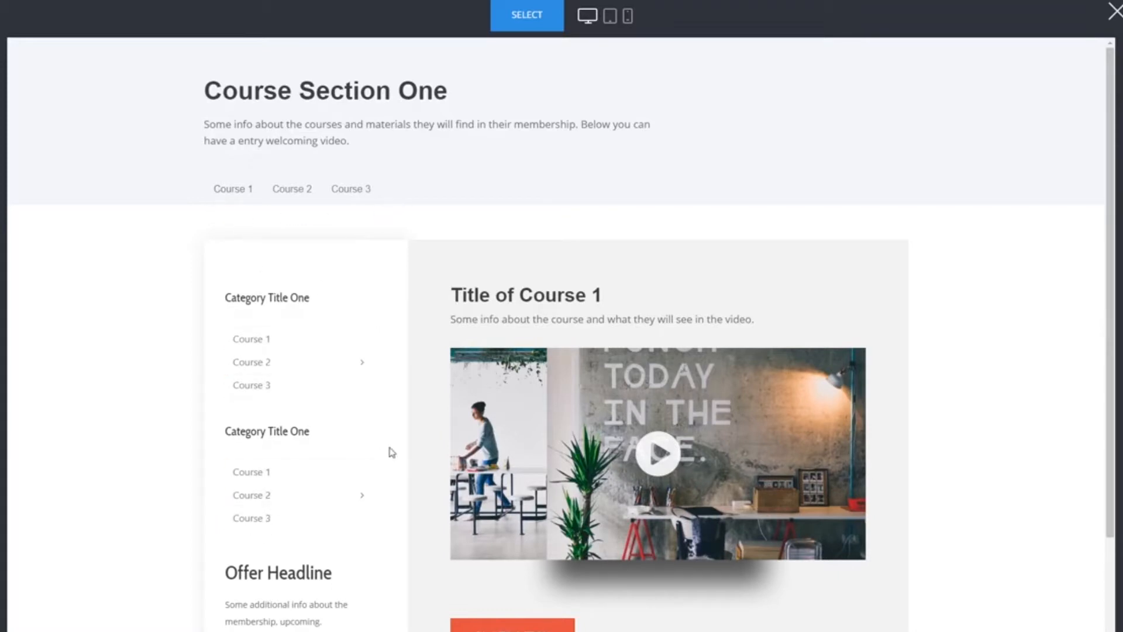
pyautogui.scroll(-2, 391, 452)
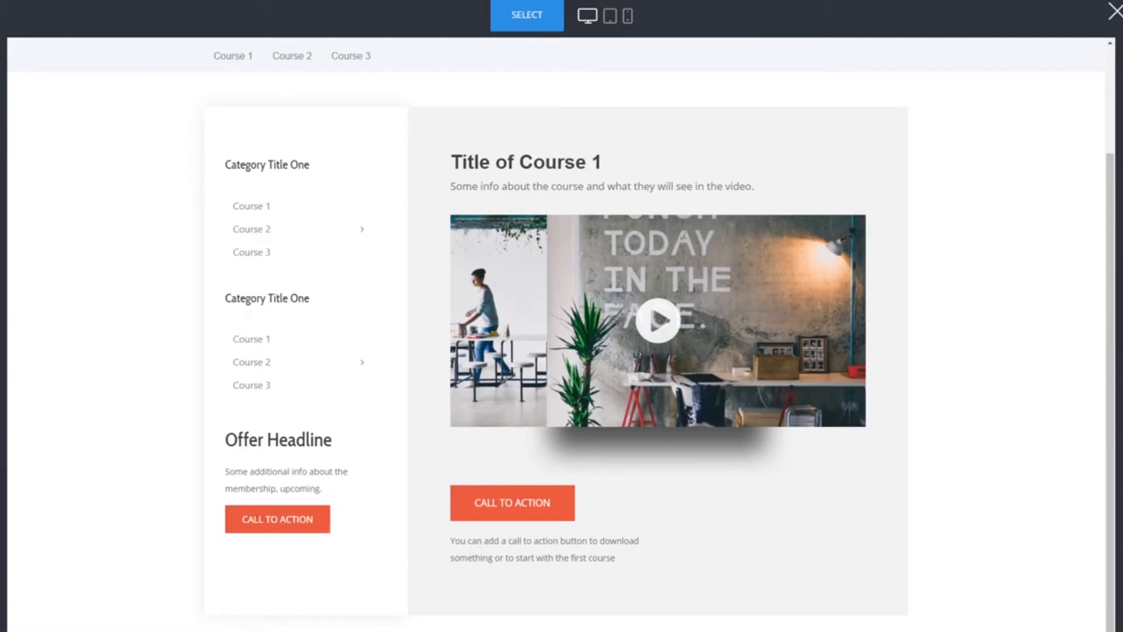
pyautogui.click(1114, 14)
pyautogui.scroll(-2, 612, 464)
pyautogui.scroll(1, 711, 413)
pyautogui.scroll(5, 711, 413)
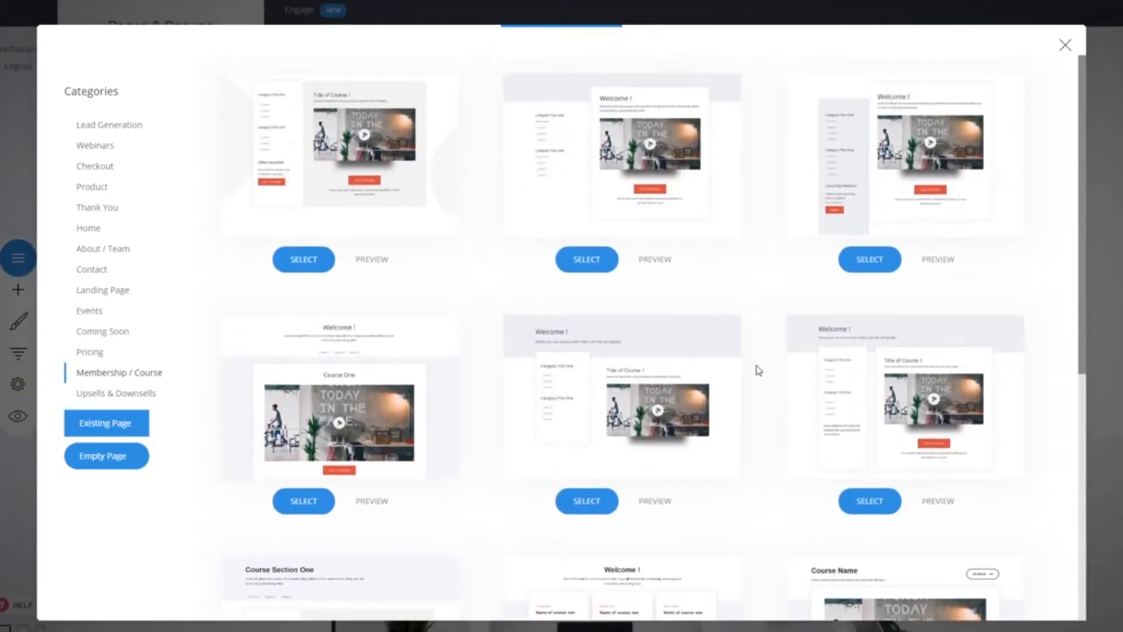
pyautogui.click(1065, 46)
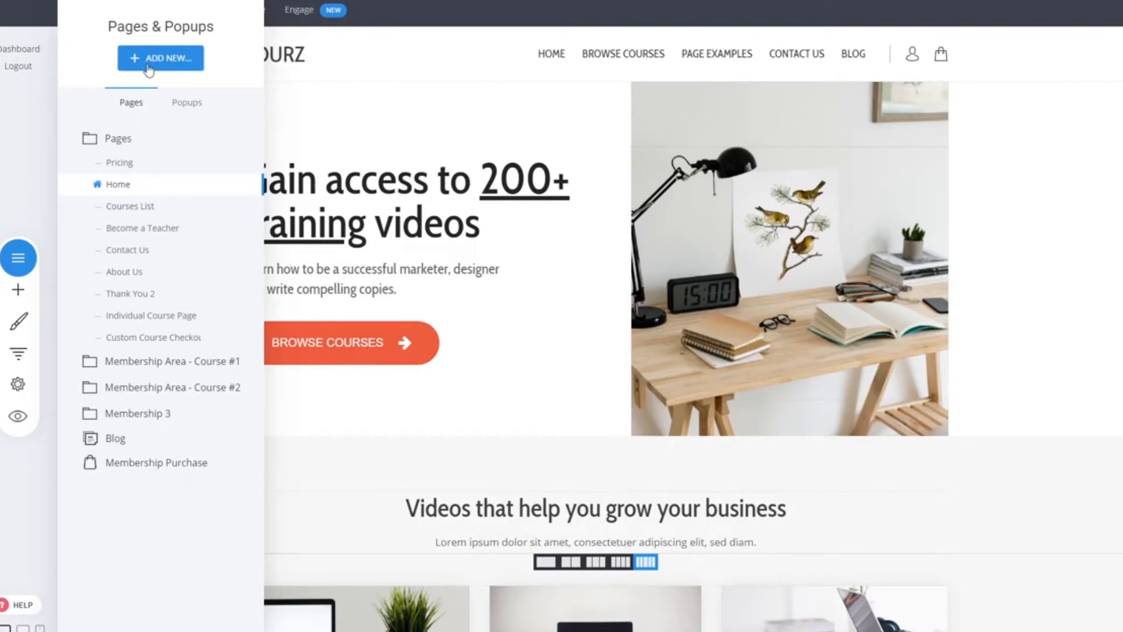
# - Hide the Pages & Popups panel so the 'Gain access to 200+ training videos' hero shows
pyautogui.click(570, 184)
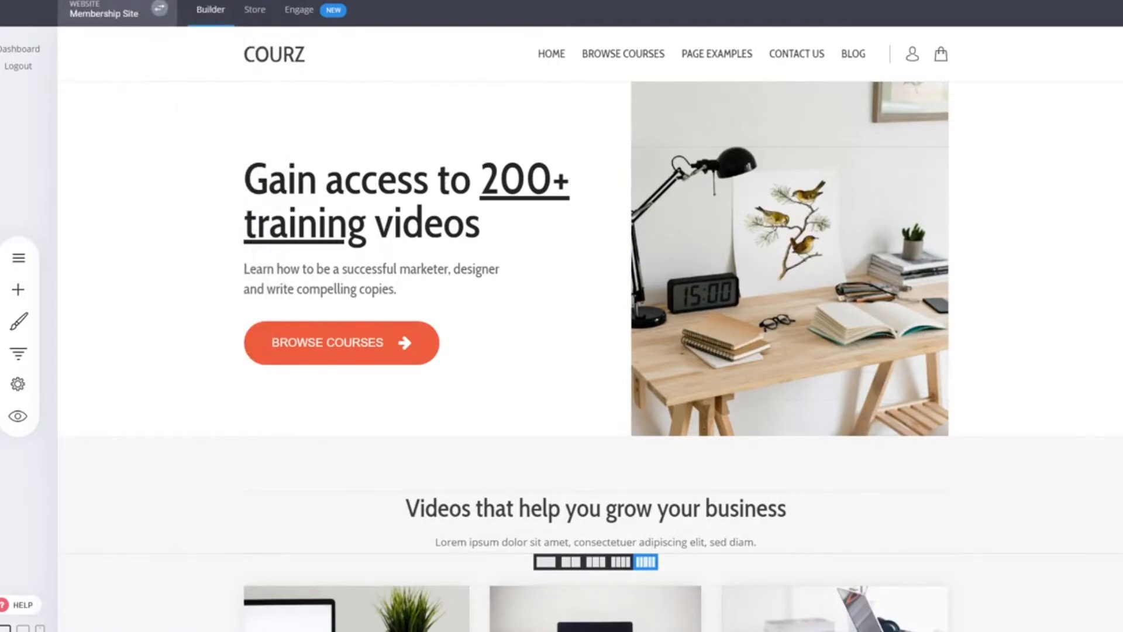
pyautogui.click(18, 257)
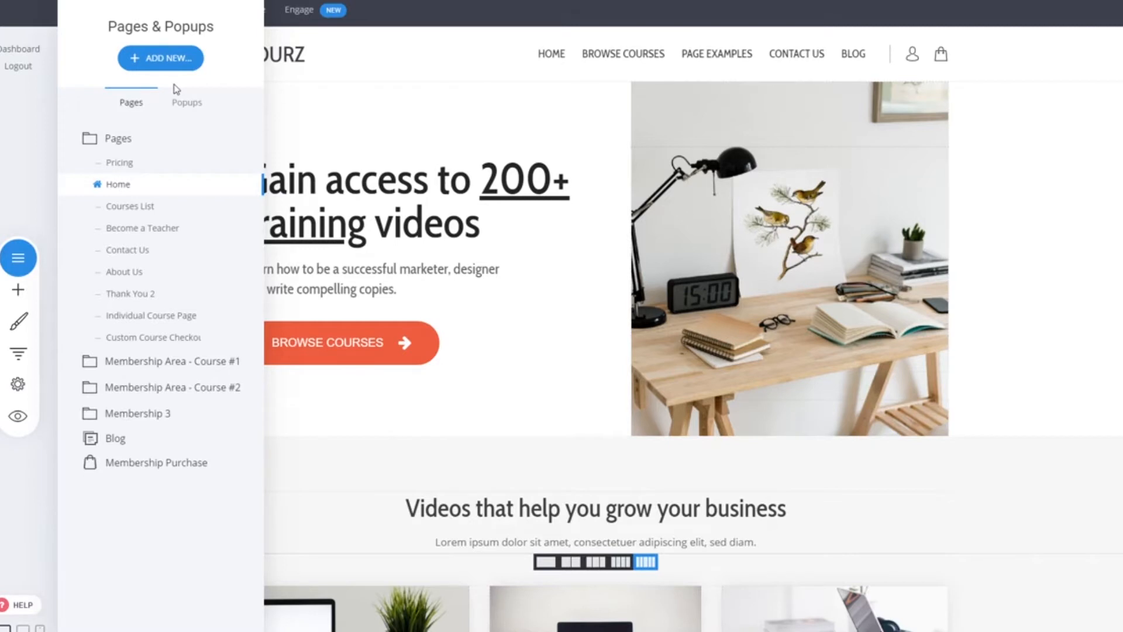
pyautogui.click(754, 257)
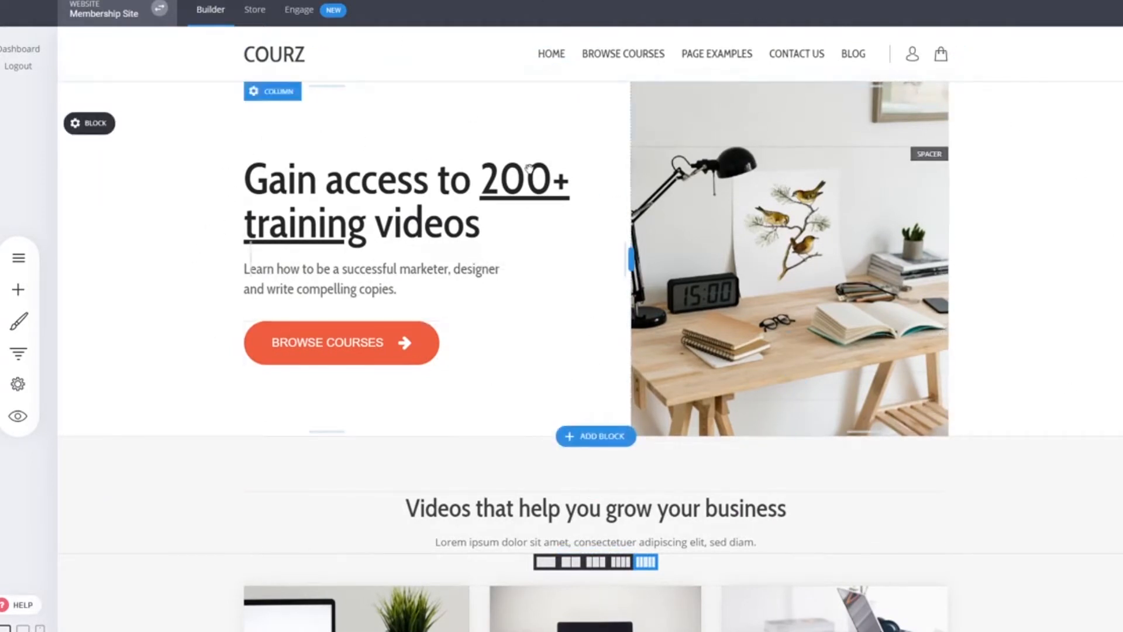
# - Scroll the COURZ home page down to the footer and back, then show the site pages list
pyautogui.scroll(-5, 808, 256)
pyautogui.scroll(5, 847, 236)
pyautogui.scroll(-5, 846, 237)
pyautogui.scroll(-1, 846, 237)
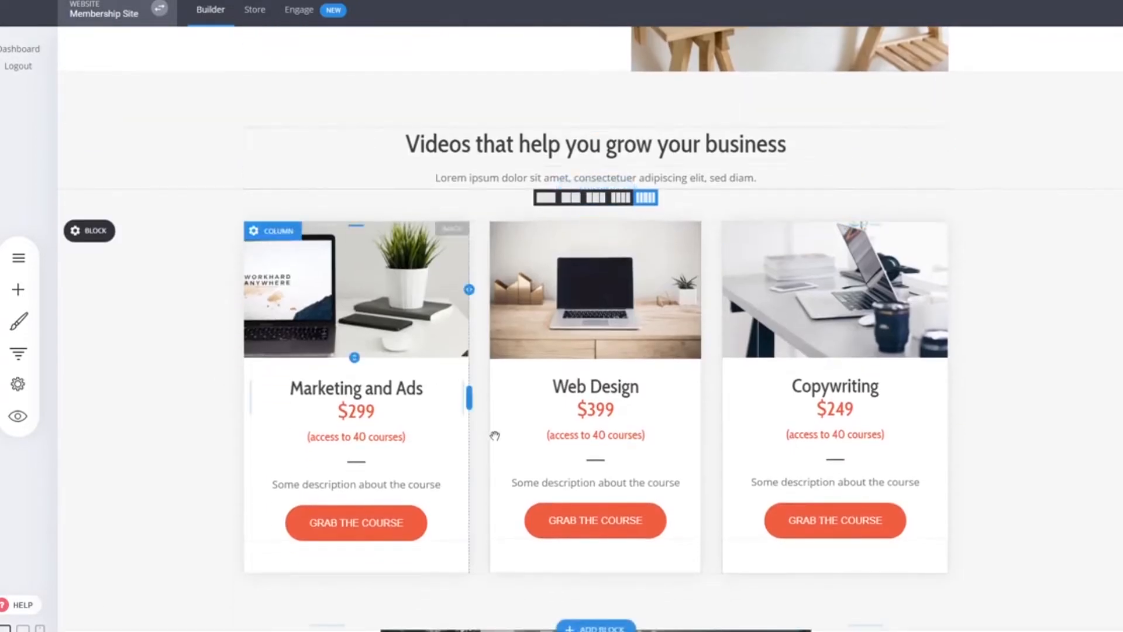
pyautogui.scroll(-3, 1024, 380)
pyautogui.scroll(-10, 1024, 380)
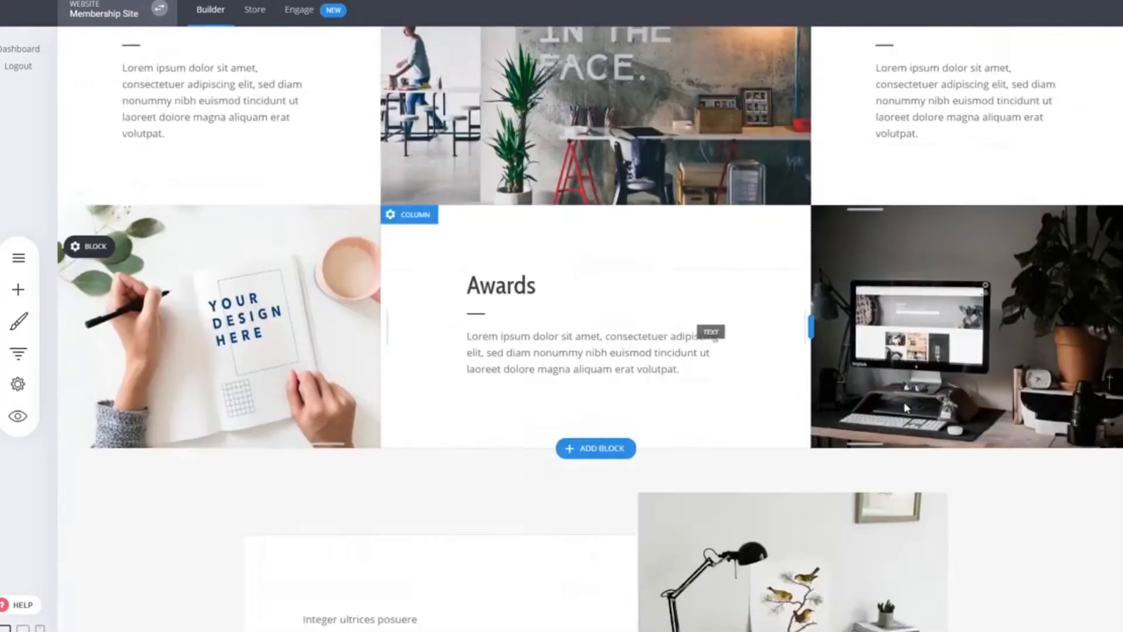
pyautogui.scroll(-10, 868, 442)
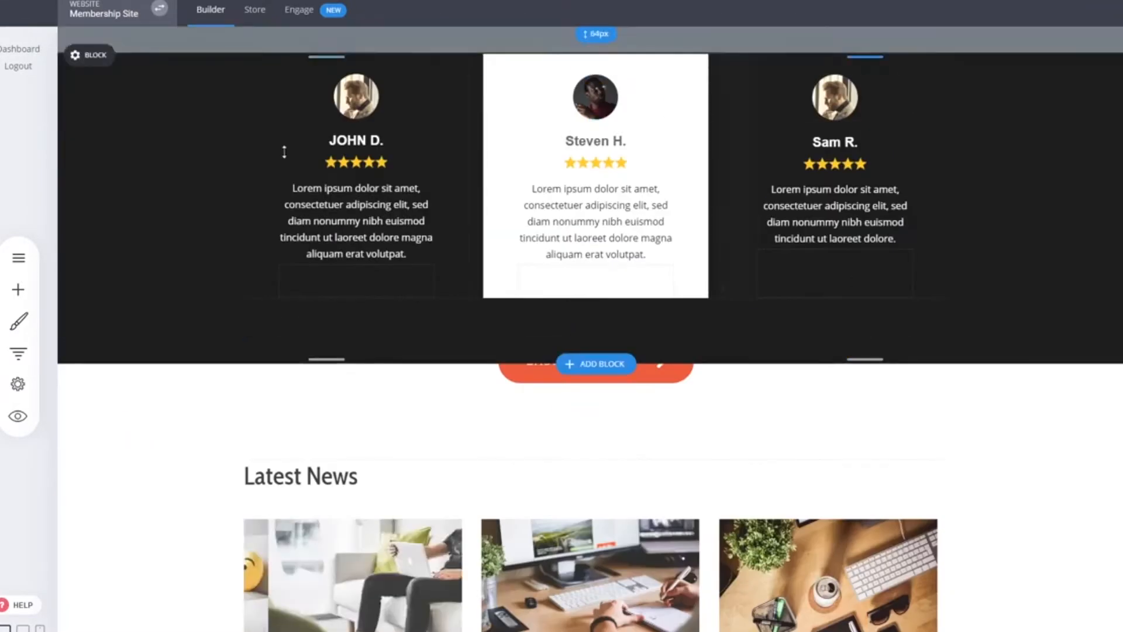
pyautogui.scroll(3, 898, 403)
pyautogui.scroll(1, 901, 408)
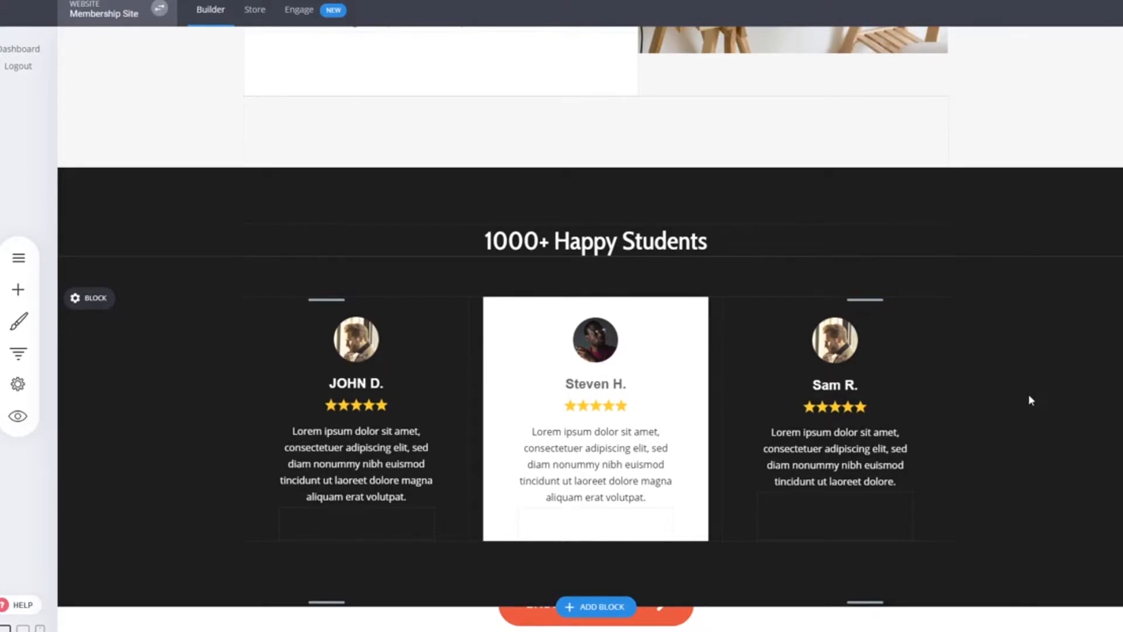
pyautogui.scroll(-4, 1028, 397)
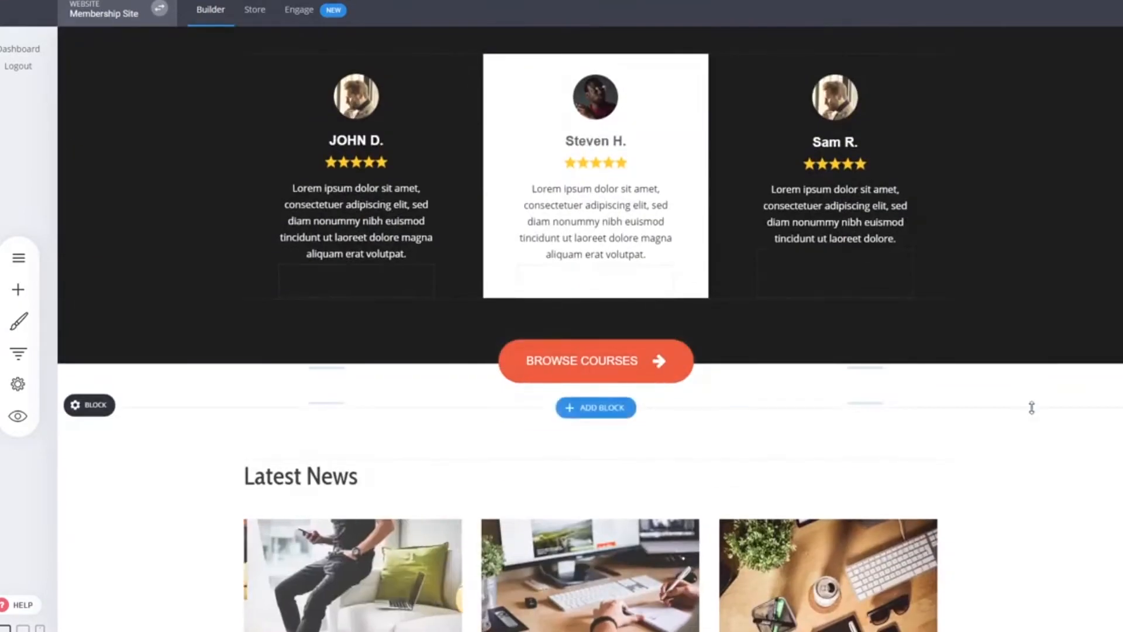
pyautogui.scroll(-5, 1035, 421)
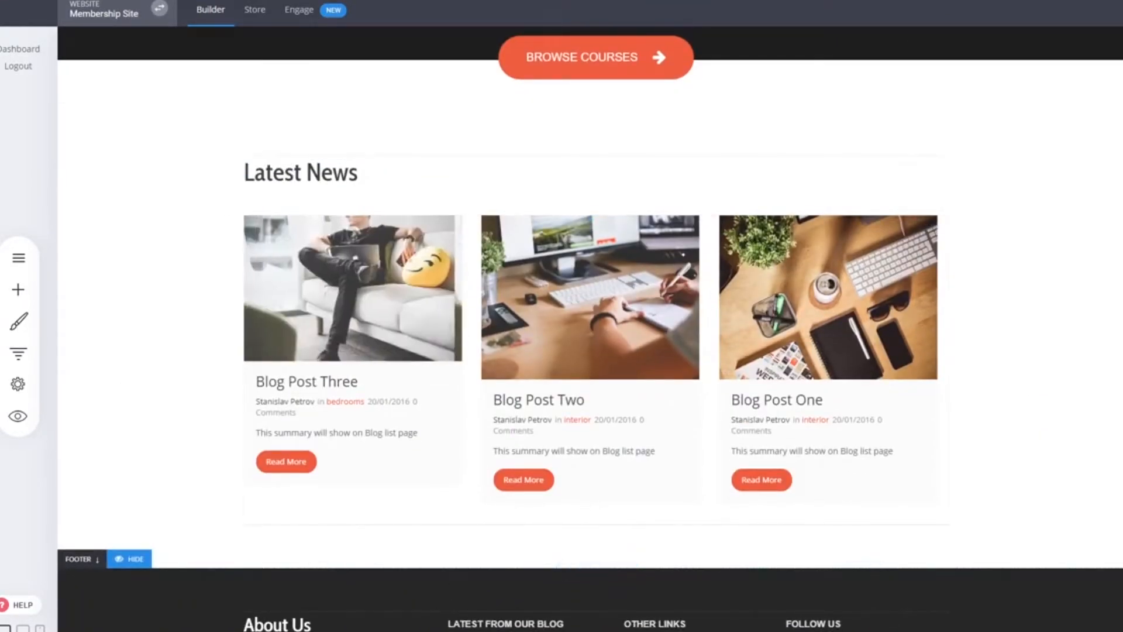
pyautogui.scroll(-1, 1120, 510)
pyautogui.scroll(15, 383, 332)
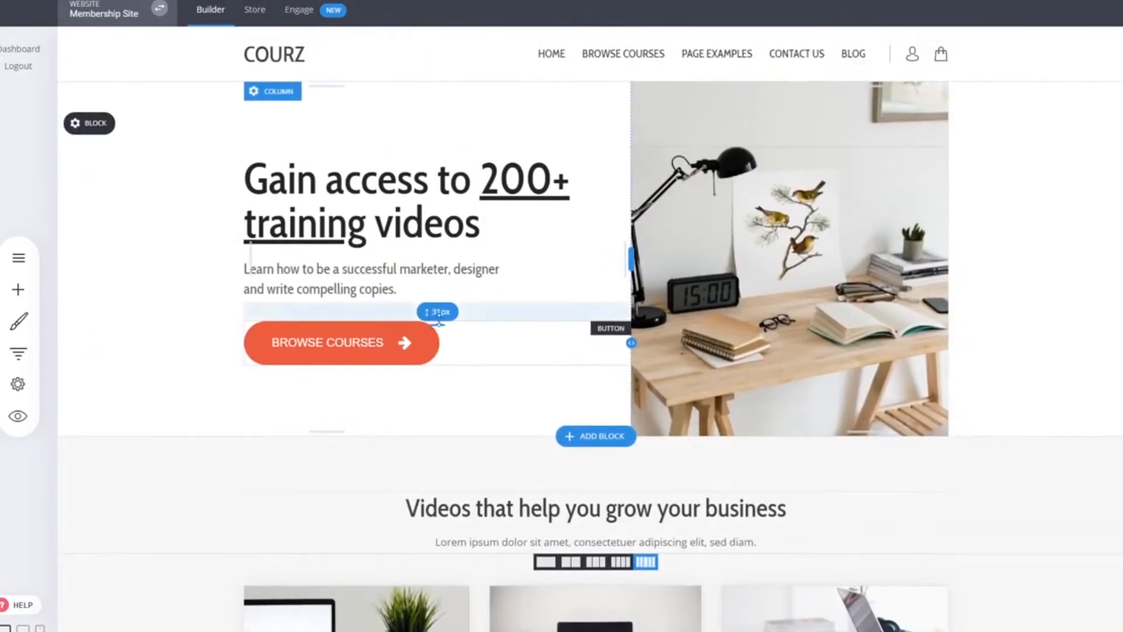
pyautogui.scroll(-7, 943, 350)
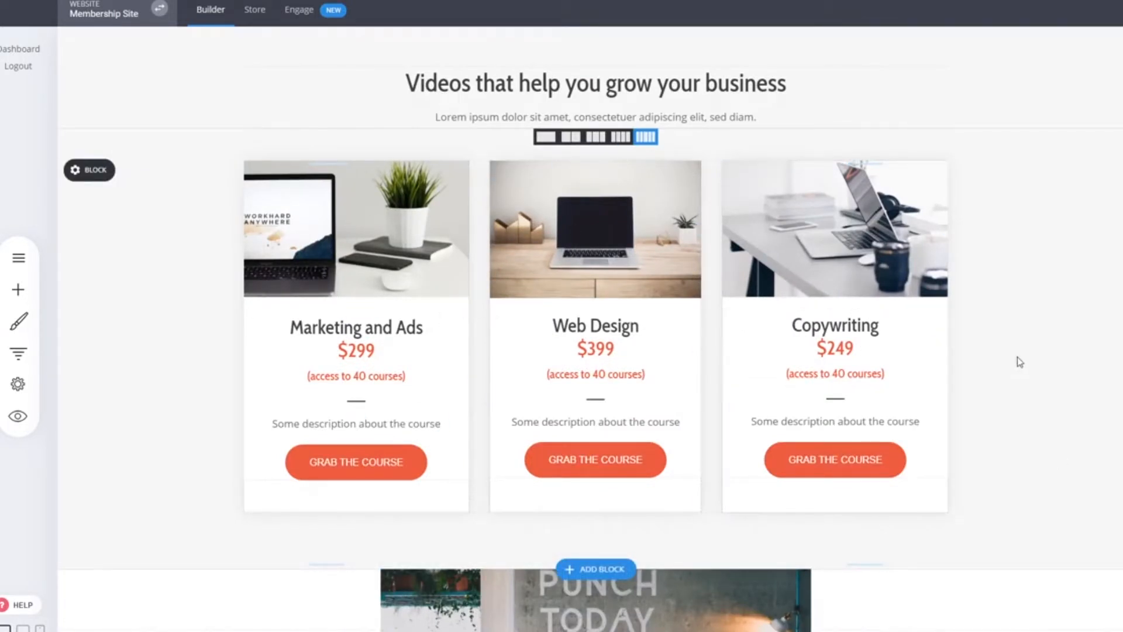
pyautogui.scroll(7, 1020, 362)
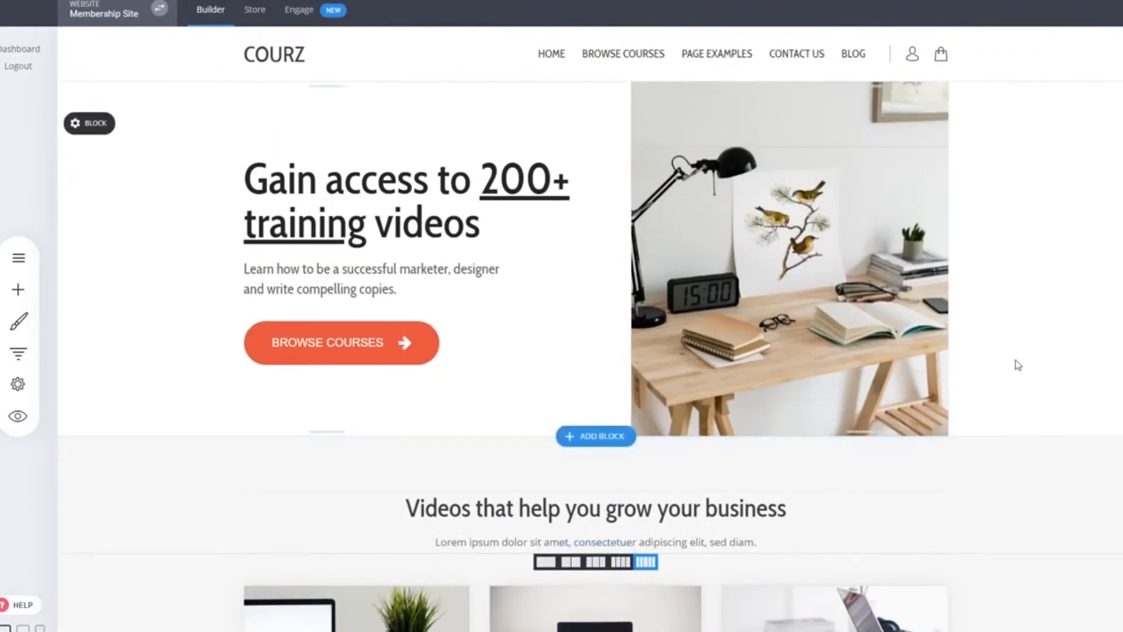
pyautogui.scroll(-6, 720, 472)
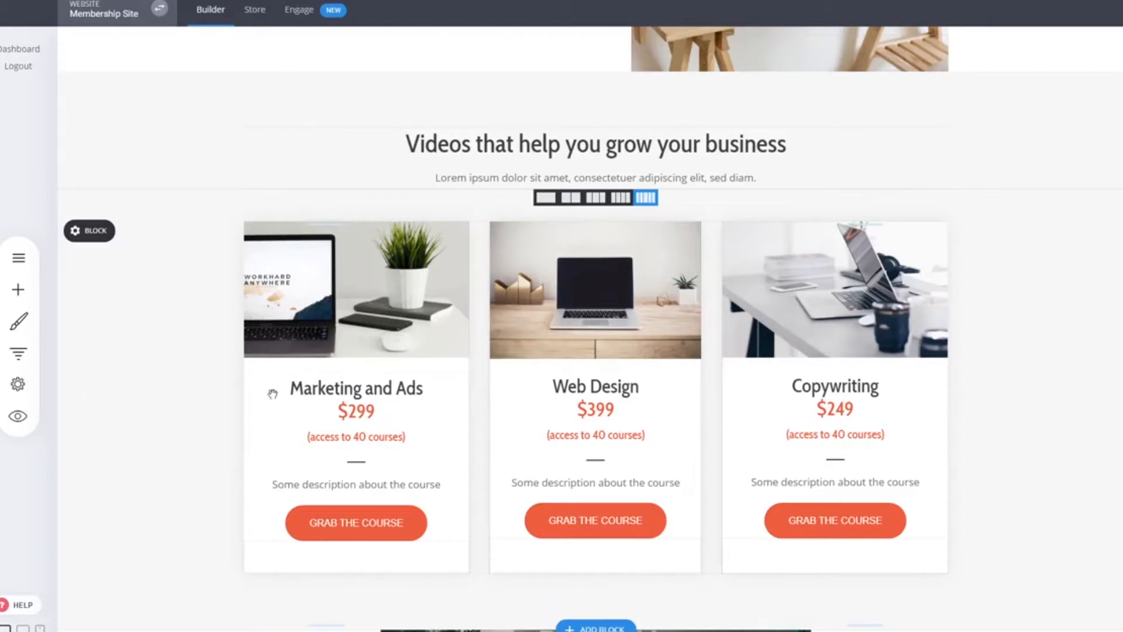
pyautogui.scroll(5, 73, 272)
pyautogui.click(19, 257)
pyautogui.click(139, 214)
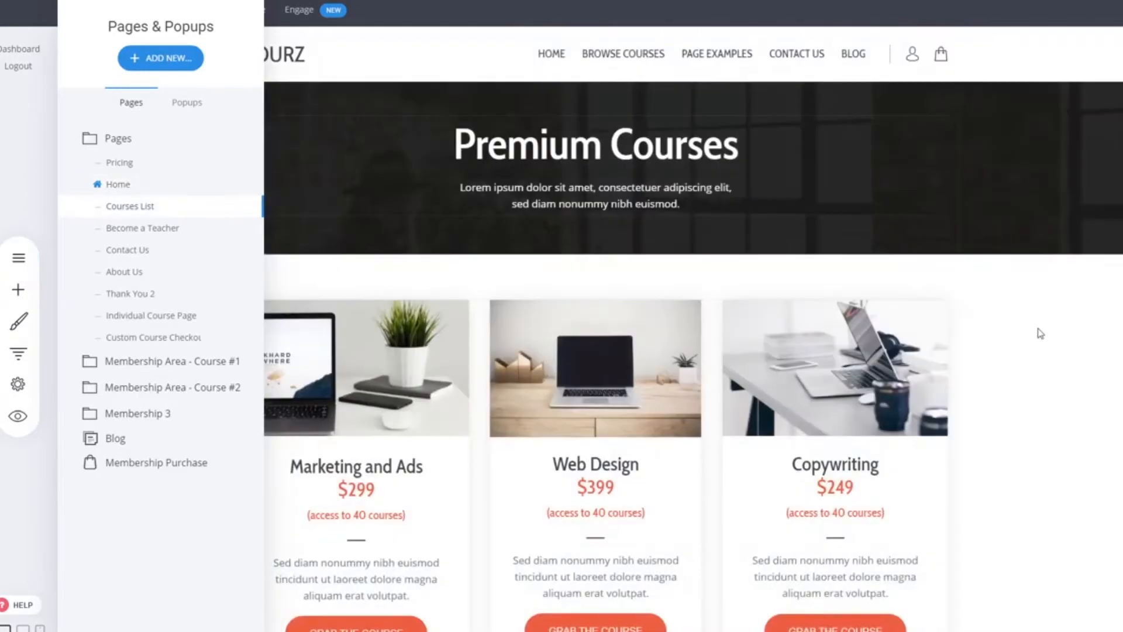
pyautogui.scroll(-2, 1029, 431)
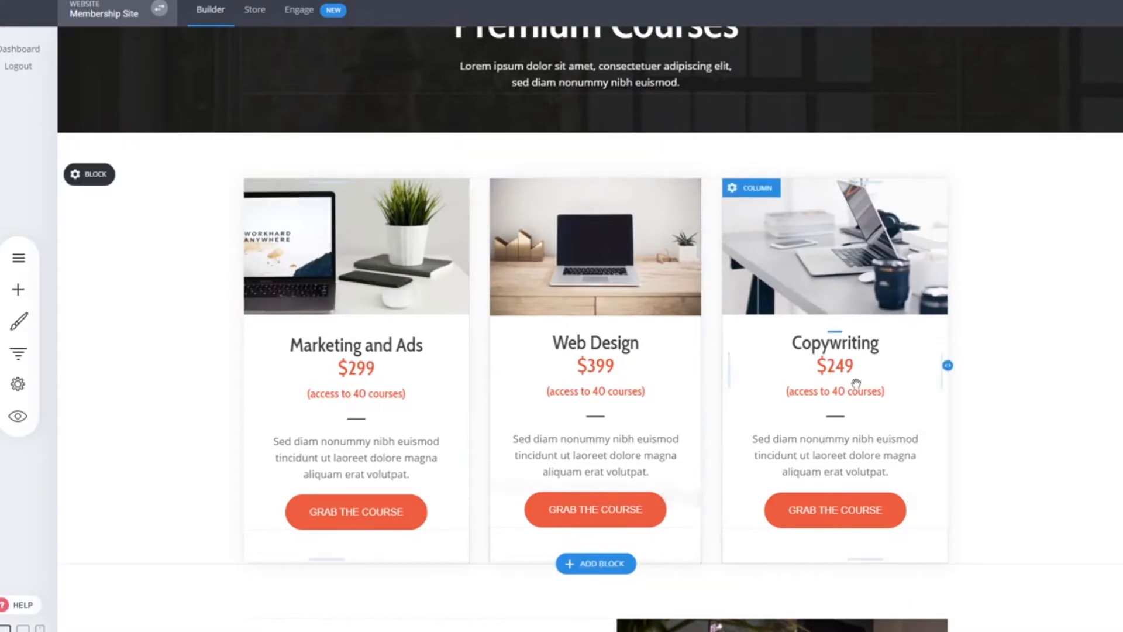
pyautogui.scroll(-1, 938, 371)
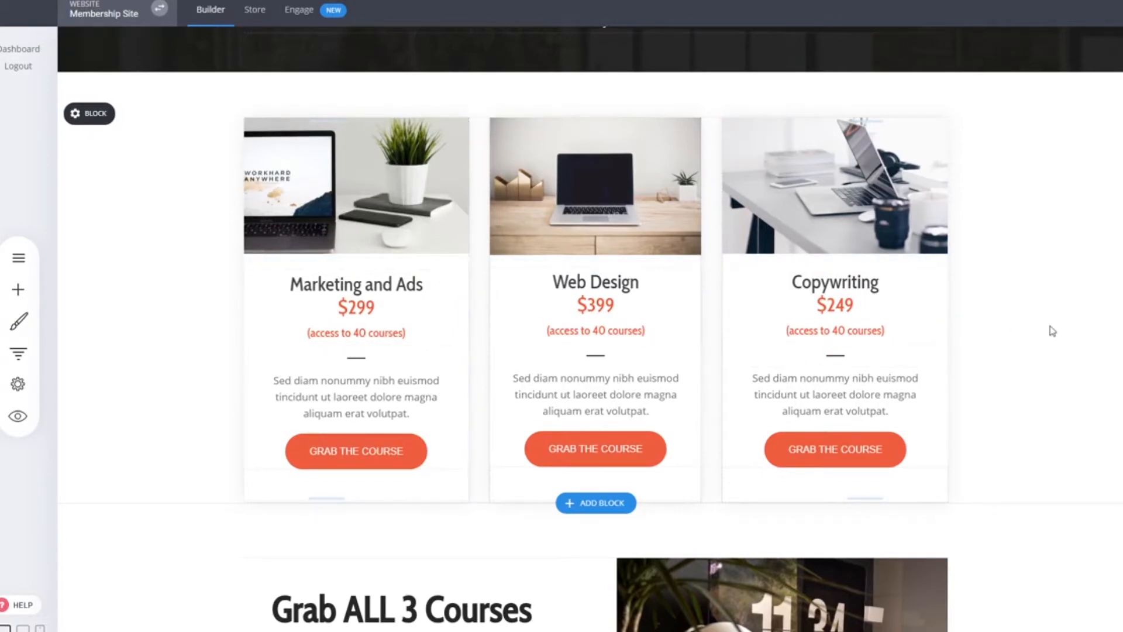
pyautogui.scroll(-5, 1027, 329)
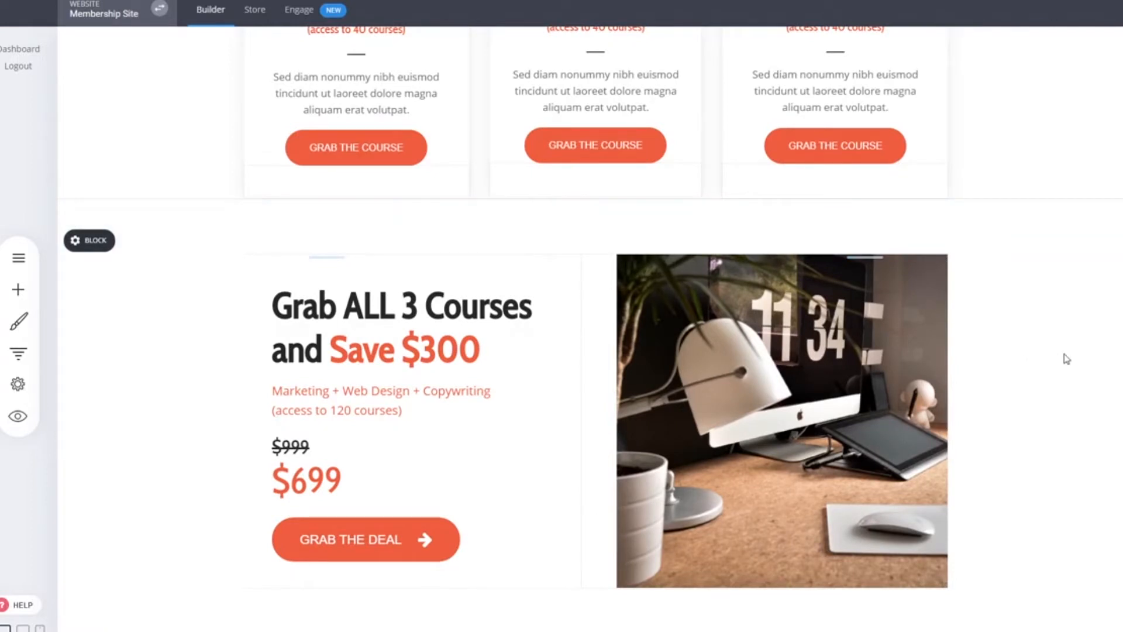
pyautogui.scroll(2, 711, 353)
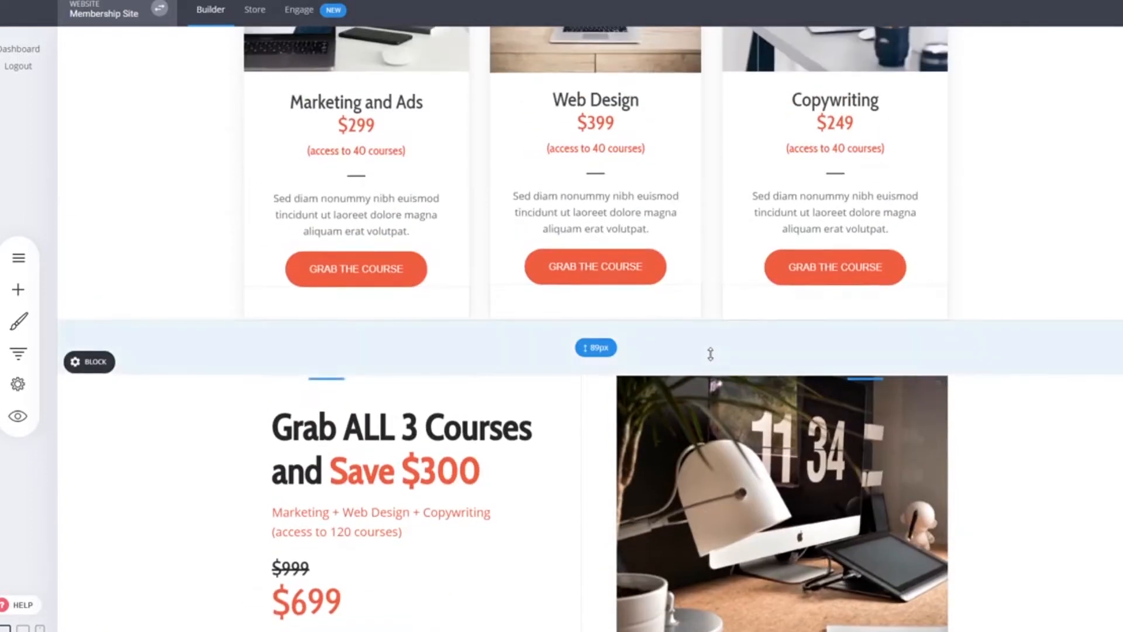
pyautogui.scroll(-3, 434, 316)
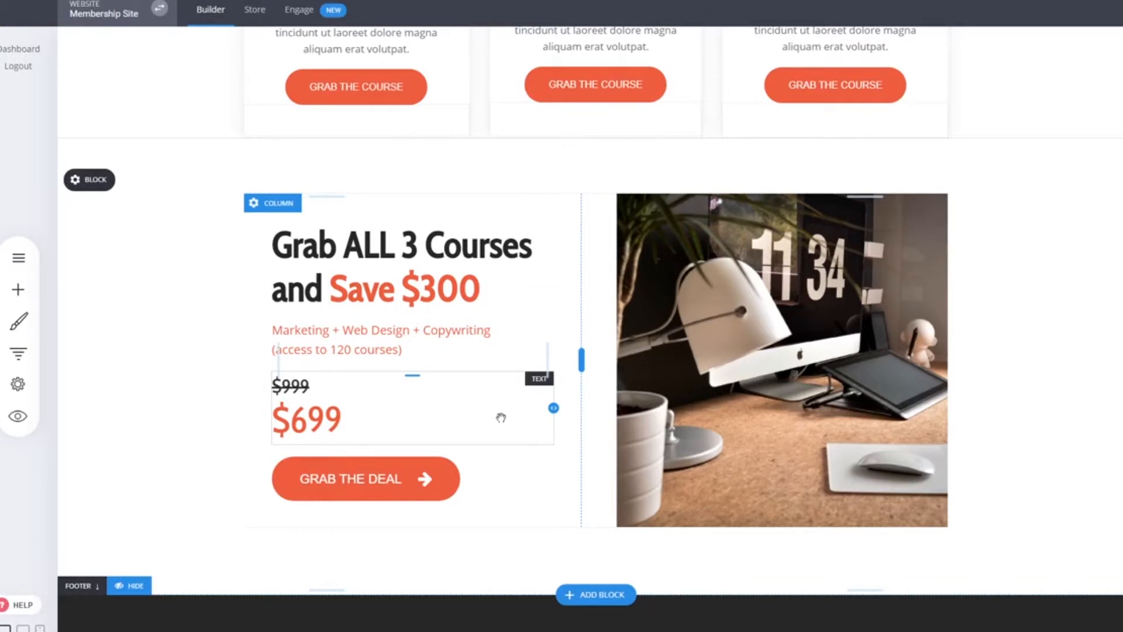
pyautogui.scroll(2, 390, 424)
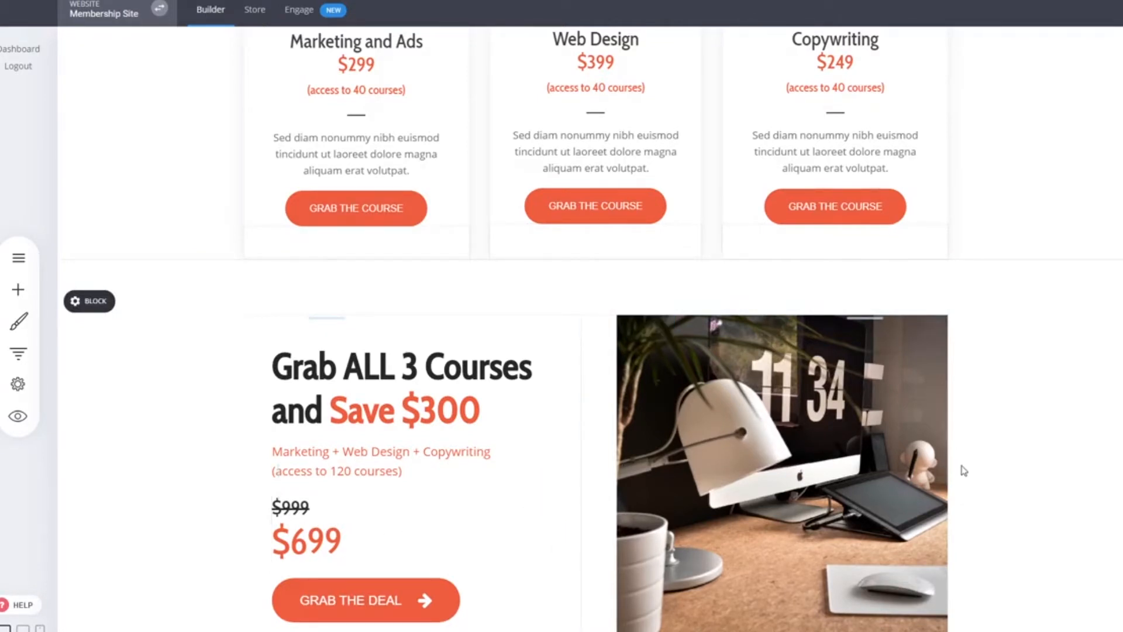
pyautogui.scroll(3, 1040, 493)
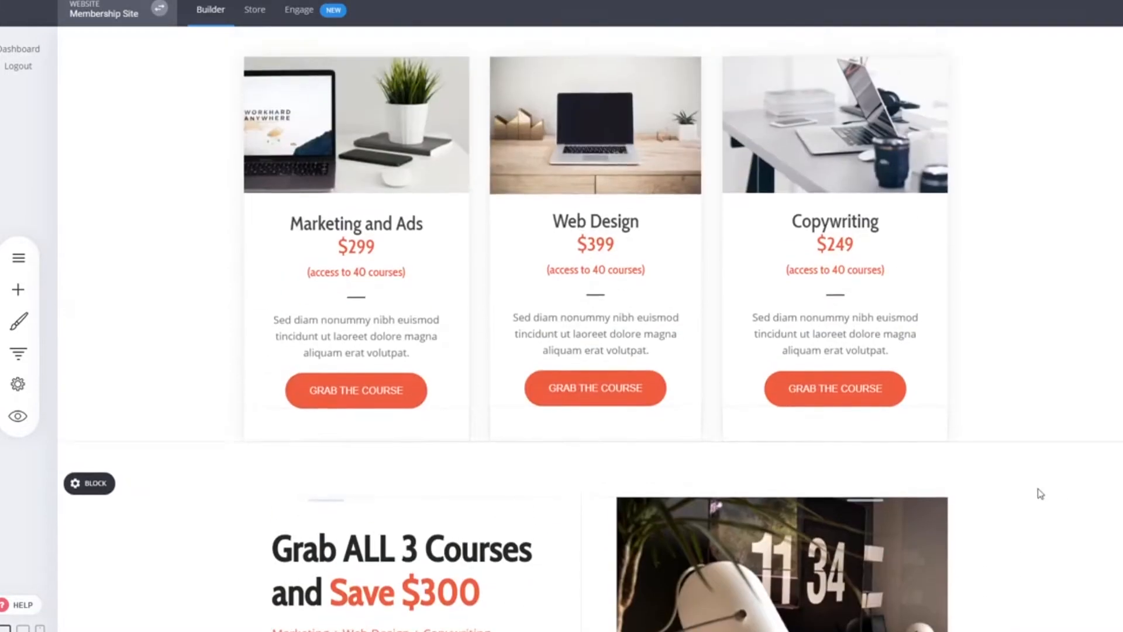
pyautogui.scroll(3, 1040, 493)
pyautogui.scroll(-1, 1040, 494)
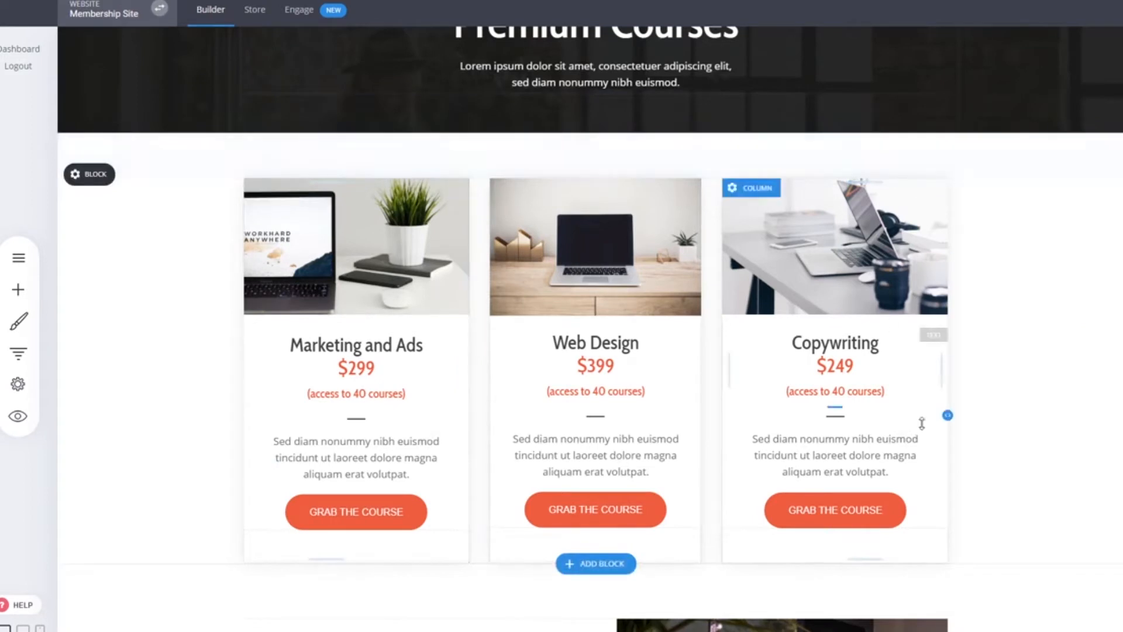
# - Browse the Membership / Course templates under Add New > Page, then open 00 - Dashboard instead
pyautogui.click(24, 260)
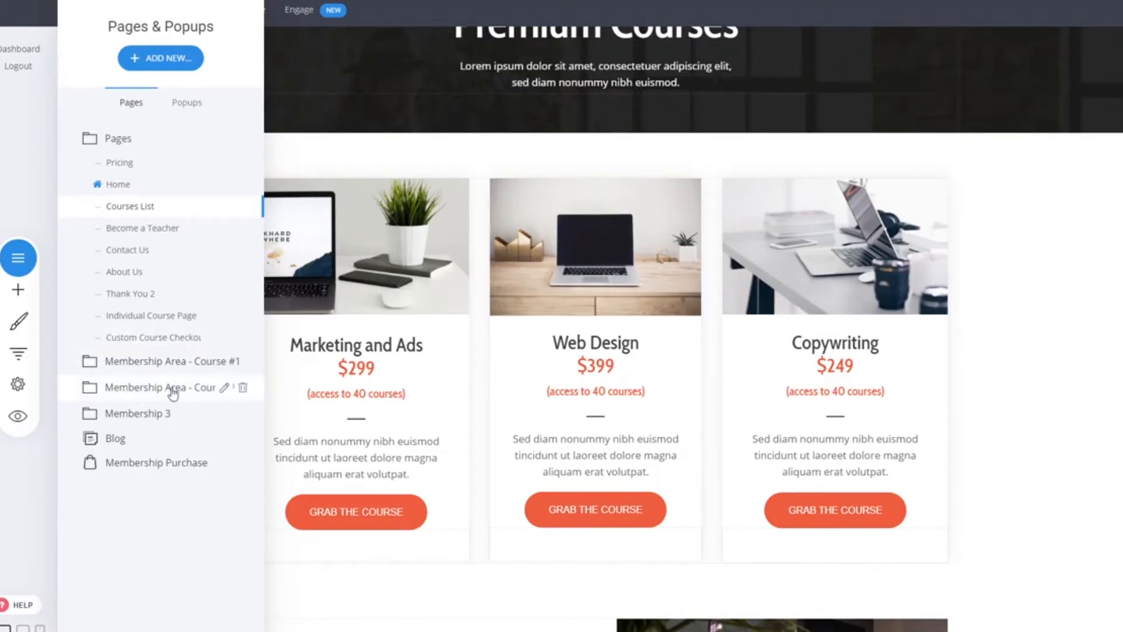
pyautogui.click(153, 59)
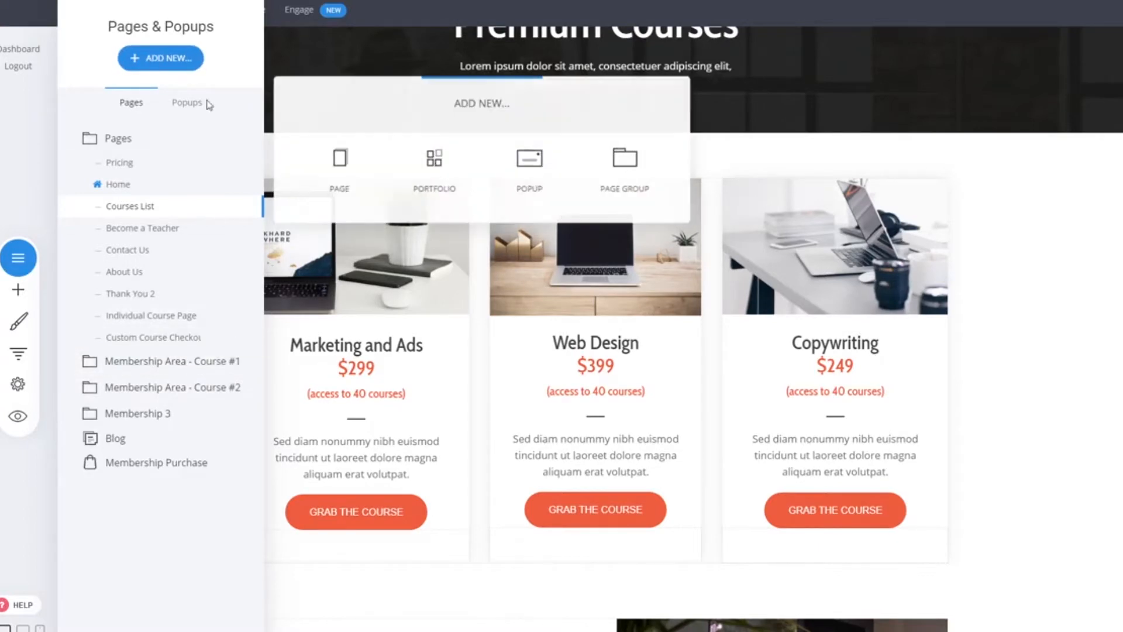
pyautogui.click(345, 163)
pyautogui.click(134, 374)
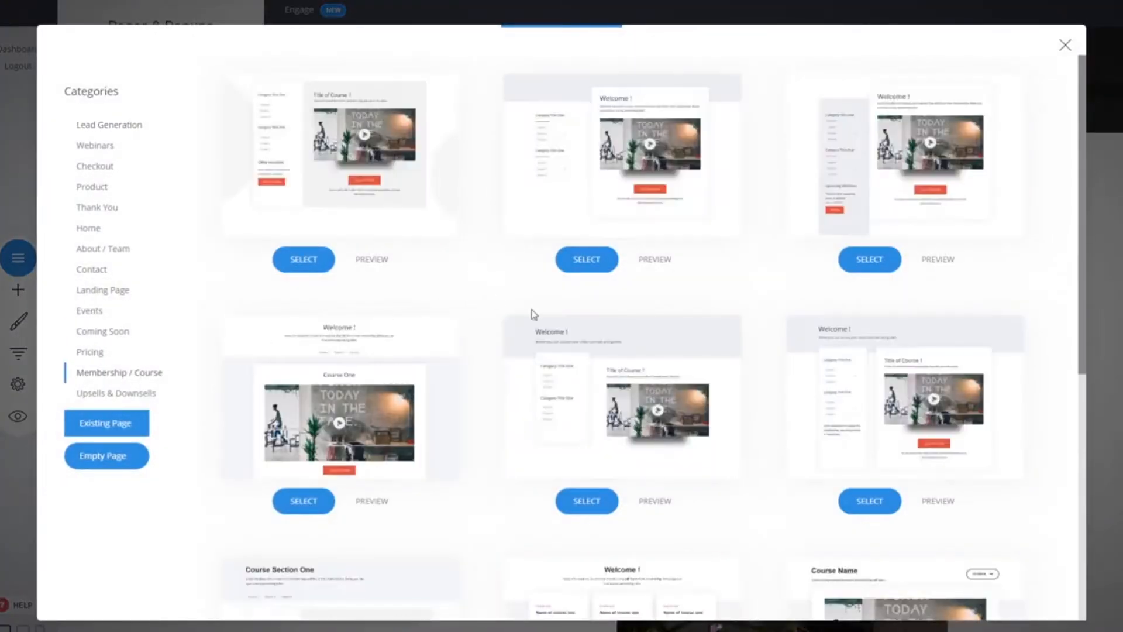
pyautogui.scroll(-2, 655, 268)
pyautogui.scroll(5, 561, 363)
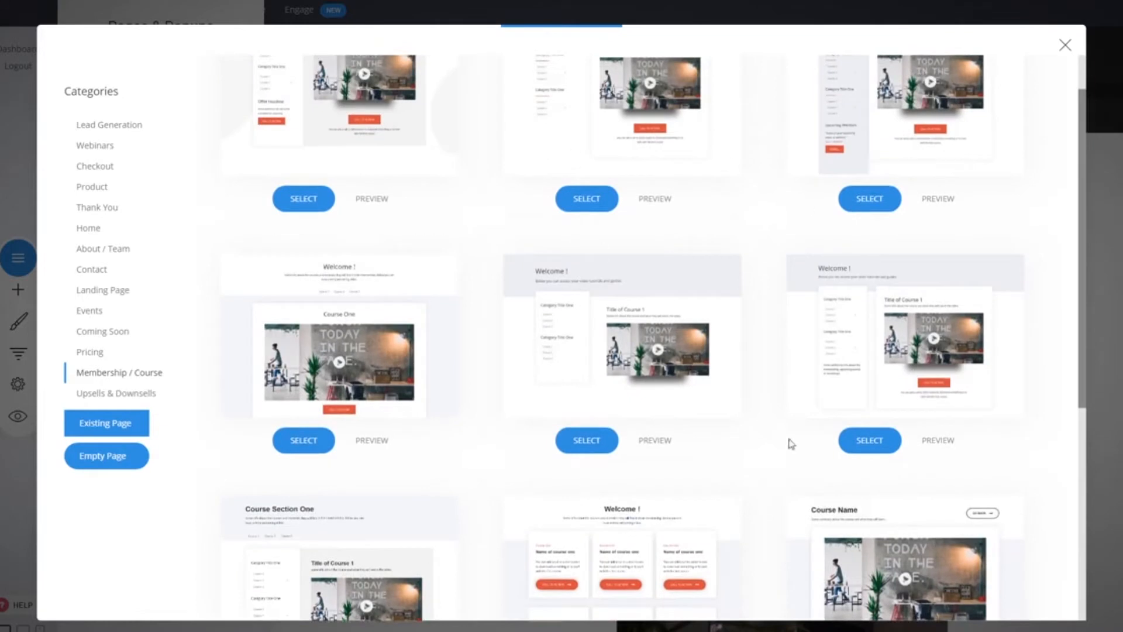
pyautogui.scroll(-3, 650, 255)
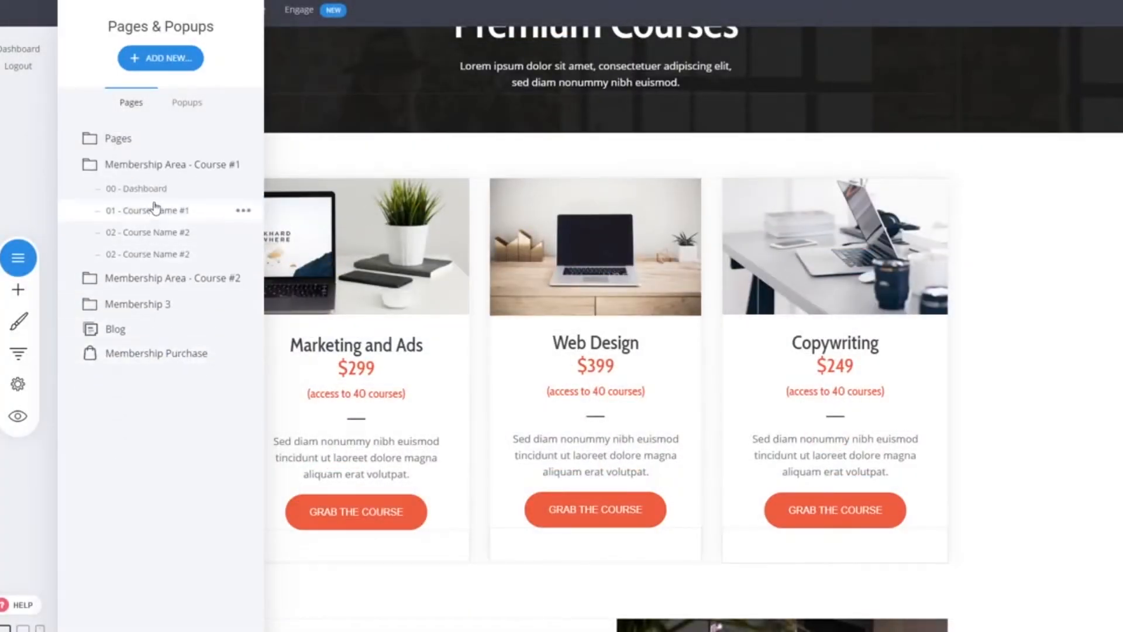
pyautogui.click(140, 188)
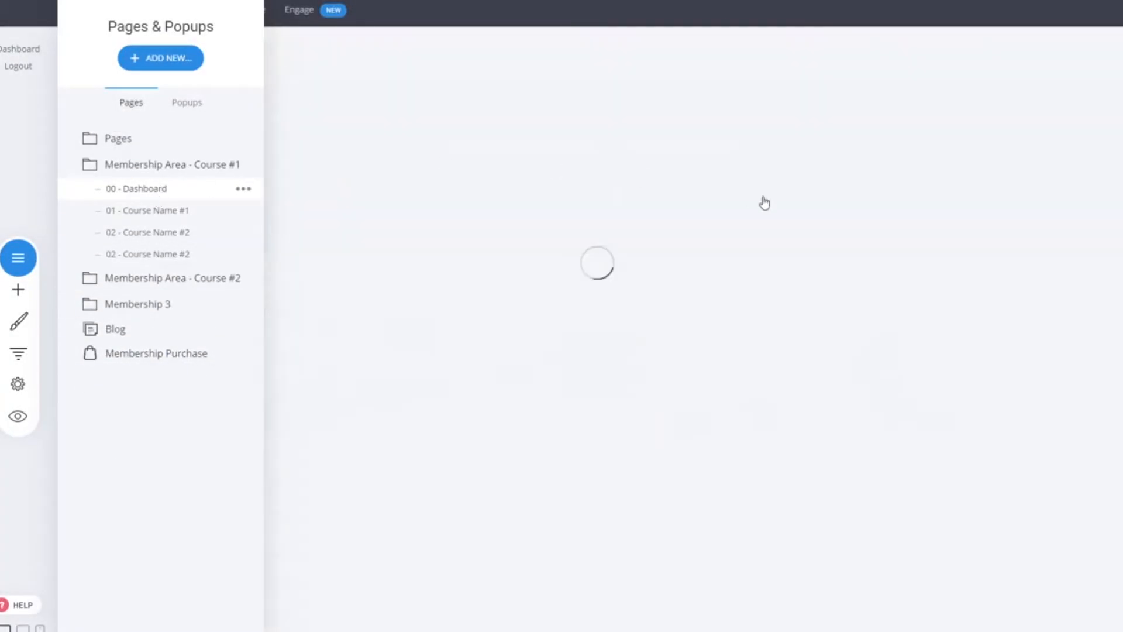
# - View the 00 - Dashboard page's 'Welcome' heading and course cards, then reopen the pages list
pyautogui.click(1005, 233)
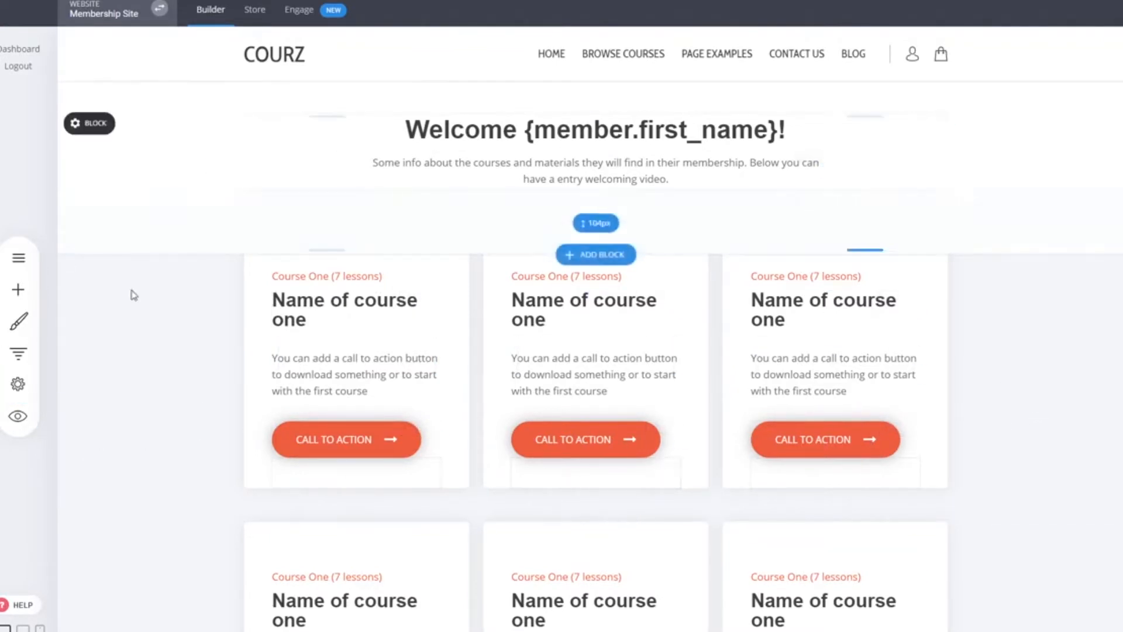
pyautogui.click(21, 260)
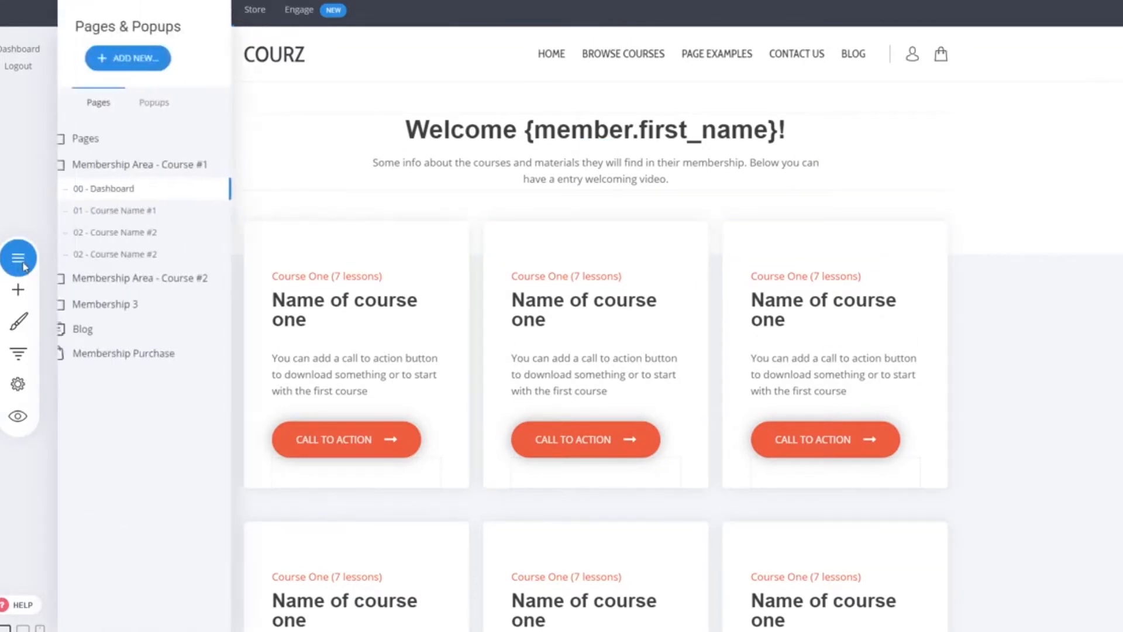
# - Open the 01 - Course Name #1 lesson page and scroll through it
pyautogui.click(156, 211)
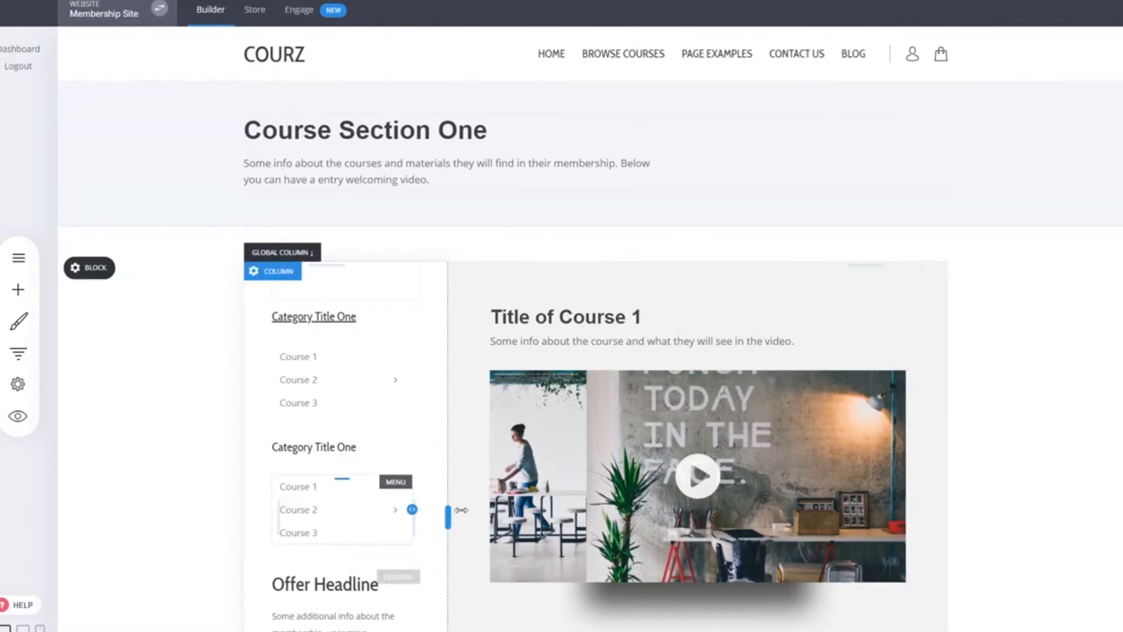
pyautogui.scroll(-5, 341, 259)
pyautogui.scroll(5, 894, 444)
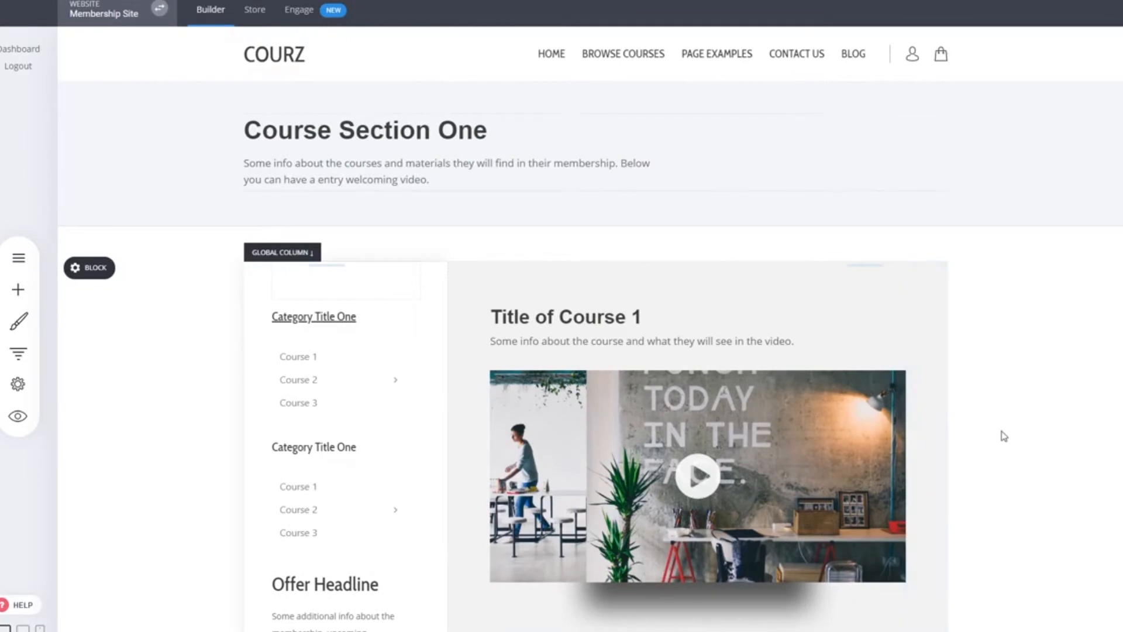
# - Open the Individual Course Page from the Pages folder and scroll through it
pyautogui.click(19, 258)
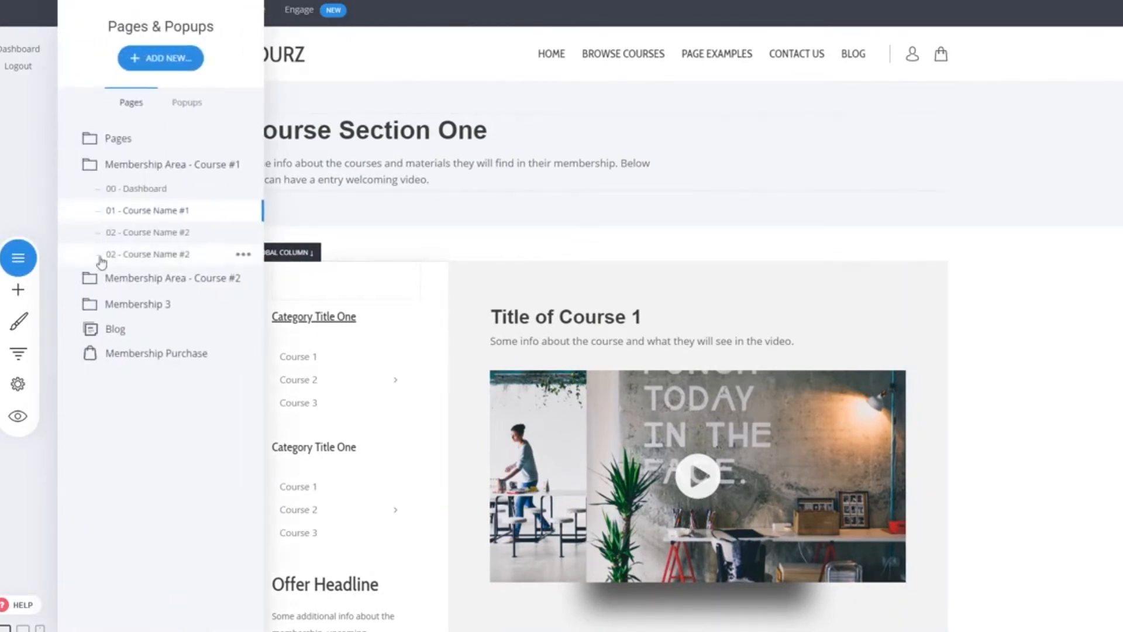
pyautogui.click(141, 146)
pyautogui.click(186, 322)
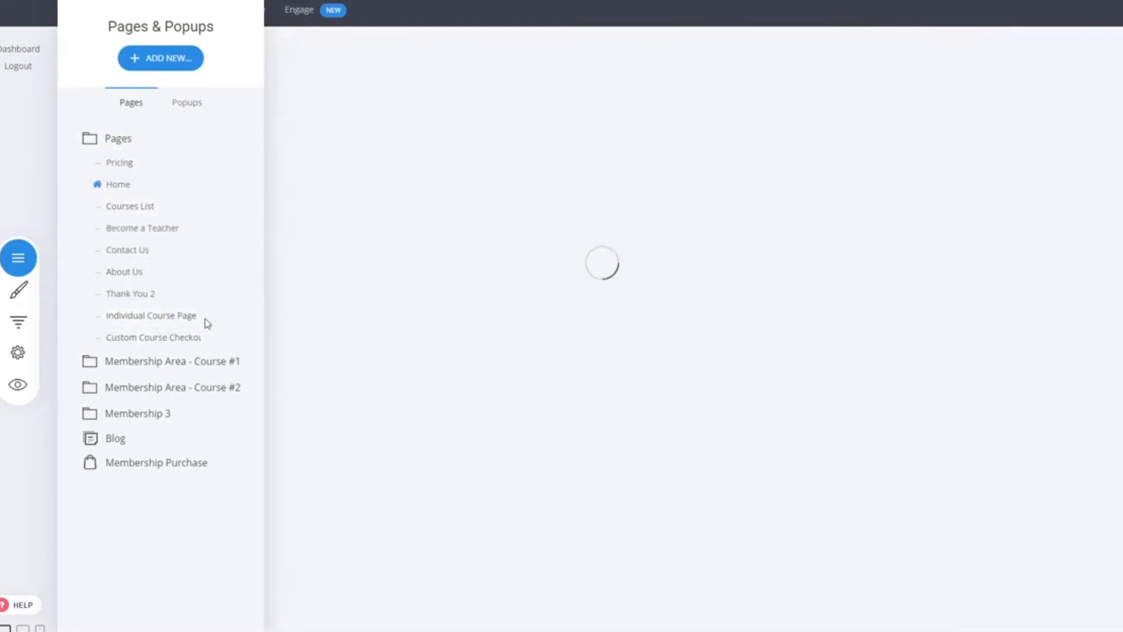
pyautogui.click(1092, 339)
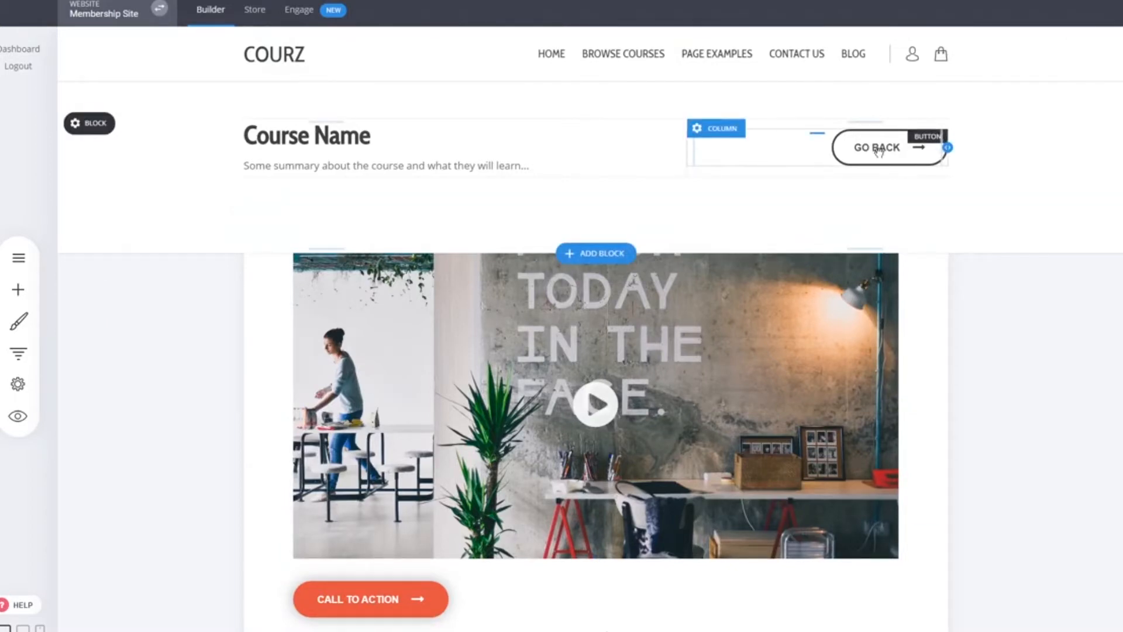
pyautogui.scroll(-5, 889, 263)
pyautogui.scroll(5, 905, 404)
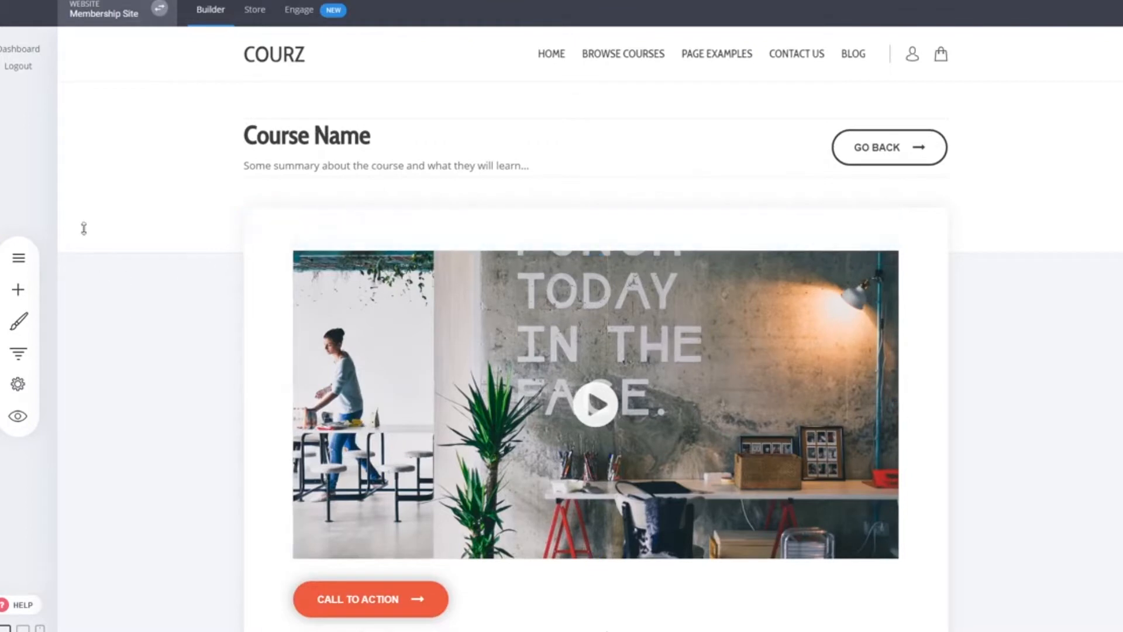
# - Start adding a new page, then cancel the template chooser and close the pages list
pyautogui.click(18, 257)
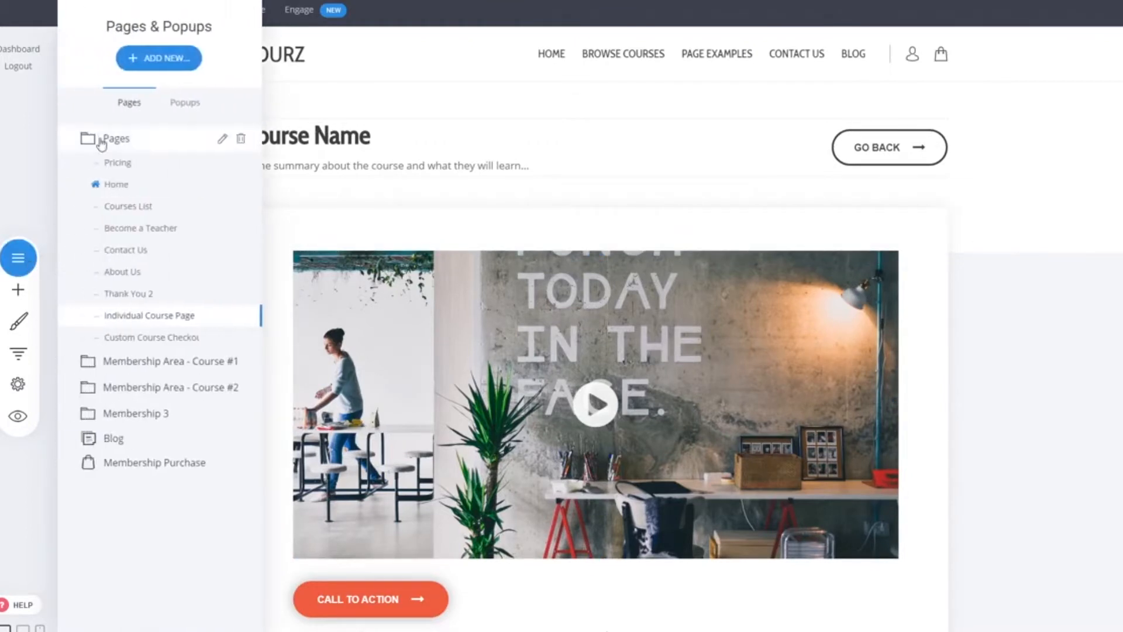
pyautogui.click(156, 73)
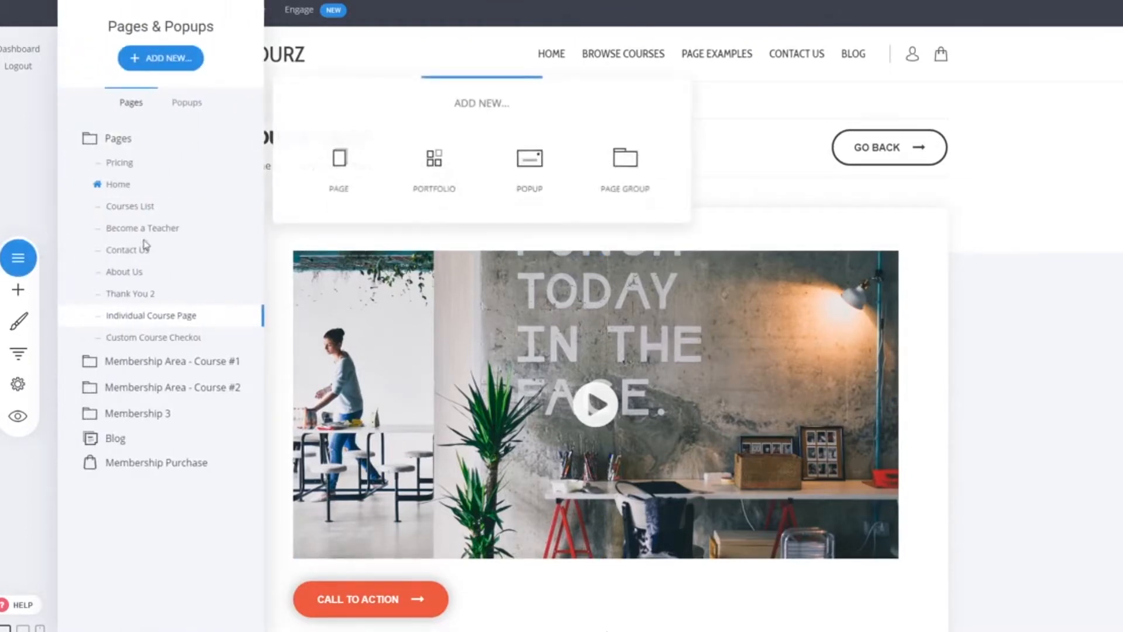
pyautogui.click(313, 181)
pyautogui.press('Escape')
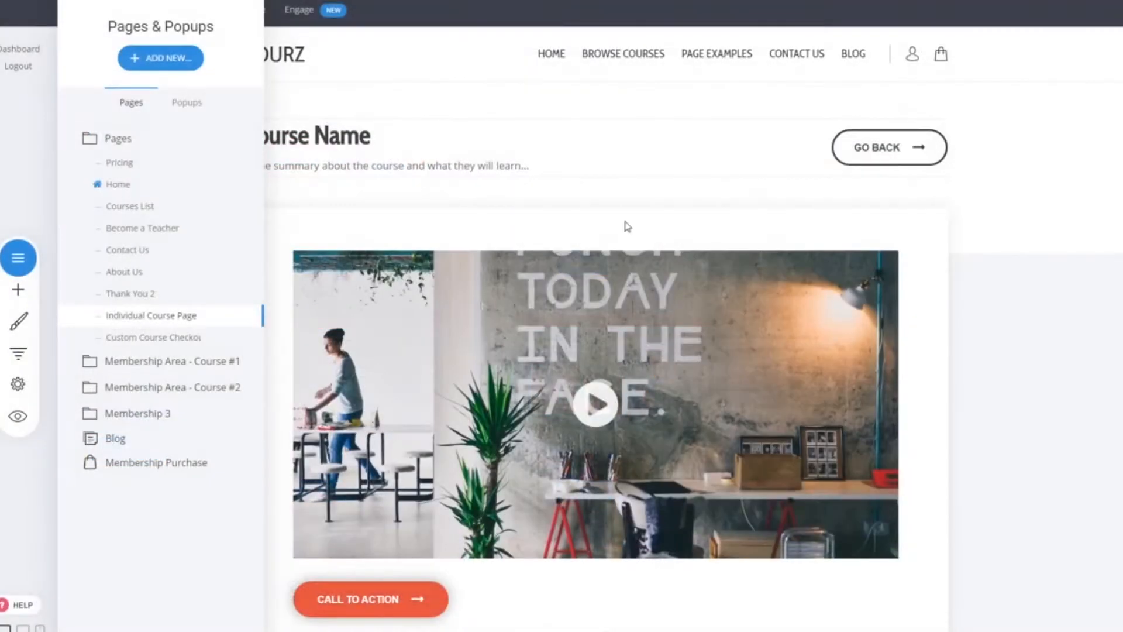
pyautogui.click(1051, 340)
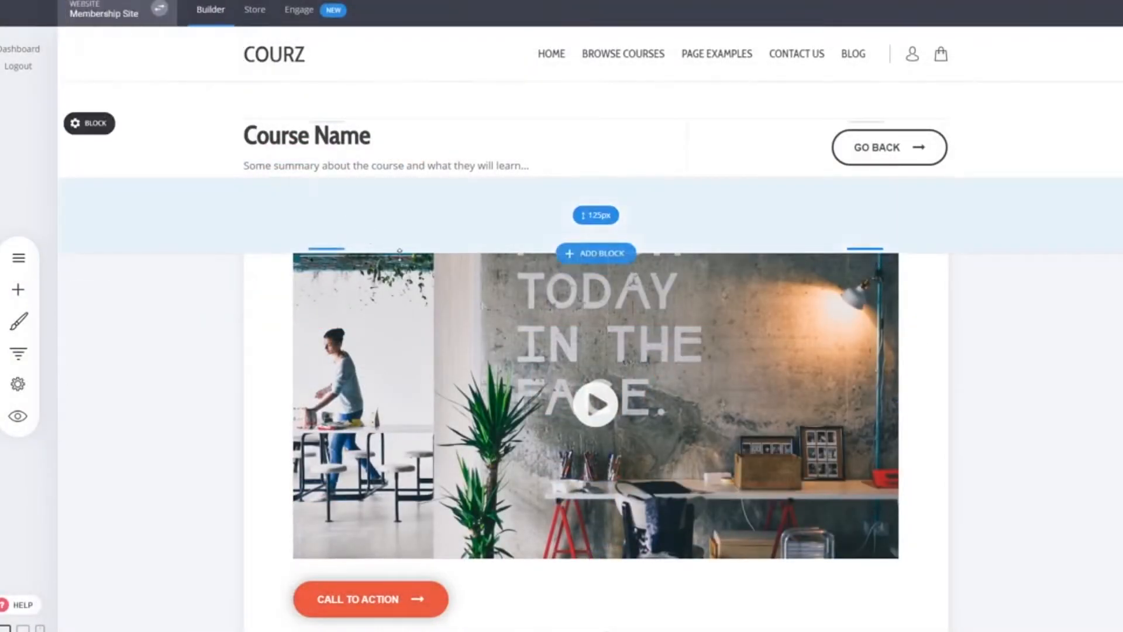
# - Inspect the course video's settings, then scroll down to the tutorial summary and benefit bullets
pyautogui.click(519, 372)
pyautogui.click(1011, 429)
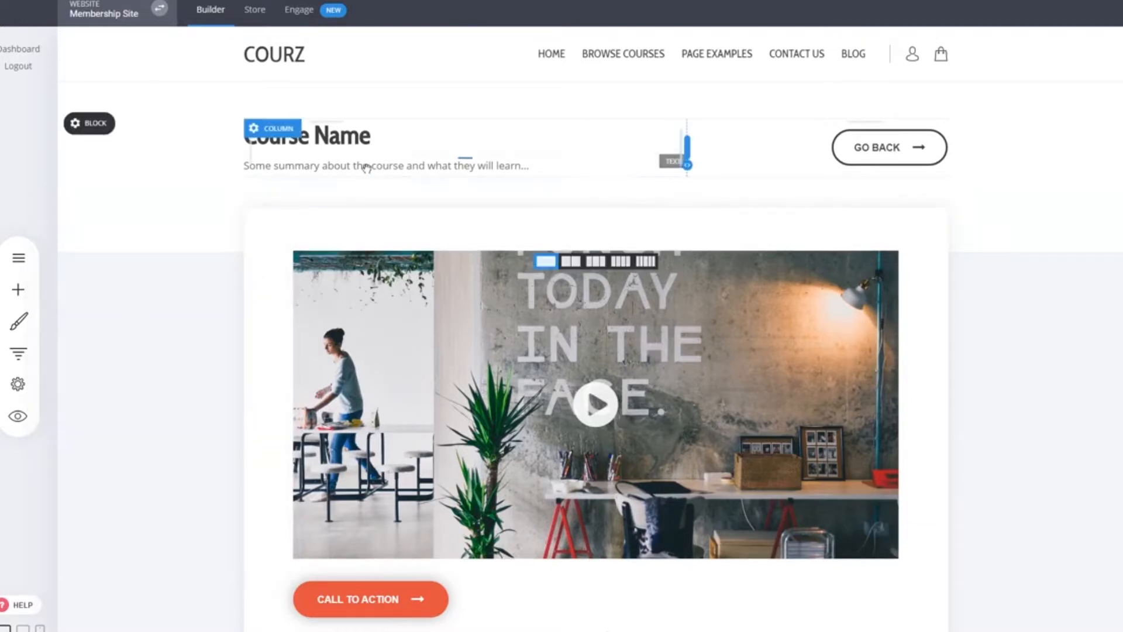
pyautogui.scroll(-2, 1053, 439)
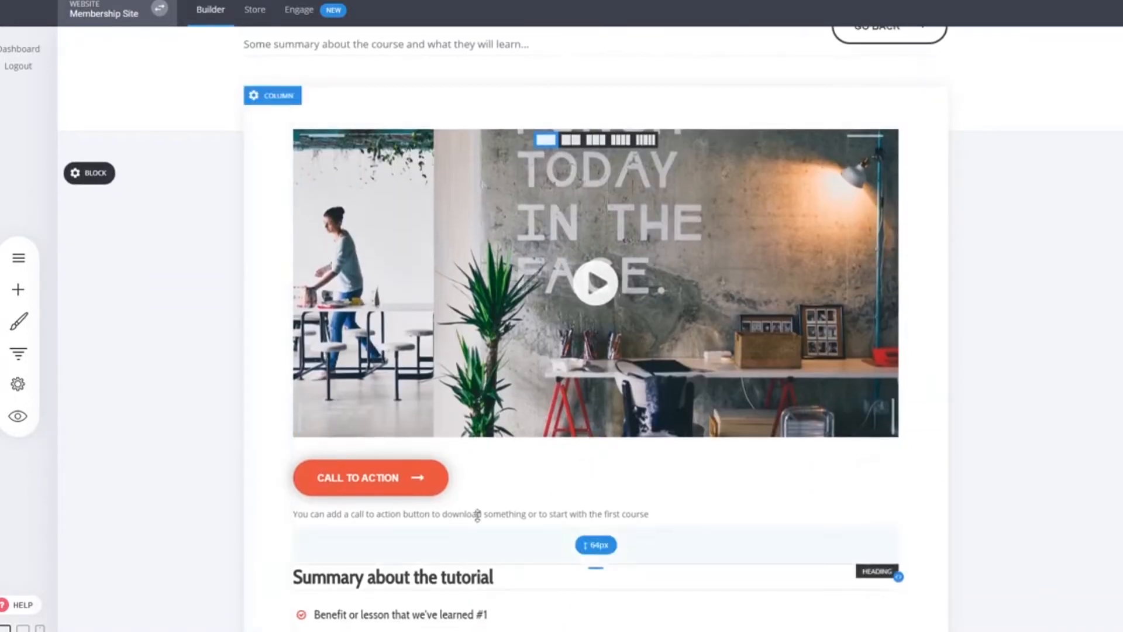
pyautogui.scroll(-2, 556, 581)
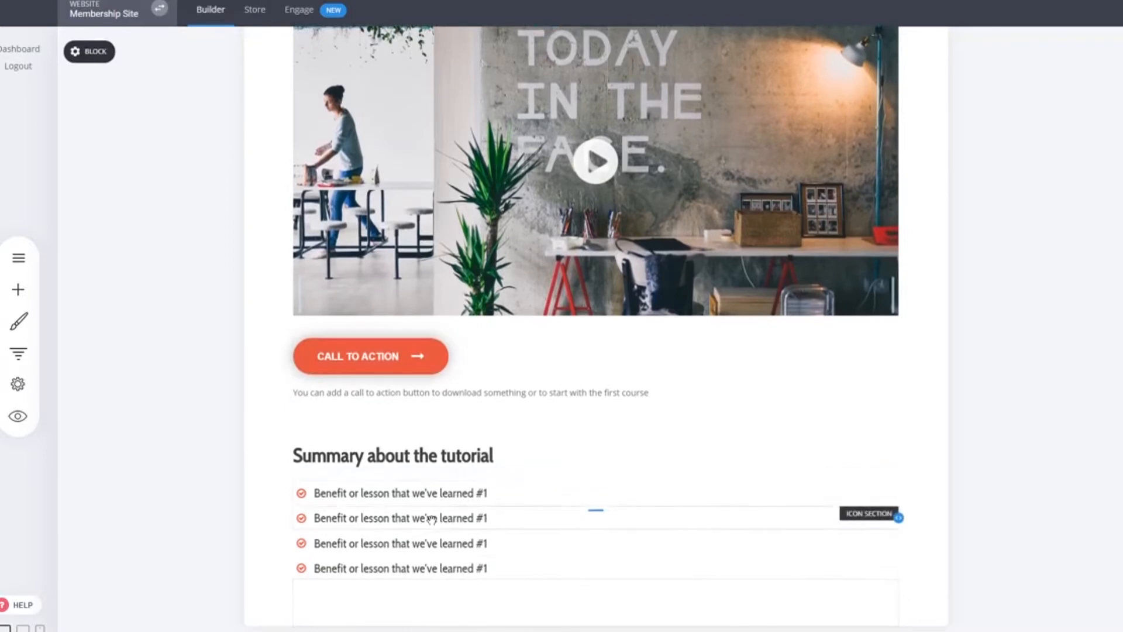
# - Drag an Image widget onto the page below the benefit rows
pyautogui.click(18, 289)
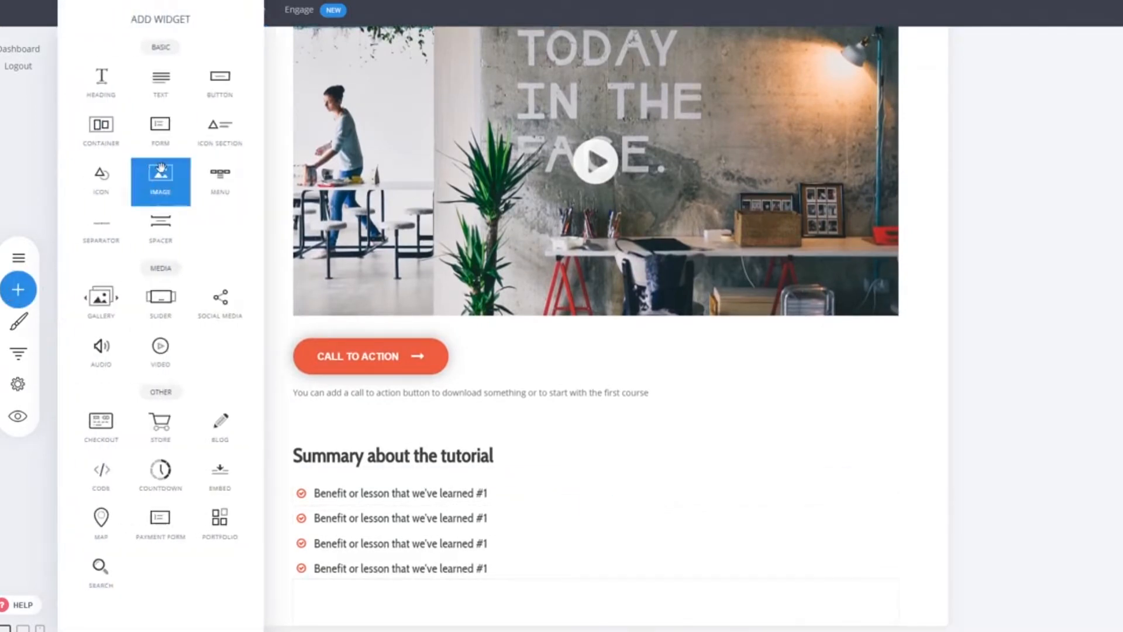
pyautogui.moveTo(171, 176); pyautogui.dragTo(582, 572)
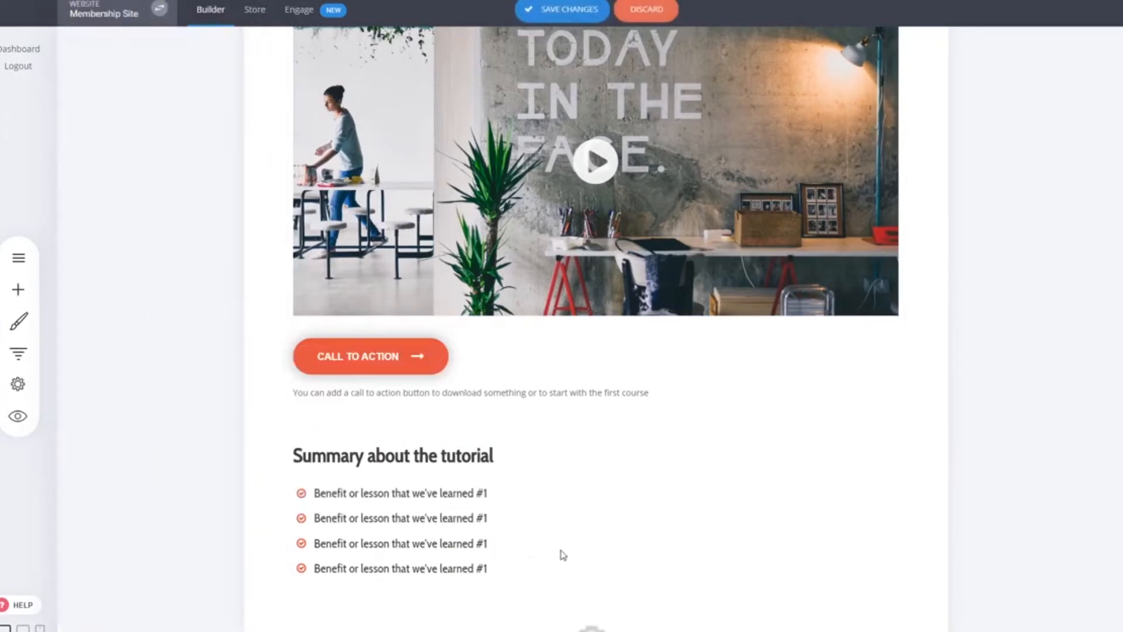
pyautogui.click(821, 449)
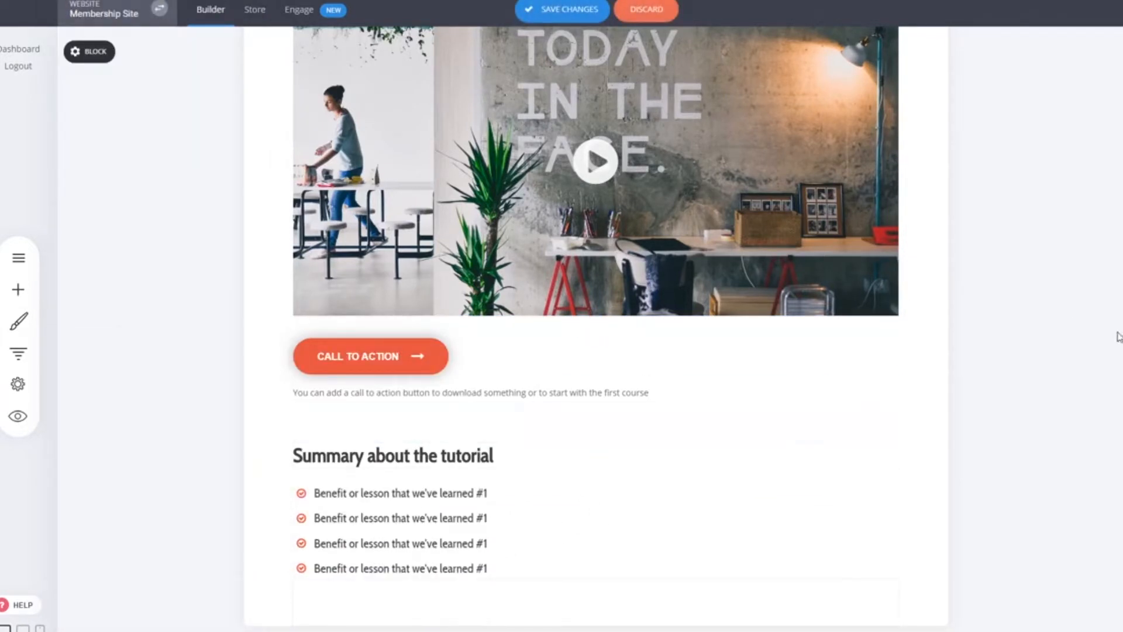
# - Review the Individual Course Page down to the course cards and save the changes
pyautogui.scroll(4, 1086, 384)
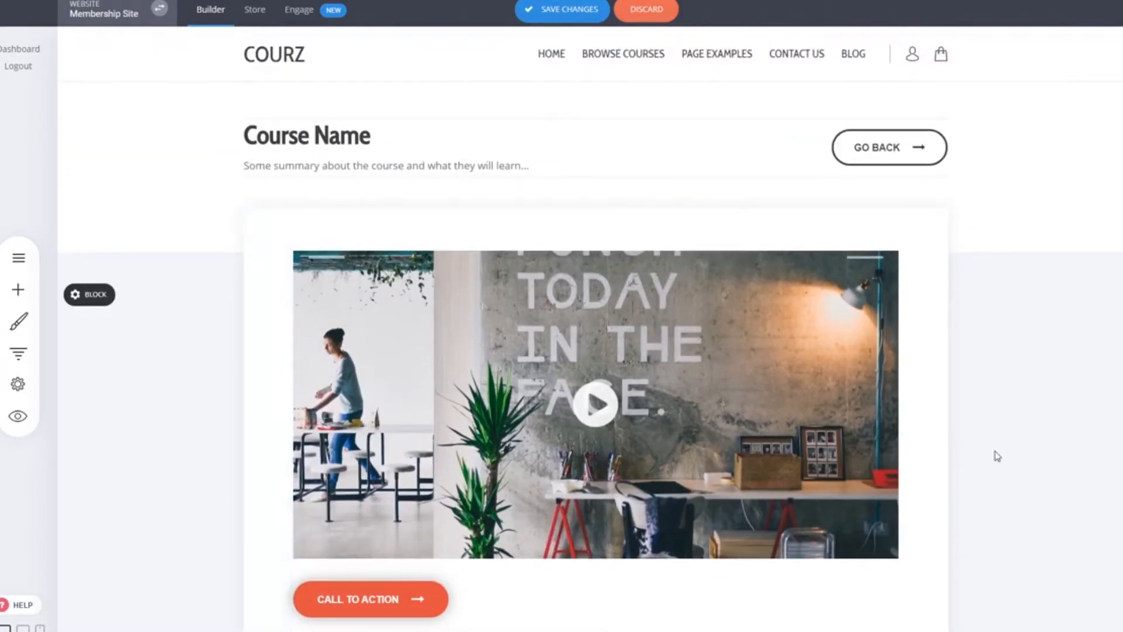
pyautogui.scroll(-11, 1007, 458)
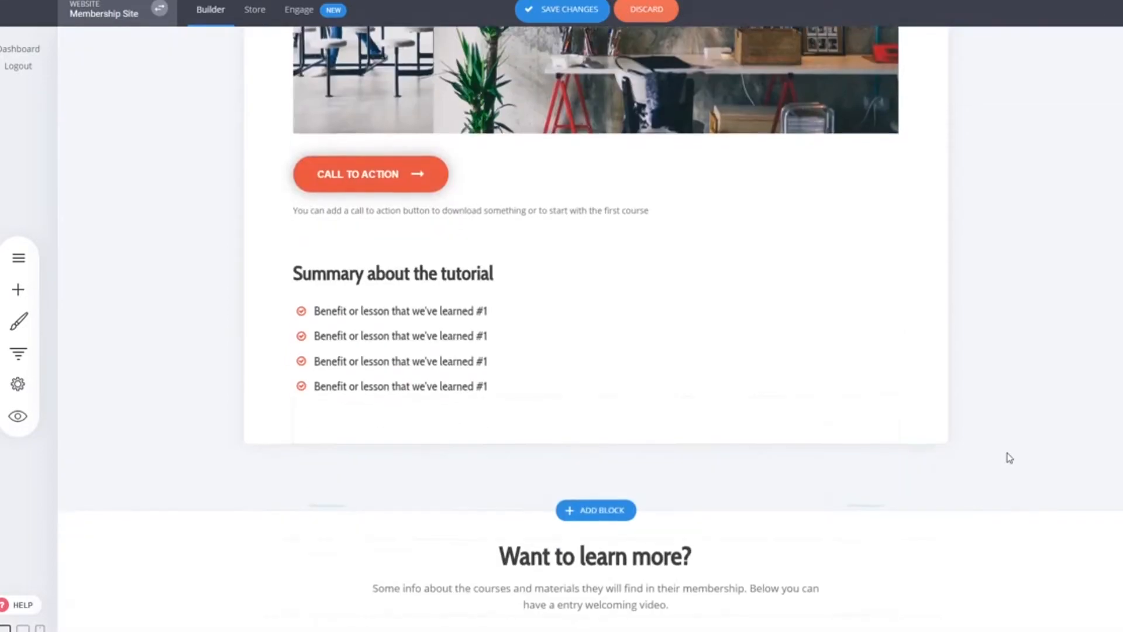
pyautogui.scroll(-2, 838, 458)
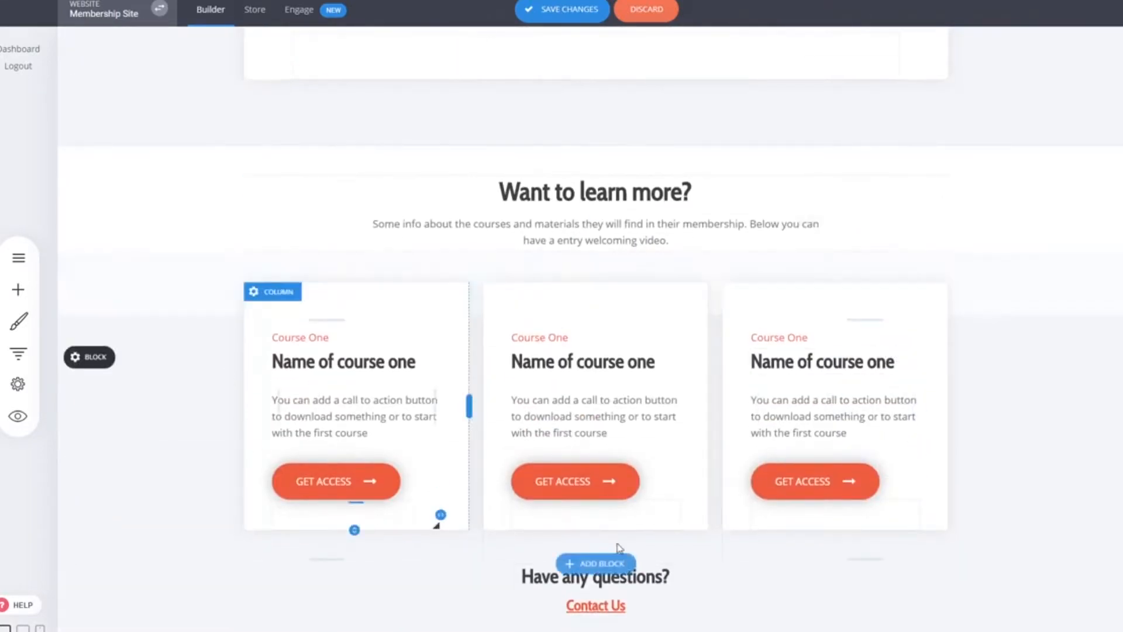
pyautogui.scroll(3, 988, 497)
pyautogui.scroll(9, 1006, 491)
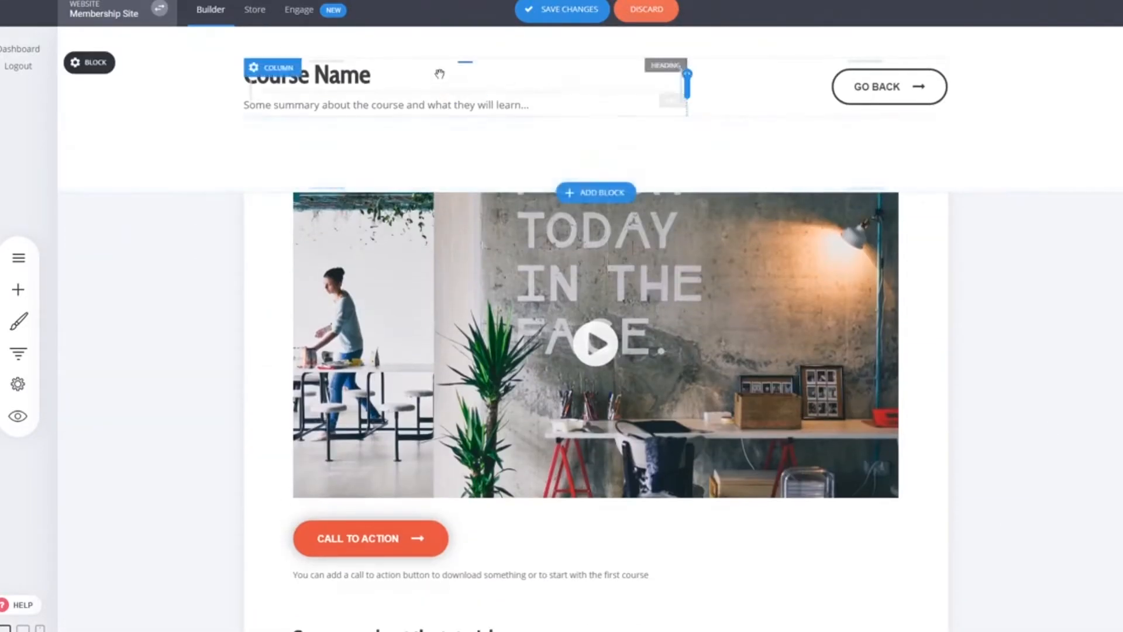
pyautogui.scroll(-5, 921, 441)
pyautogui.scroll(-9, 921, 440)
pyautogui.scroll(3, 947, 409)
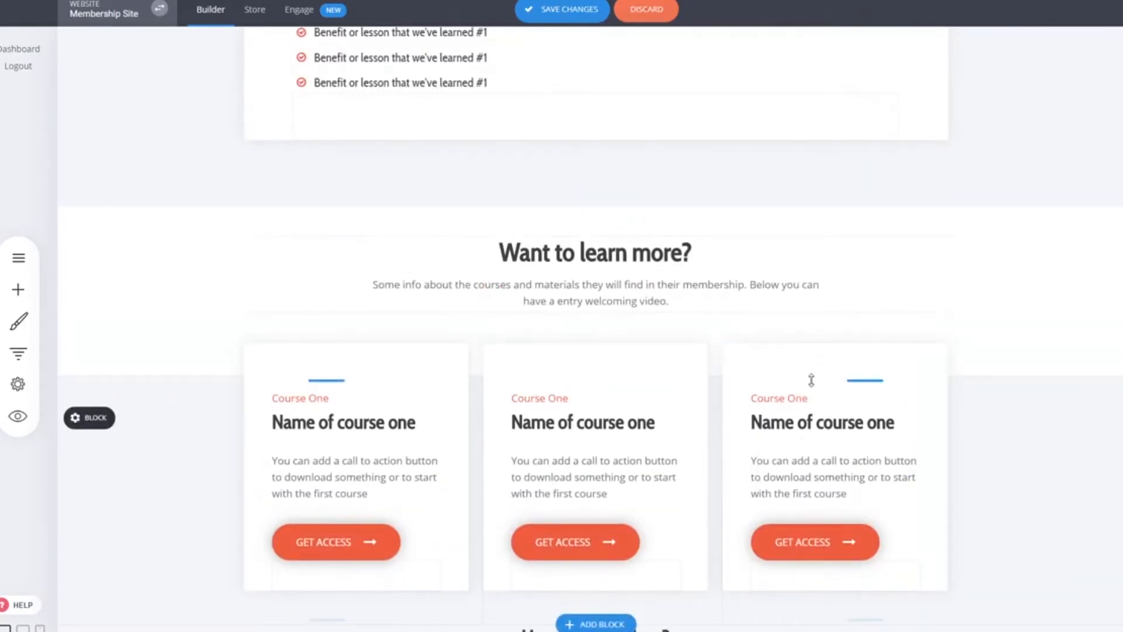
pyautogui.scroll(12, 811, 381)
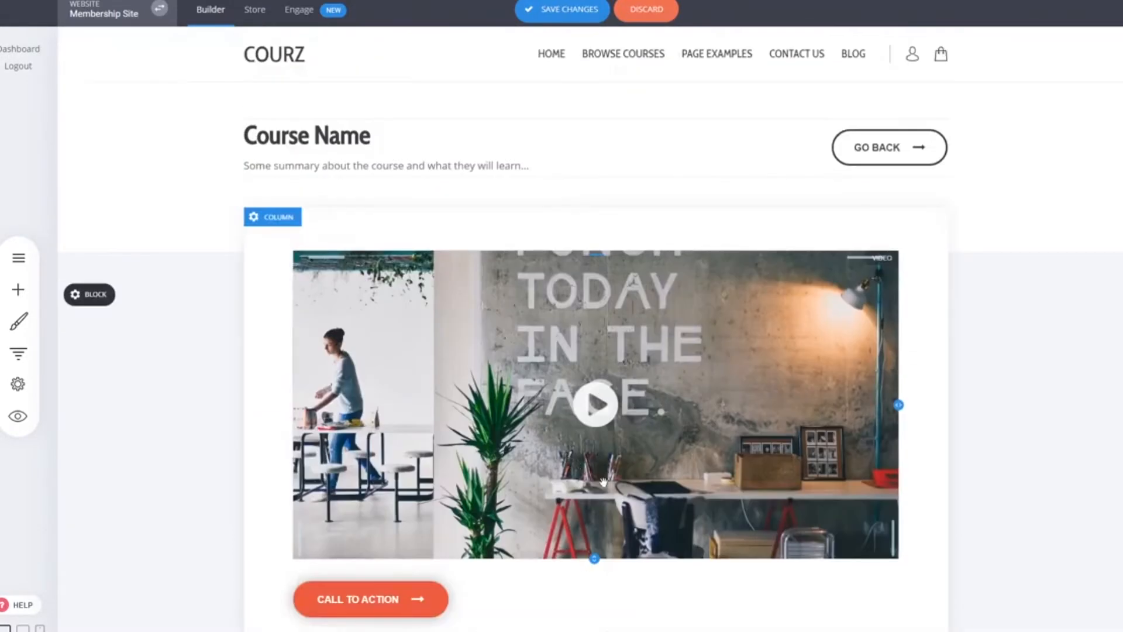
pyautogui.scroll(-5, 1107, 295)
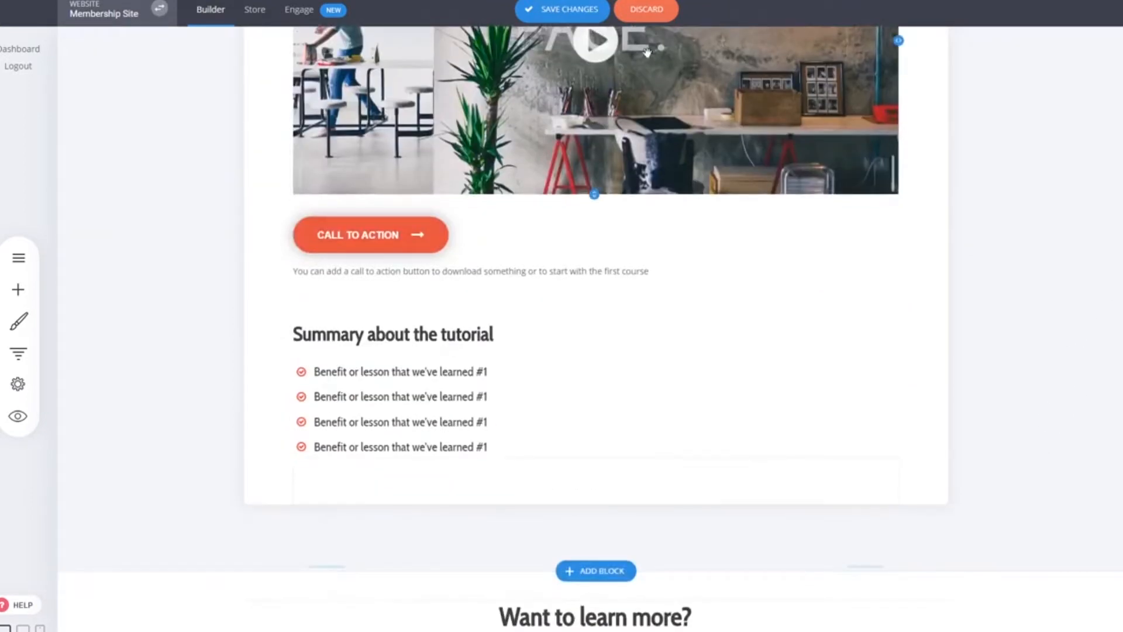
pyautogui.click(562, 9)
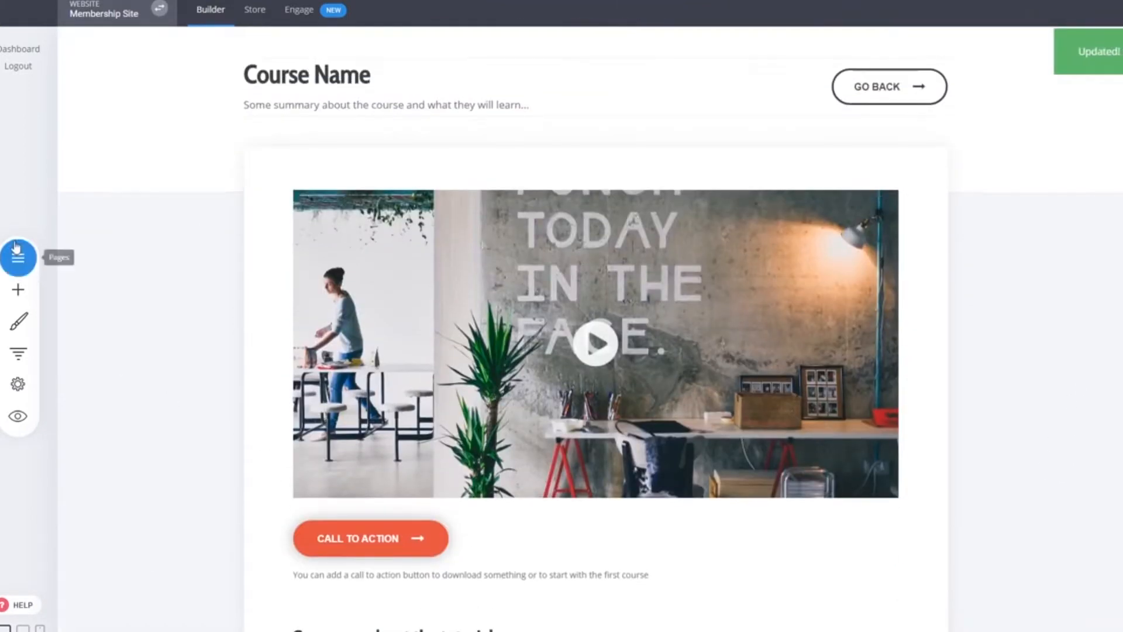
# - Open 01 - Course Name #1 from Membership Area - Course #1, review it, and reopen the pages list
pyautogui.click(18, 257)
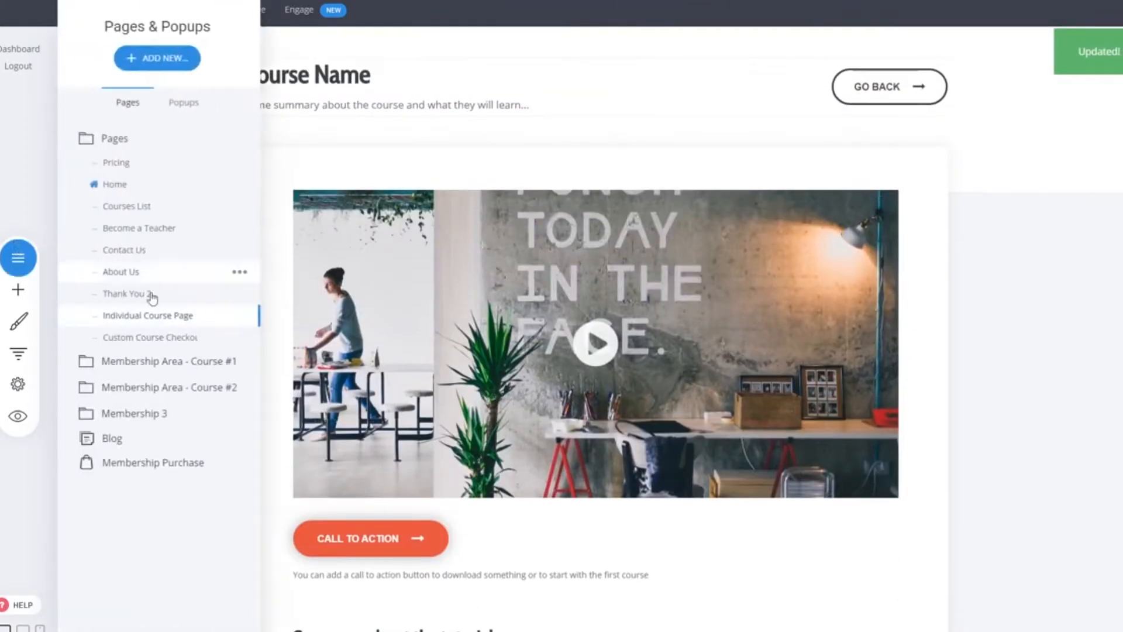
pyautogui.click(159, 362)
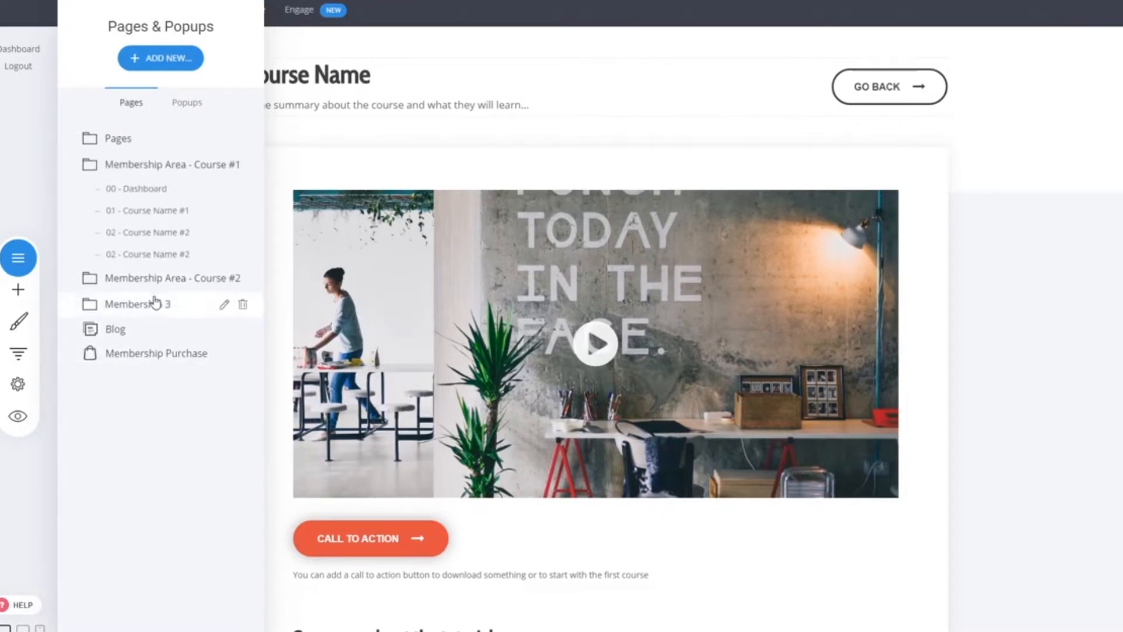
pyautogui.click(153, 212)
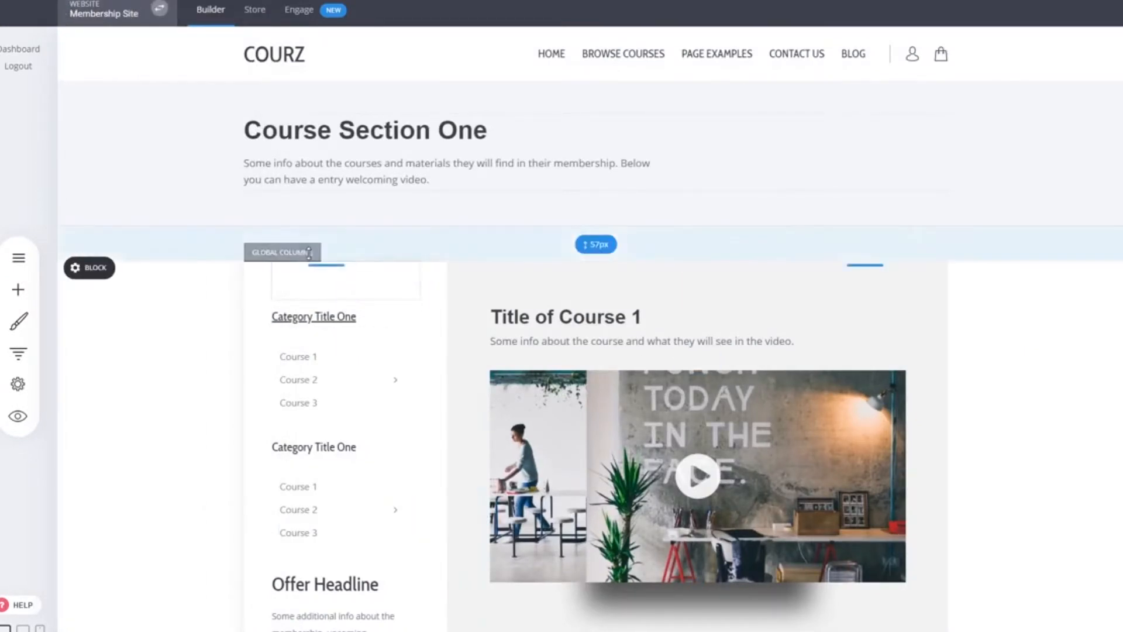
pyautogui.scroll(-3, 275, 311)
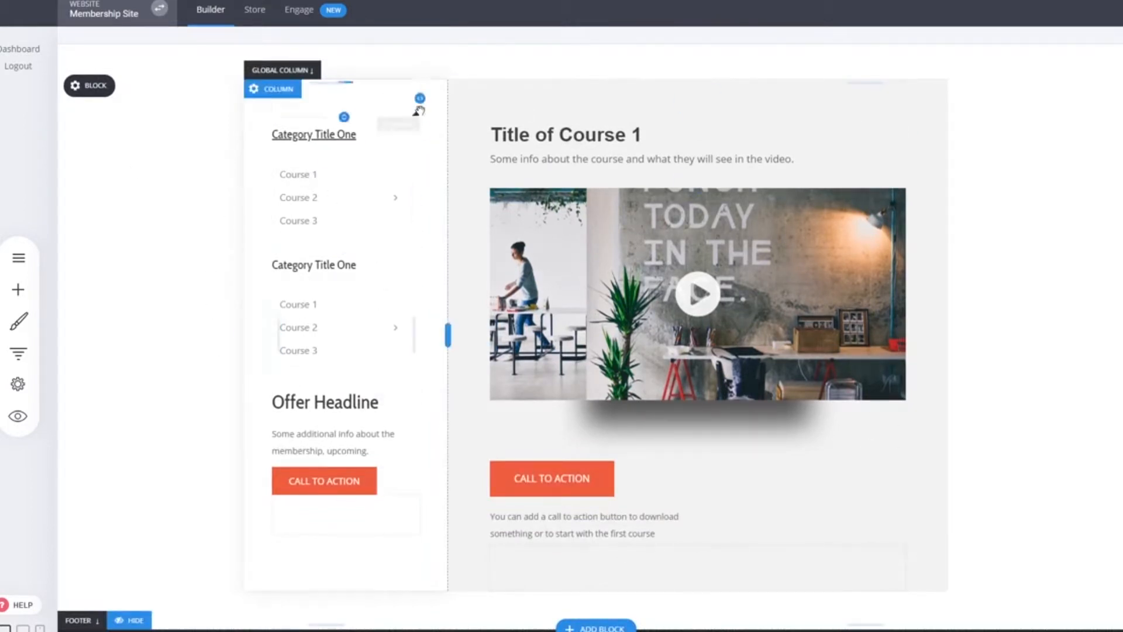
pyautogui.scroll(-1, 1007, 355)
pyautogui.scroll(2, 1007, 355)
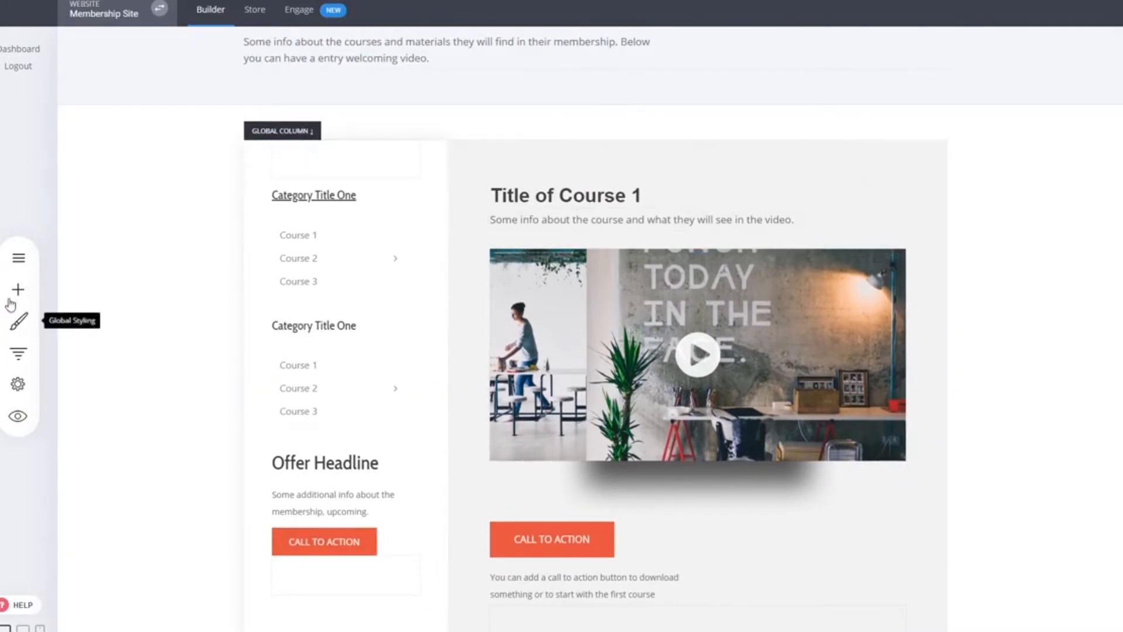
pyautogui.click(18, 258)
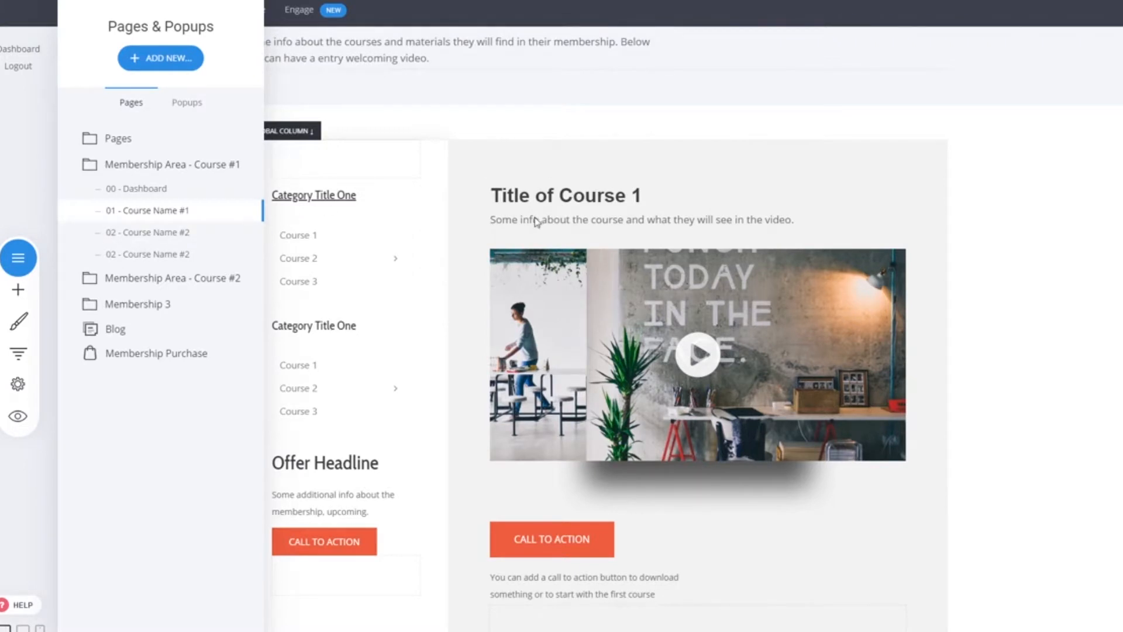
# - Duplicate the 01 - Course Name #1 page and confirm the duplication
pyautogui.click(244, 212)
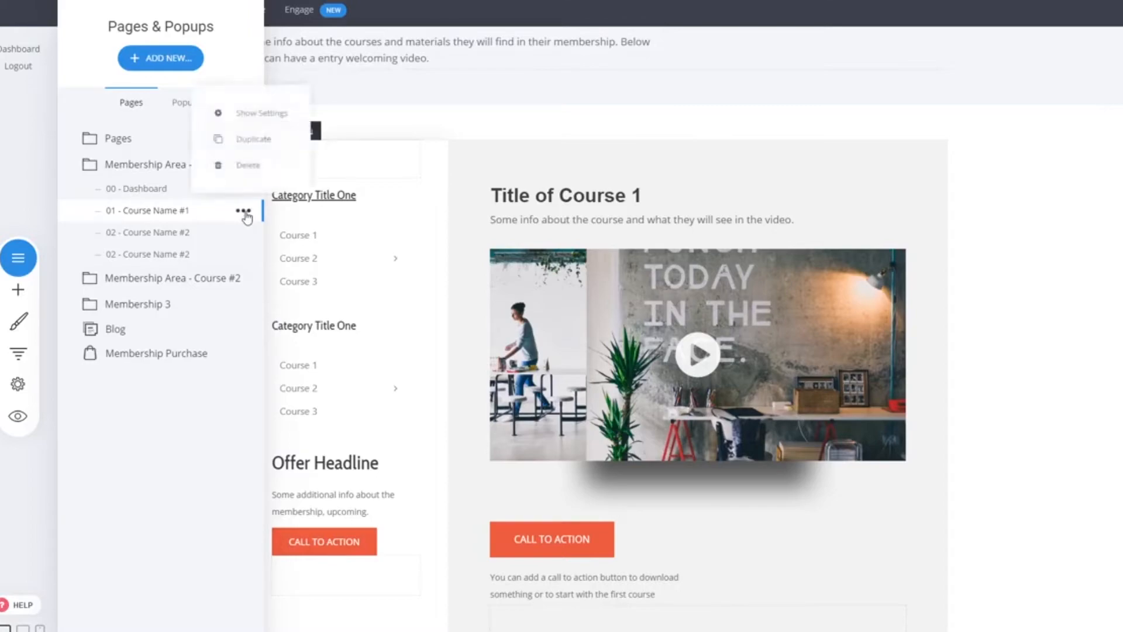
pyautogui.click(250, 140)
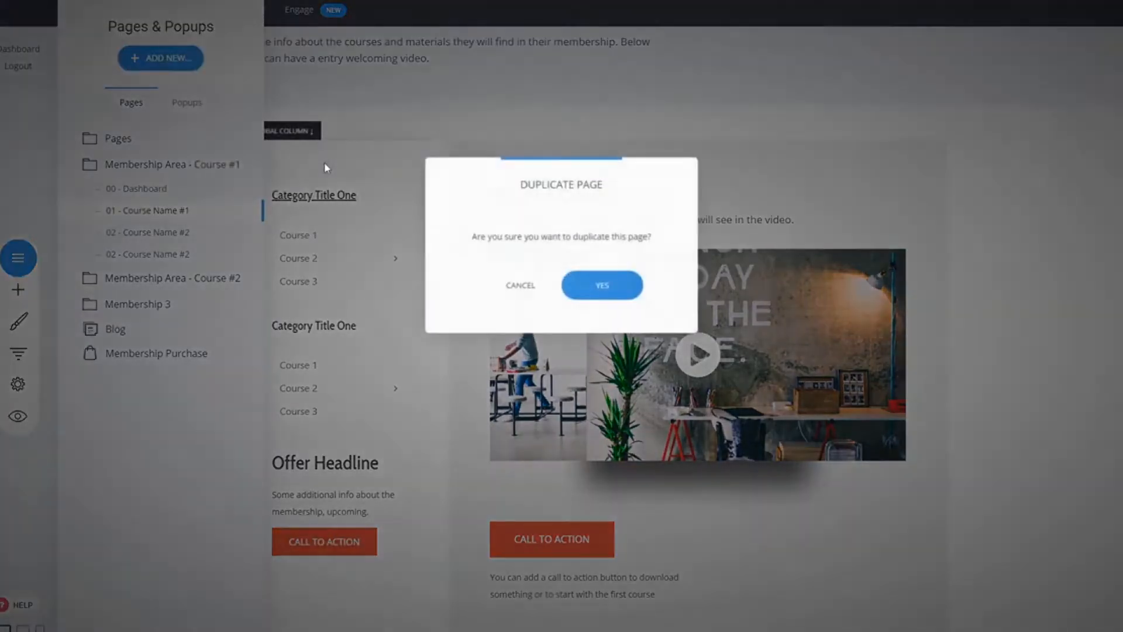
pyautogui.click(601, 283)
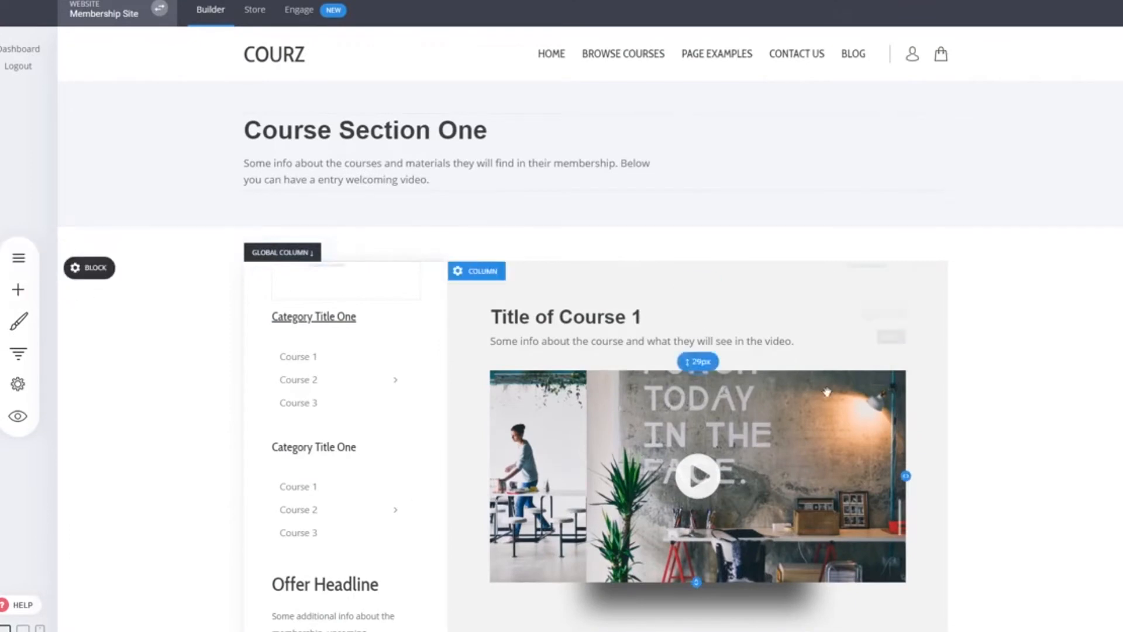
# - Change the copy's heading number so it reads 'Title of Course 2'
pyautogui.click(651, 318)
pyautogui.doubleClick(644, 317)
pyautogui.write('3')
pyautogui.doubleClick(644, 318)
pyautogui.write('2')
pyautogui.click(945, 368)
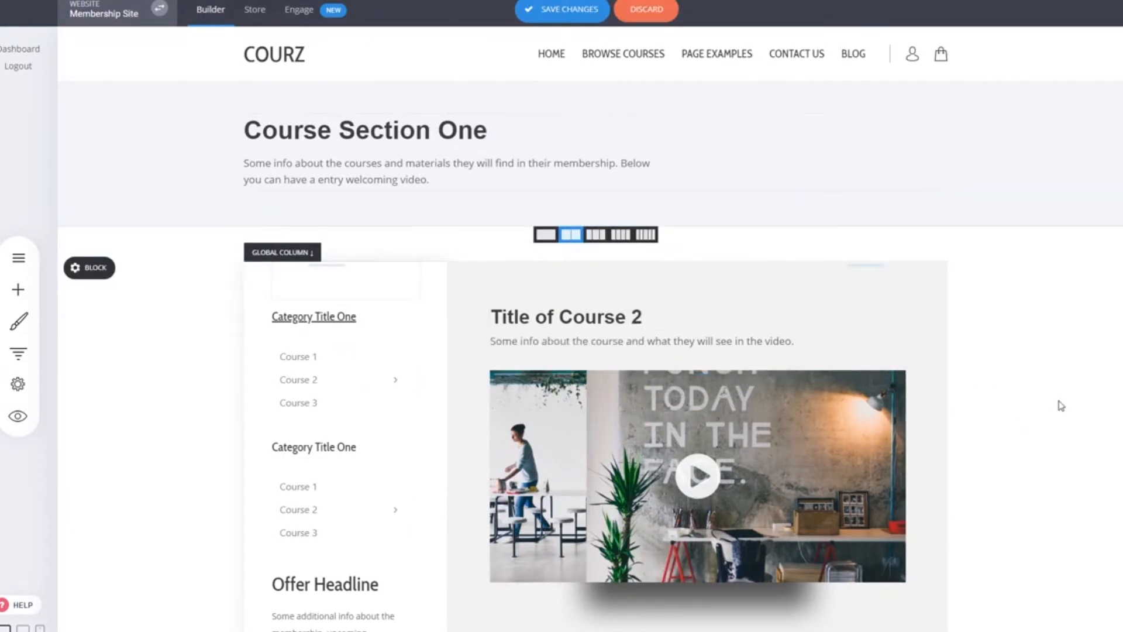
# - Inspect the course video's source address in its settings and close them unchanged
pyautogui.click(524, 354)
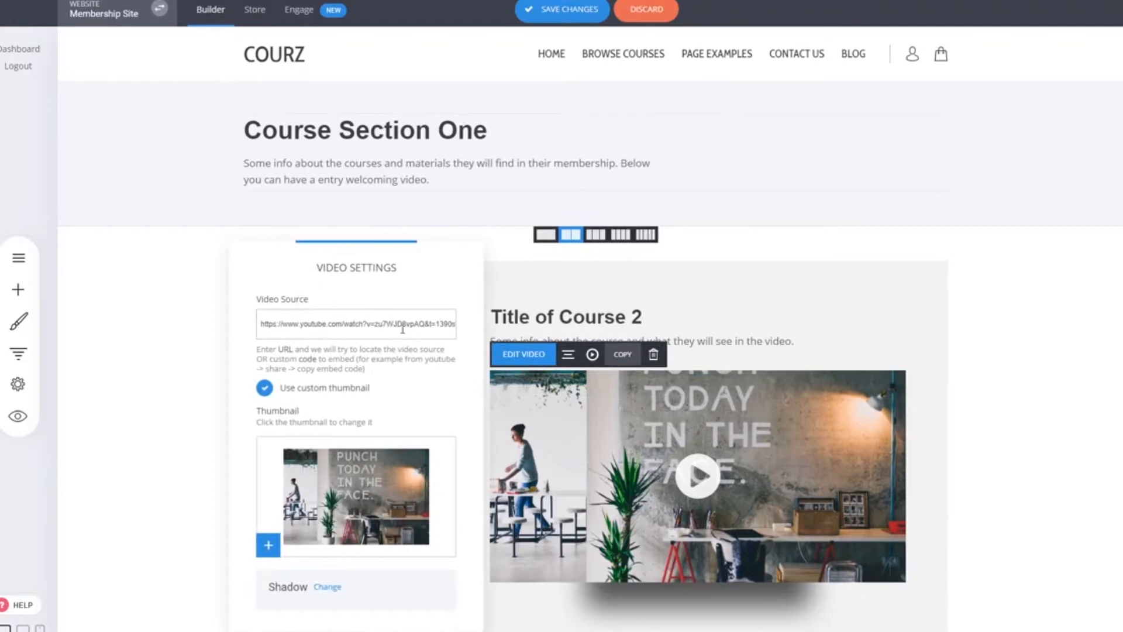
pyautogui.moveTo(380, 329); pyautogui.dragTo(223, 322)
pyautogui.click(358, 336)
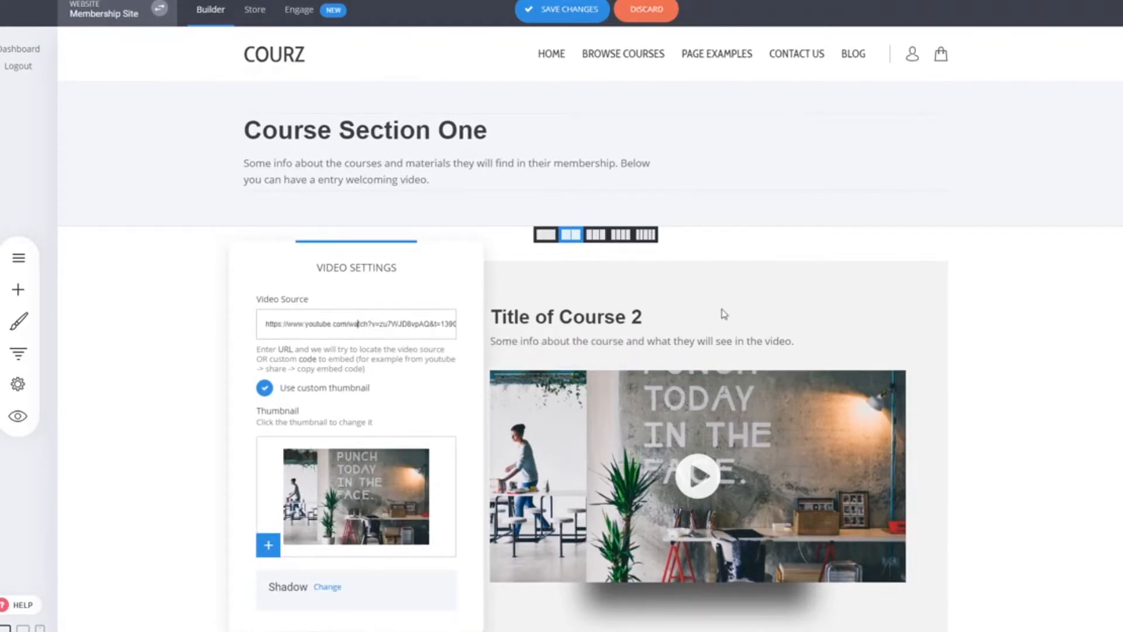
pyautogui.click(982, 410)
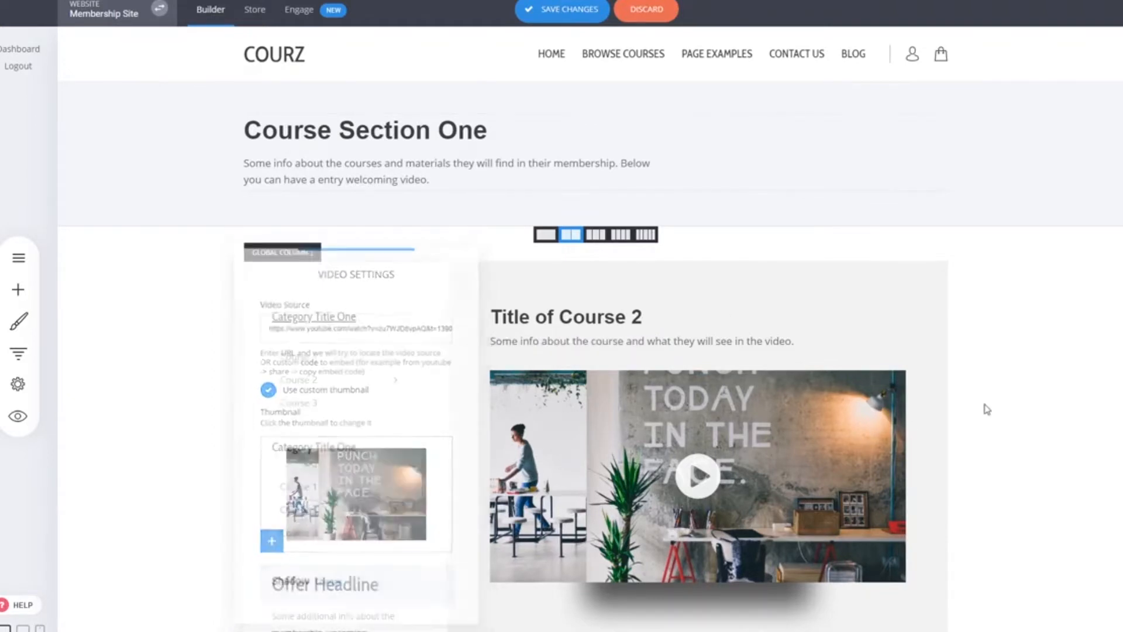
# - Drag the column divider so the sidebar and content columns split 46% / 54%
pyautogui.click(18, 290)
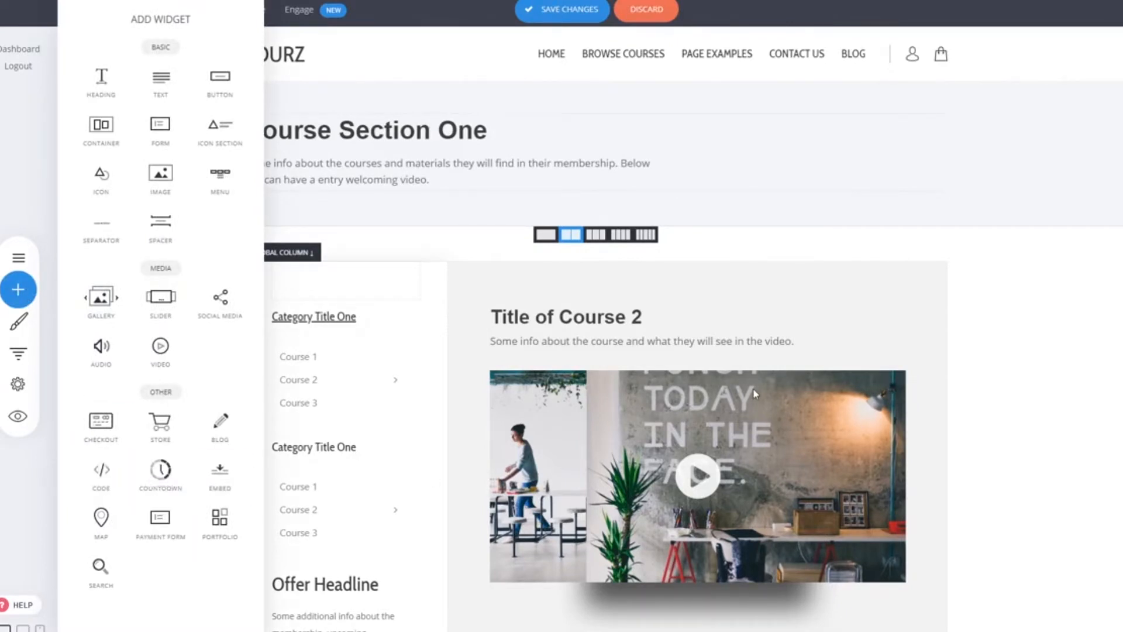
pyautogui.click(1057, 372)
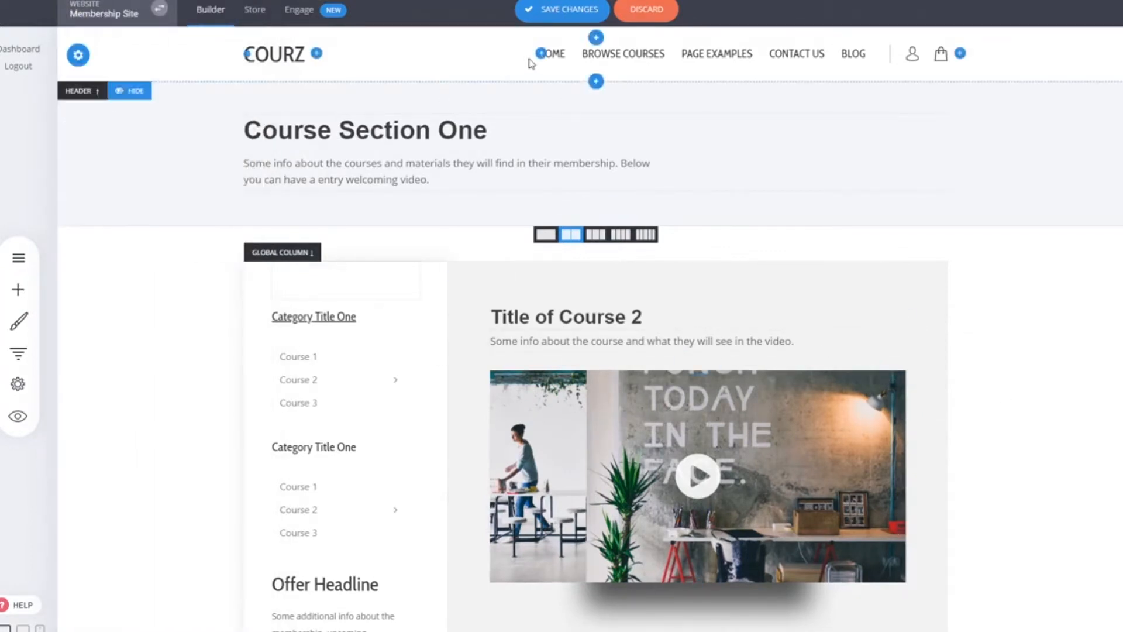
pyautogui.scroll(-4, 1005, 324)
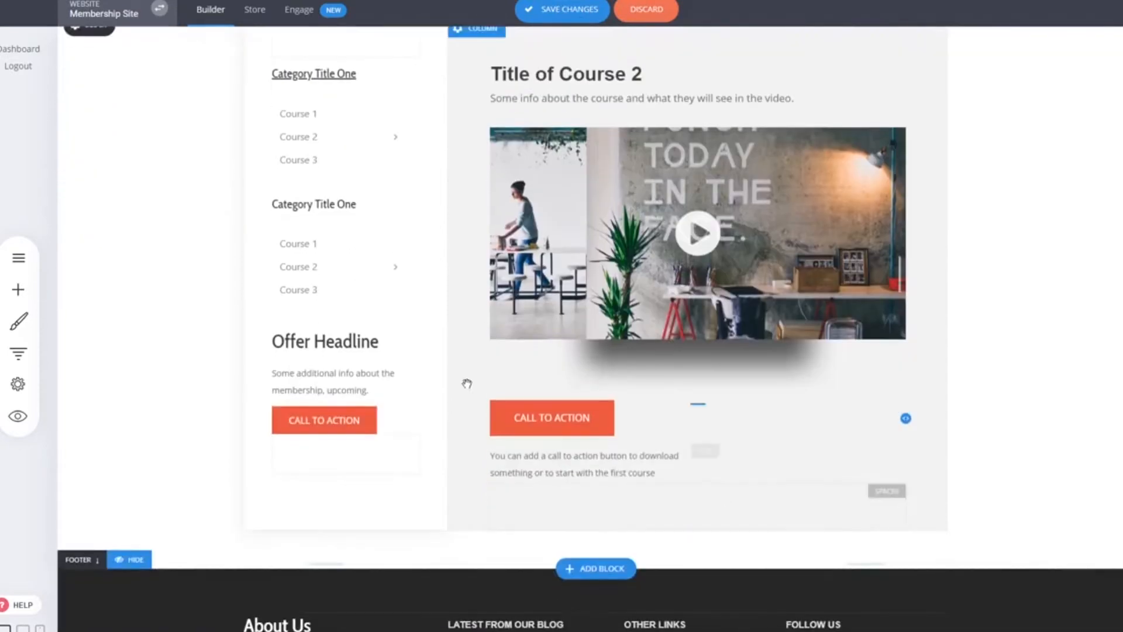
pyautogui.scroll(4, 835, 295)
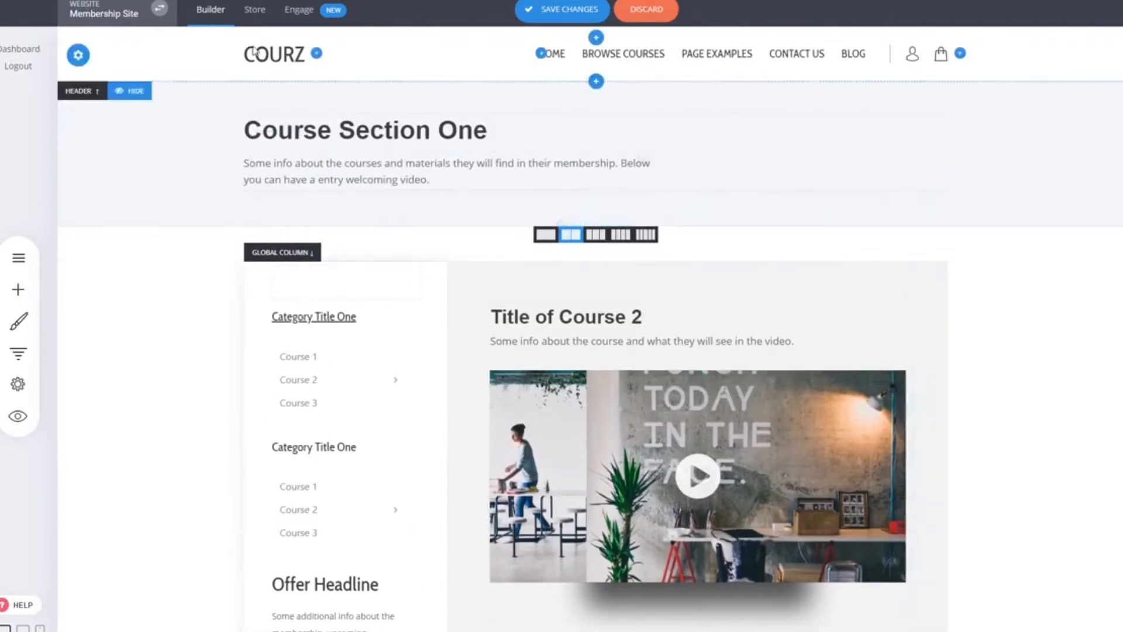
pyautogui.moveTo(449, 417); pyautogui.dragTo(421, 412)
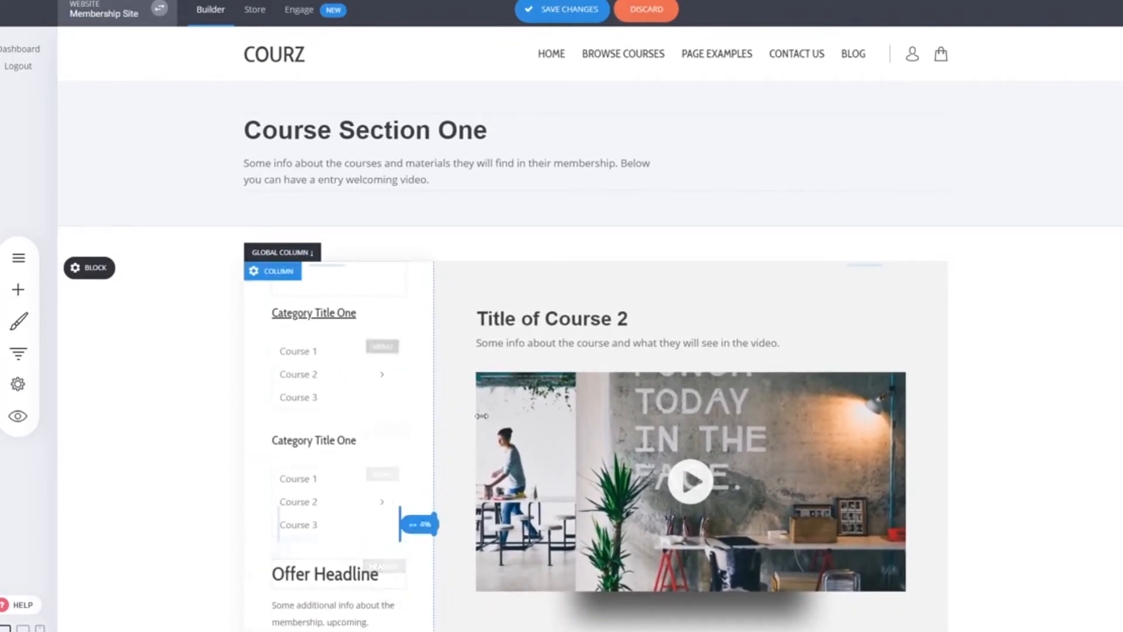
# - Save the page, then make the left column a global column with the shared global content
pyautogui.click(546, 9)
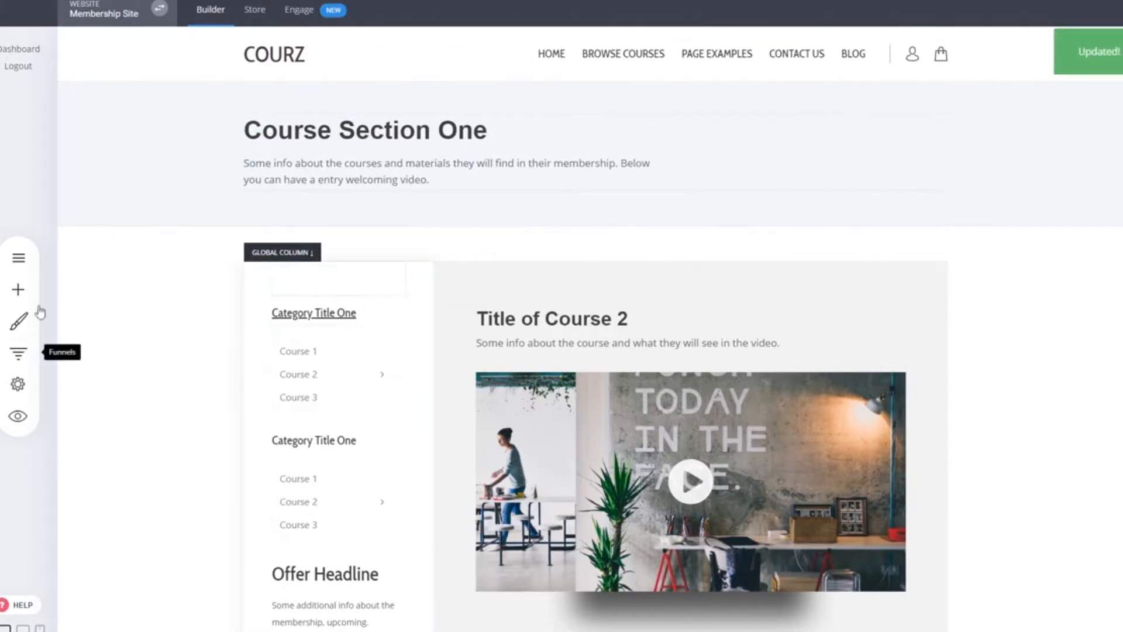
pyautogui.click(23, 265)
pyautogui.click(444, 371)
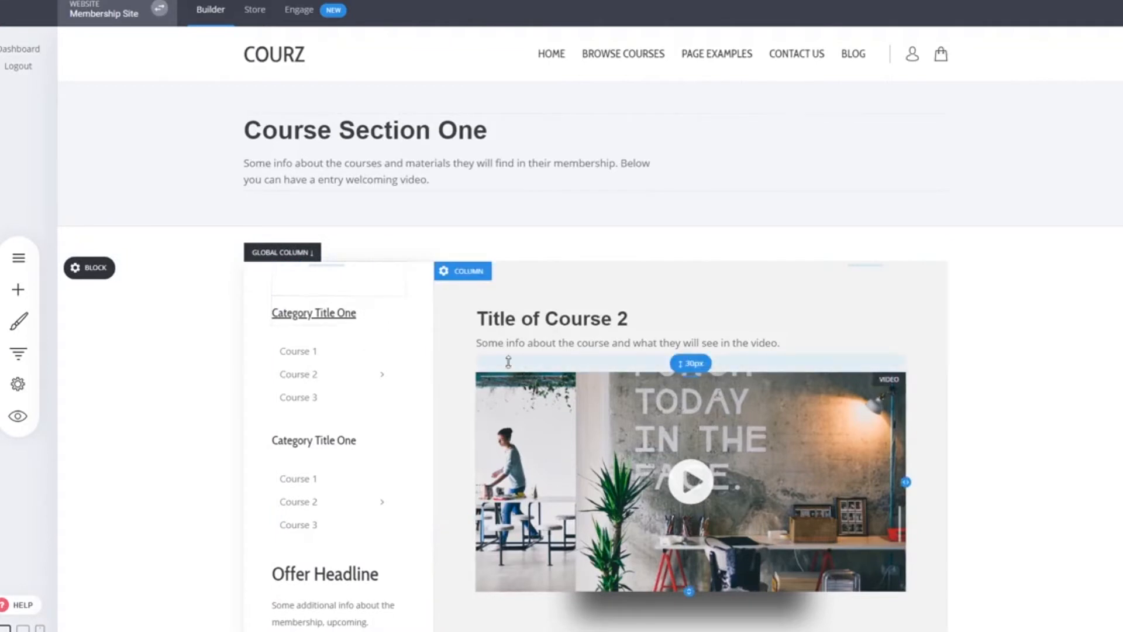
pyautogui.click(278, 274)
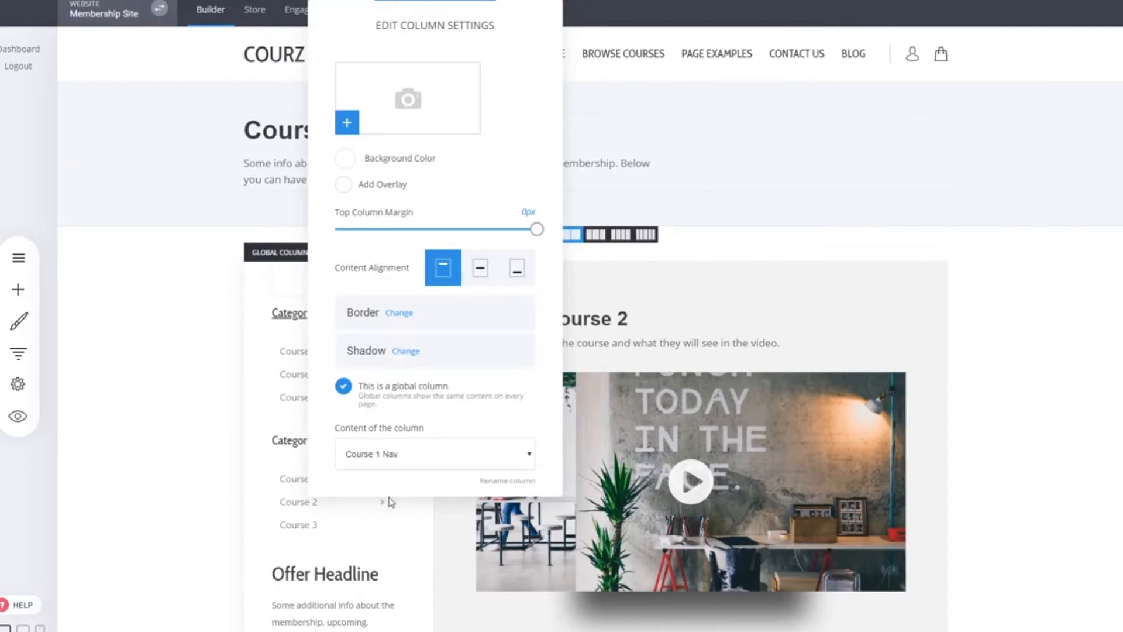
pyautogui.click(388, 394)
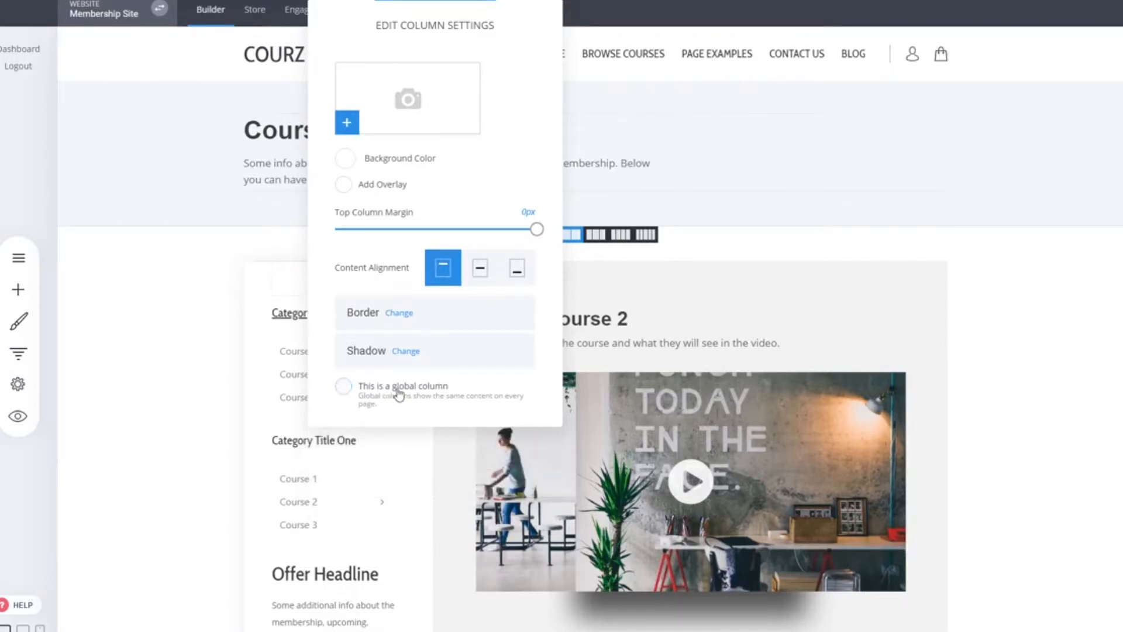
pyautogui.click(398, 395)
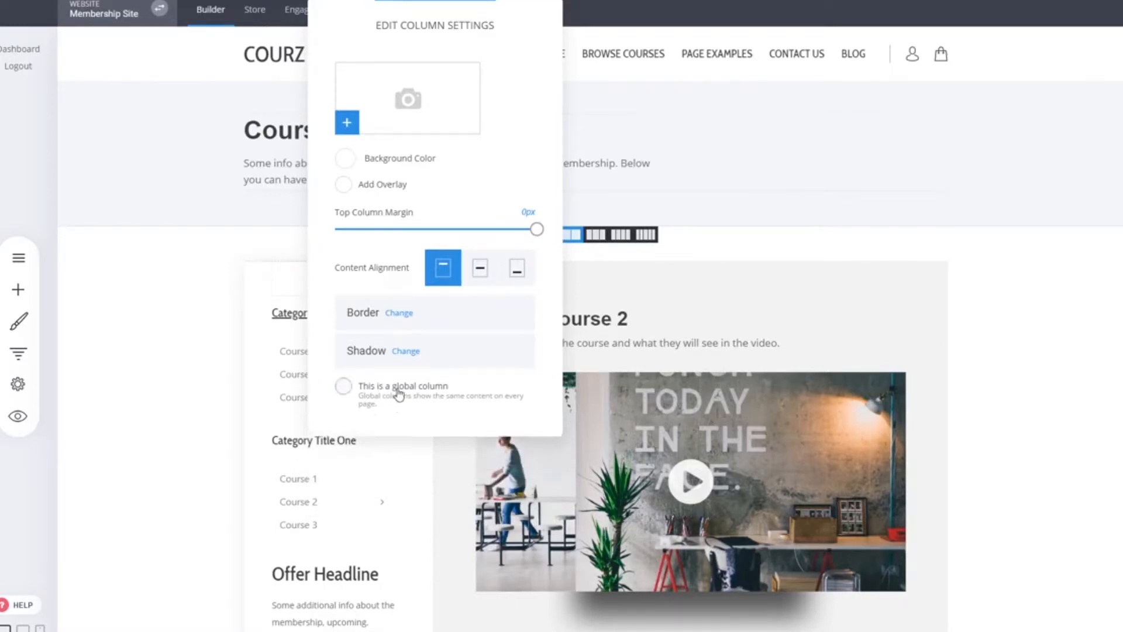
pyautogui.click(370, 504)
pyautogui.click(602, 297)
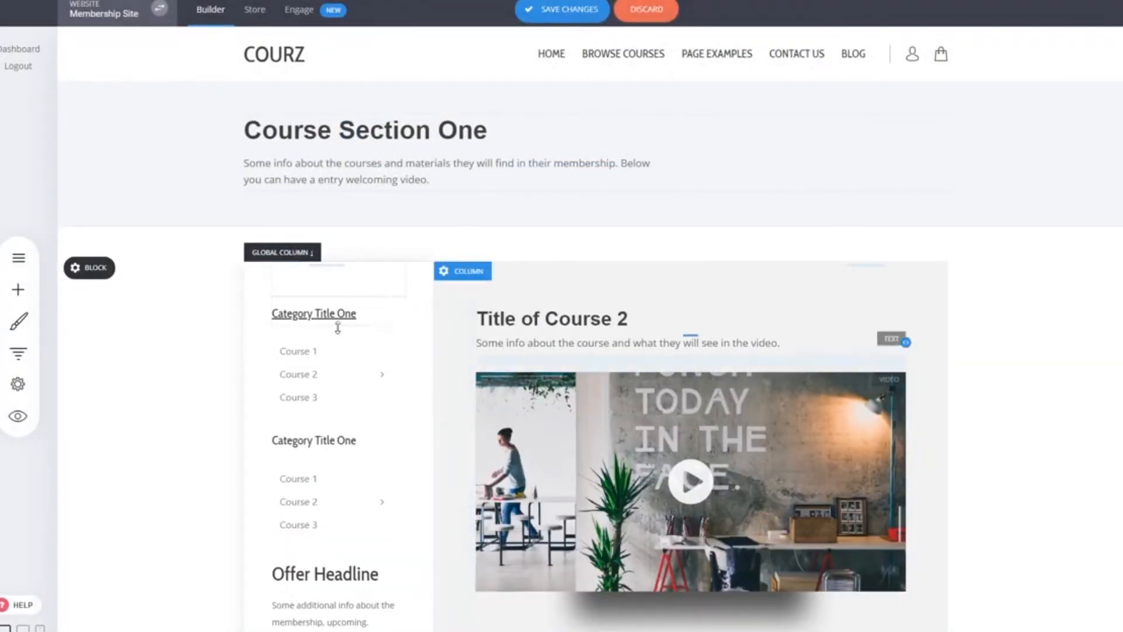
# - Colour the second 'Category Title One' heading orange-red (E25041) and save the page
pyautogui.click(318, 441)
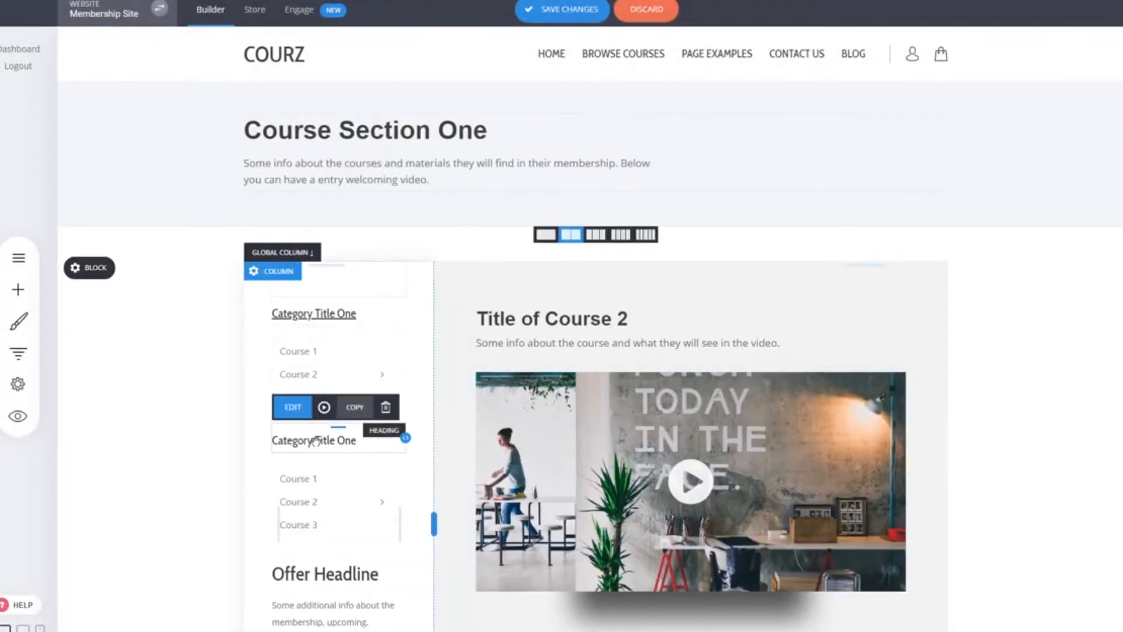
pyautogui.click(318, 441)
pyautogui.click(465, 408)
pyautogui.click(537, 539)
pyautogui.click(224, 481)
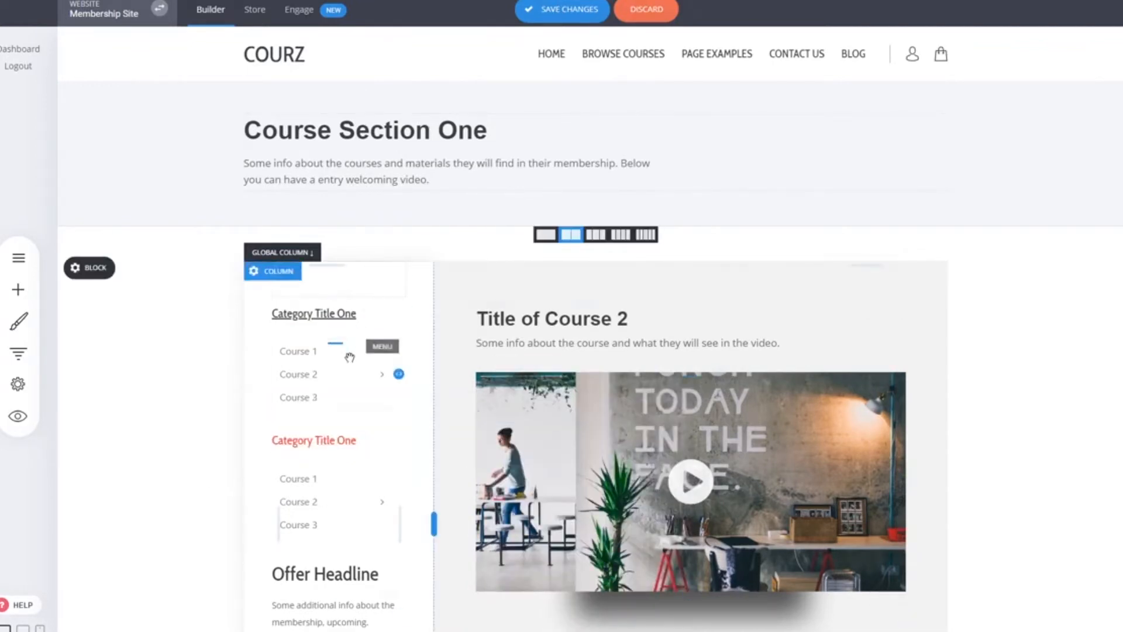
pyautogui.click(550, 13)
pyautogui.click(17, 258)
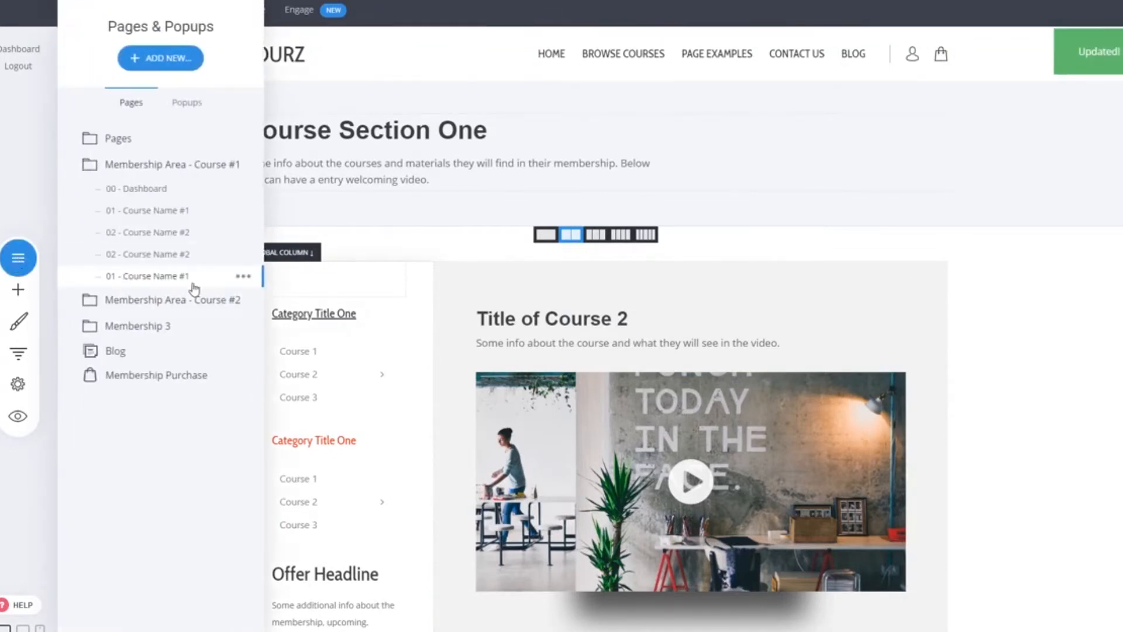
# - Switch to the '01 - Course Name #1' page and bring up its content column settings
pyautogui.click(167, 221)
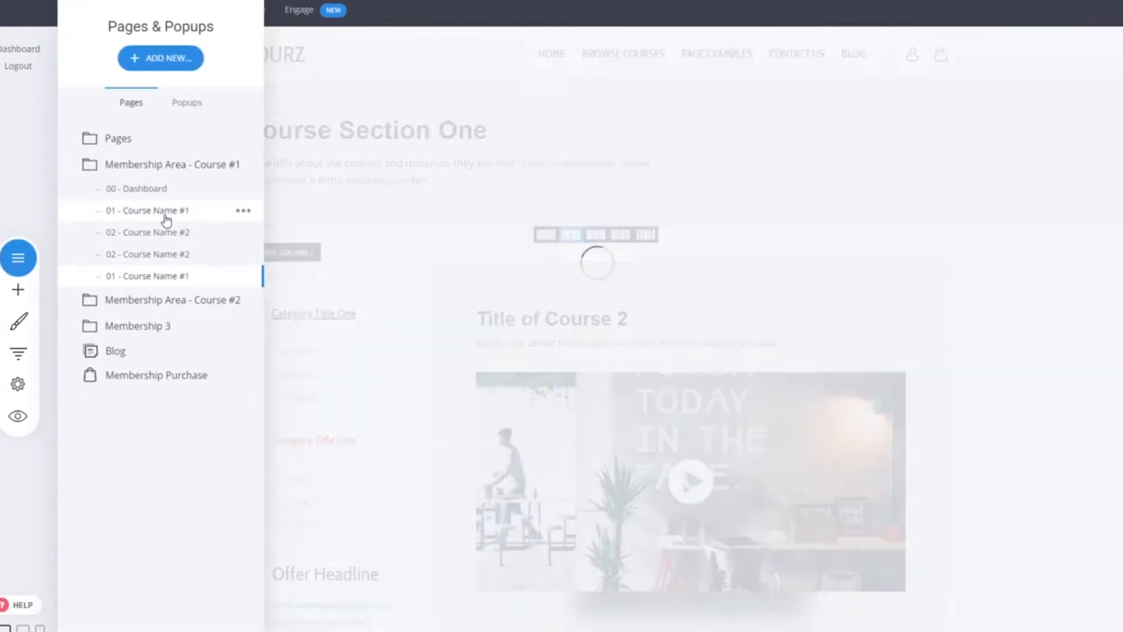
pyautogui.click(18, 257)
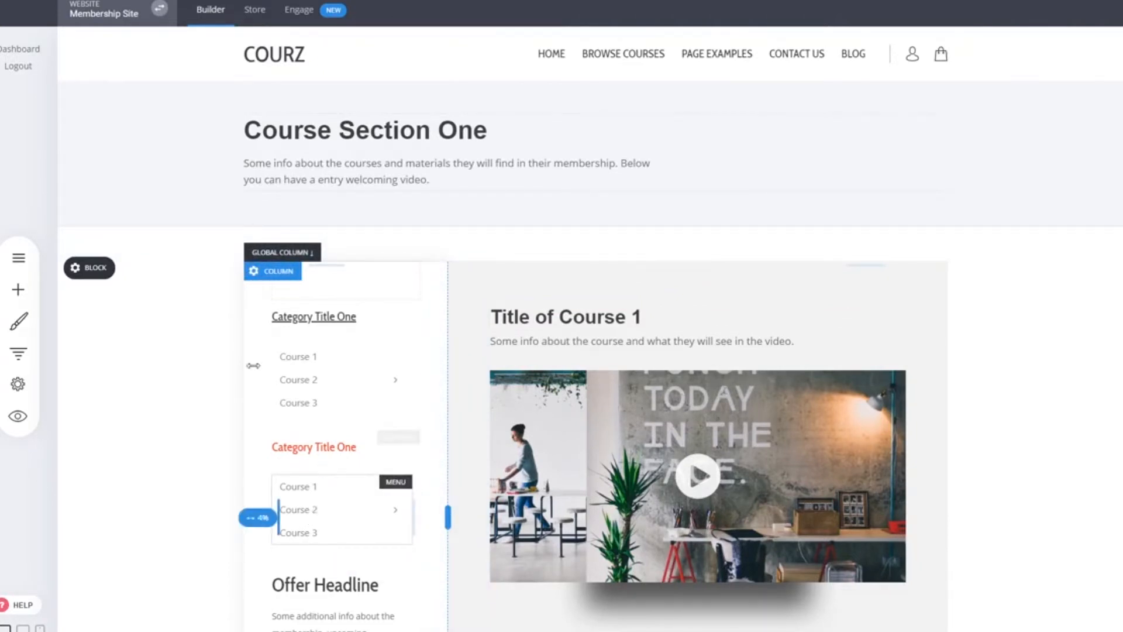
pyautogui.click(272, 271)
pyautogui.click(1024, 434)
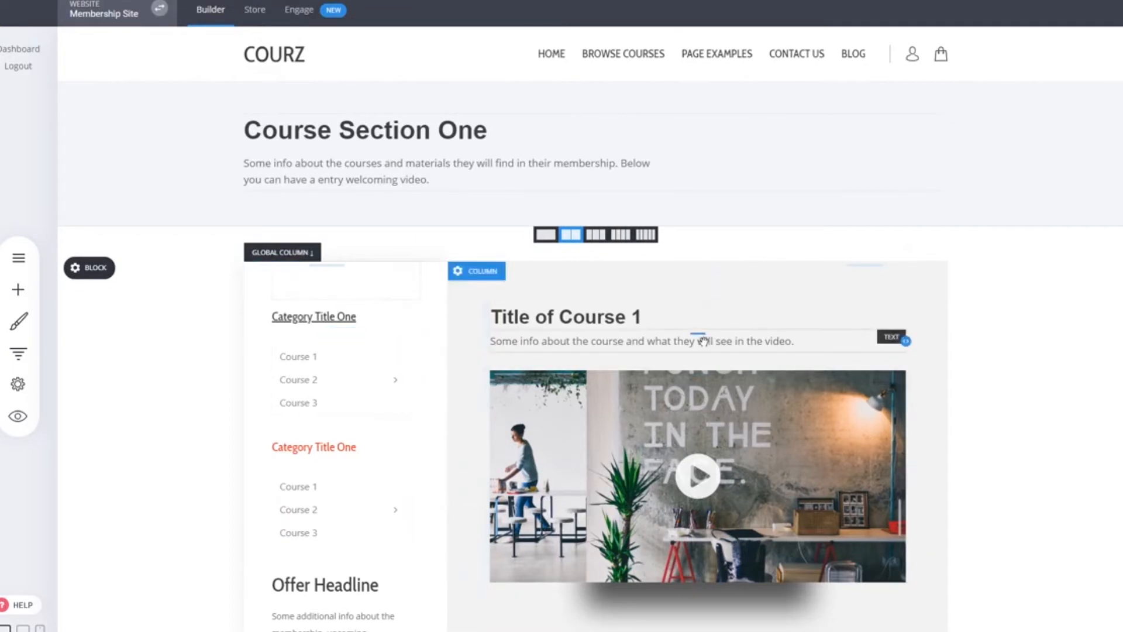
pyautogui.click(481, 271)
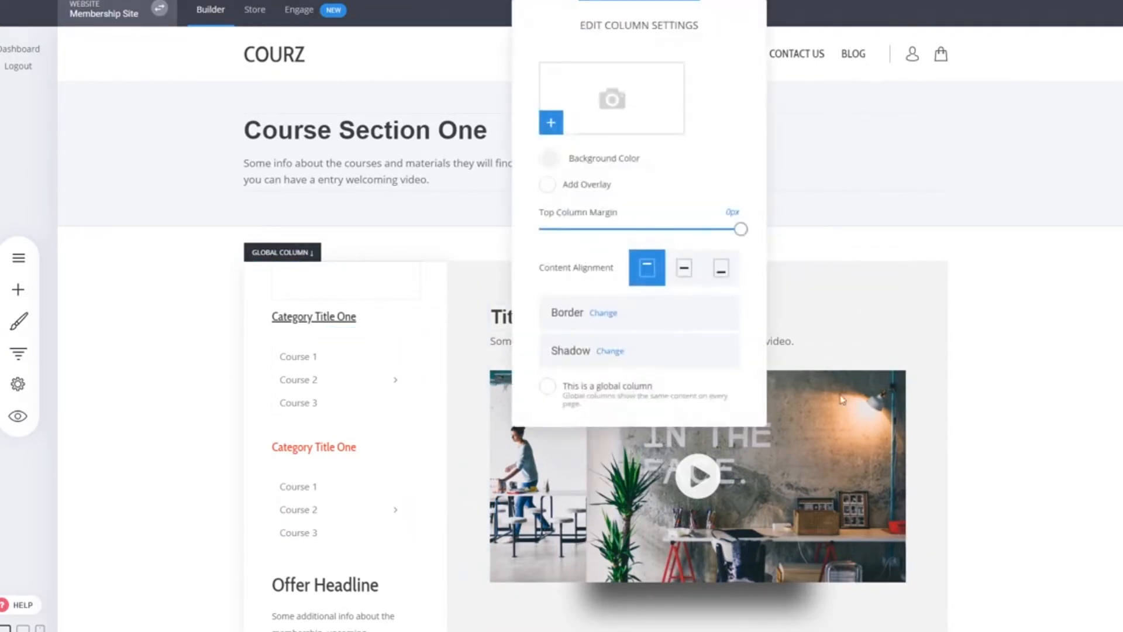
# - Recolour the second 'Category Title One' heading dark grey and save the page
pyautogui.click(1088, 336)
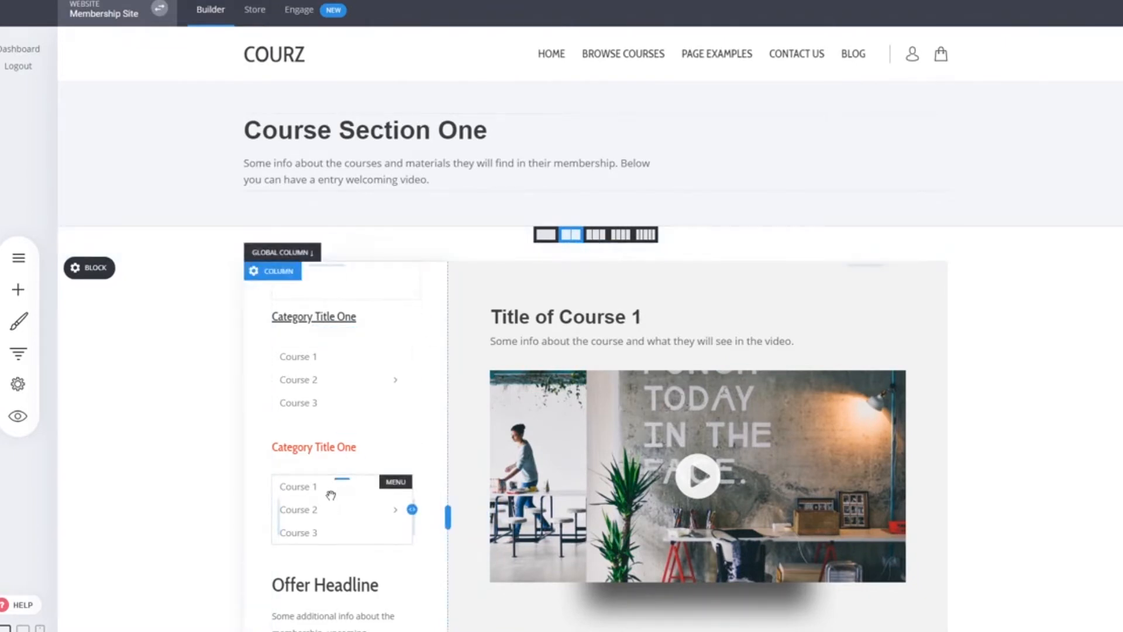
pyautogui.tripleClick(344, 448)
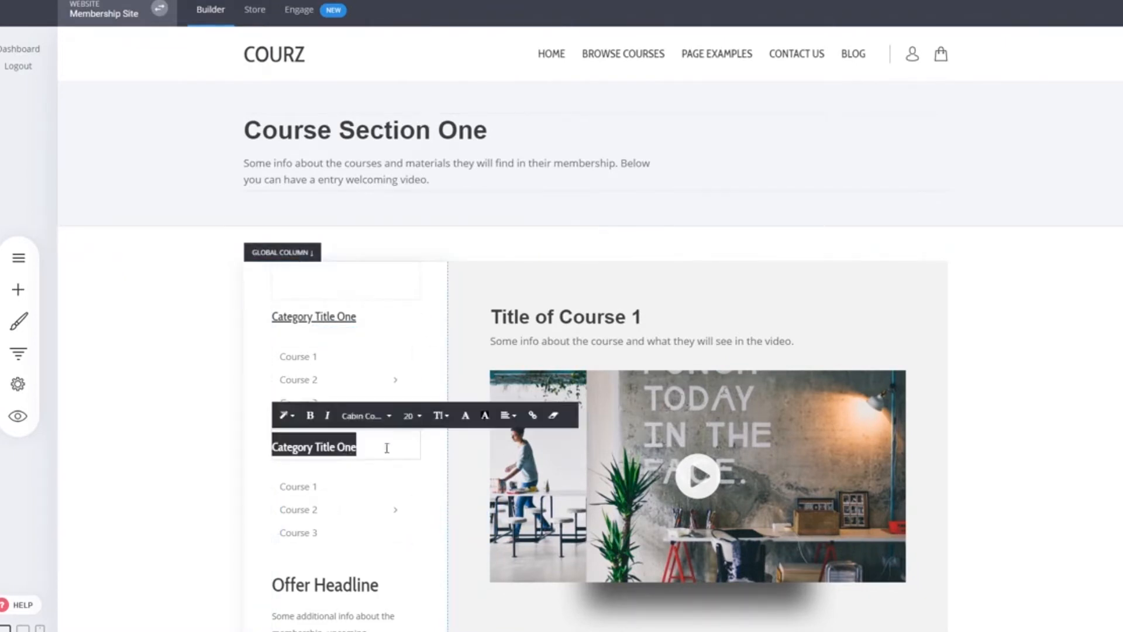
pyautogui.click(465, 415)
pyautogui.click(552, 568)
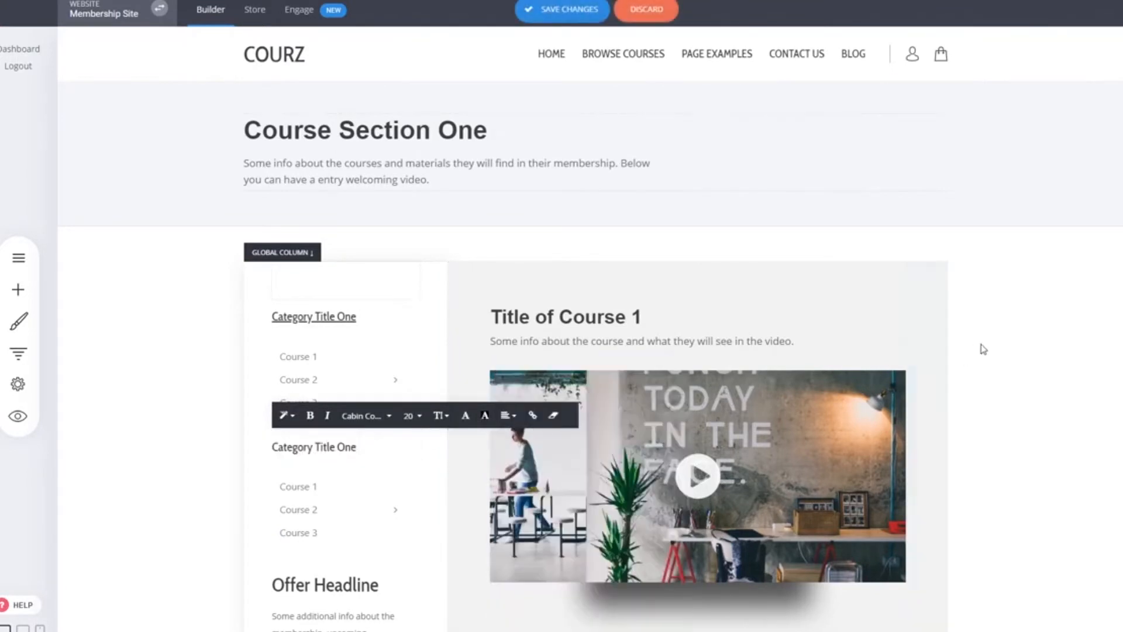
pyautogui.click(558, 9)
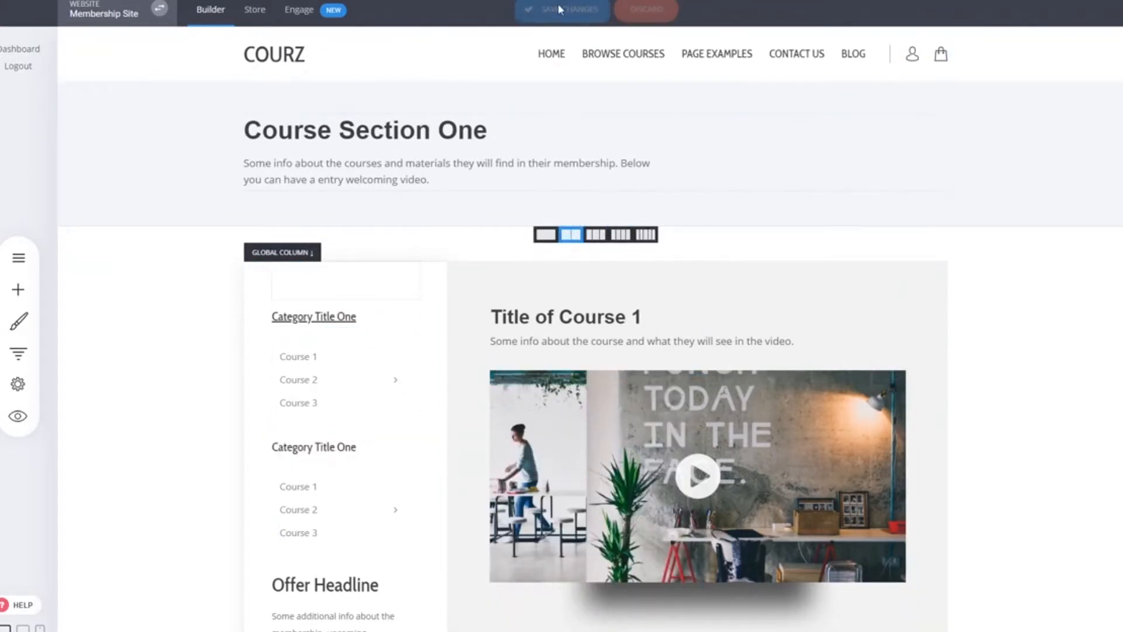
# - Create a new page group named 'Course Group'
pyautogui.click(18, 258)
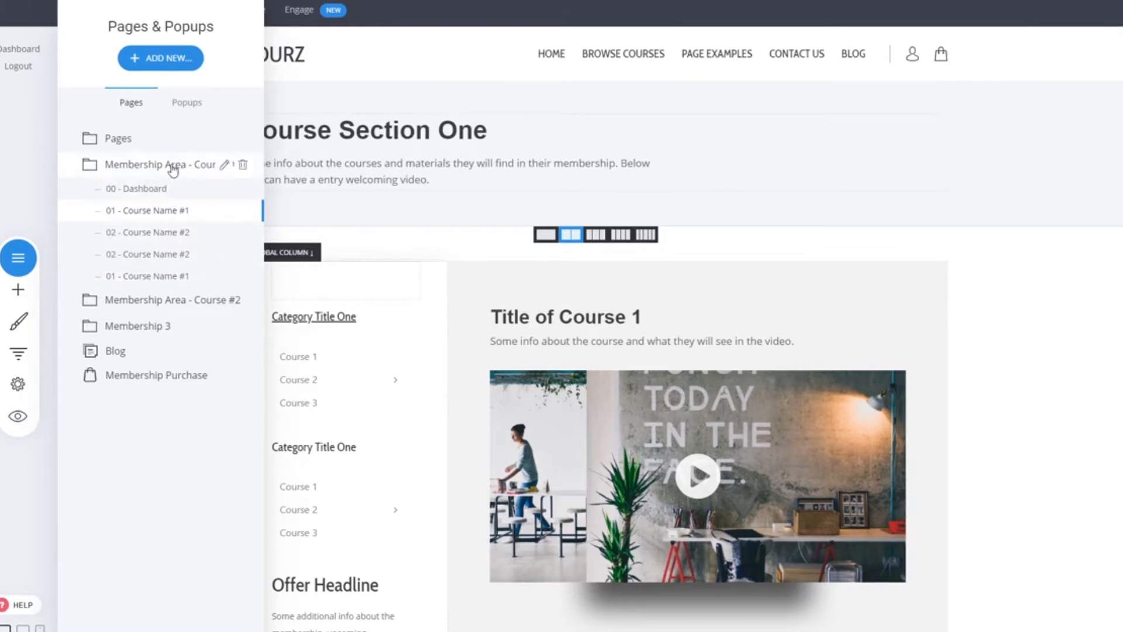
pyautogui.click(167, 58)
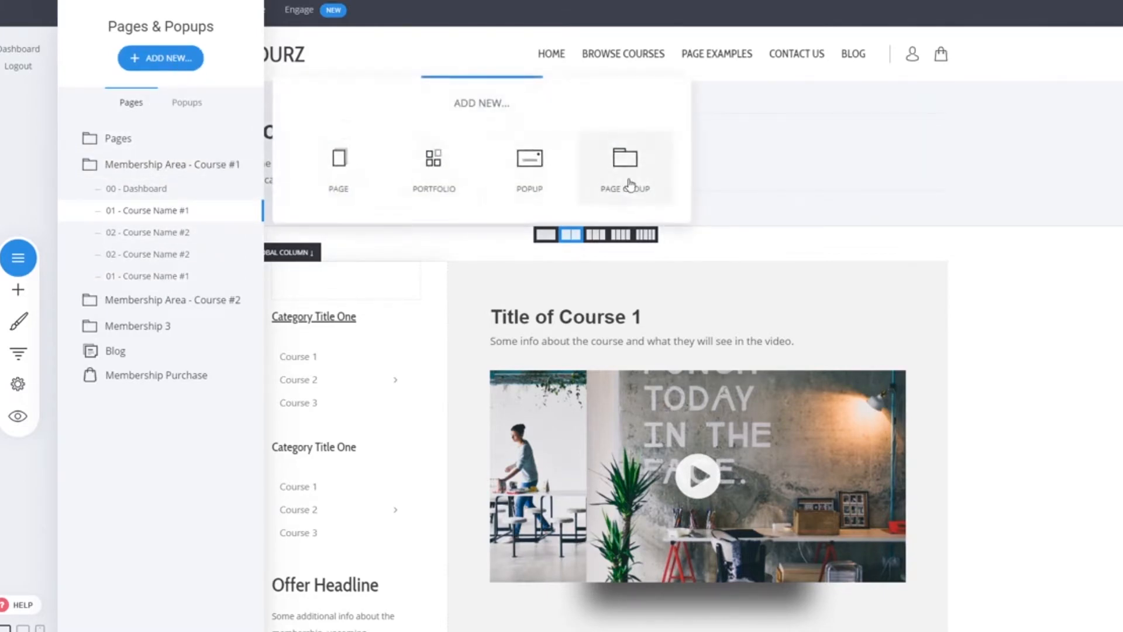
pyautogui.click(625, 169)
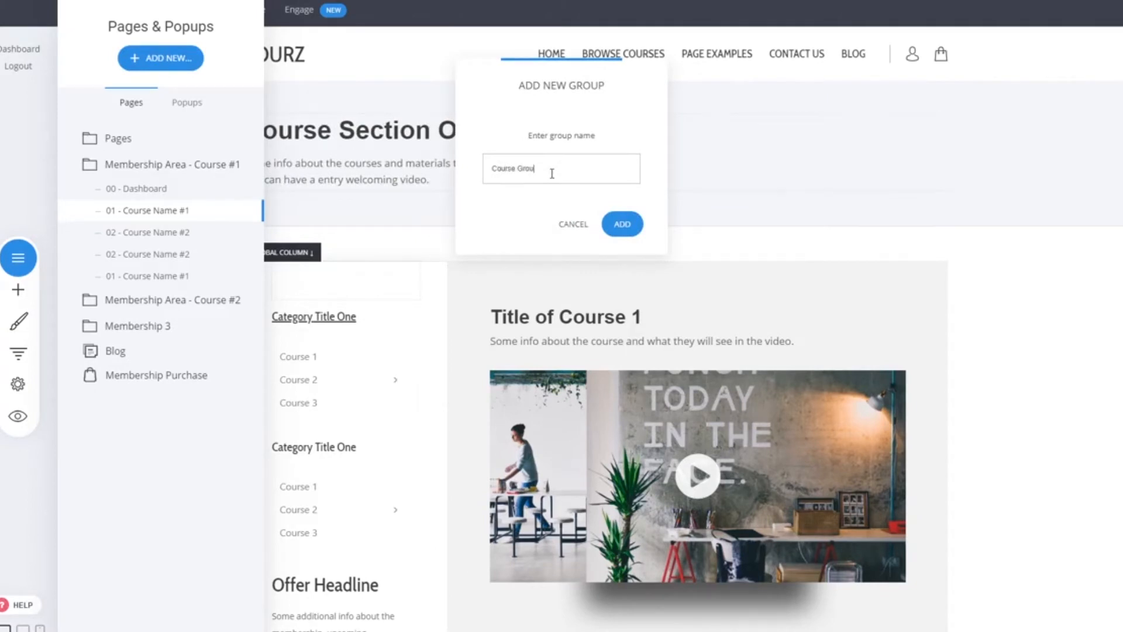
pyautogui.click(626, 224)
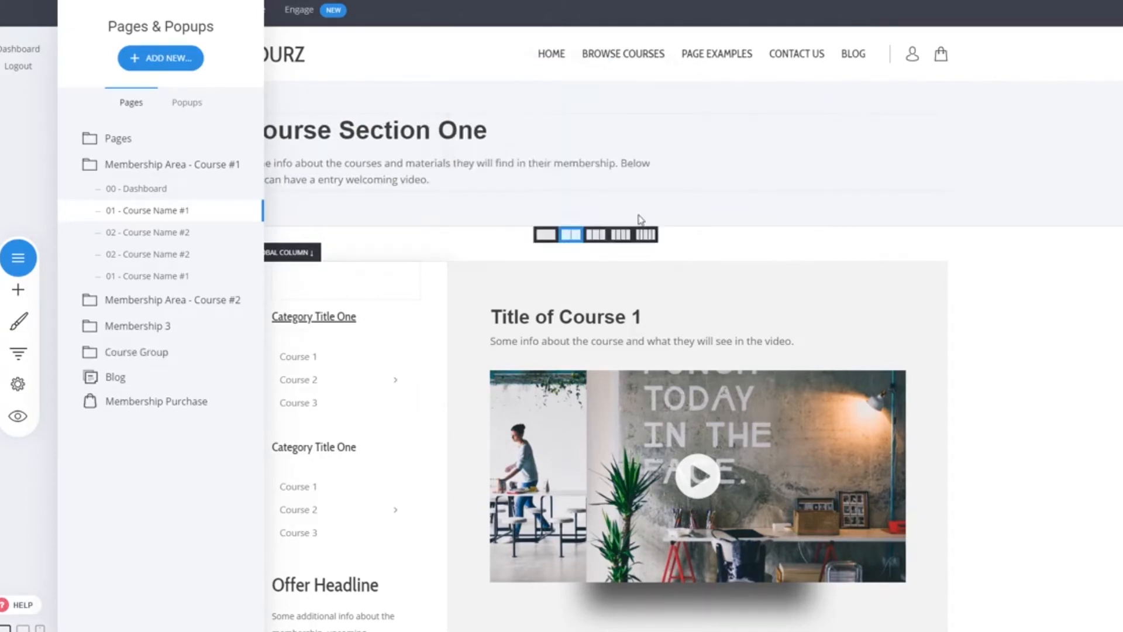
# - Assign the lower '01 - Course Name #1' page to Course Group in its settings and save
pyautogui.click(171, 59)
pyautogui.click(201, 165)
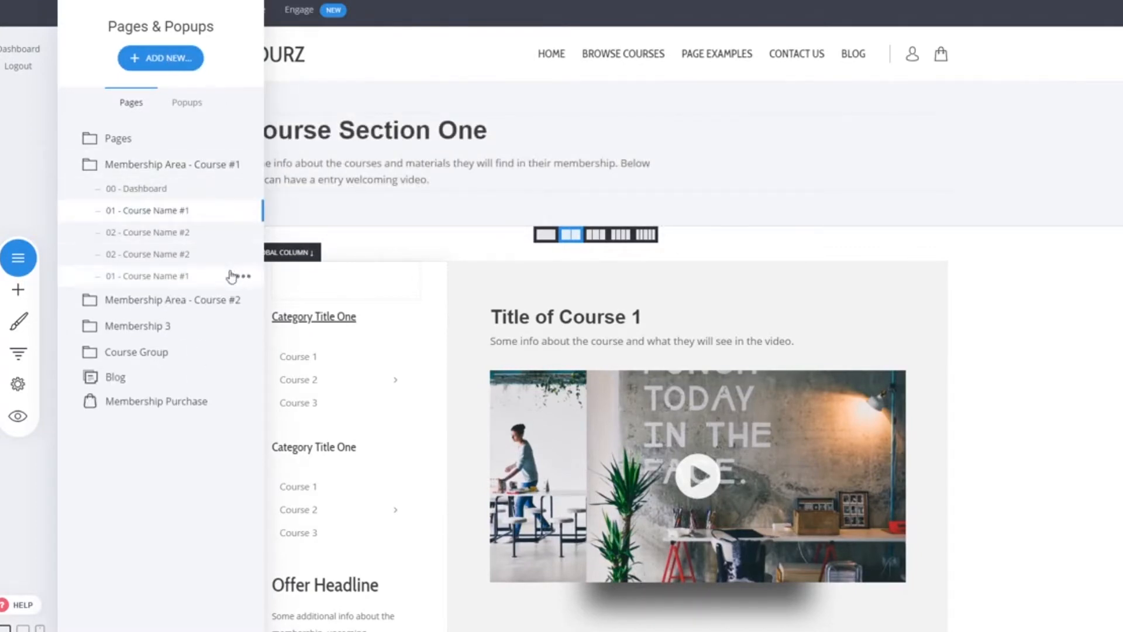
pyautogui.click(243, 277)
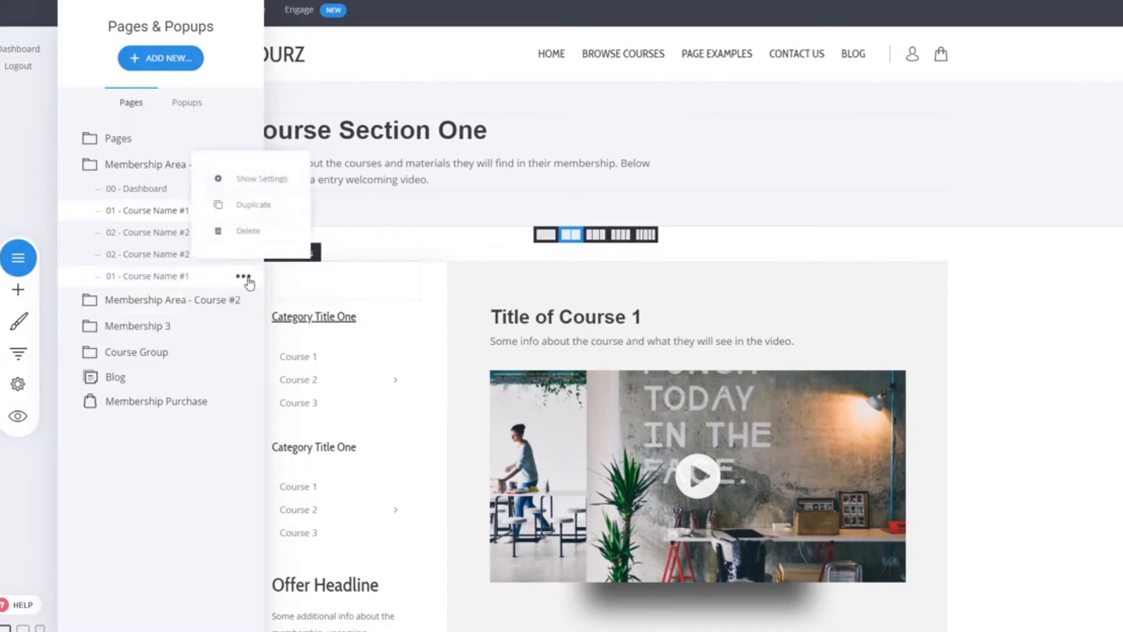
pyautogui.click(273, 183)
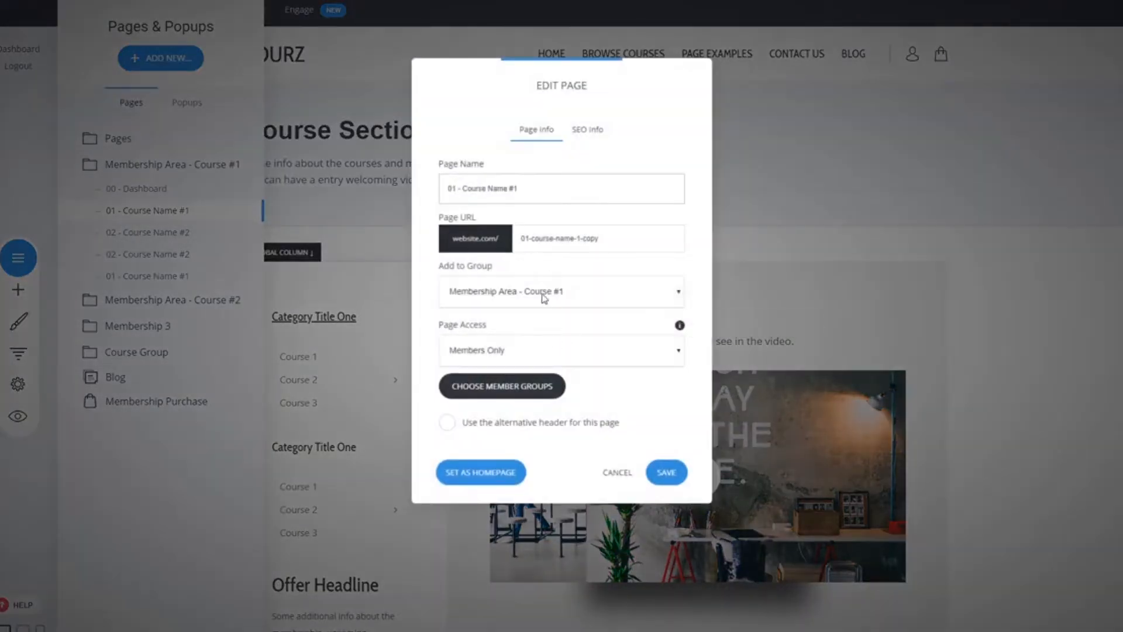
pyautogui.click(504, 360)
pyautogui.click(666, 473)
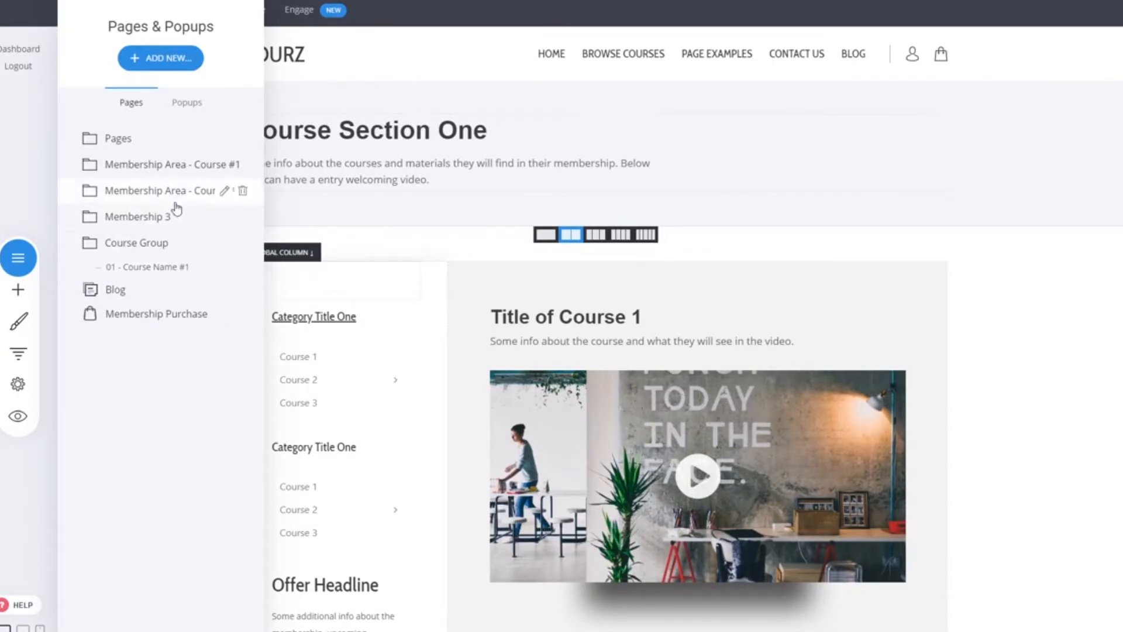
# - Close the Pages panel and go to Contacts, showing Basic Members and Groups #1–#3
pyautogui.click(758, 291)
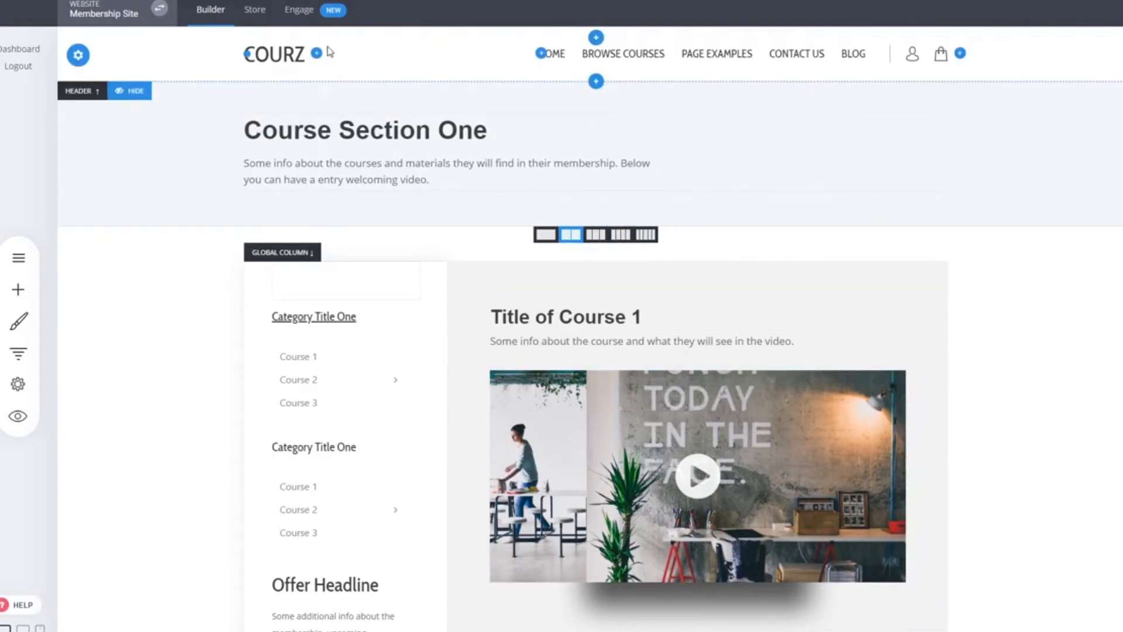
pyautogui.scroll(-1, 330, 51)
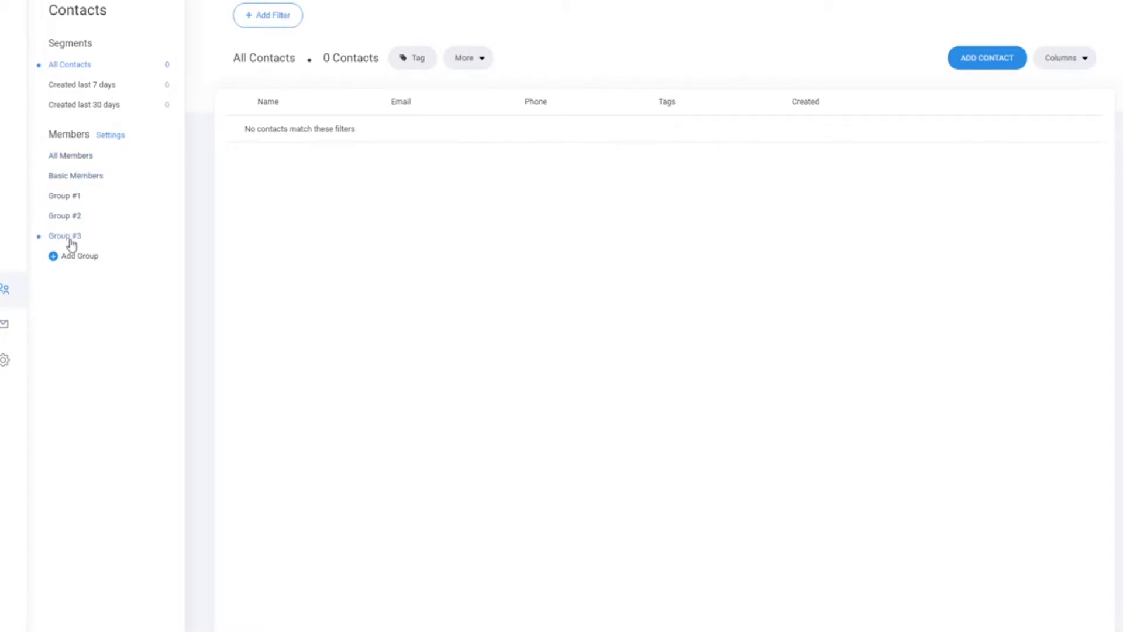
# - Add a 'VIP Members' member group, then view the VIP Members and Group #1 member lists
pyautogui.click(80, 257)
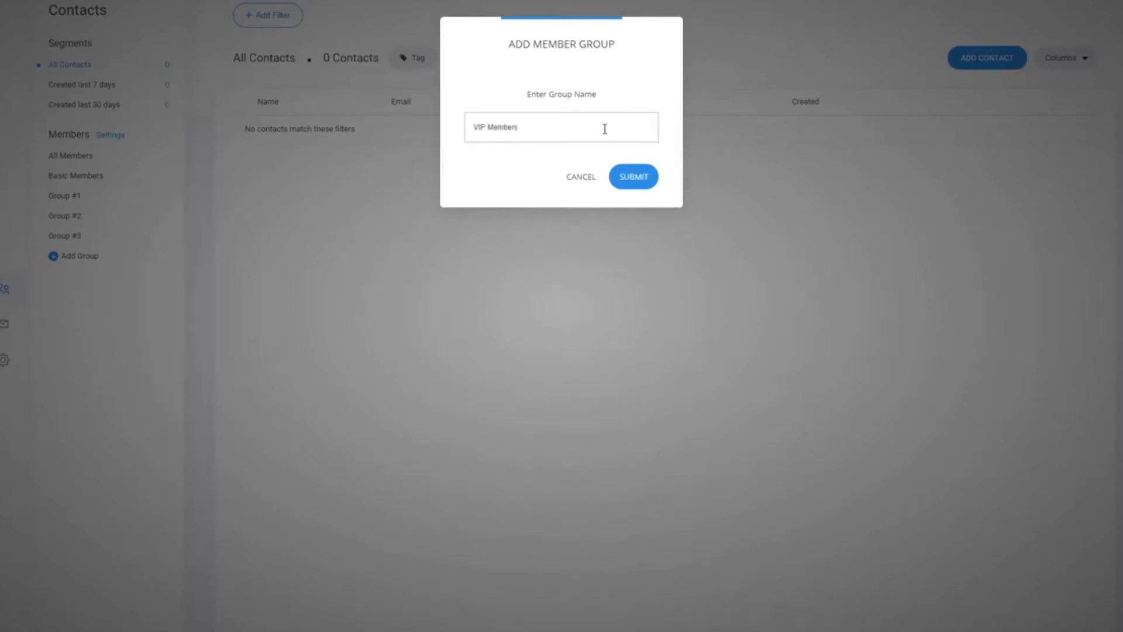
pyautogui.click(628, 178)
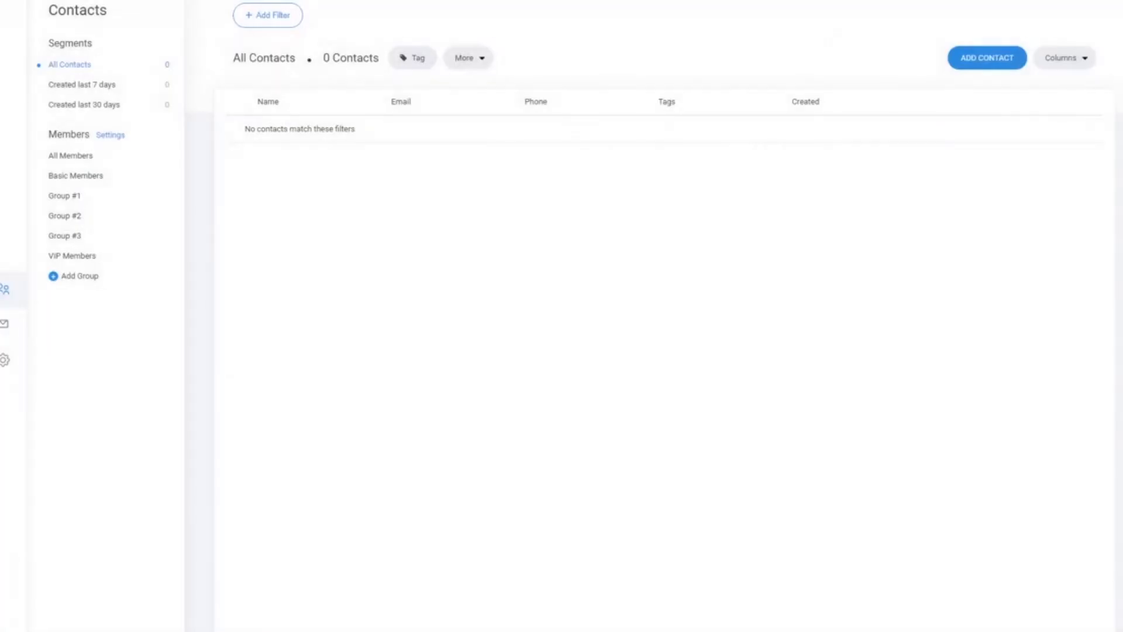
pyautogui.click(91, 257)
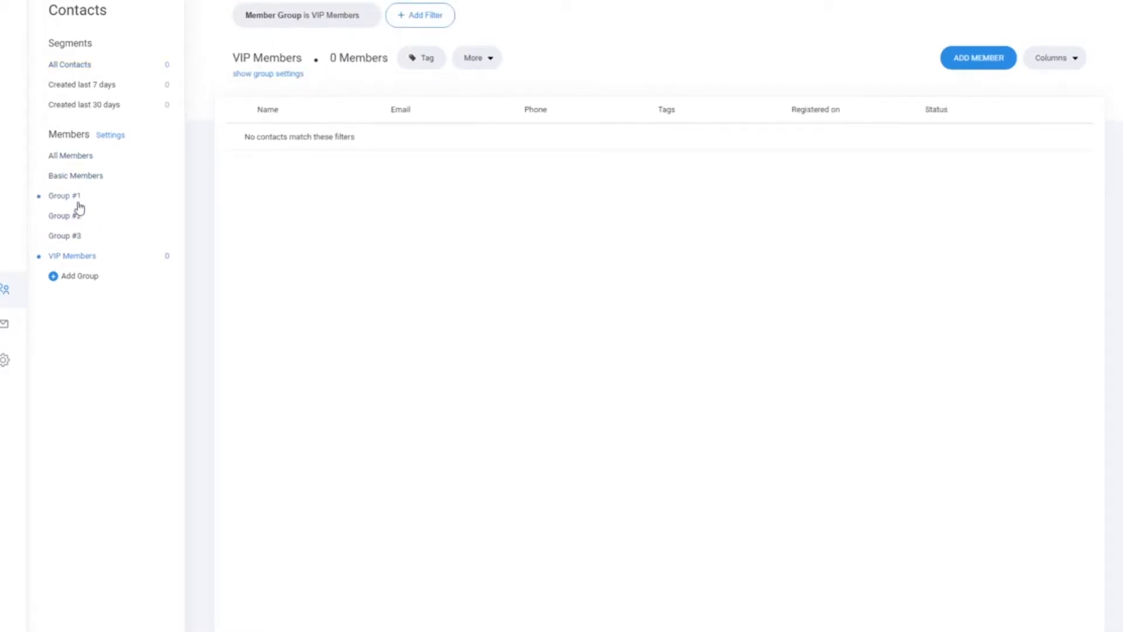
pyautogui.click(79, 197)
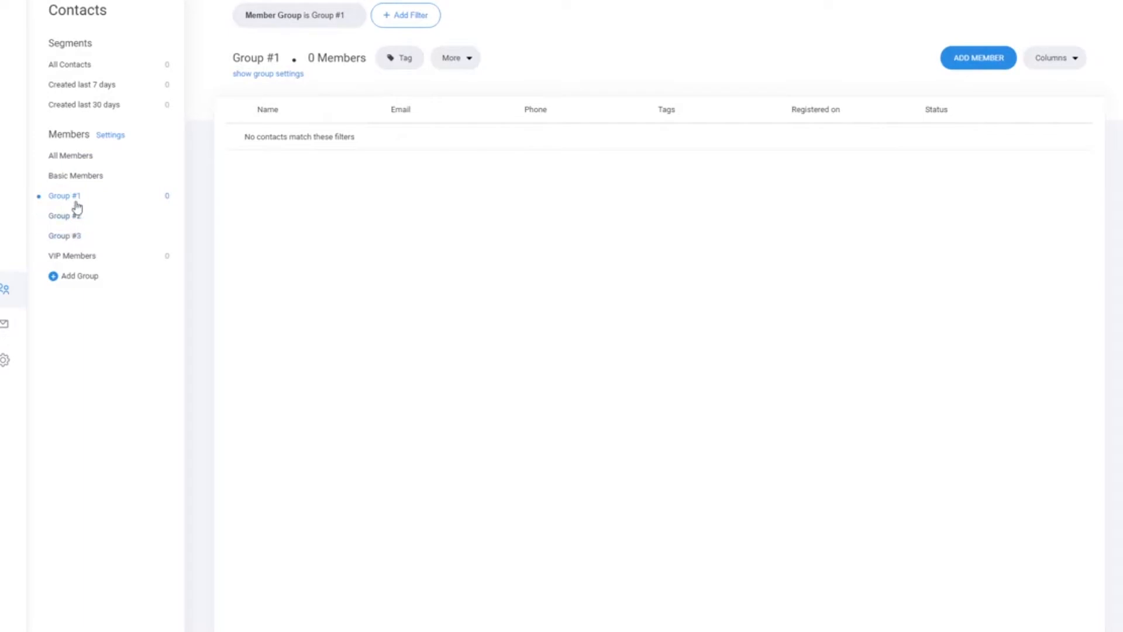
# - Review Group #1's after-login redirect (/00-dashboard), cancelling the link chooser without changes
pyautogui.click(261, 75)
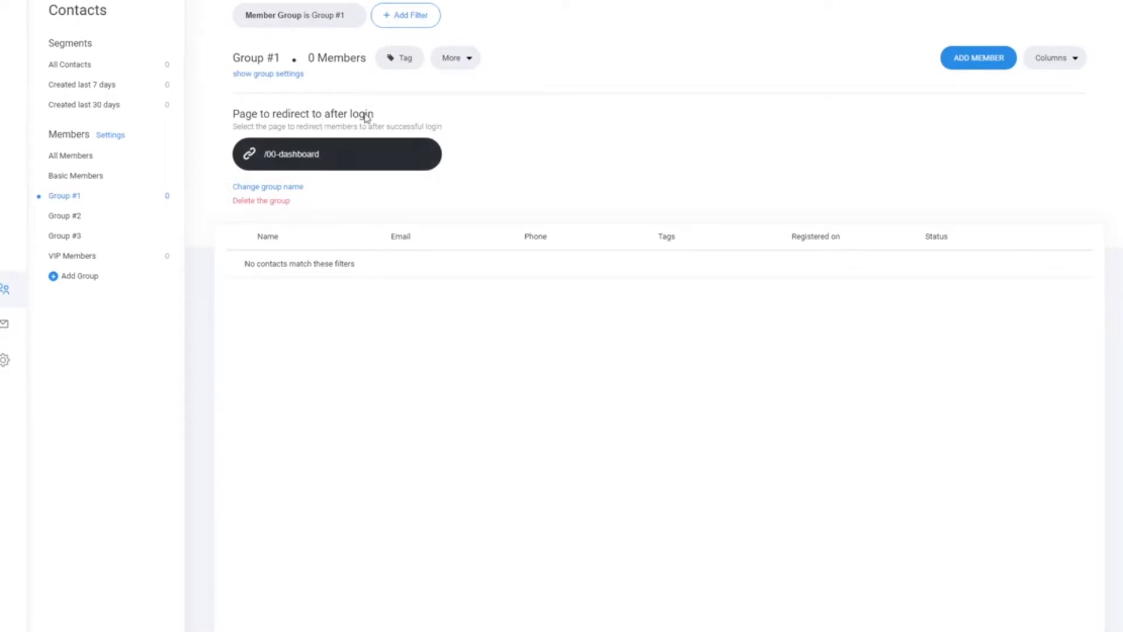
pyautogui.click(330, 160)
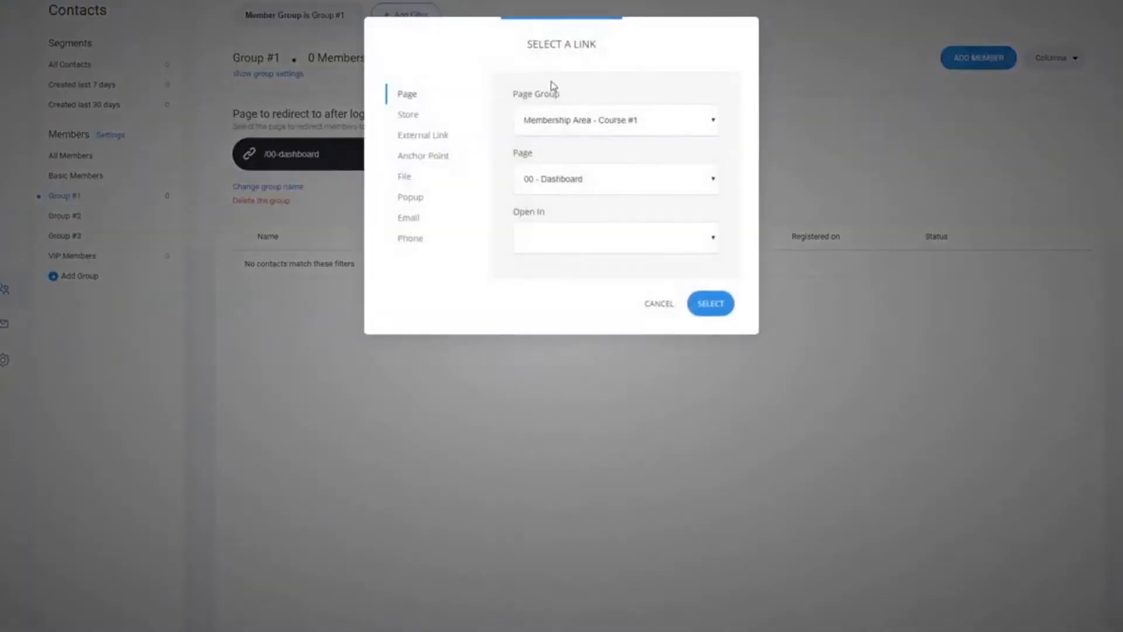
pyautogui.click(661, 305)
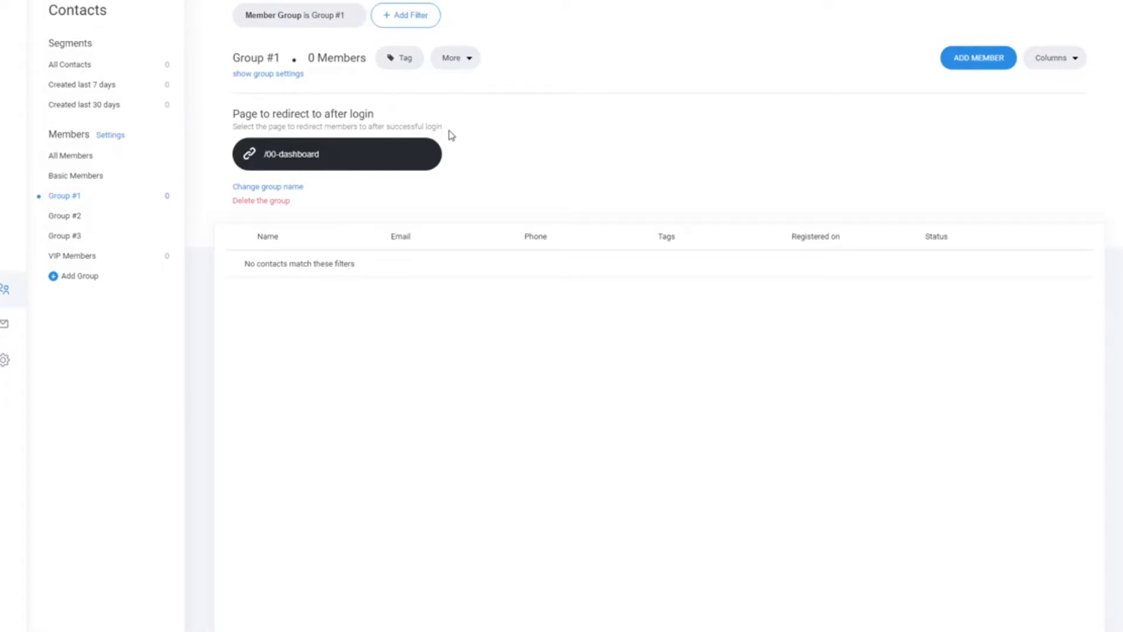
pyautogui.click(298, 154)
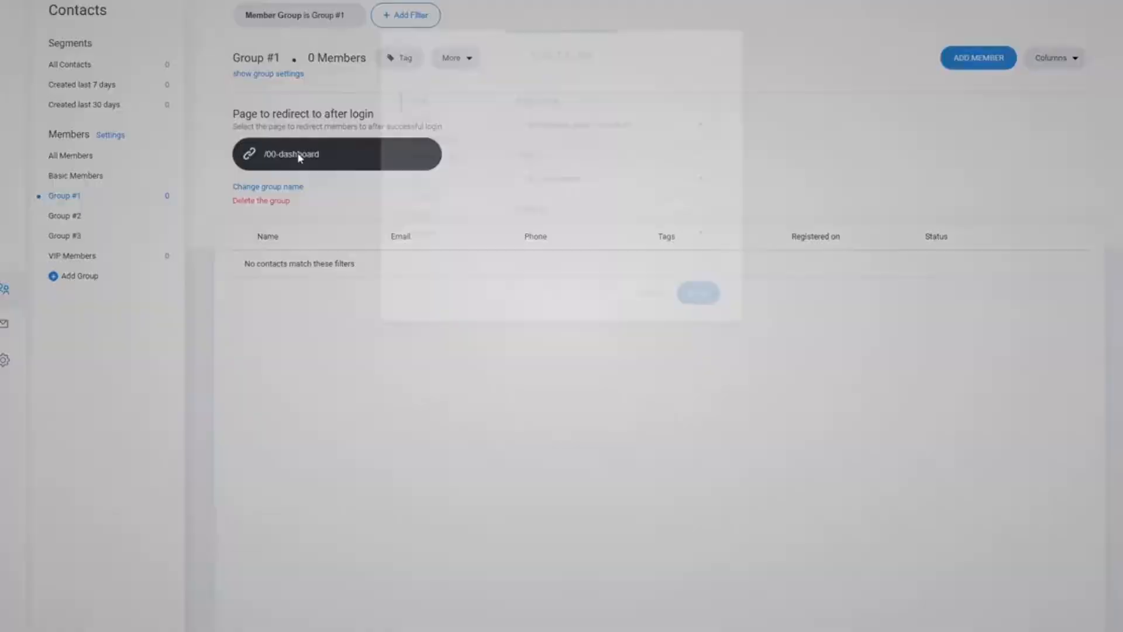
pyautogui.click(650, 303)
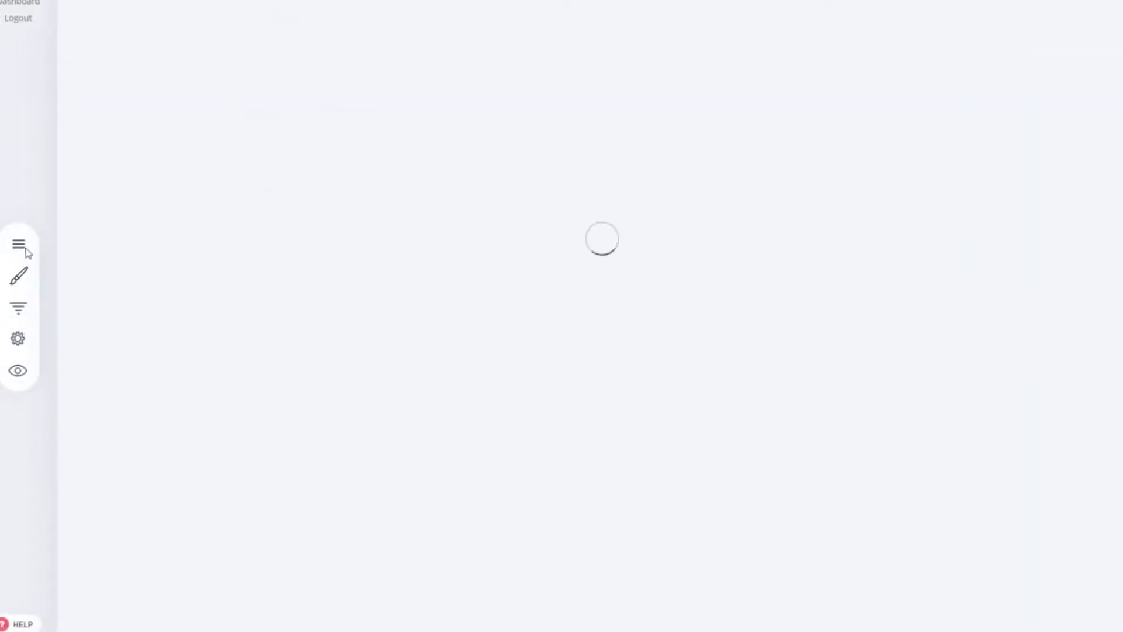
# - Point Group #2's after-login redirect to the Individual Course Page (/individual-course-page)
pyautogui.click(26, 250)
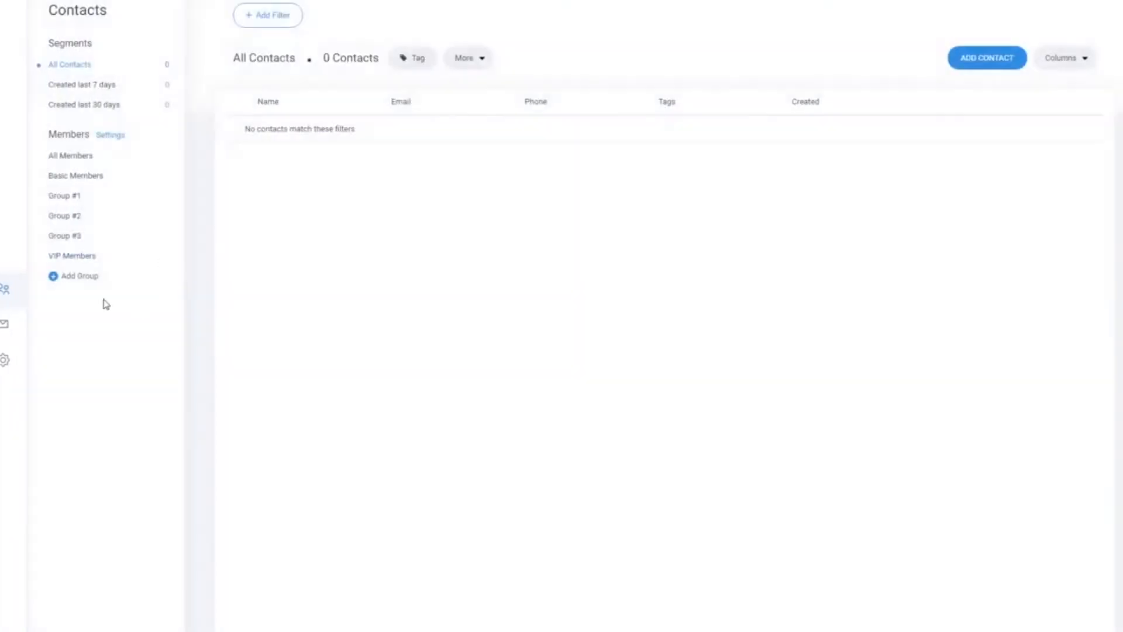
pyautogui.click(82, 219)
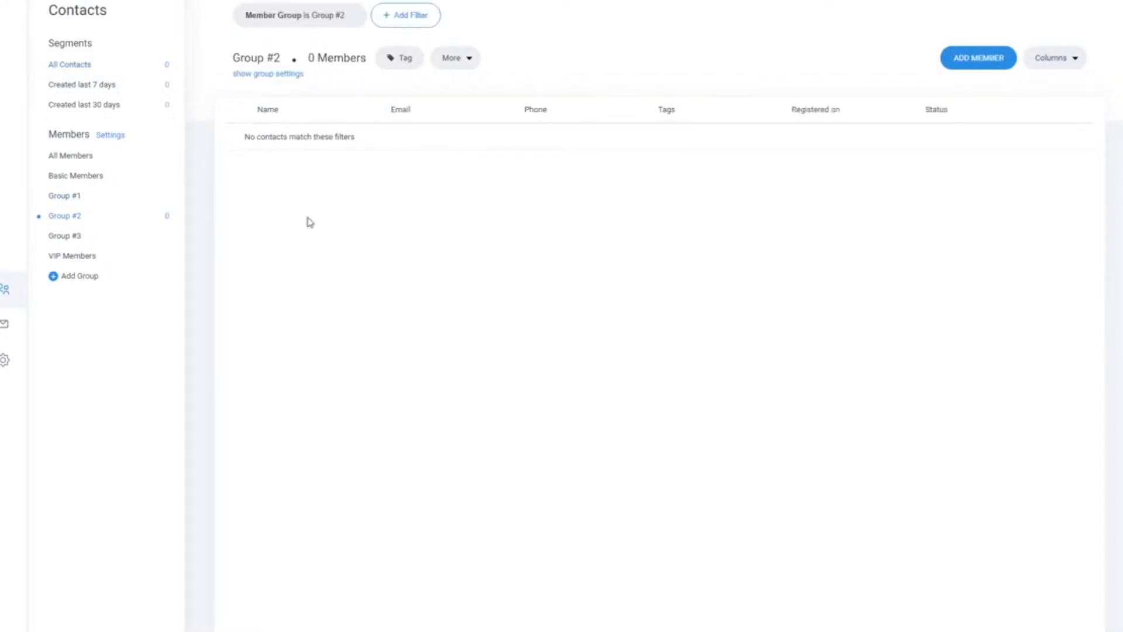
pyautogui.click(296, 78)
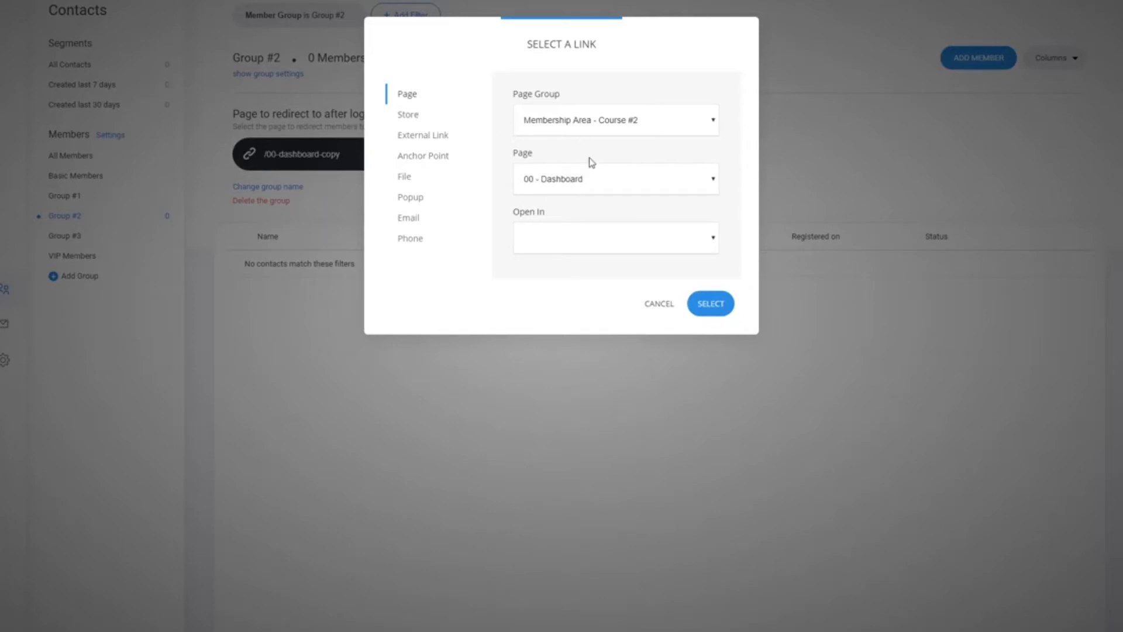
pyautogui.click(559, 146)
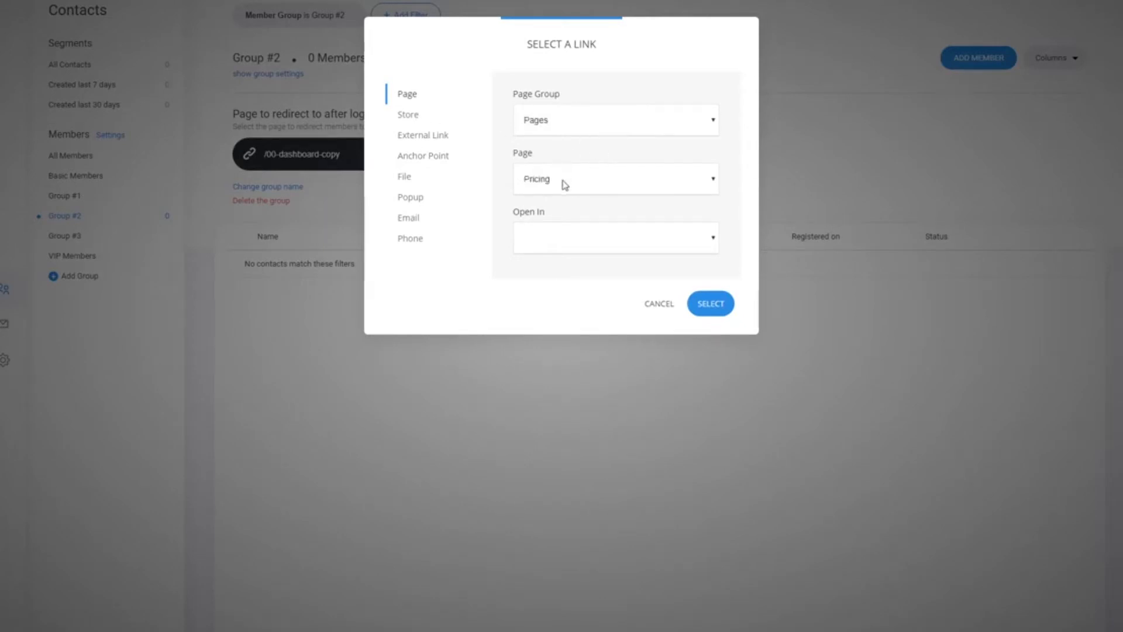
pyautogui.click(566, 278)
pyautogui.click(715, 305)
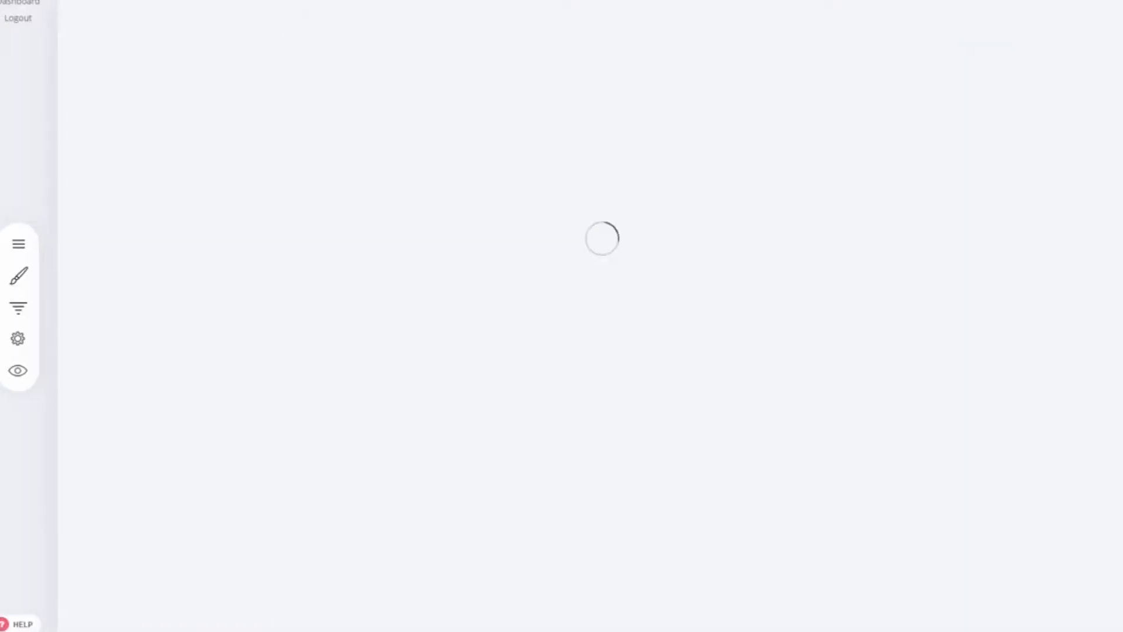
# - Set the Individual Course Page access to Members Only for Group #2 and save
pyautogui.click(18, 243)
pyautogui.click(243, 268)
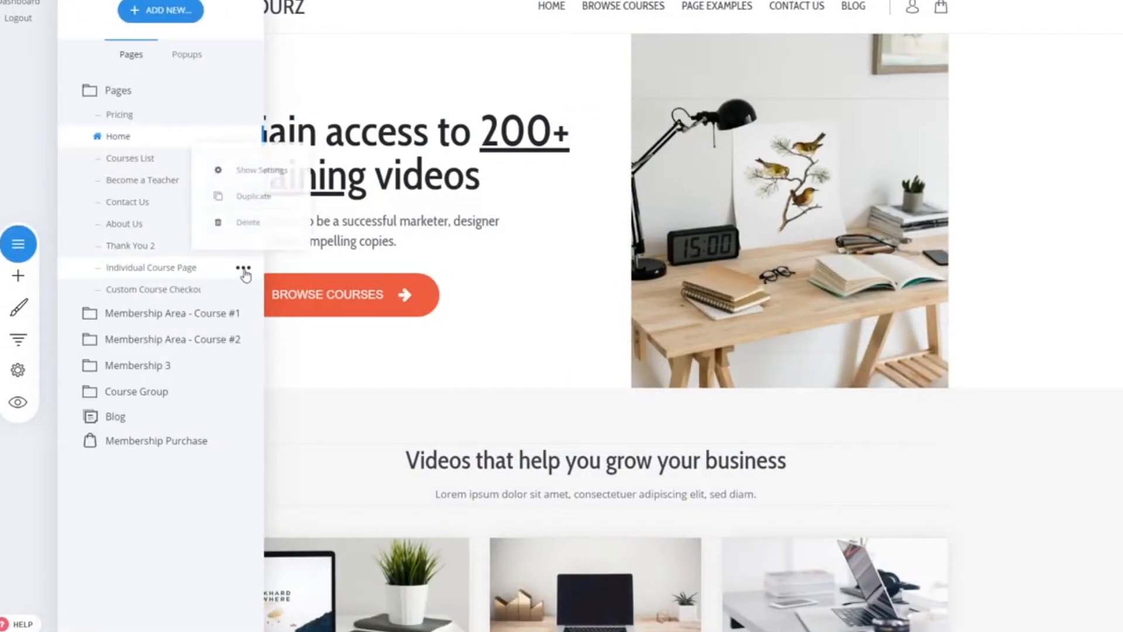
pyautogui.click(258, 171)
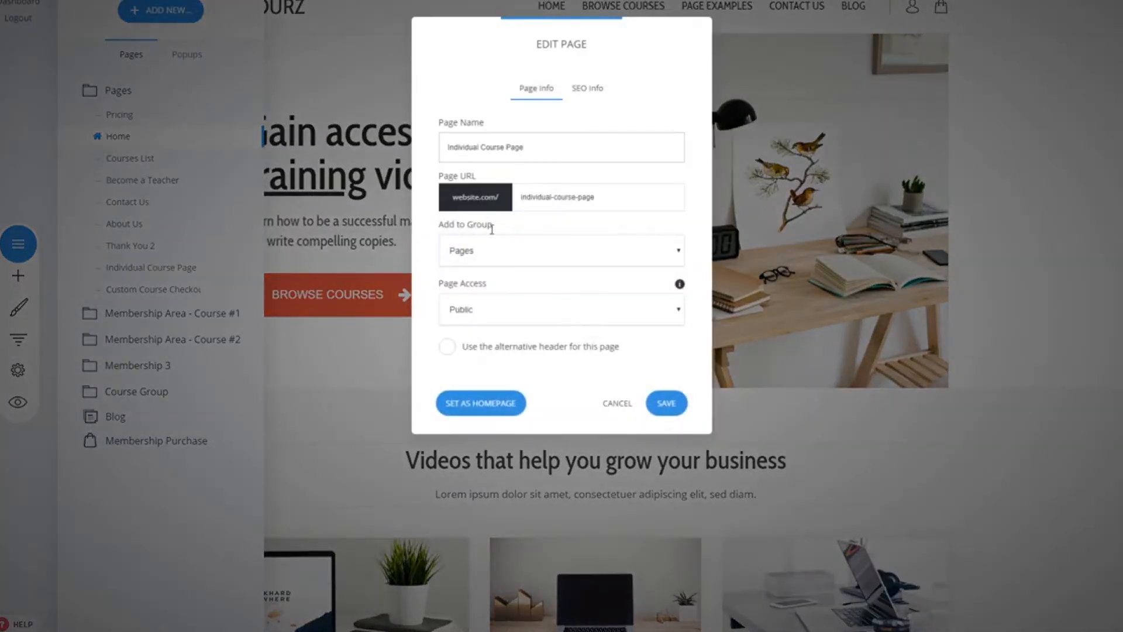
pyautogui.click(610, 405)
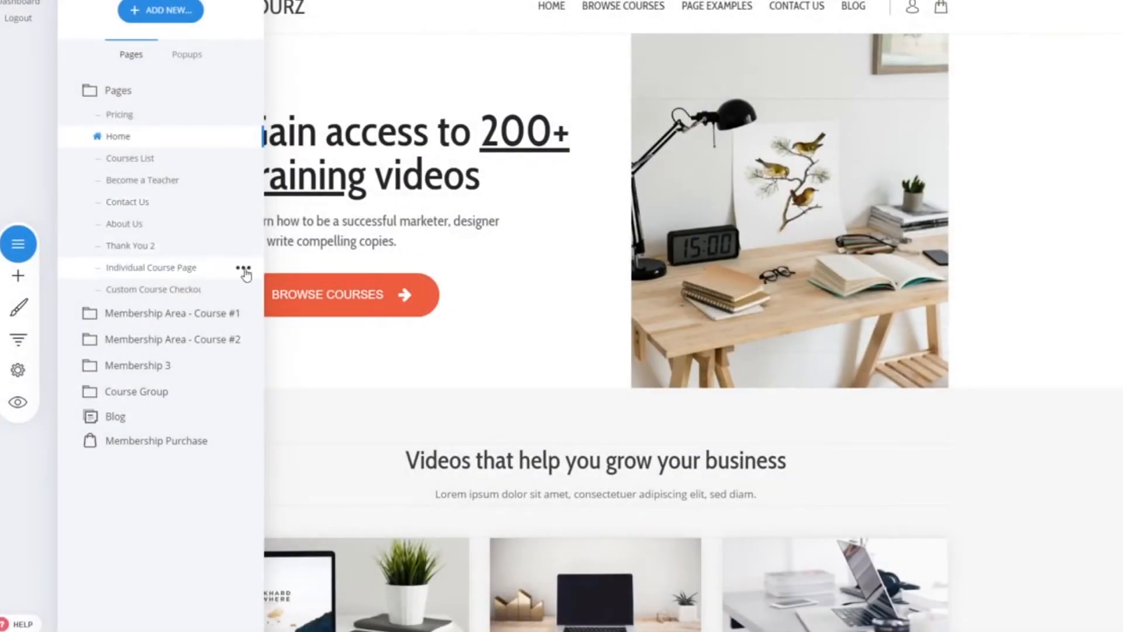
pyautogui.click(244, 271)
pyautogui.click(252, 172)
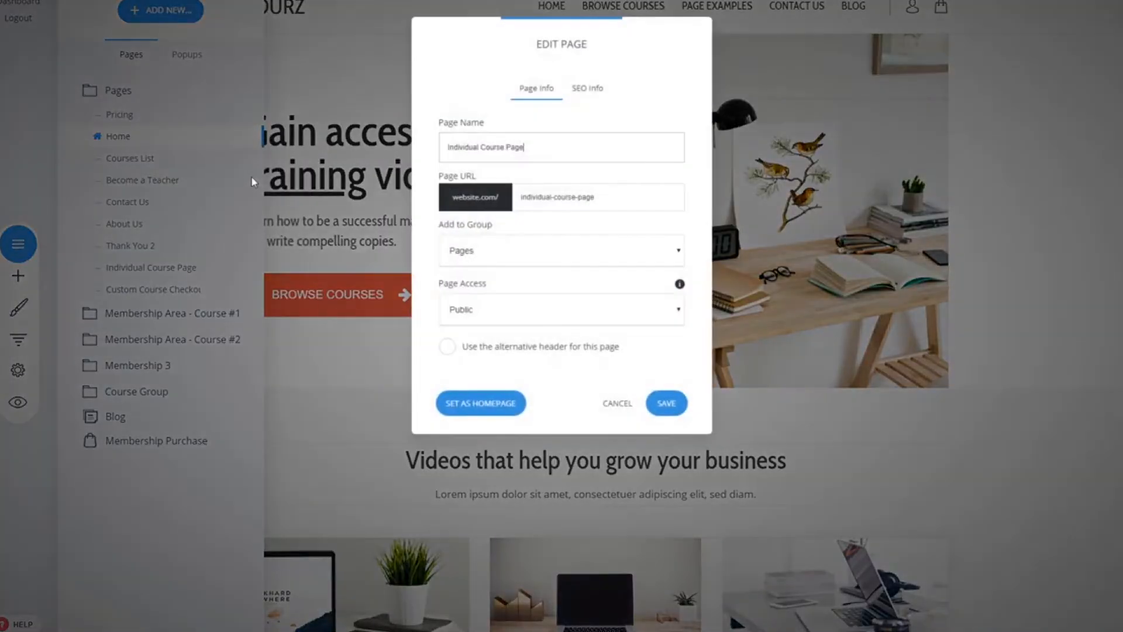
pyautogui.click(470, 358)
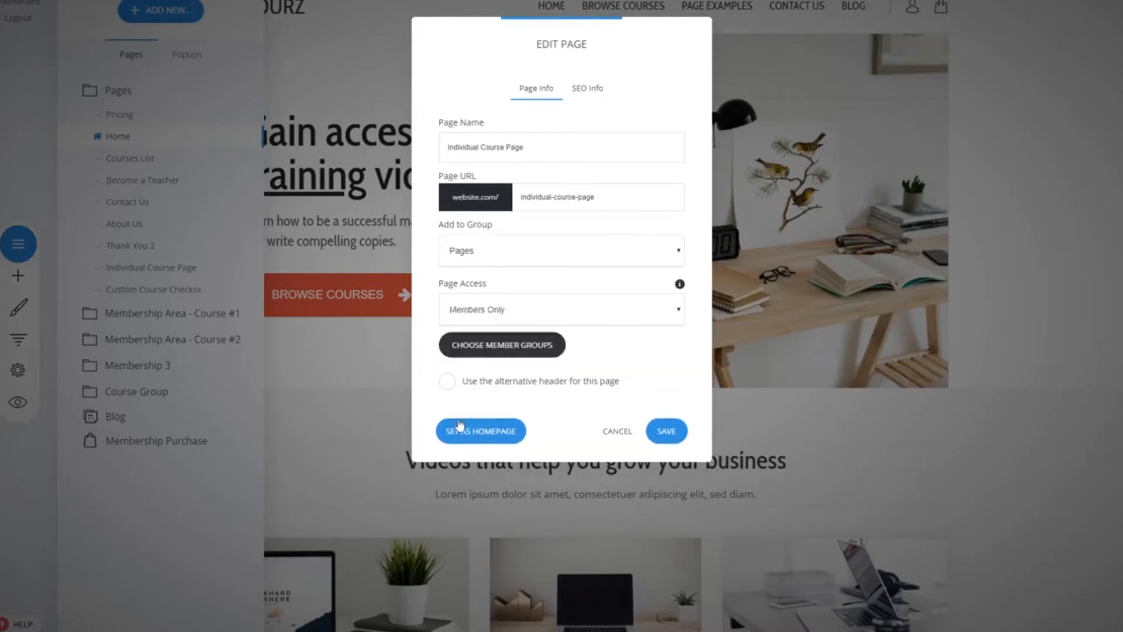
pyautogui.click(520, 355)
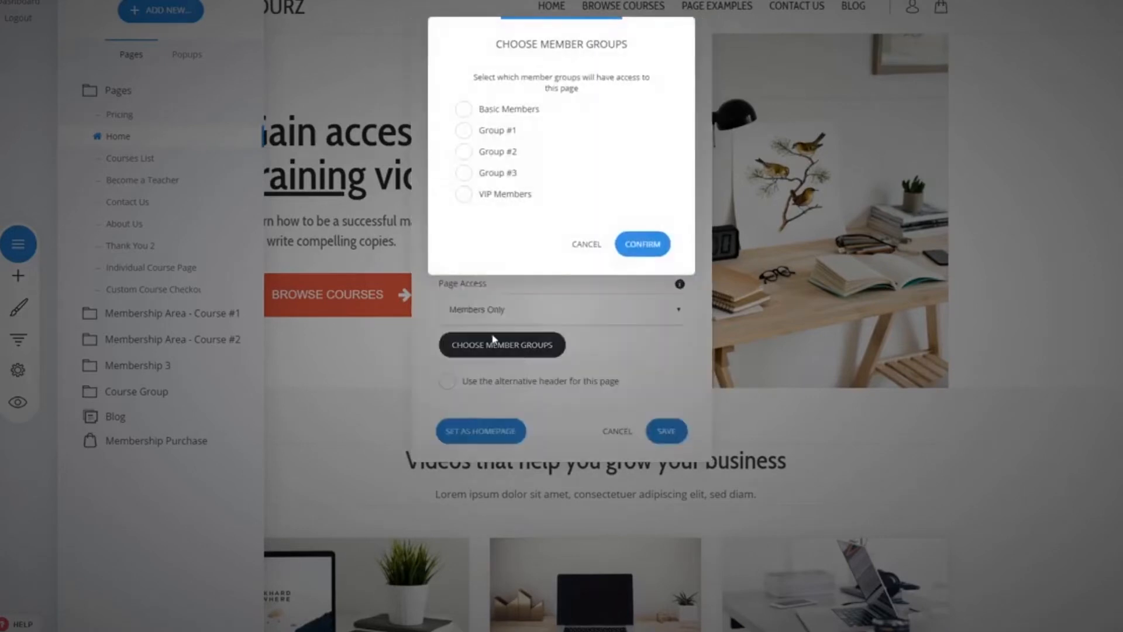
pyautogui.click(505, 156)
pyautogui.moveTo(544, 69); pyautogui.dragTo(776, 76)
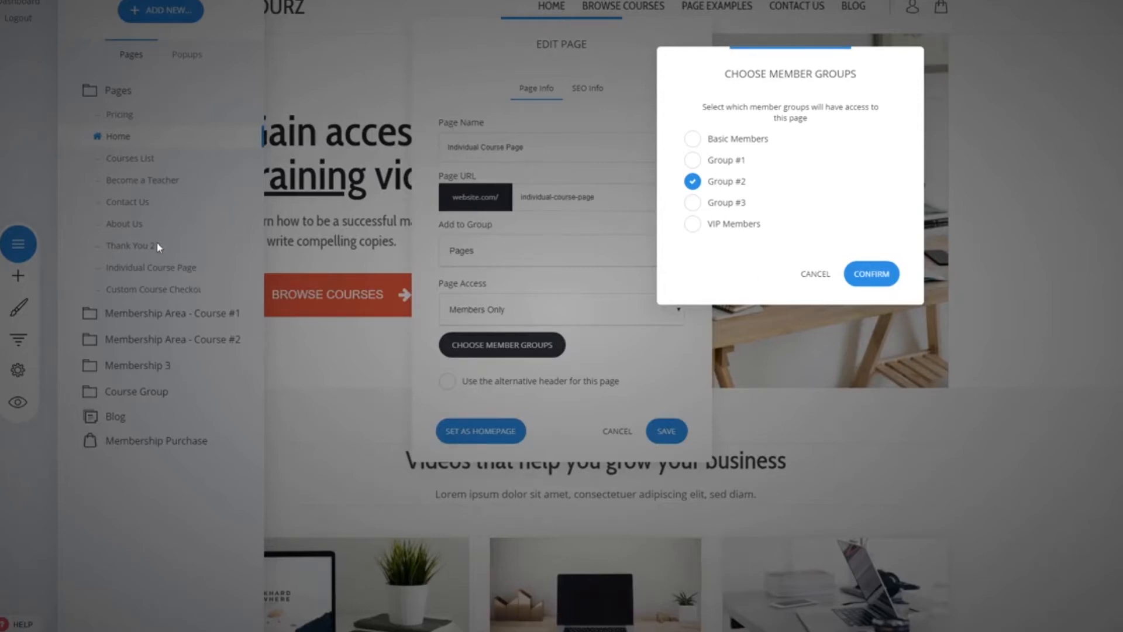
pyautogui.click(865, 273)
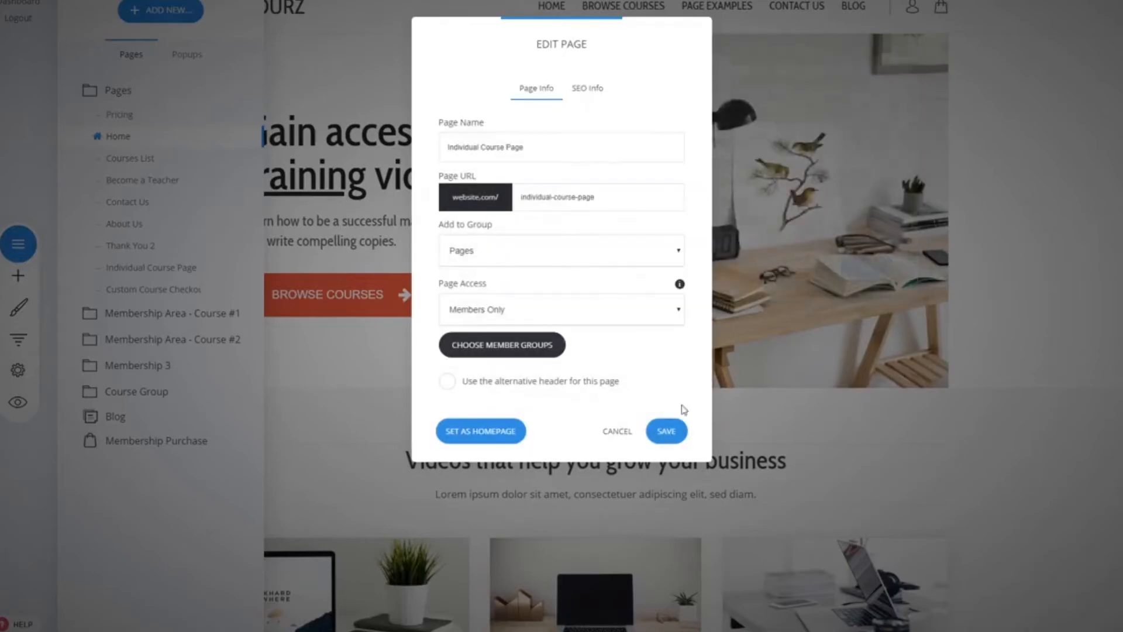
pyautogui.click(664, 430)
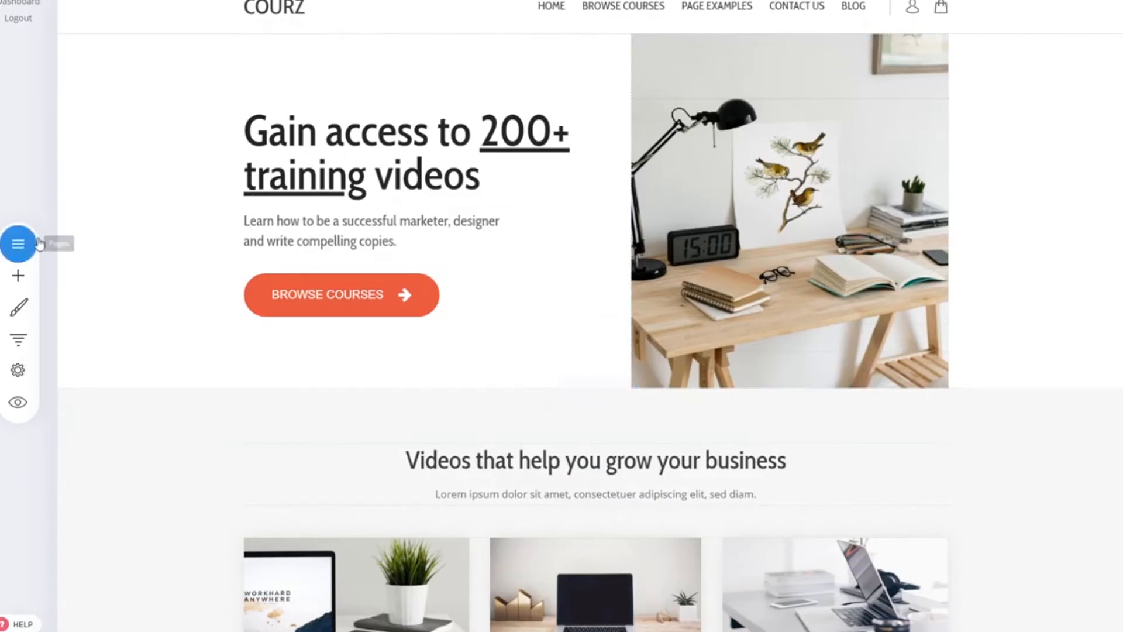
# - Confirm the Course #1 '00 - Dashboard' page stays limited to Group #1 and save
pyautogui.click(19, 243)
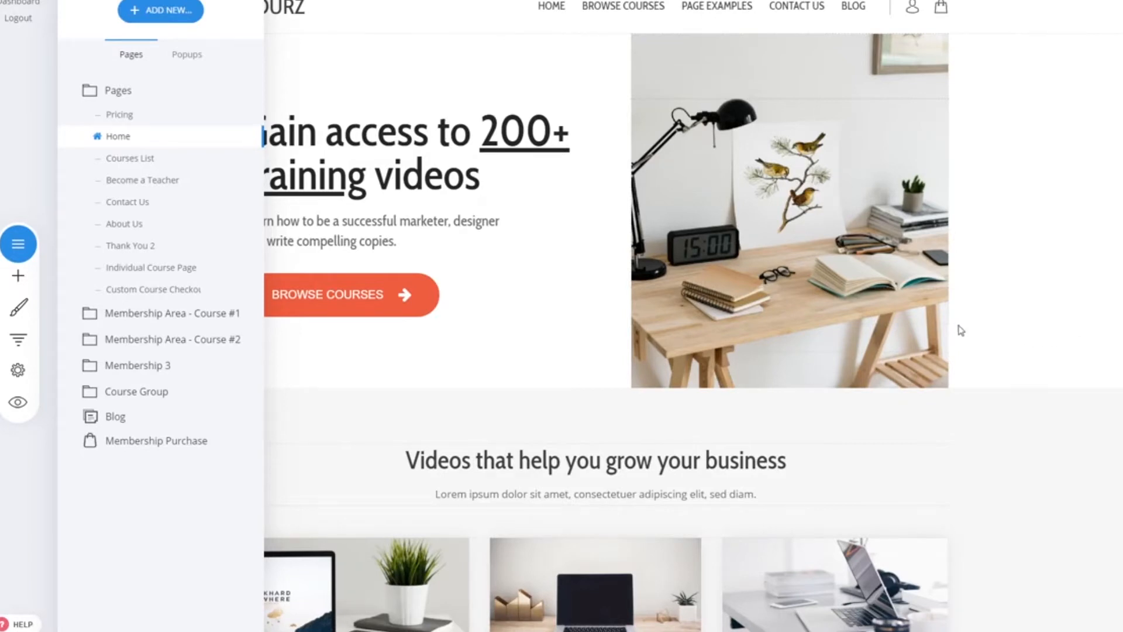
pyautogui.click(165, 316)
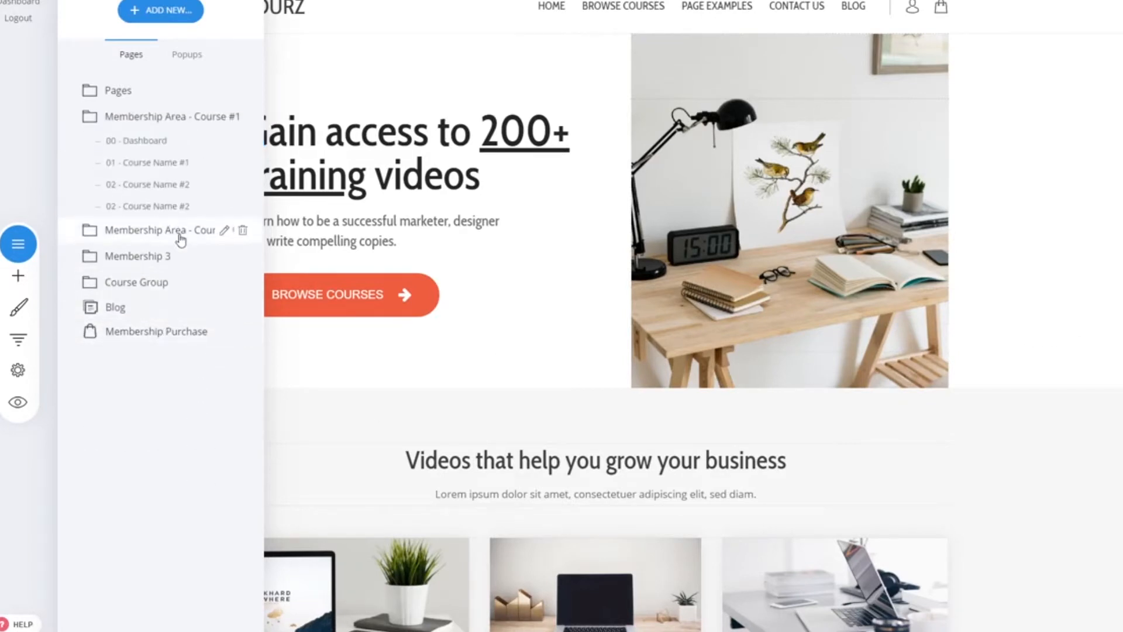
pyautogui.click(242, 141)
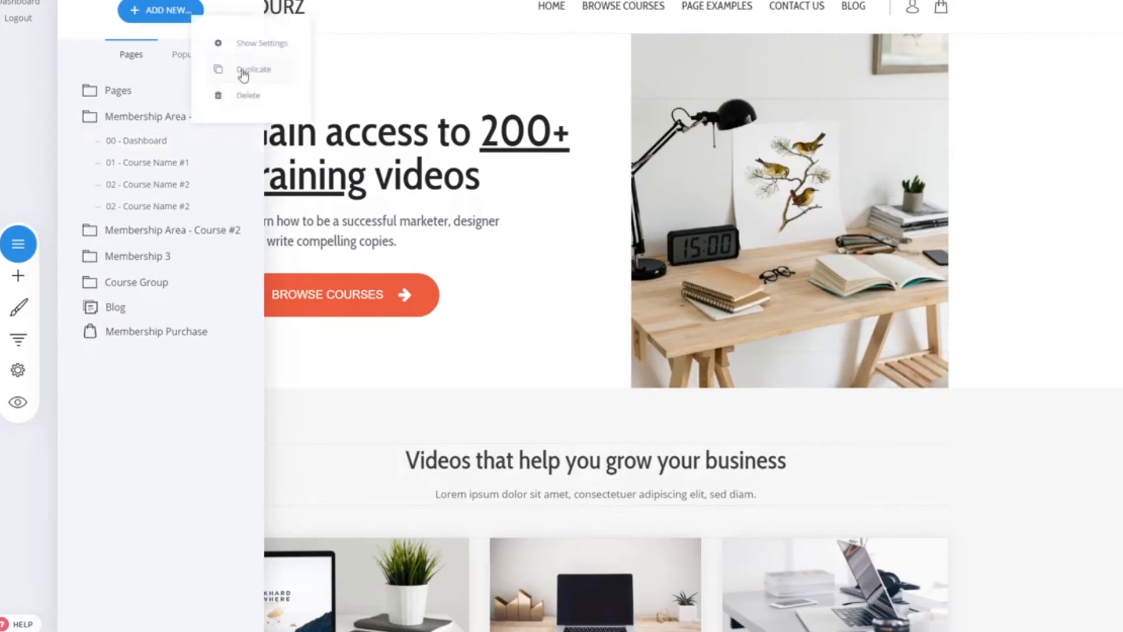
pyautogui.click(229, 43)
pyautogui.click(492, 341)
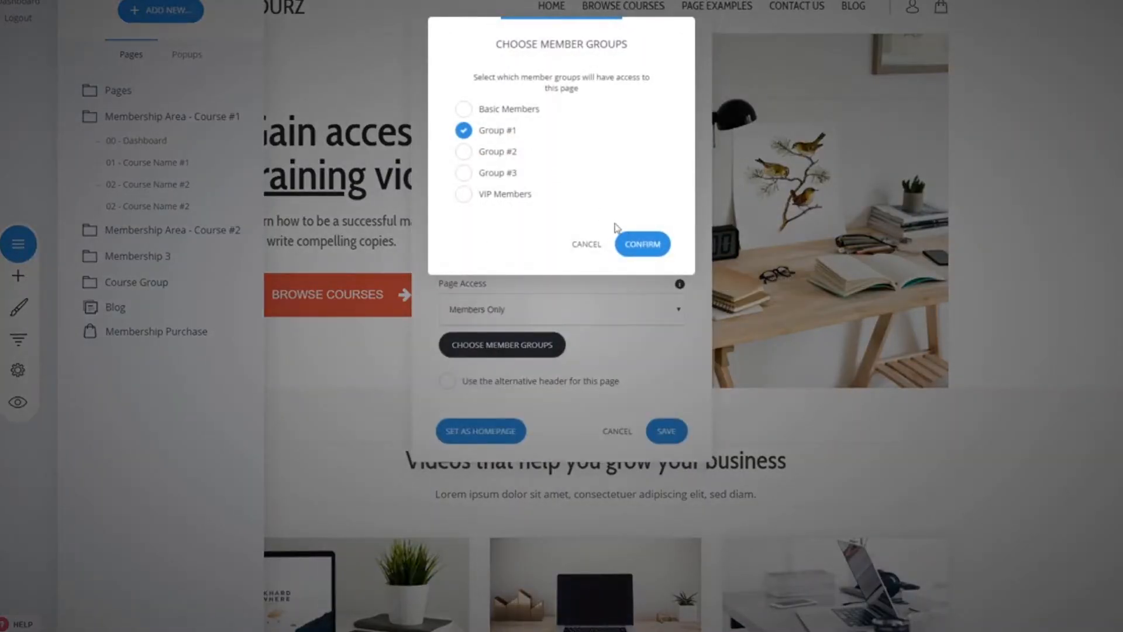
pyautogui.click(642, 244)
pyautogui.click(342, 579)
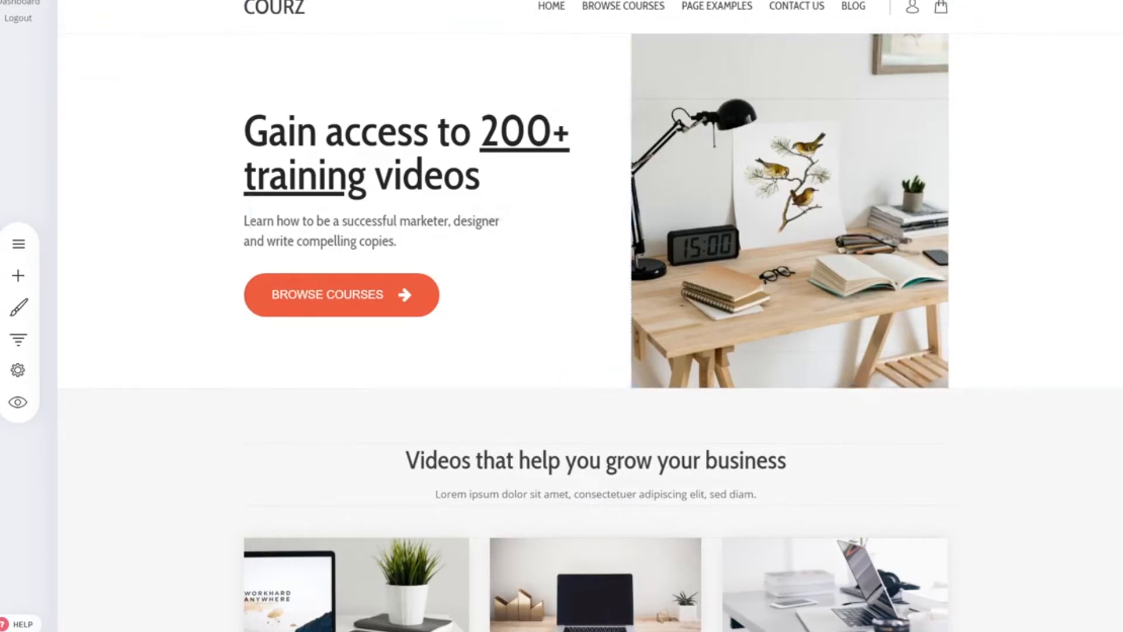
pyautogui.click(241, 2)
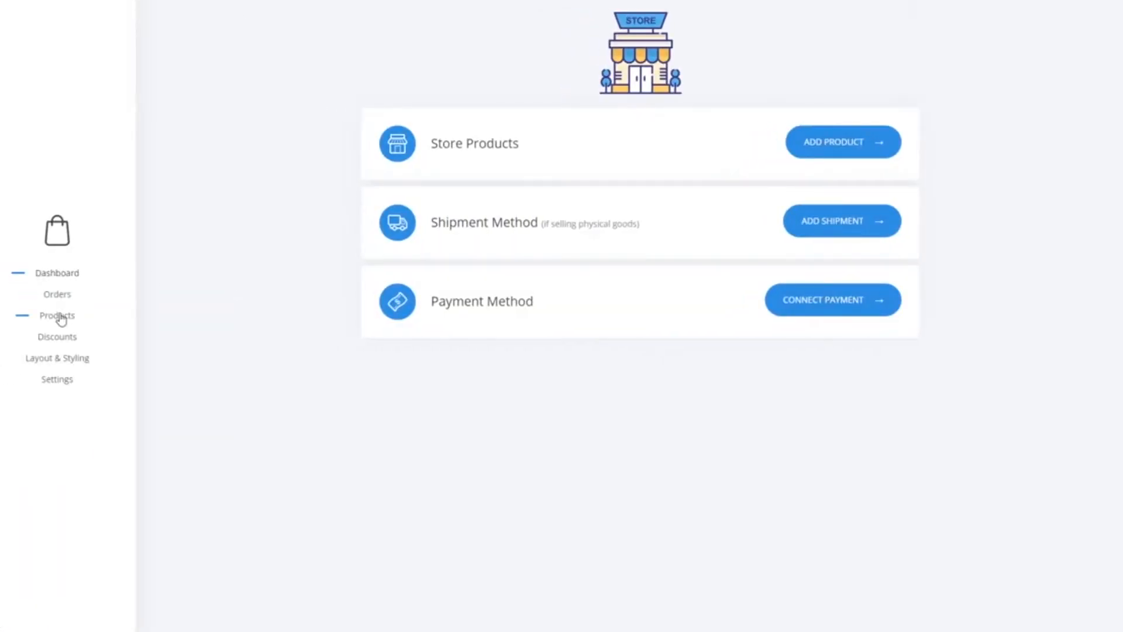
# - Go to the store's Products list and start a new Membership-type product
pyautogui.click(61, 319)
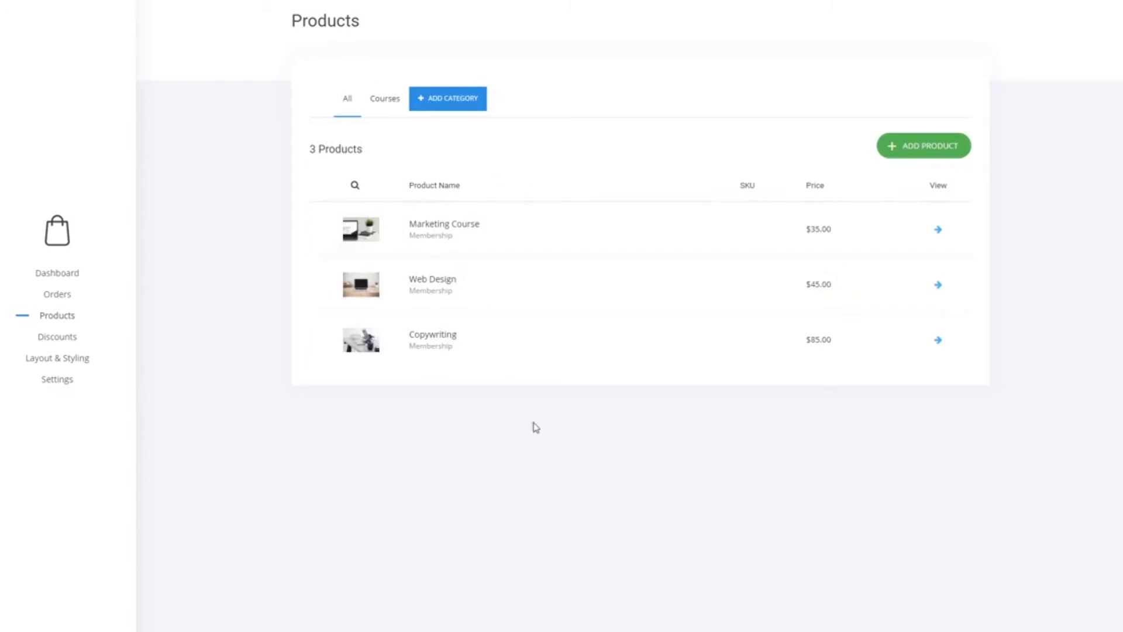
pyautogui.click(915, 157)
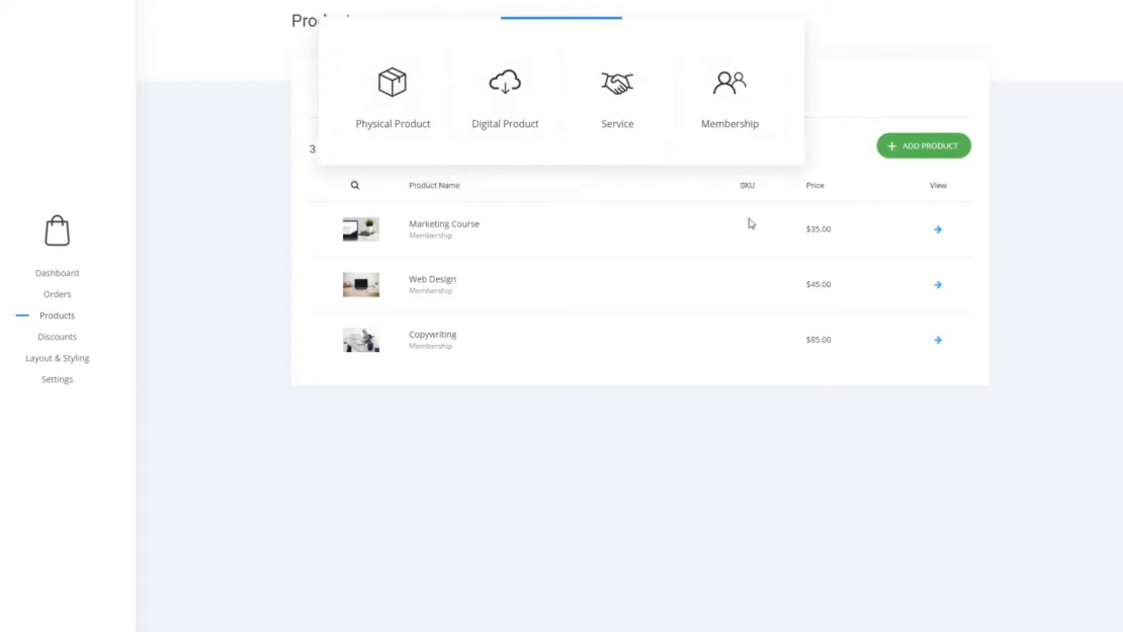
pyautogui.click(722, 118)
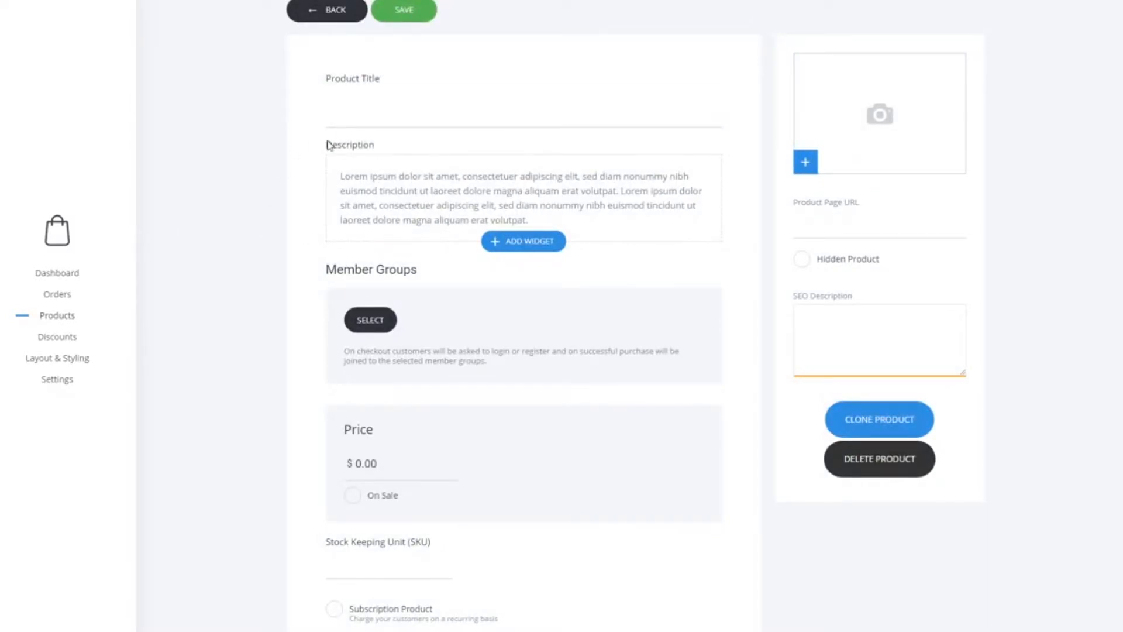
# - Assign member Group #1 to the new membership product
pyautogui.click(372, 332)
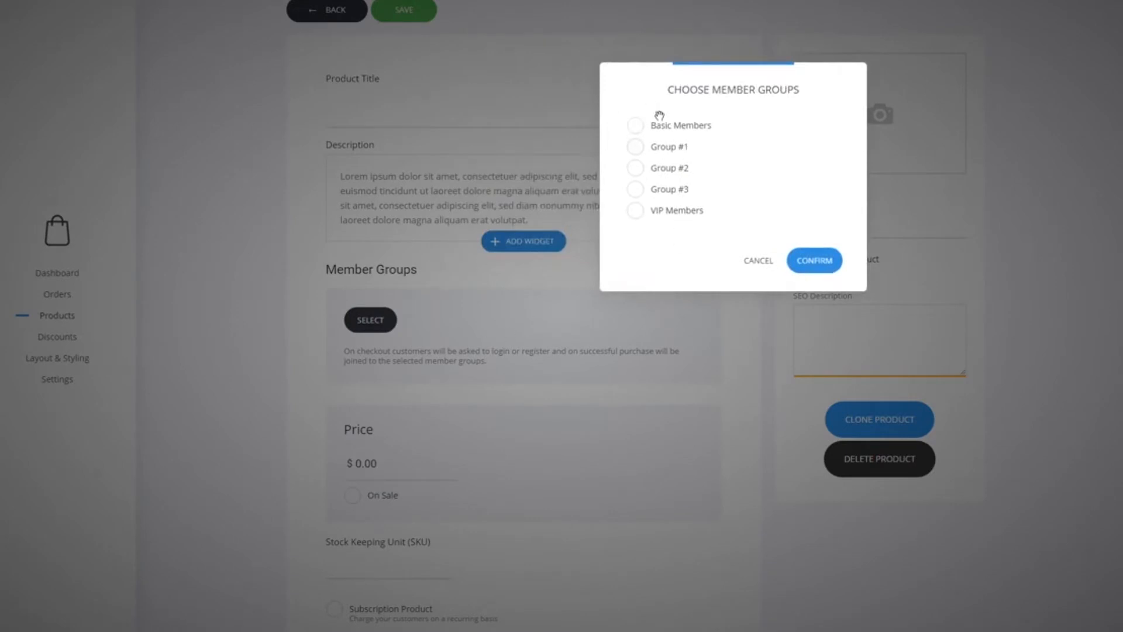
pyautogui.click(668, 152)
pyautogui.click(813, 263)
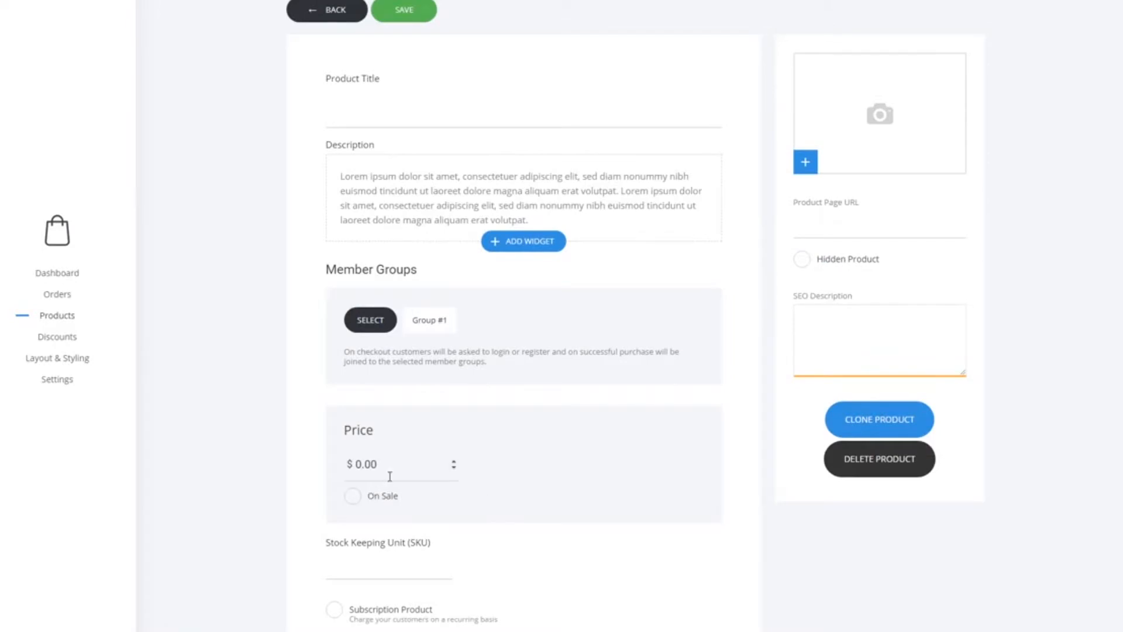
# - Set the product price to $30.00 and mark it as a subscription product
pyautogui.moveTo(395, 469); pyautogui.dragTo(360, 470)
pyautogui.write('3')
pyautogui.scroll(-2, 553, 539)
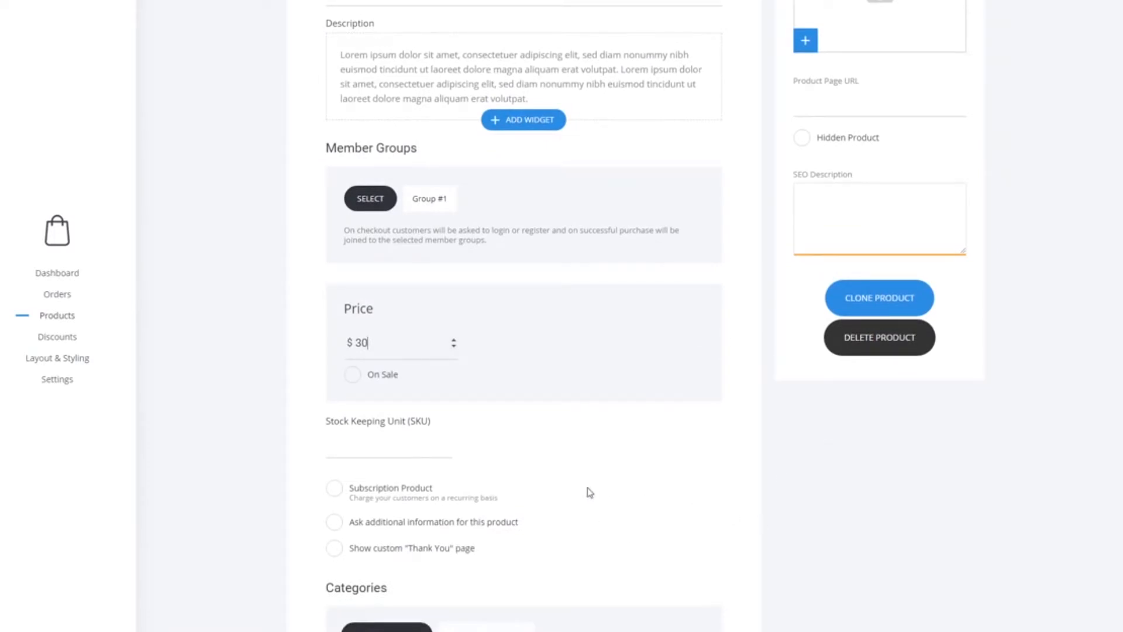
pyautogui.moveTo(366, 348); pyautogui.dragTo(357, 348)
pyautogui.click(782, 472)
pyautogui.click(396, 498)
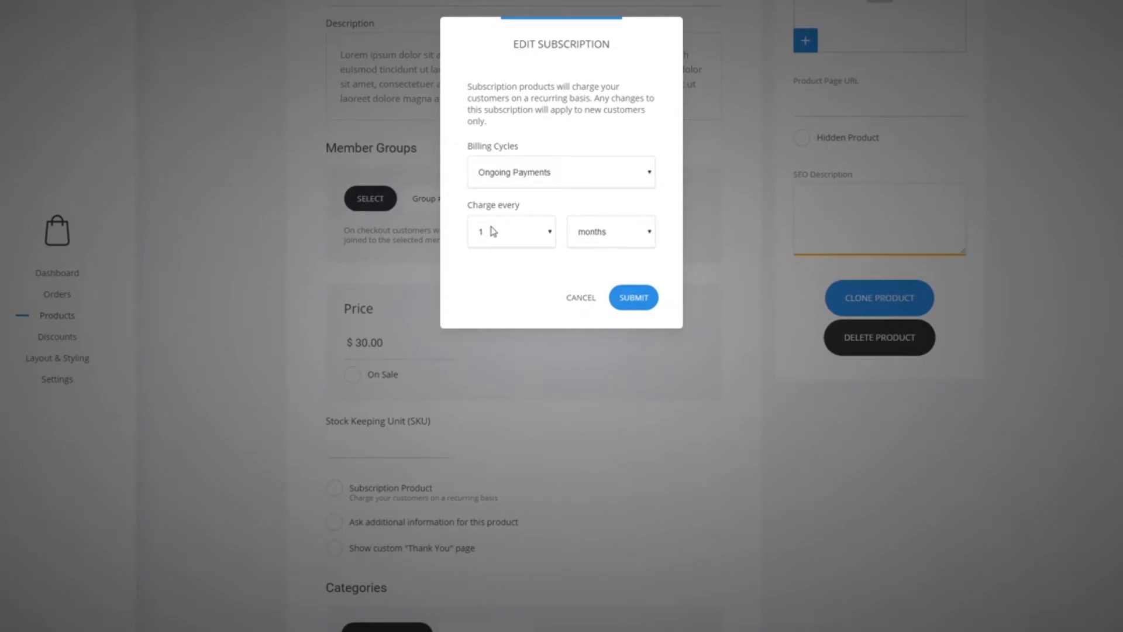
# - Try a 12-month billing cycle, then cancel the subscription settings
pyautogui.click(503, 231)
pyautogui.click(503, 370)
pyautogui.click(581, 298)
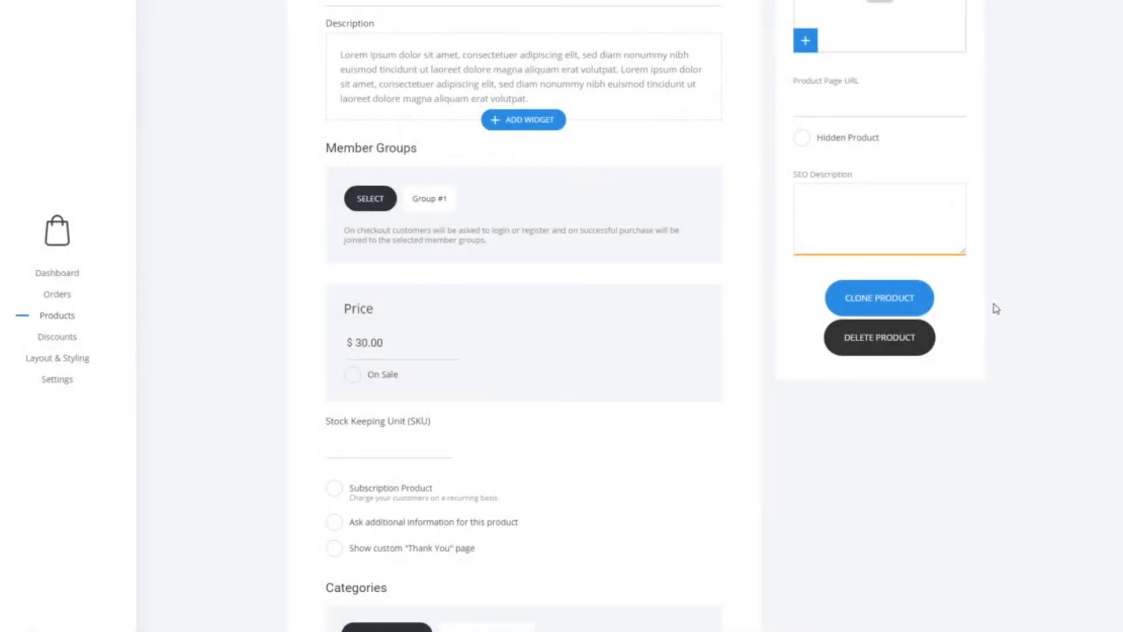
# - Try the COURSES category, then close the category choices without changes
pyautogui.scroll(-2, 845, 333)
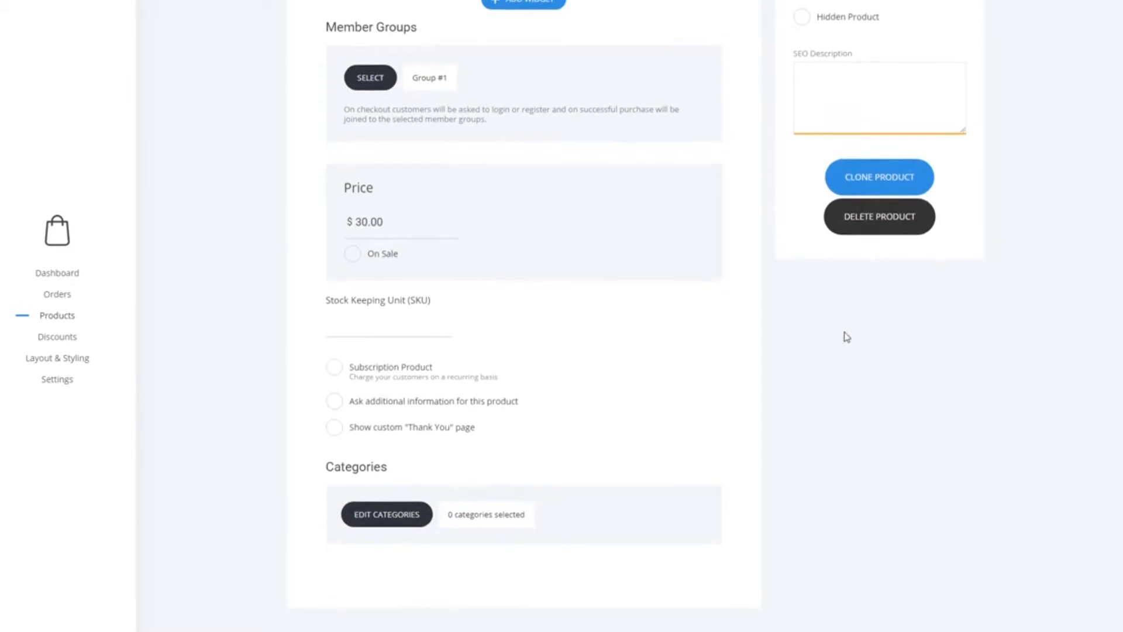
pyautogui.click(385, 513)
pyautogui.click(480, 99)
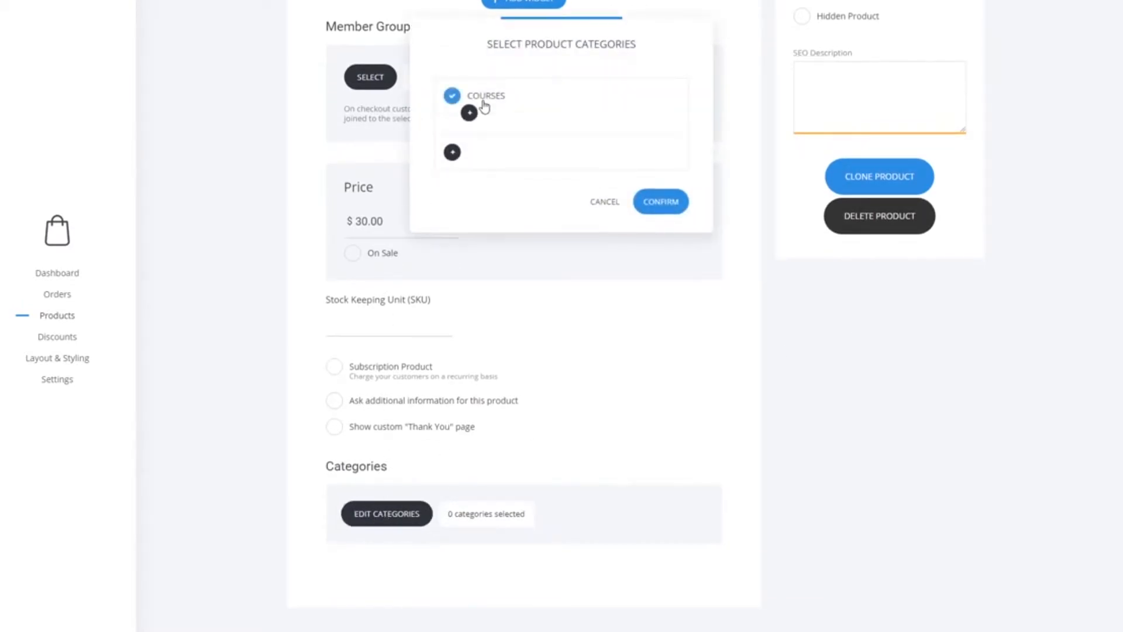
pyautogui.click(599, 202)
pyautogui.click(371, 519)
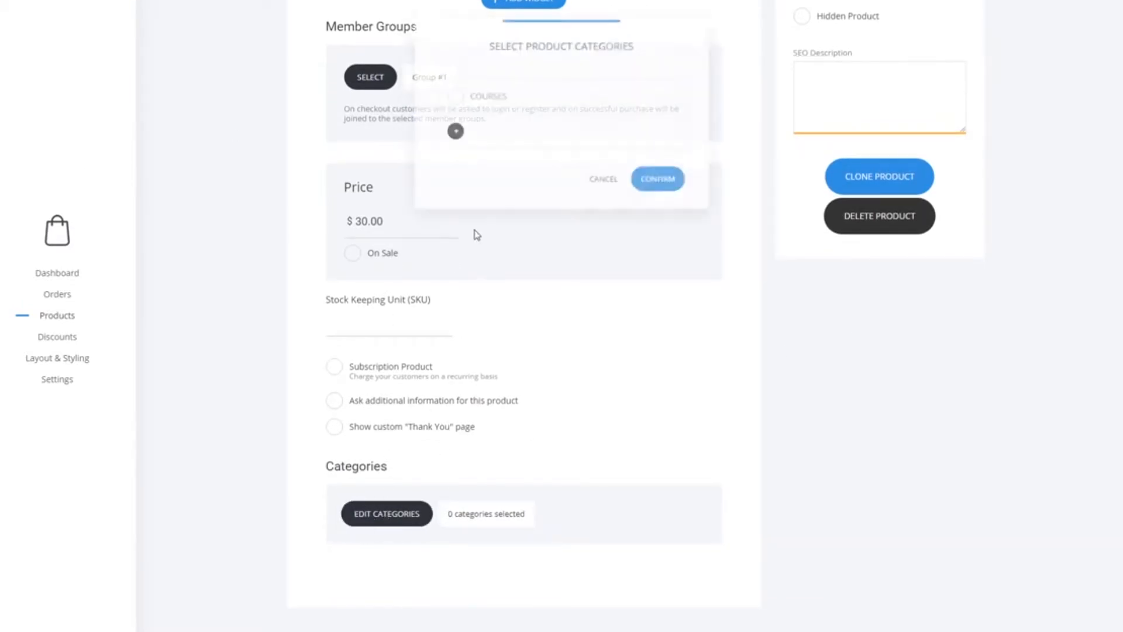
pyautogui.click(591, 182)
# - Leave the product editor and discard the unsaved new product
pyautogui.scroll(4, 890, 389)
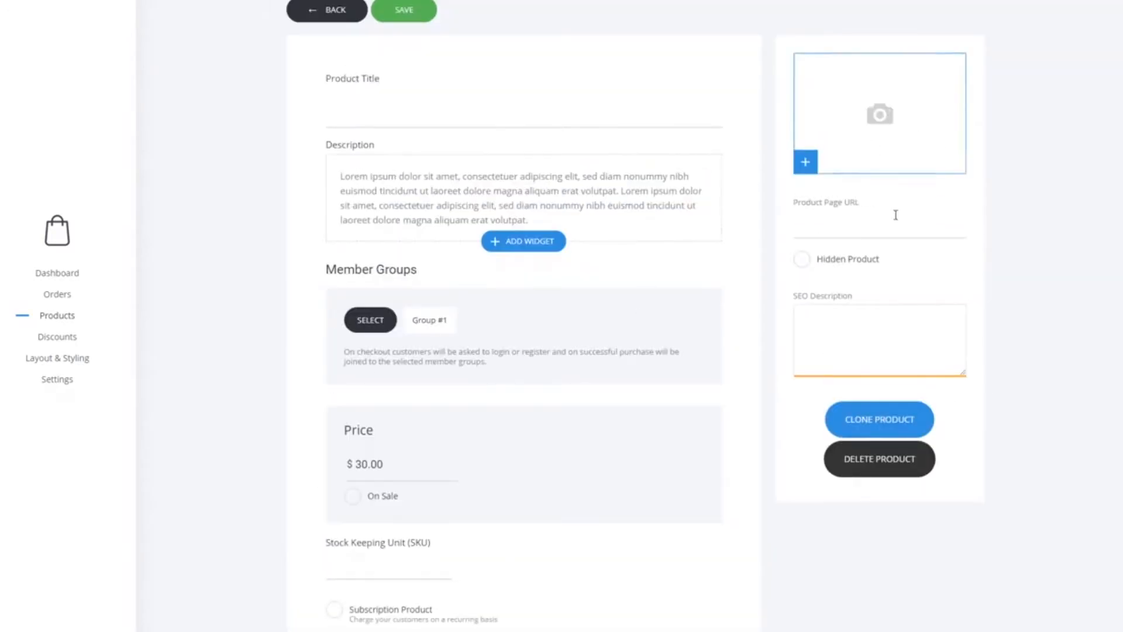
pyautogui.click(353, 19)
pyautogui.click(522, 255)
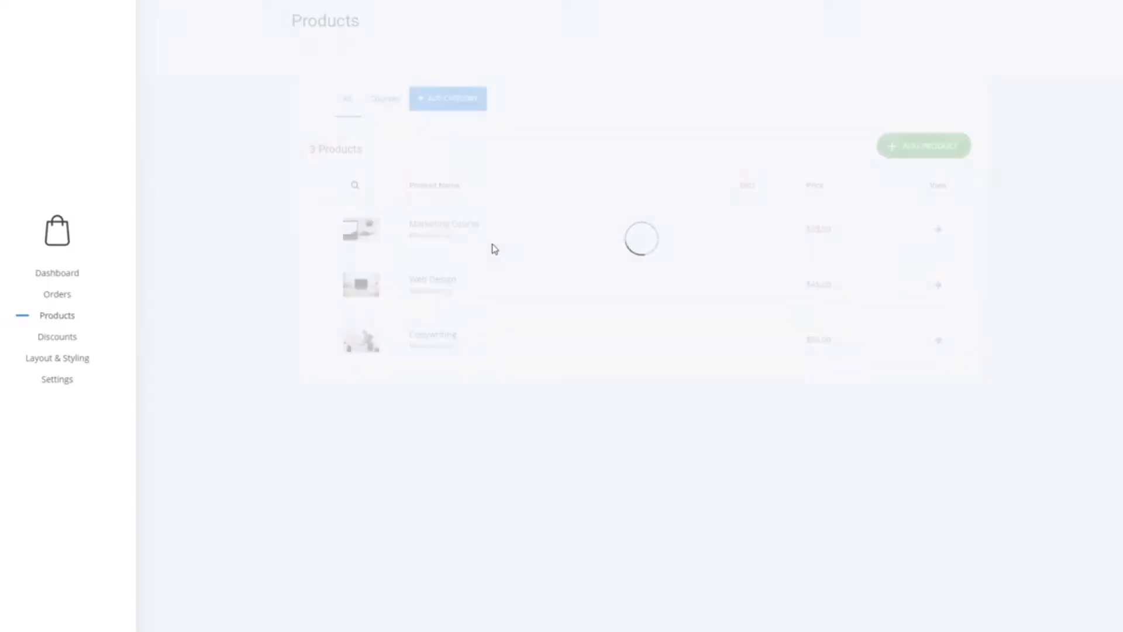
# - Review the Marketing Course product's settings, then return to the products list
pyautogui.click(447, 225)
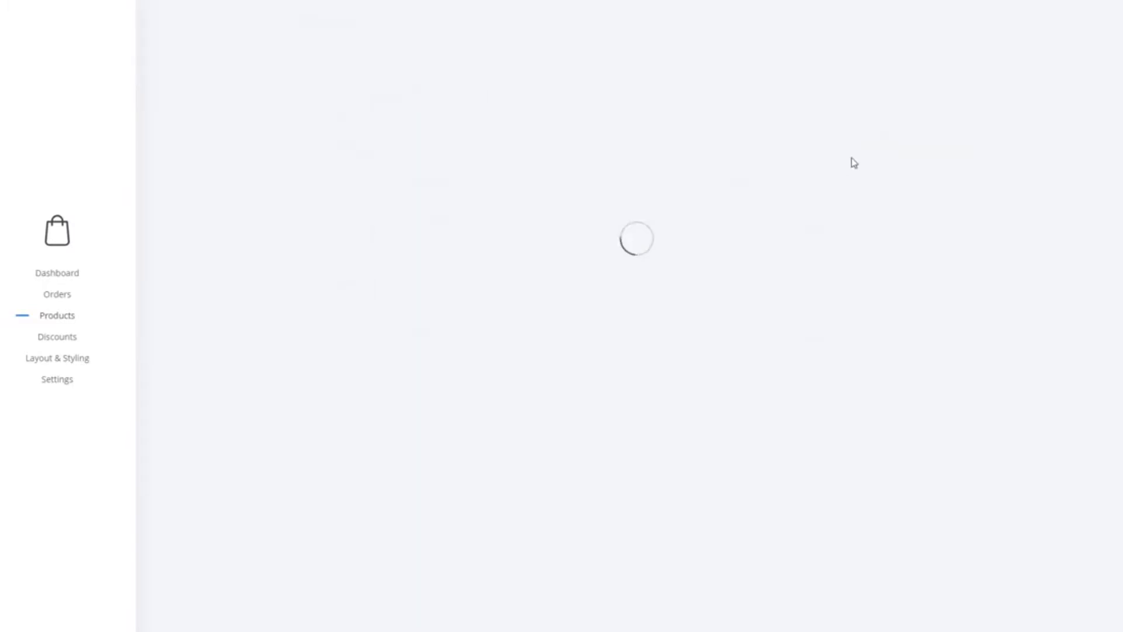
pyautogui.scroll(-3, 512, 389)
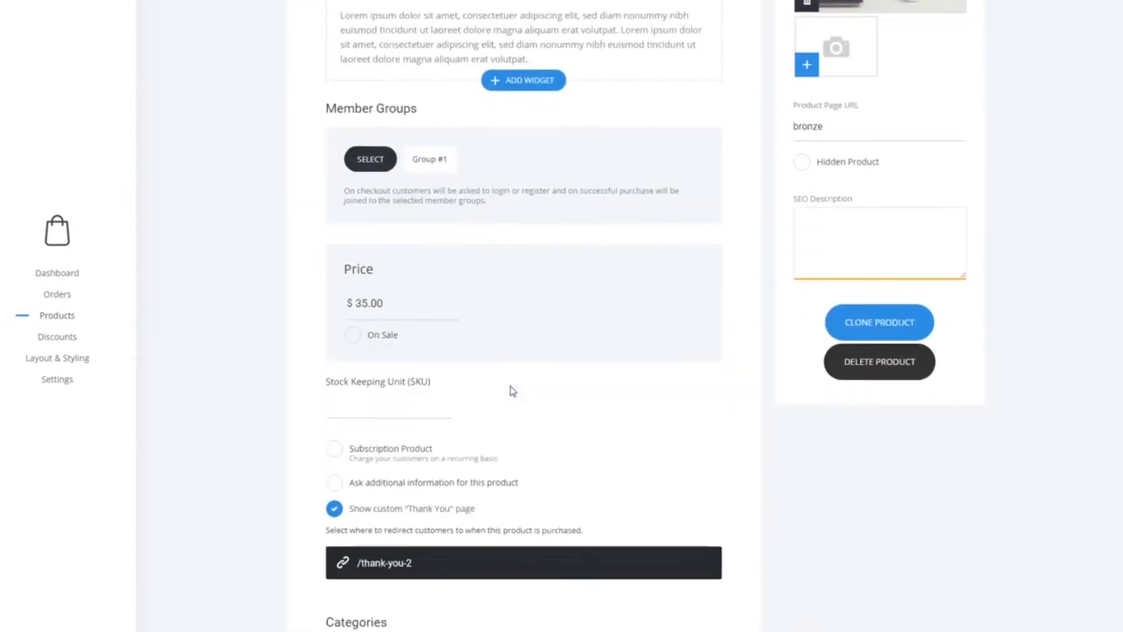
pyautogui.scroll(-3, 517, 389)
pyautogui.scroll(6, 612, 446)
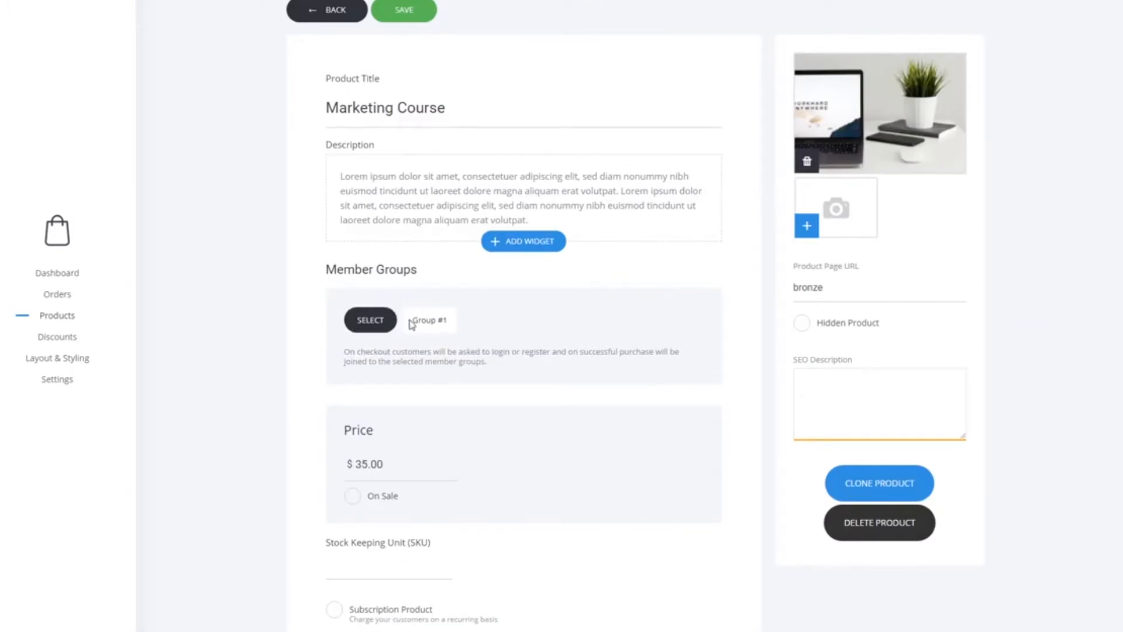
pyautogui.click(329, 10)
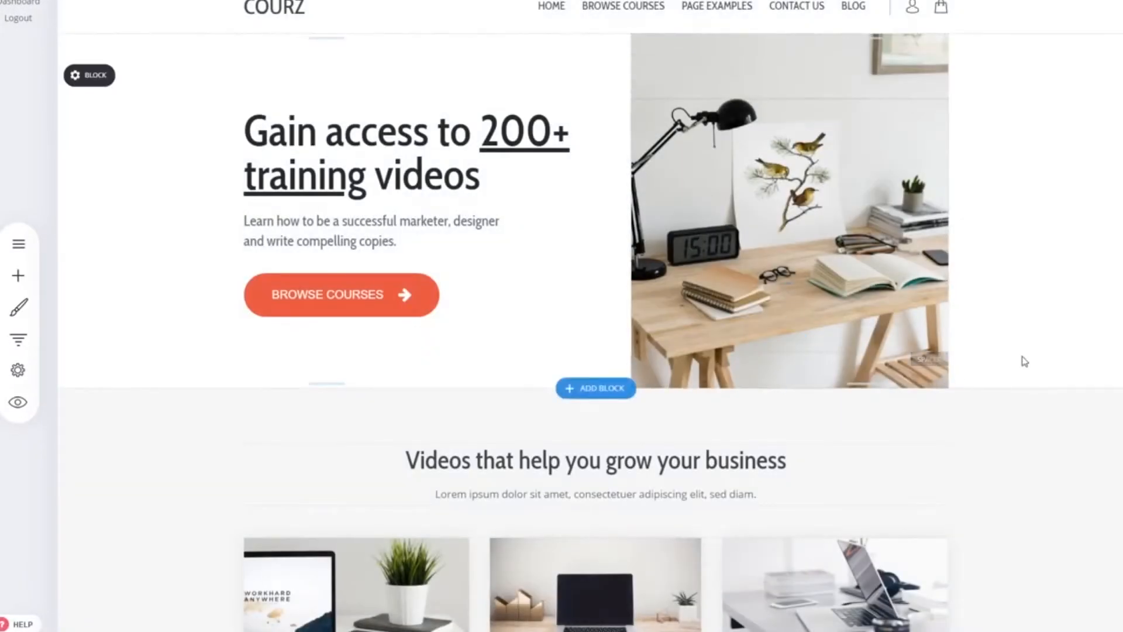
# - Switch to the Custom Course Checkout page from the Pages panel and select its heading
pyautogui.scroll(-5, 1024, 362)
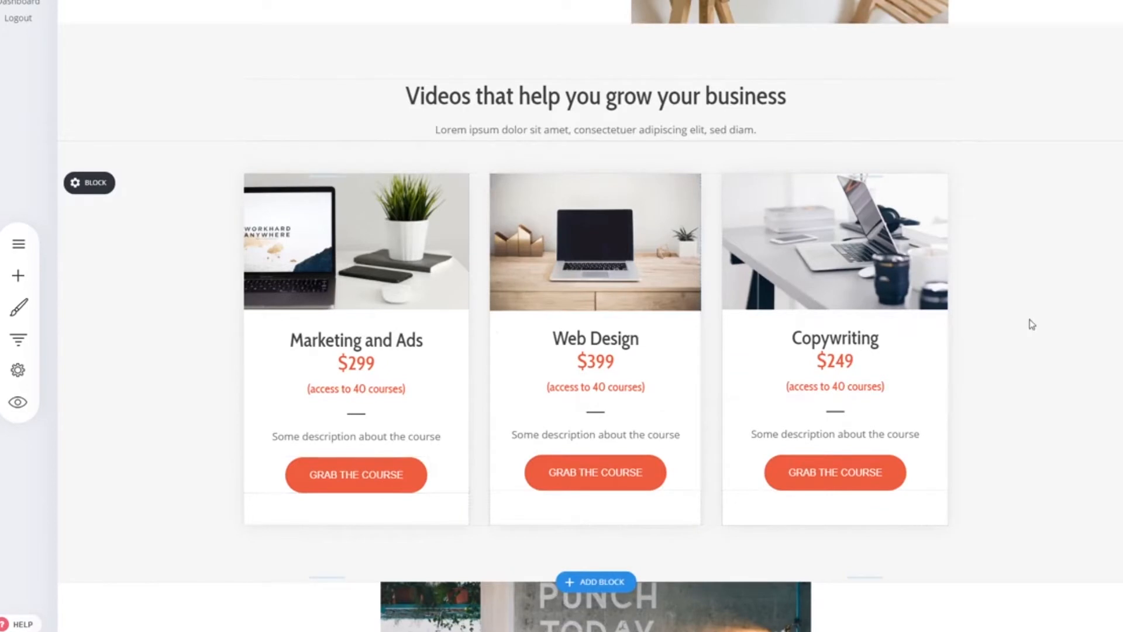
pyautogui.click(28, 246)
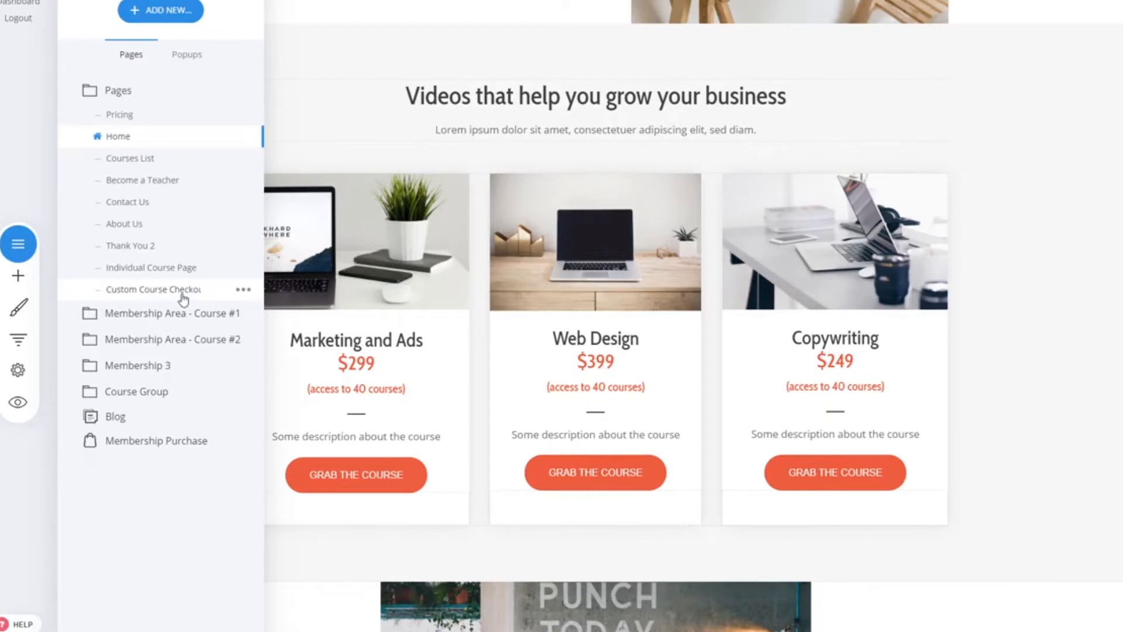
pyautogui.click(962, 376)
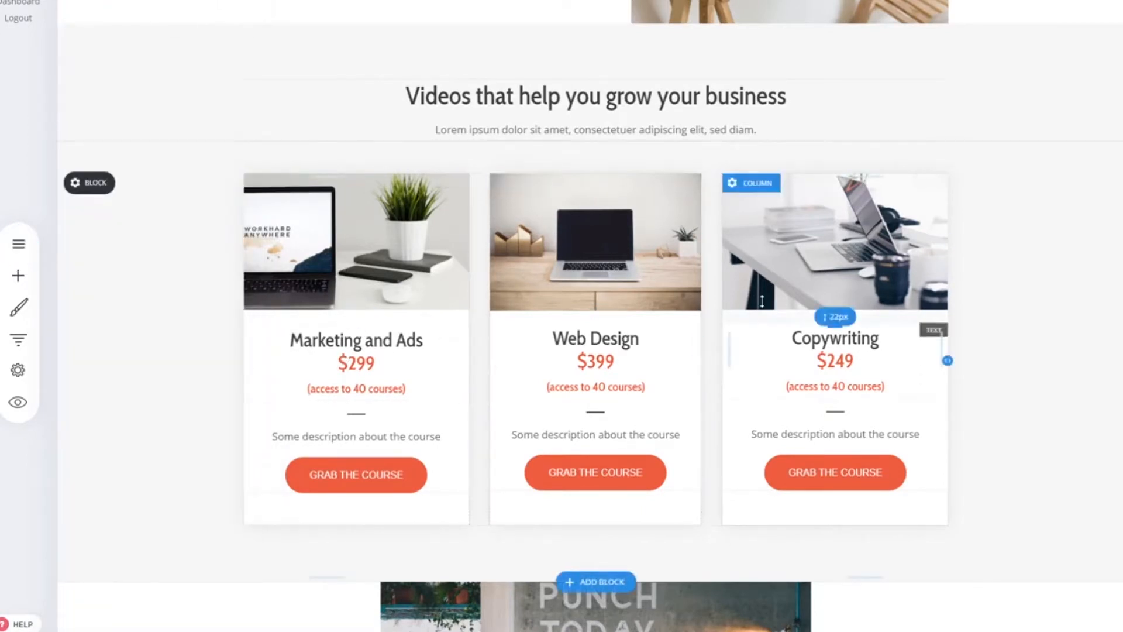
pyautogui.click(18, 243)
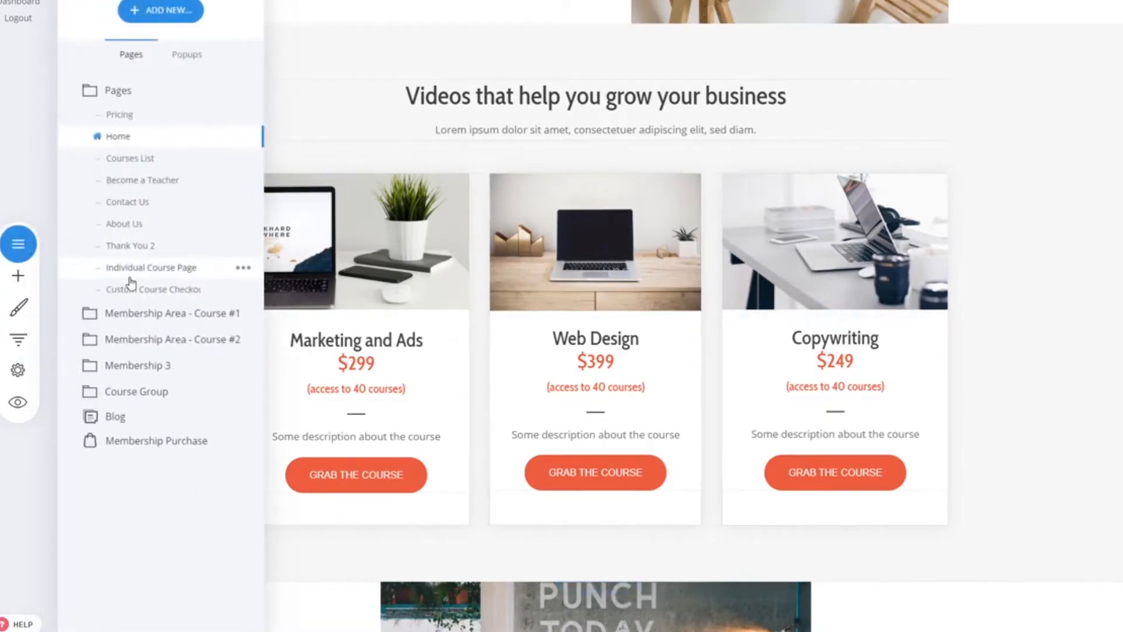
pyautogui.click(167, 289)
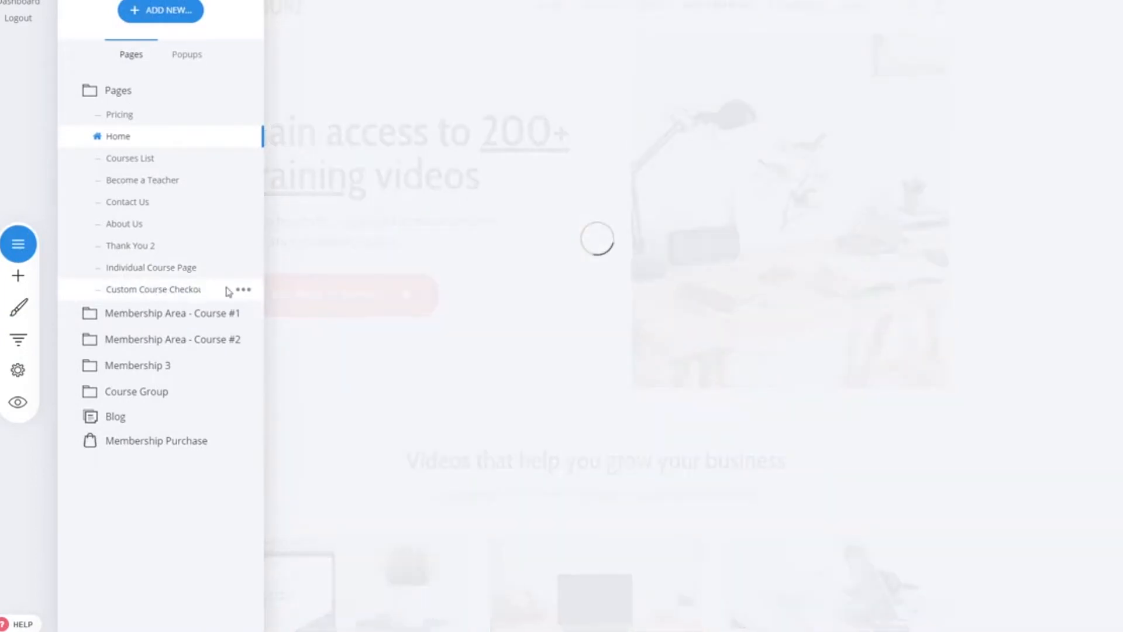
pyautogui.click(988, 194)
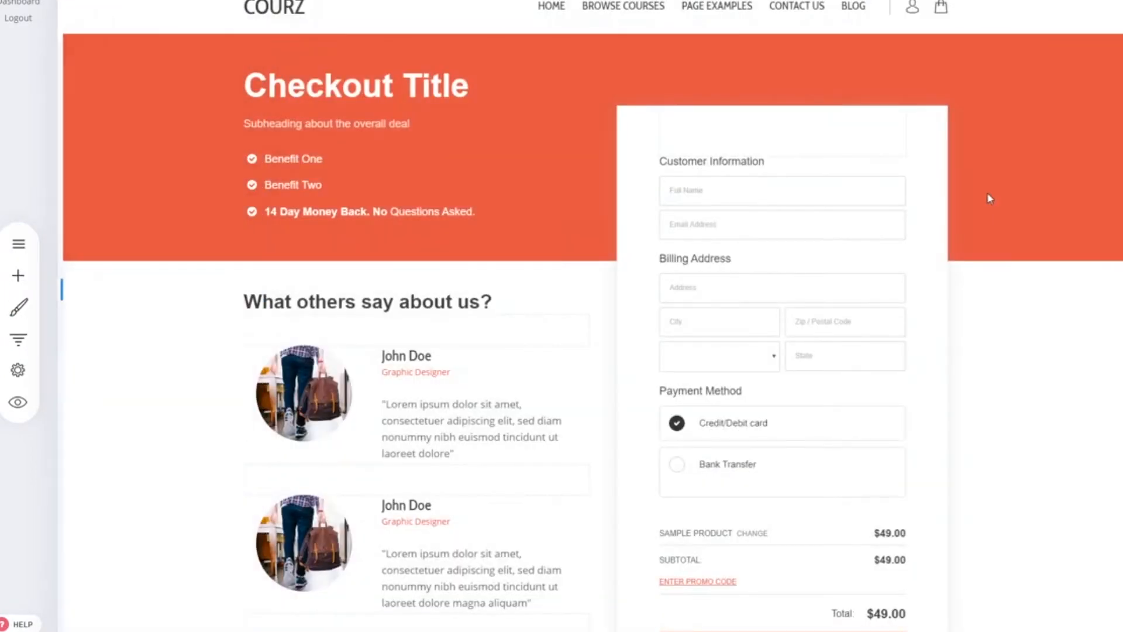
# - Retitle the banner heading 'Course About Digital Marketing' and give it a smaller line height
pyautogui.click(393, 91)
pyautogui.tripleClick(396, 90)
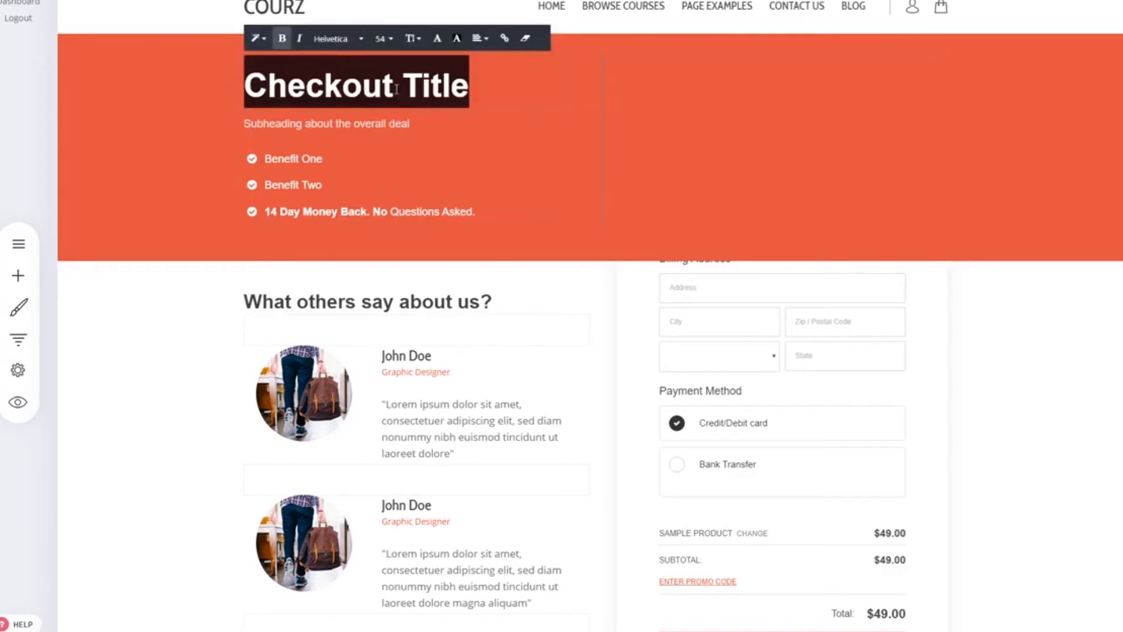
pyautogui.write('Course ')
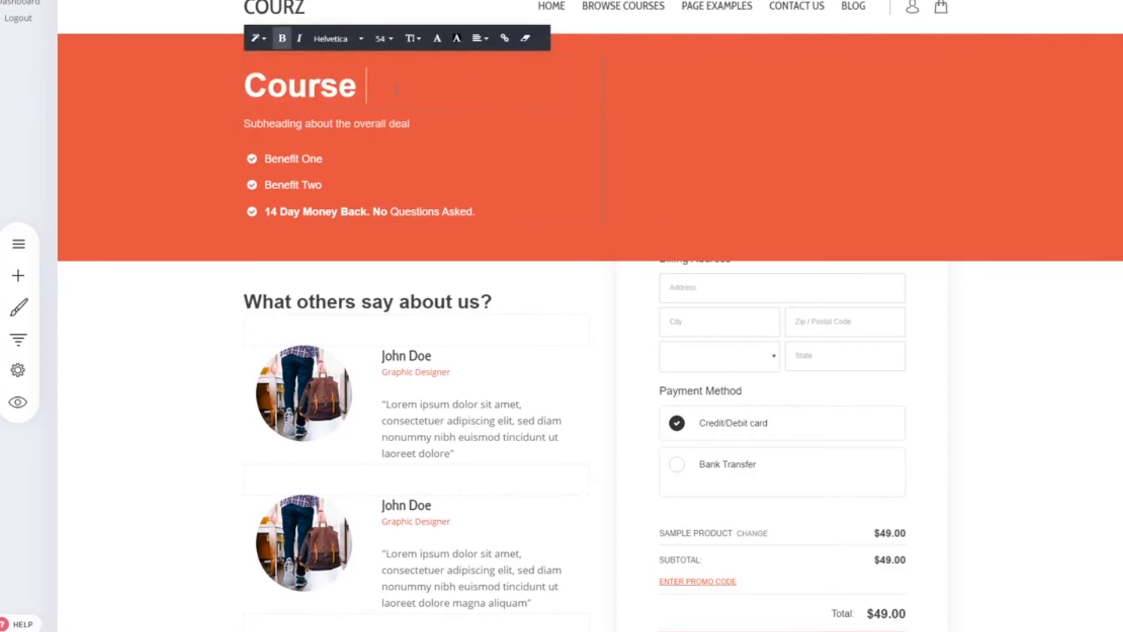
pyautogui.write('About Digital Marketing')
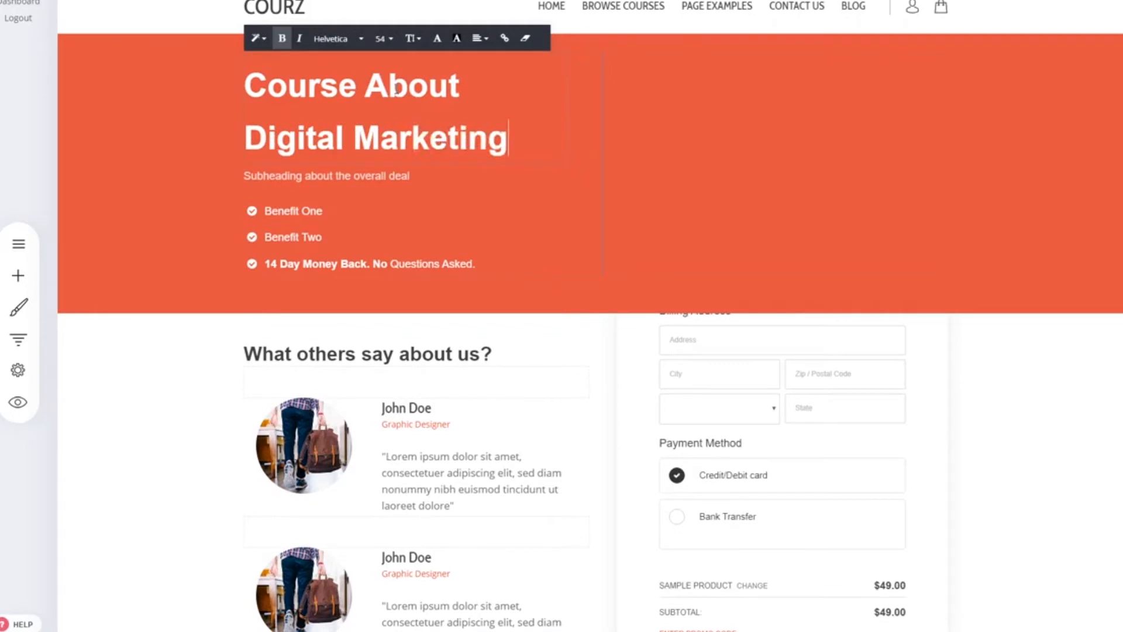
pyautogui.tripleClick(396, 90)
pyautogui.click(412, 38)
pyautogui.click(430, 97)
pyautogui.click(1043, 406)
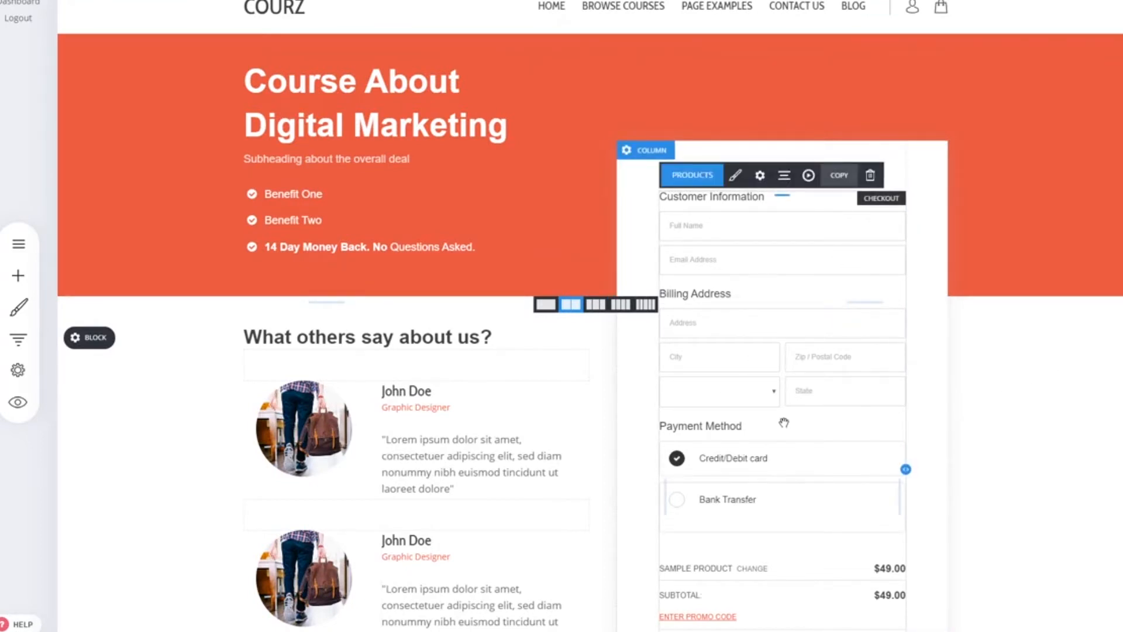
# - Set the checkout form to skip the address for digital goods and not ask for a phone number
pyautogui.click(759, 176)
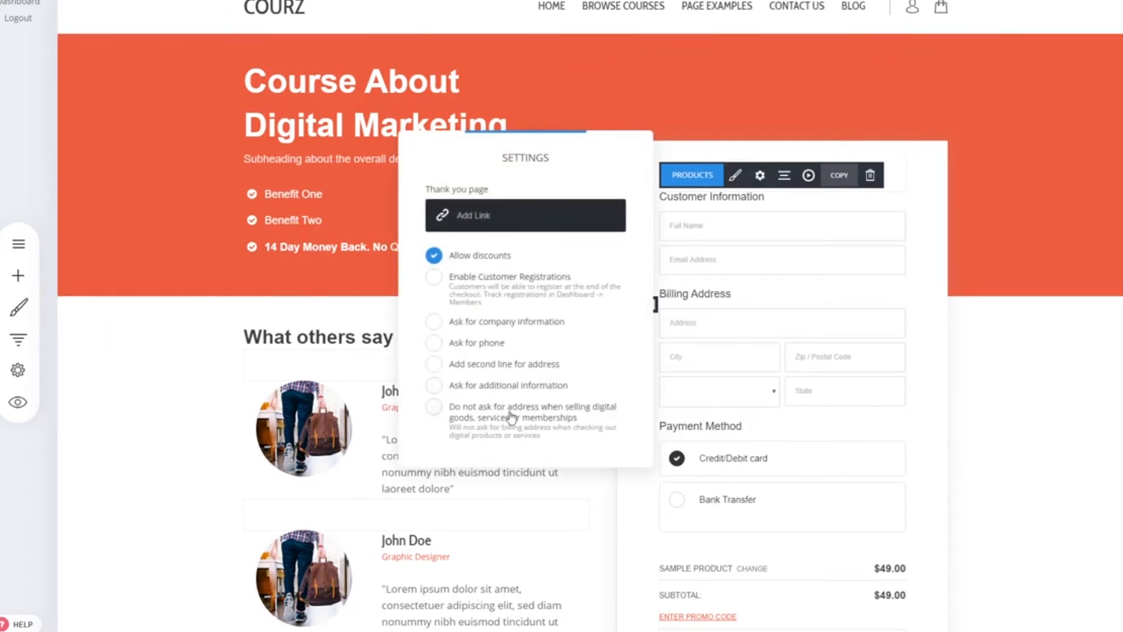
pyautogui.click(757, 264)
pyautogui.click(727, 279)
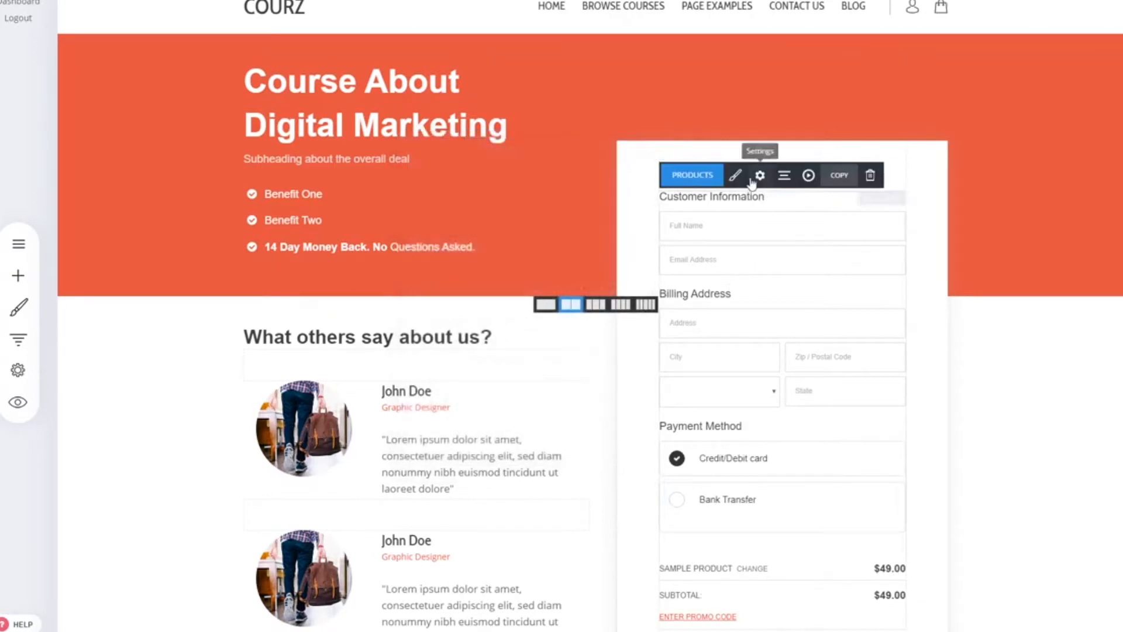
pyautogui.click(759, 176)
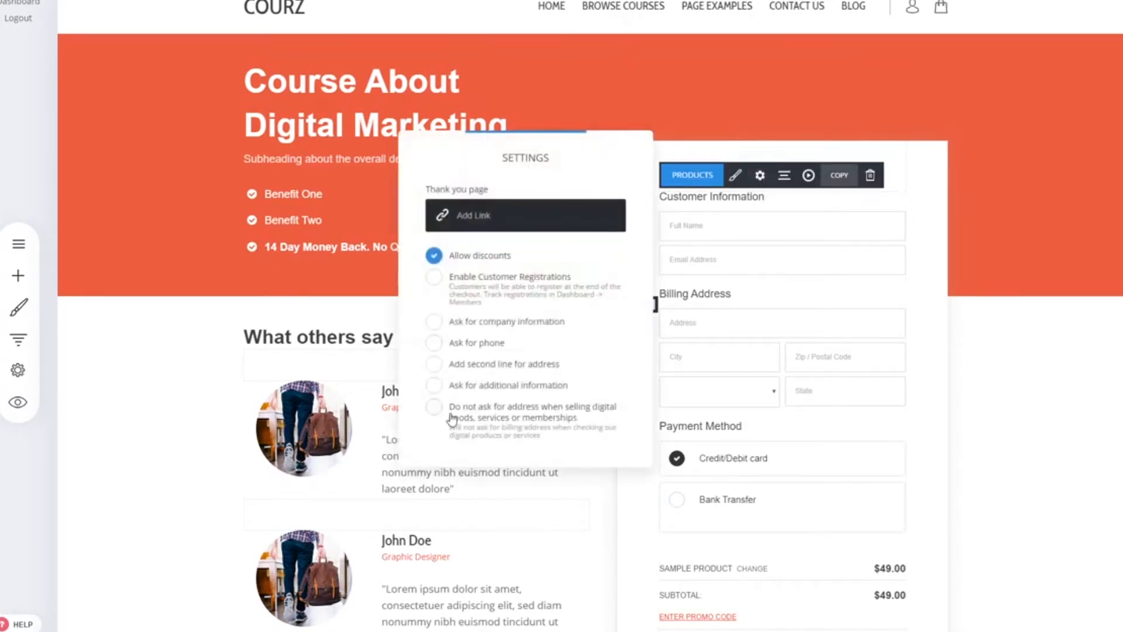
pyautogui.click(490, 420)
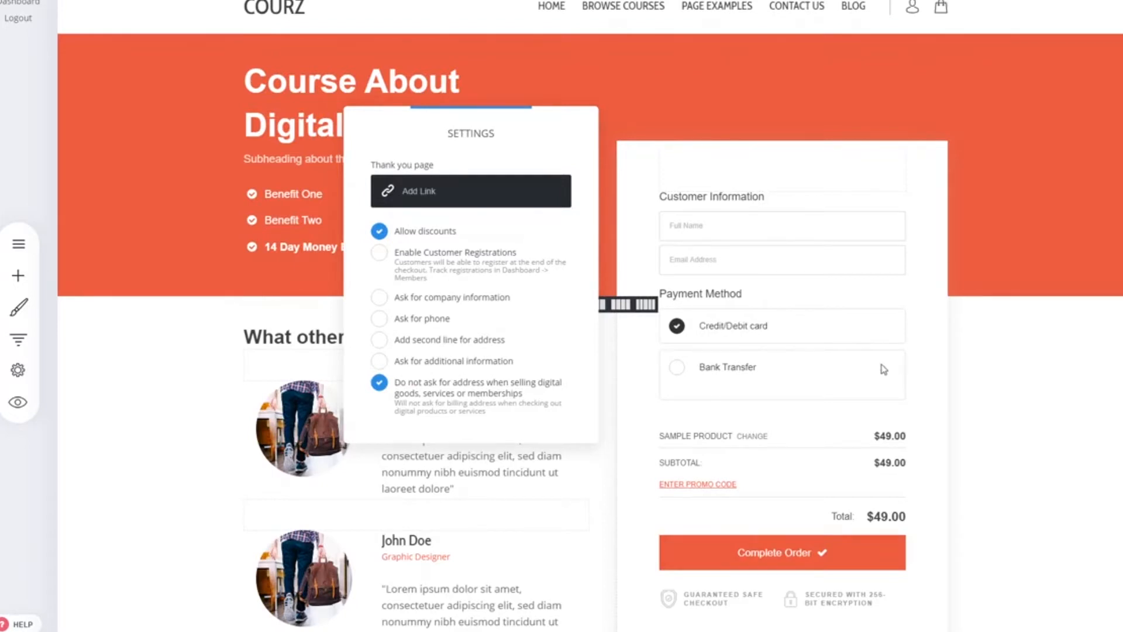
pyautogui.click(482, 386)
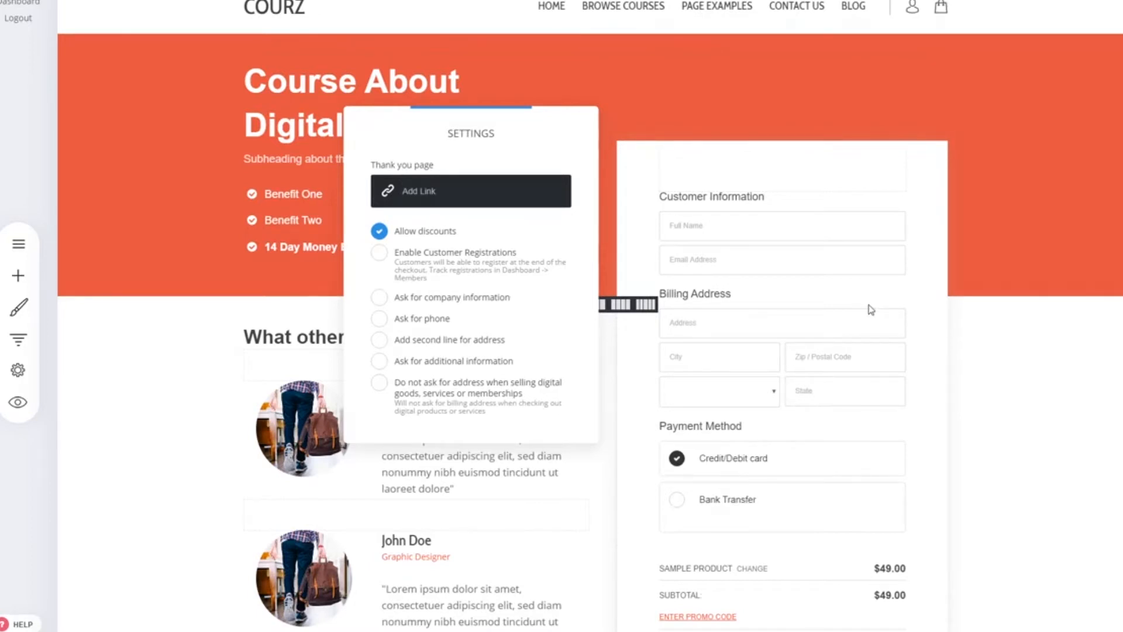
pyautogui.click(423, 318)
pyautogui.click(436, 404)
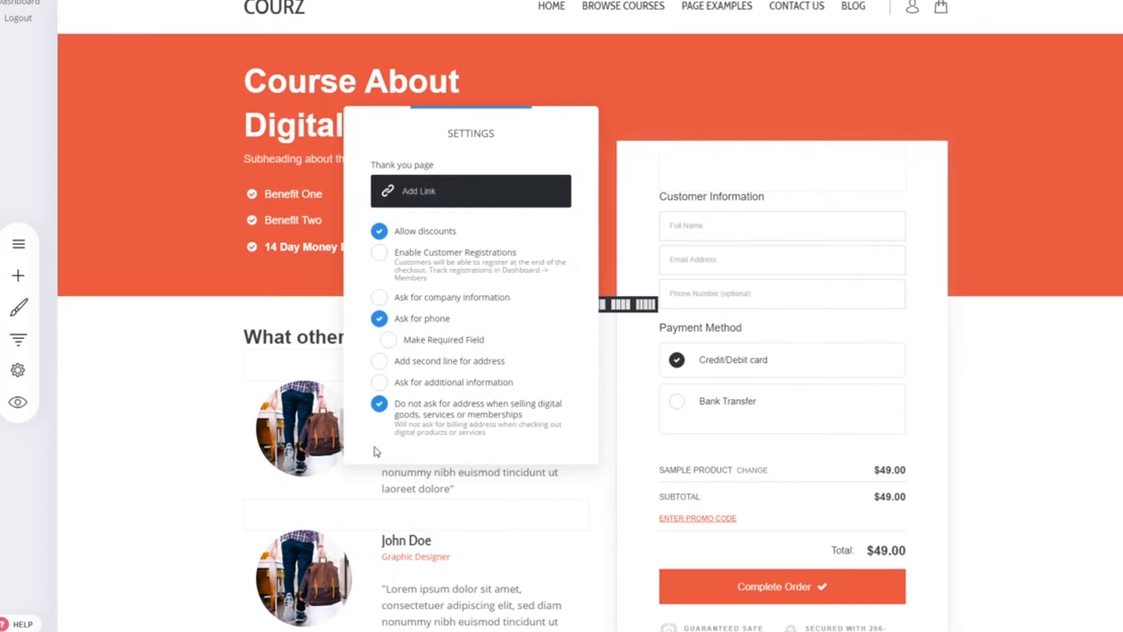
pyautogui.click(411, 321)
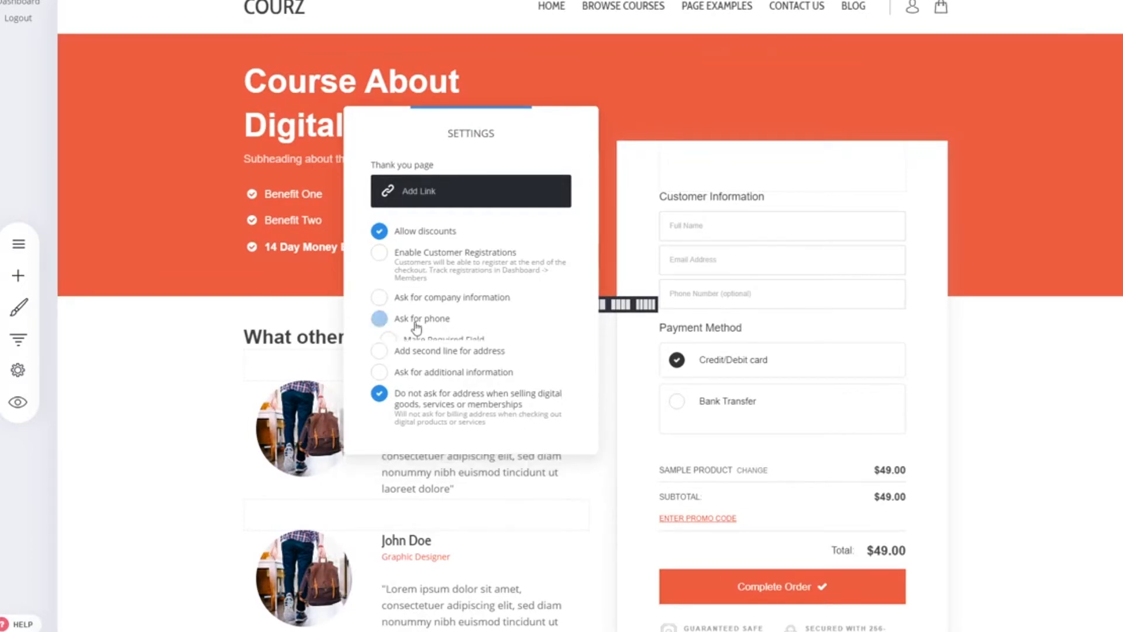
pyautogui.click(938, 338)
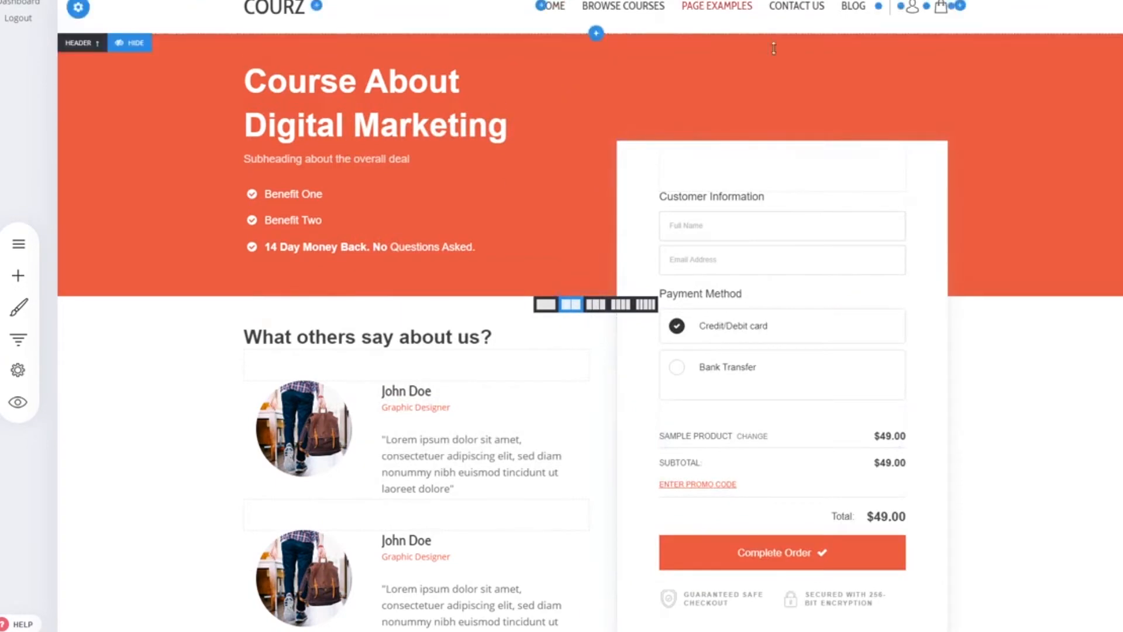
# - Open the site's page list and bring up the chooser for adding a new item
pyautogui.scroll(-5, 726, 385)
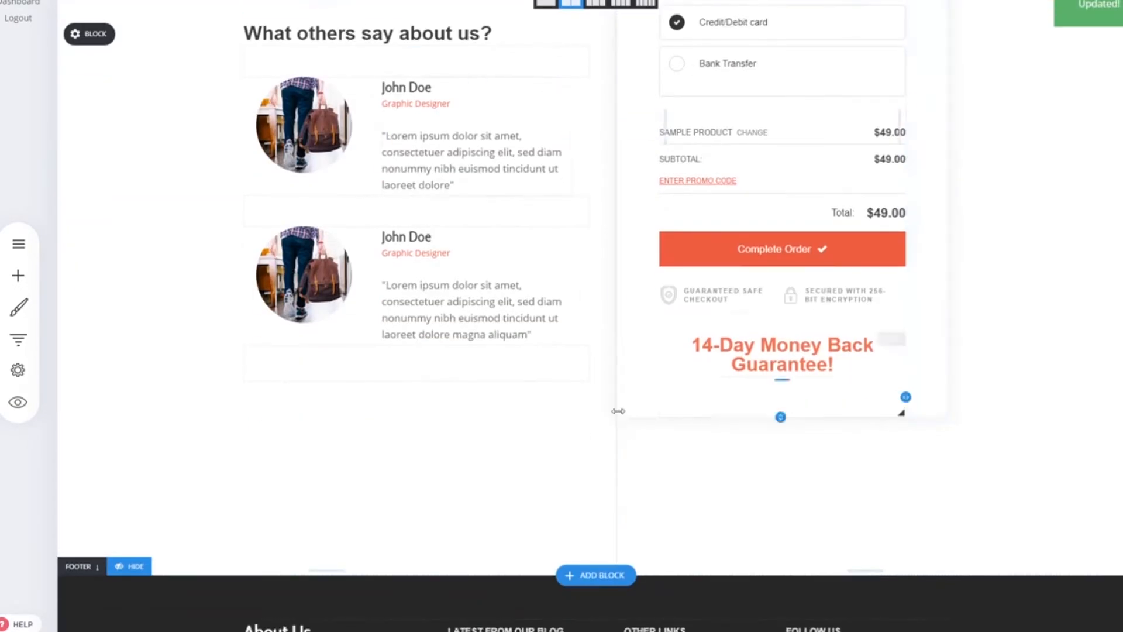
pyautogui.scroll(3, 678, 357)
pyautogui.scroll(-4, 694, 339)
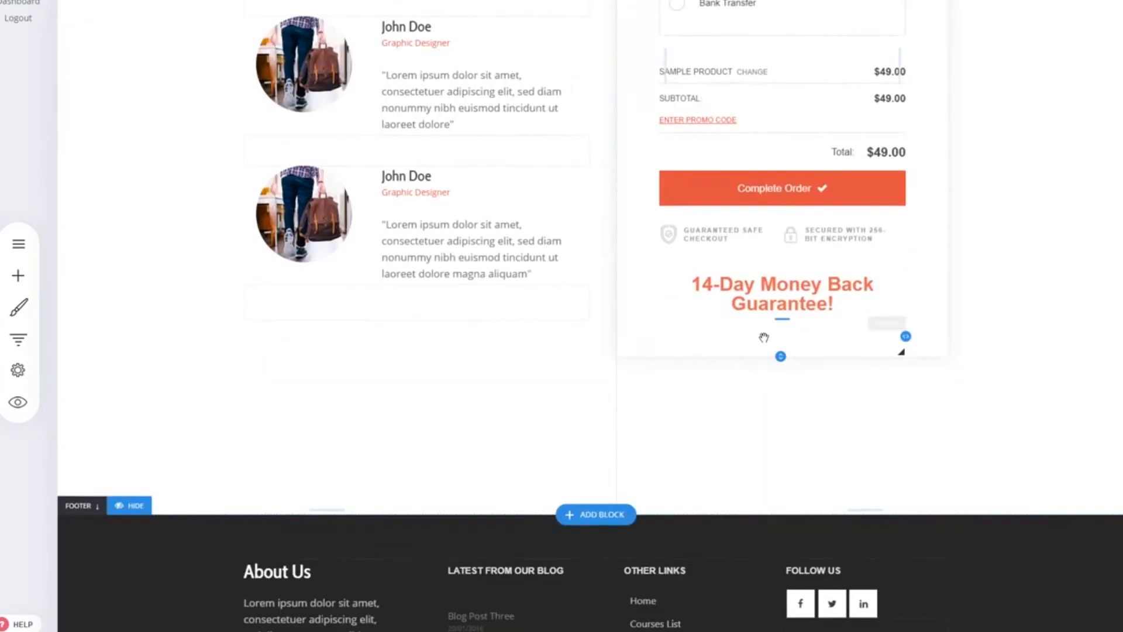
pyautogui.scroll(6, 584, 327)
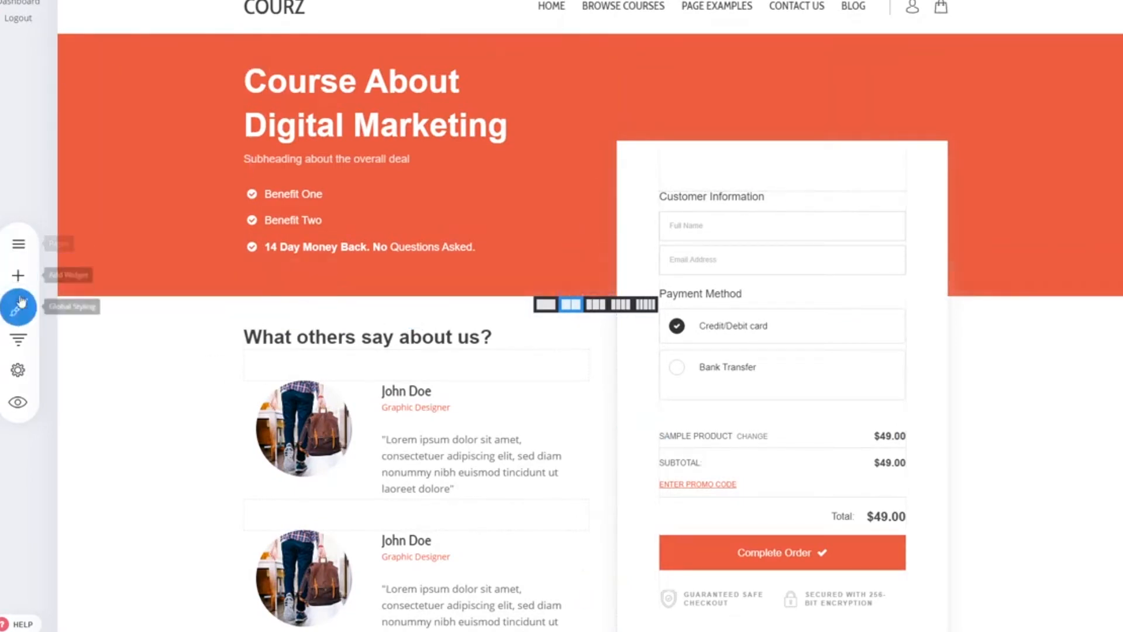
pyautogui.click(24, 248)
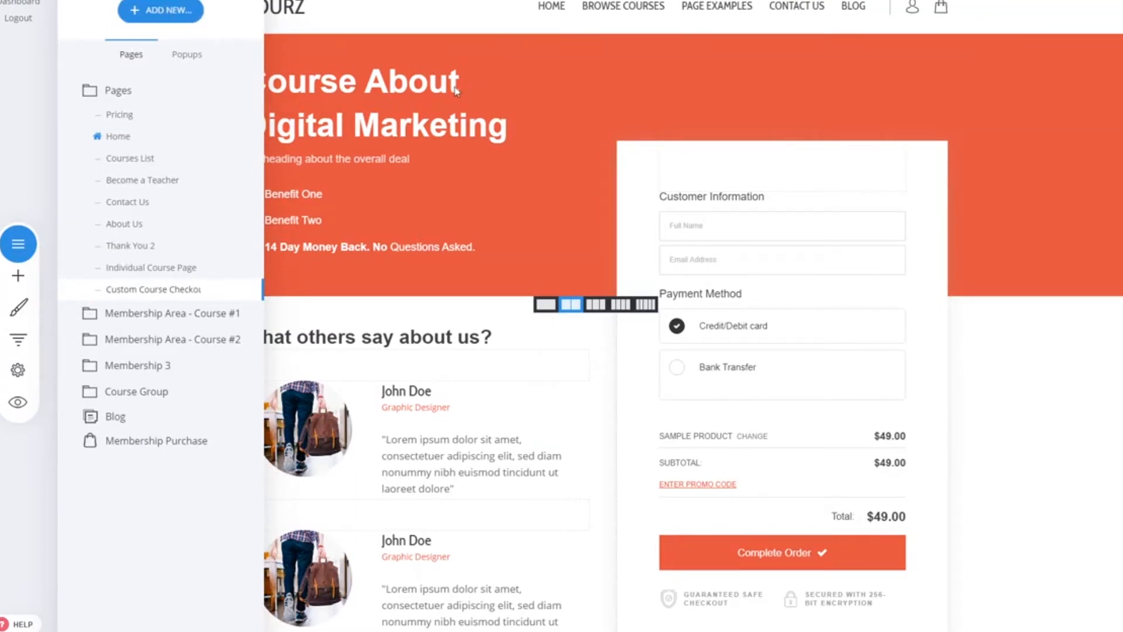
pyautogui.click(157, 22)
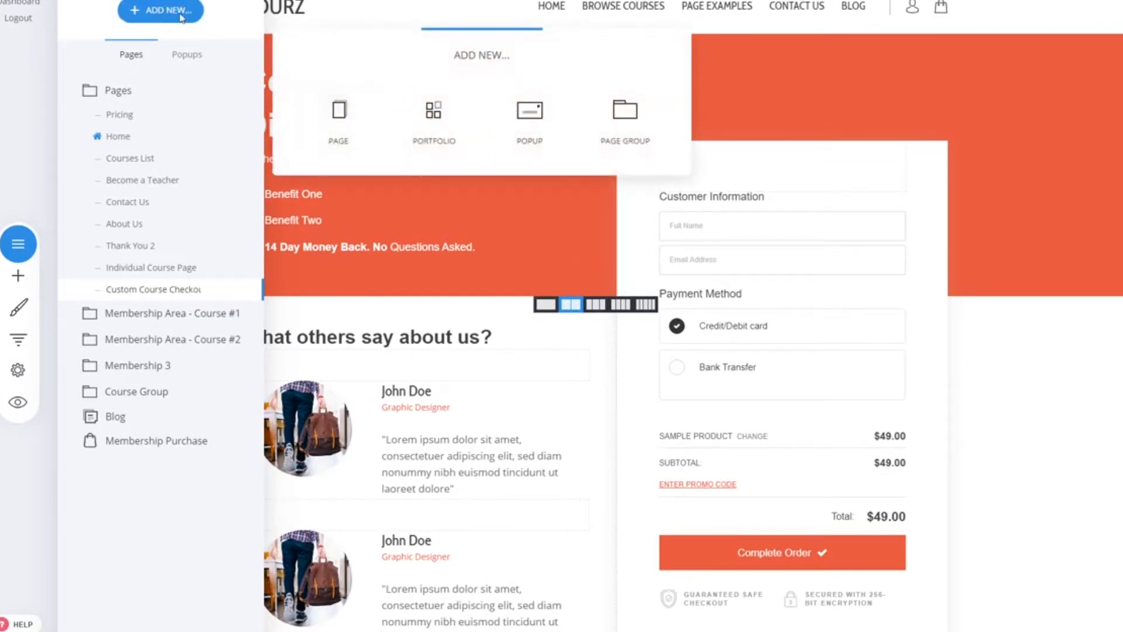
# - Start a new page and browse the Membership / Course templates
pyautogui.click(337, 130)
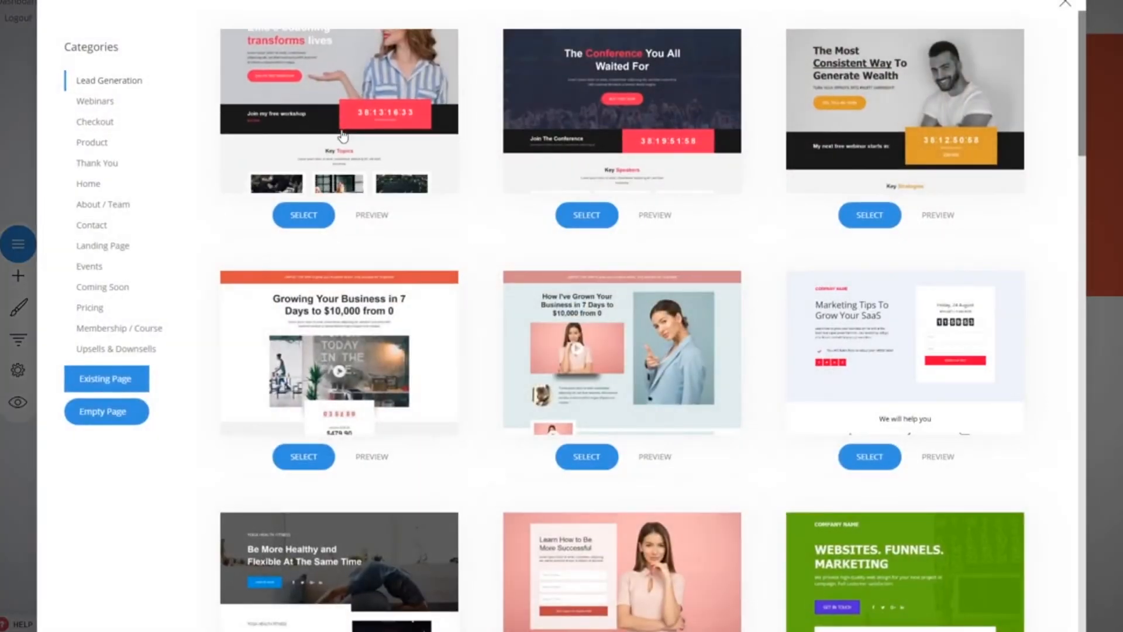
pyautogui.click(129, 334)
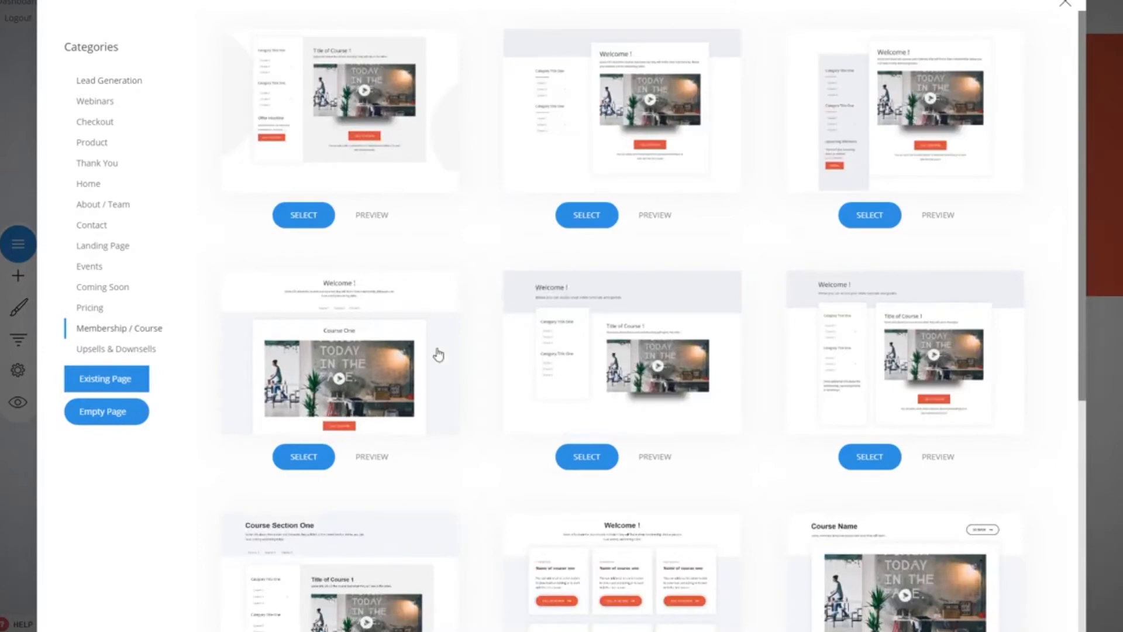
pyautogui.scroll(-5, 506, 240)
pyautogui.scroll(5, 797, 292)
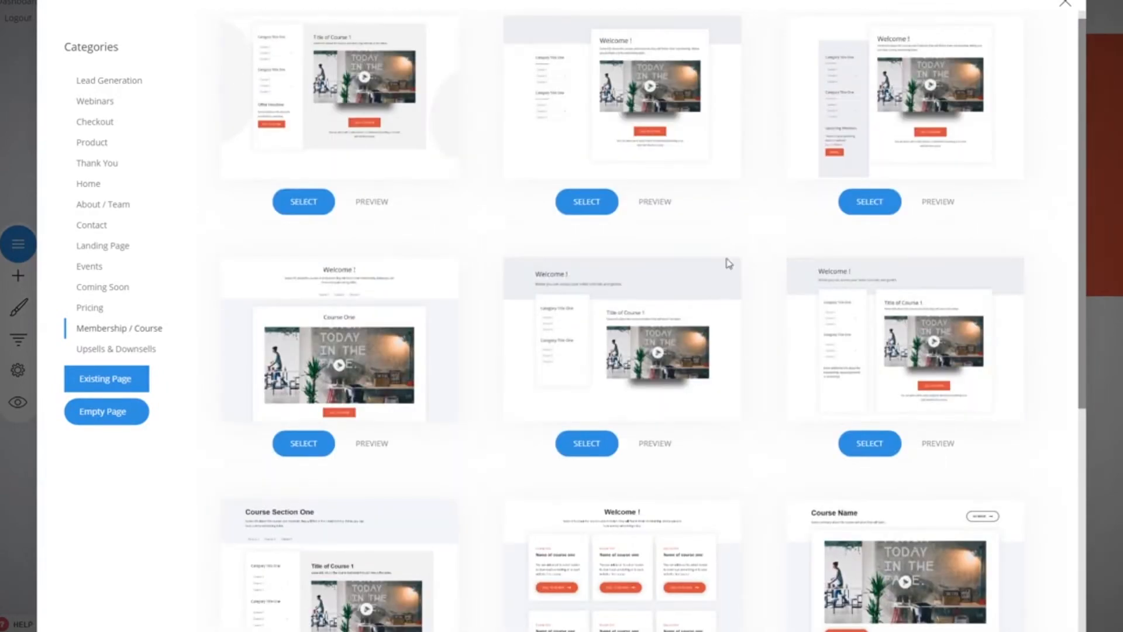
pyautogui.scroll(-2, 564, 296)
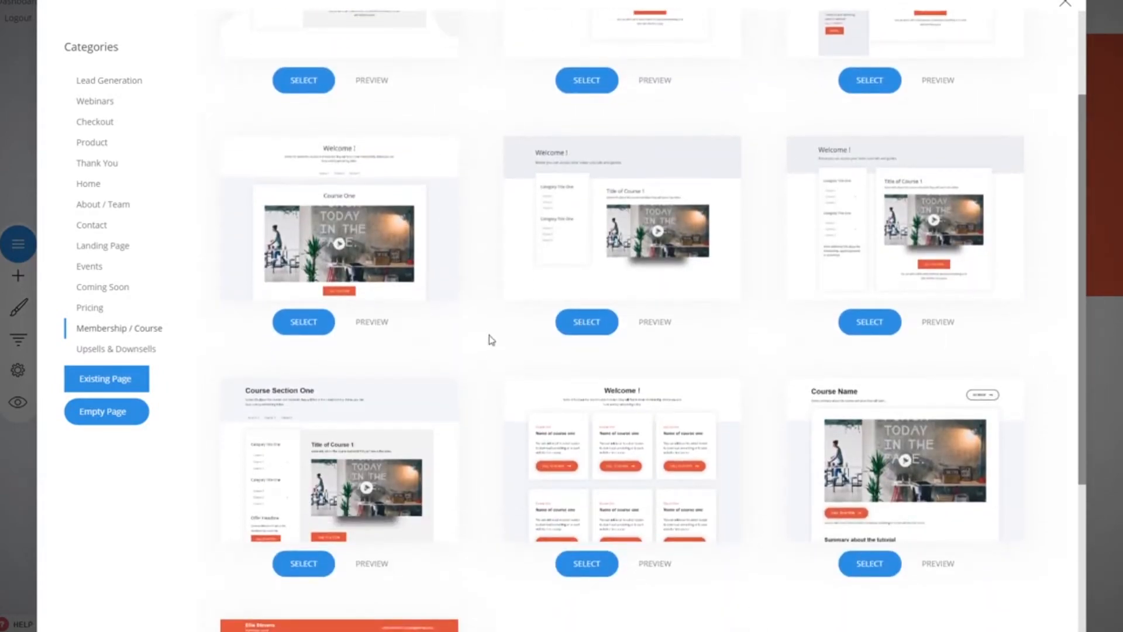
pyautogui.scroll(-3, 491, 336)
# - Compare the Checkout templates, then preview the Membership / Course Product Title template
pyautogui.click(111, 125)
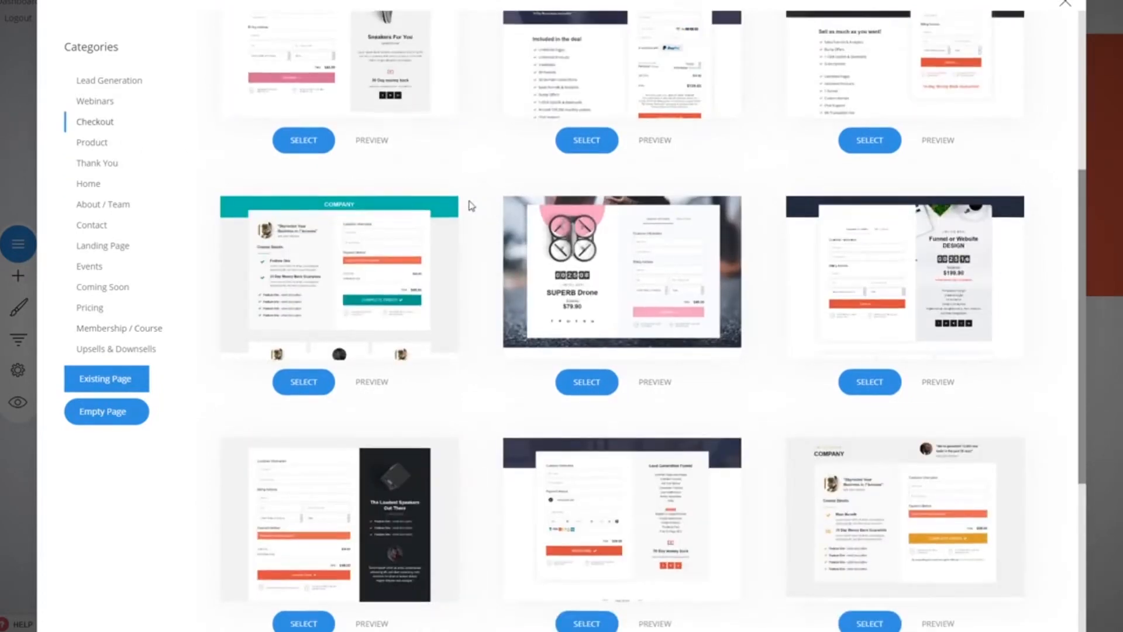
pyautogui.scroll(5, 471, 206)
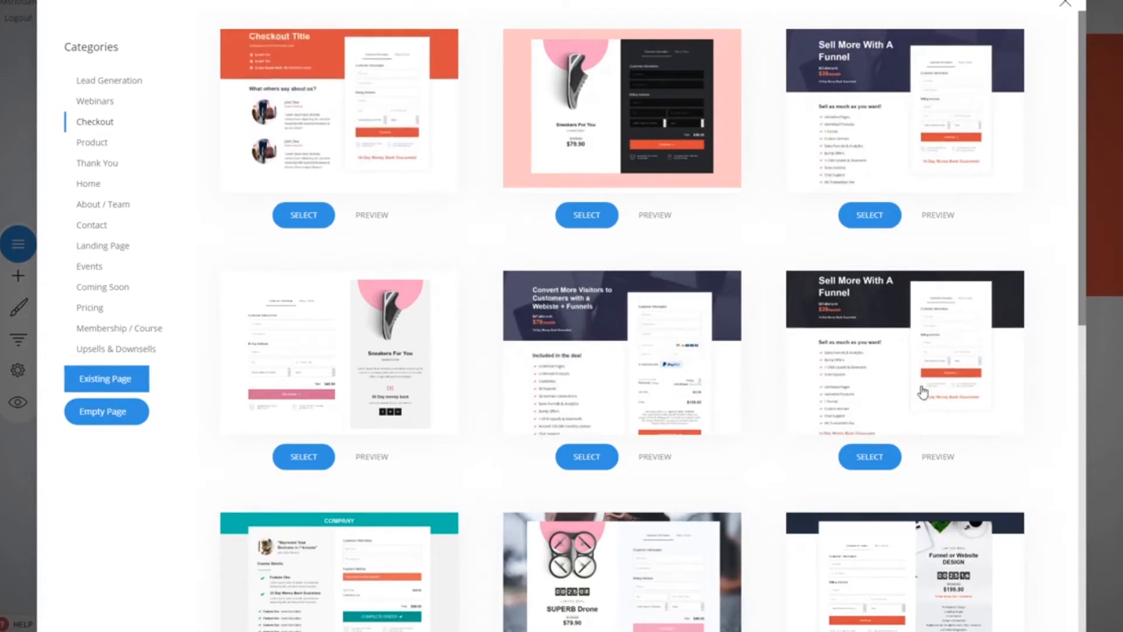
pyautogui.scroll(-5, 425, 386)
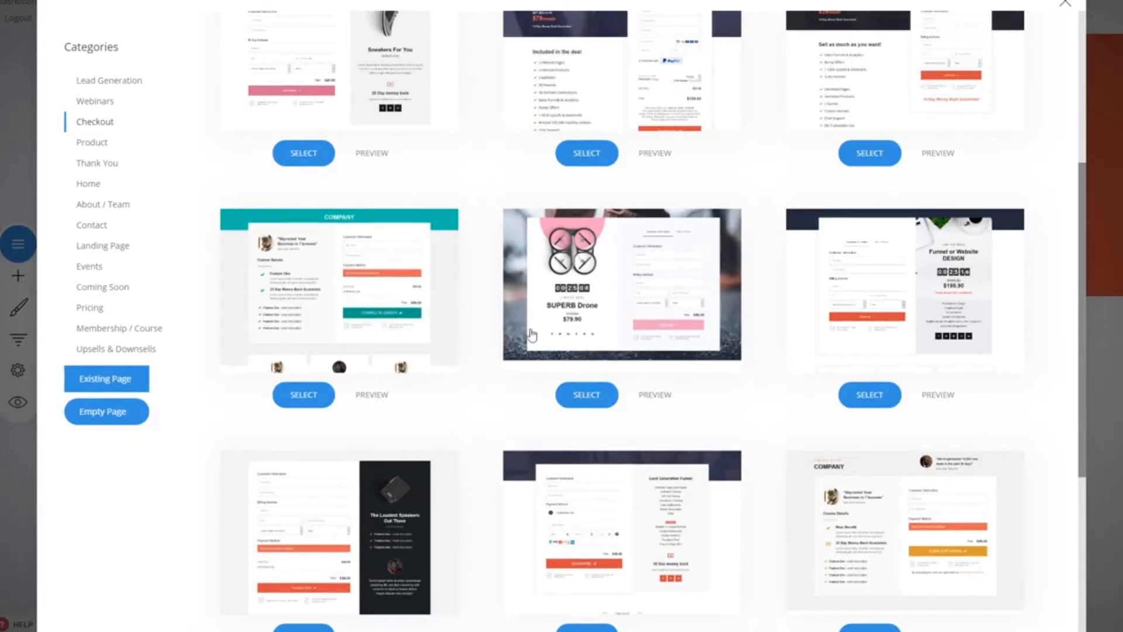
pyautogui.click(115, 330)
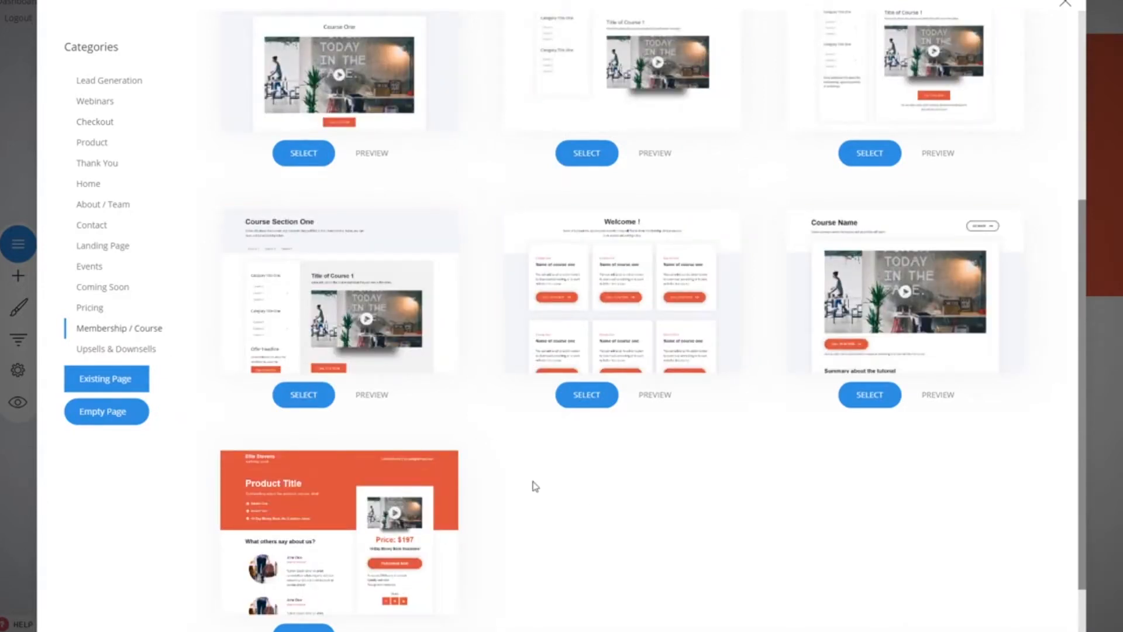
pyautogui.scroll(-2, 554, 498)
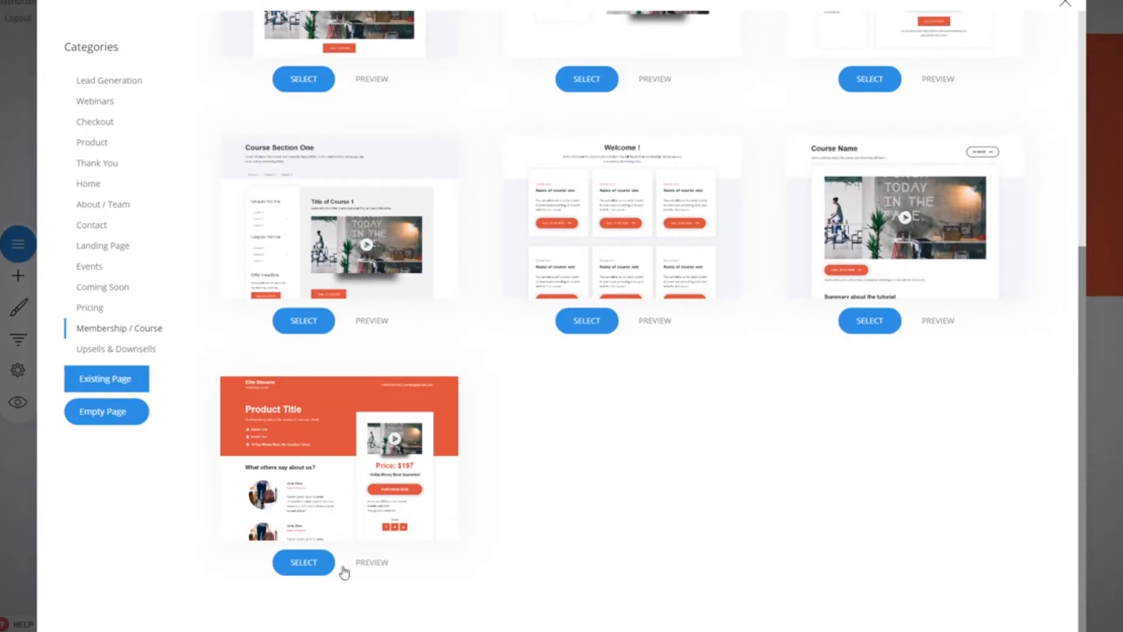
pyautogui.scroll(4, 693, 539)
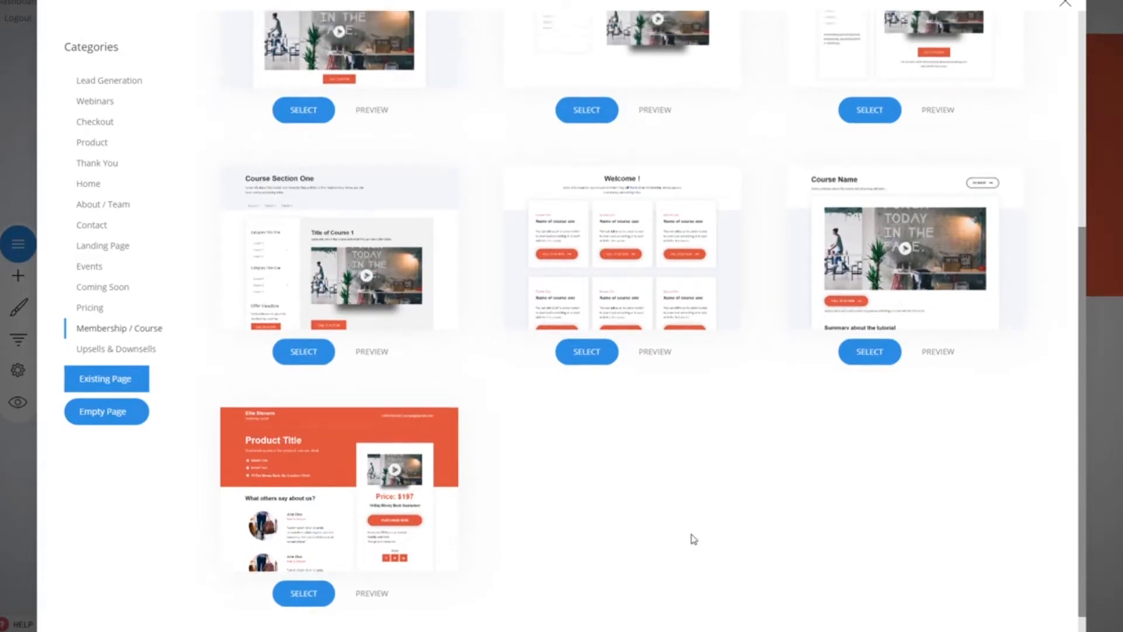
pyautogui.scroll(-4, 691, 537)
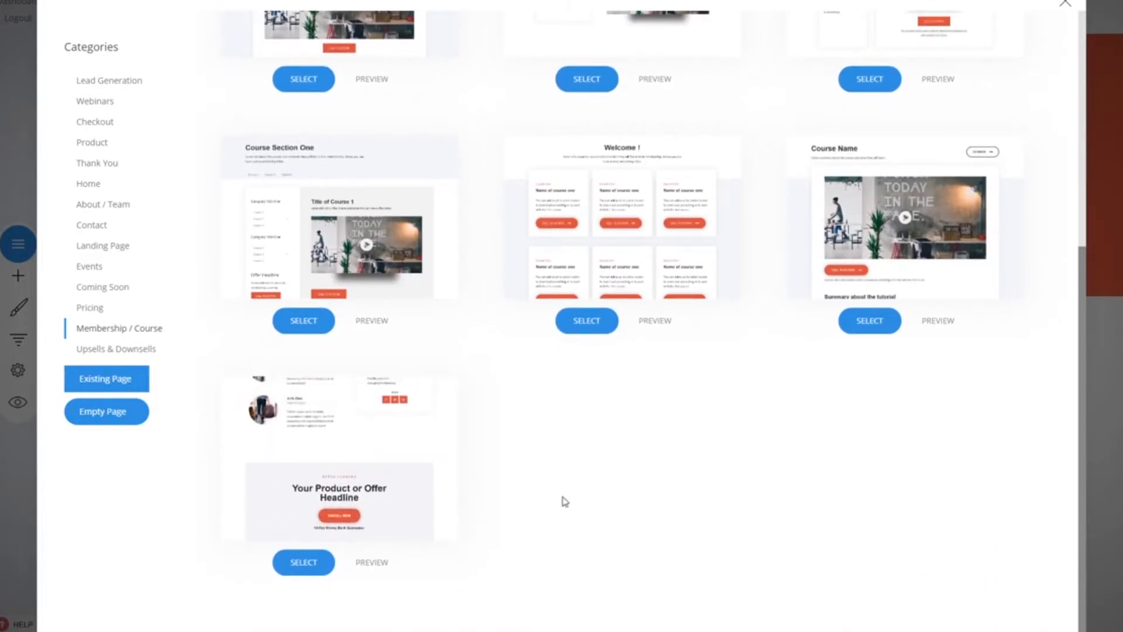
pyautogui.click(372, 562)
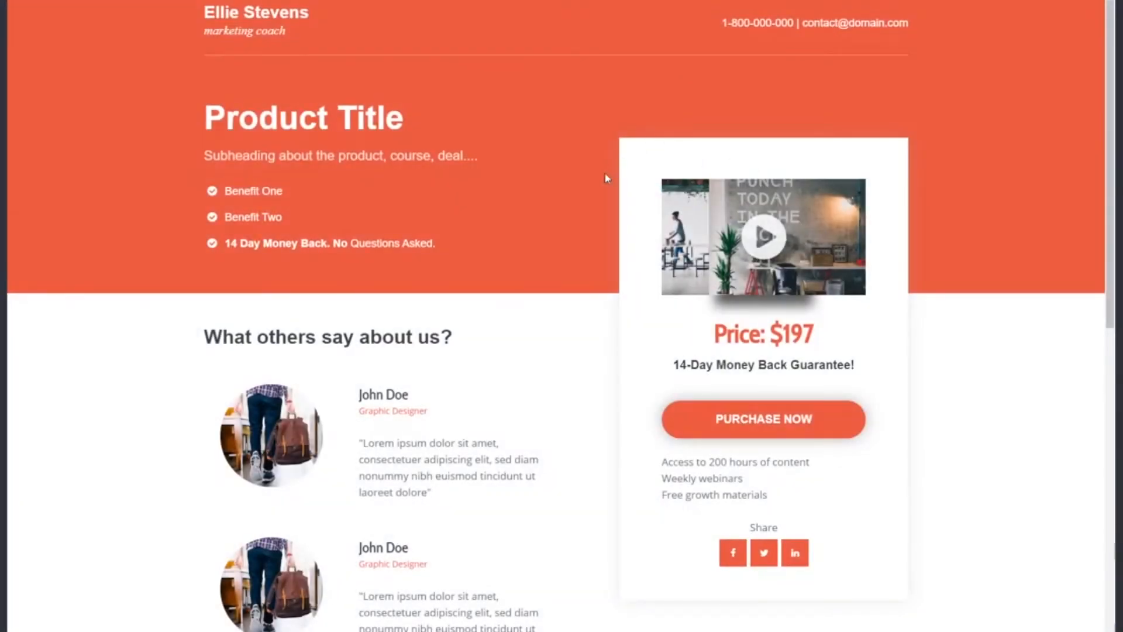
# - Create 'Dedicated Course Page' from the Product Title template and open it for editing
pyautogui.scroll(-5, 401, 393)
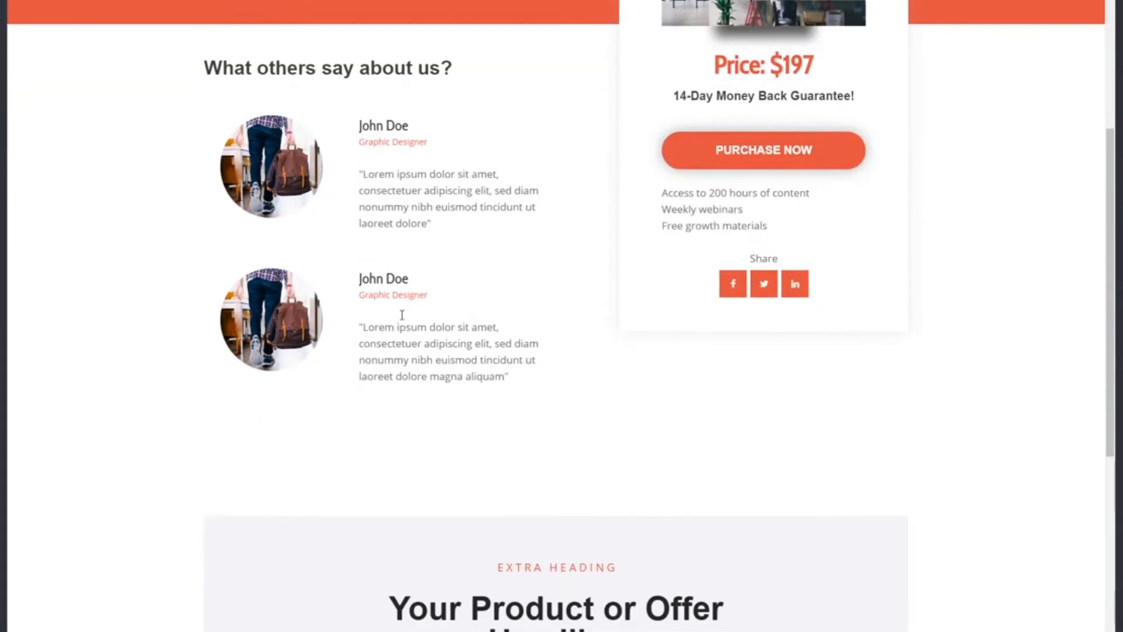
pyautogui.scroll(5, 814, 489)
pyautogui.scroll(-3, 850, 464)
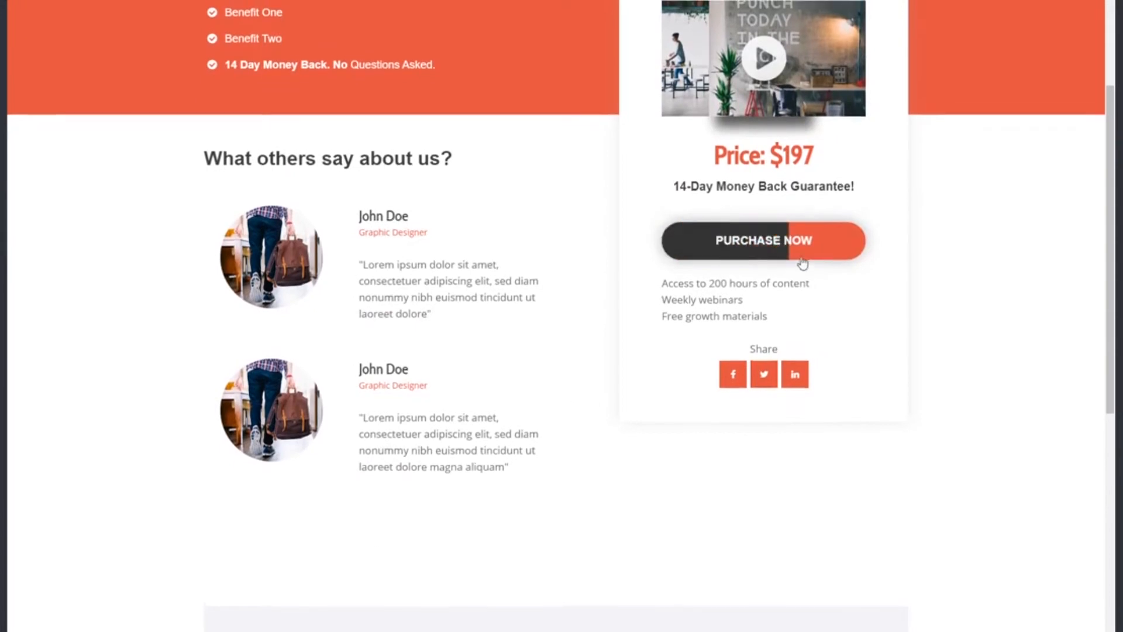
pyautogui.scroll(3, 787, 258)
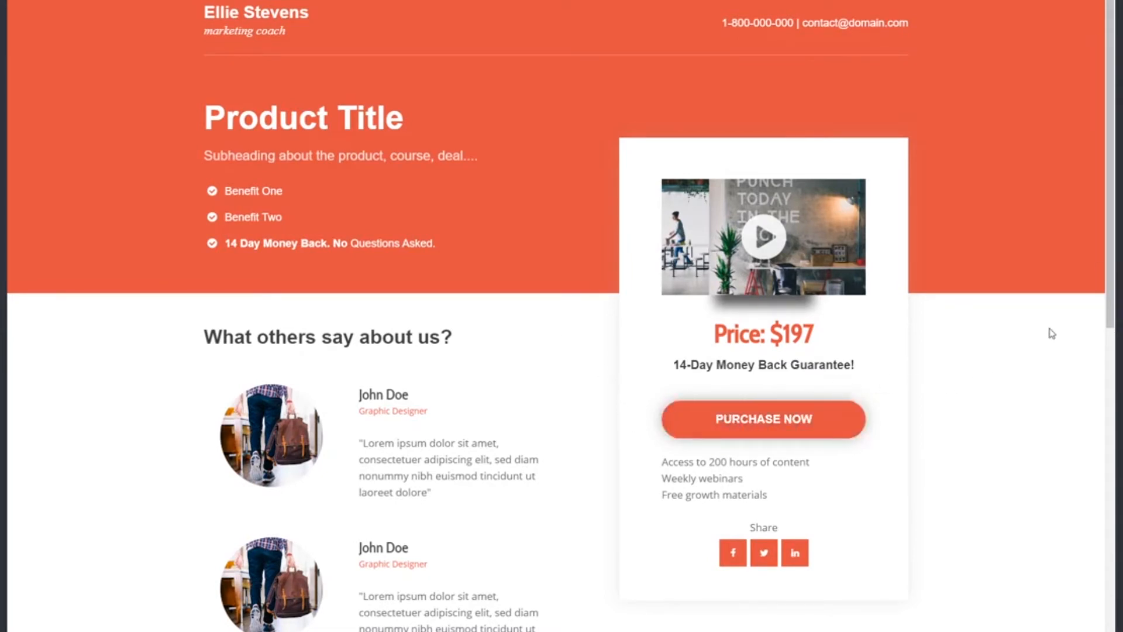
pyautogui.click(1111, 2)
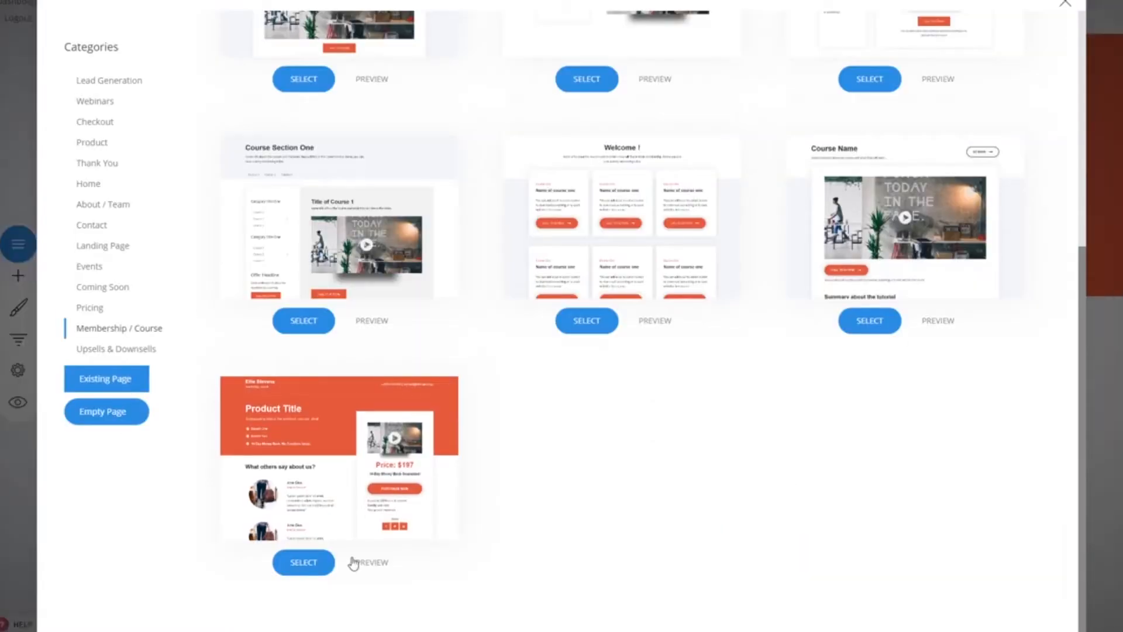
pyautogui.click(310, 568)
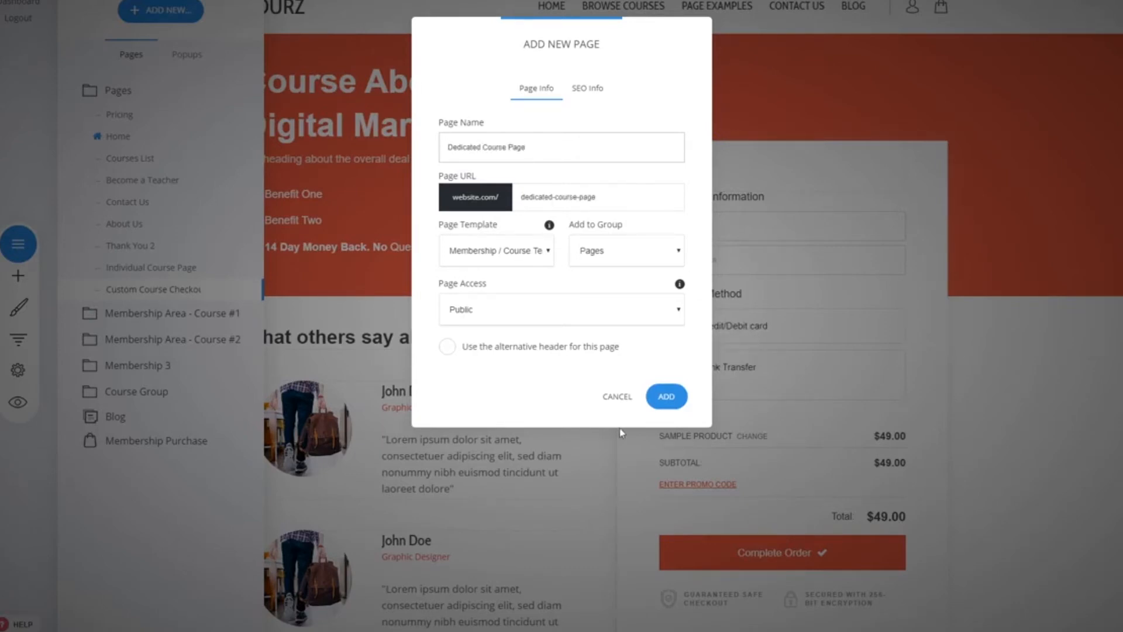
pyautogui.click(667, 396)
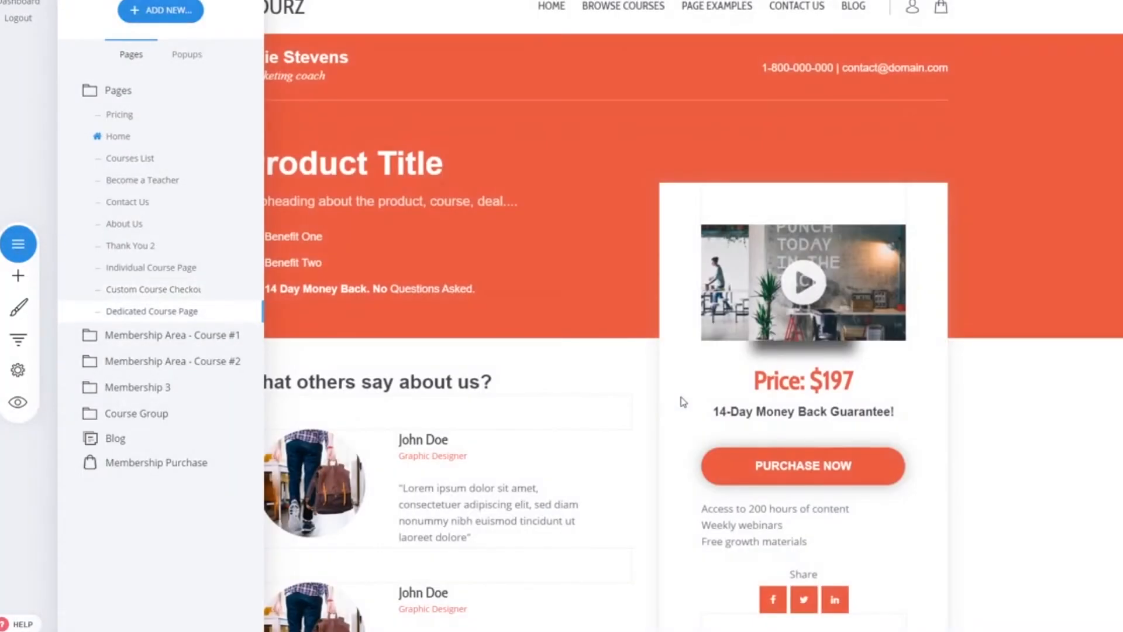
pyautogui.click(1020, 418)
# - Delete the top header block and the offer block near the bottom of the course page
pyautogui.moveTo(105, 78)
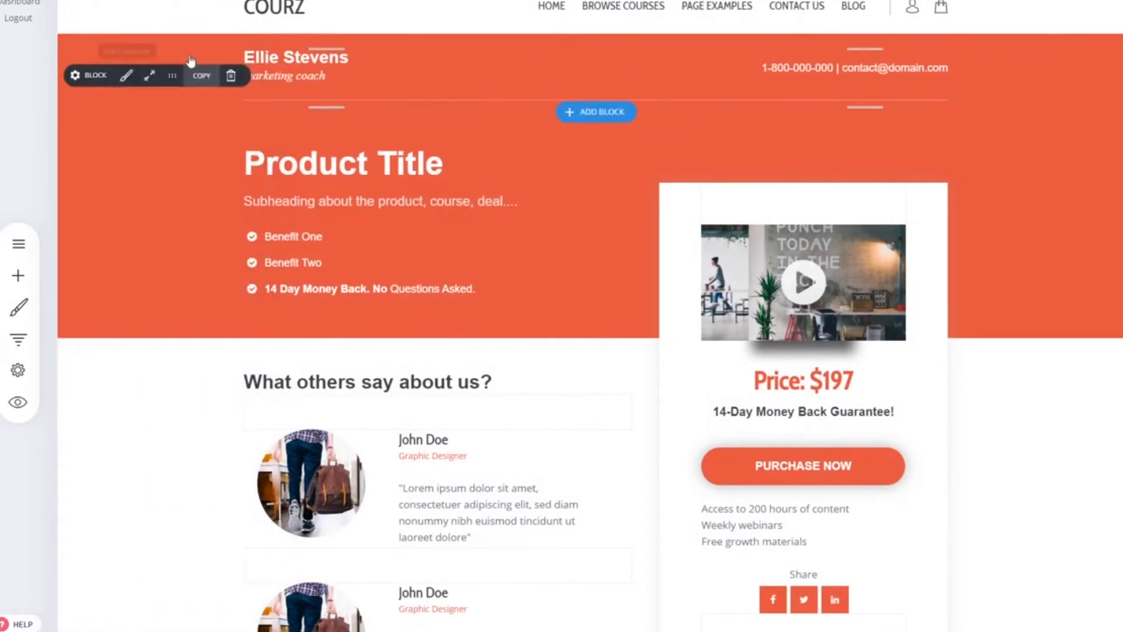
pyautogui.click(231, 75)
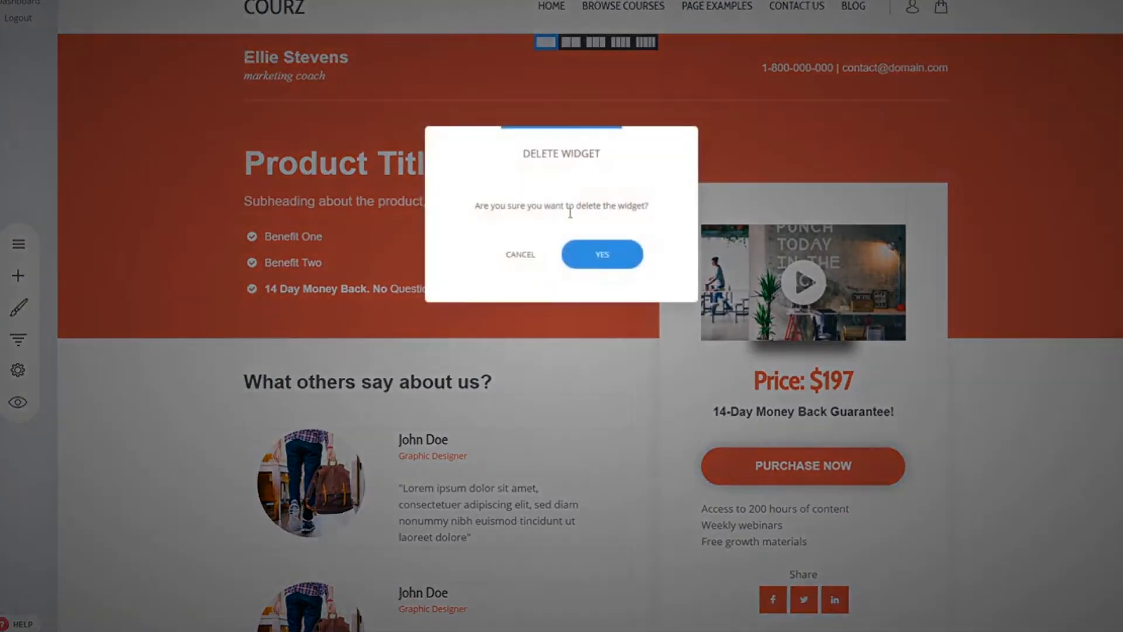
pyautogui.click(596, 254)
pyautogui.scroll(-10, 594, 251)
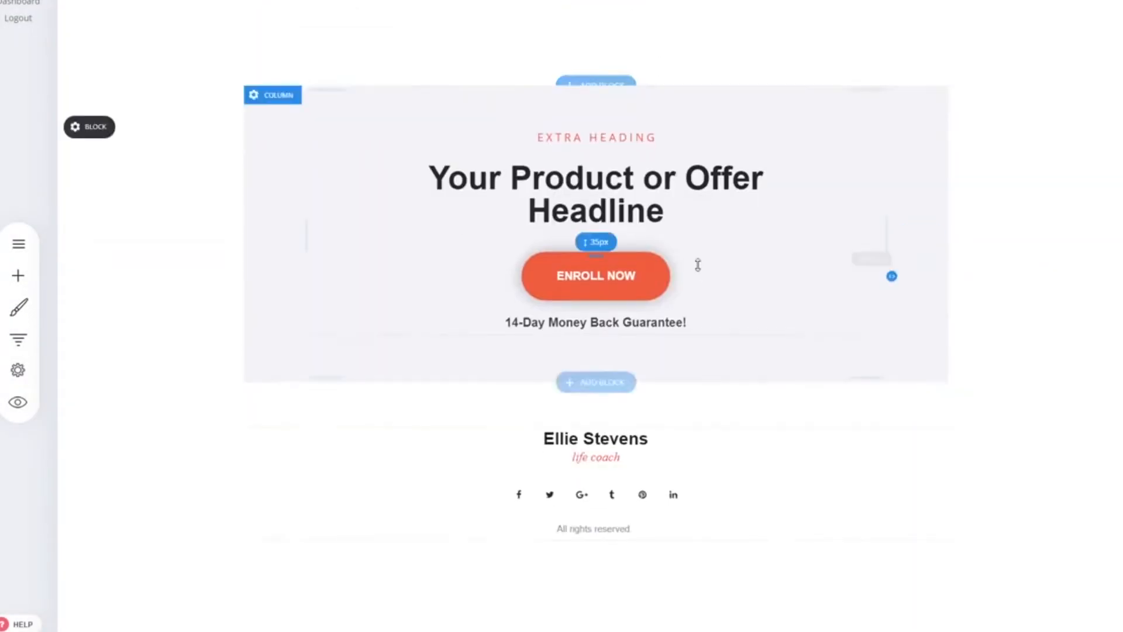
pyautogui.moveTo(100, 422)
pyautogui.click(231, 424)
pyautogui.click(598, 259)
# - Inspect the course video's settings, then show the Purchase Now button's settings (Next Funnel Step)
pyautogui.scroll(2, 982, 380)
pyautogui.scroll(1, 982, 381)
pyautogui.scroll(6, 818, 416)
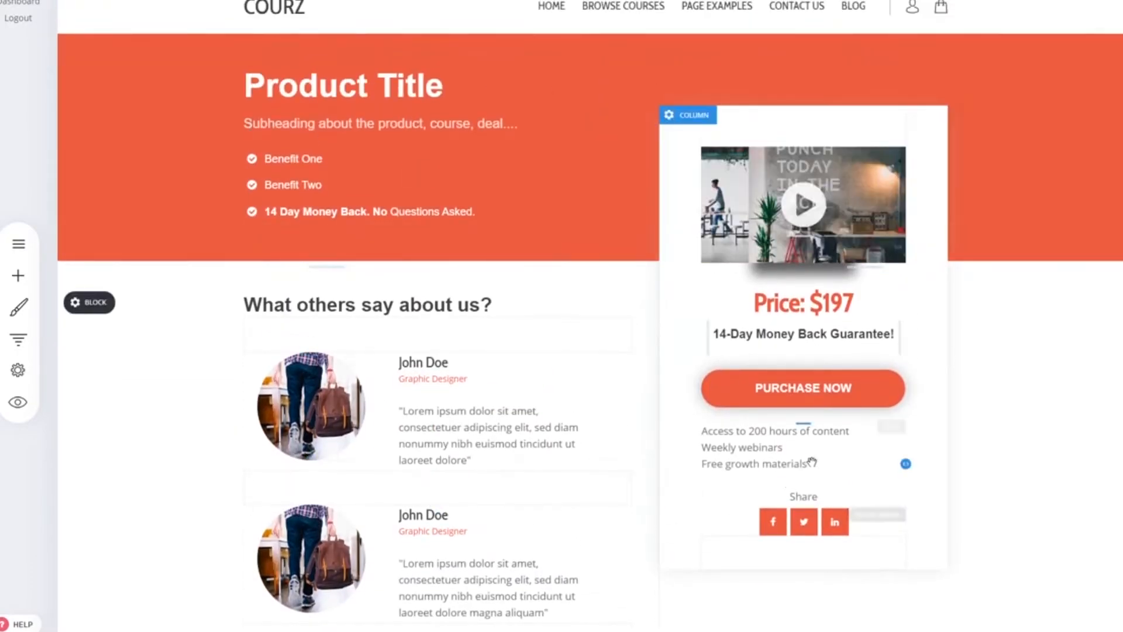
pyautogui.doubleClick(864, 204)
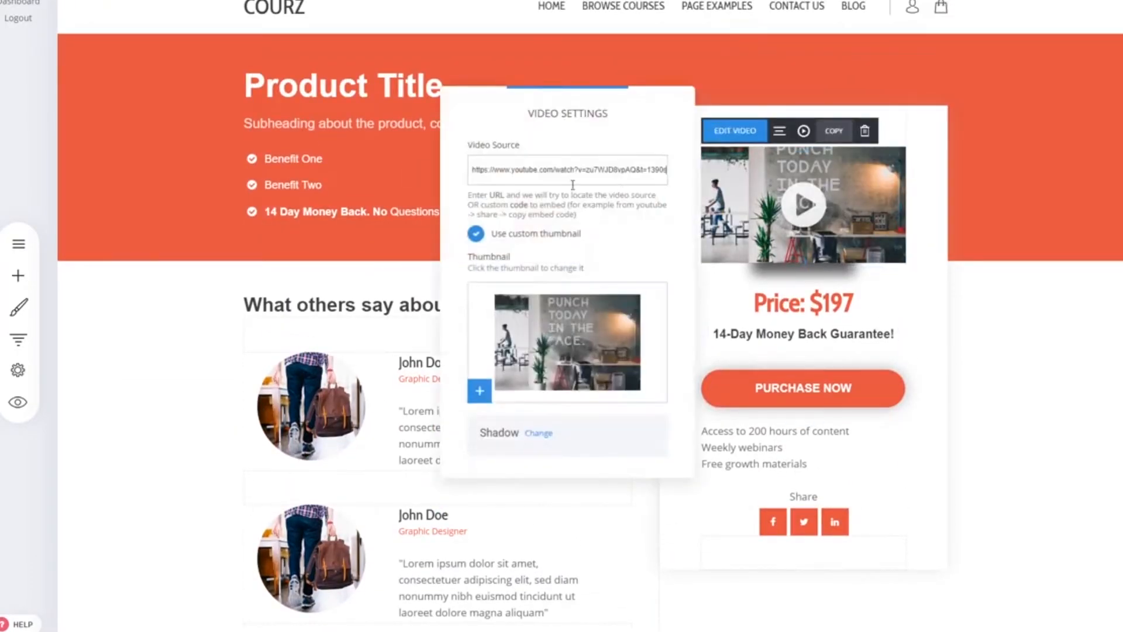
pyautogui.click(911, 306)
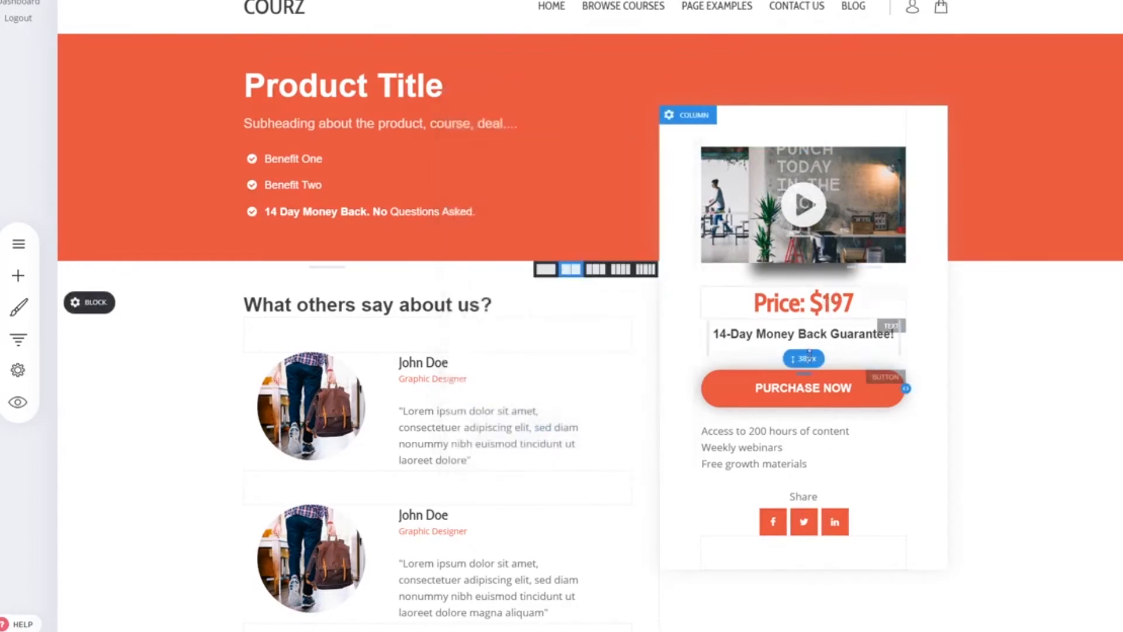
pyautogui.doubleClick(797, 394)
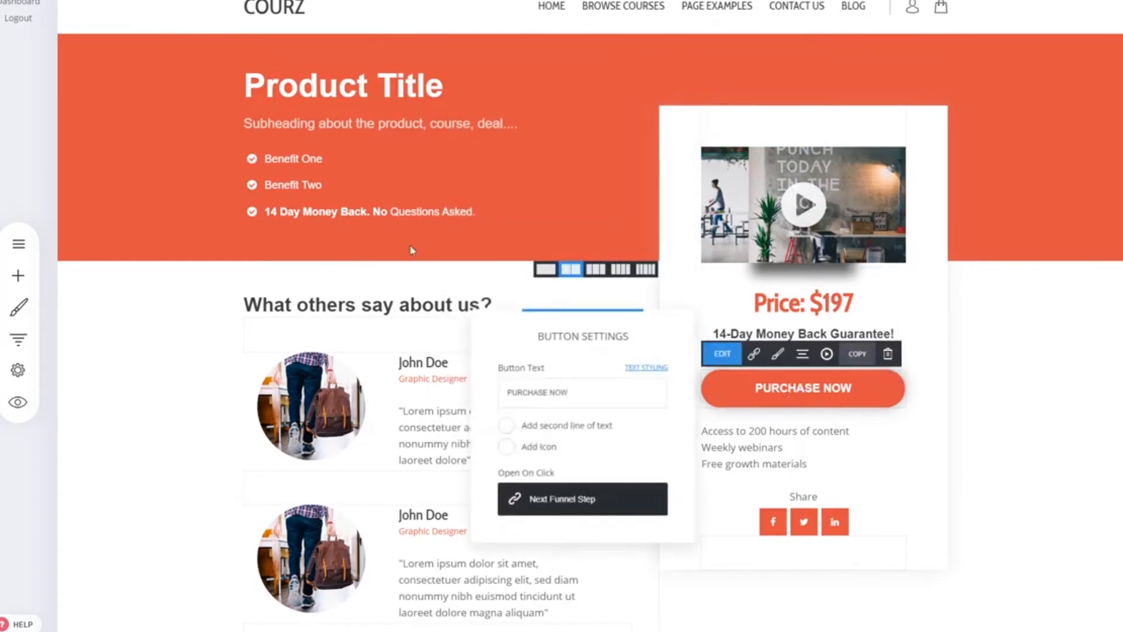
pyautogui.click(1020, 330)
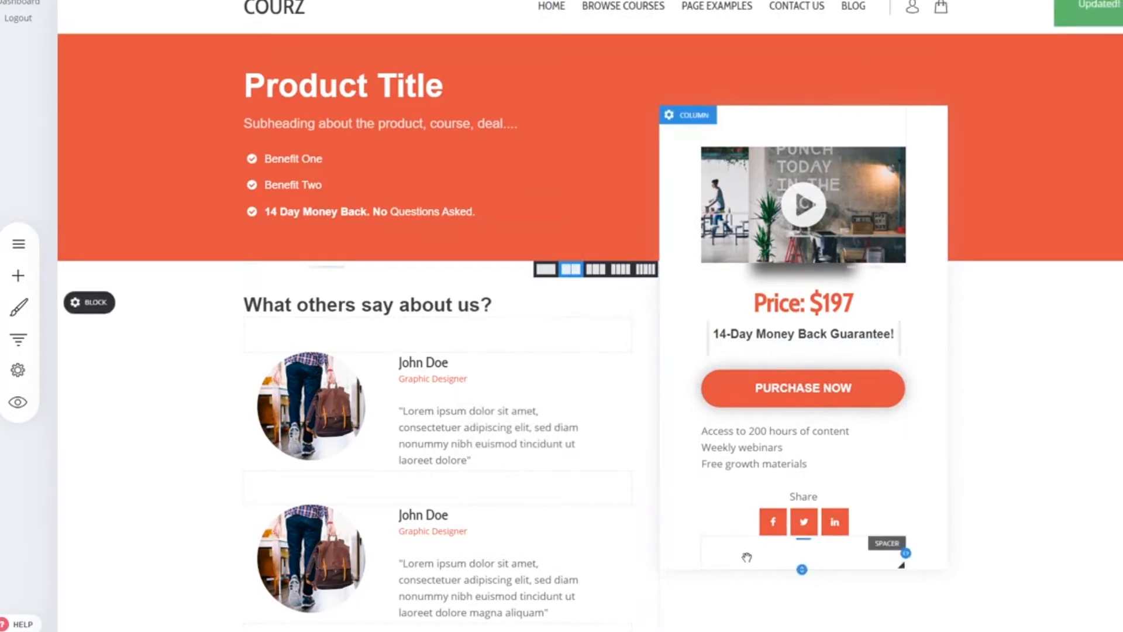
pyautogui.click(812, 388)
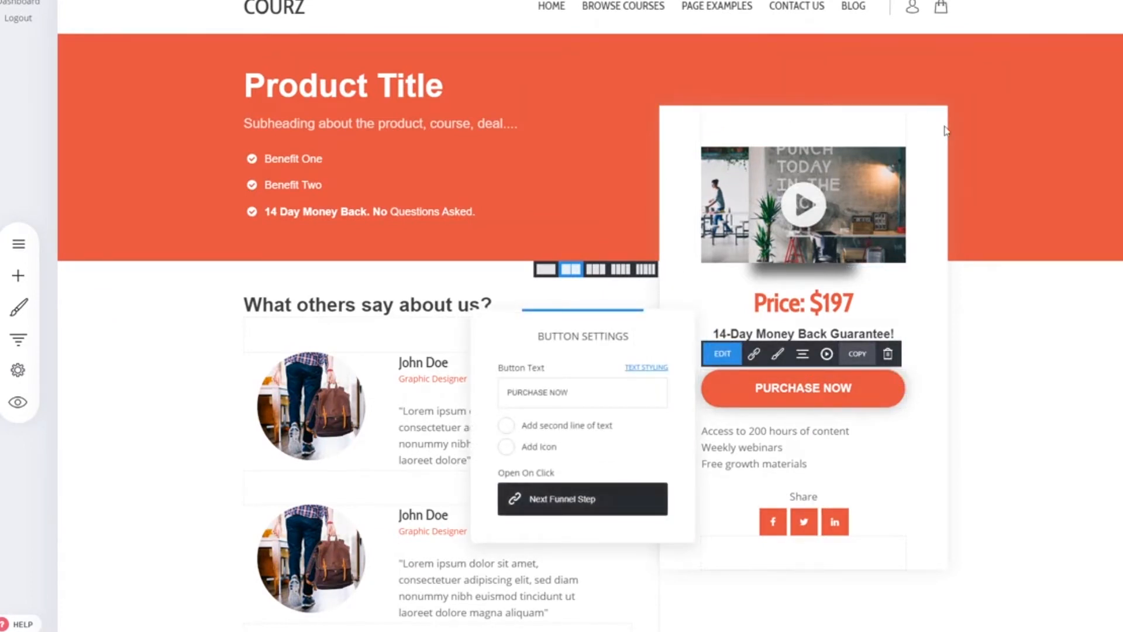
# - Link Purchase Now to the Web Design store product with Buy Now (add to cart and go to checkout)
pyautogui.click(557, 504)
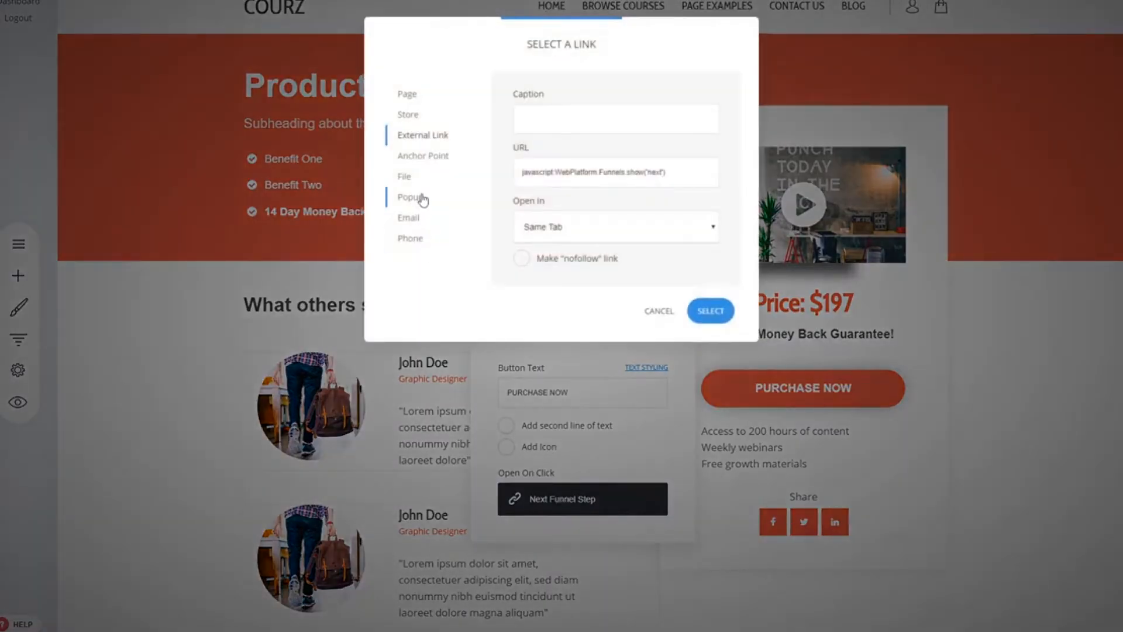
pyautogui.click(405, 114)
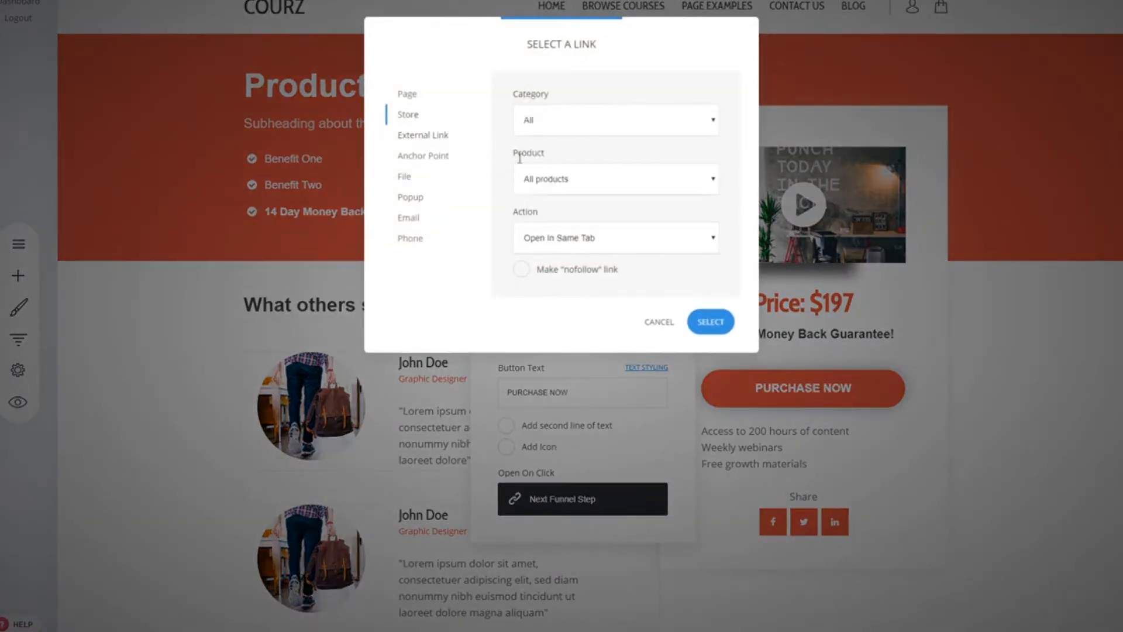
pyautogui.click(552, 214)
pyautogui.click(557, 293)
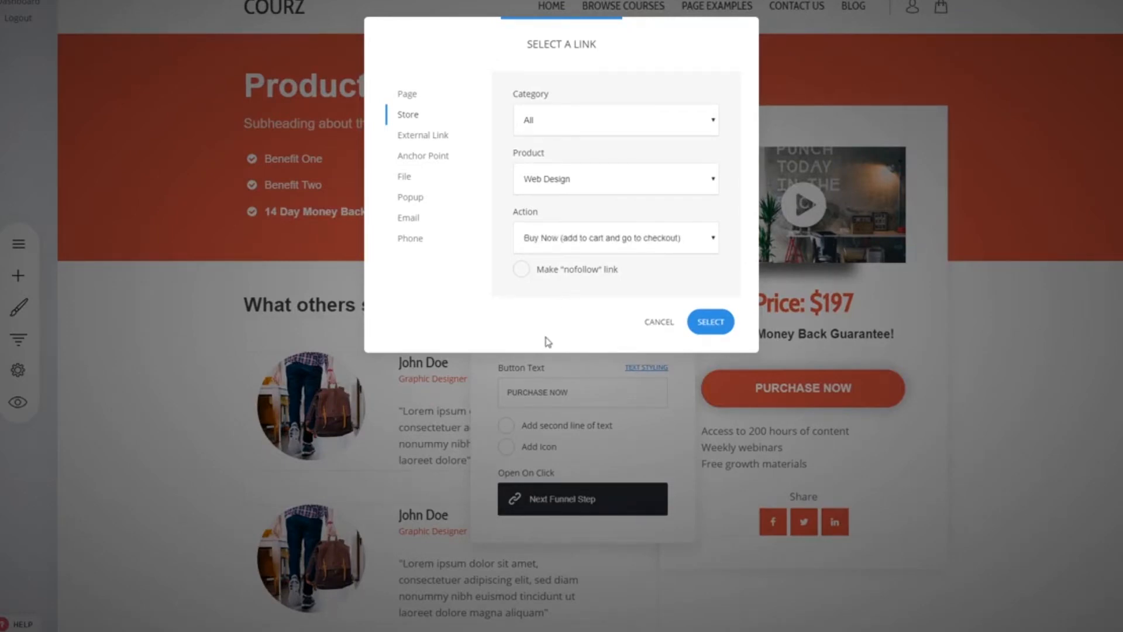
pyautogui.click(707, 328)
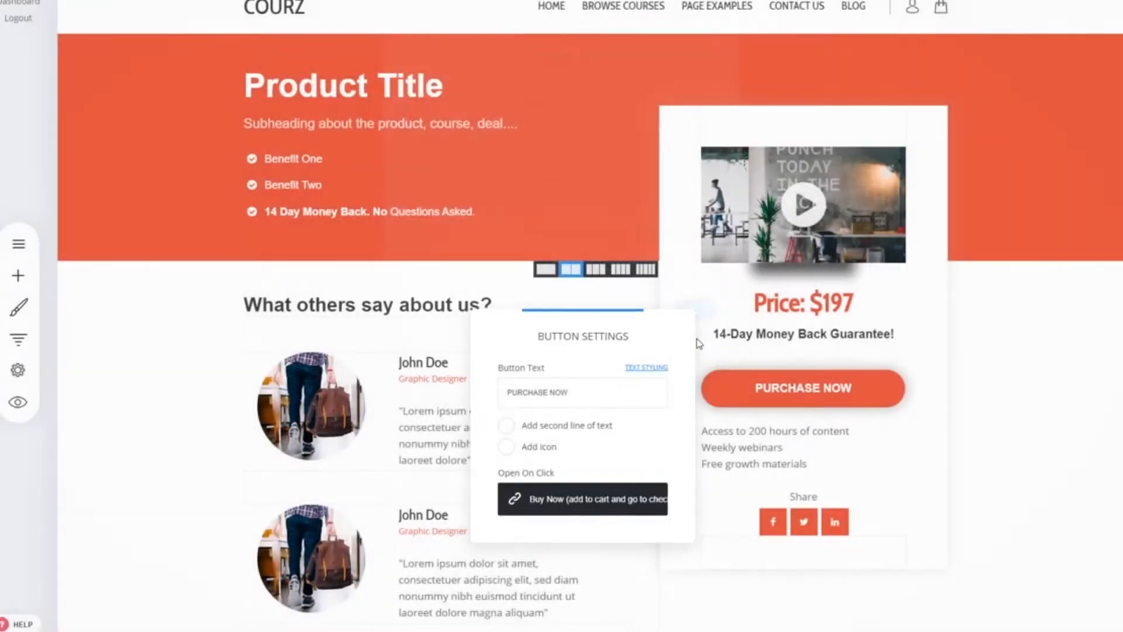
pyautogui.click(1043, 454)
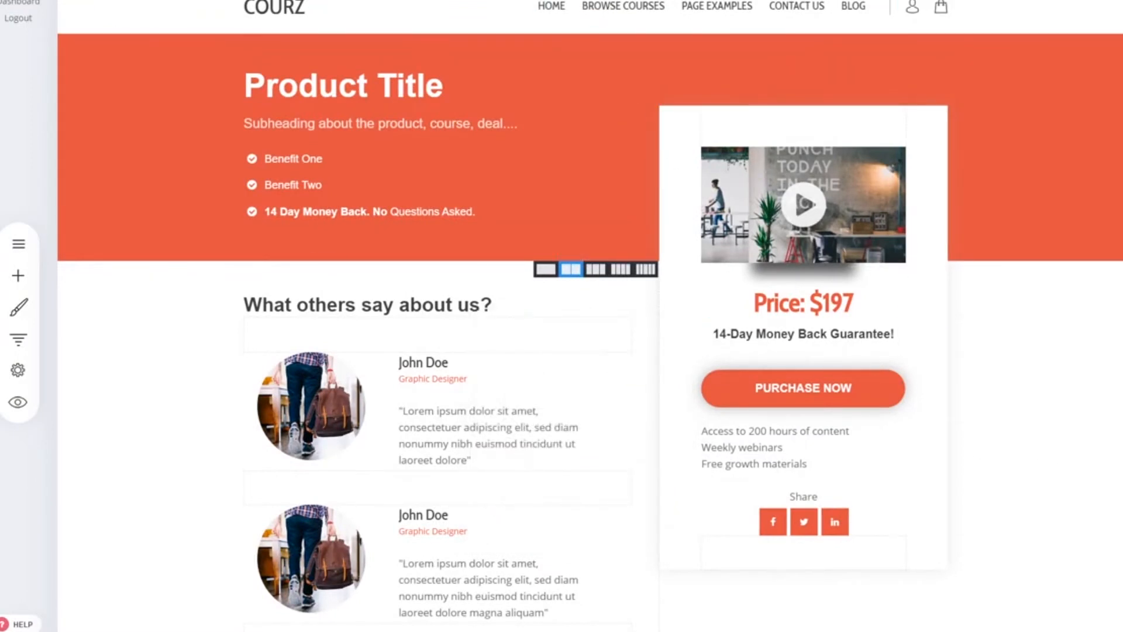
# - Preview the site, buy via Purchase Now, and verify Web Design at $45 in checkout and the cart
pyautogui.scroll(-4, 994, 346)
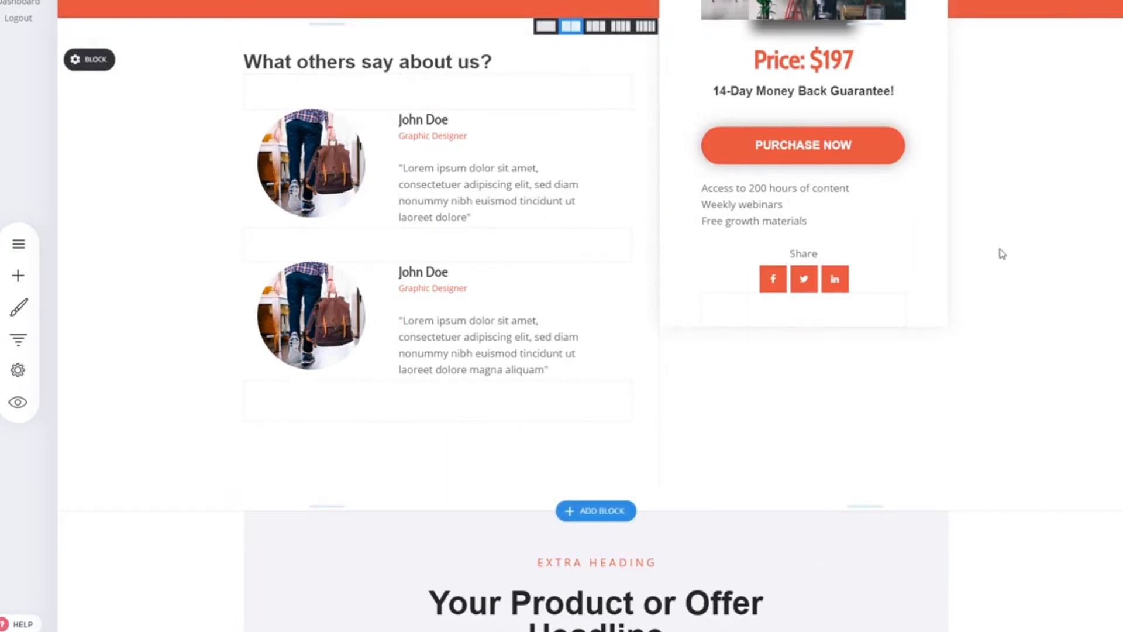
pyautogui.scroll(4, 1002, 254)
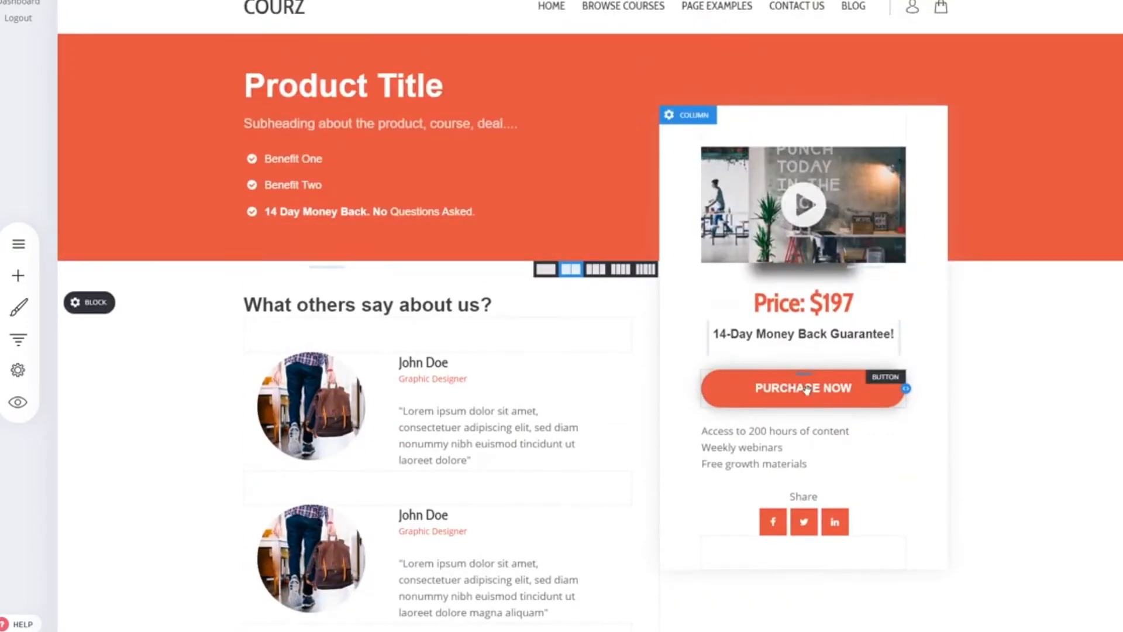
pyautogui.scroll(-6, 806, 389)
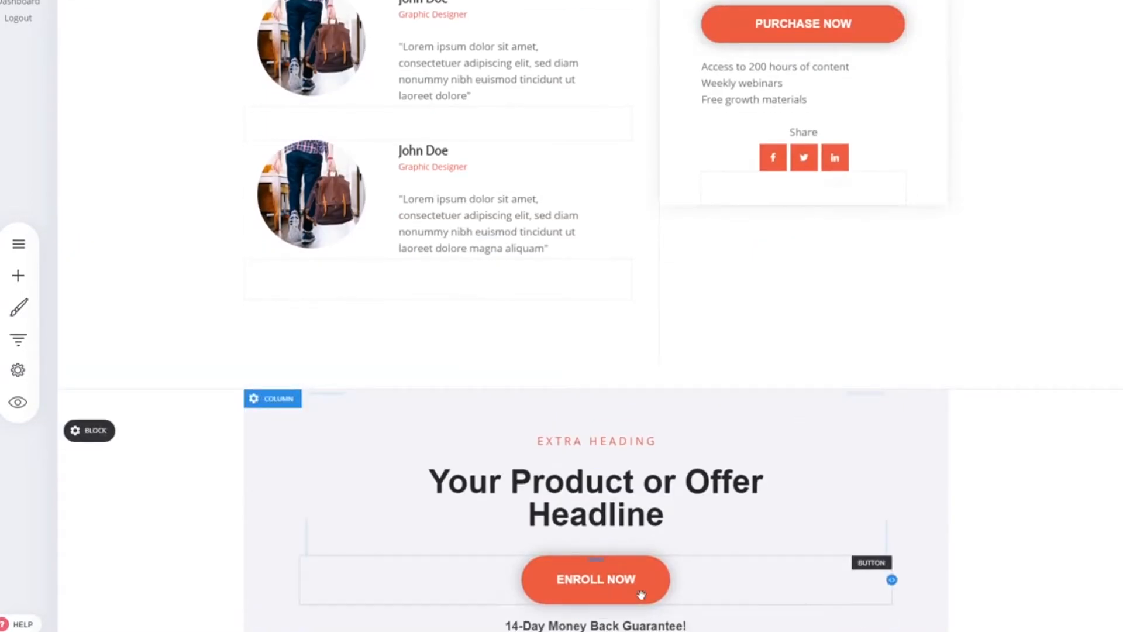
pyautogui.scroll(6, 875, 444)
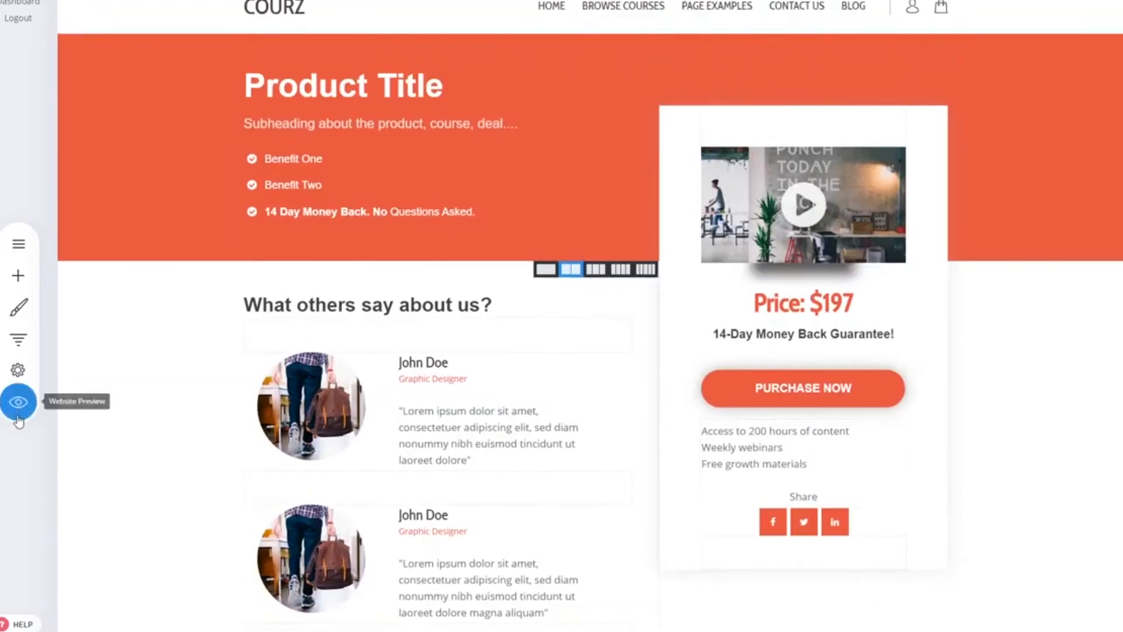
pyautogui.click(21, 414)
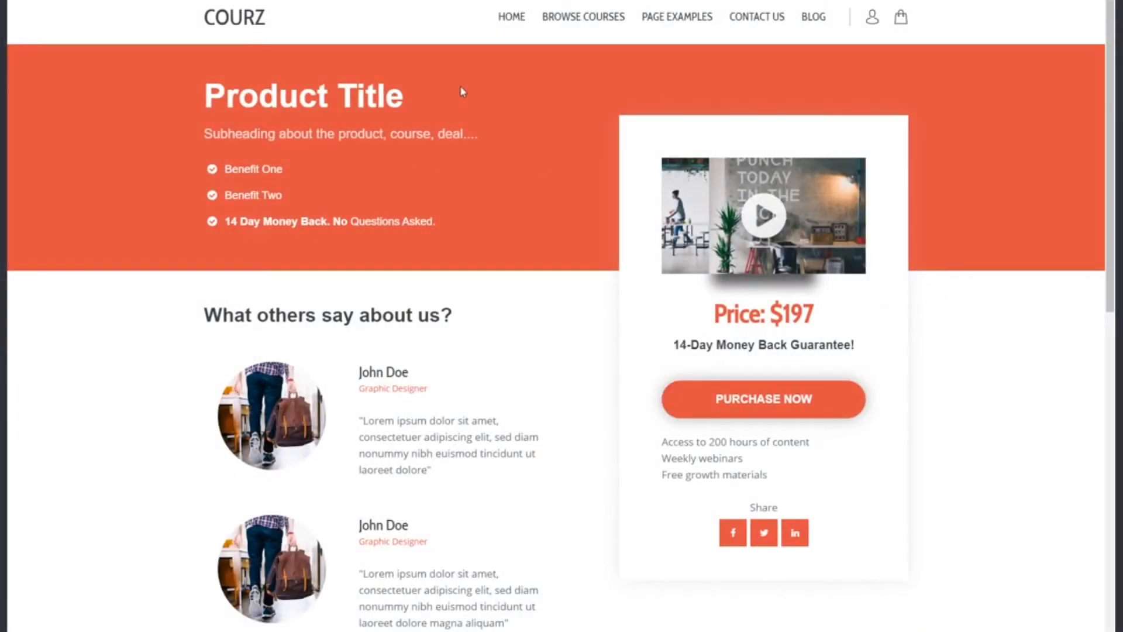
pyautogui.click(776, 409)
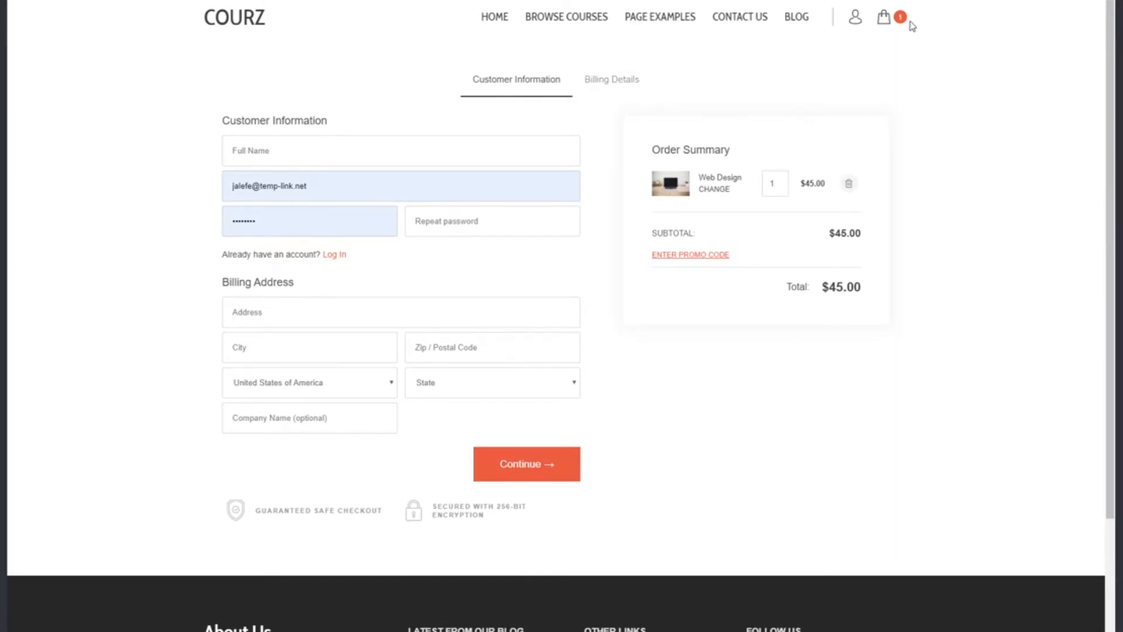
pyautogui.click(501, 22)
pyautogui.moveTo(895, 26)
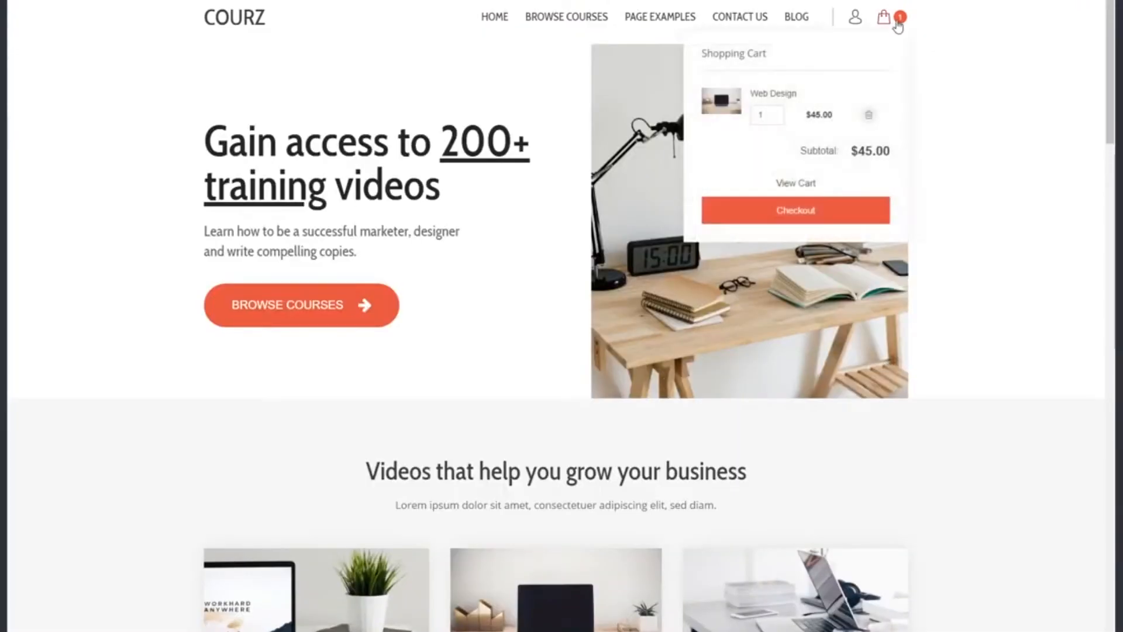
pyautogui.click(810, 211)
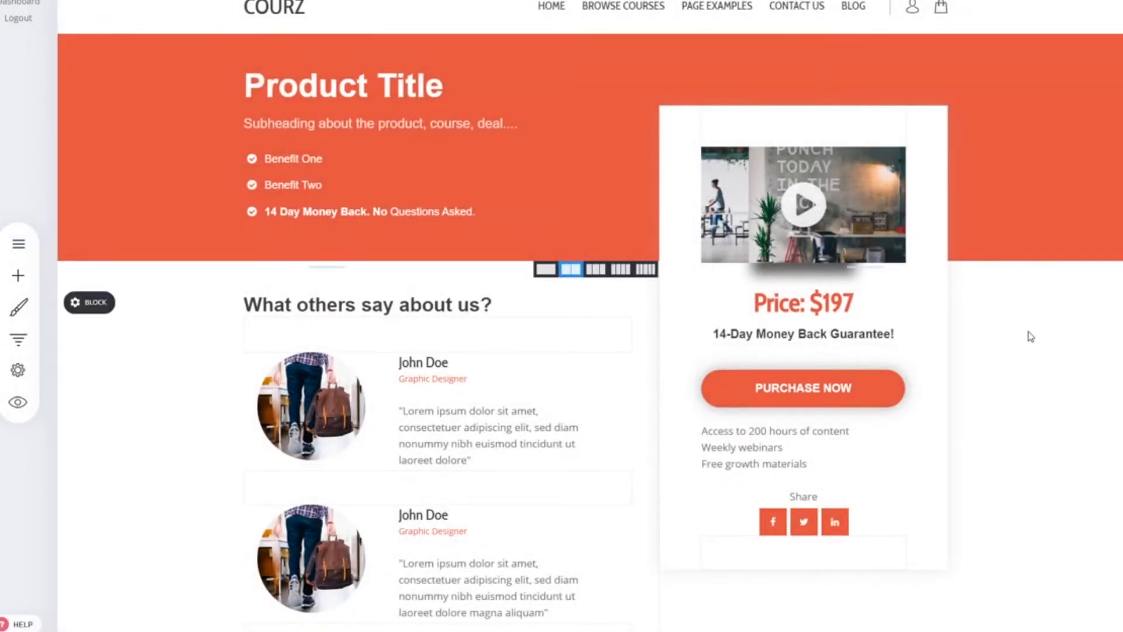
# - Switch to the Custom Course Checkout page from the Pages list and preview it live
pyautogui.click(23, 246)
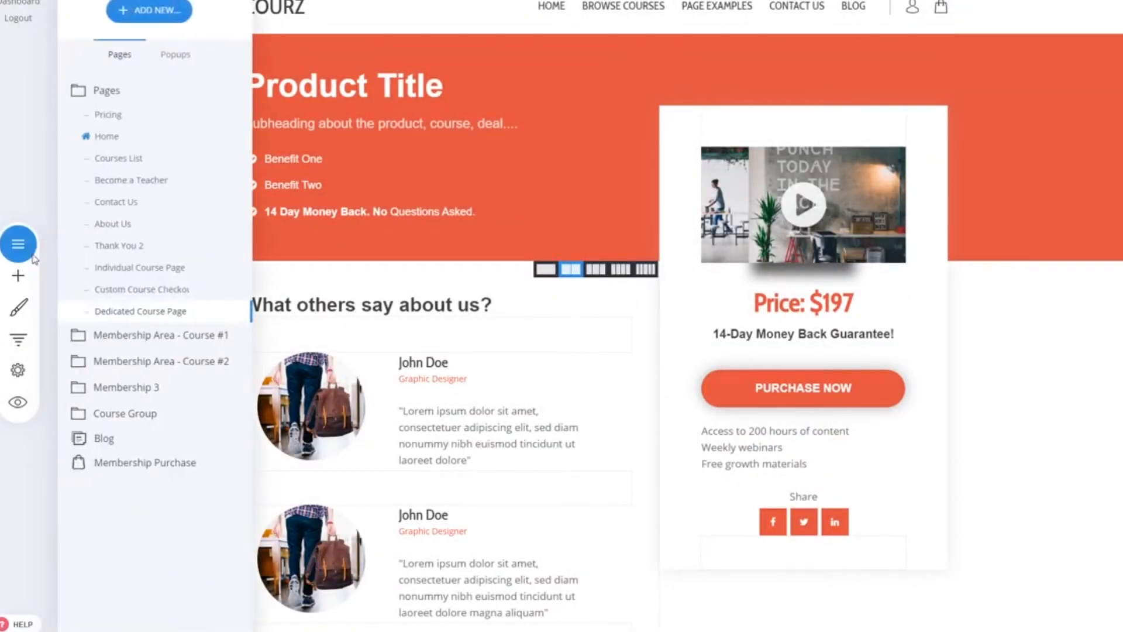
pyautogui.click(183, 305)
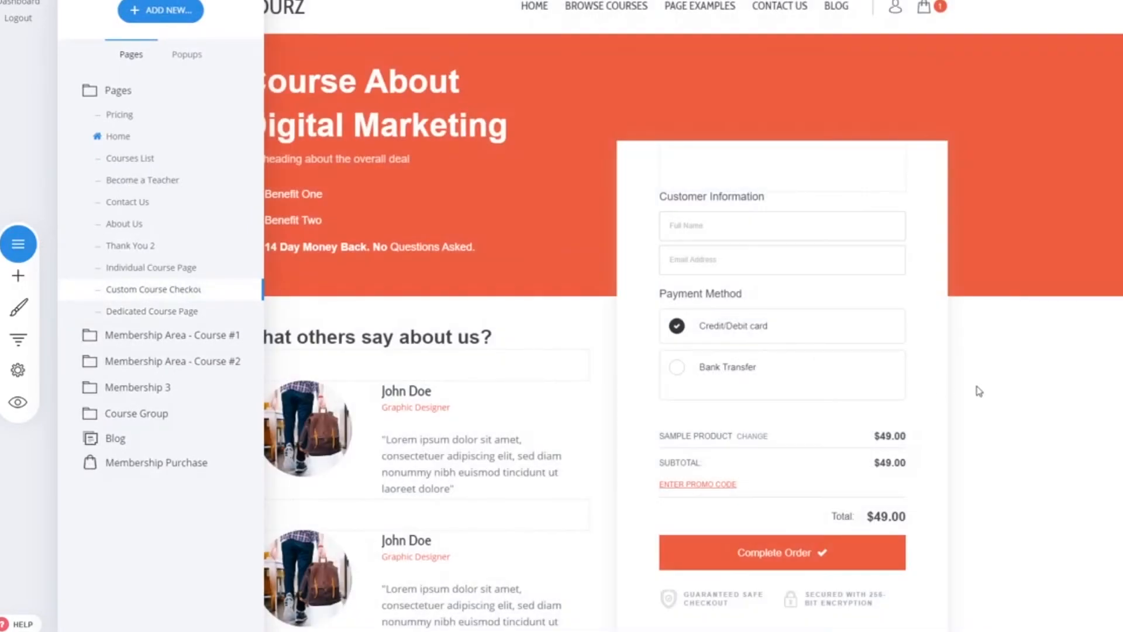
pyautogui.click(978, 386)
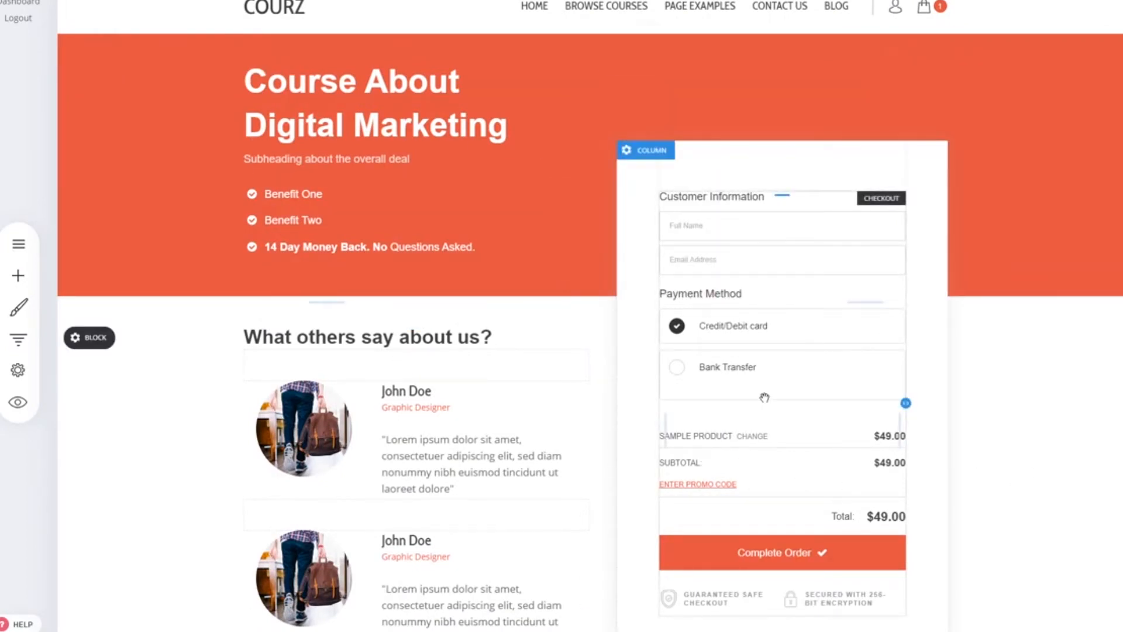
pyautogui.click(18, 400)
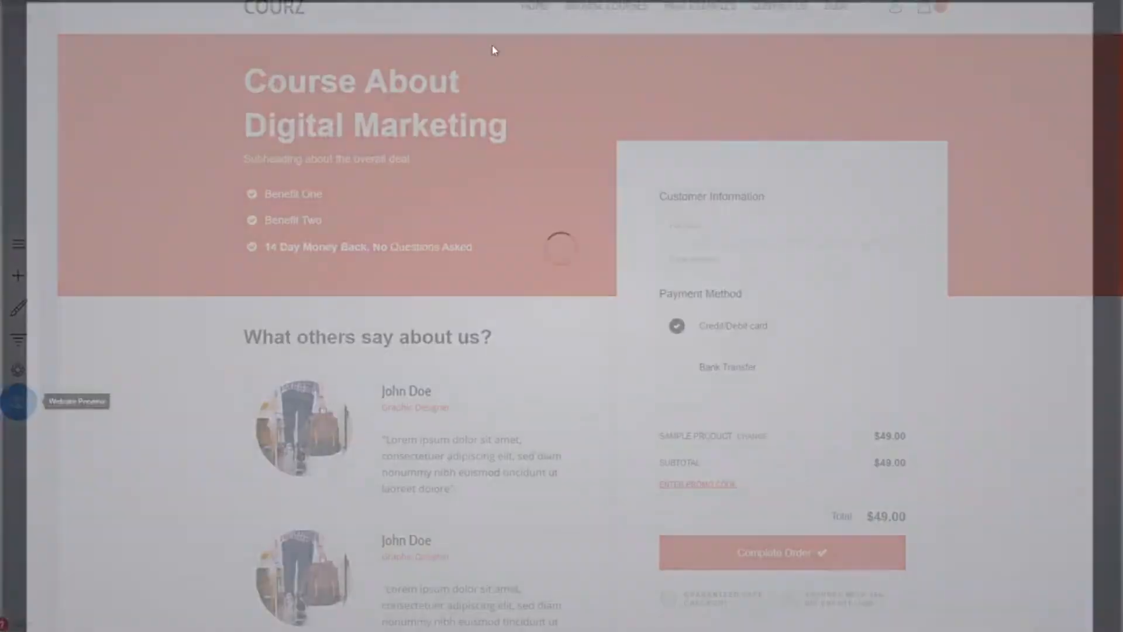
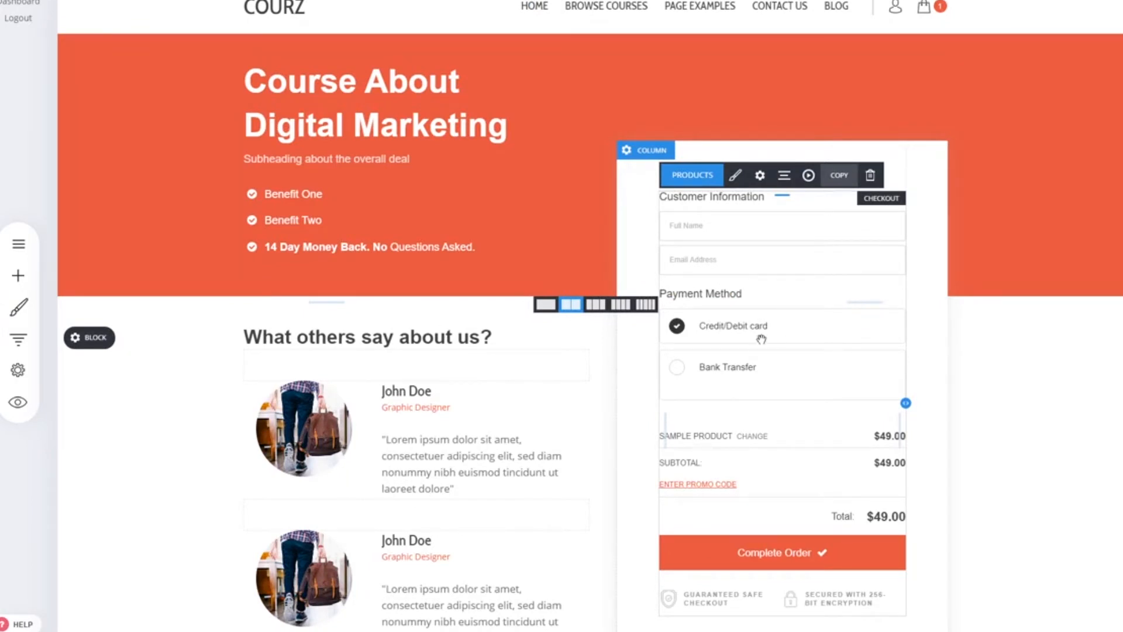
# - Make Web Design the checkout's only main product, bringing the order total to $45.00
pyautogui.click(693, 175)
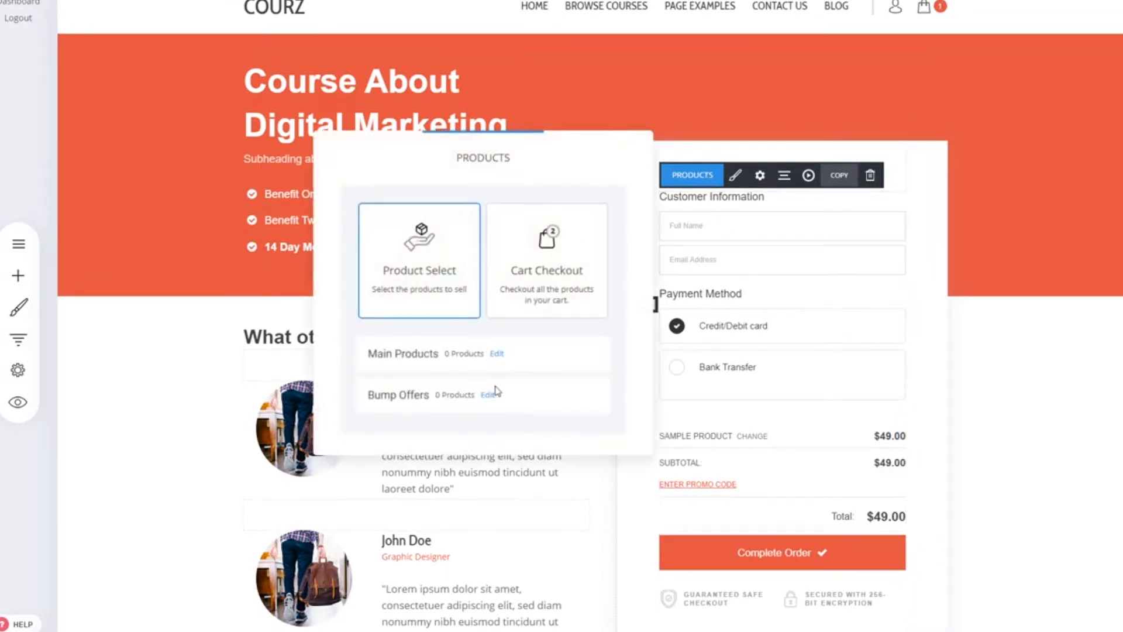
pyautogui.click(497, 355)
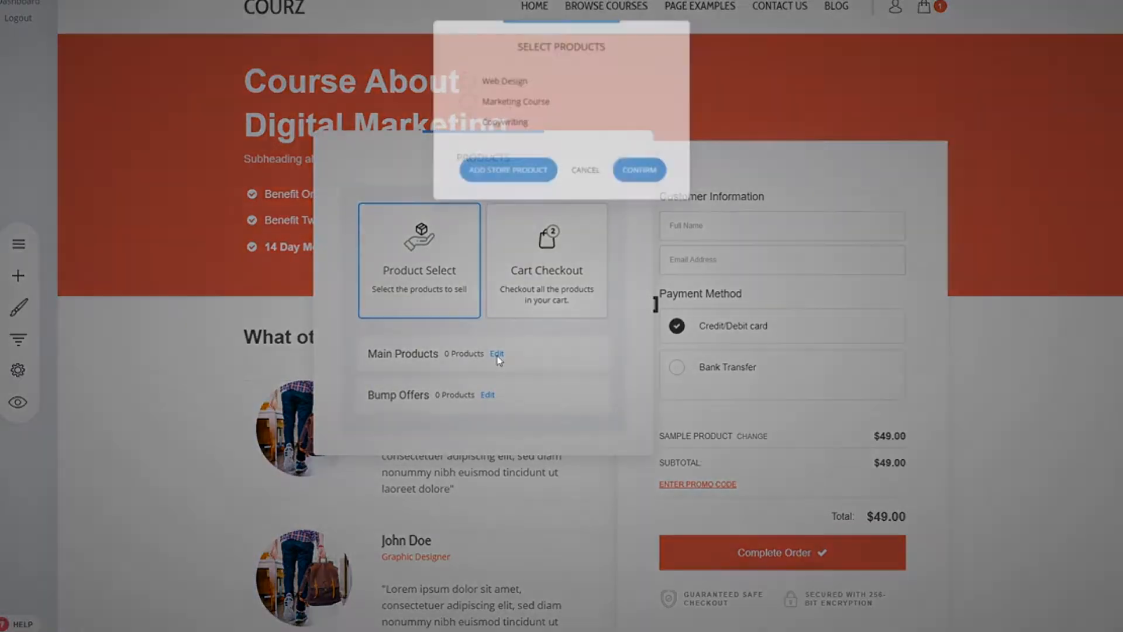
pyautogui.click(587, 173)
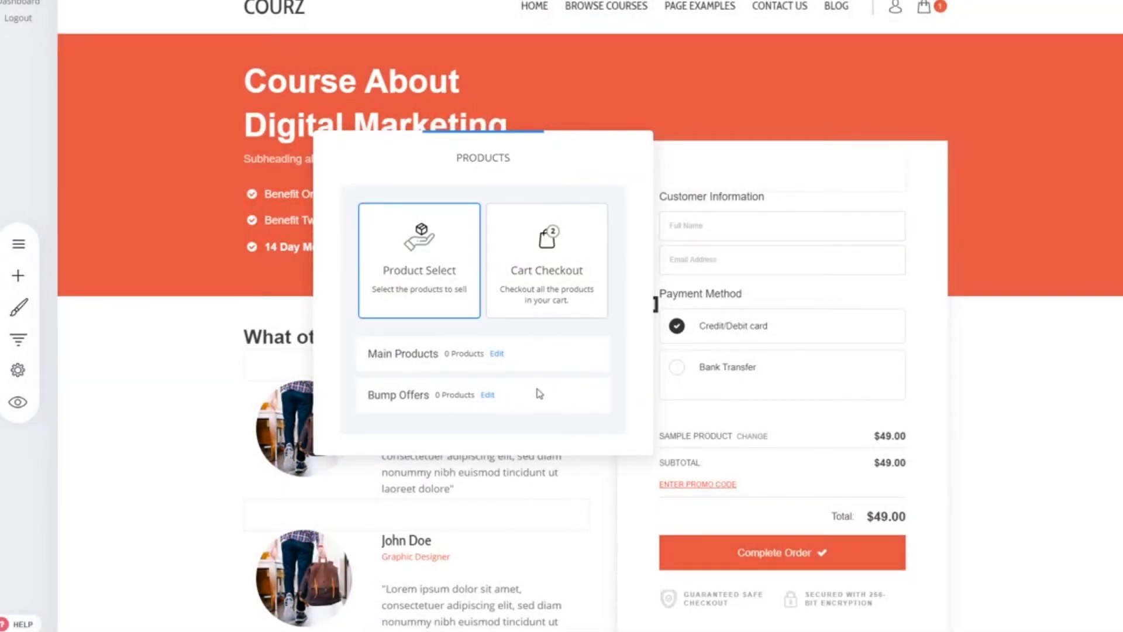
pyautogui.click(496, 355)
pyautogui.click(509, 82)
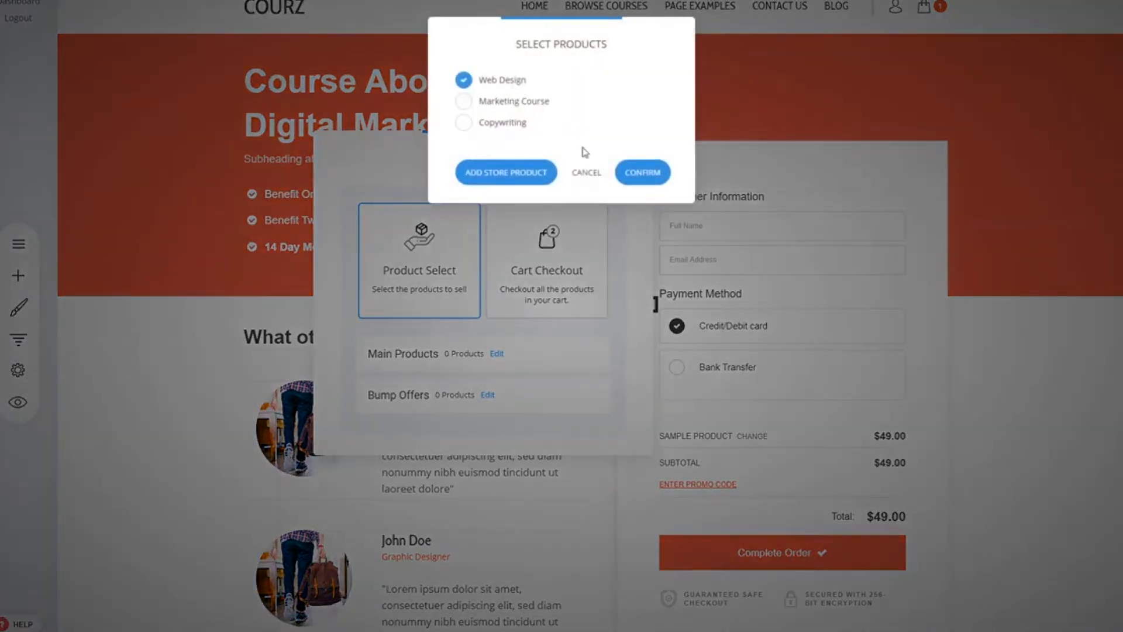
pyautogui.click(641, 174)
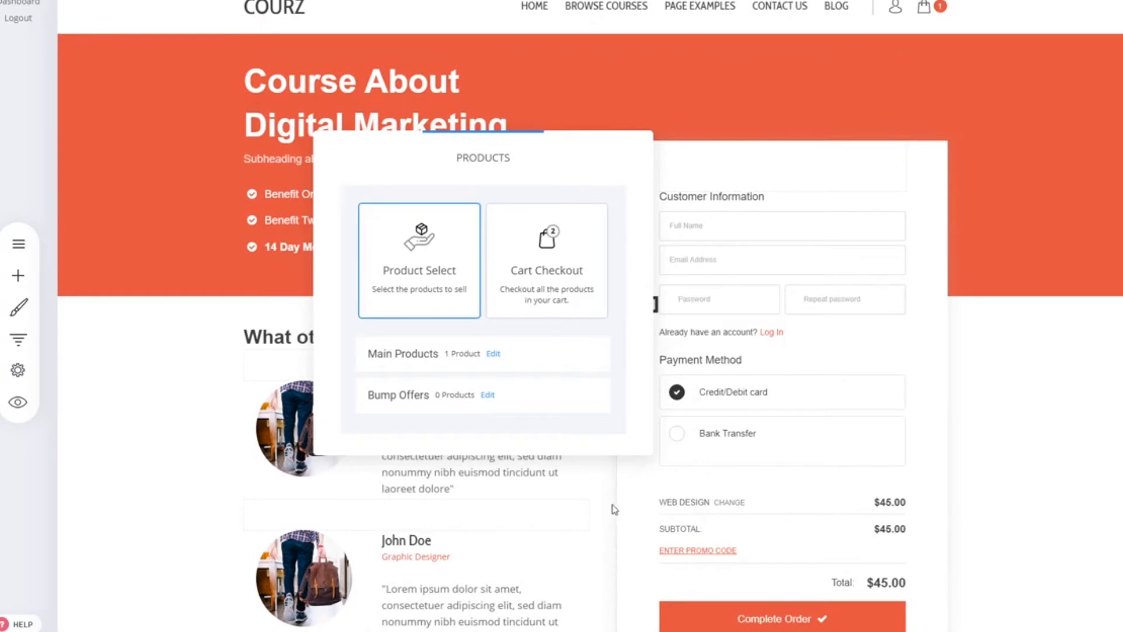
pyautogui.click(487, 395)
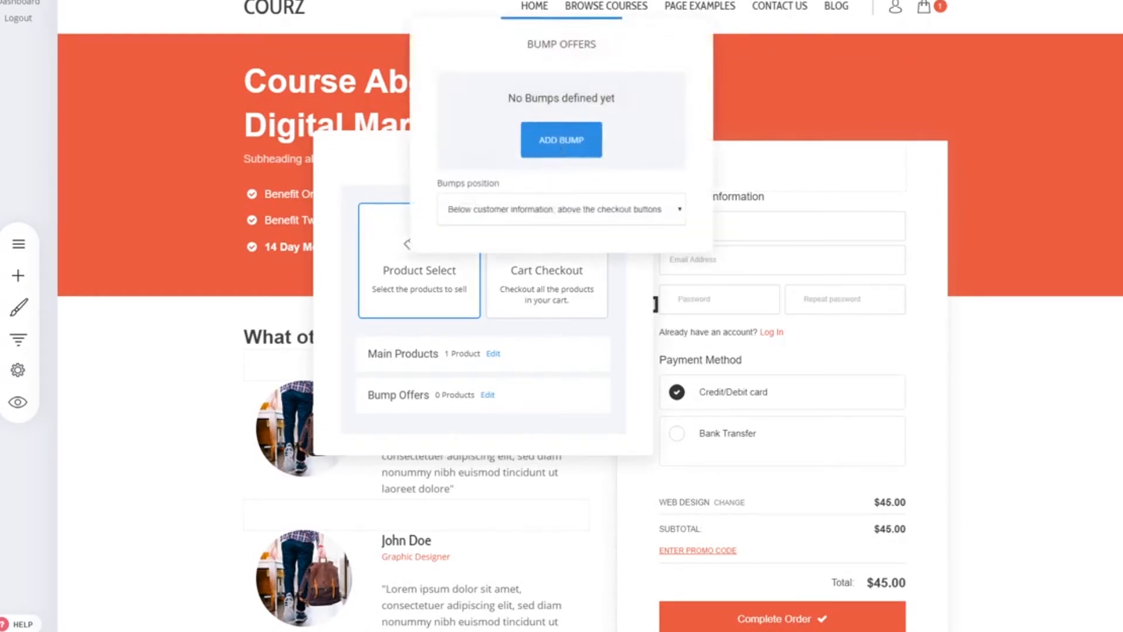
# - Add a Copywriting bump headed 'Yes, I want to write compelling texts', titled Copywriting Course, and save it
pyautogui.click(563, 153)
pyautogui.click(585, 94)
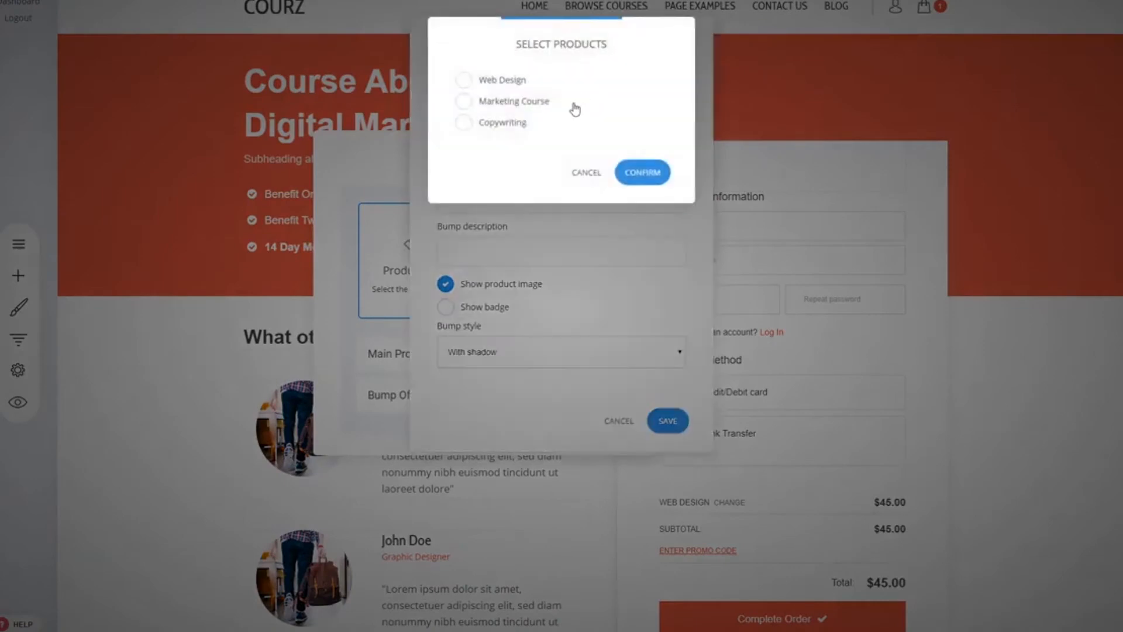
pyautogui.click(493, 124)
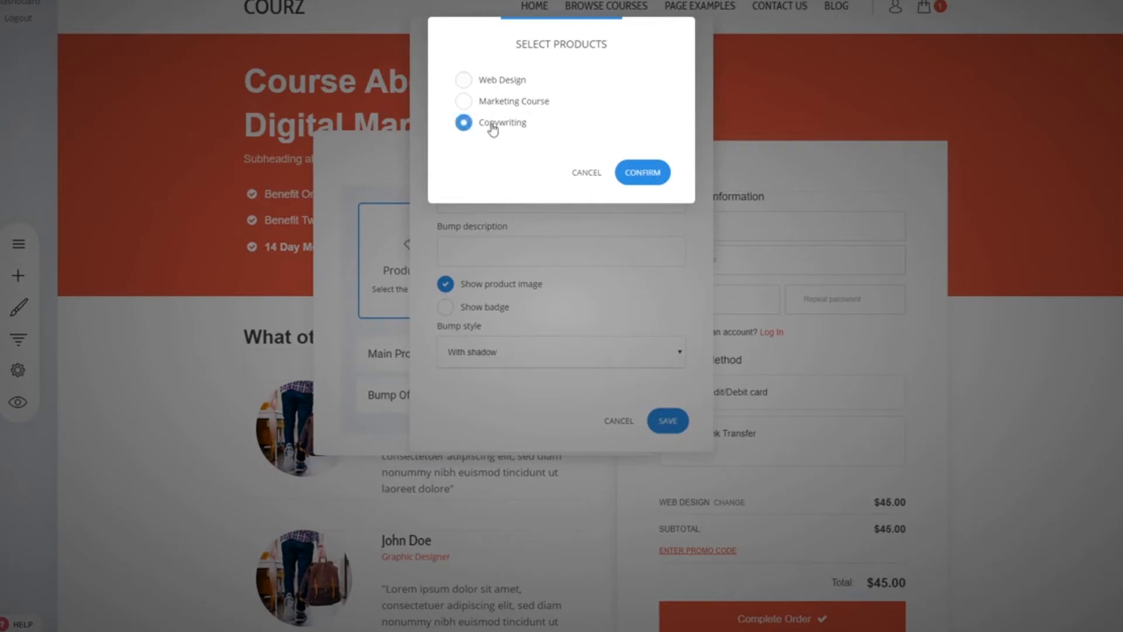
pyautogui.click(649, 173)
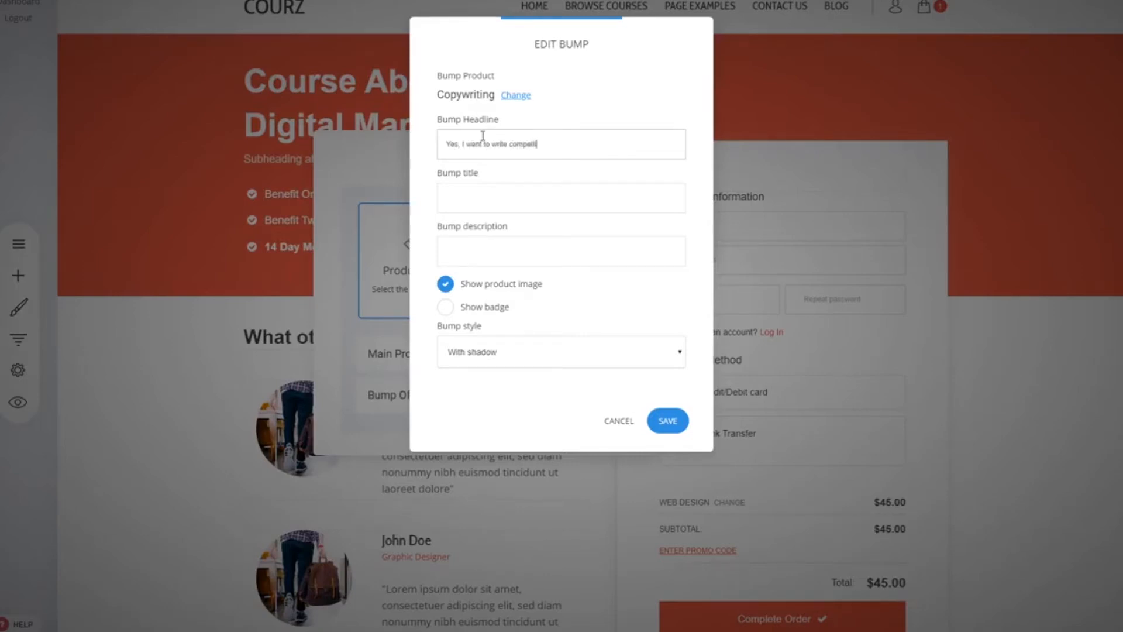
pyautogui.click(475, 194)
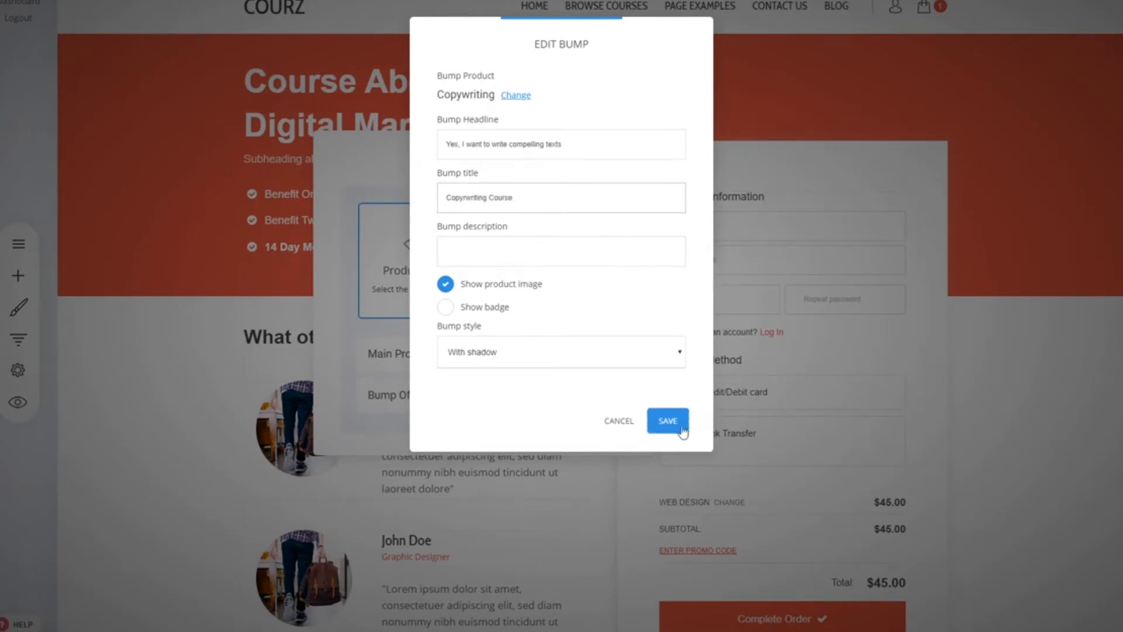
pyautogui.click(651, 425)
pyautogui.click(633, 338)
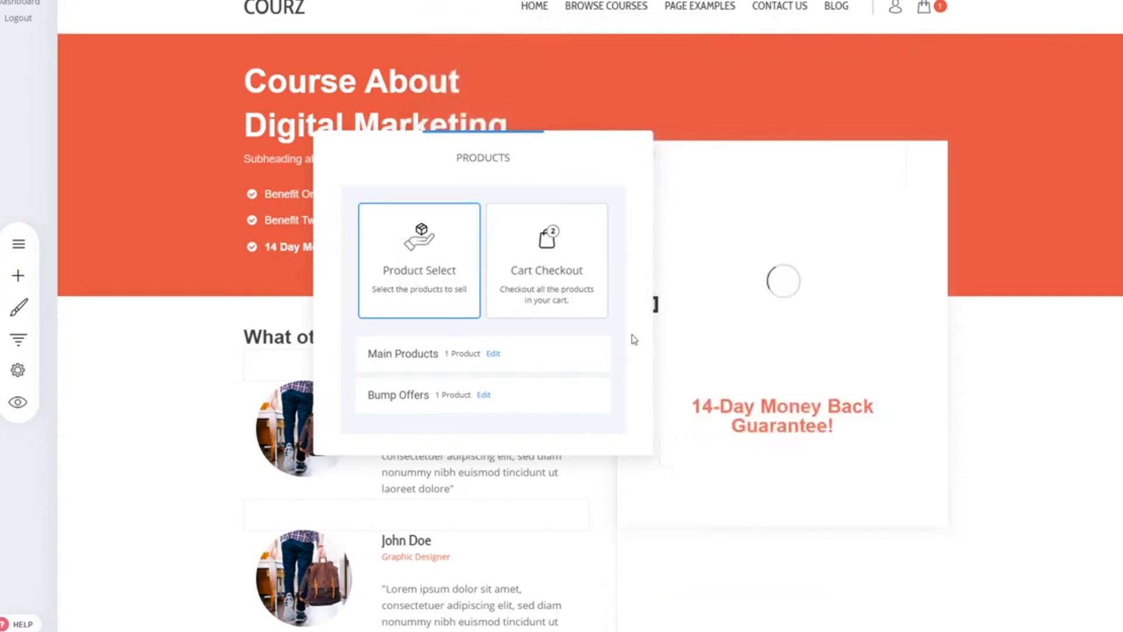
pyautogui.click(949, 414)
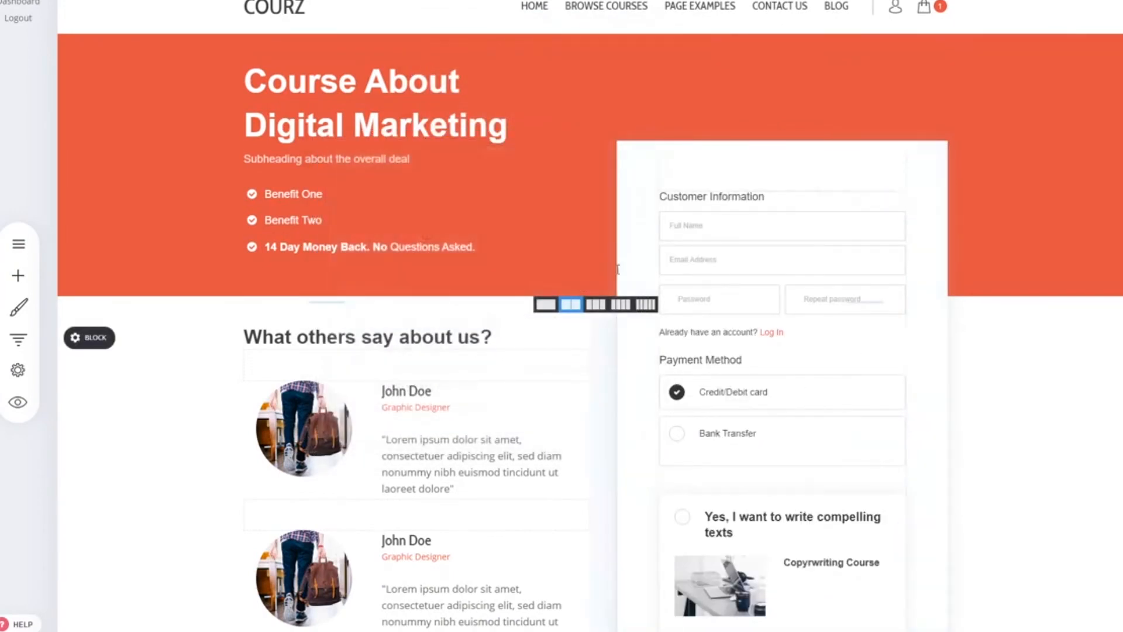
pyautogui.scroll(-1, 840, 274)
pyautogui.scroll(-3, 840, 275)
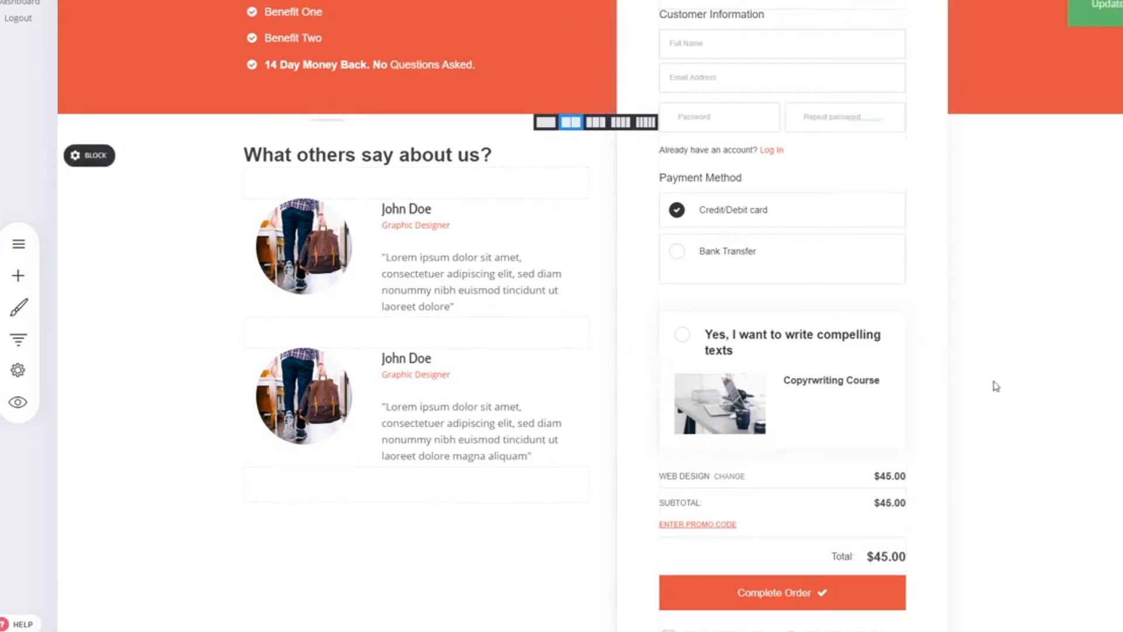
pyautogui.scroll(3, 1037, 376)
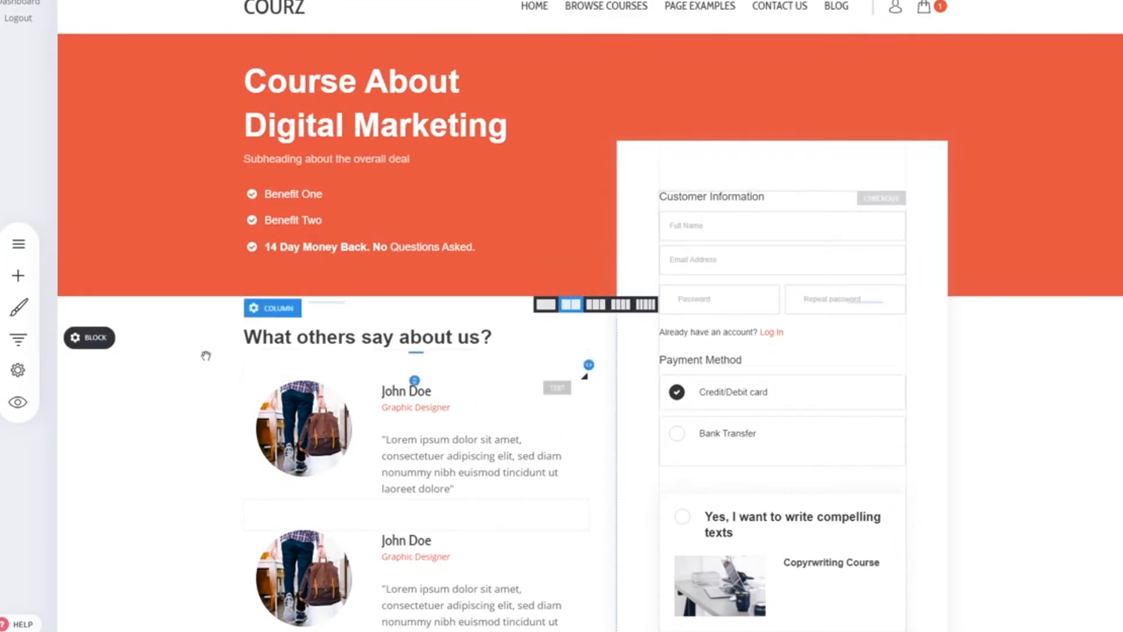
# - Set the checkout's after-purchase thank you page link to the Thank You 2 page
pyautogui.click(12, 245)
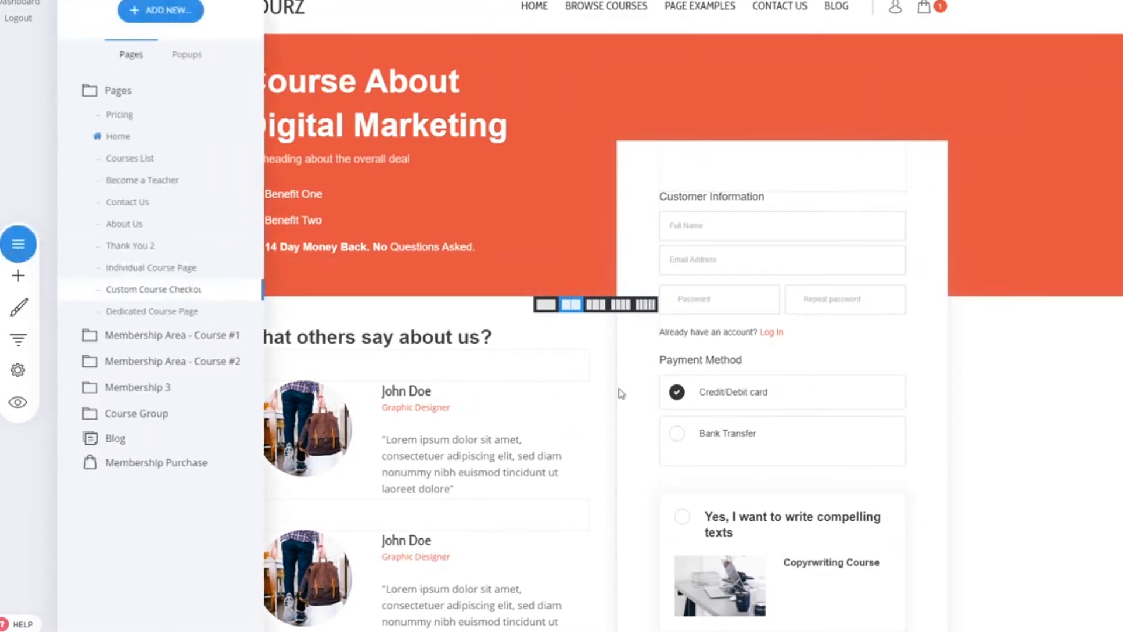
pyautogui.click(742, 416)
pyautogui.click(744, 286)
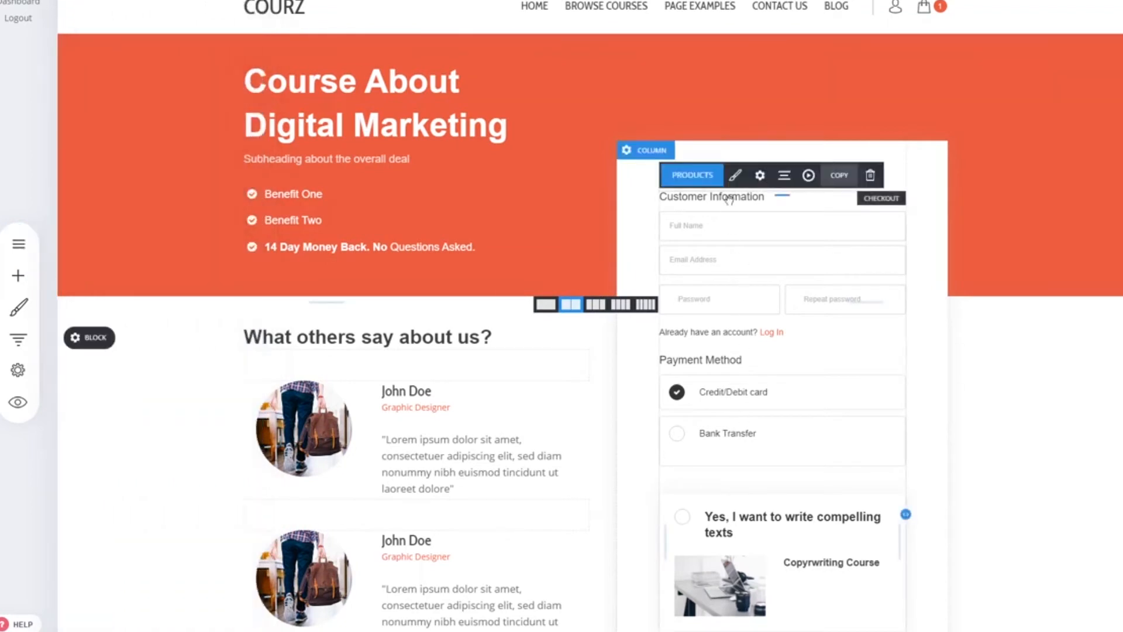
pyautogui.click(759, 176)
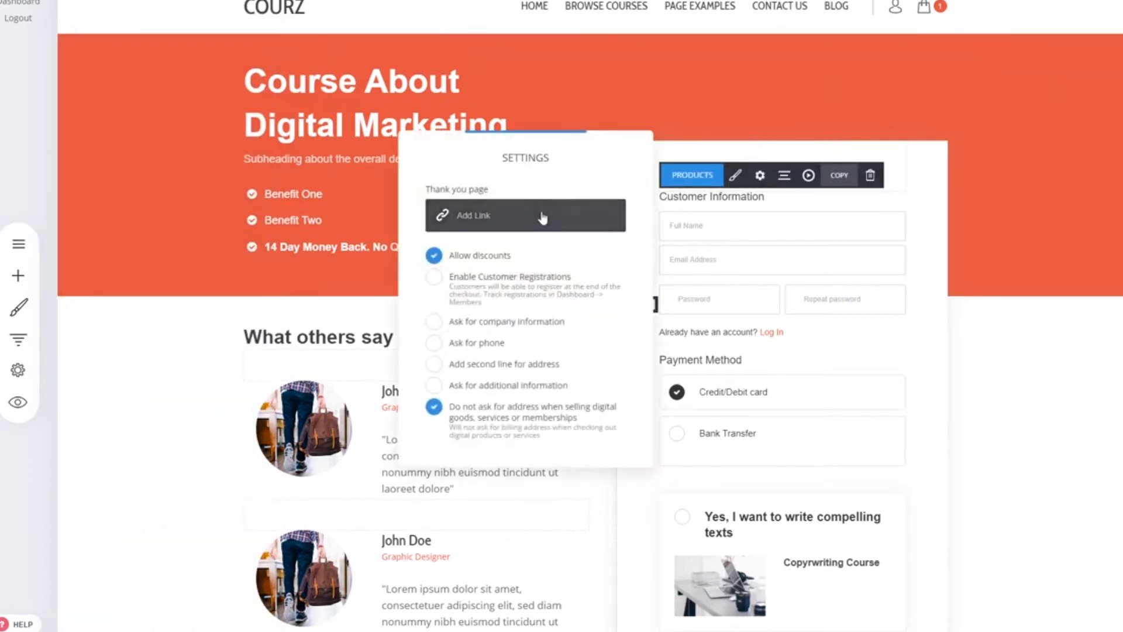
pyautogui.click(466, 217)
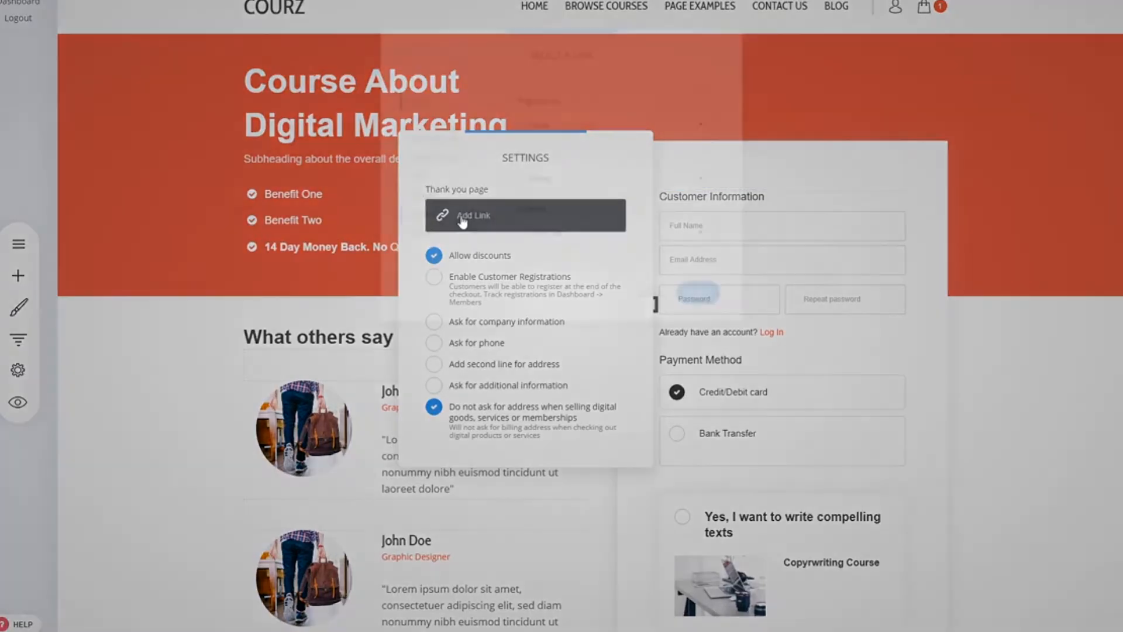
pyautogui.click(659, 304)
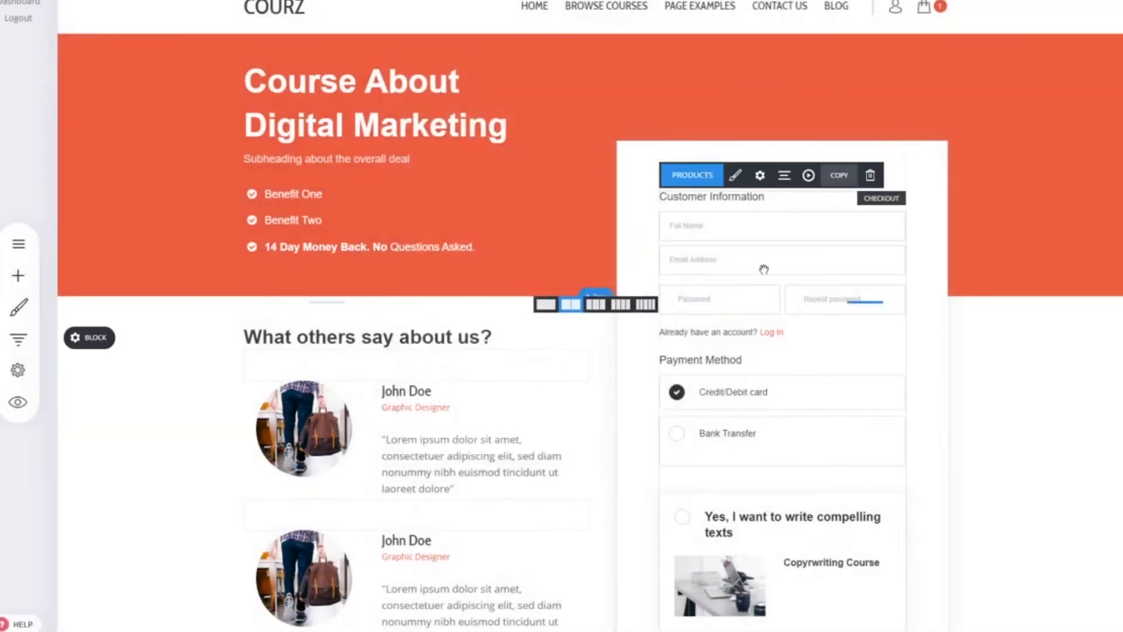
pyautogui.click(759, 176)
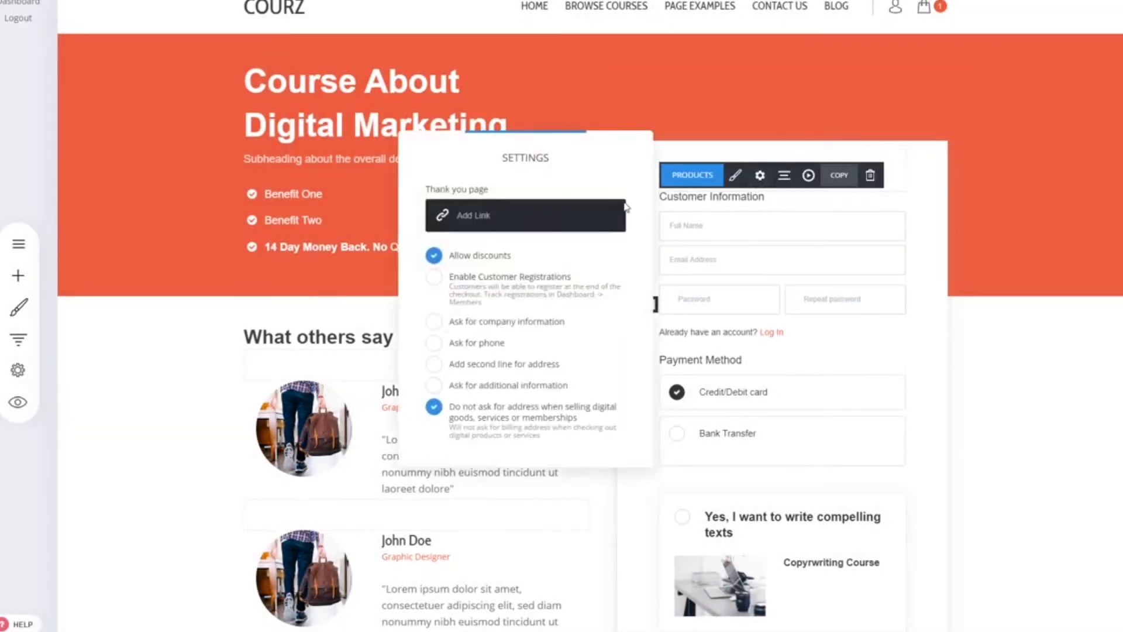
pyautogui.click(533, 212)
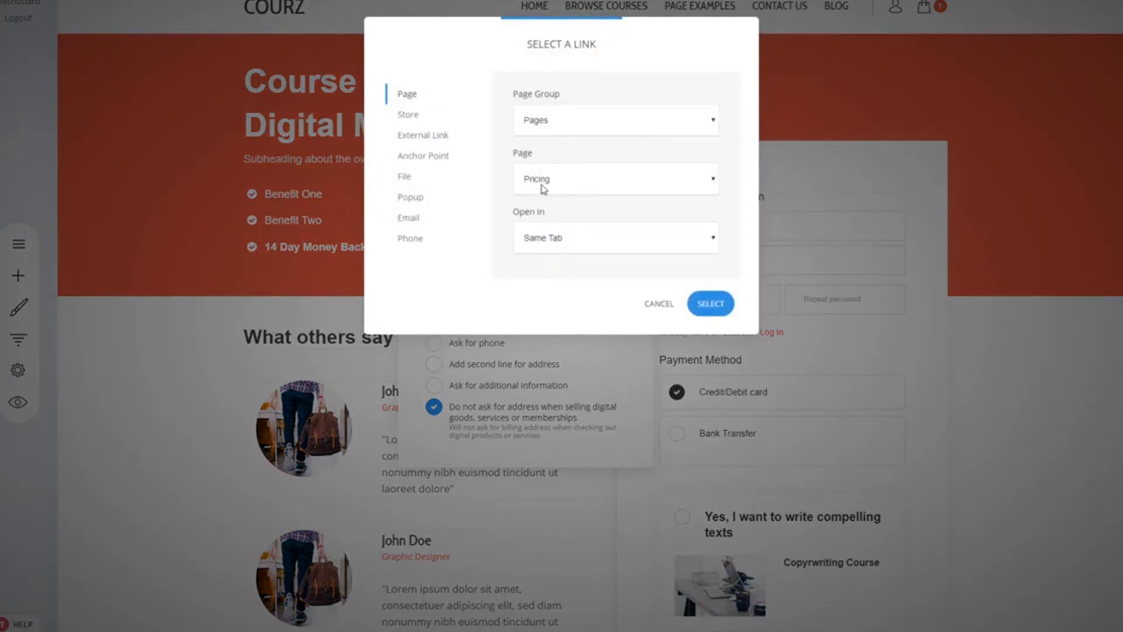
pyautogui.click(554, 153)
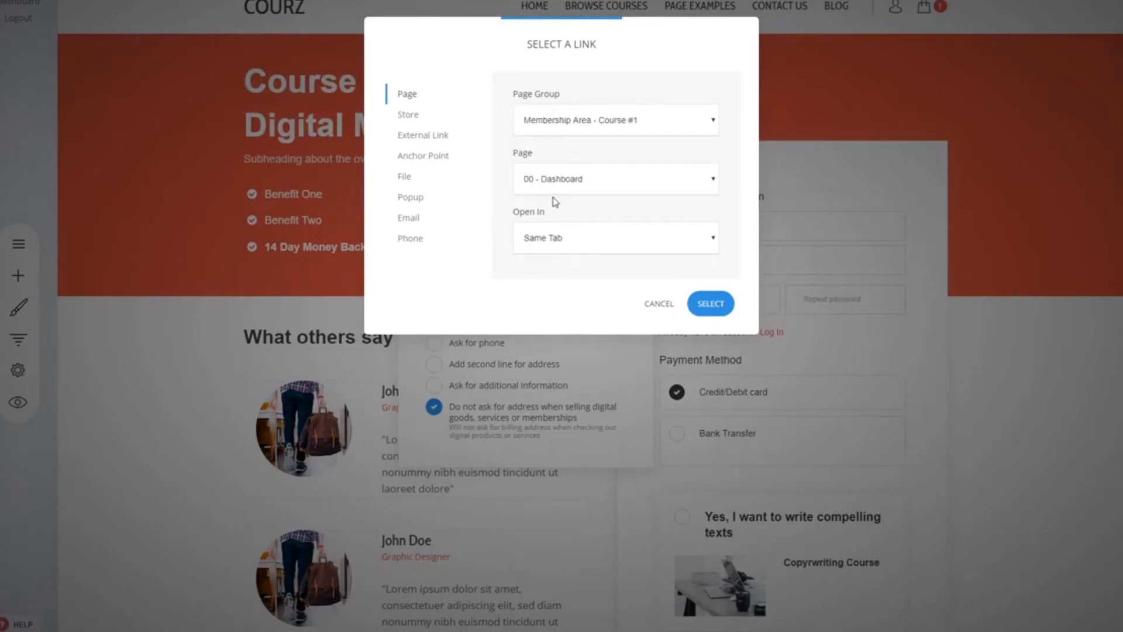
pyautogui.click(559, 147)
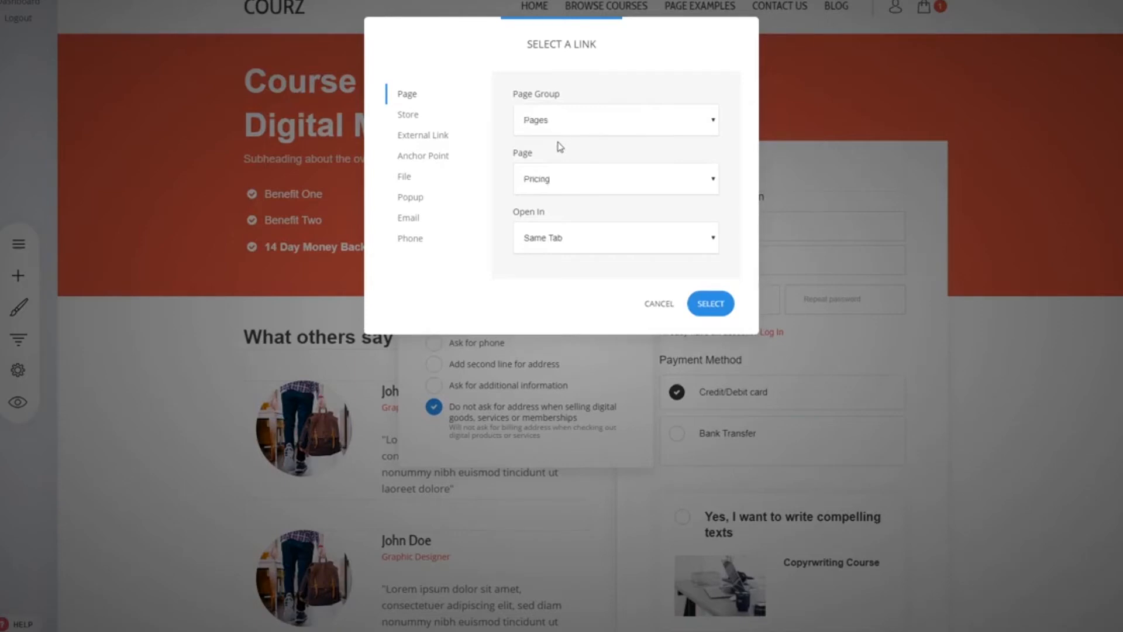
pyautogui.click(555, 267)
pyautogui.click(710, 304)
pyautogui.click(815, 358)
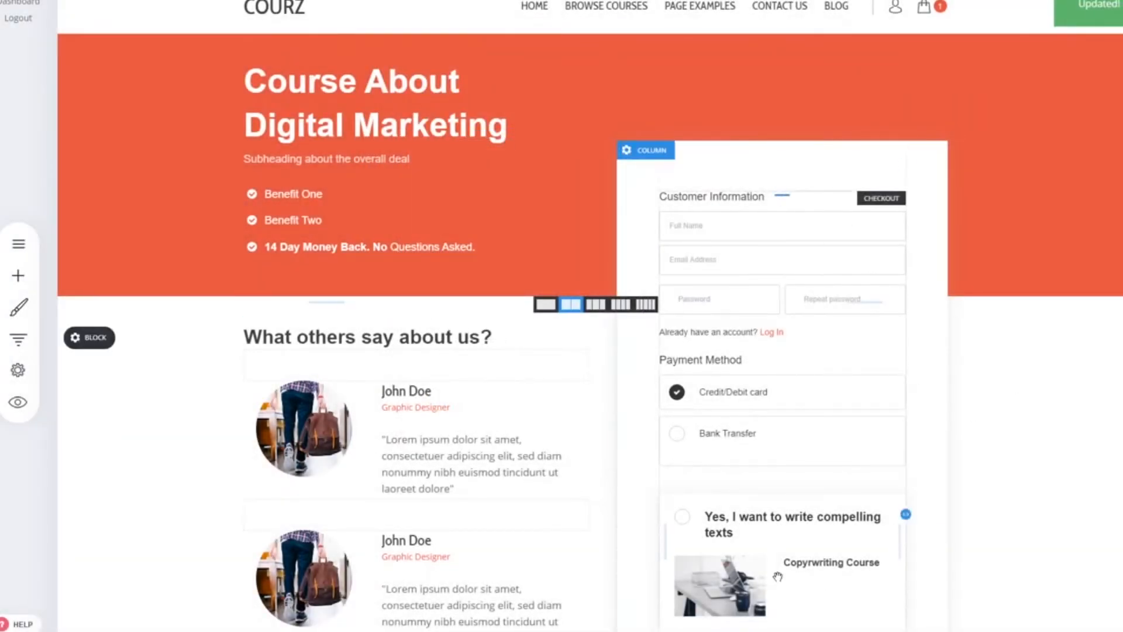
# - Browse the Thank You page templates in the add new page options
pyautogui.click(16, 248)
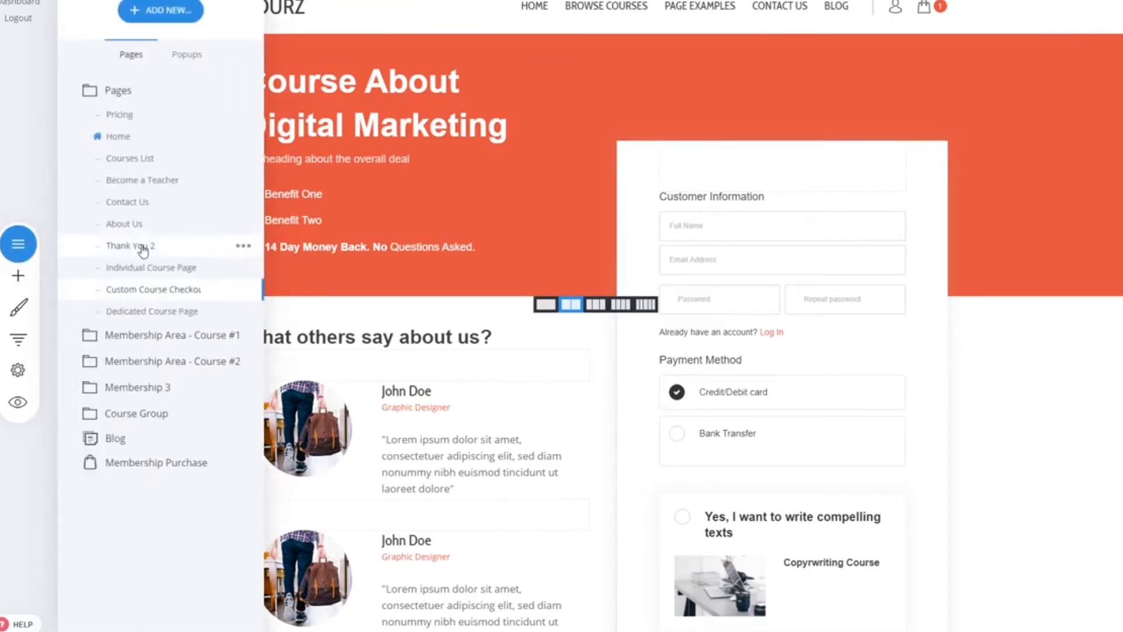
pyautogui.click(149, 9)
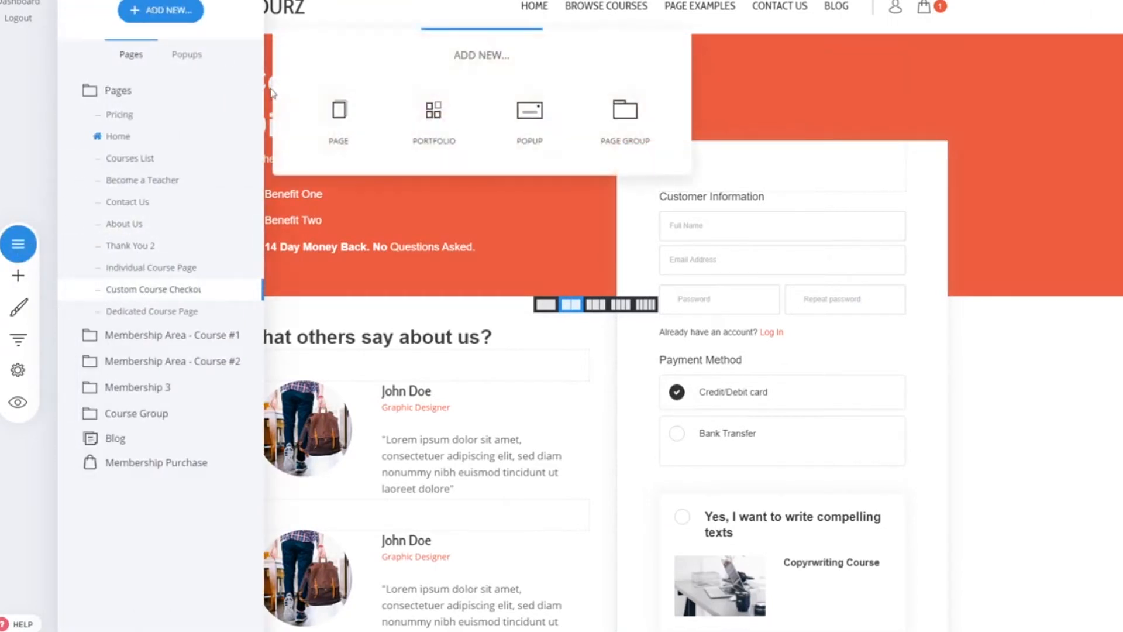
pyautogui.click(339, 116)
pyautogui.click(105, 163)
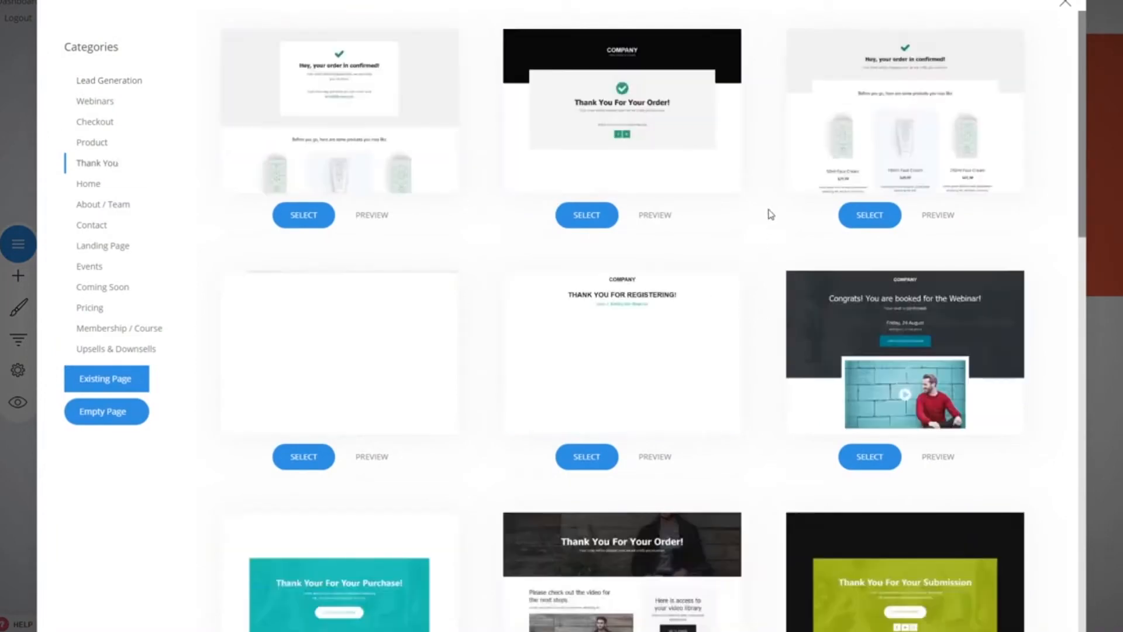
pyautogui.scroll(-1, 768, 213)
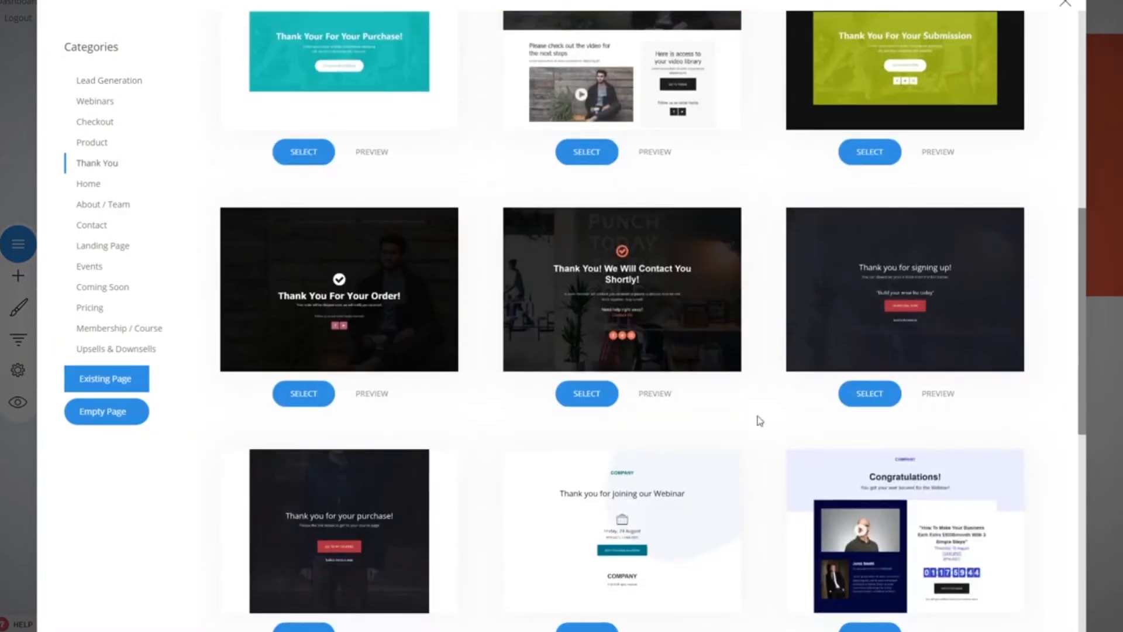
pyautogui.scroll(4, 397, 489)
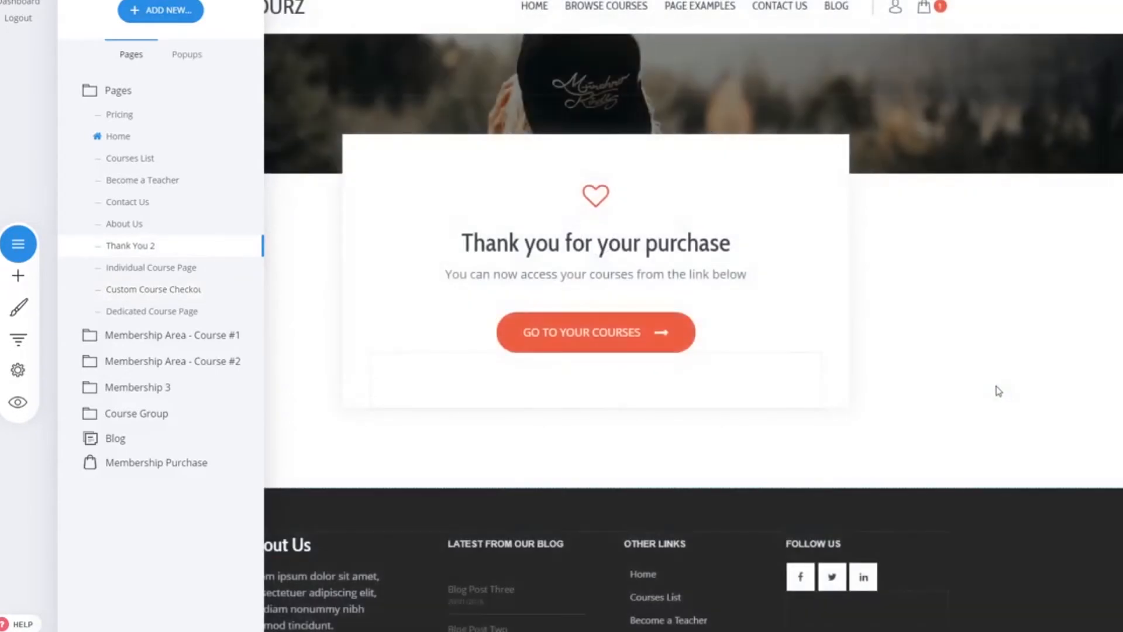
# - Link the Go To Your Courses button to Membership Area - Course #1's 00 - Dashboard page
pyautogui.click(663, 338)
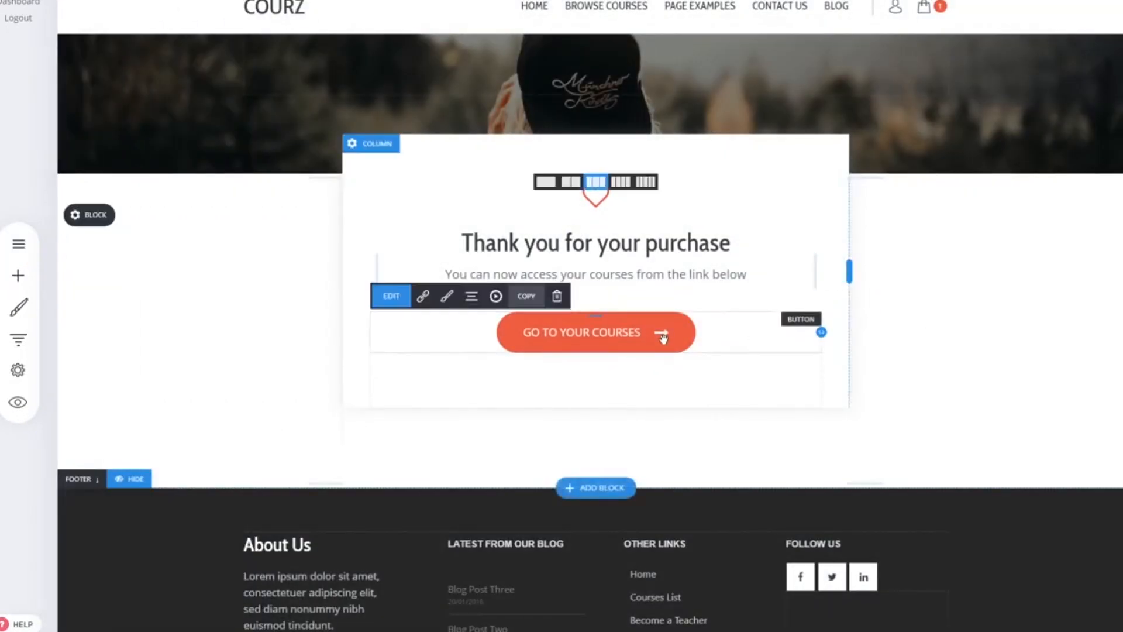
pyautogui.click(425, 296)
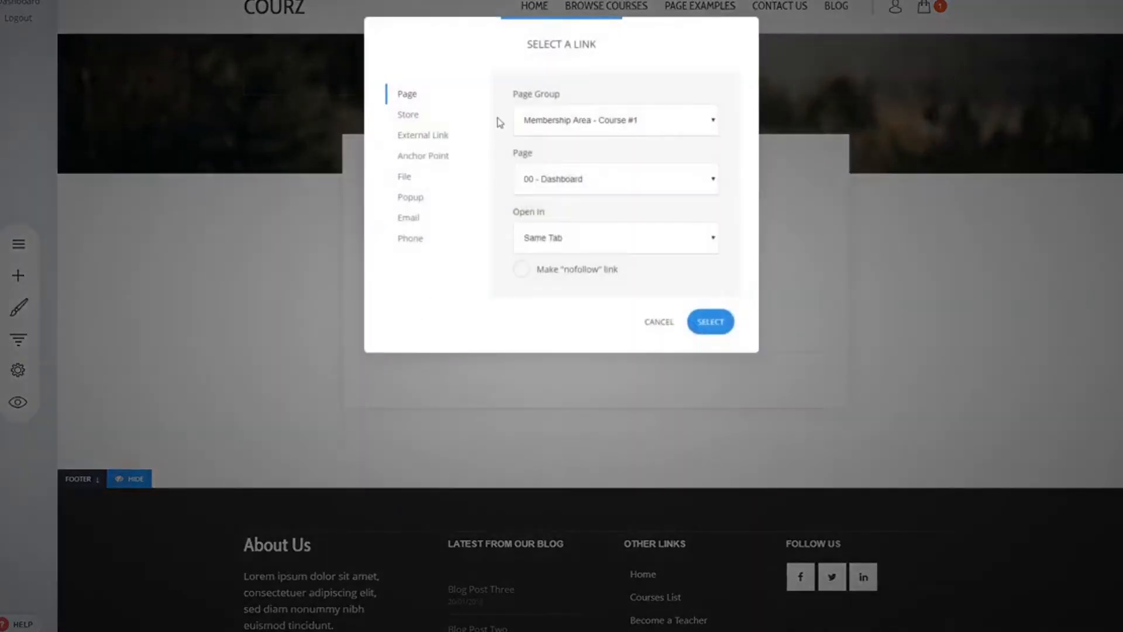
pyautogui.moveTo(540, 42); pyautogui.dragTo(872, 92)
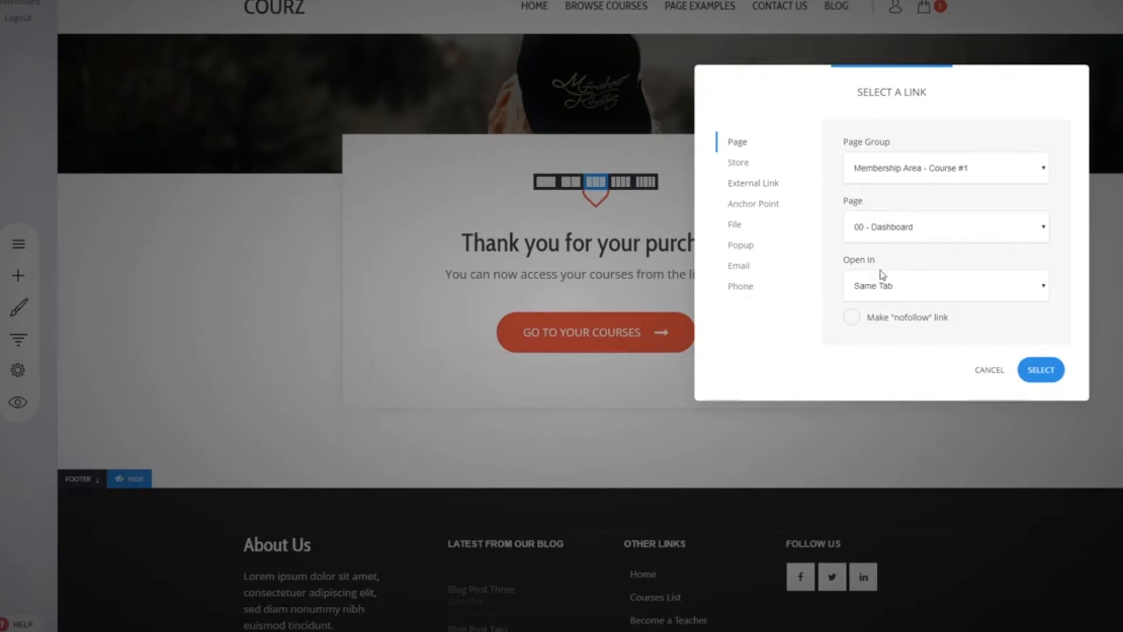
pyautogui.click(1040, 369)
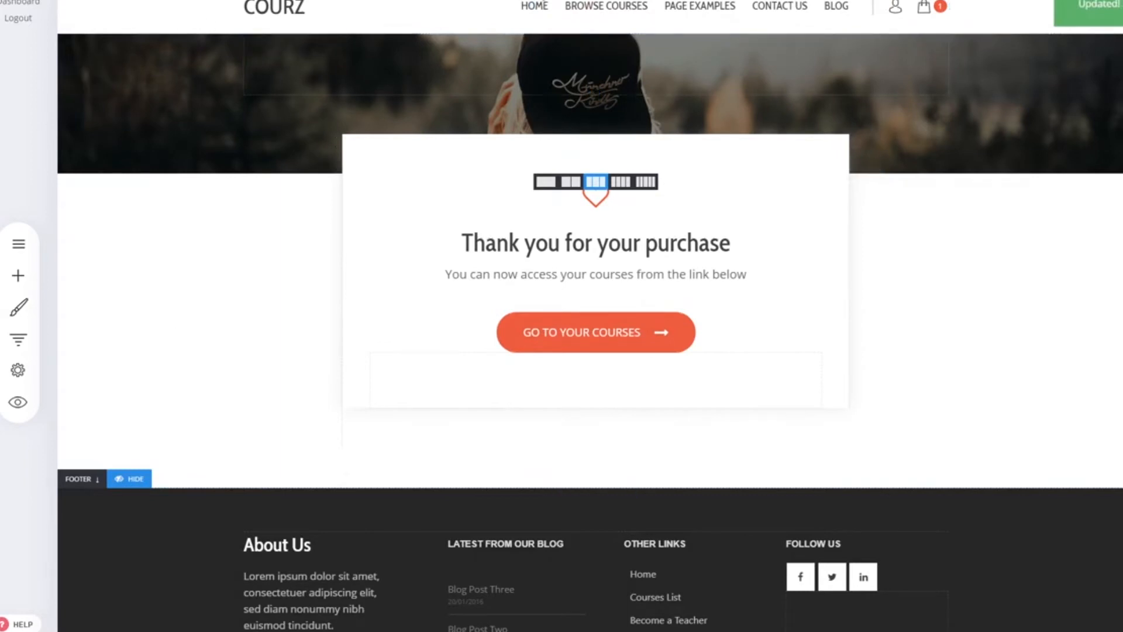
# - Preview the live site from the home page and start checkout for the Web Design course
pyautogui.click(540, 9)
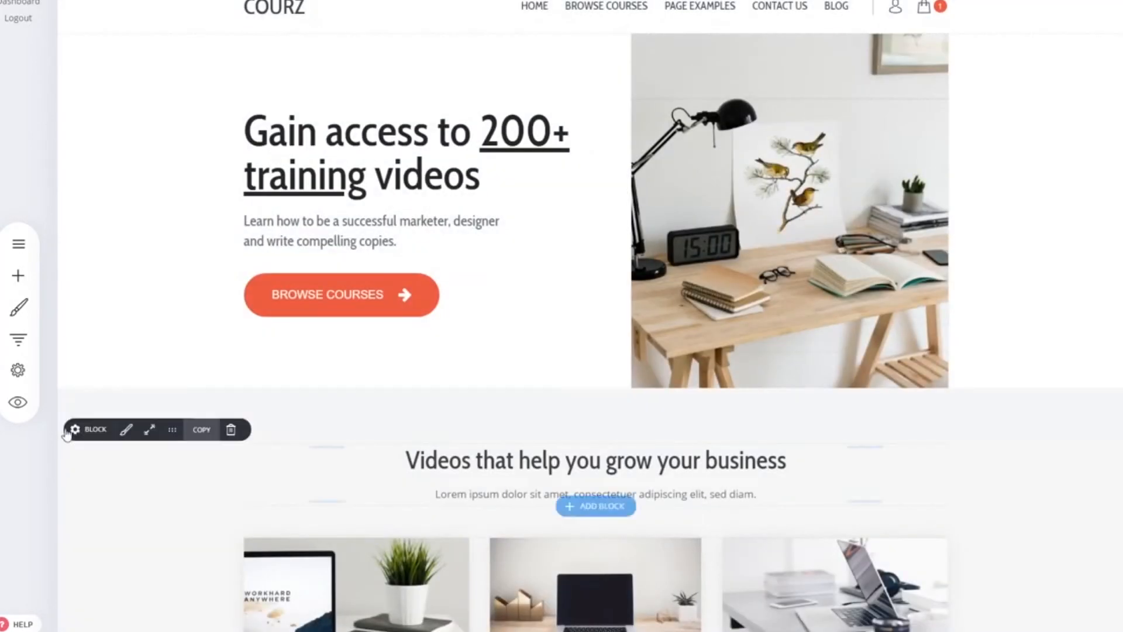
pyautogui.scroll(-5, 351, 388)
pyautogui.click(18, 402)
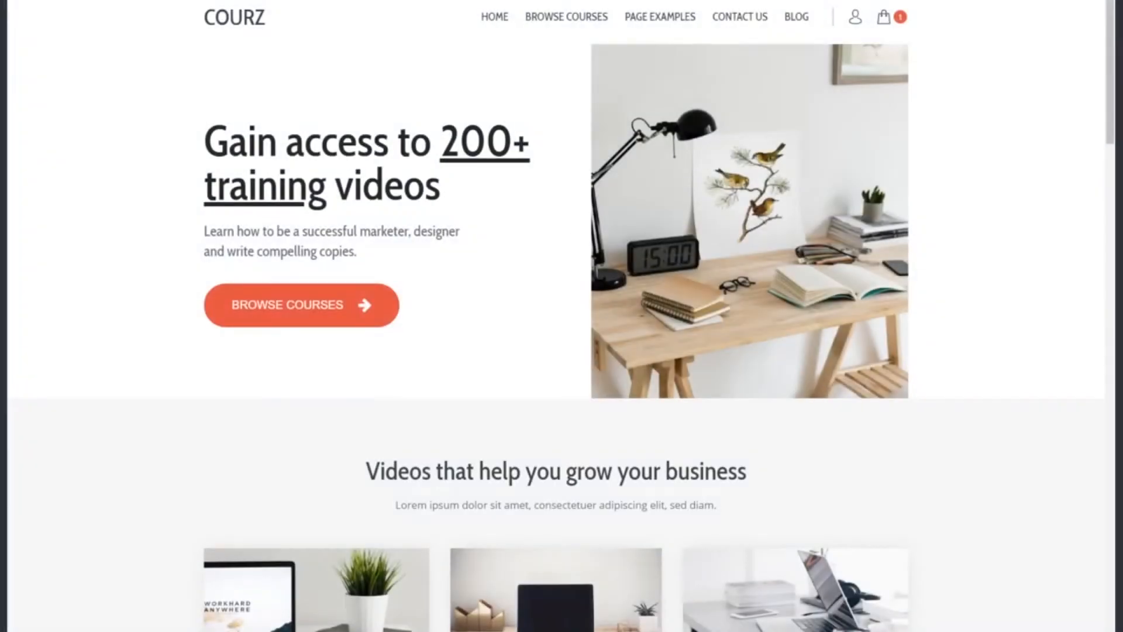
pyautogui.scroll(-4, 400, 290)
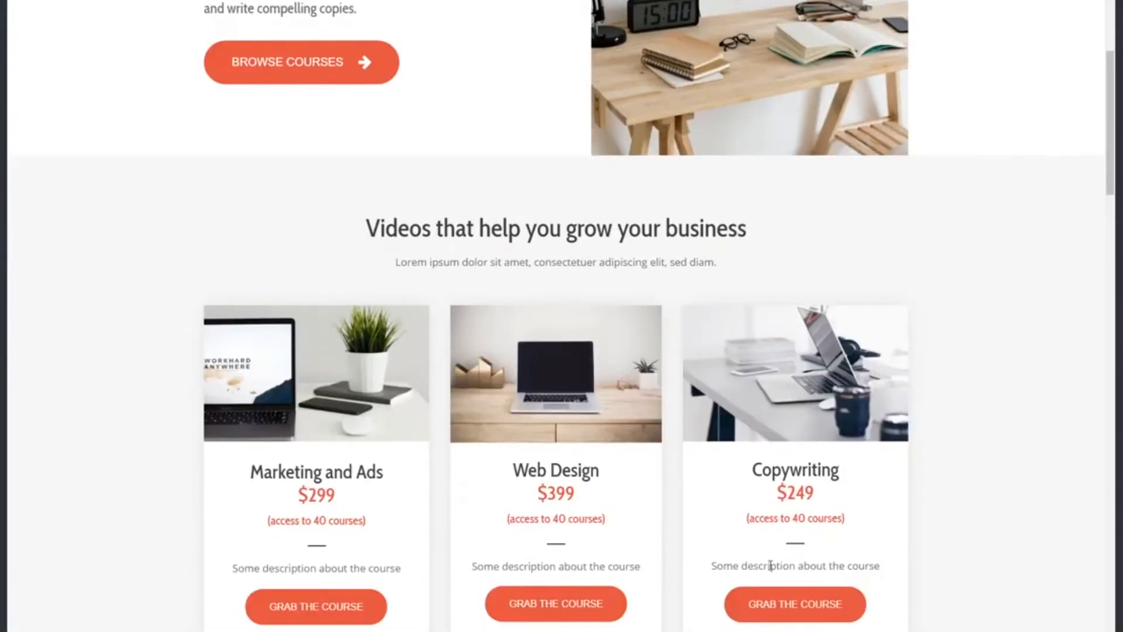
pyautogui.click(547, 615)
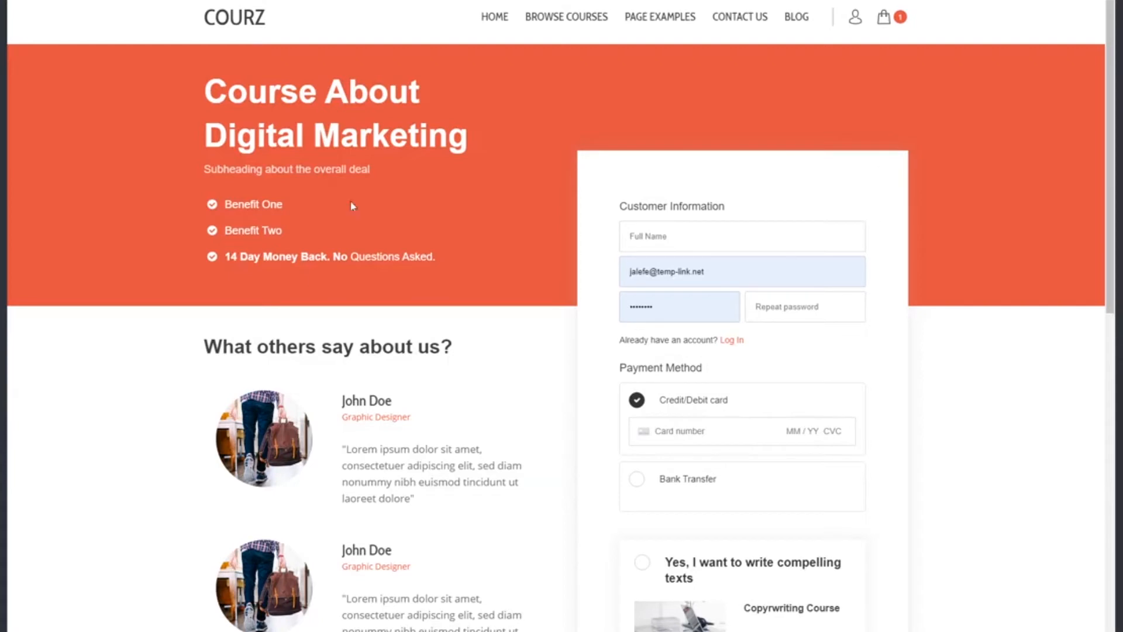
# - Enter a placeholder name, a password and the 4242 test card, and add the Copywriting bump for $130.00
pyautogui.write('dasdasda')
pyautogui.moveTo(671, 312); pyautogui.dragTo(527, 311)
pyautogui.write('•••••••••')
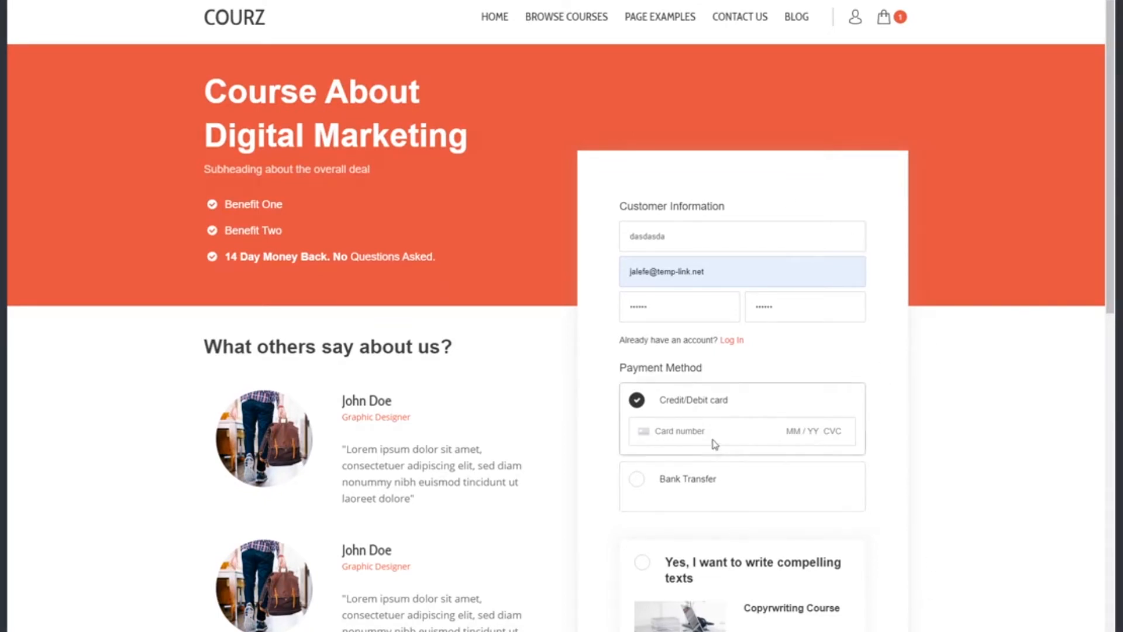
pyautogui.write('4242 4242 4242 424204242')
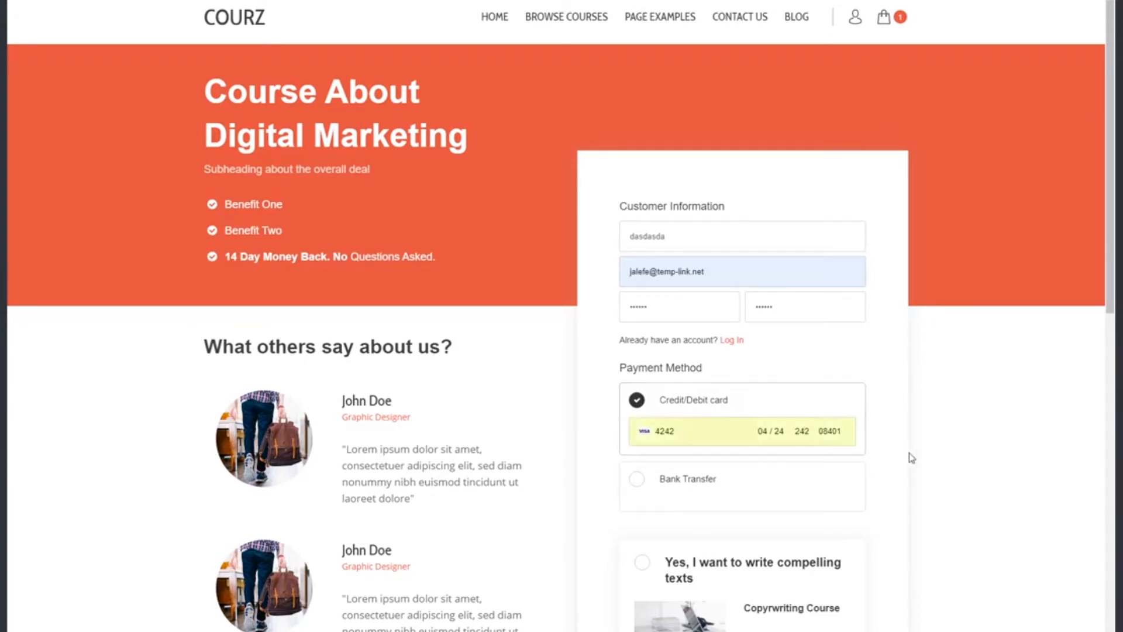
pyautogui.scroll(-3, 980, 389)
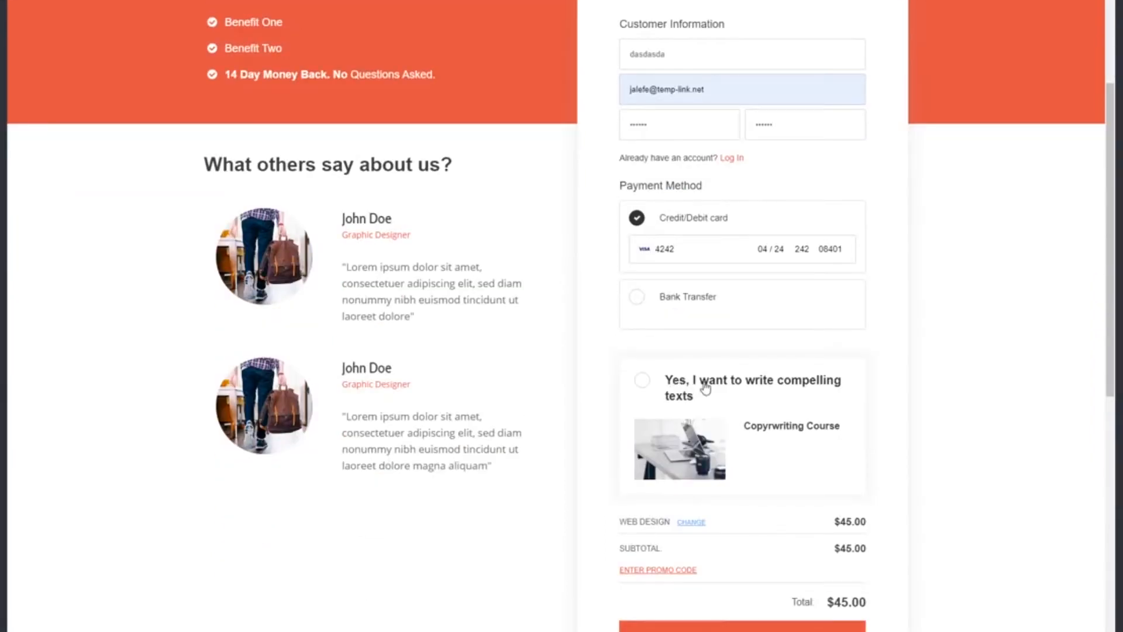
pyautogui.click(705, 384)
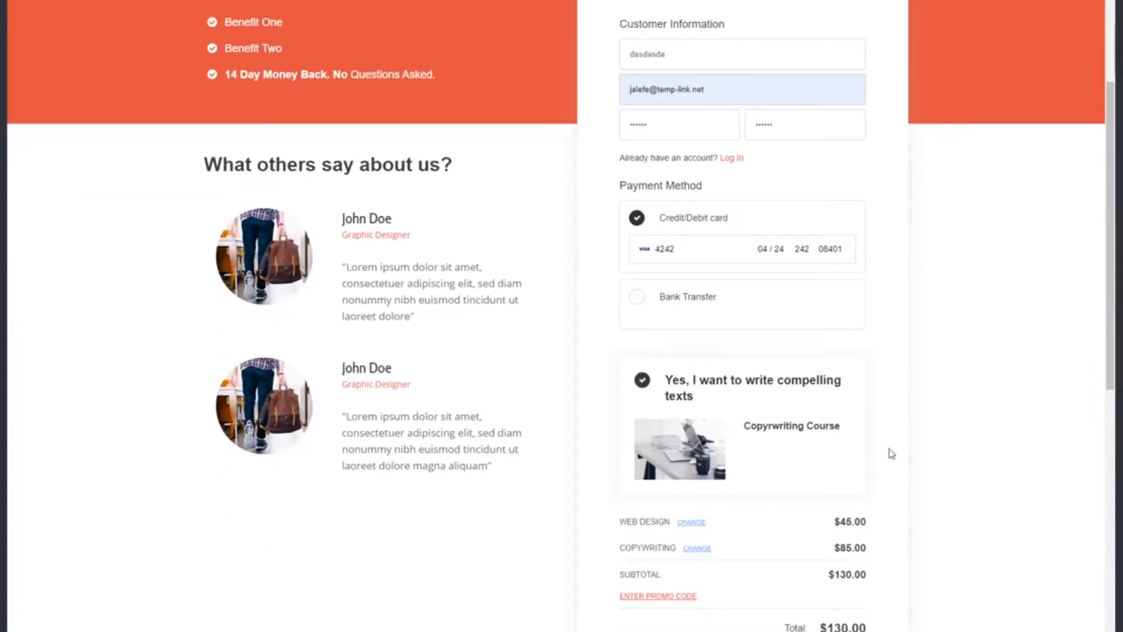
pyautogui.scroll(-3, 891, 454)
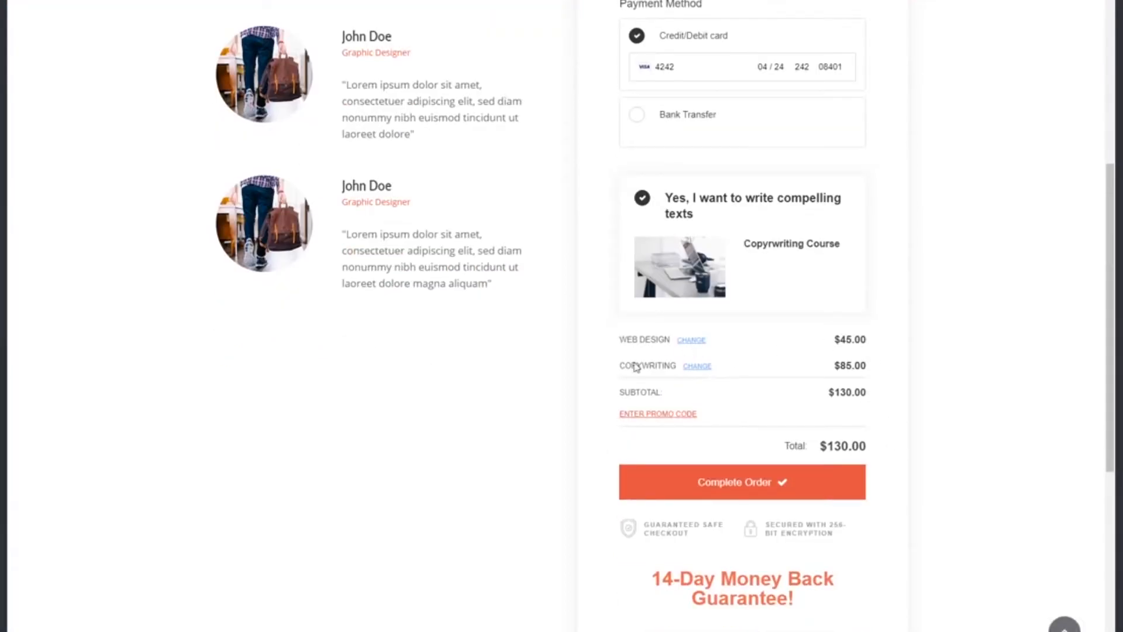
# - Complete the $130.00 test order and open the first purchased course section
pyautogui.click(763, 490)
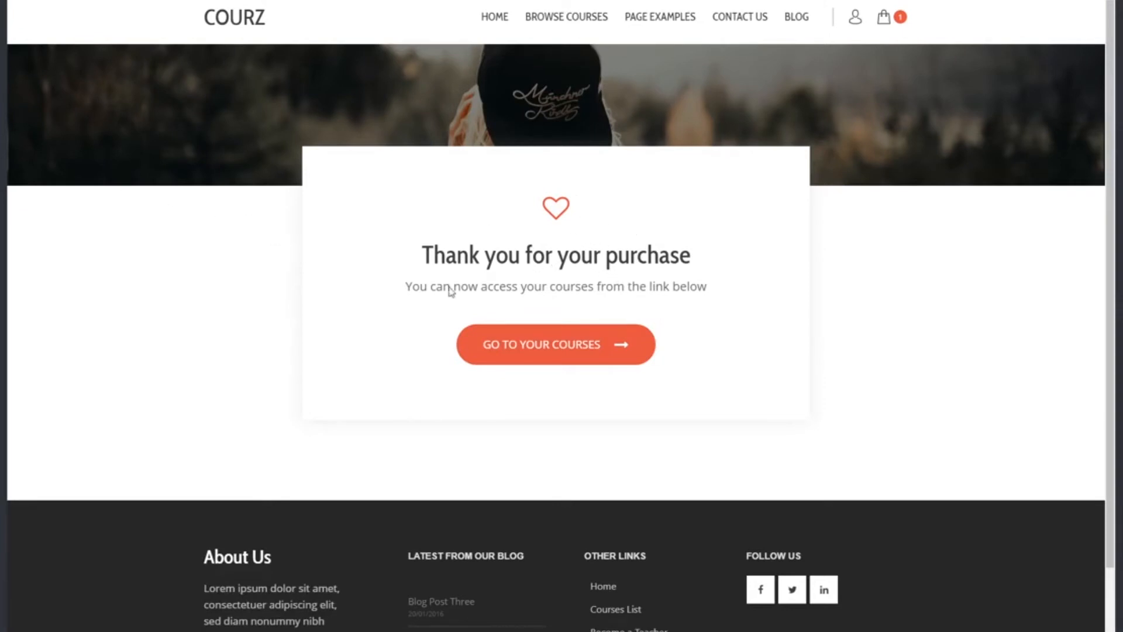
pyautogui.click(561, 354)
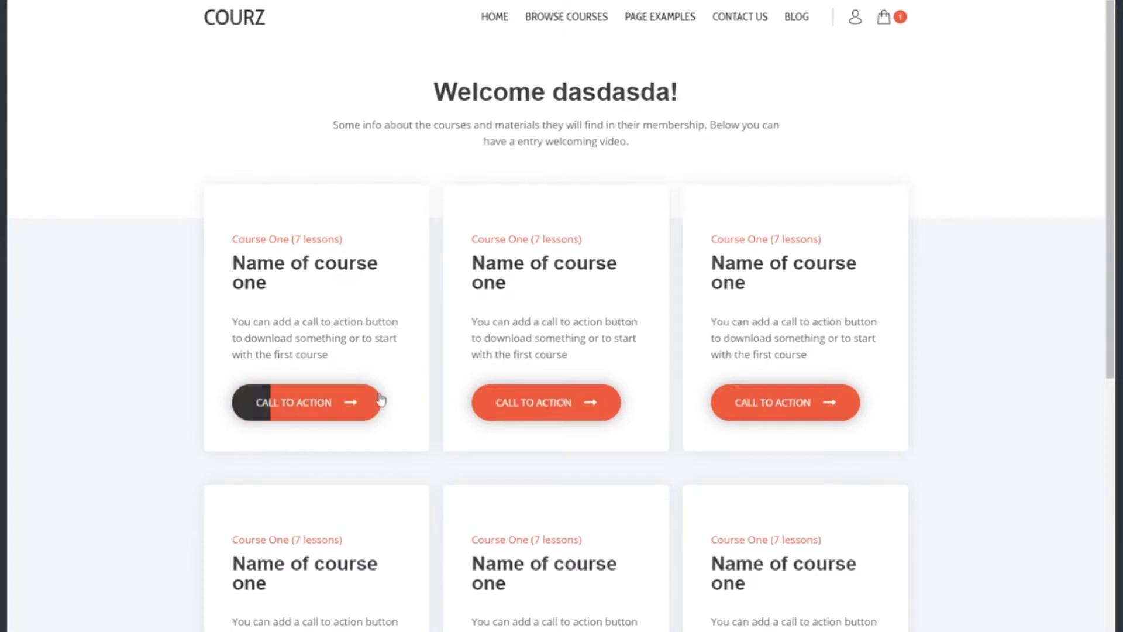
pyautogui.scroll(-5, 741, 412)
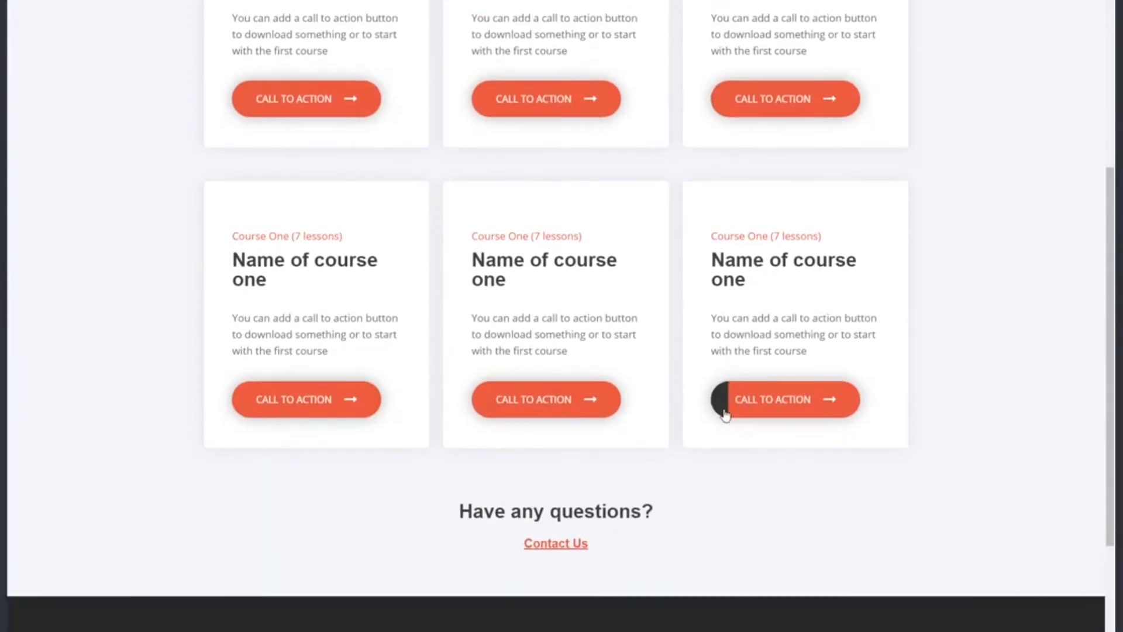
pyautogui.scroll(6, 664, 343)
pyautogui.click(321, 347)
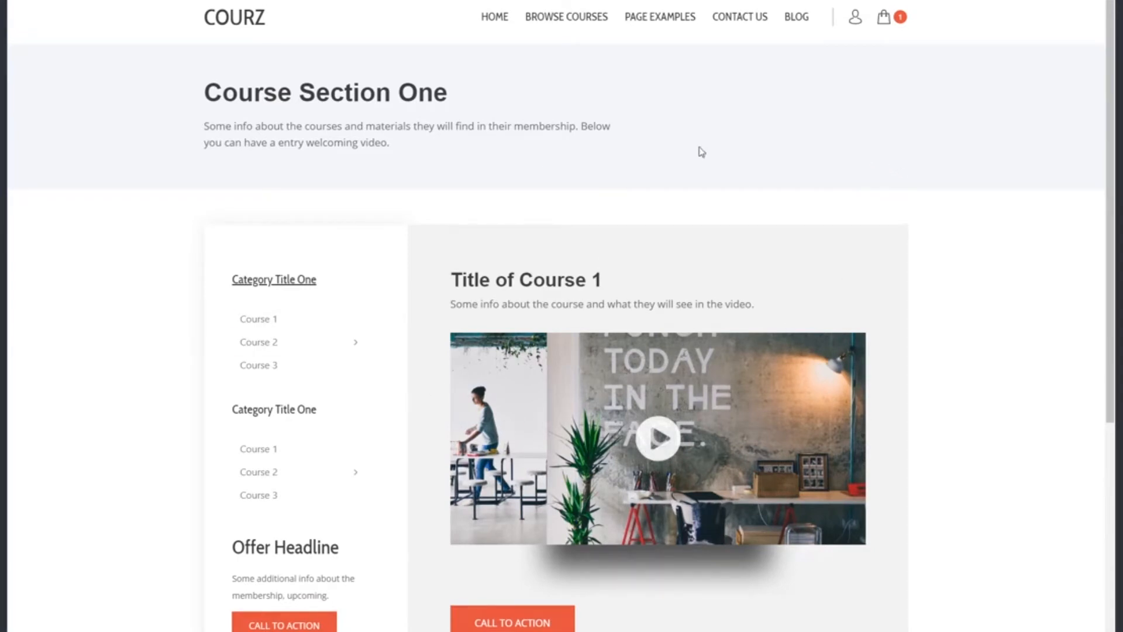
# - Check the $130.00 order in the account's Order History, then open Group #1 from My Membership
pyautogui.click(859, 21)
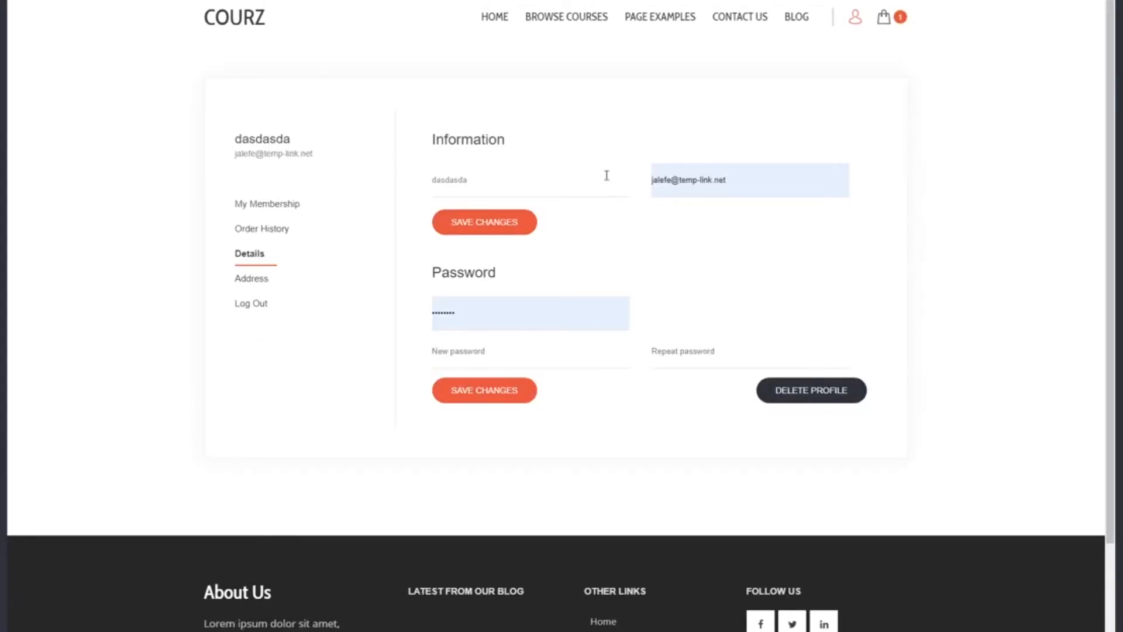
pyautogui.click(268, 239)
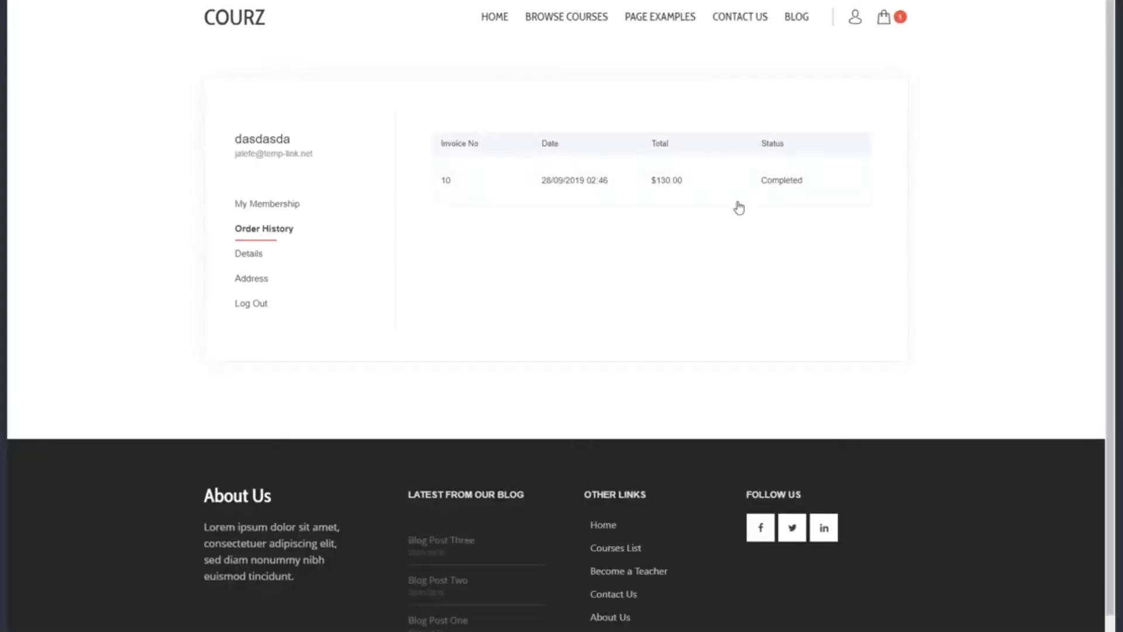
pyautogui.click(654, 183)
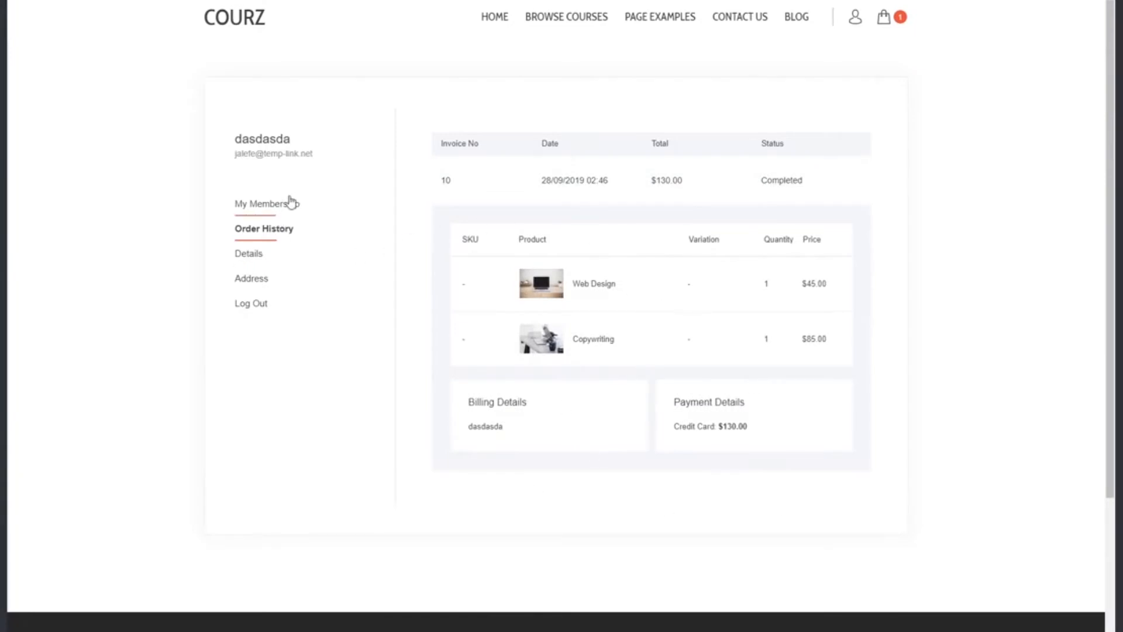
pyautogui.click(291, 214)
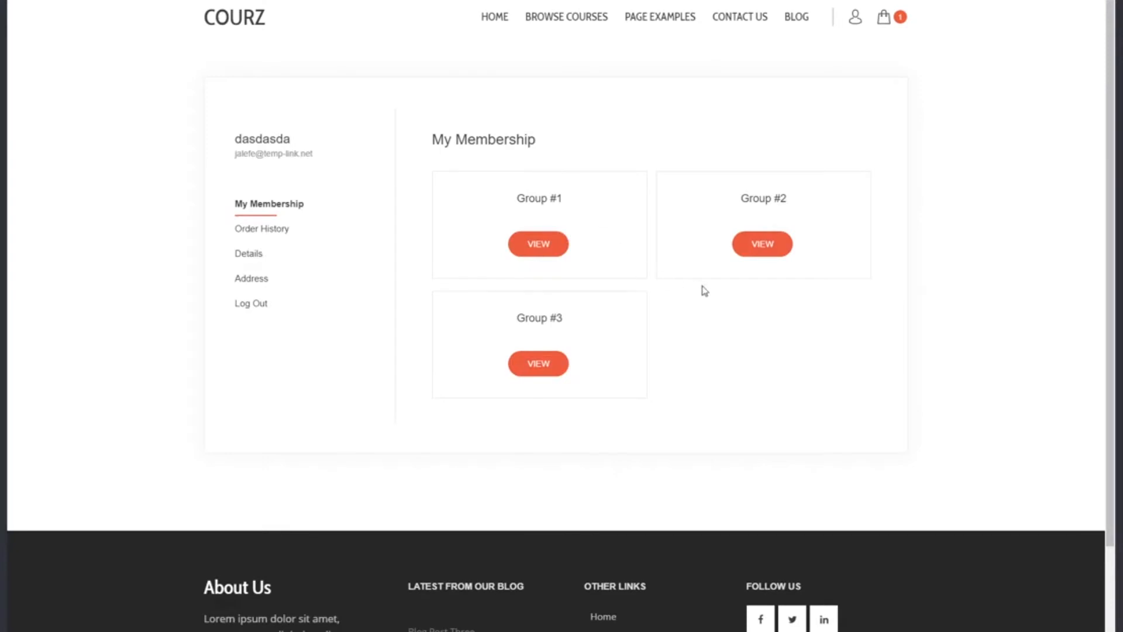
pyautogui.click(555, 252)
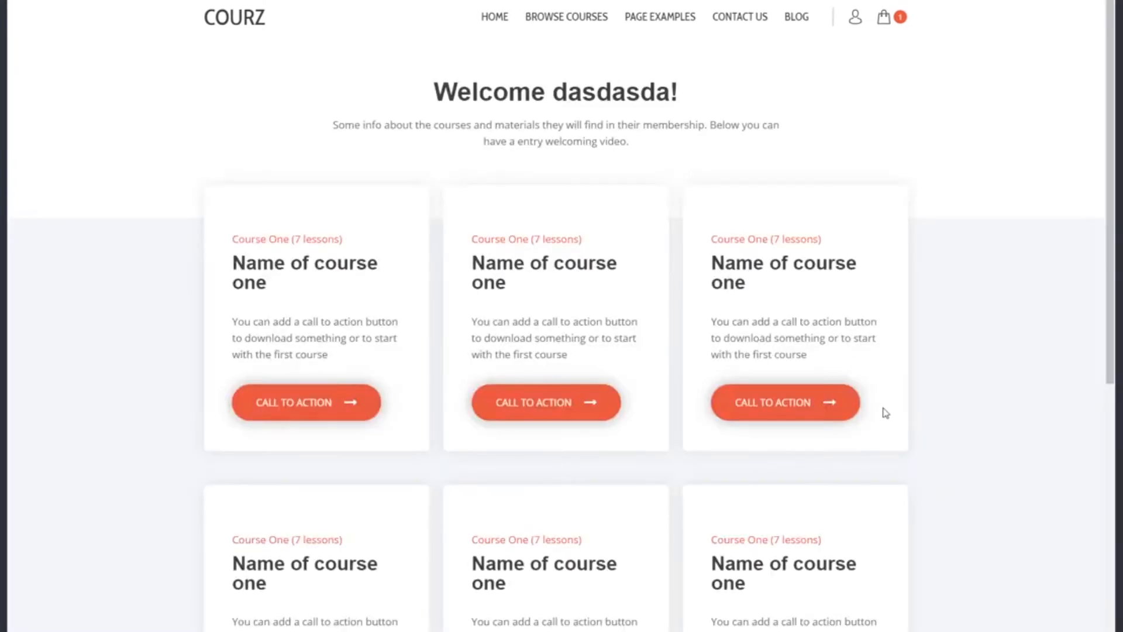
# - Open the Group #2 and Group #3 course pages from the account's membership groups
pyautogui.click(857, 24)
pyautogui.click(304, 210)
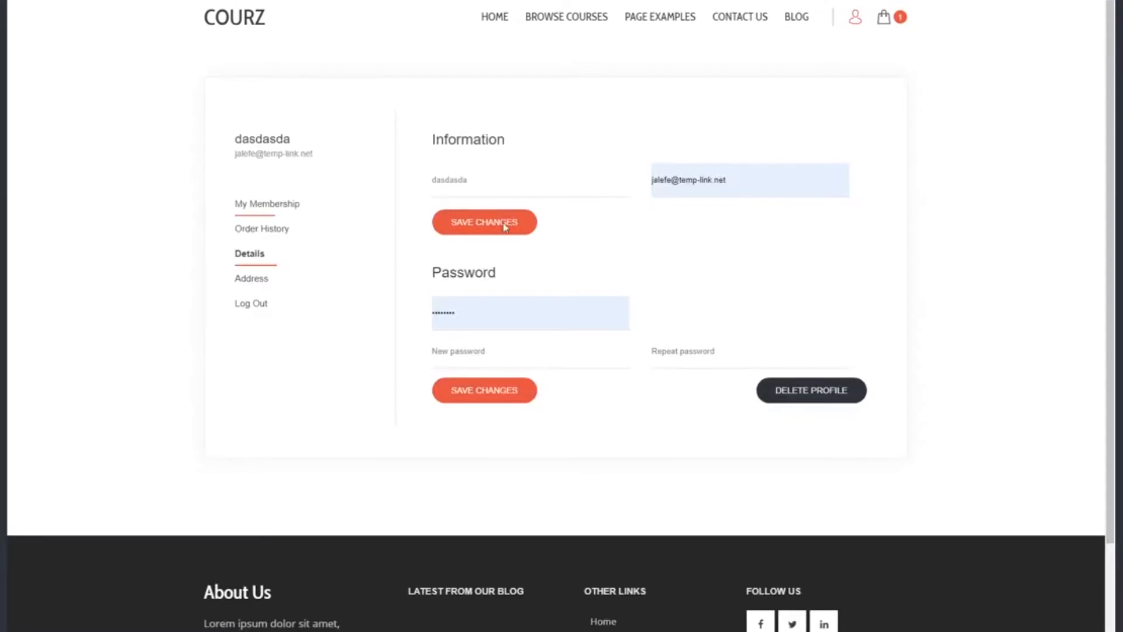
pyautogui.click(756, 254)
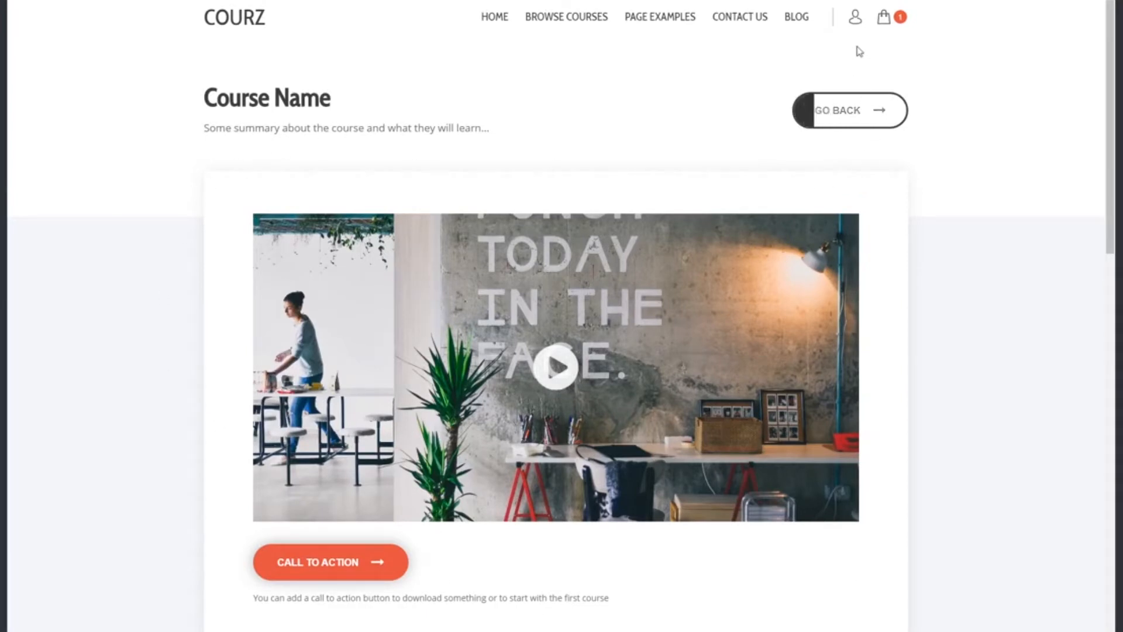
pyautogui.moveTo(866, 27)
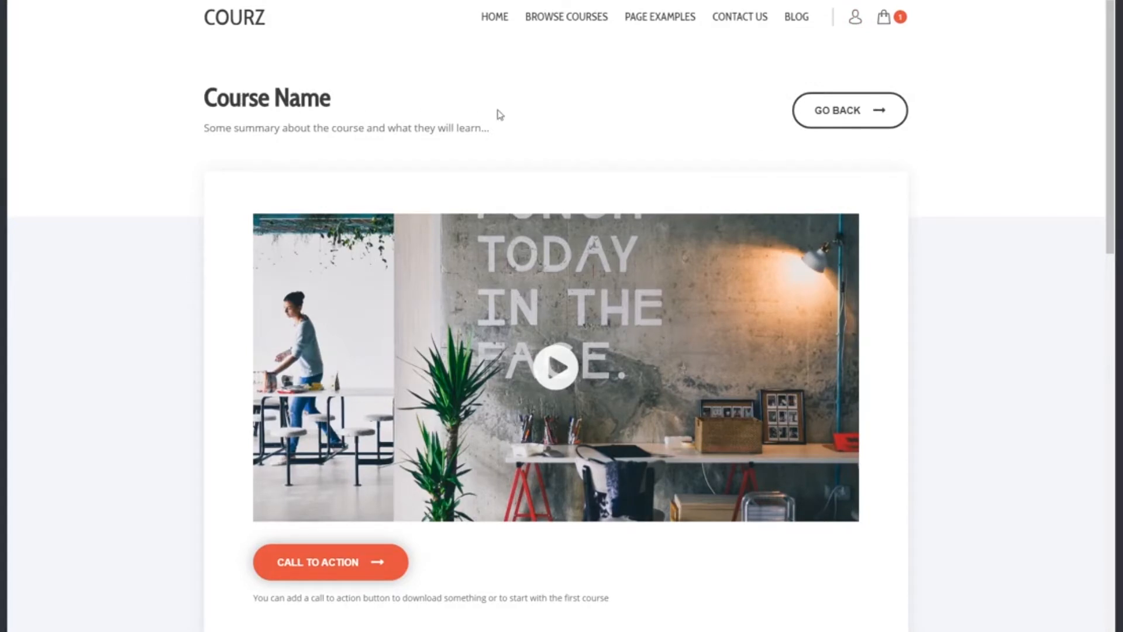
pyautogui.scroll(-4, 638, 157)
pyautogui.scroll(4, 860, 451)
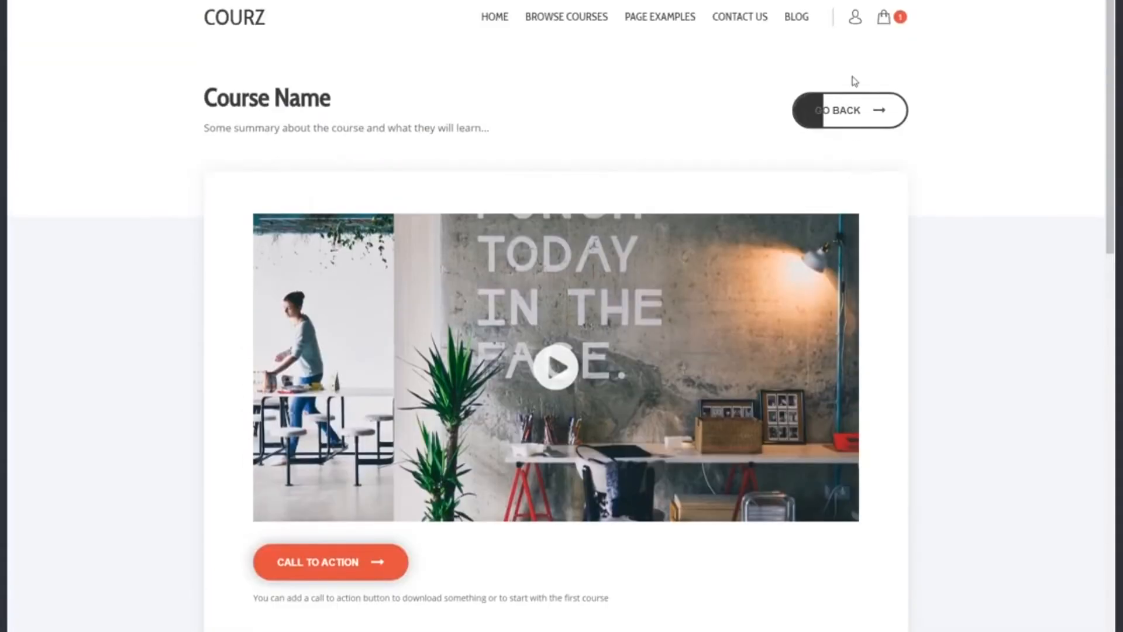
pyautogui.click(857, 20)
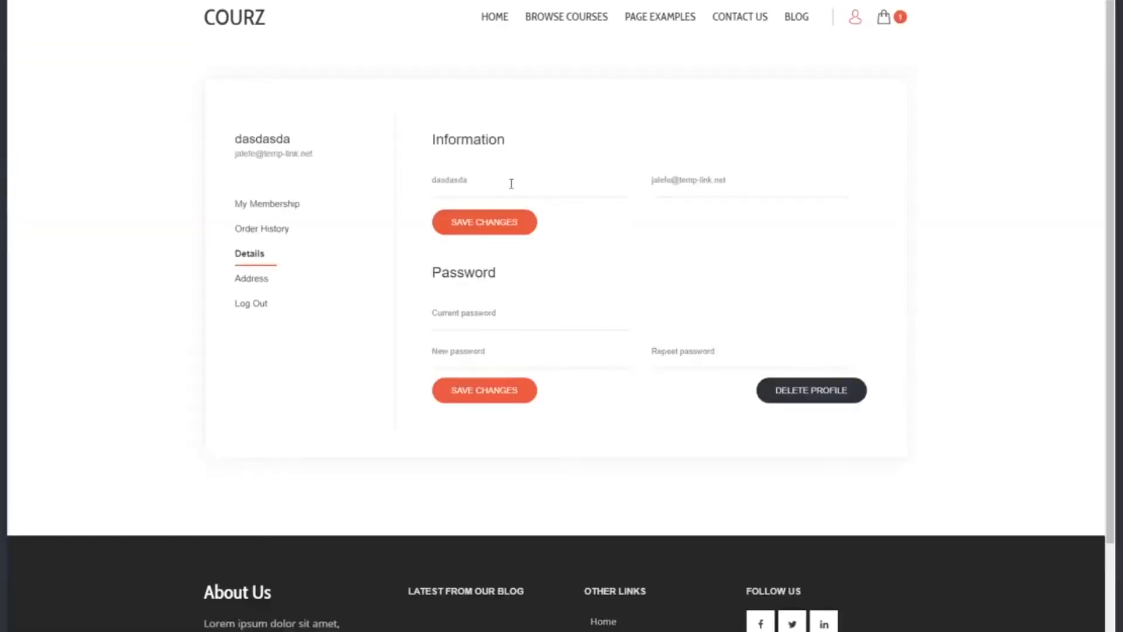
pyautogui.click(274, 206)
pyautogui.click(539, 366)
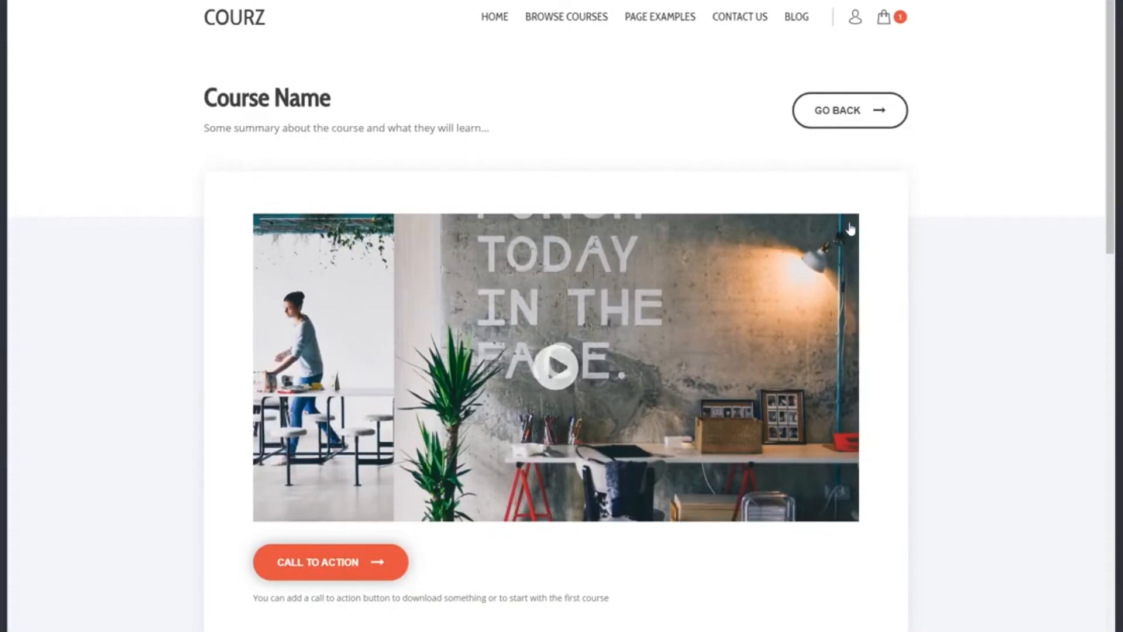
pyautogui.scroll(-3, 725, 219)
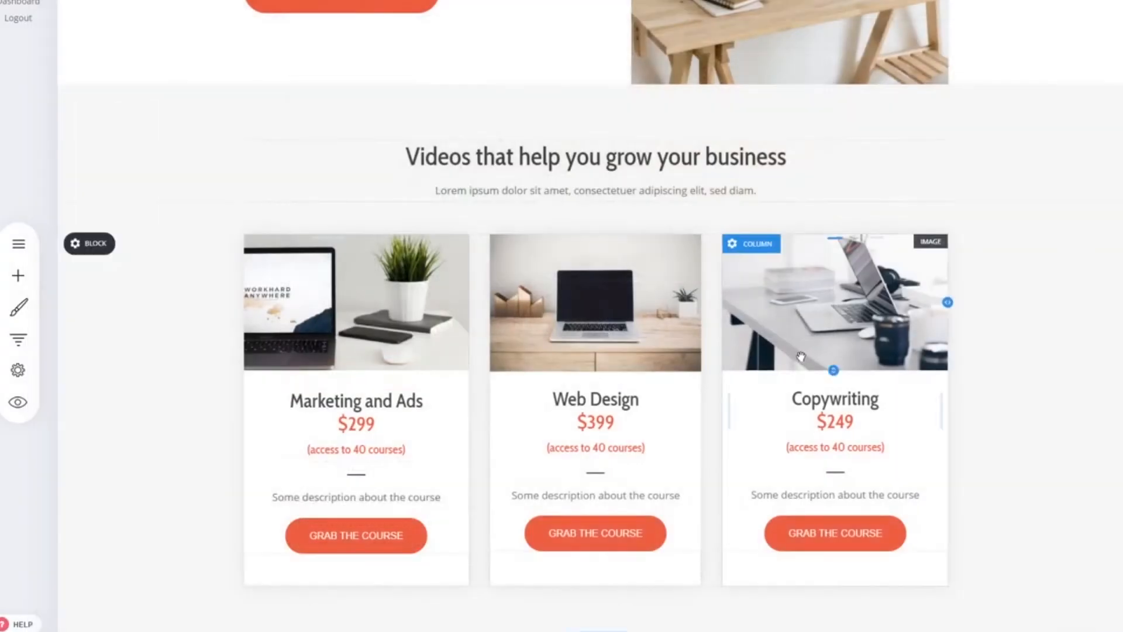
pyautogui.scroll(5, 561, 316)
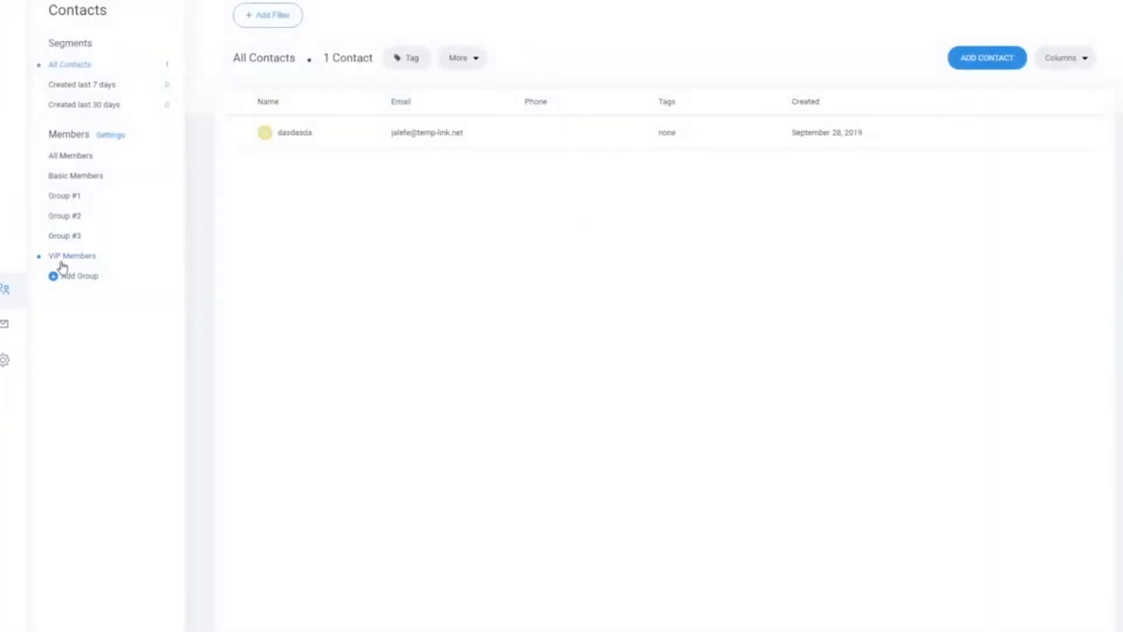
# - Review Group #1 and Group #3 members in Contacts, checking Group #3's after-login redirect page unchanged
pyautogui.click(66, 198)
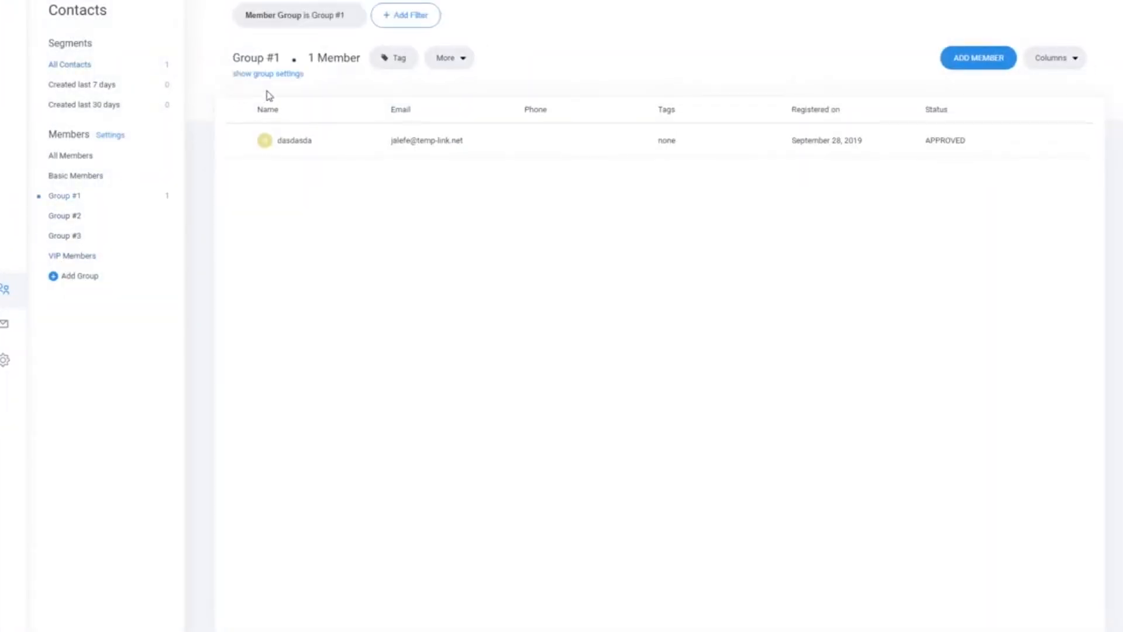
pyautogui.click(275, 74)
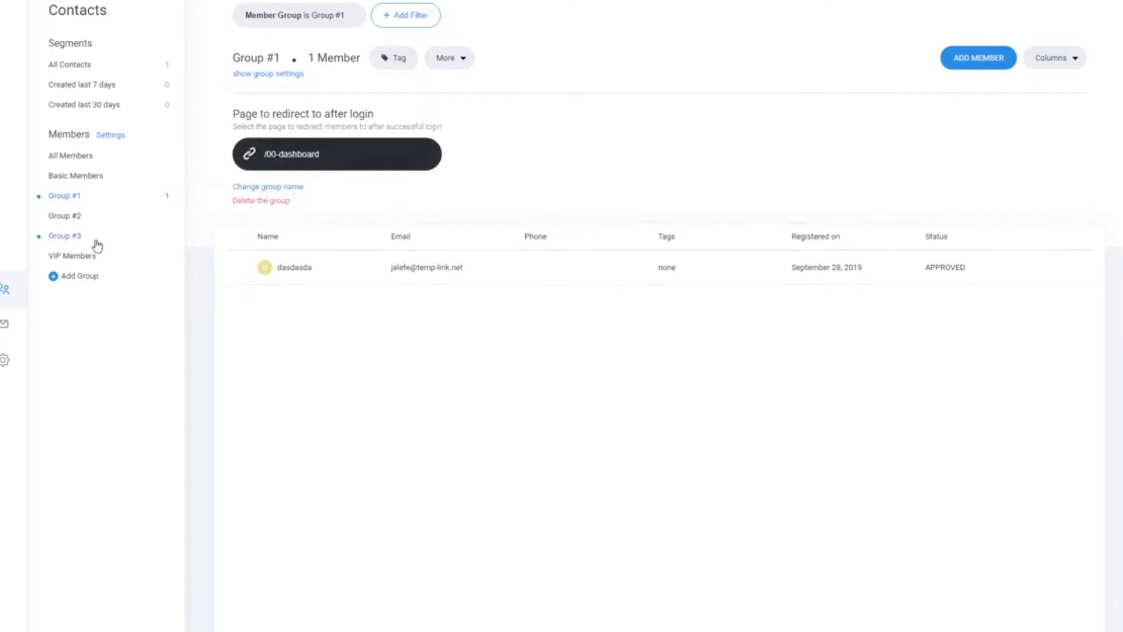
pyautogui.click(76, 217)
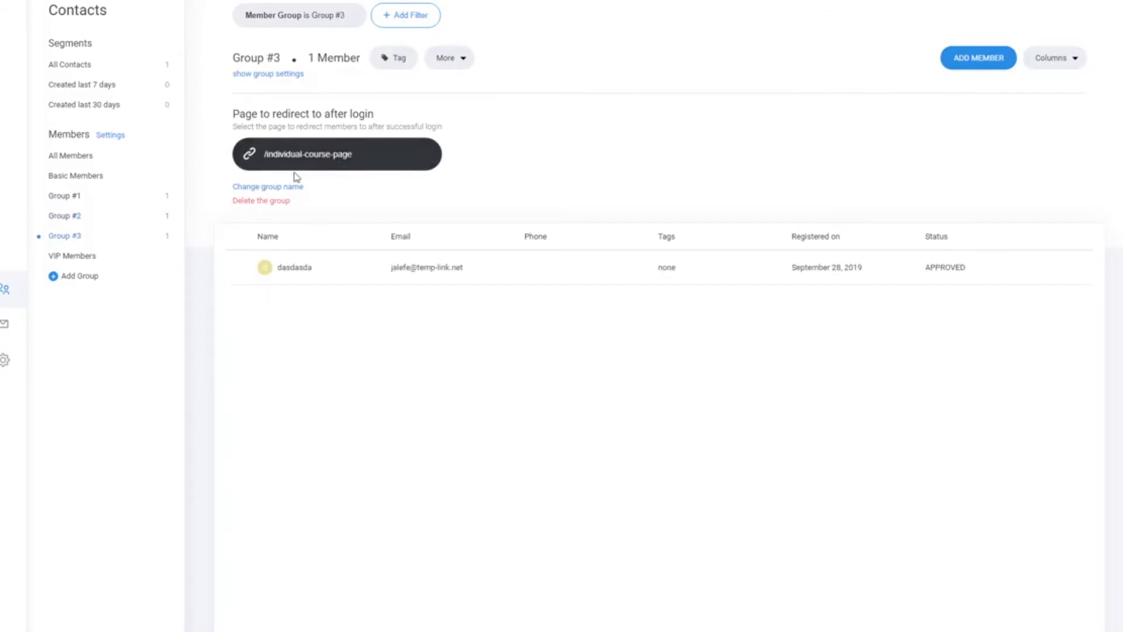
pyautogui.click(360, 168)
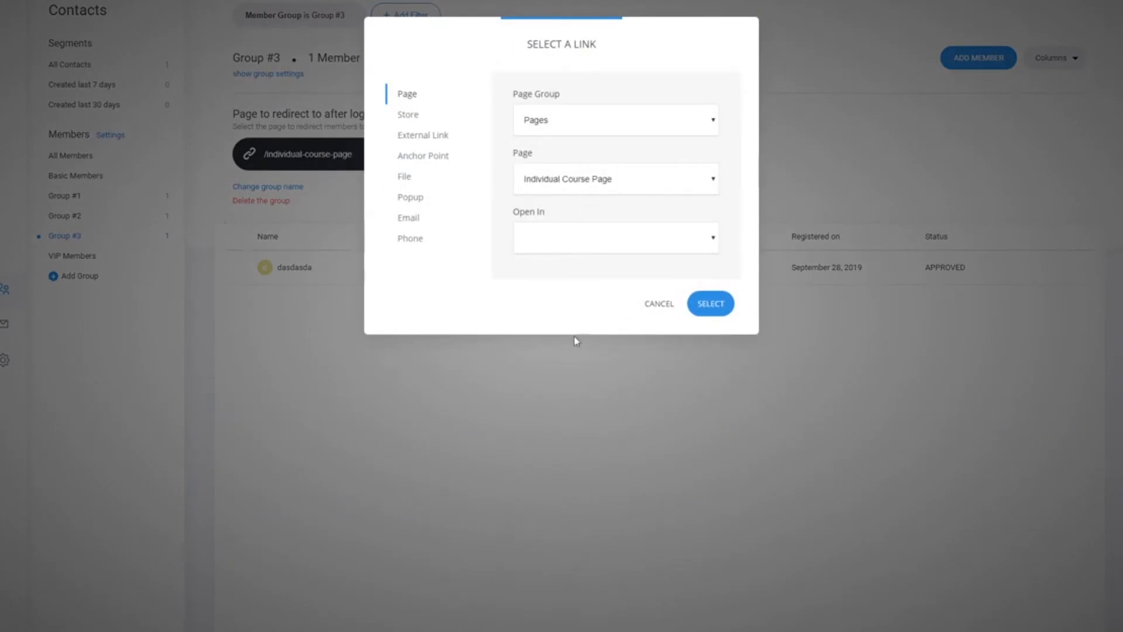
pyautogui.click(657, 313)
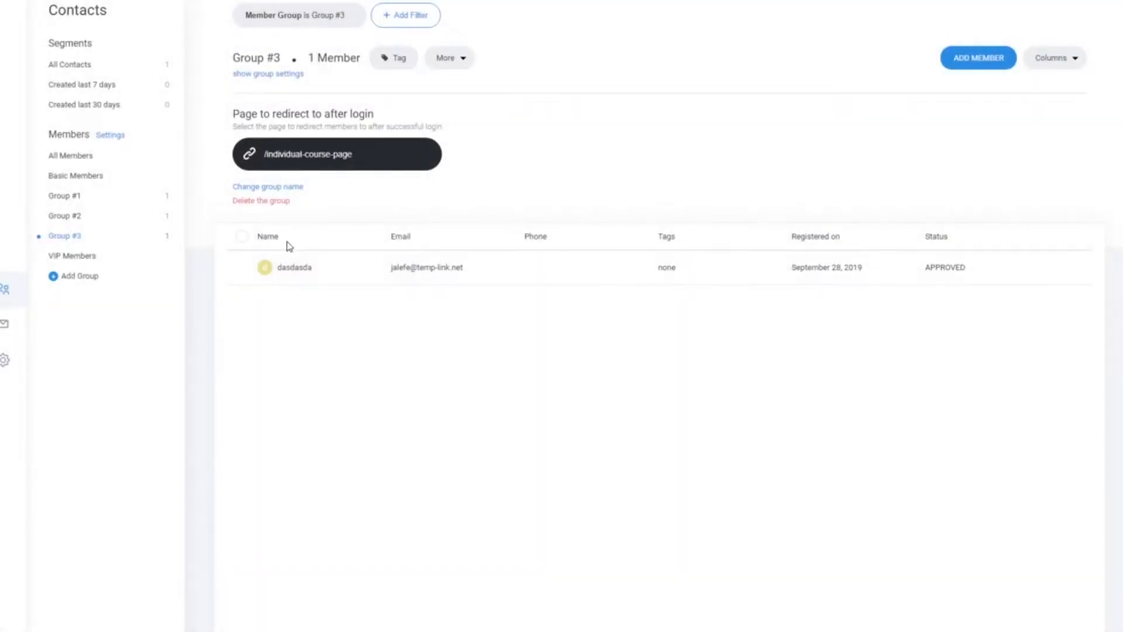
pyautogui.click(87, 199)
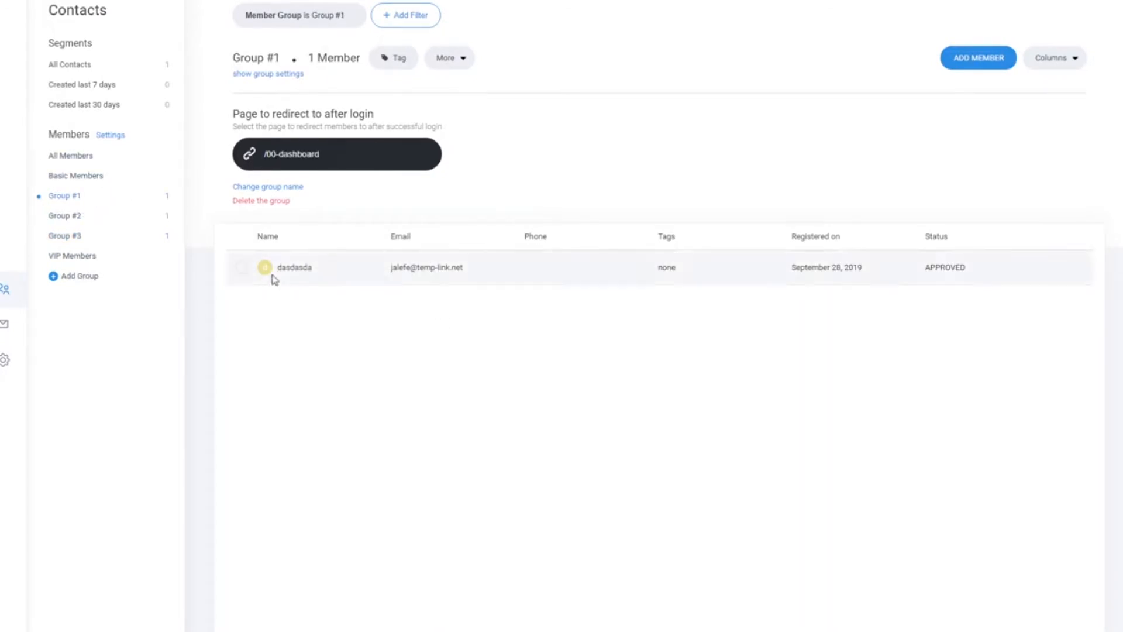
pyautogui.click(277, 75)
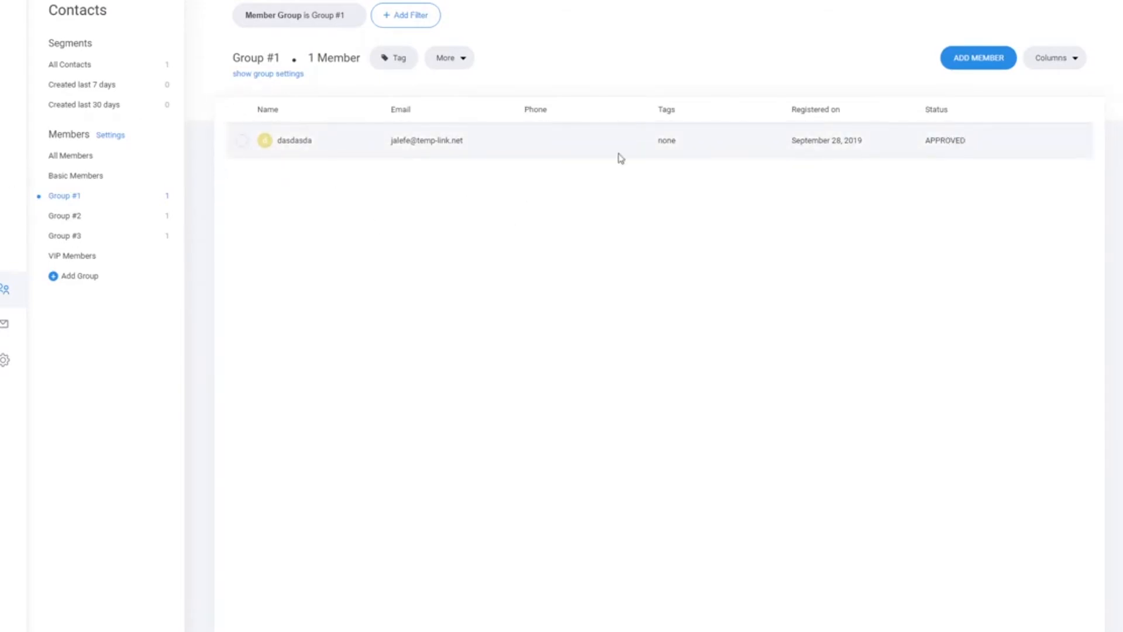
# - Inspect the test member's contact record and the Group #1 and Group #2 member lists
pyautogui.click(292, 144)
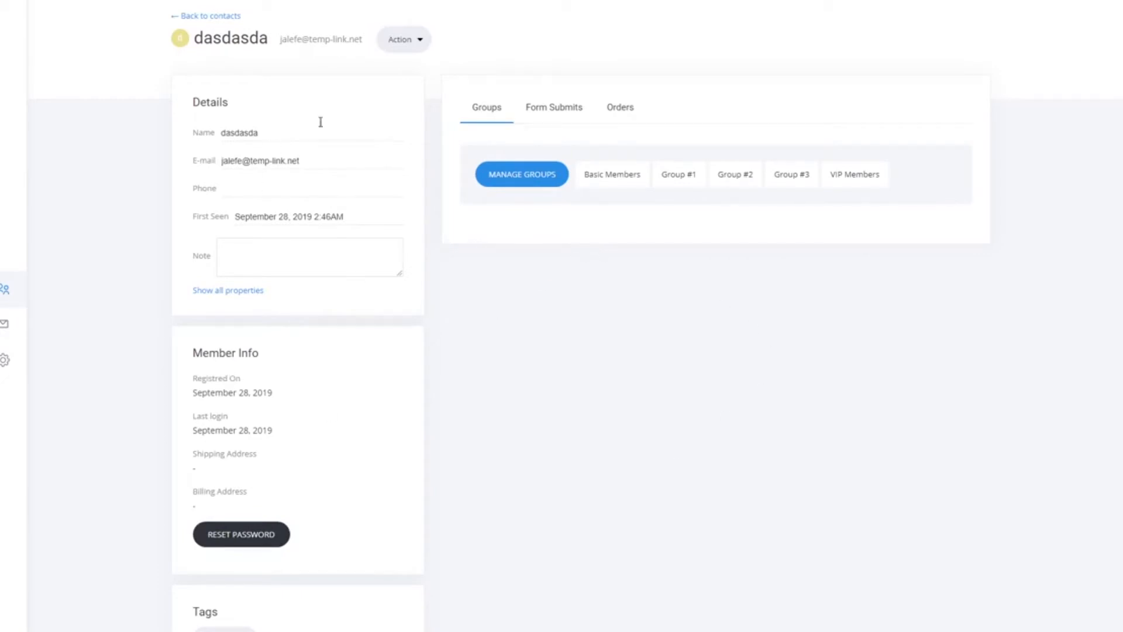
pyautogui.scroll(-2, 514, 391)
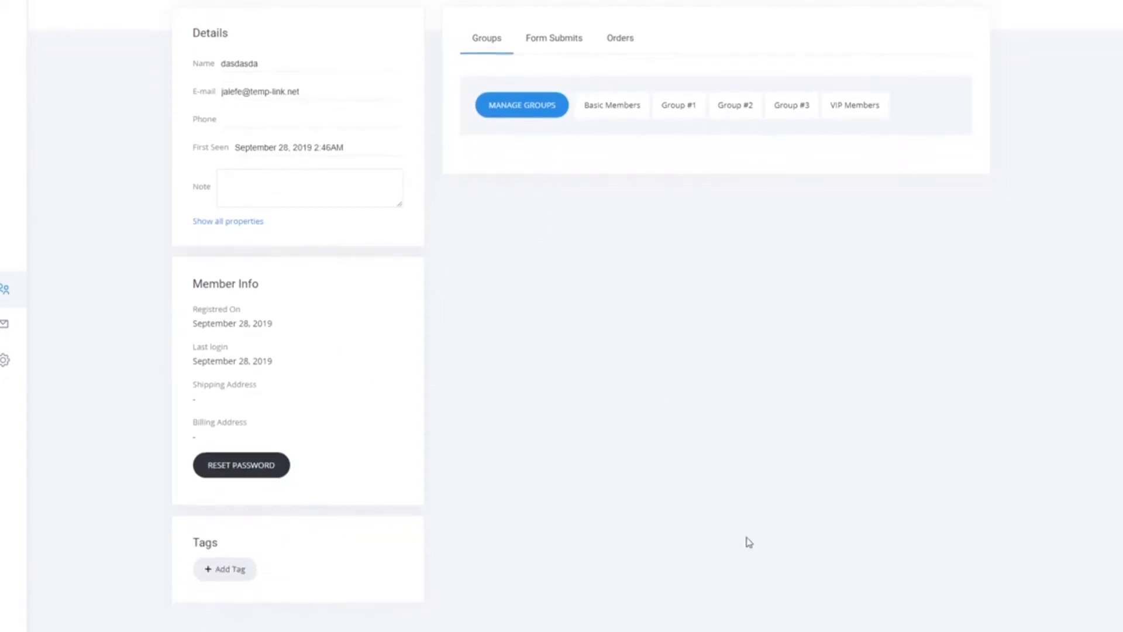
pyautogui.scroll(2, 547, 442)
pyautogui.click(220, 18)
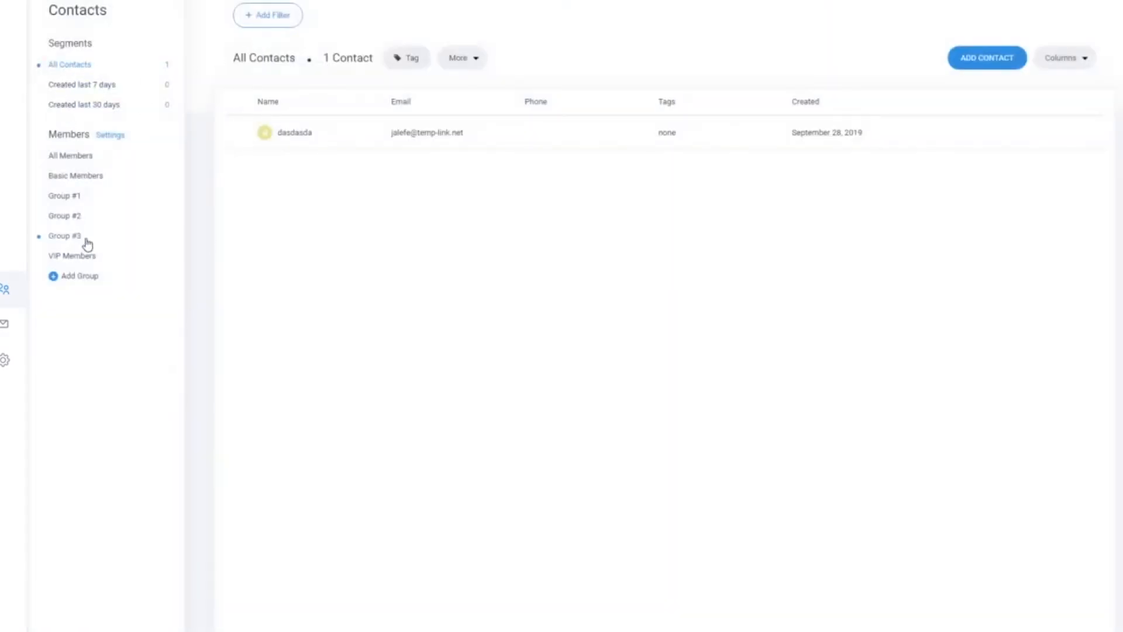
pyautogui.click(65, 202)
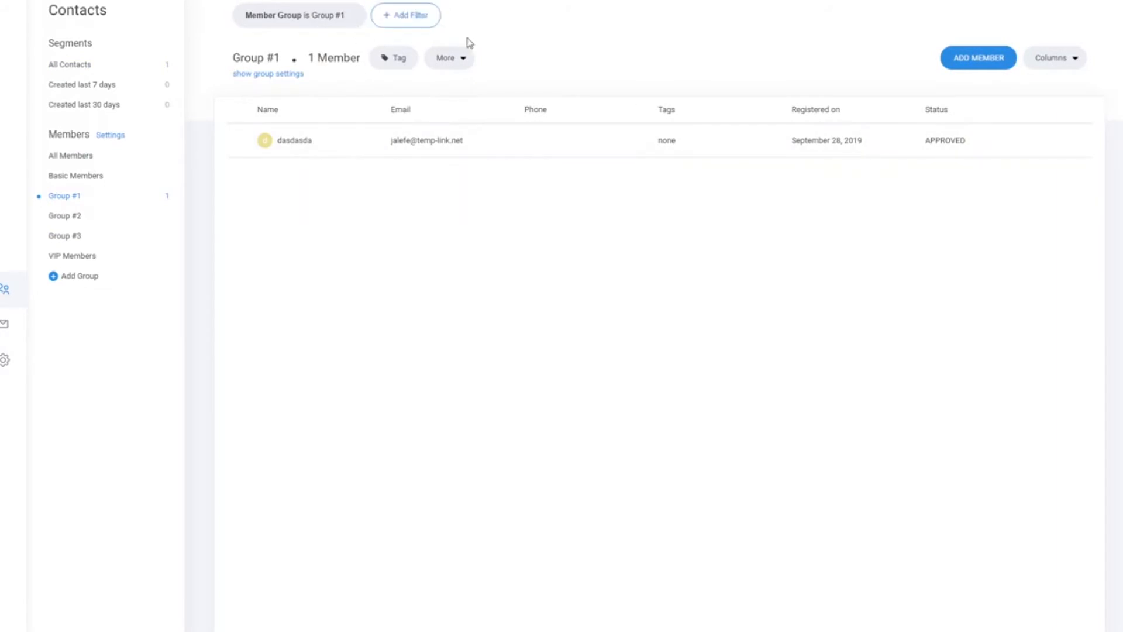
pyautogui.click(78, 225)
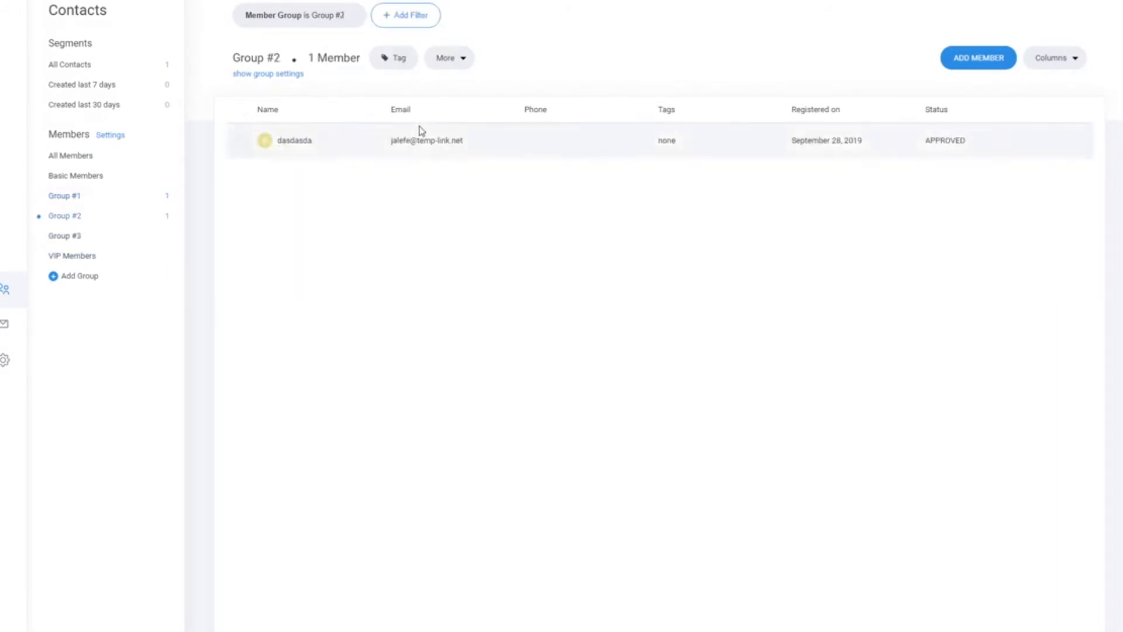
pyautogui.click(302, 144)
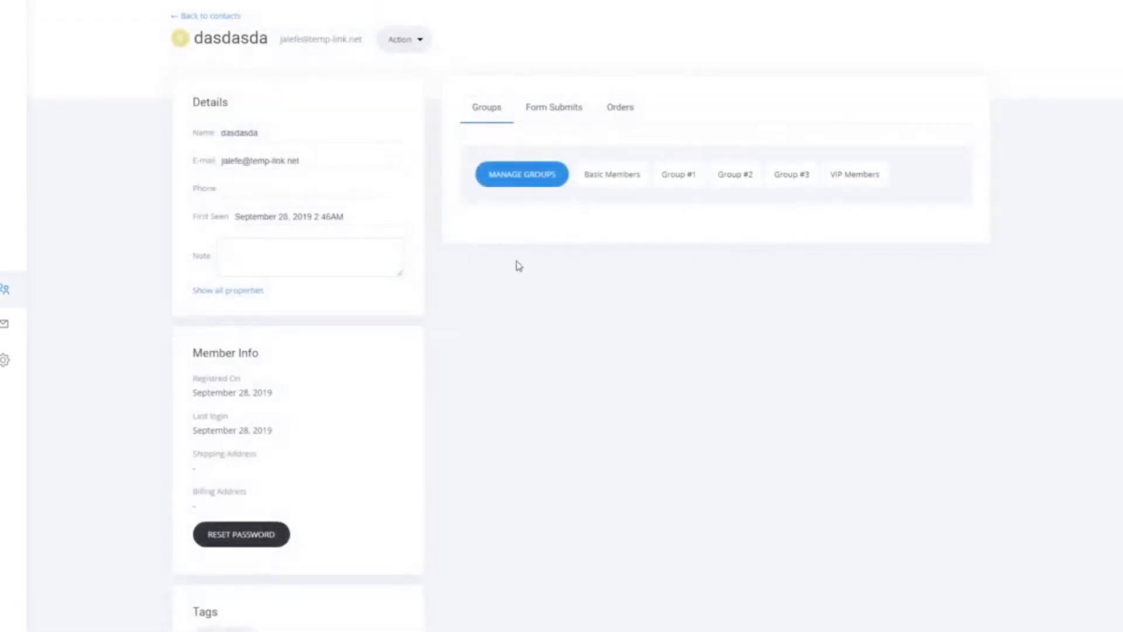
pyautogui.click(206, 16)
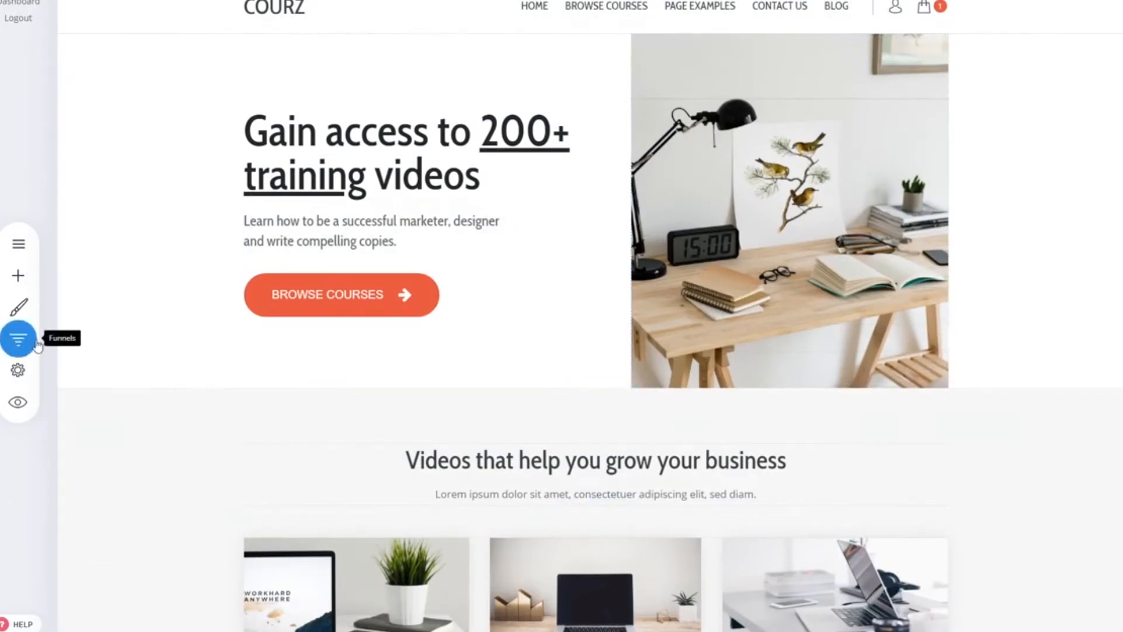
# - Scroll through the COURZ home page's course cards and prices, then go to the store area
pyautogui.click(18, 243)
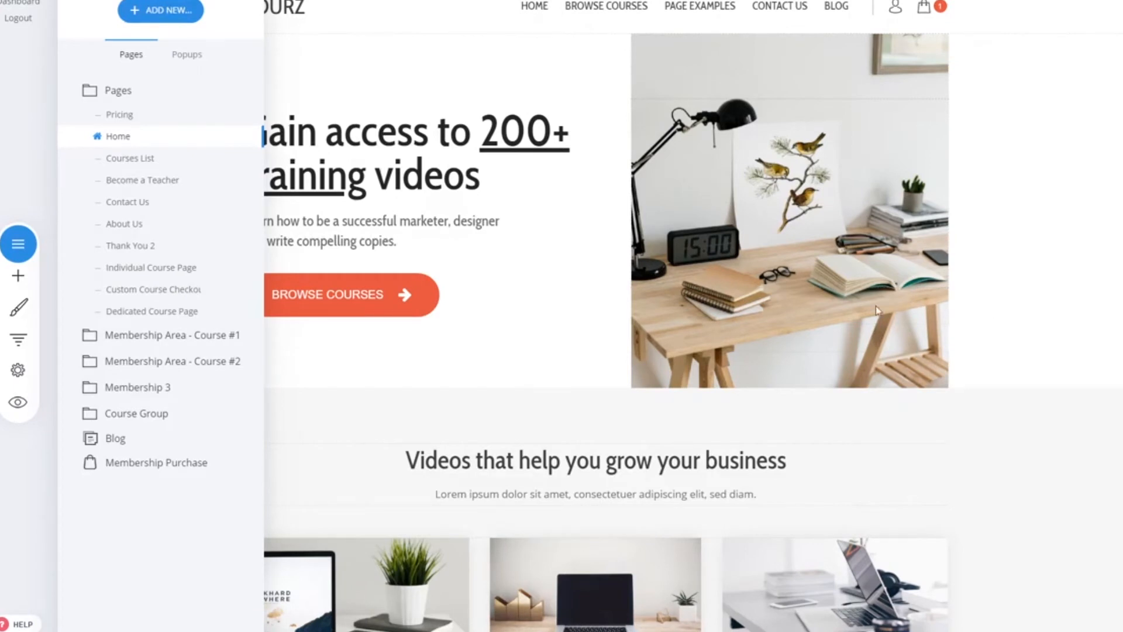
pyautogui.click(1045, 305)
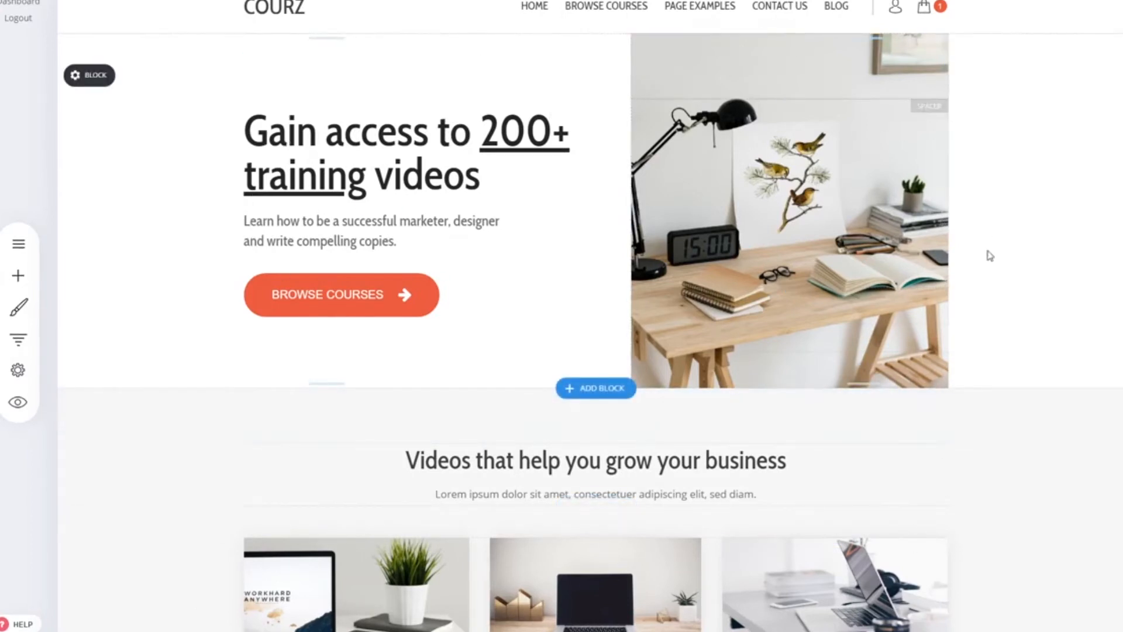
pyautogui.scroll(-5, 993, 266)
pyautogui.scroll(-3, 994, 269)
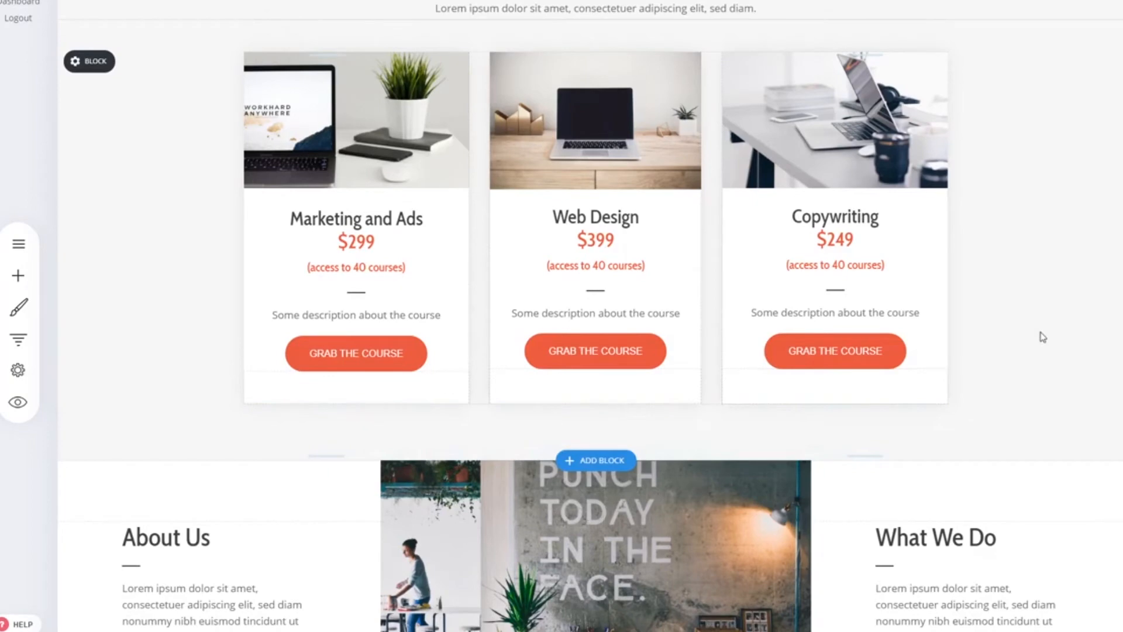
pyautogui.scroll(8, 1043, 338)
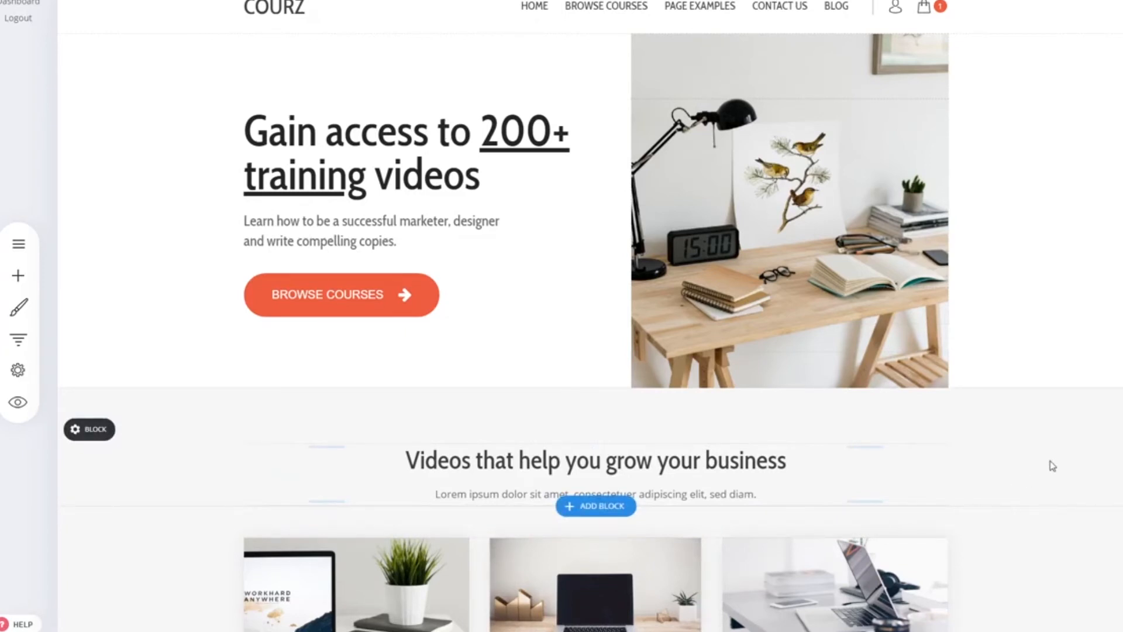
pyautogui.click(18, 243)
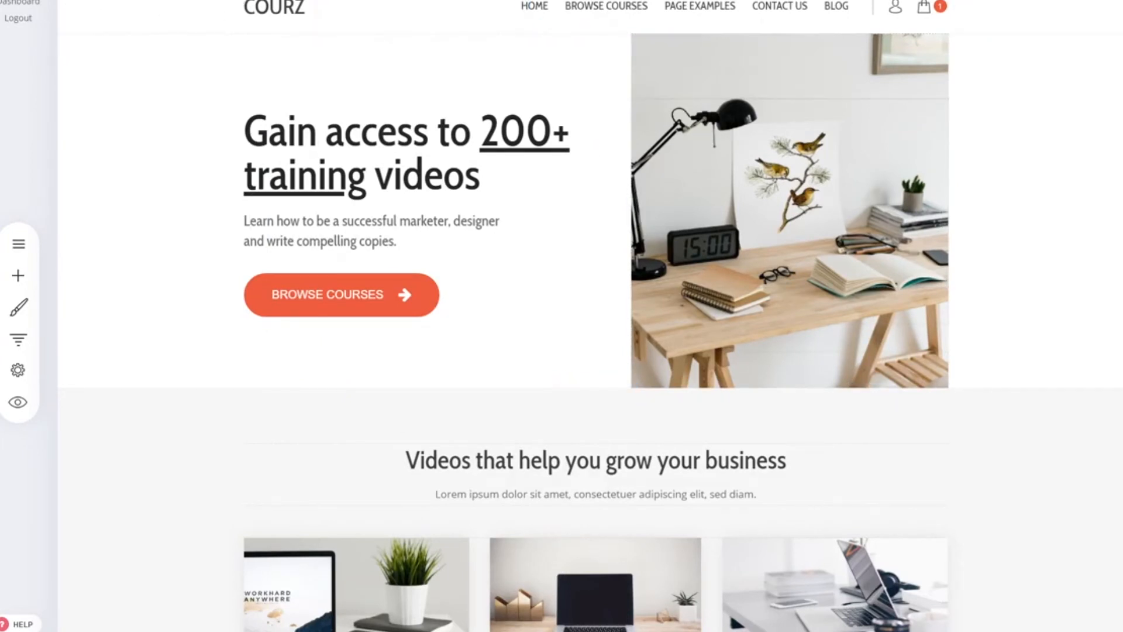
pyautogui.click(363, 2)
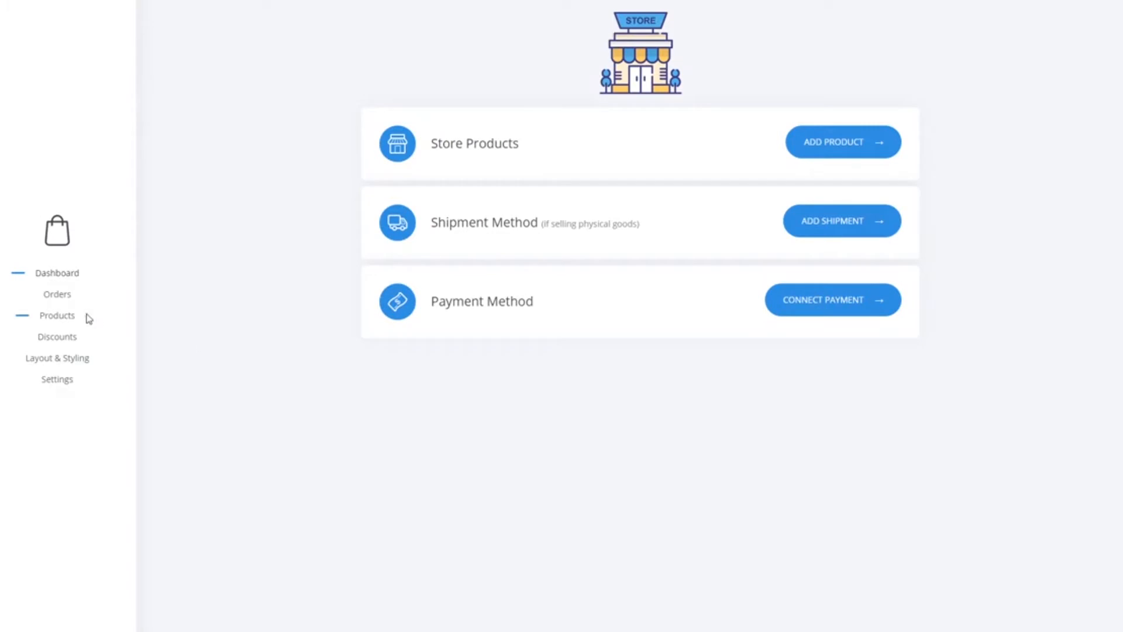
# - Make Marketing Course a subscription with ongoing payments every 1 month and save it
pyautogui.click(60, 321)
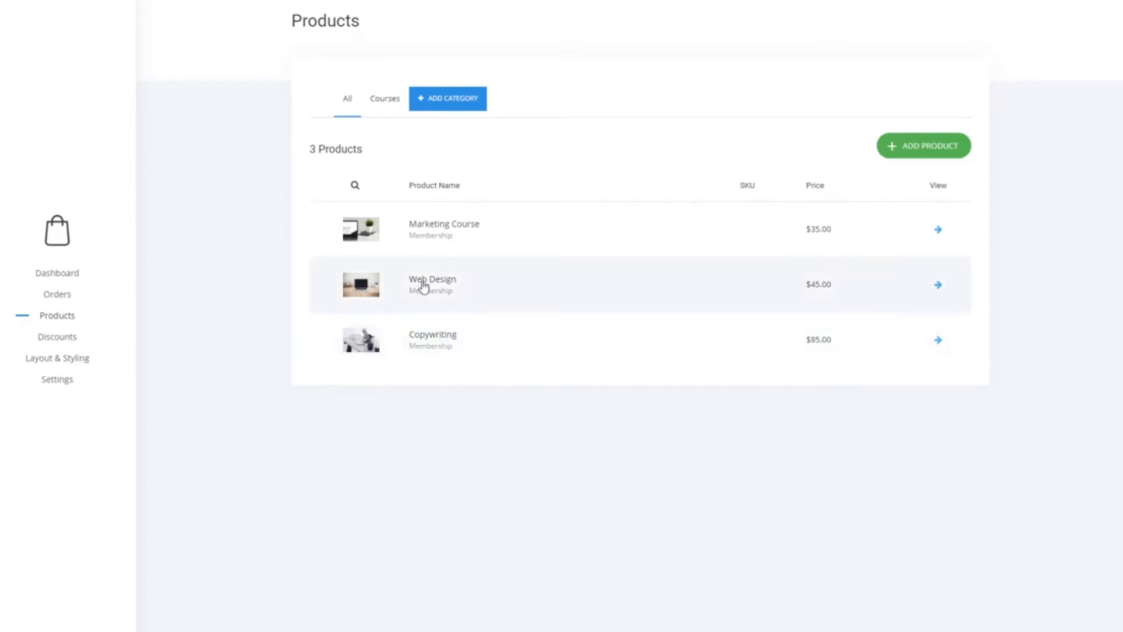
pyautogui.click(443, 224)
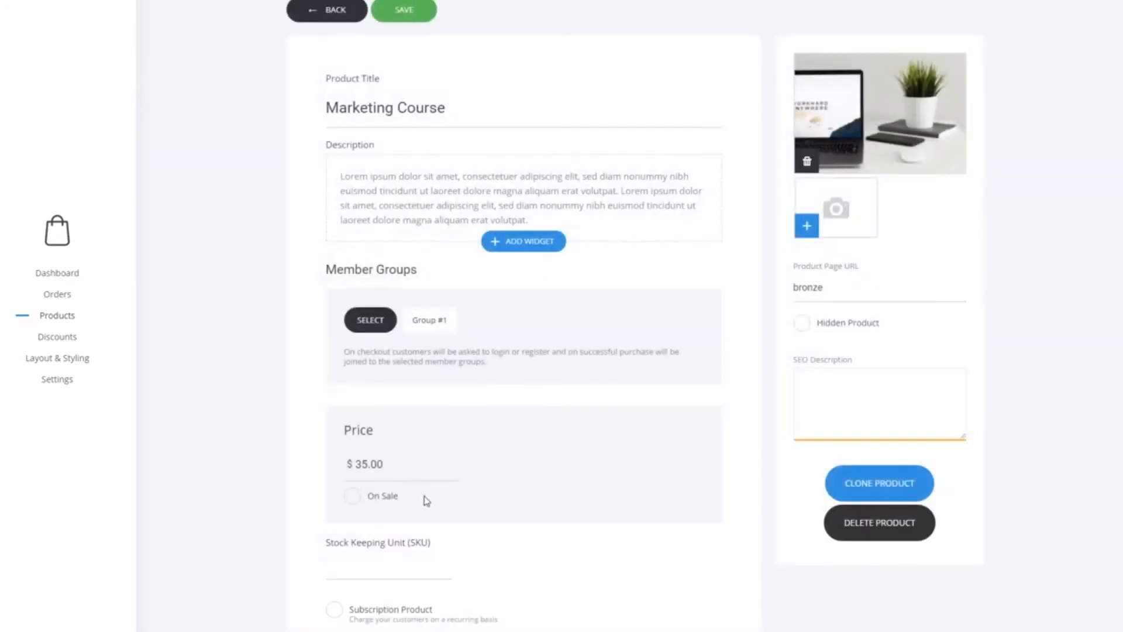
pyautogui.scroll(-2, 514, 483)
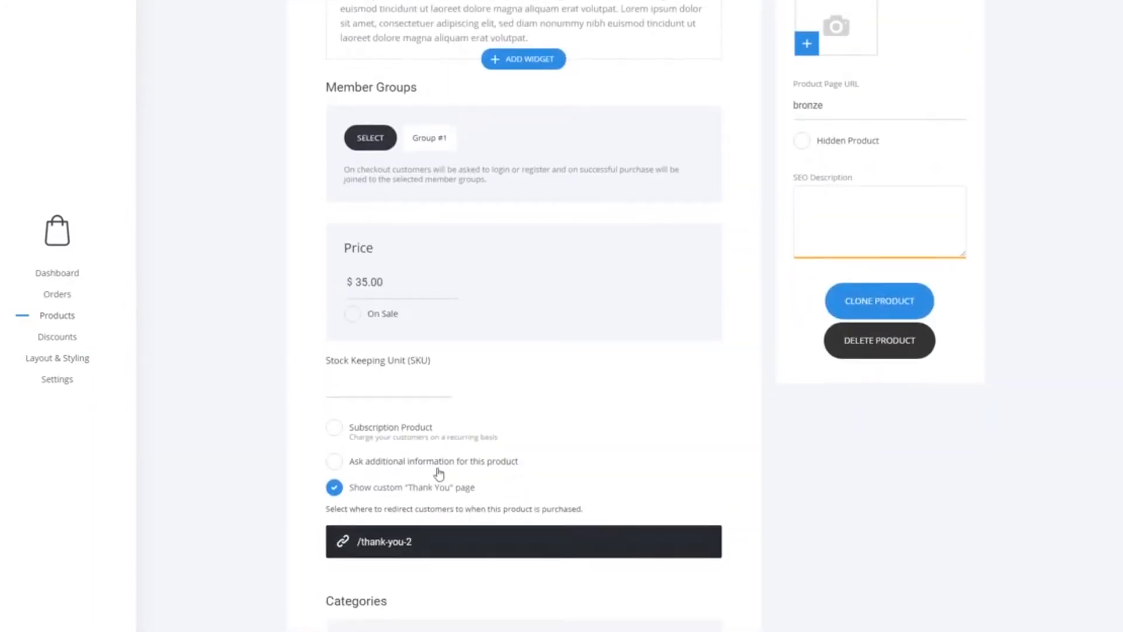
pyautogui.click(411, 438)
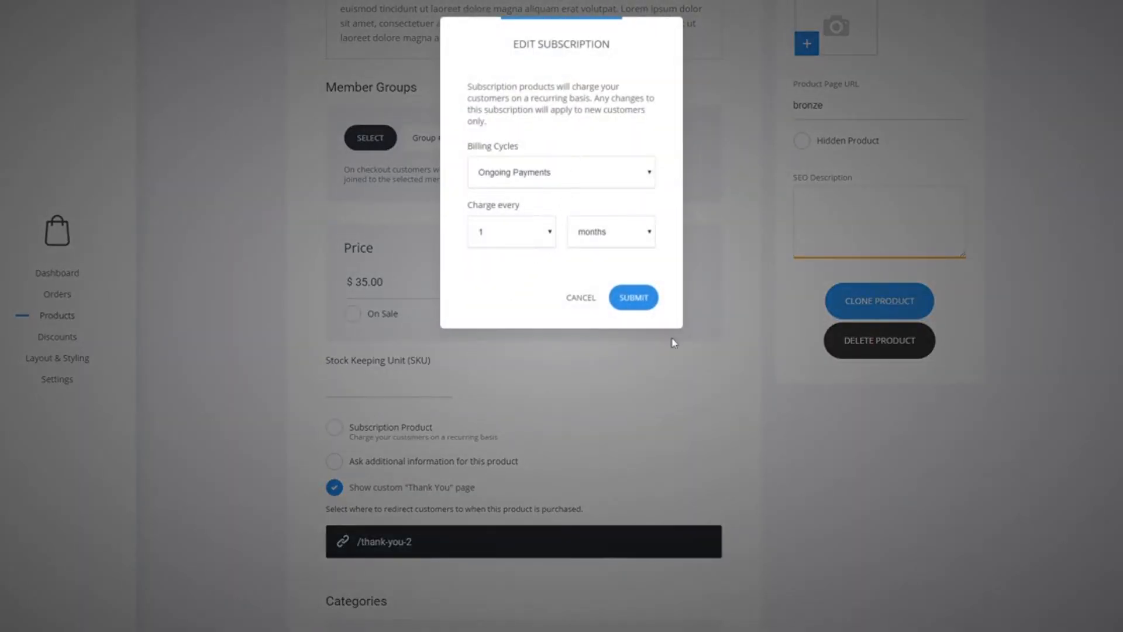
pyautogui.click(642, 297)
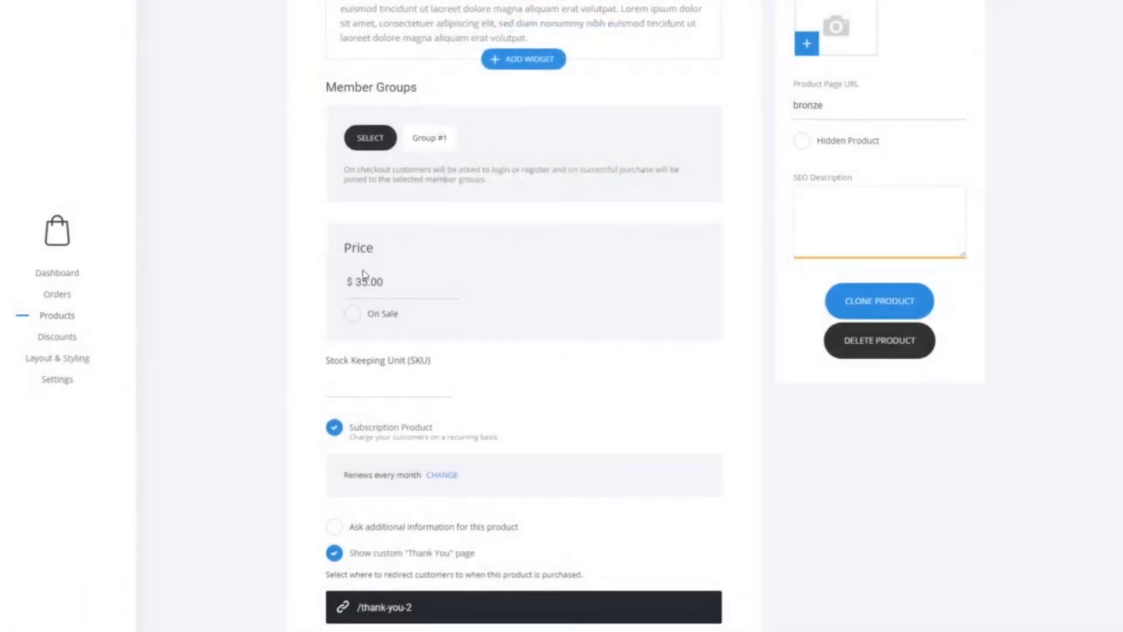
pyautogui.scroll(4, 516, 394)
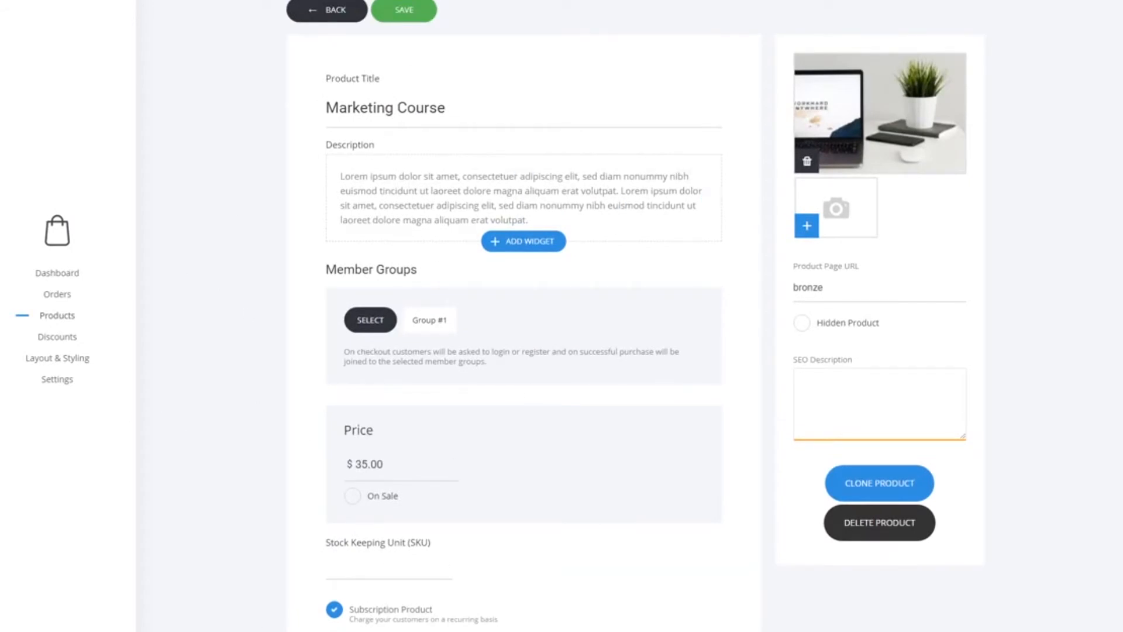
pyautogui.click(423, 13)
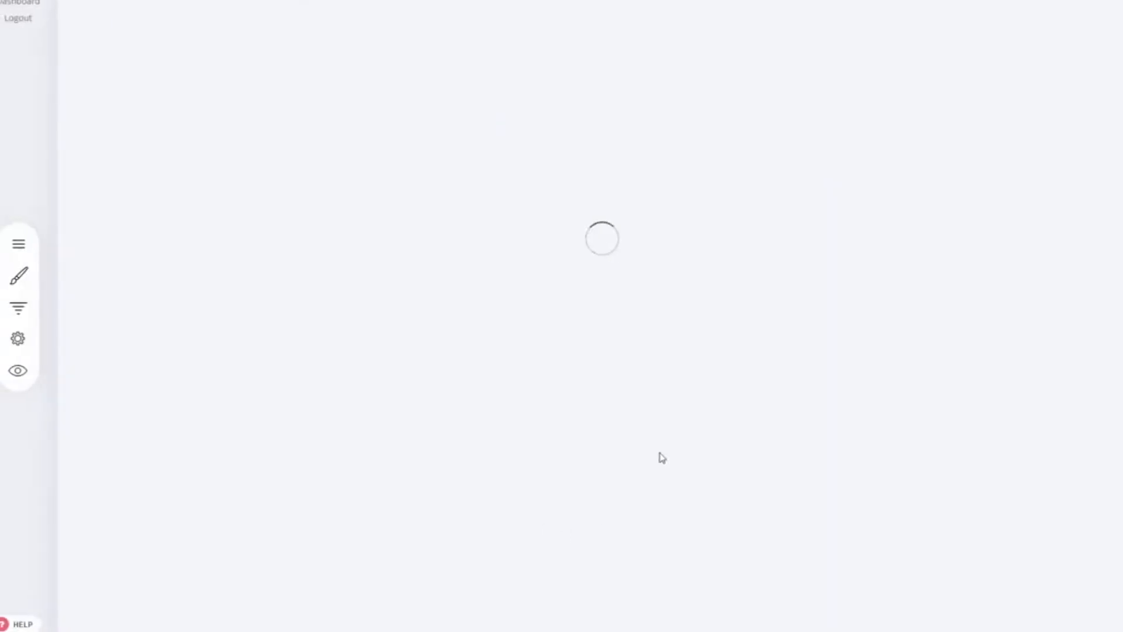
# - Open the Custom Course Checkout page from the site's page list for editing
pyautogui.scroll(-3, 575, 335)
pyautogui.scroll(3, 328, 298)
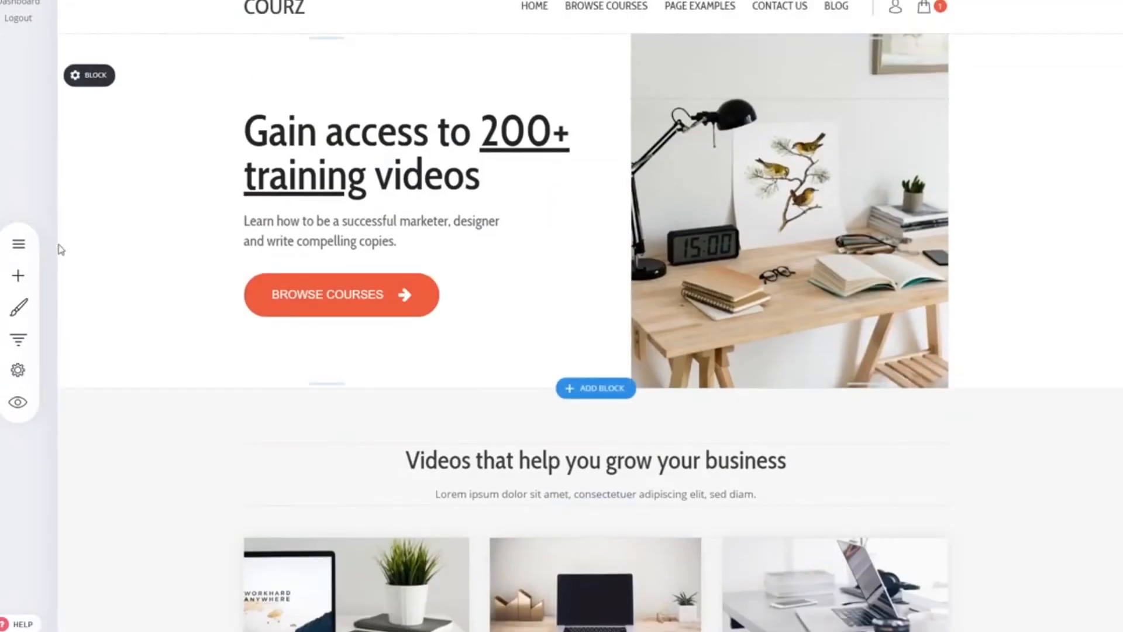
pyautogui.click(18, 243)
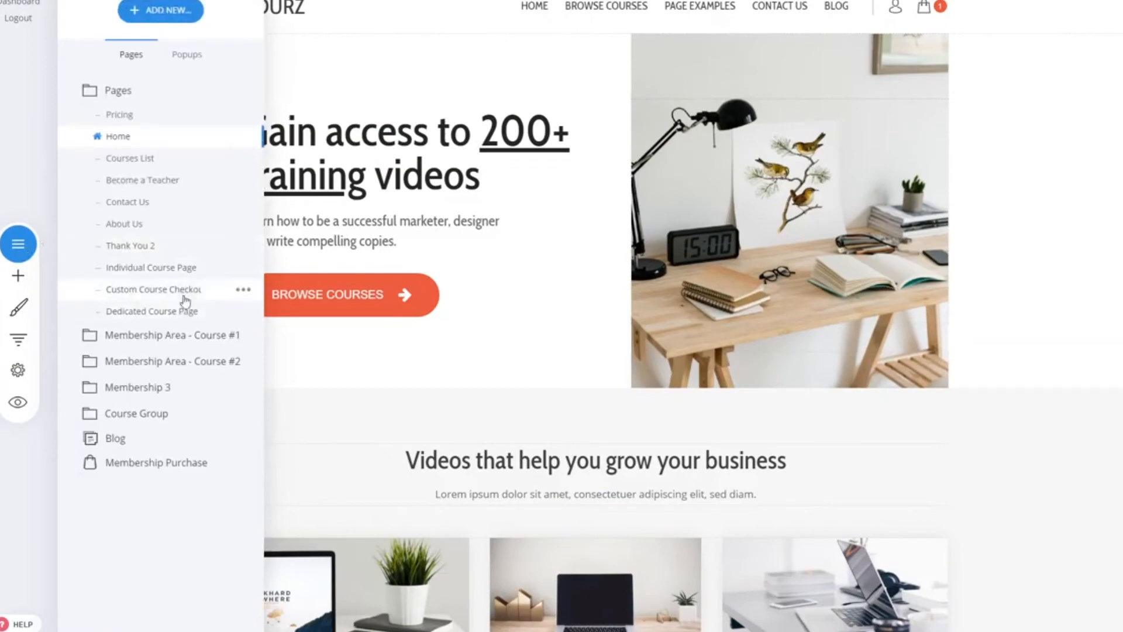
pyautogui.click(183, 292)
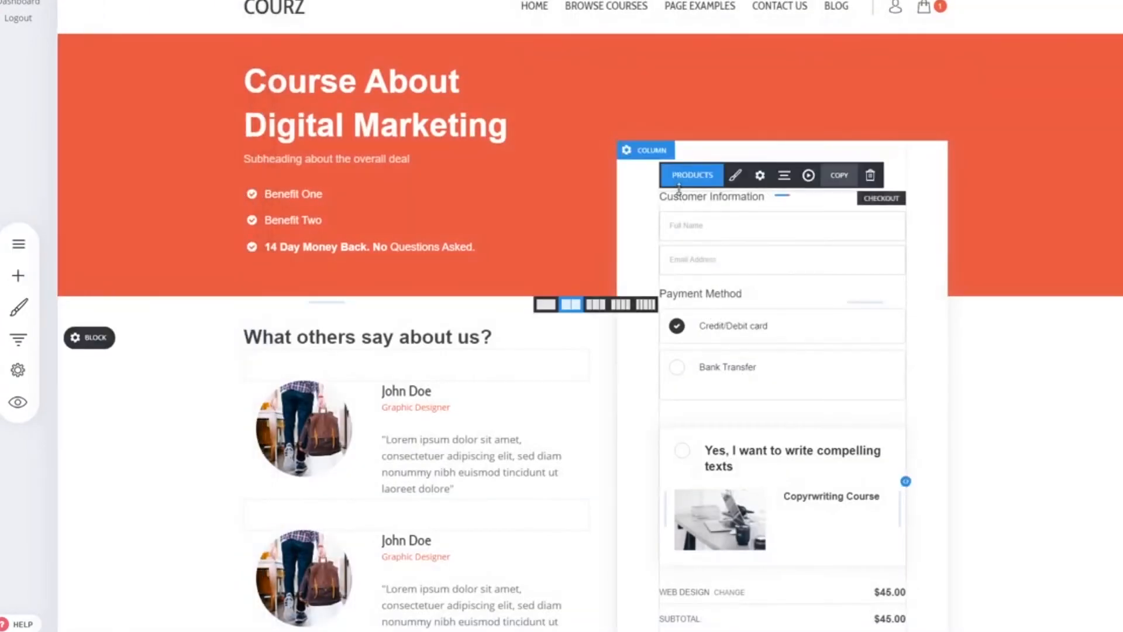
# - Set Marketing Course as the checkout's main product, priced $35.00 / month
pyautogui.click(692, 174)
pyautogui.click(493, 353)
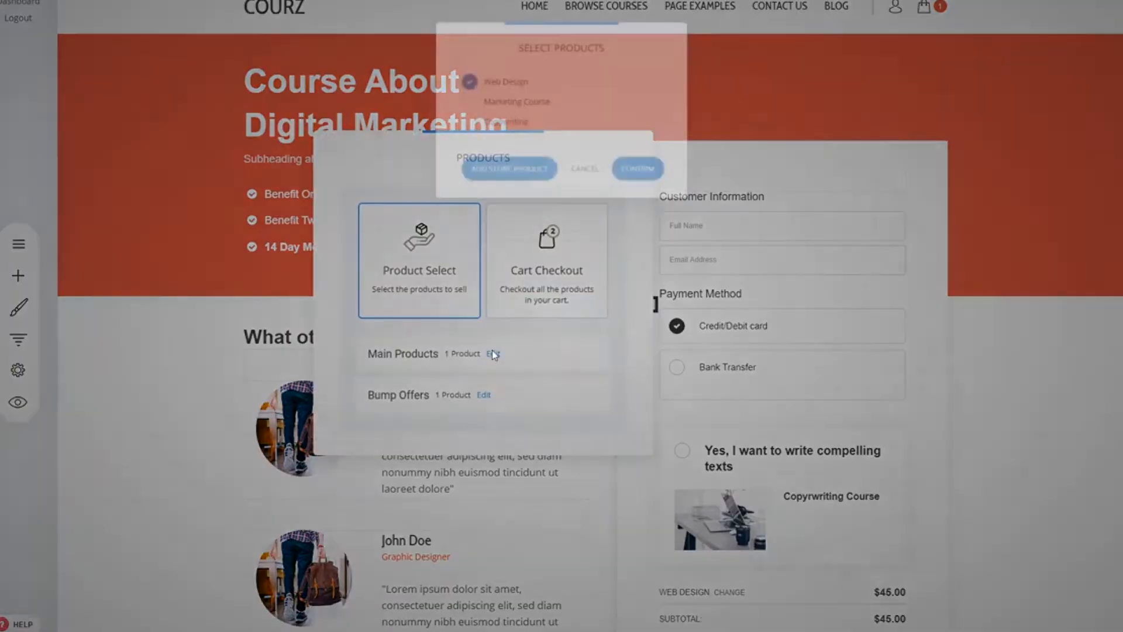
pyautogui.click(515, 106)
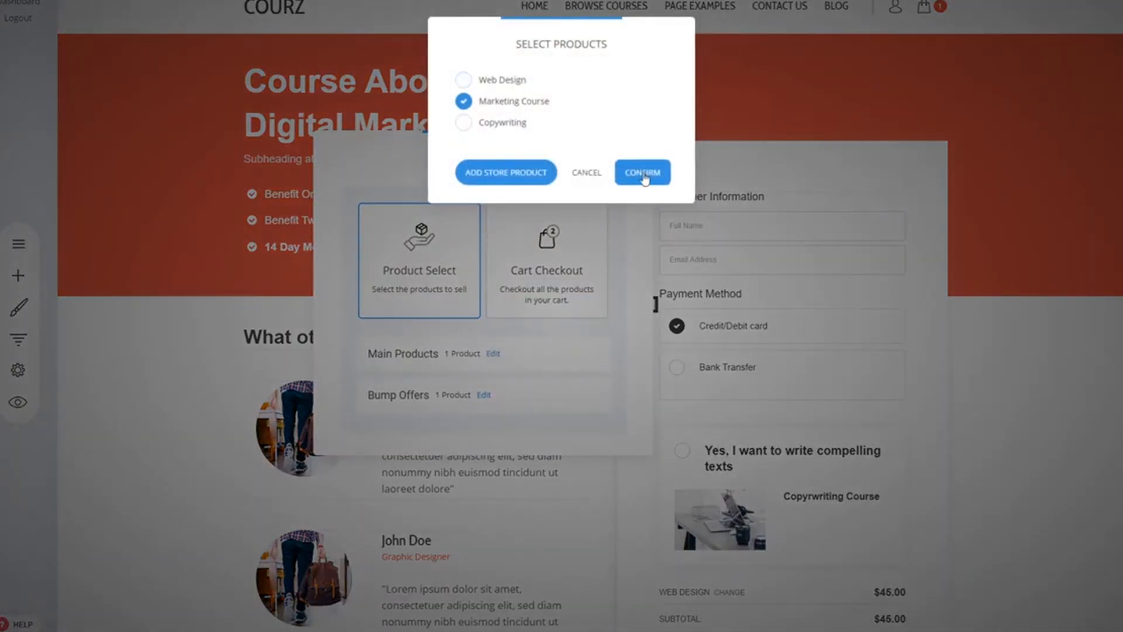
pyautogui.click(643, 172)
pyautogui.click(995, 402)
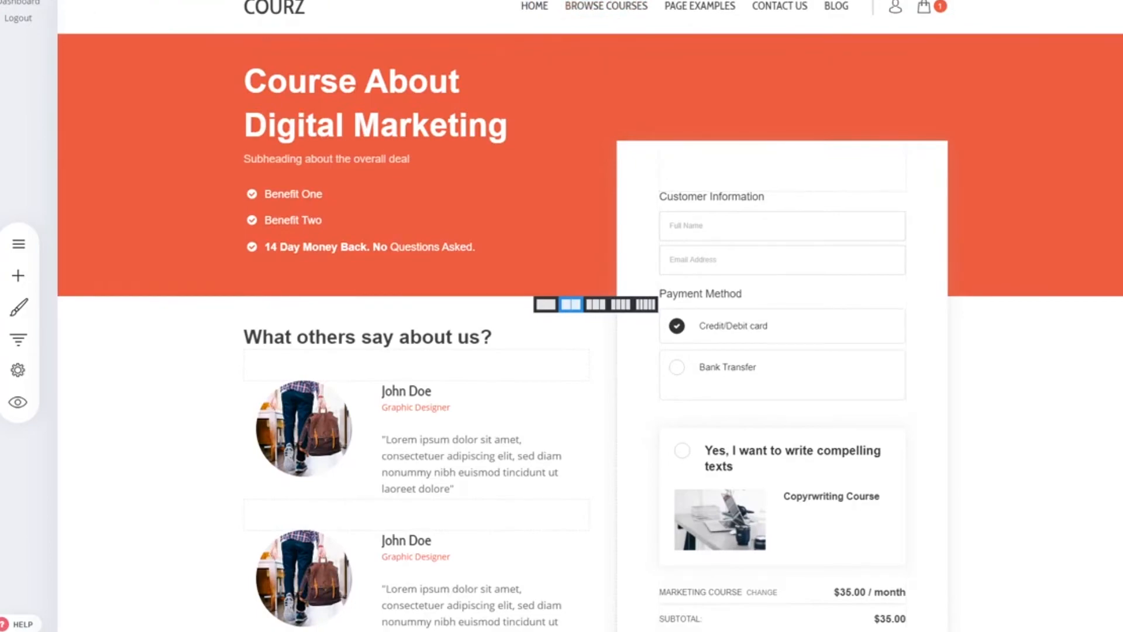
# - In the live preview, enter the 4242 test card number and try submitting the order
pyautogui.click(23, 417)
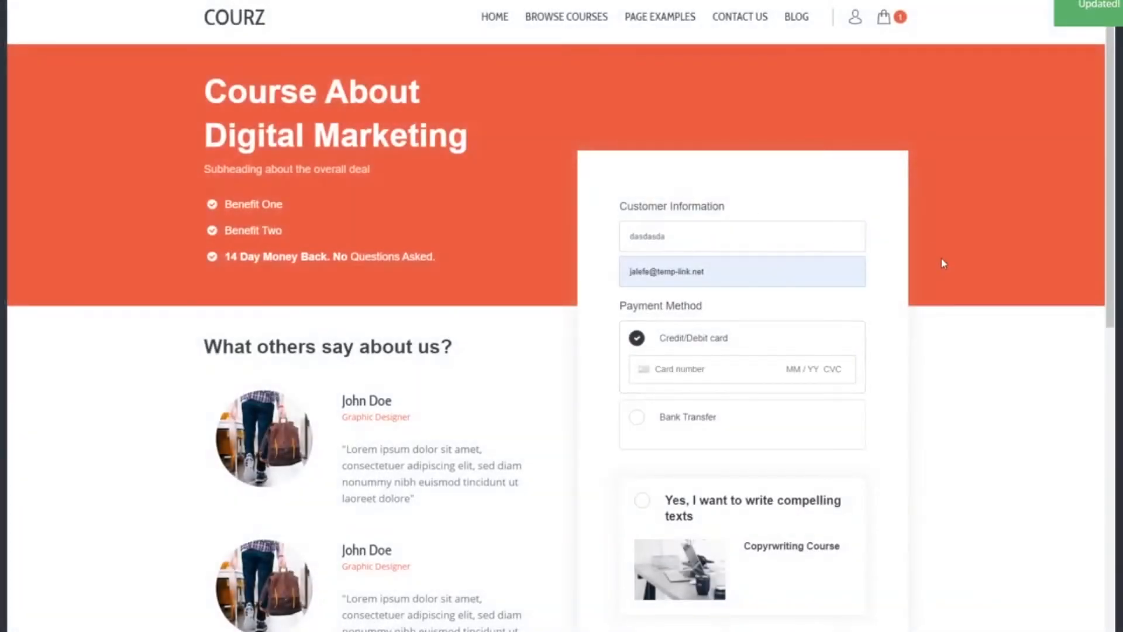
pyautogui.click(697, 368)
pyautogui.write('42 4242 42')
pyautogui.hotkey('ctrl', 'a')
pyautogui.write('4242 4242 4242424204242')
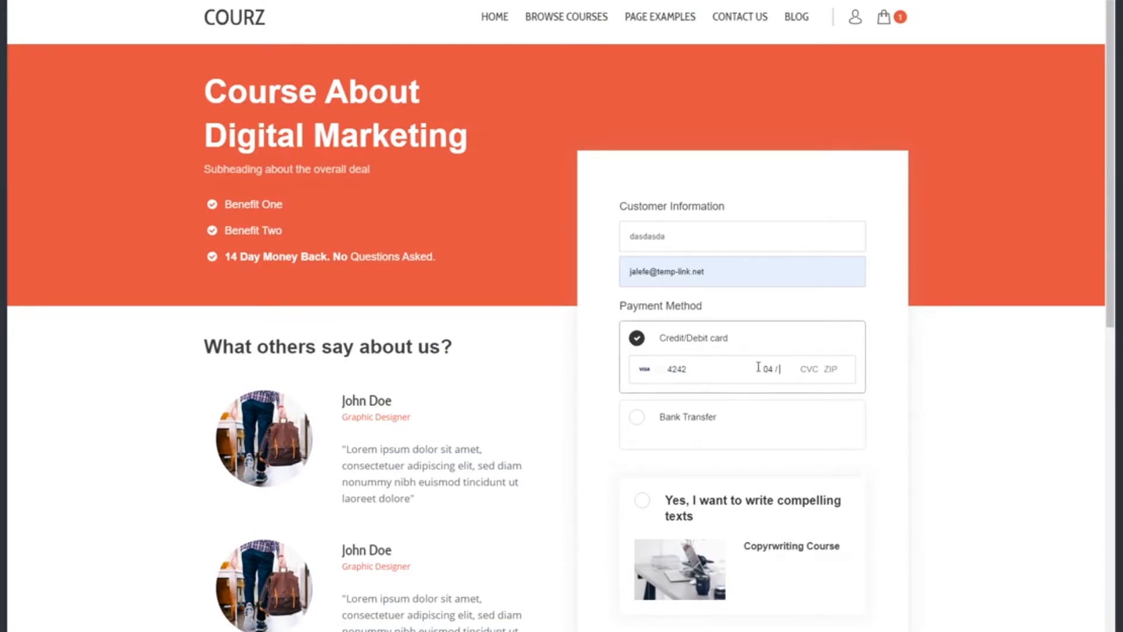
pyautogui.write('42 8401')
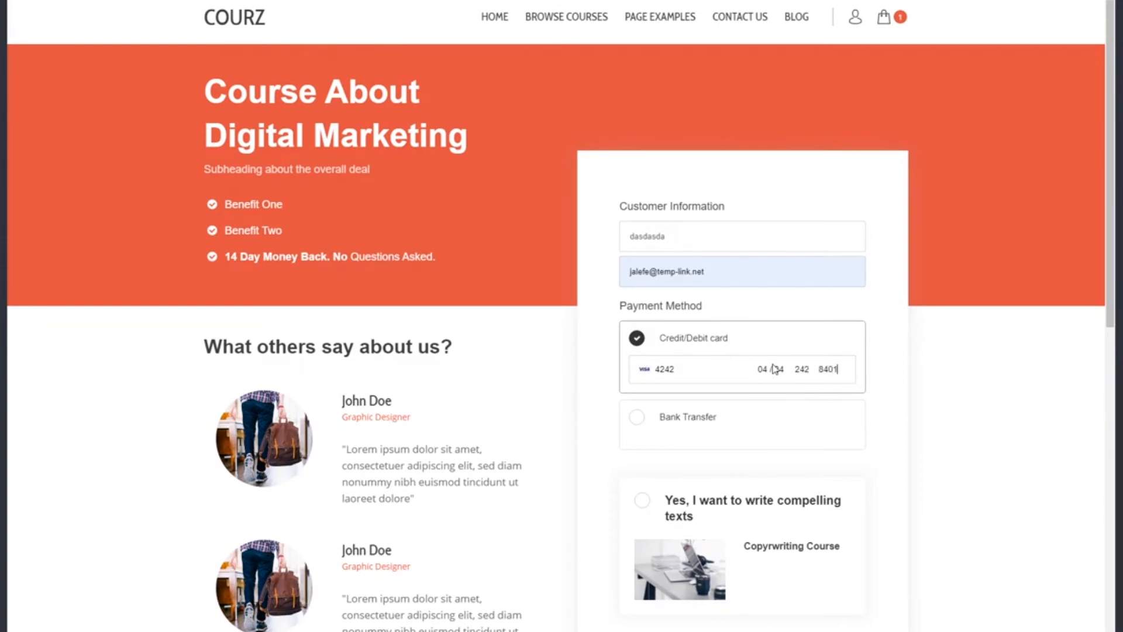
pyautogui.click(980, 403)
pyautogui.scroll(-3, 1015, 409)
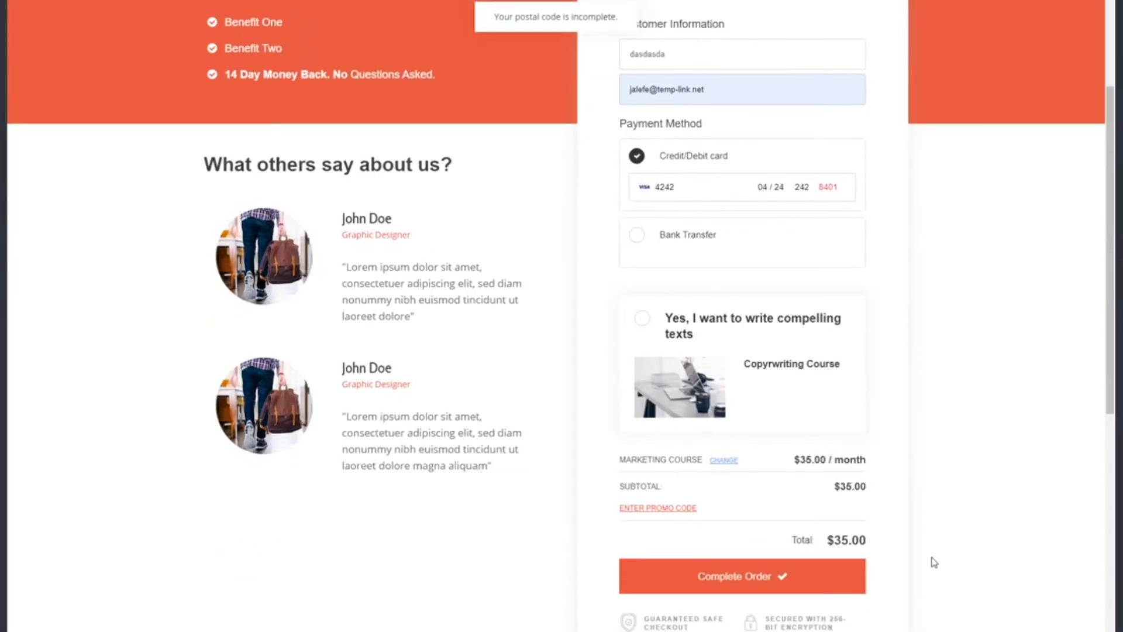
pyautogui.click(777, 578)
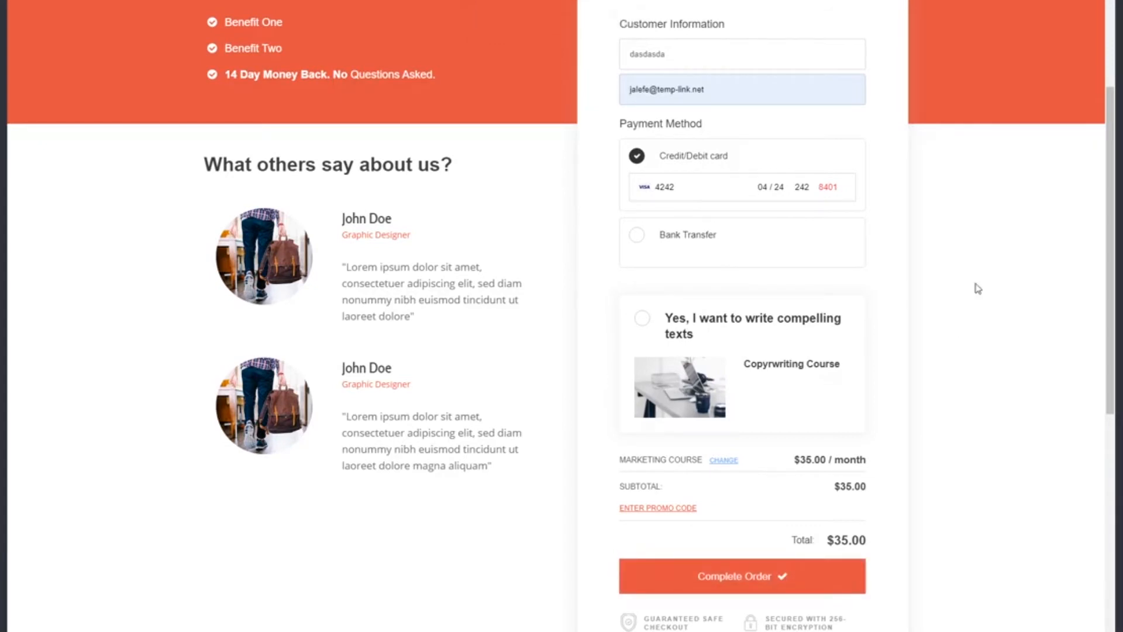
# - Go back to the card details to review and correct the card number
pyautogui.scroll(3, 964, 313)
pyautogui.click(830, 367)
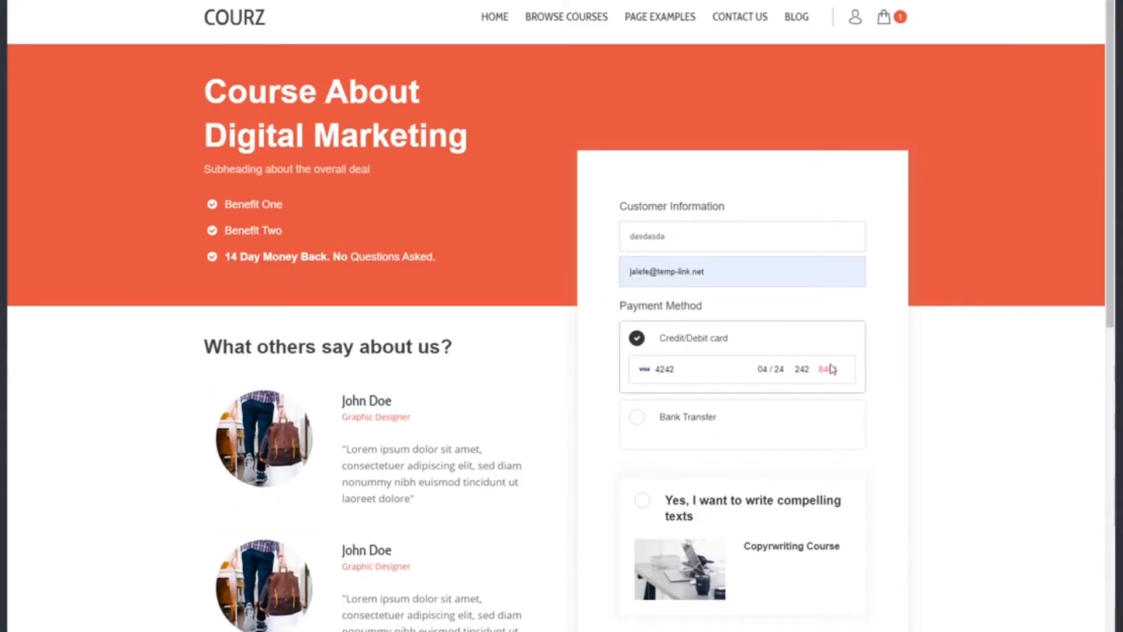
pyautogui.click(735, 369)
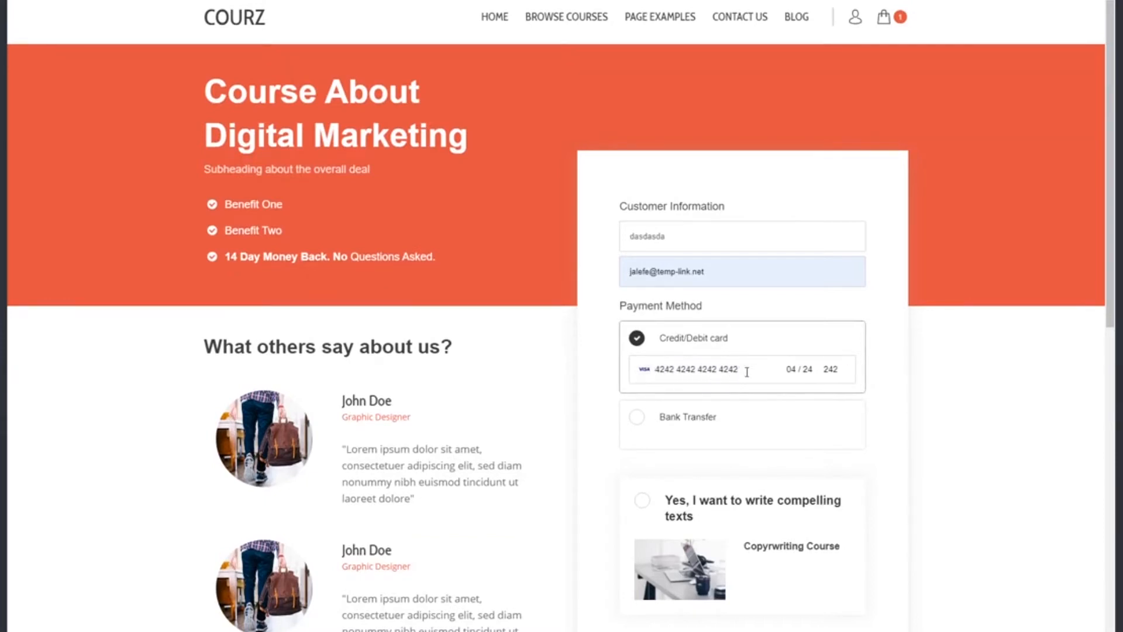
pyautogui.click(824, 371)
pyautogui.scroll(-6, 853, 397)
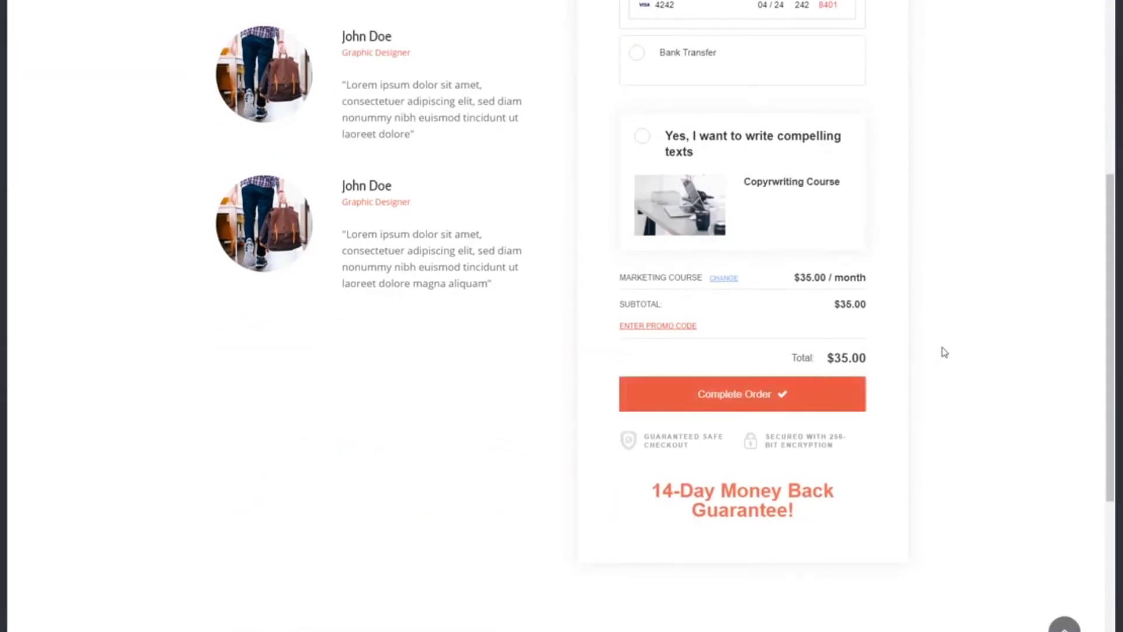
pyautogui.scroll(5, 936, 350)
pyautogui.moveTo(688, 308); pyautogui.dragTo(567, 306)
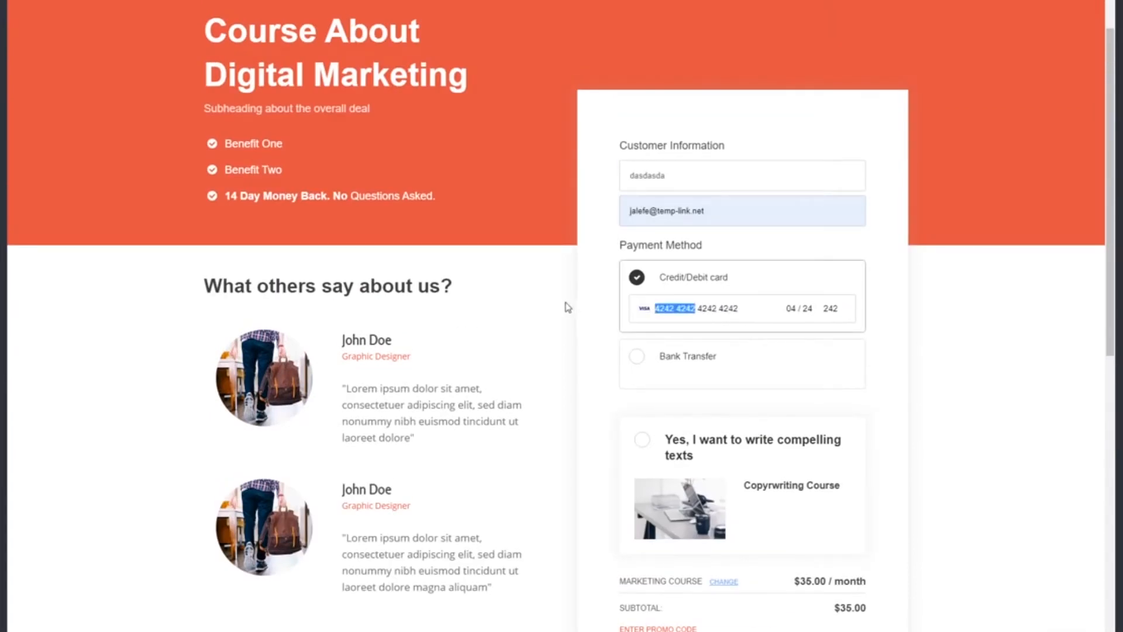
pyautogui.click(747, 306)
# - Switch payment to bank transfer and place the $35.00 Marketing Course order
pyautogui.click(819, 362)
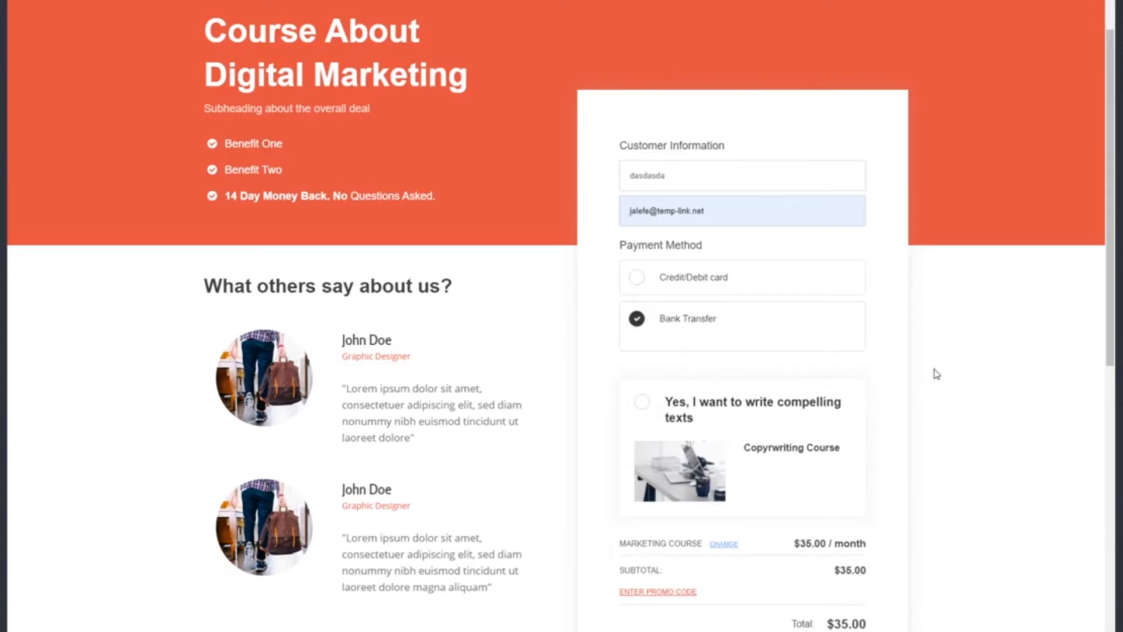
pyautogui.click(717, 283)
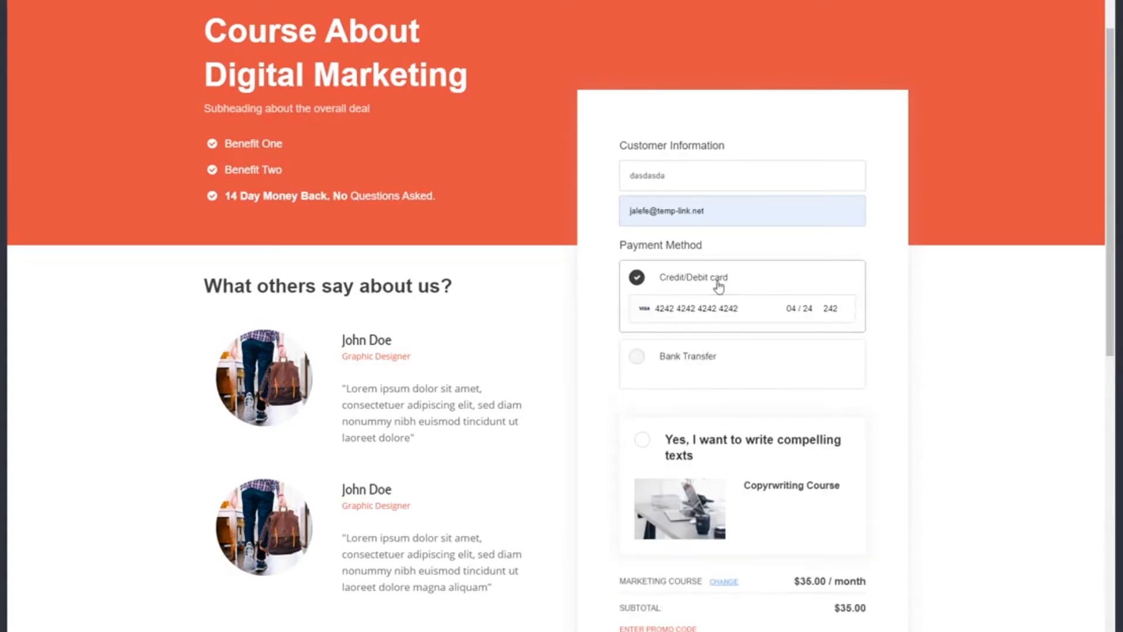
pyautogui.click(722, 360)
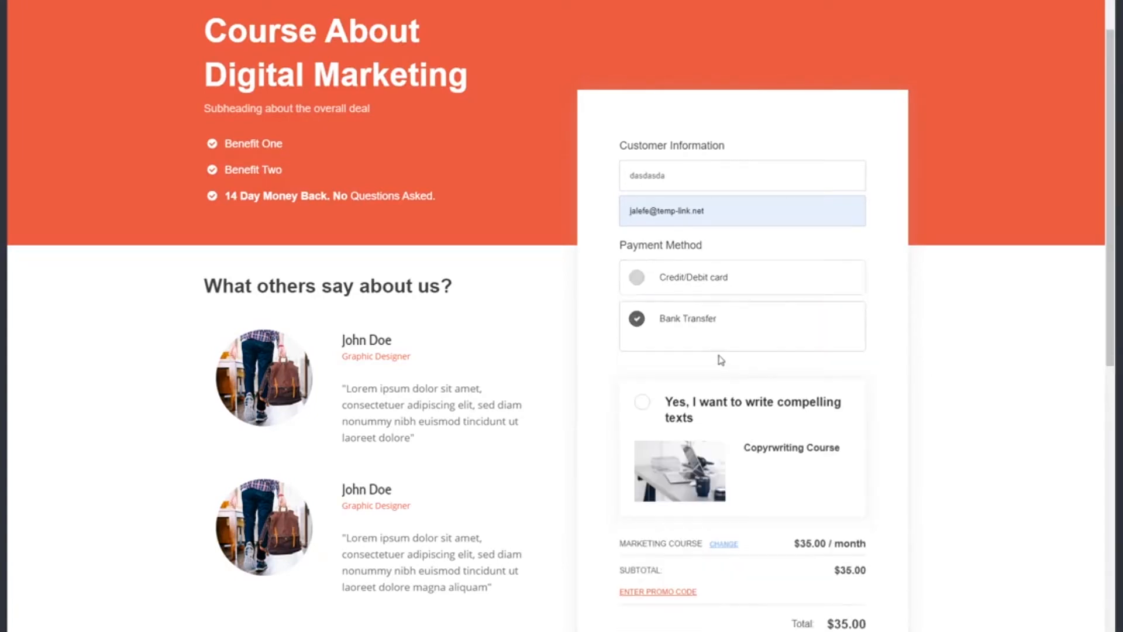
pyautogui.scroll(-1, 954, 338)
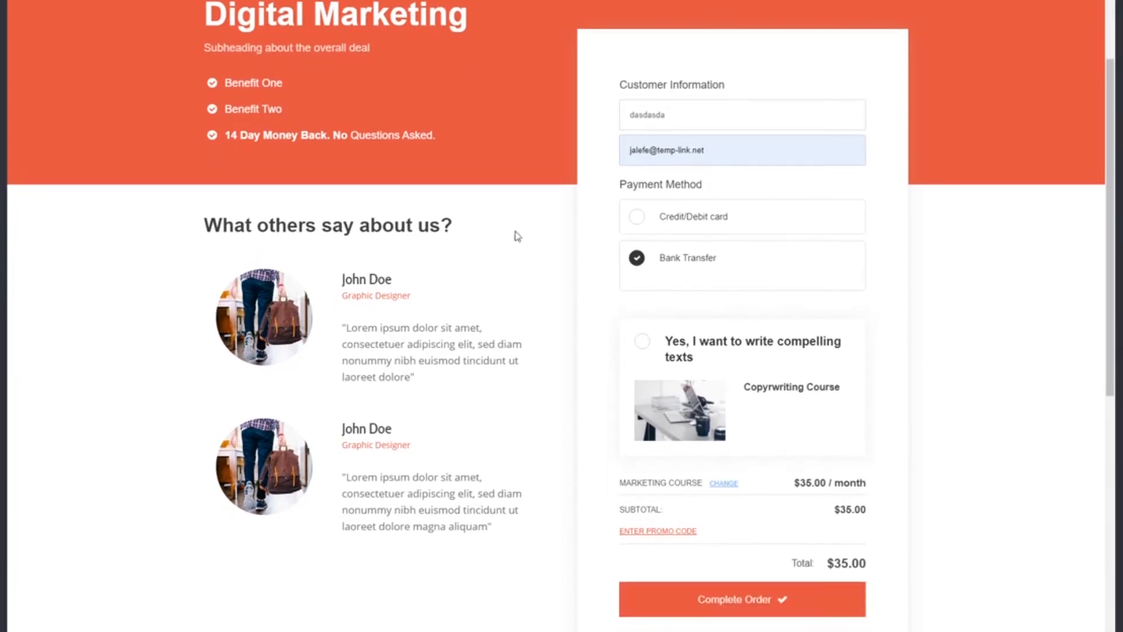
pyautogui.click(786, 603)
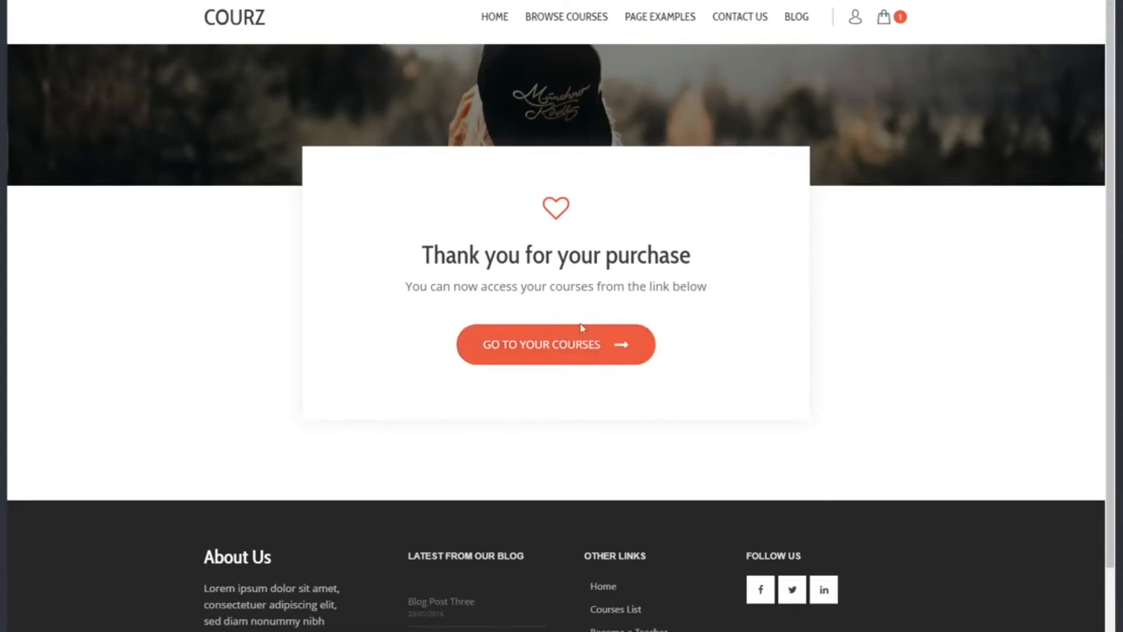
# - From the purchased courses, open the account's Subscriptions and highlight Marketing Course at $35.00
pyautogui.click(557, 353)
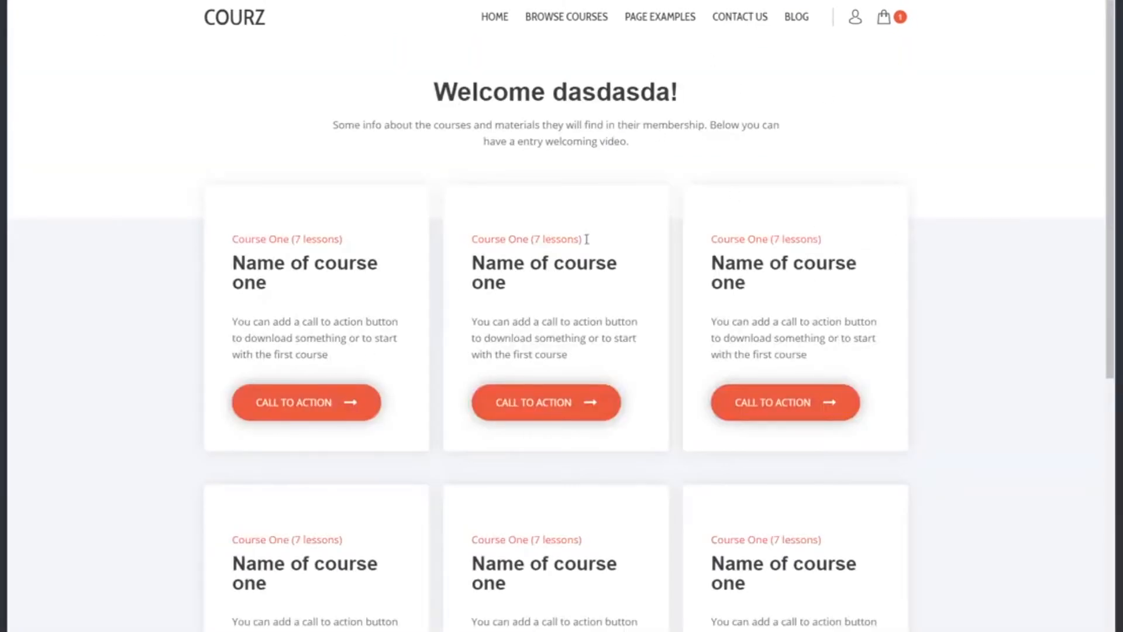
pyautogui.click(855, 20)
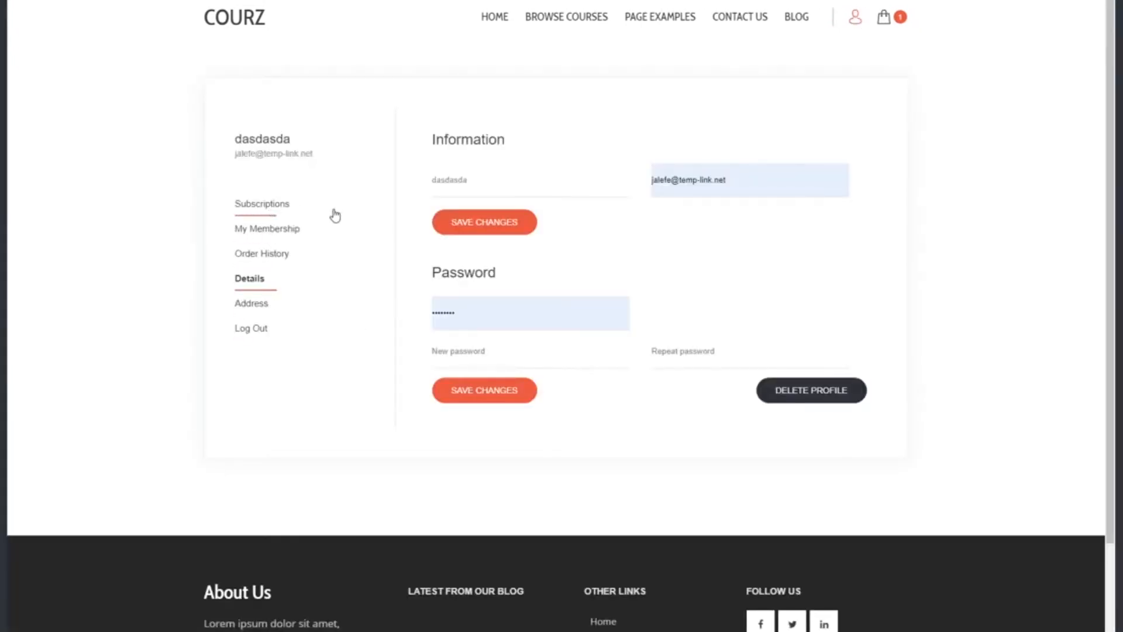
pyautogui.click(294, 212)
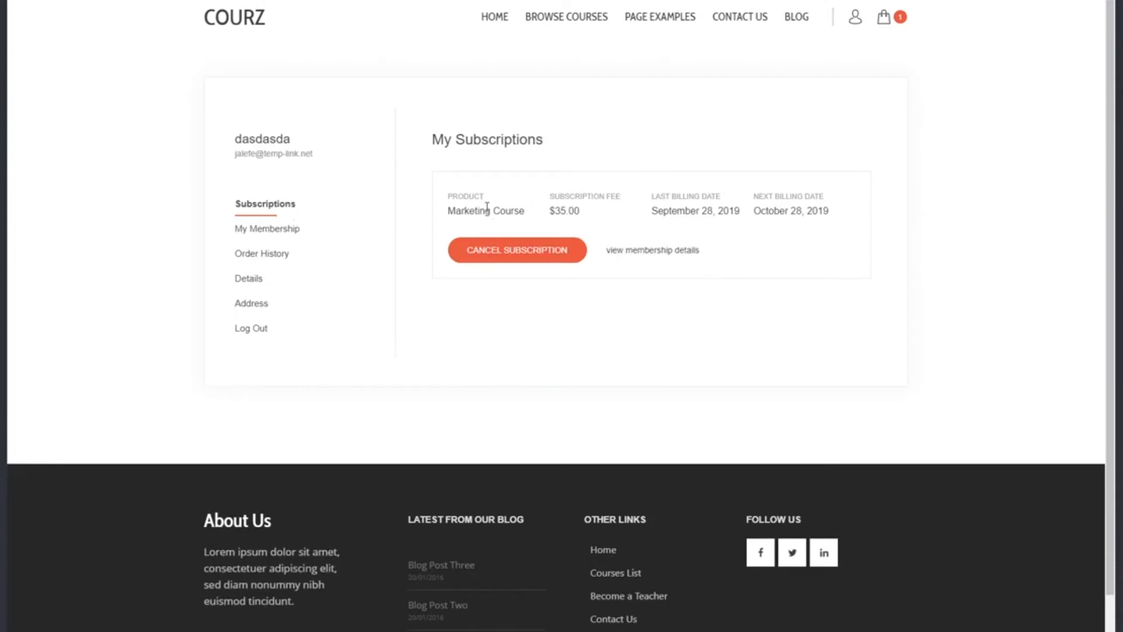
pyautogui.moveTo(526, 212); pyautogui.dragTo(445, 211)
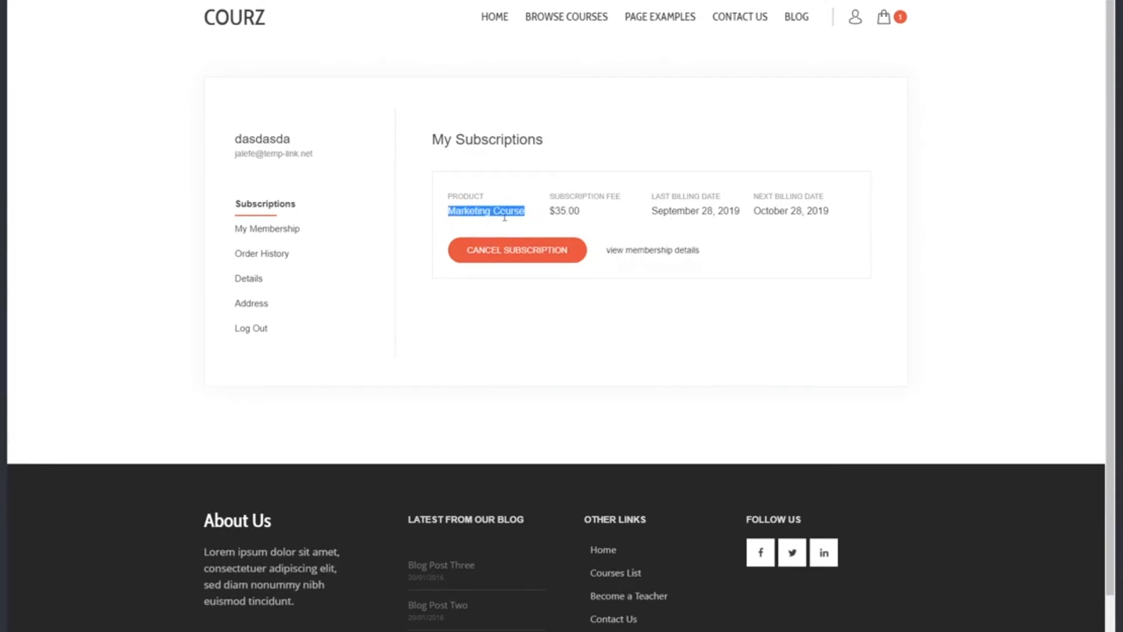
pyautogui.moveTo(551, 212); pyautogui.dragTo(593, 212)
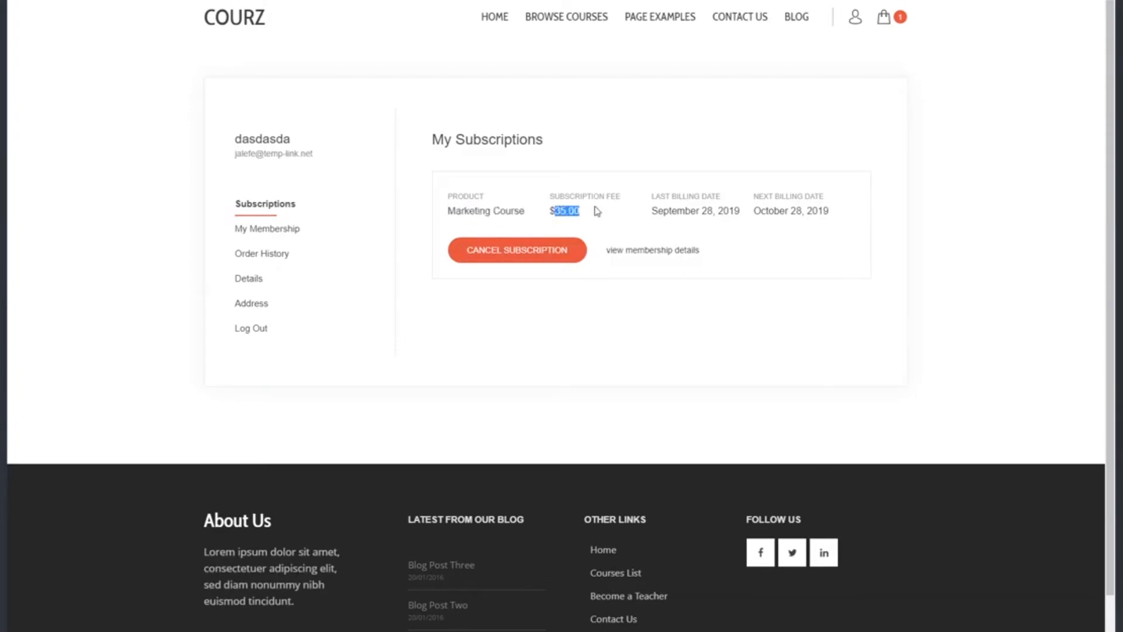
pyautogui.click(572, 212)
# - View the membership details, then browse Store > Products and dismiss the Add Product choices
pyautogui.click(674, 258)
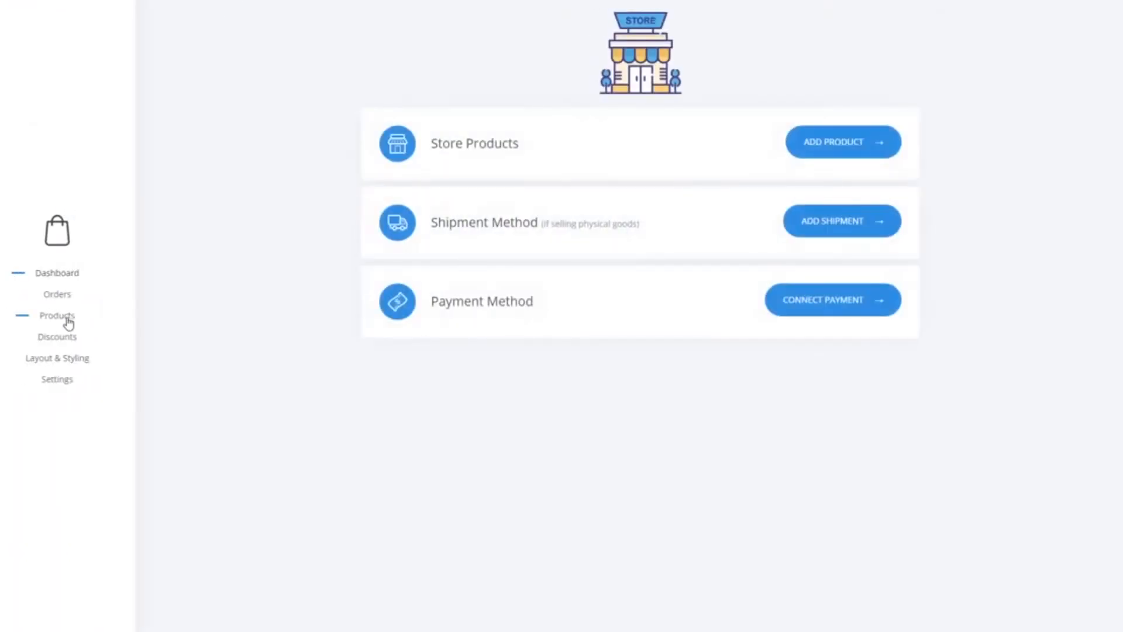
pyautogui.click(67, 321)
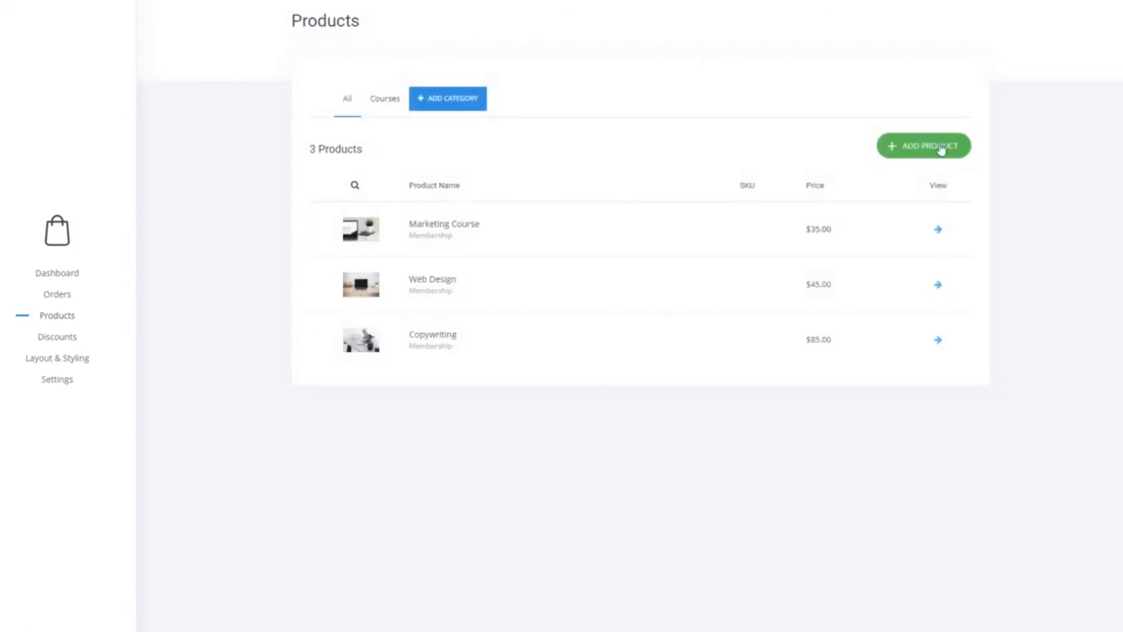
pyautogui.click(940, 147)
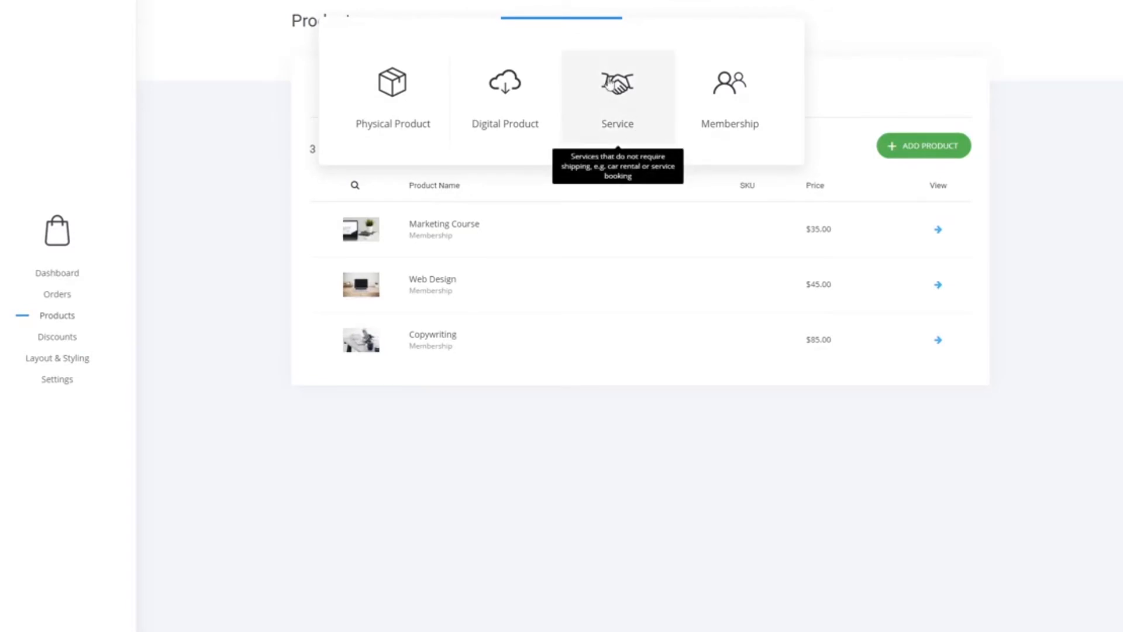
pyautogui.click(504, 459)
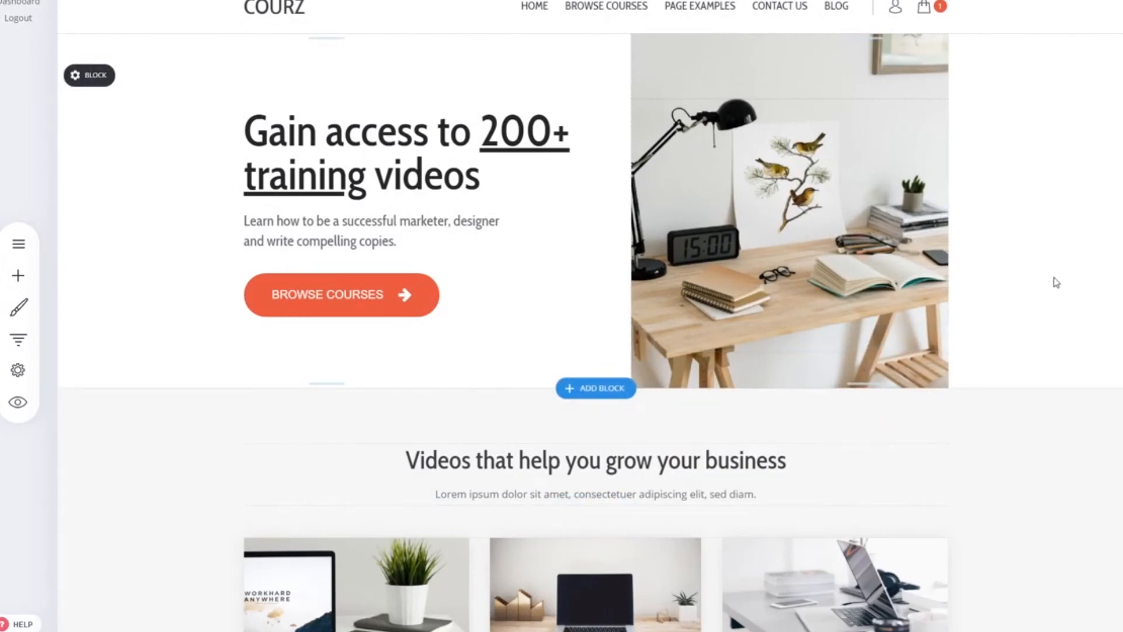
# - Browse the Membership / Course and Checkout page templates, then close the chooser without adding
pyautogui.click(18, 243)
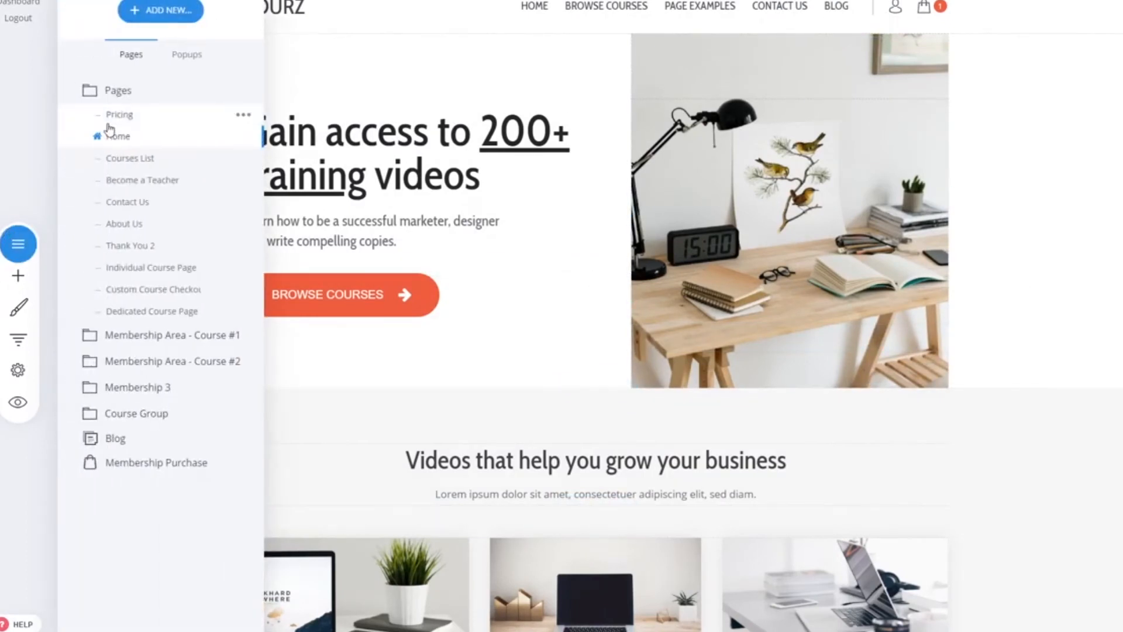
pyautogui.click(168, 16)
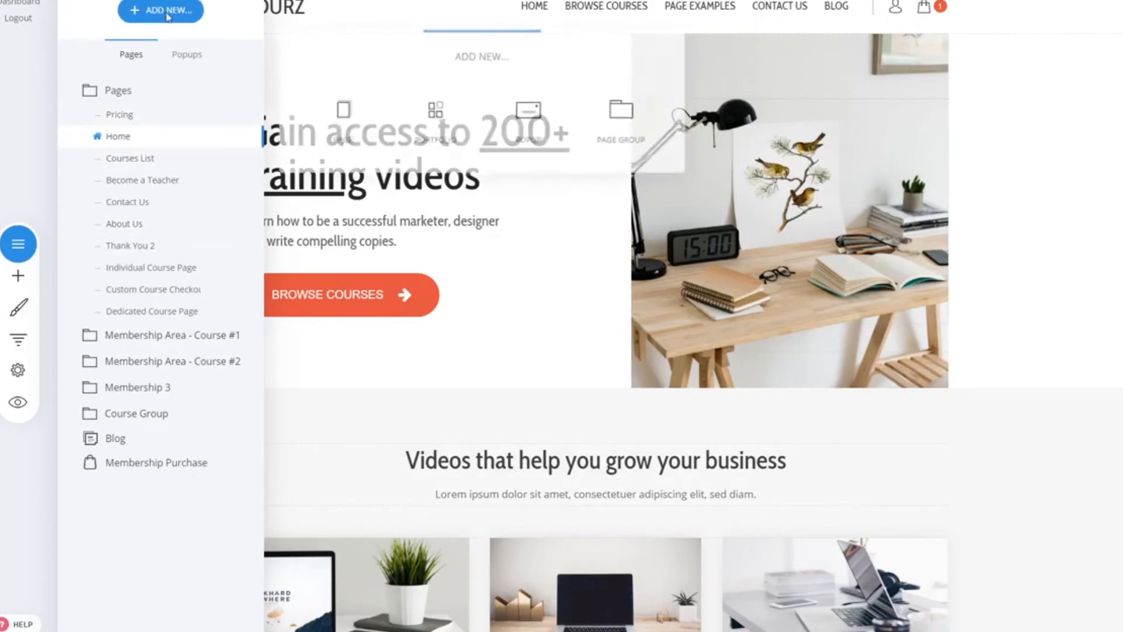
pyautogui.click(321, 124)
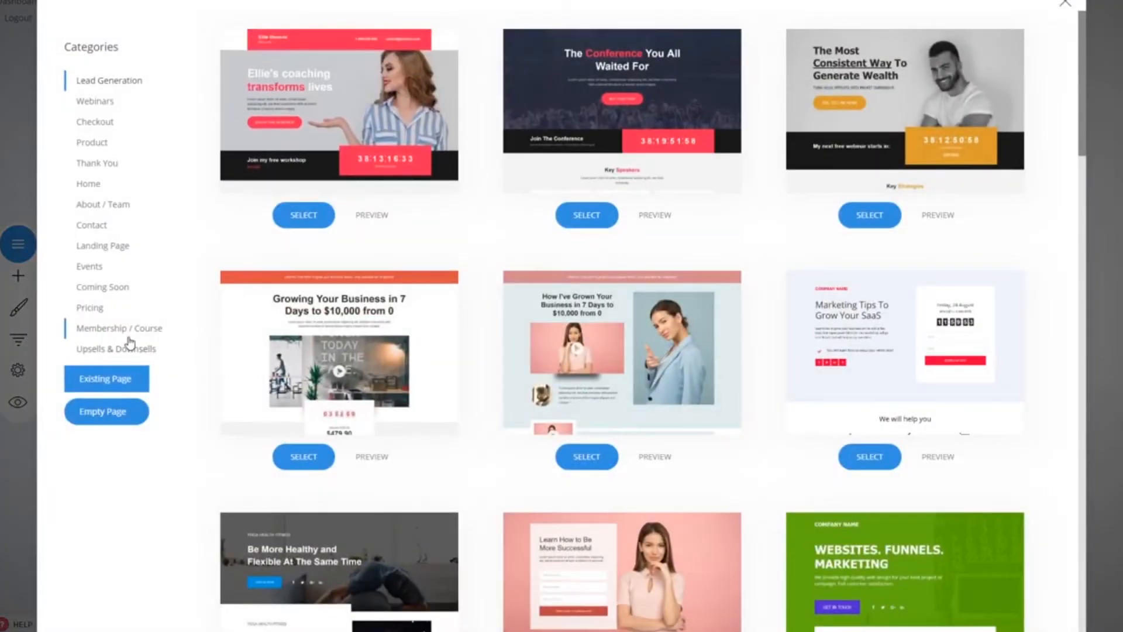
pyautogui.click(125, 328)
pyautogui.scroll(-3, 529, 326)
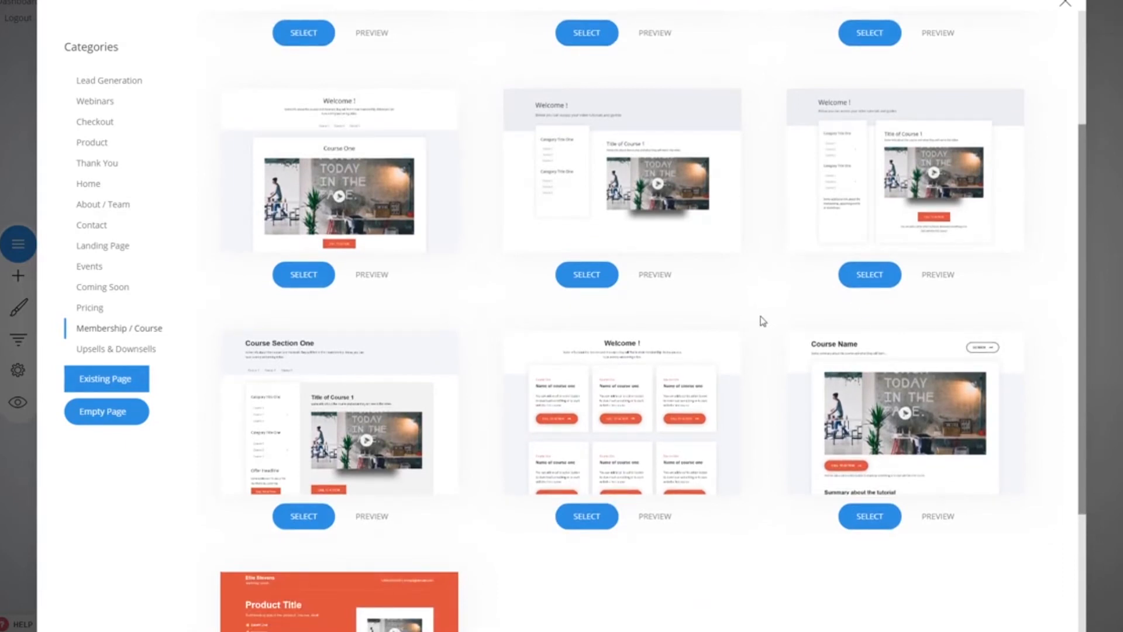
pyautogui.scroll(3, 762, 321)
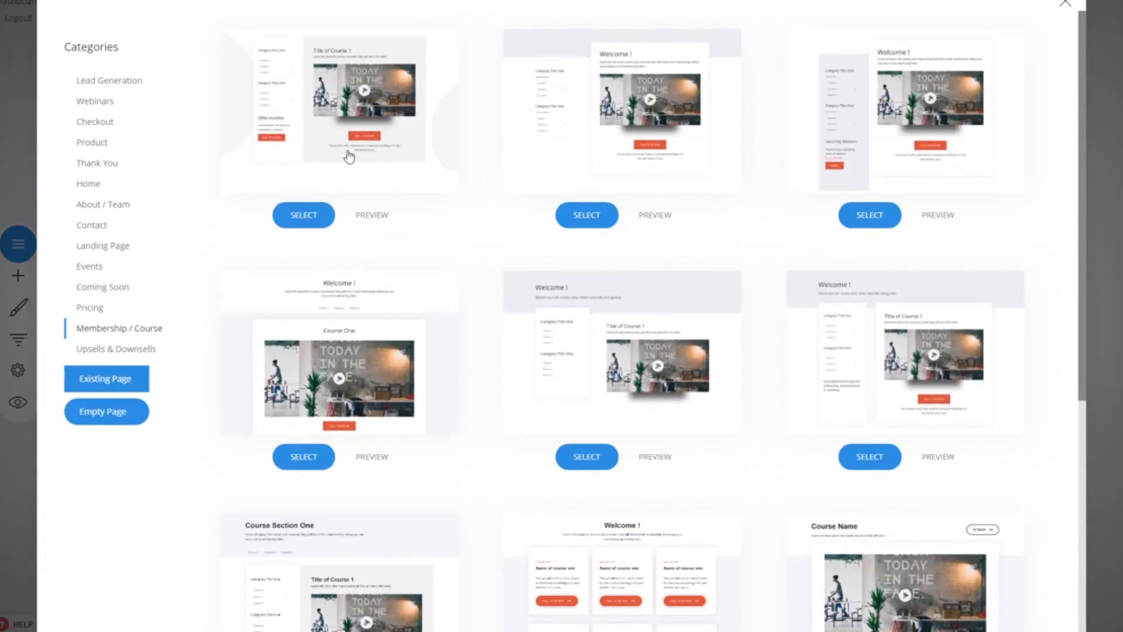
pyautogui.click(95, 124)
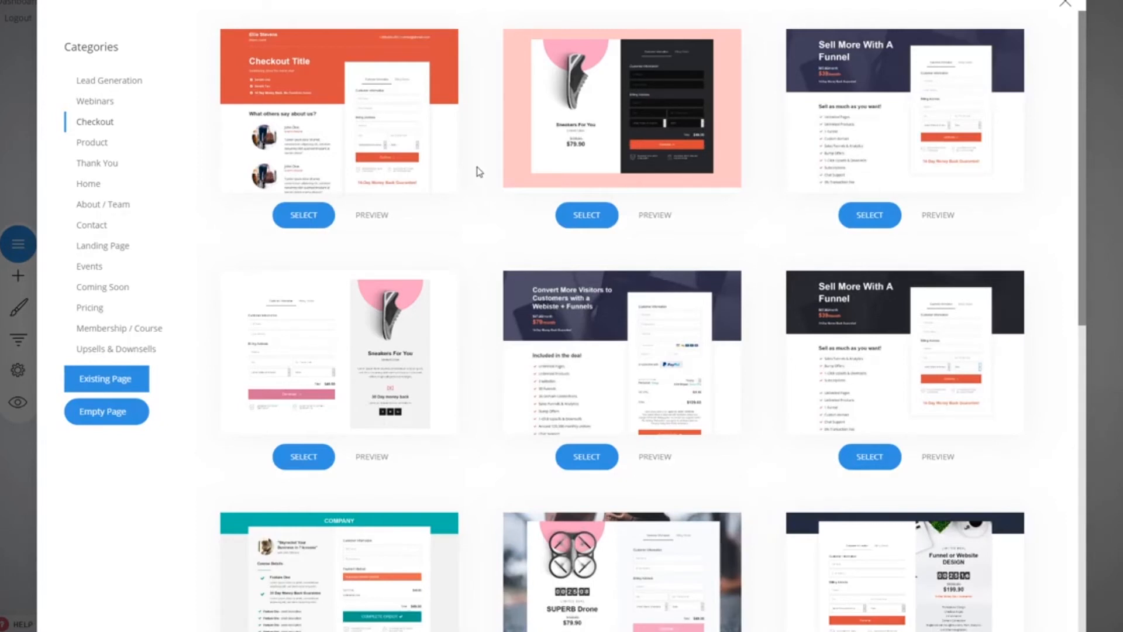
pyautogui.click(97, 327)
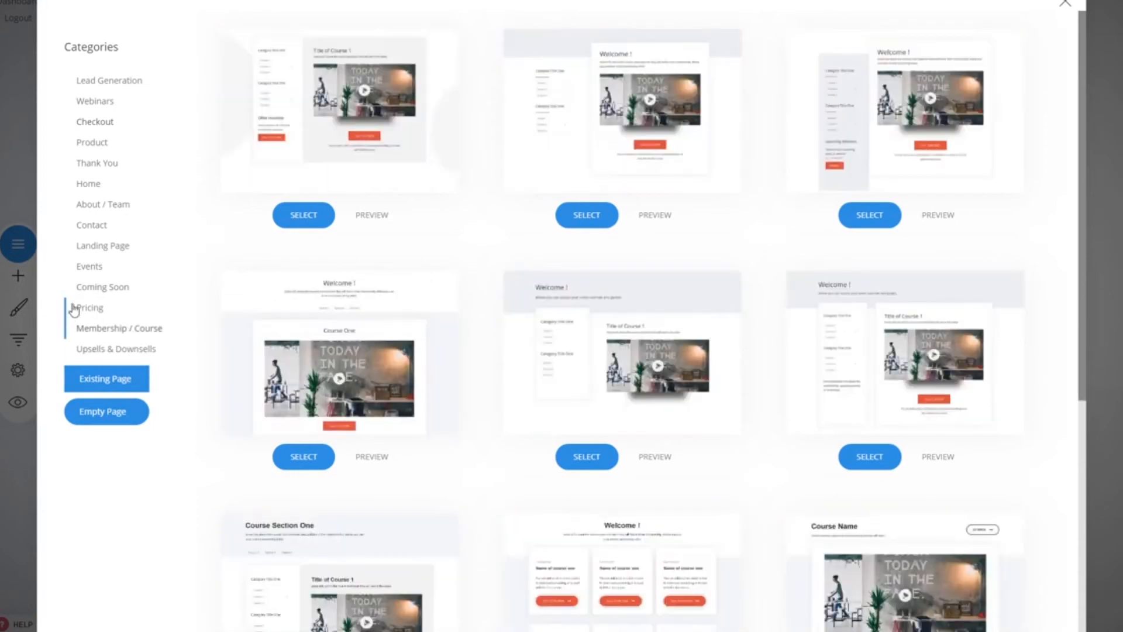
pyautogui.scroll(-5, 414, 326)
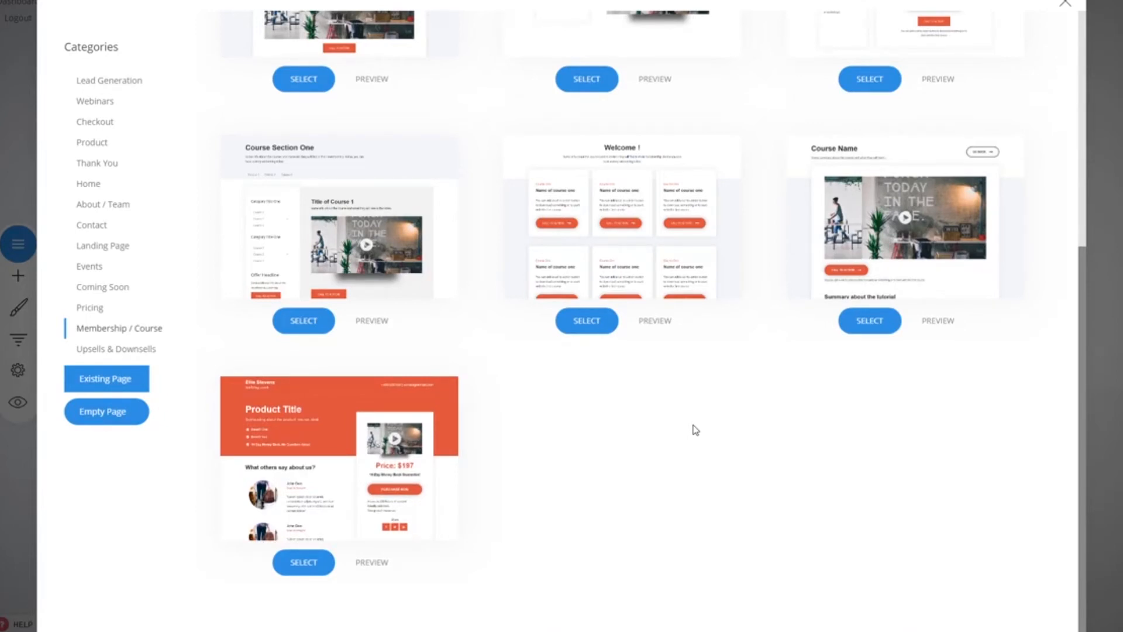
pyautogui.click(1063, 8)
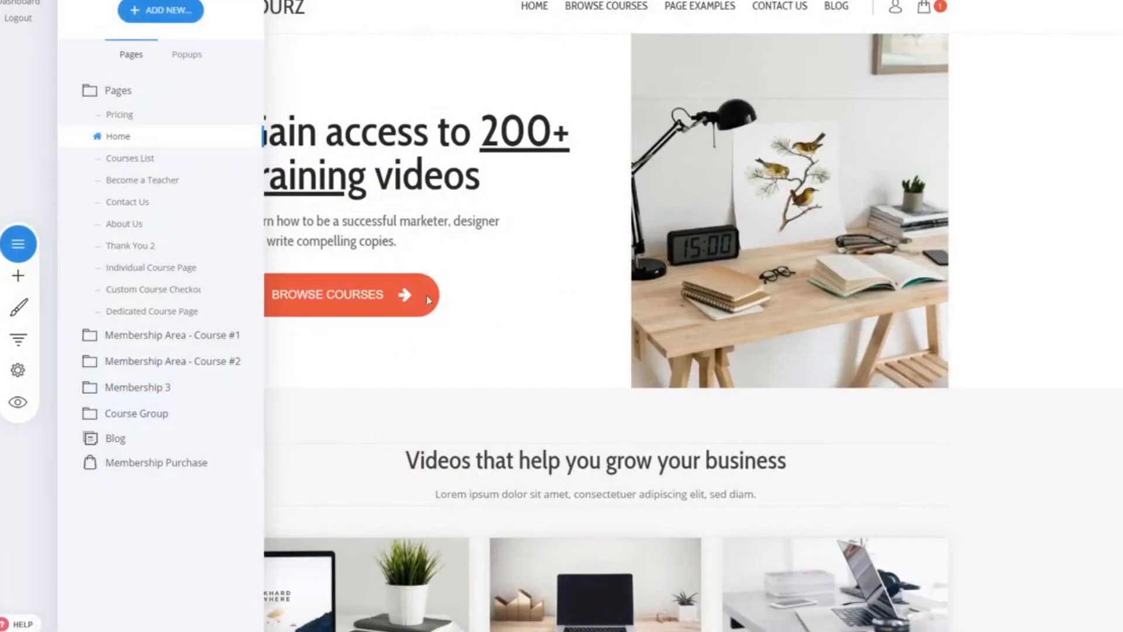
pyautogui.click(493, 242)
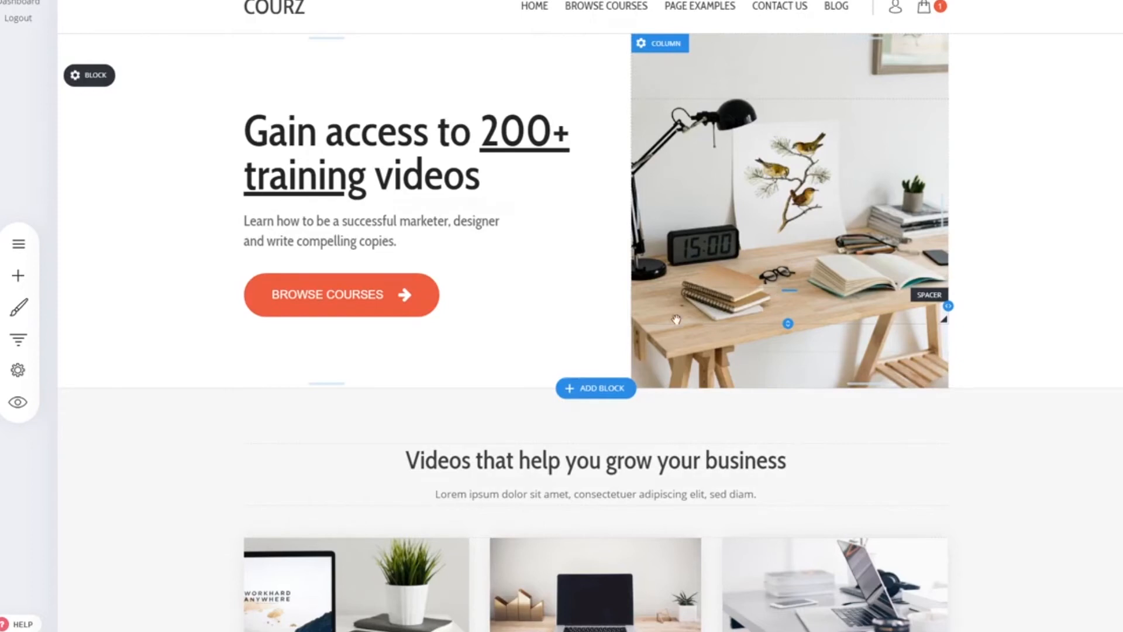
pyautogui.click(18, 244)
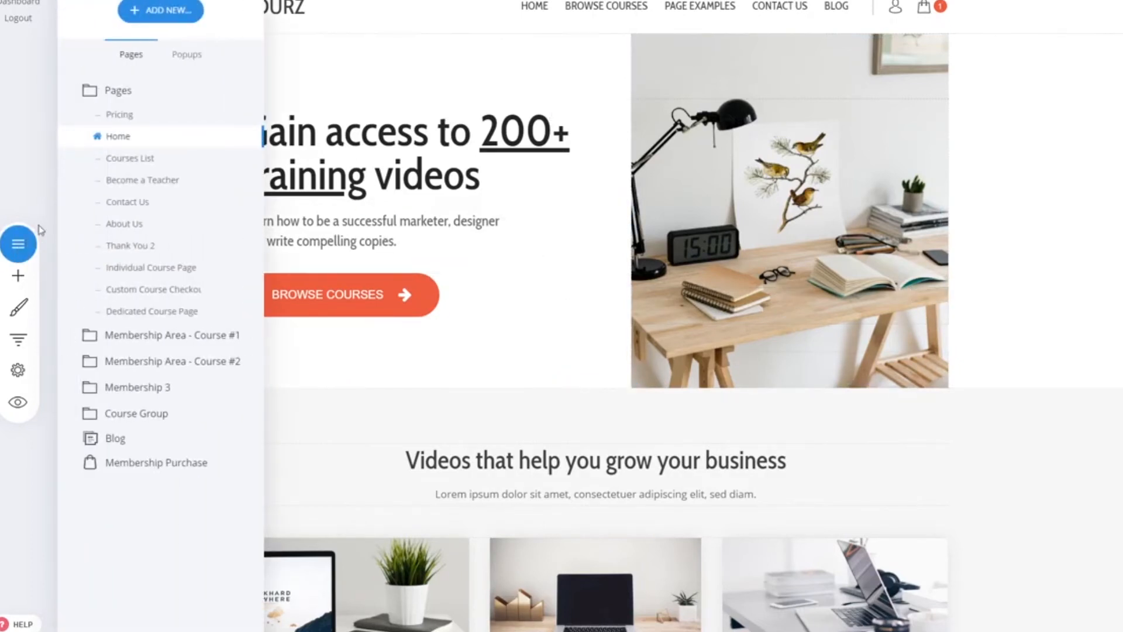
pyautogui.click(140, 159)
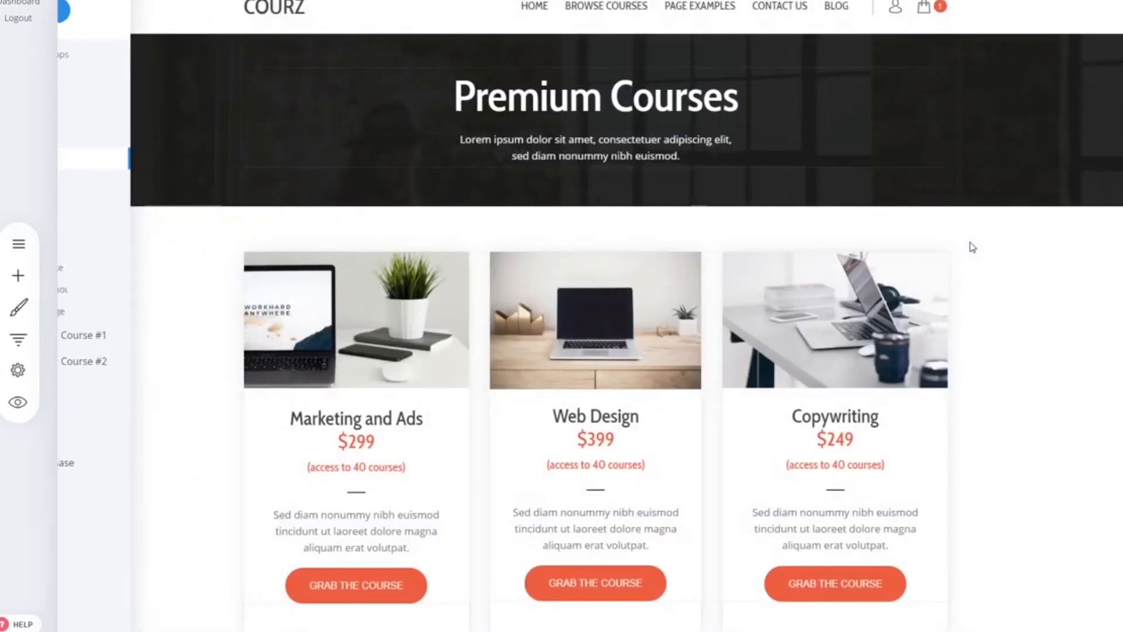
pyautogui.scroll(-5, 1025, 429)
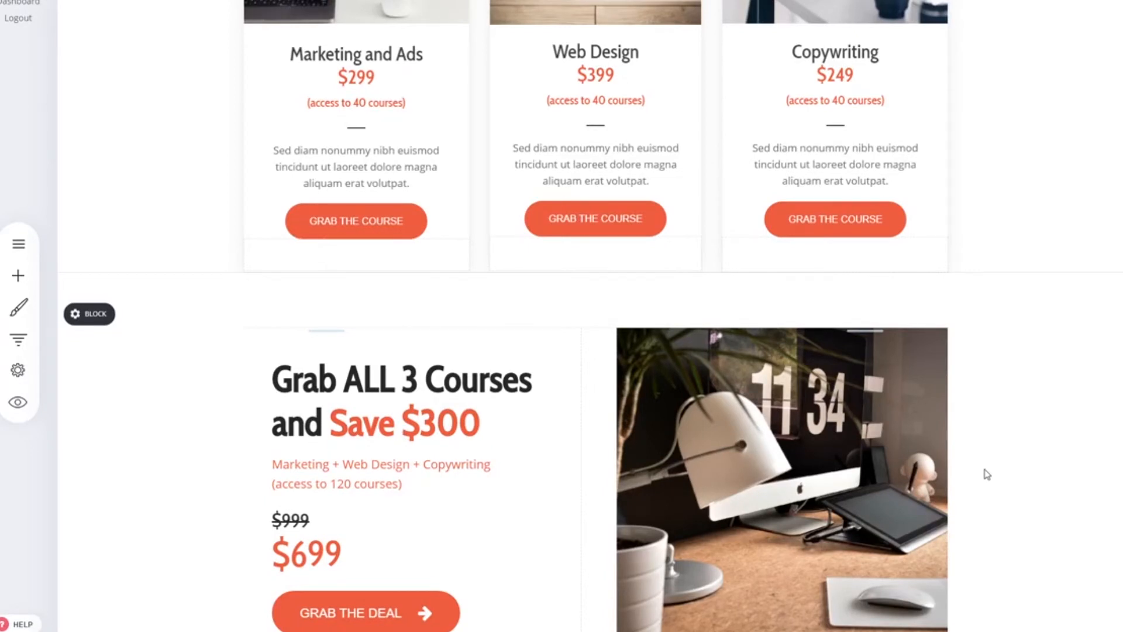
pyautogui.scroll(5, 989, 471)
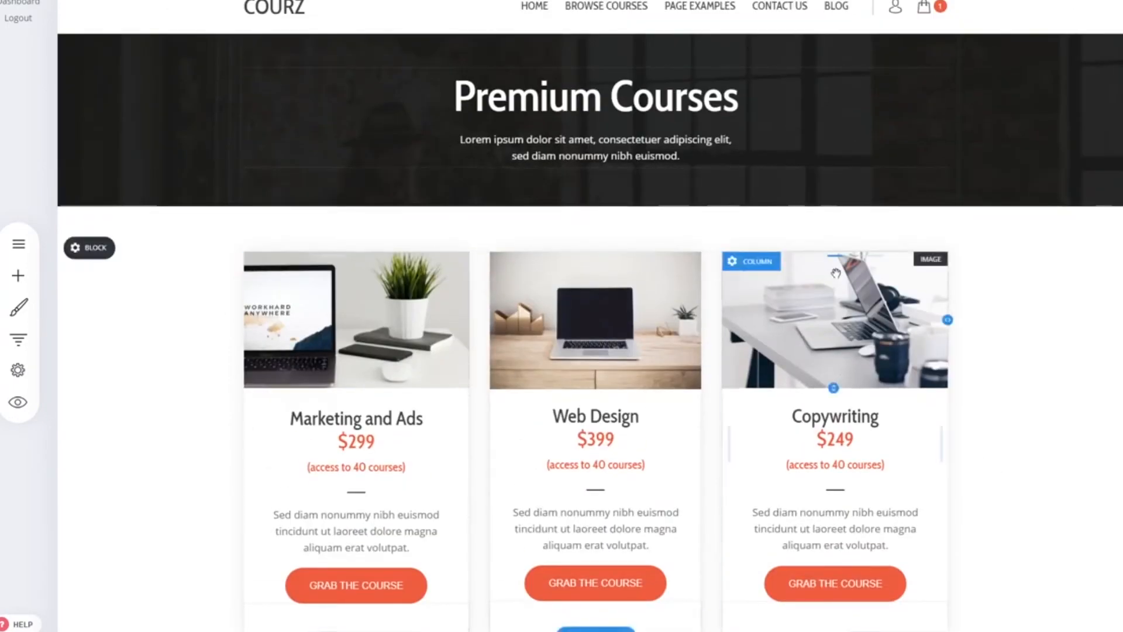
pyautogui.click(546, 9)
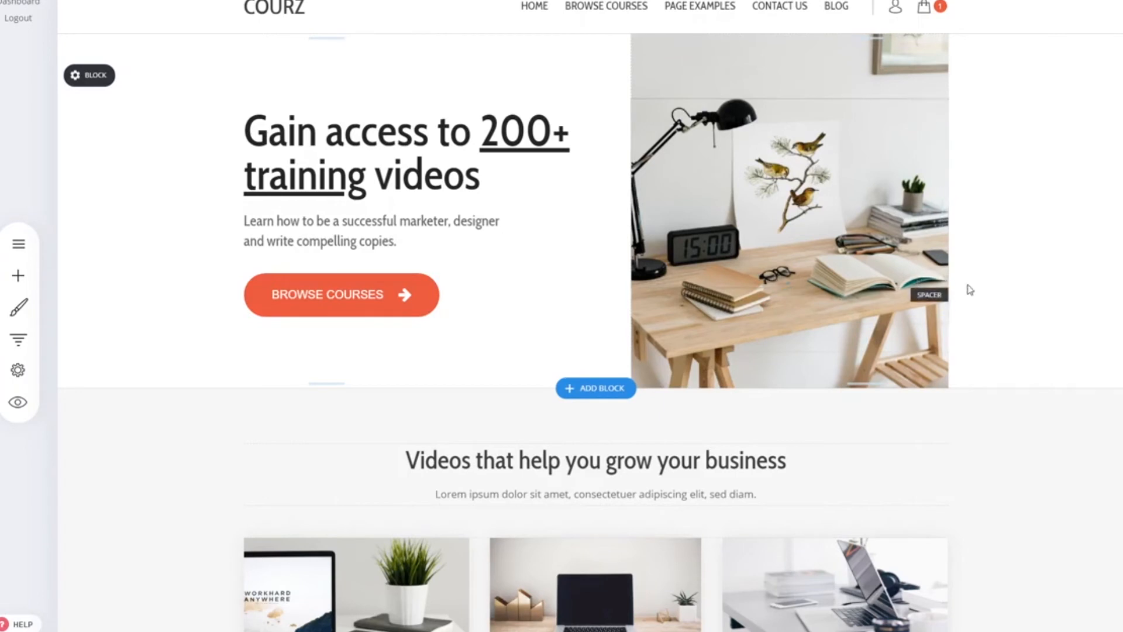
# - Start a new funnel from the Funnels panel, browse templates, and preview Coach / Video Tutorials
pyautogui.click(18, 243)
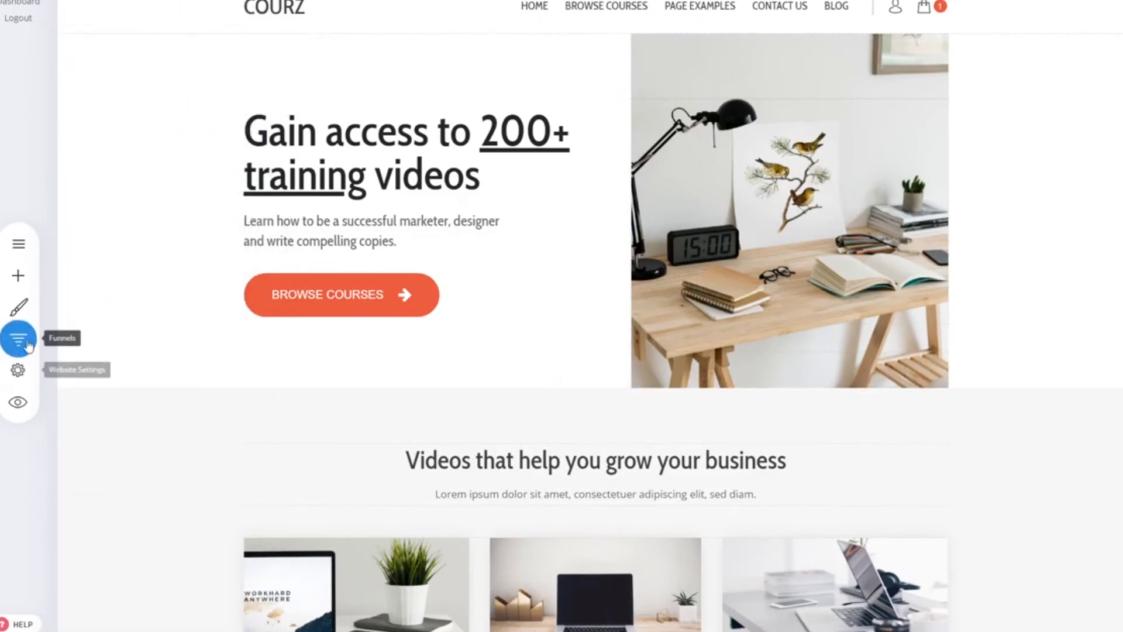
pyautogui.click(10, 344)
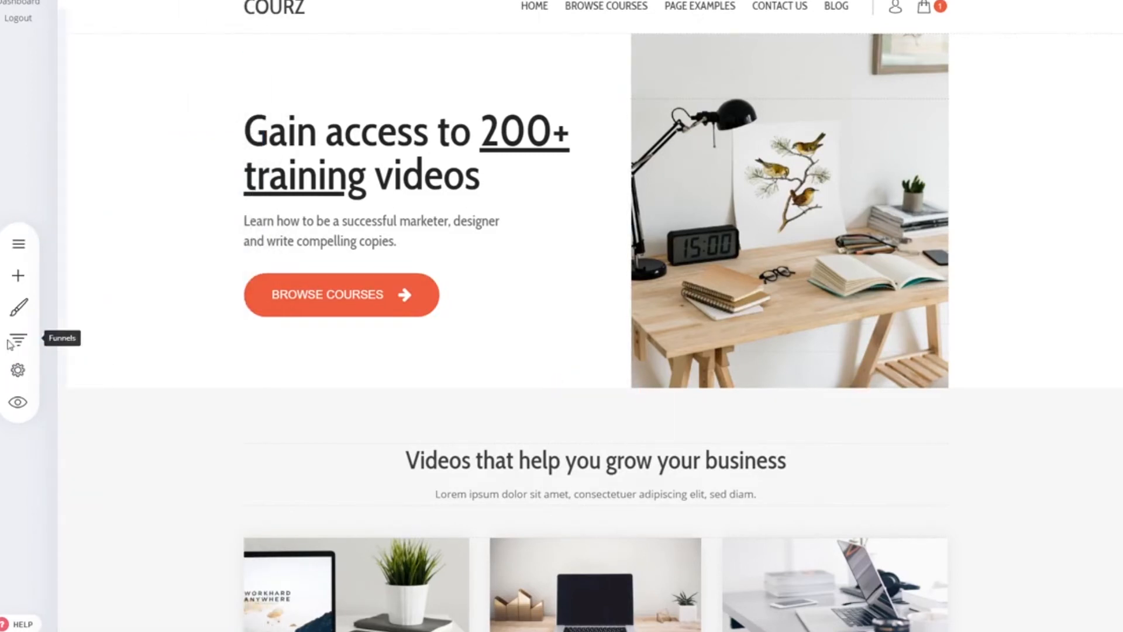
pyautogui.click(240, 64)
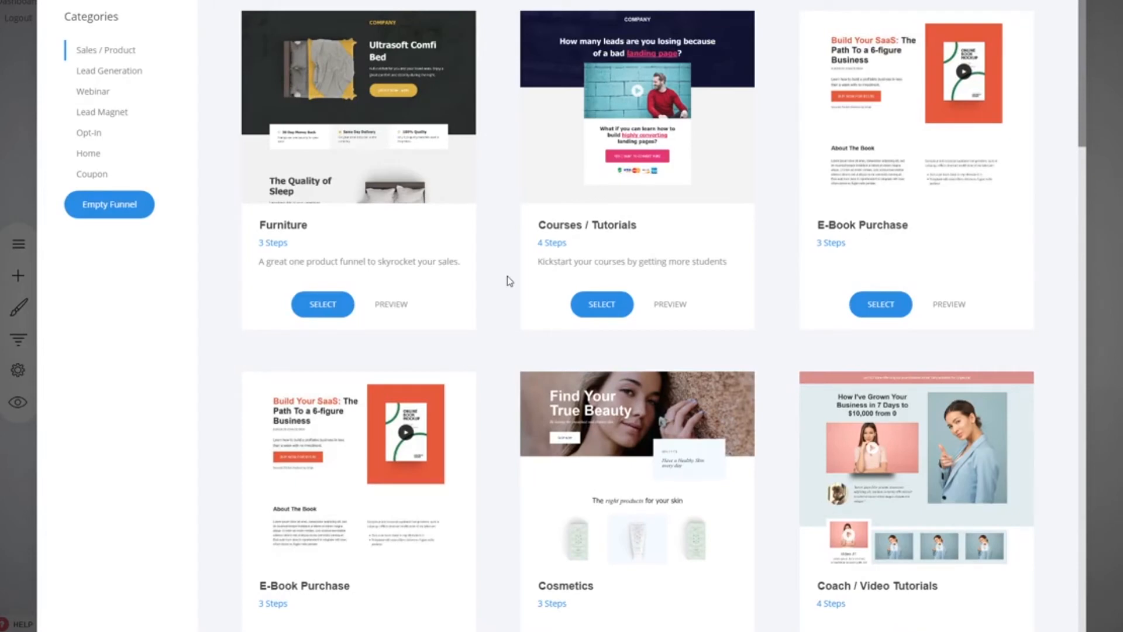
pyautogui.scroll(-9, 509, 281)
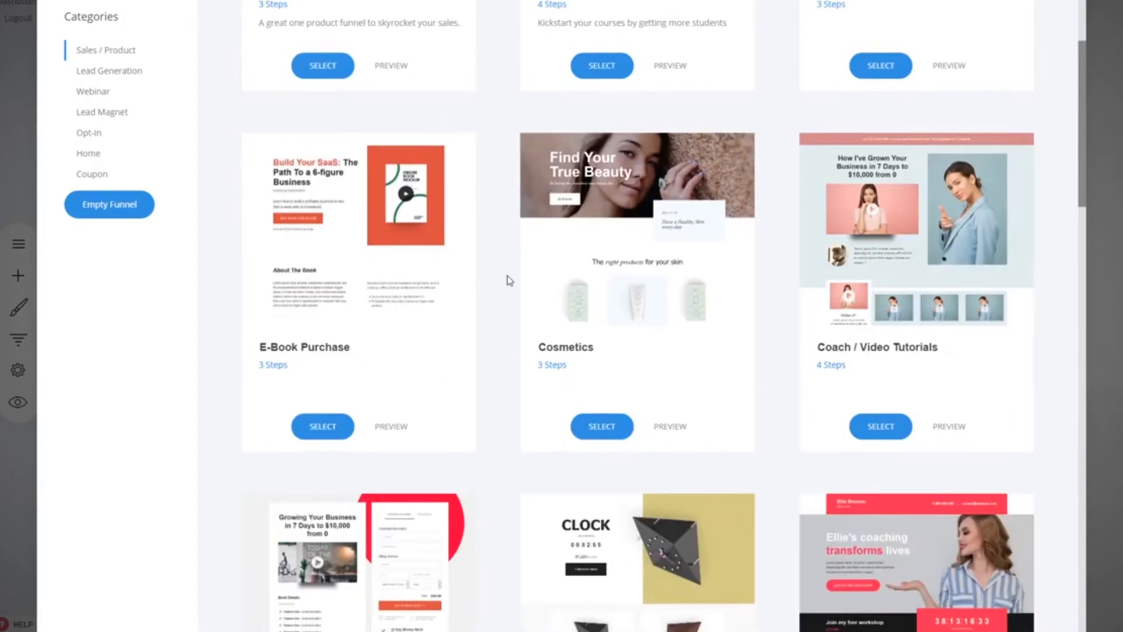
pyautogui.scroll(10, 510, 280)
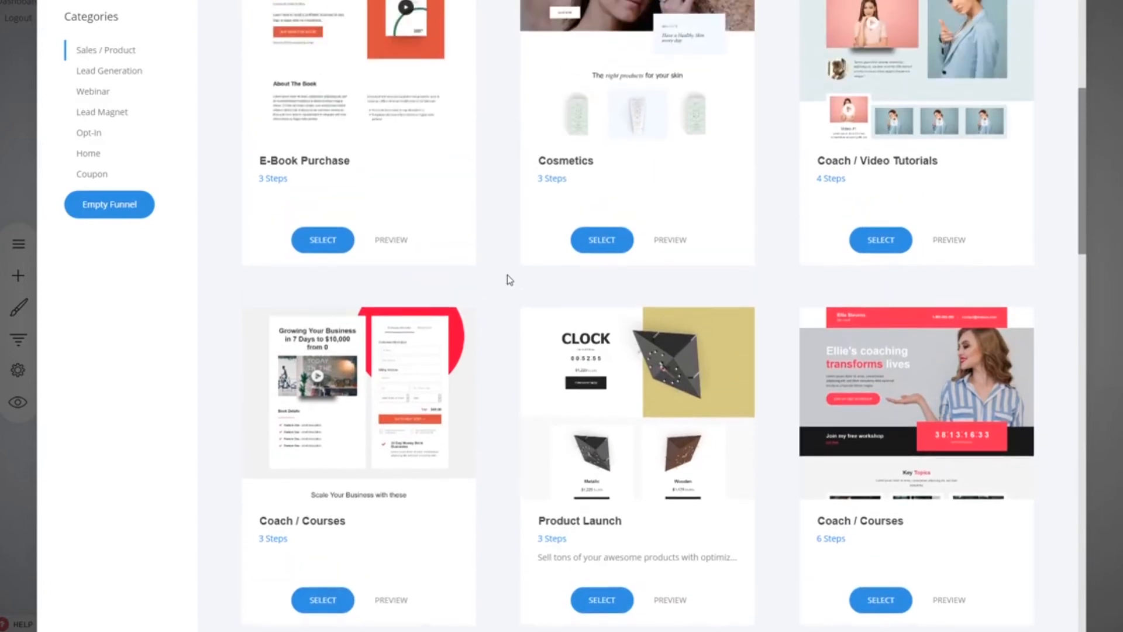
pyautogui.scroll(-5, 509, 280)
pyautogui.scroll(-5, 509, 280)
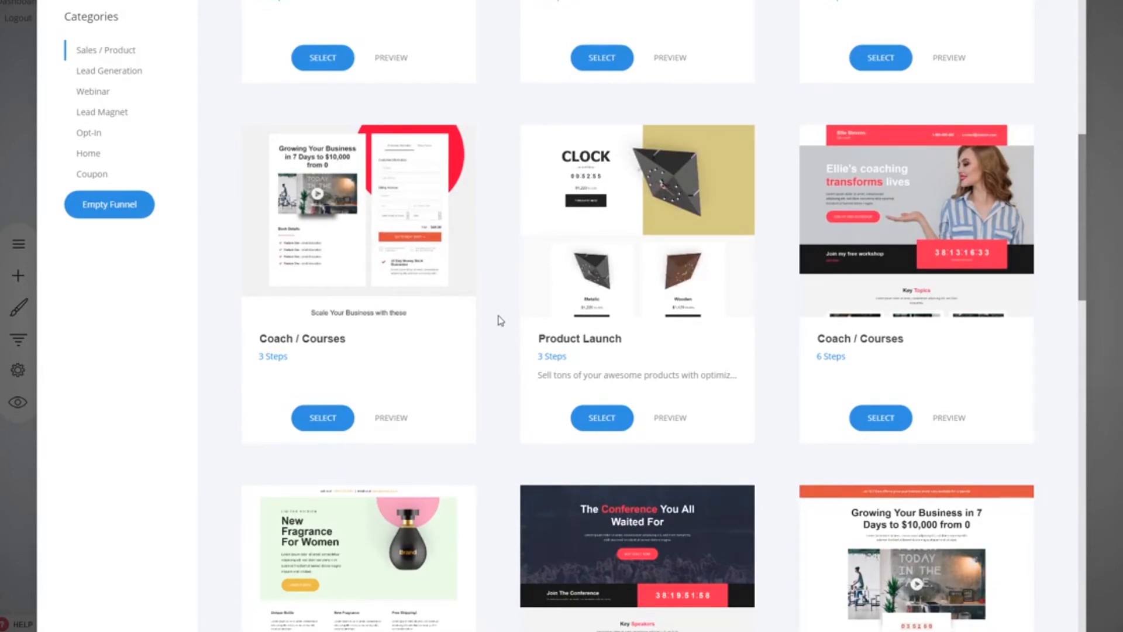
pyautogui.scroll(7, 501, 320)
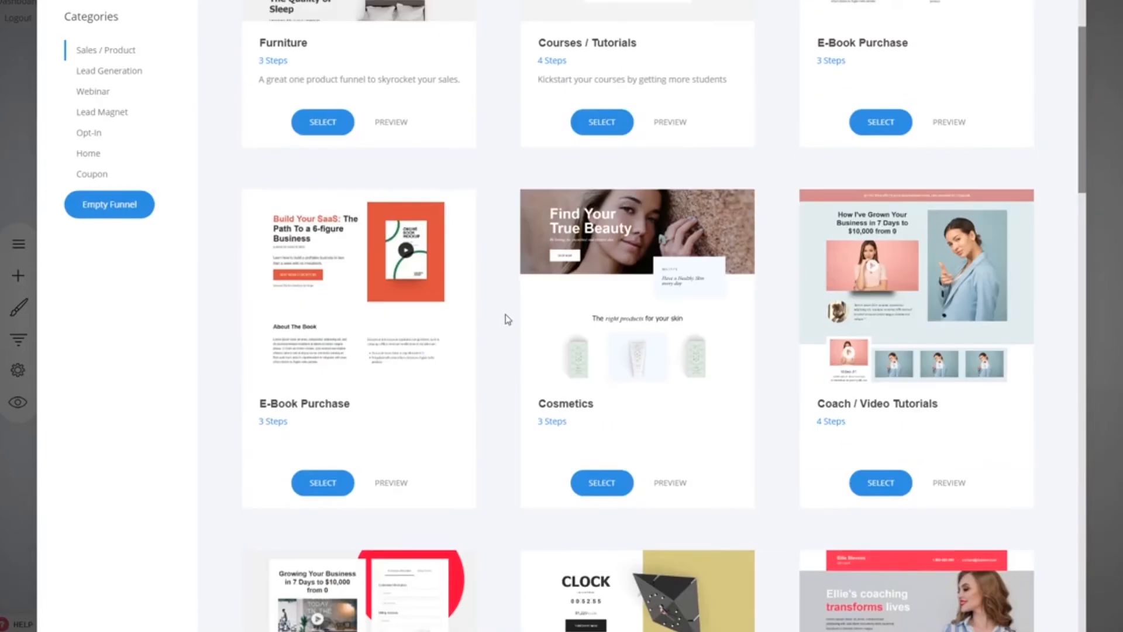
pyautogui.click(953, 484)
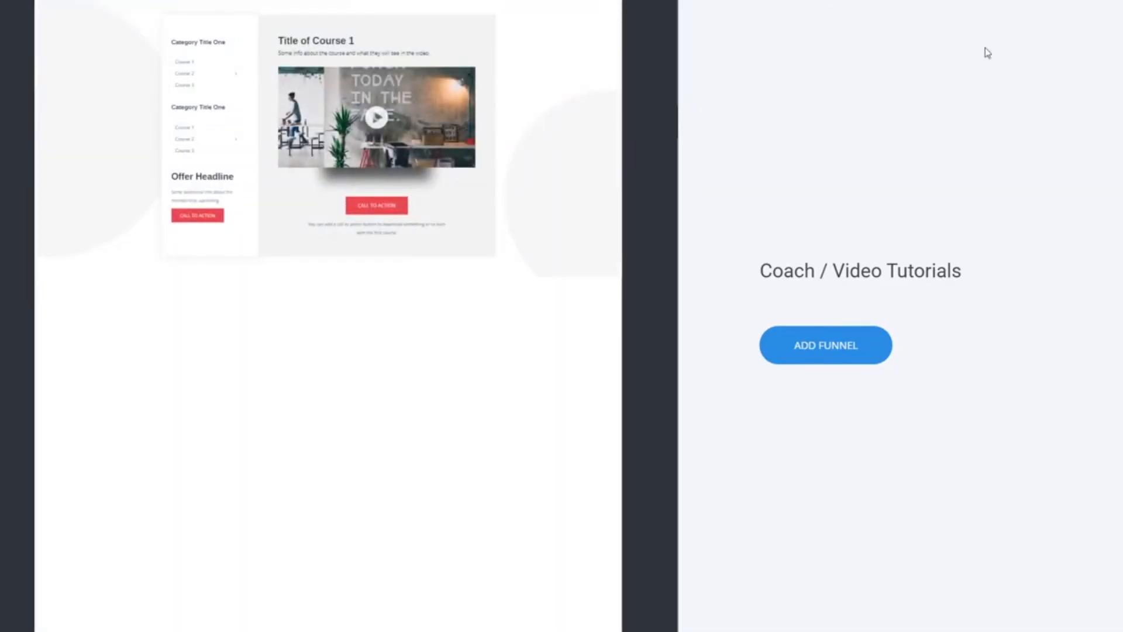
pyautogui.press('Escape')
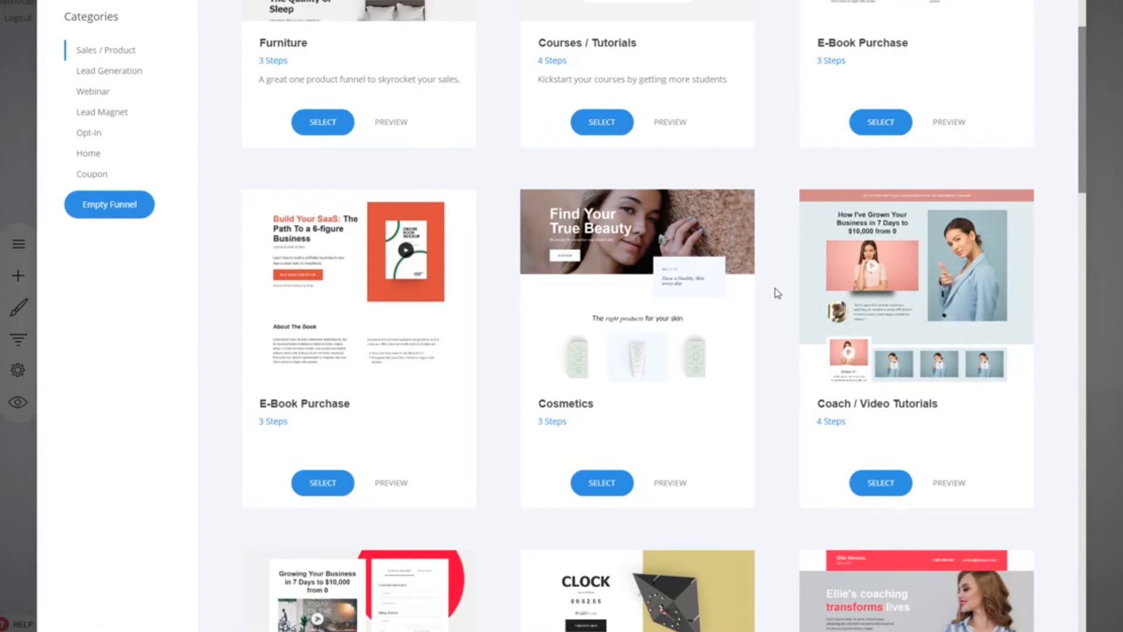
# - Create an empty funnel named 'Membership' and return to the funnels list
pyautogui.click(131, 217)
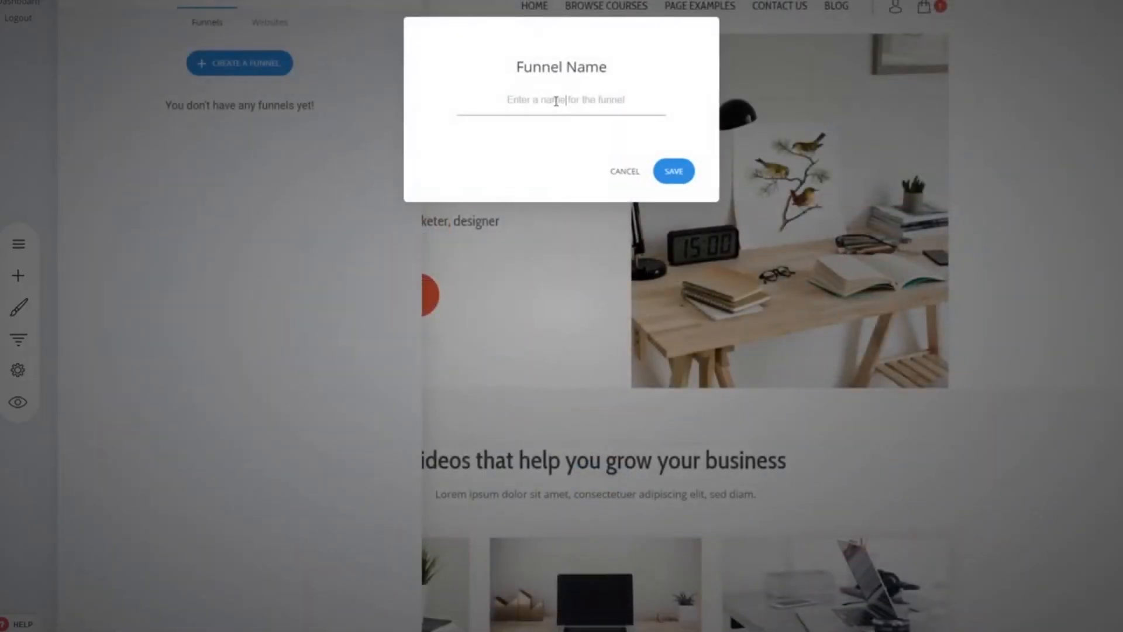
pyautogui.write('Membership')
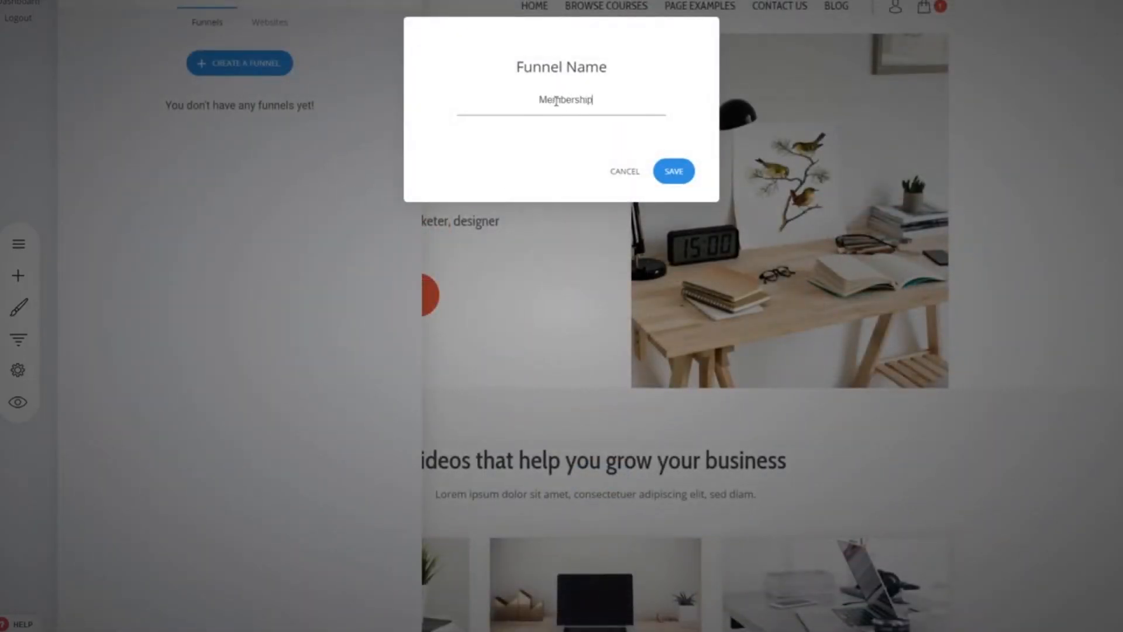
pyautogui.click(671, 176)
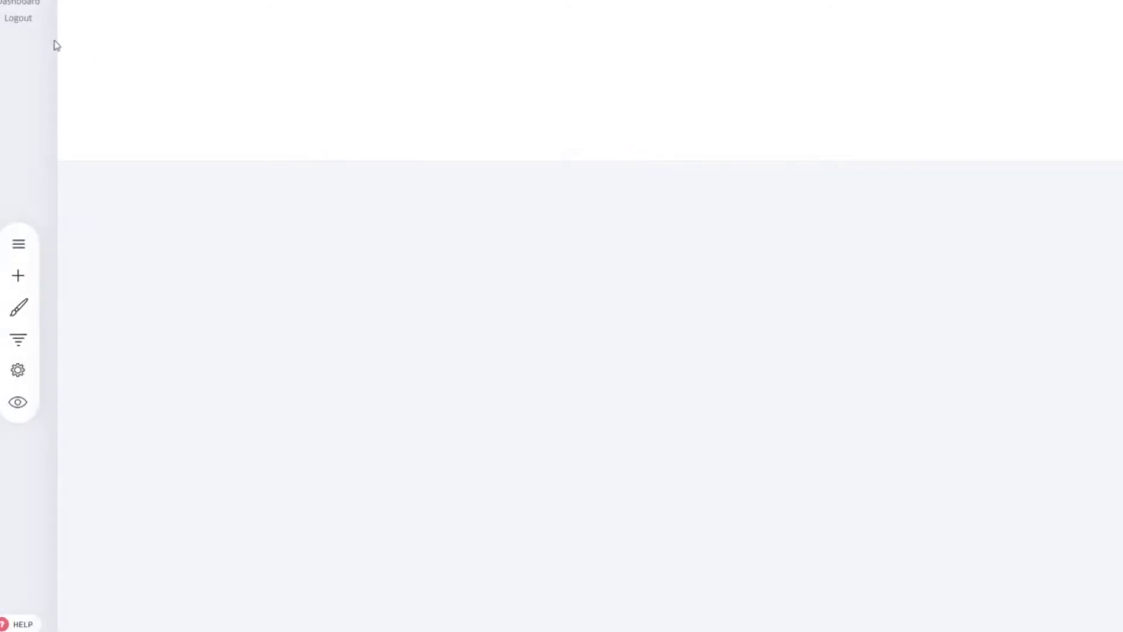
pyautogui.click(23, 235)
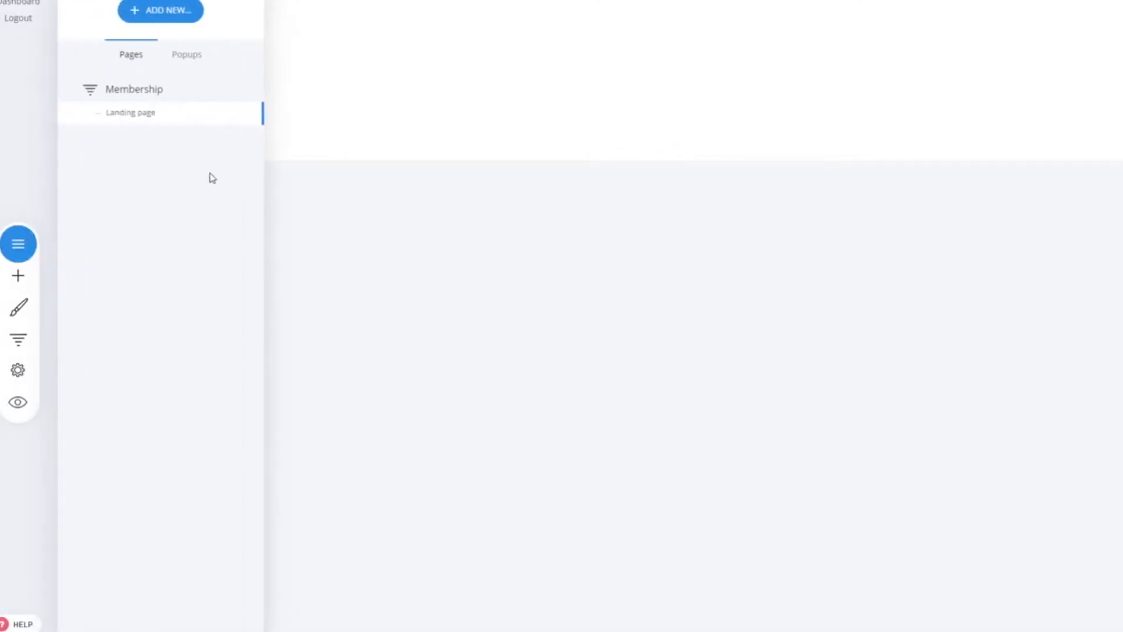
pyautogui.click(409, 152)
pyautogui.click(19, 339)
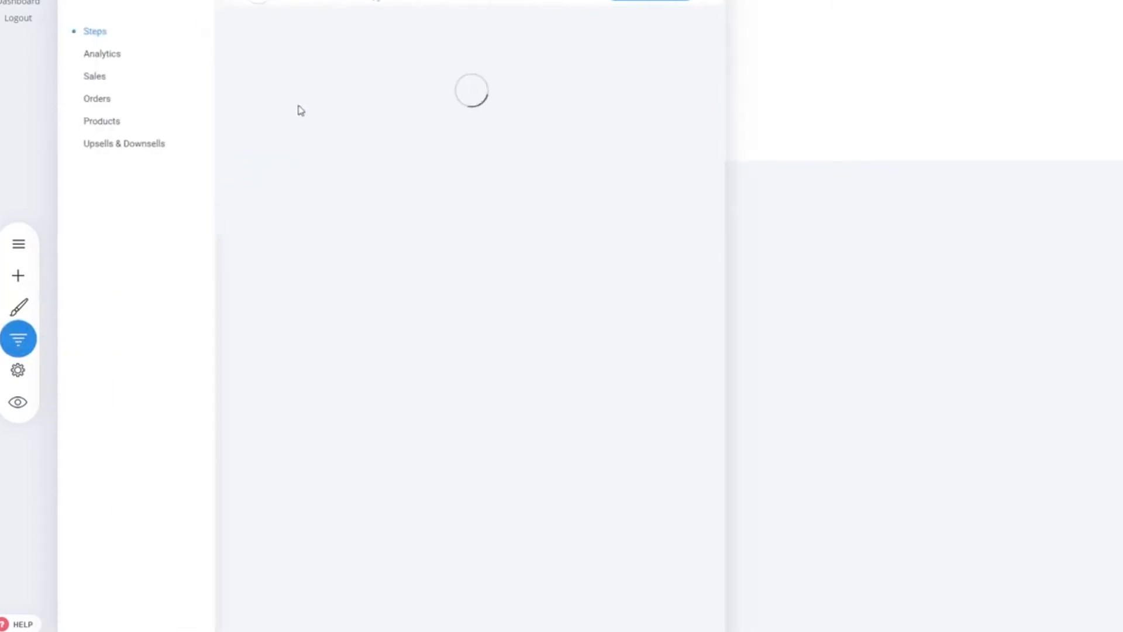
pyautogui.click(260, 4)
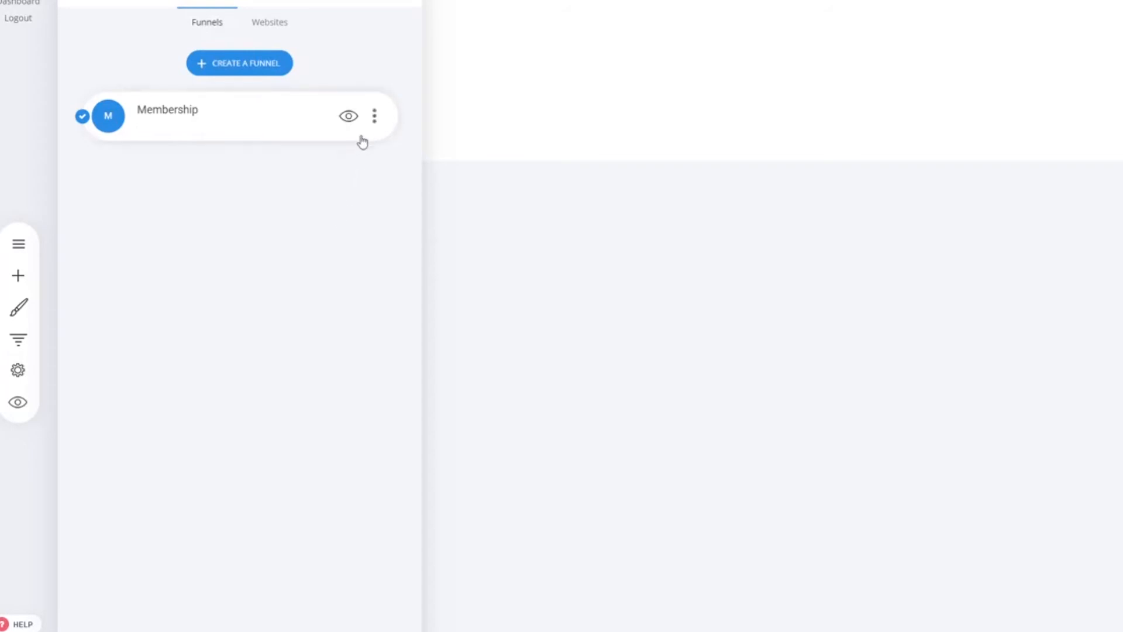
# - Move the Membership funnel into the Membership Site website
pyautogui.click(373, 116)
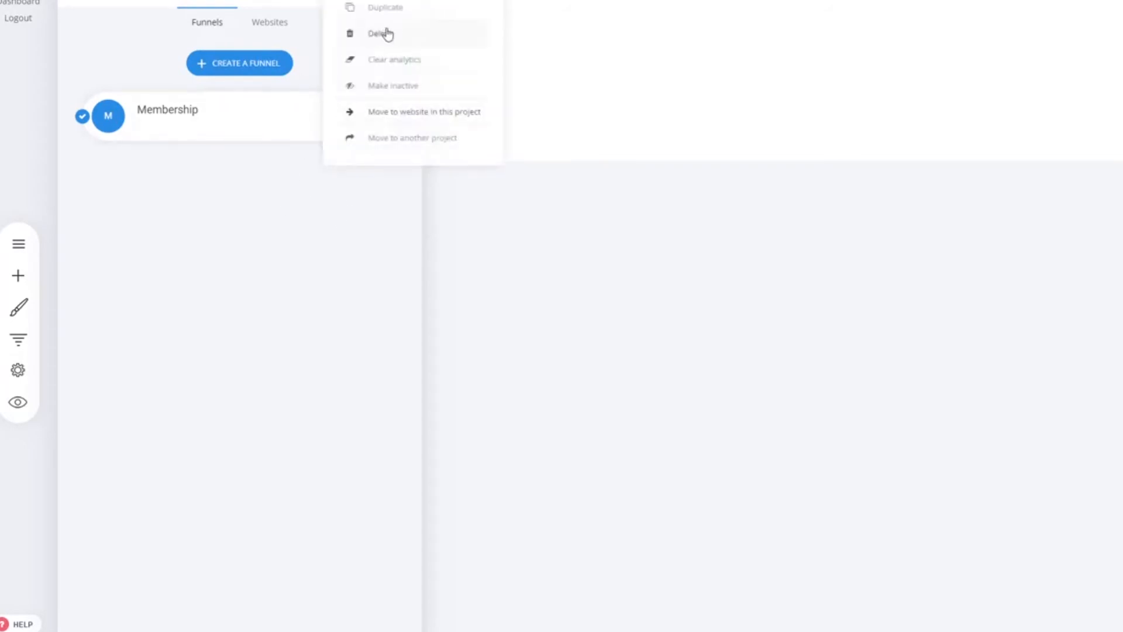
pyautogui.click(388, 124)
pyautogui.click(374, 120)
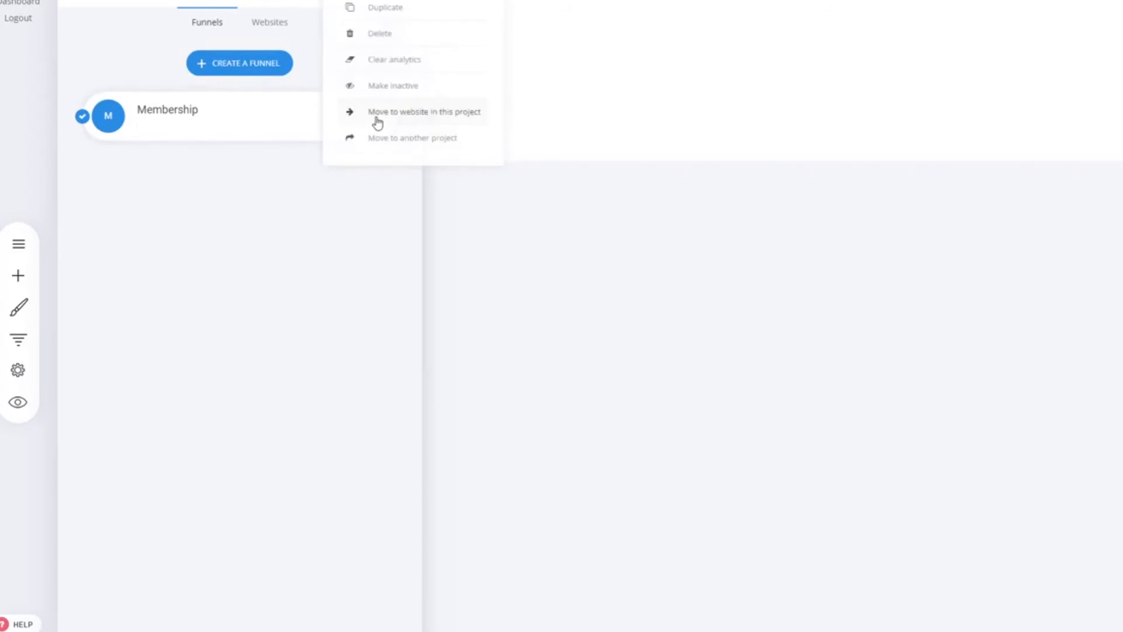
pyautogui.click(429, 113)
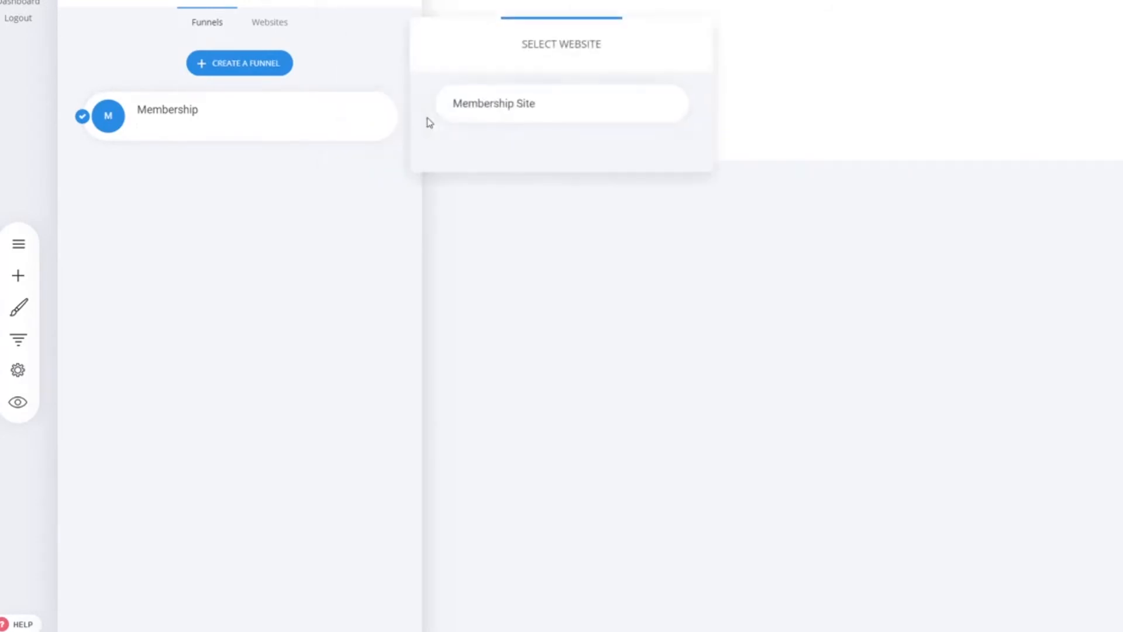
pyautogui.click(560, 114)
pyautogui.click(594, 288)
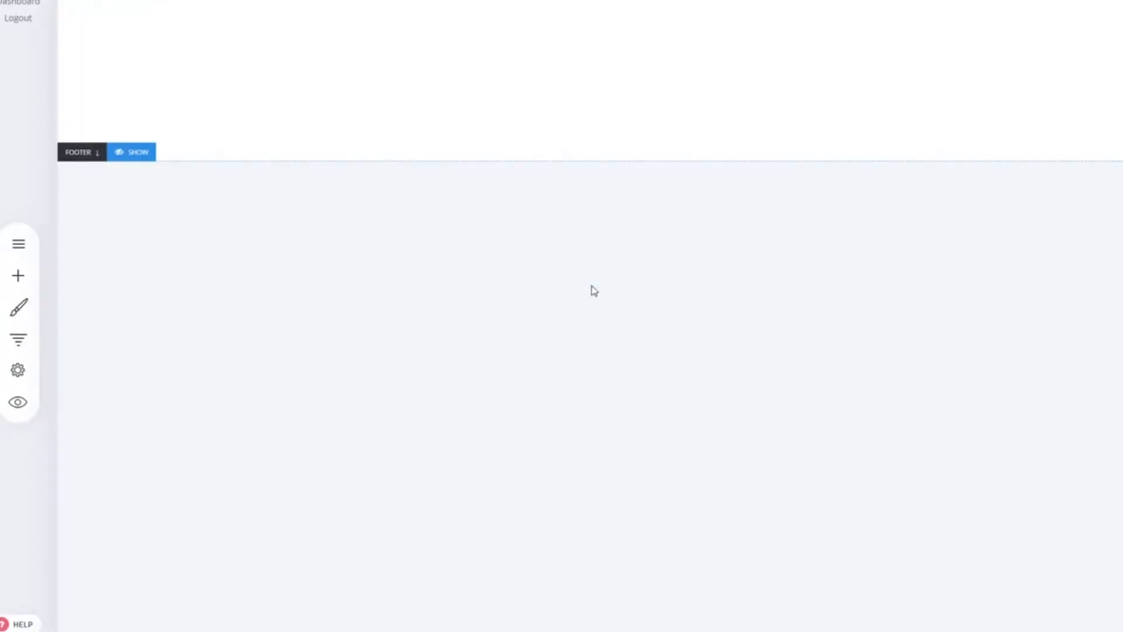
# - Move Dedicated Course Page into the Membership funnel, placing it before the Landing page step
pyautogui.click(145, 206)
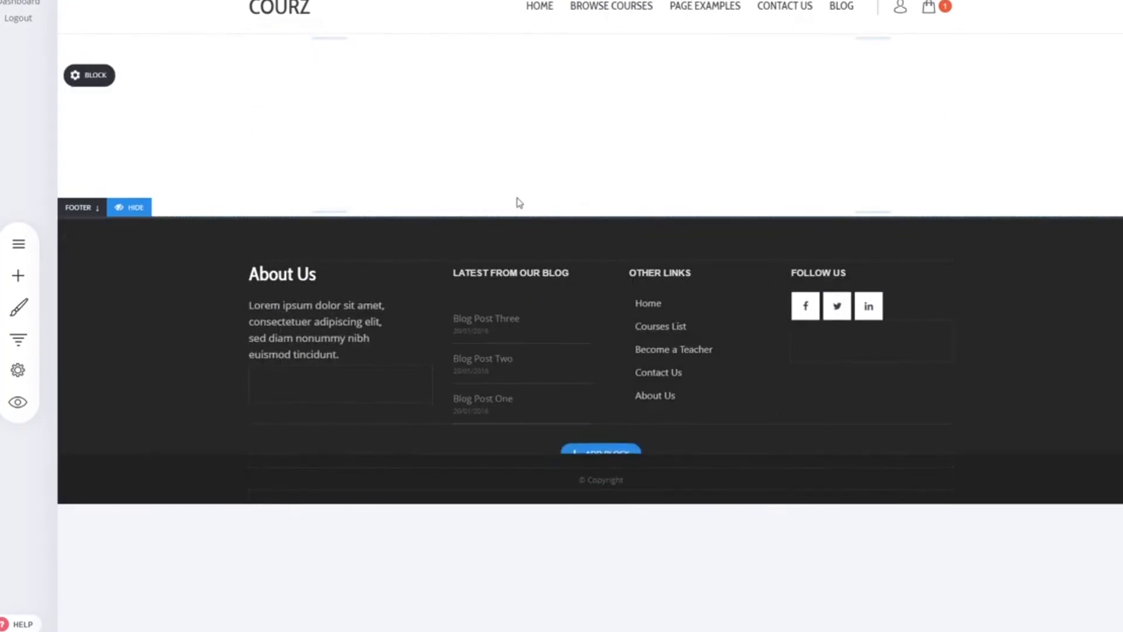
pyautogui.click(21, 246)
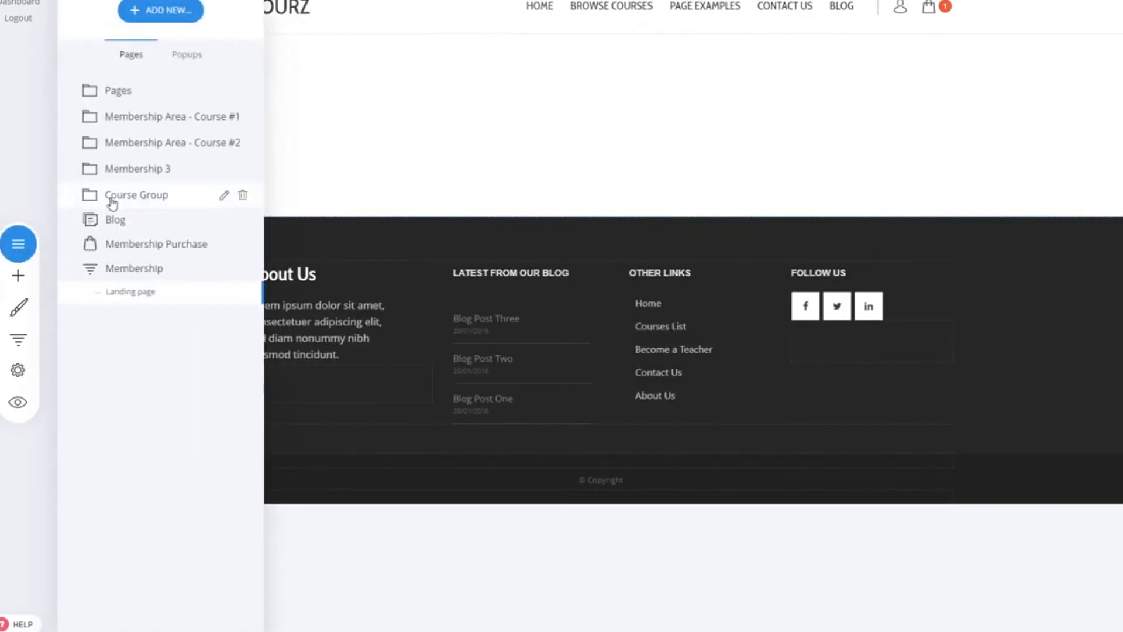
pyautogui.click(146, 102)
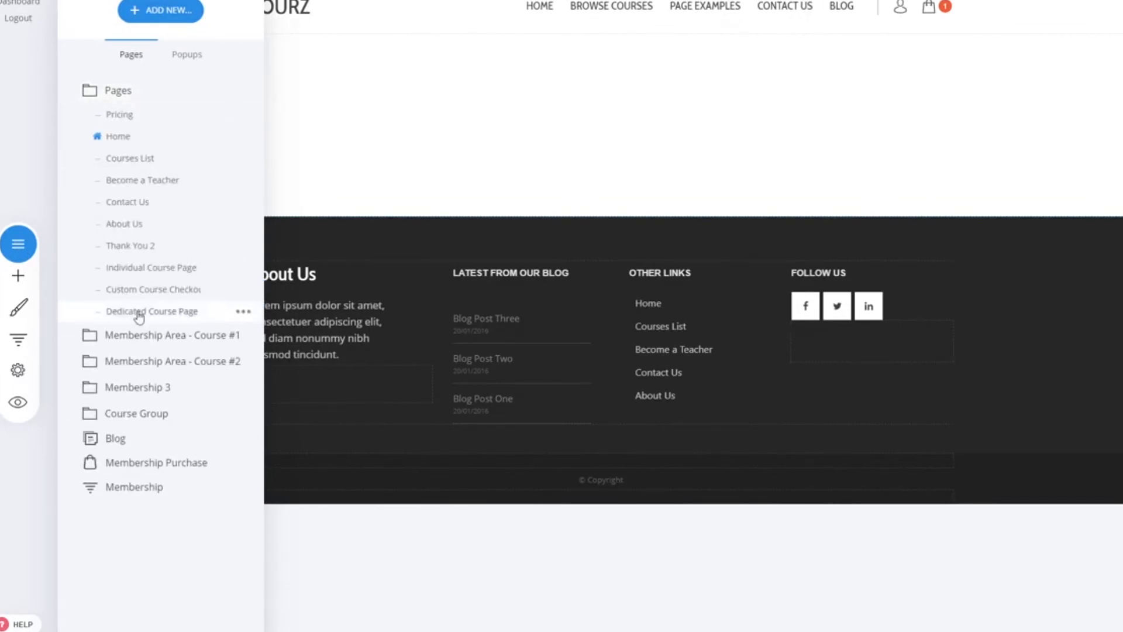
pyautogui.click(243, 313)
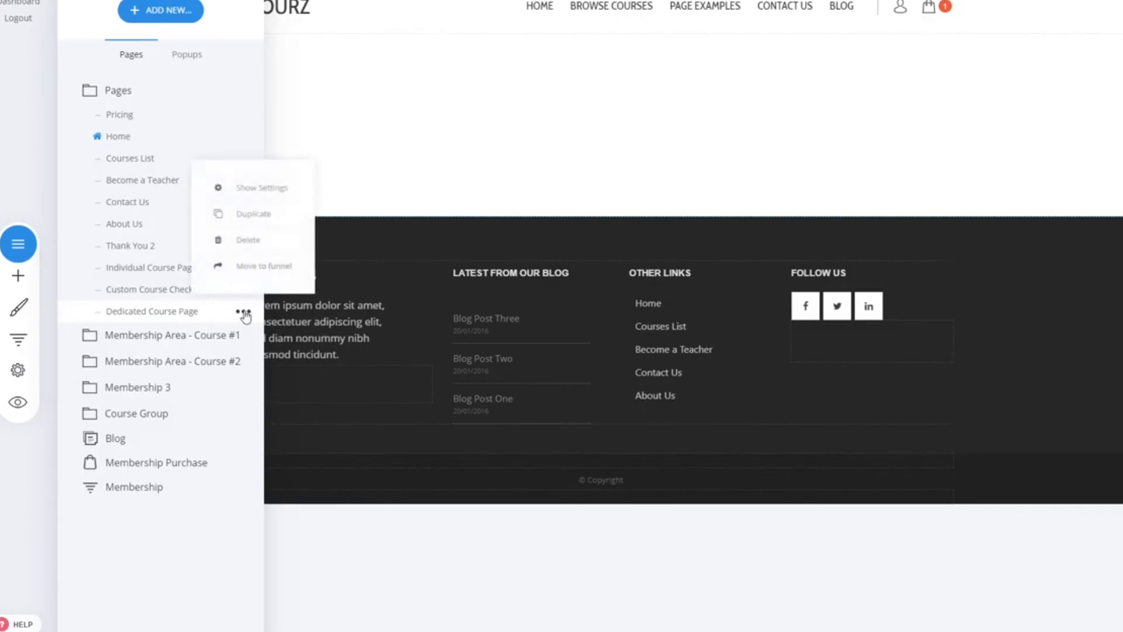
pyautogui.click(263, 266)
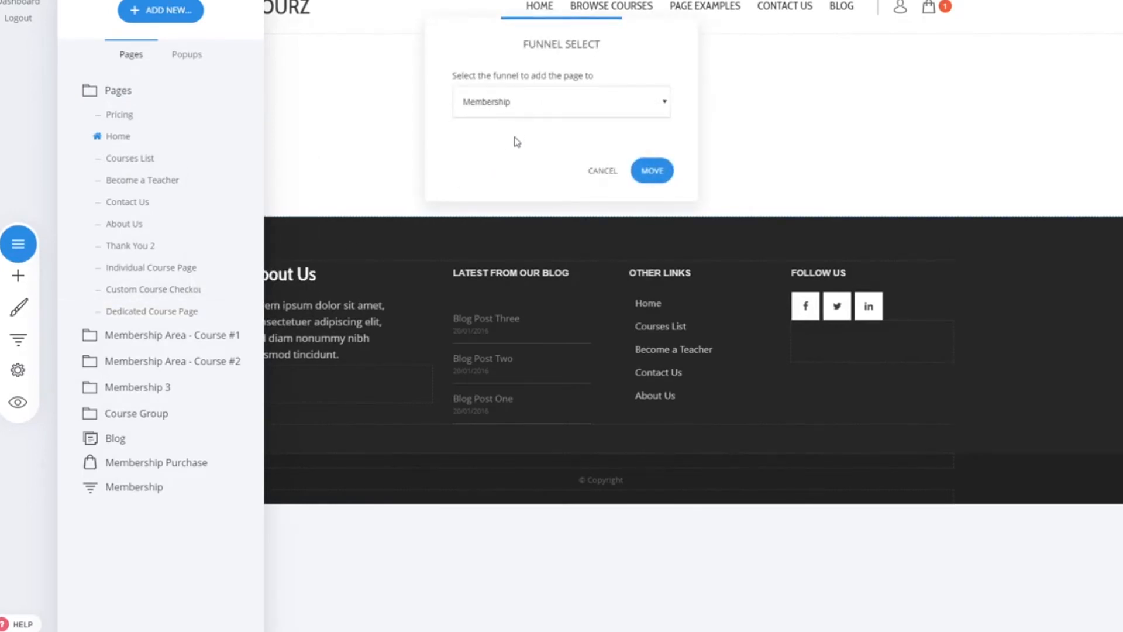
pyautogui.click(648, 171)
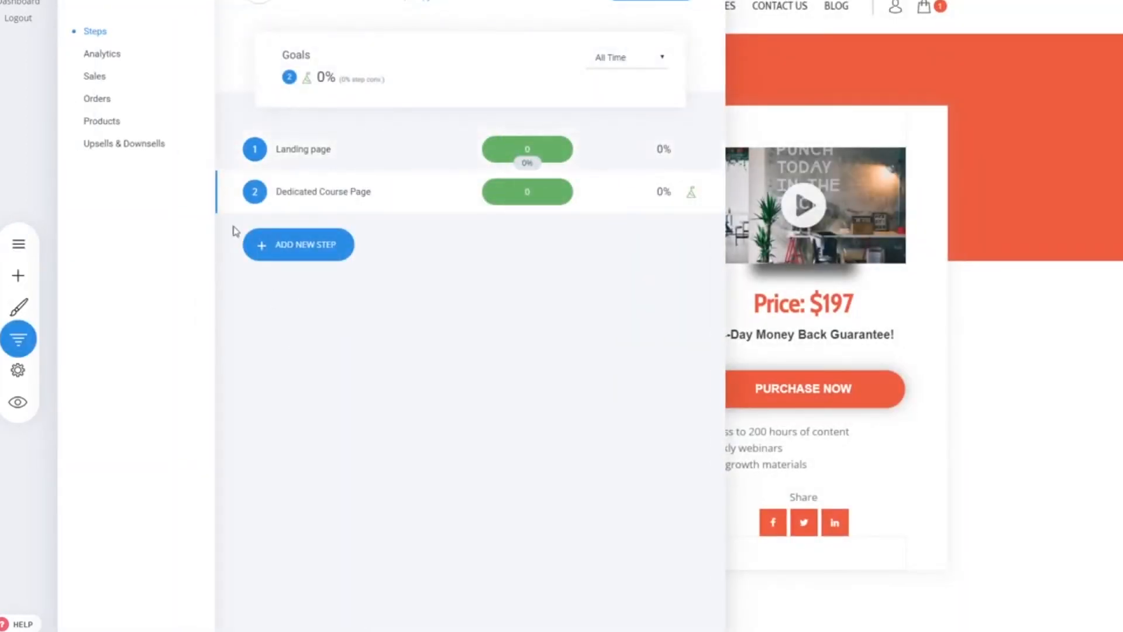
pyautogui.moveTo(232, 191); pyautogui.dragTo(230, 156)
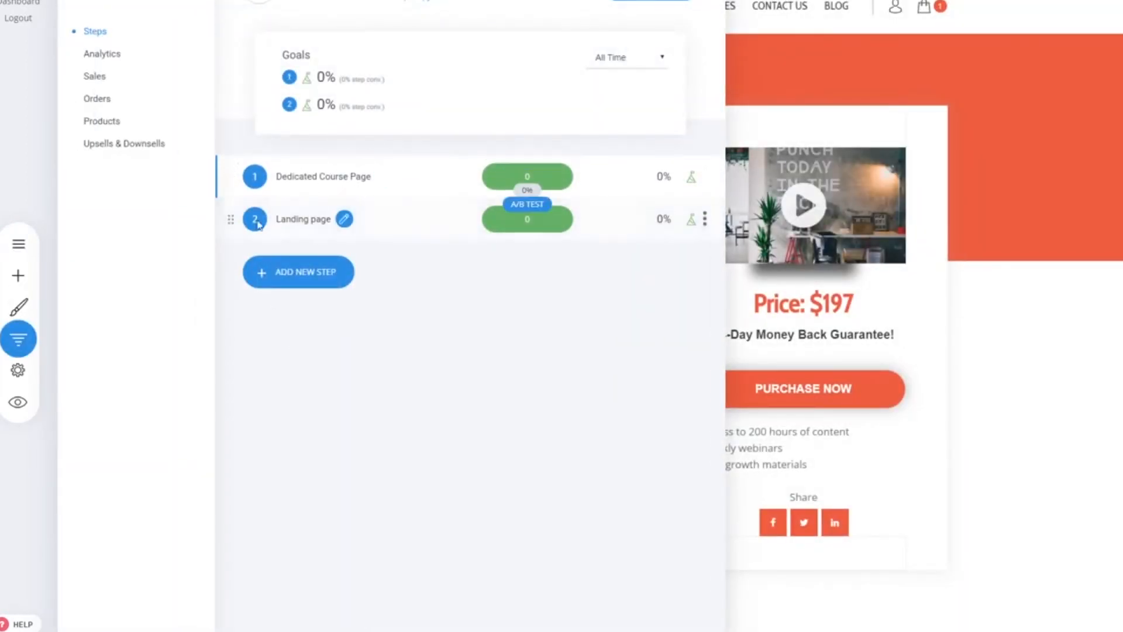
# - Delete the Landing page step from the Membership funnel
pyautogui.click(705, 219)
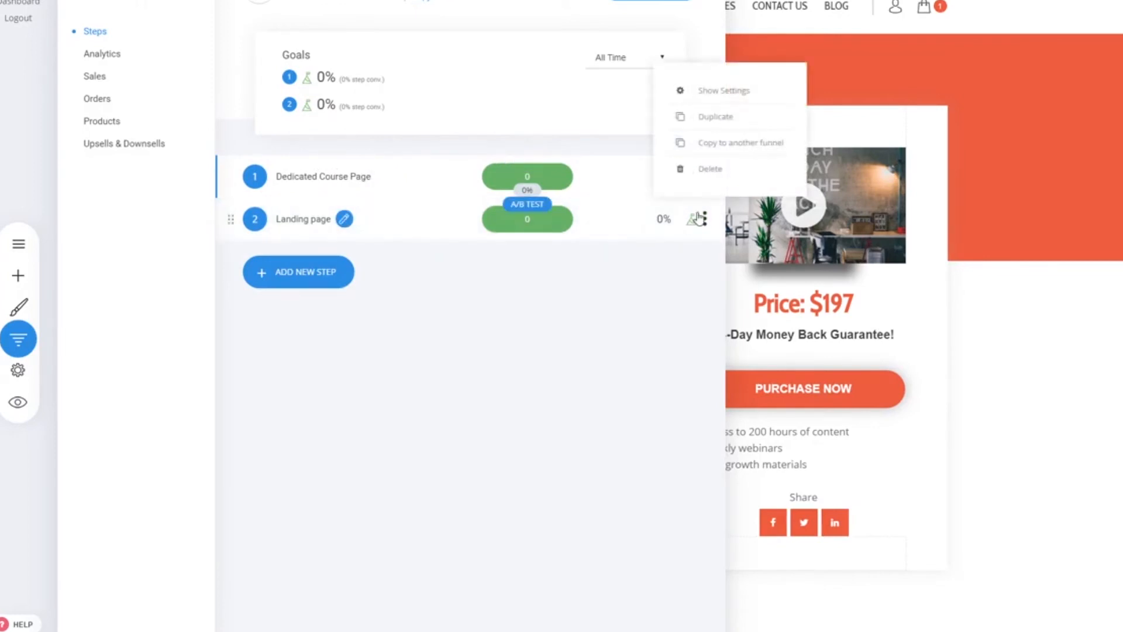
pyautogui.click(703, 178)
pyautogui.click(590, 281)
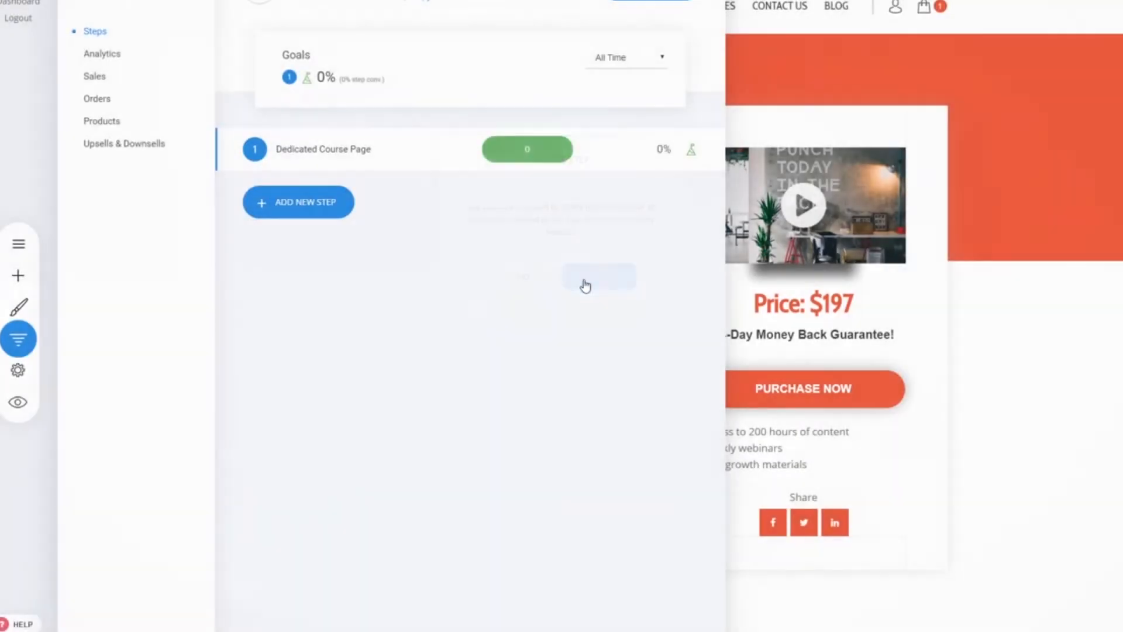
pyautogui.click(328, 205)
pyautogui.click(429, 321)
# - Move Custom Course Checkout into the Membership funnel and open Dedicated Course Page for editing
pyautogui.click(18, 244)
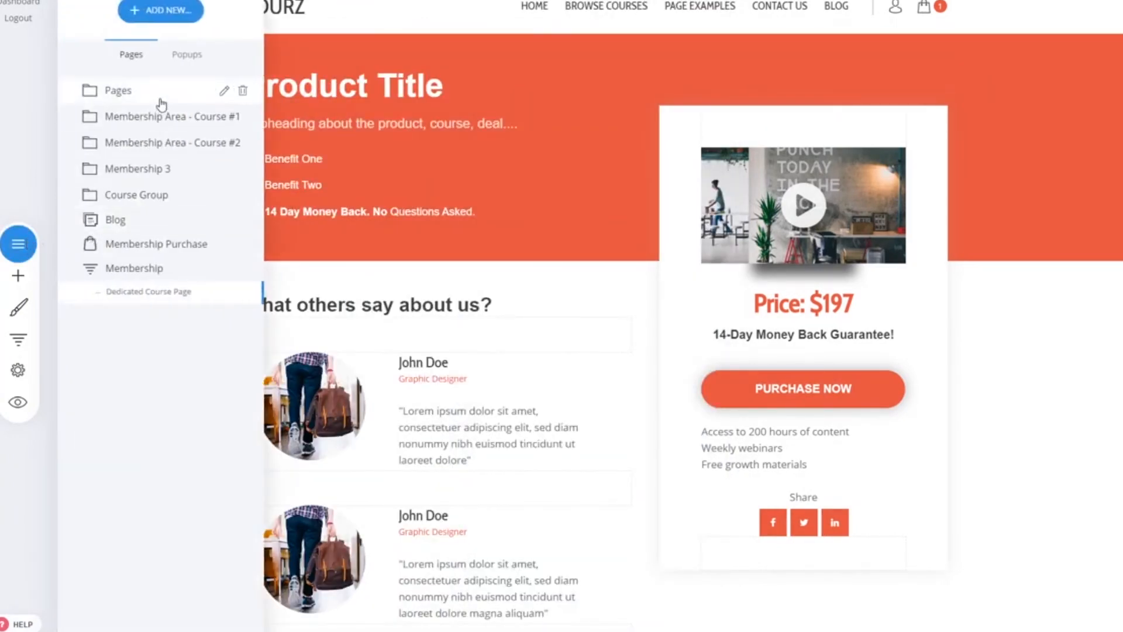
pyautogui.click(161, 100)
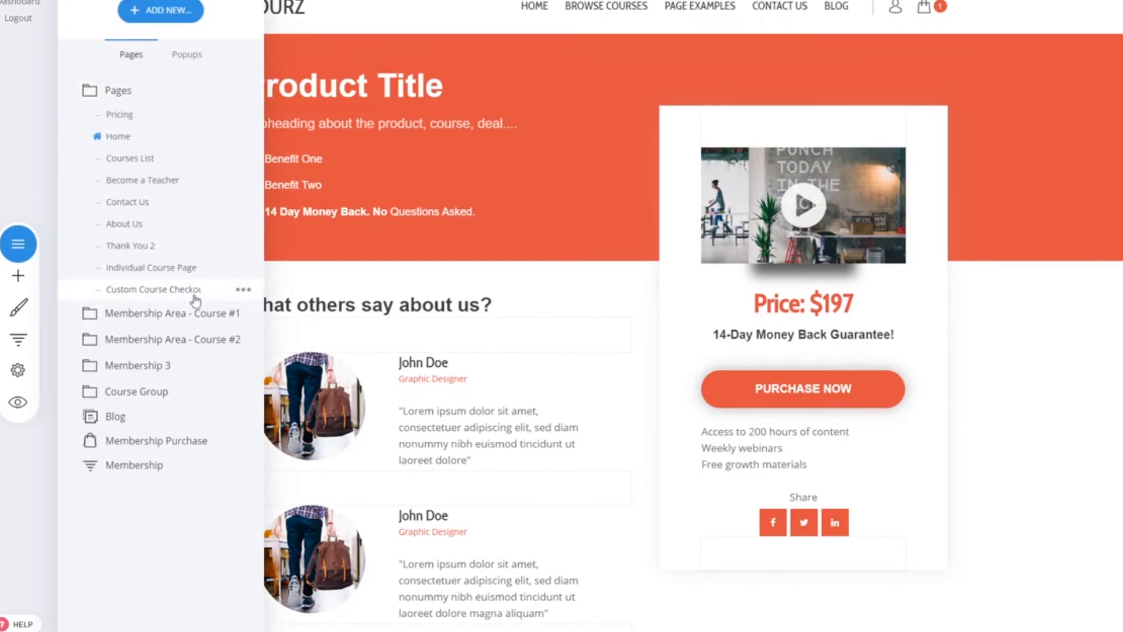
pyautogui.click(243, 290)
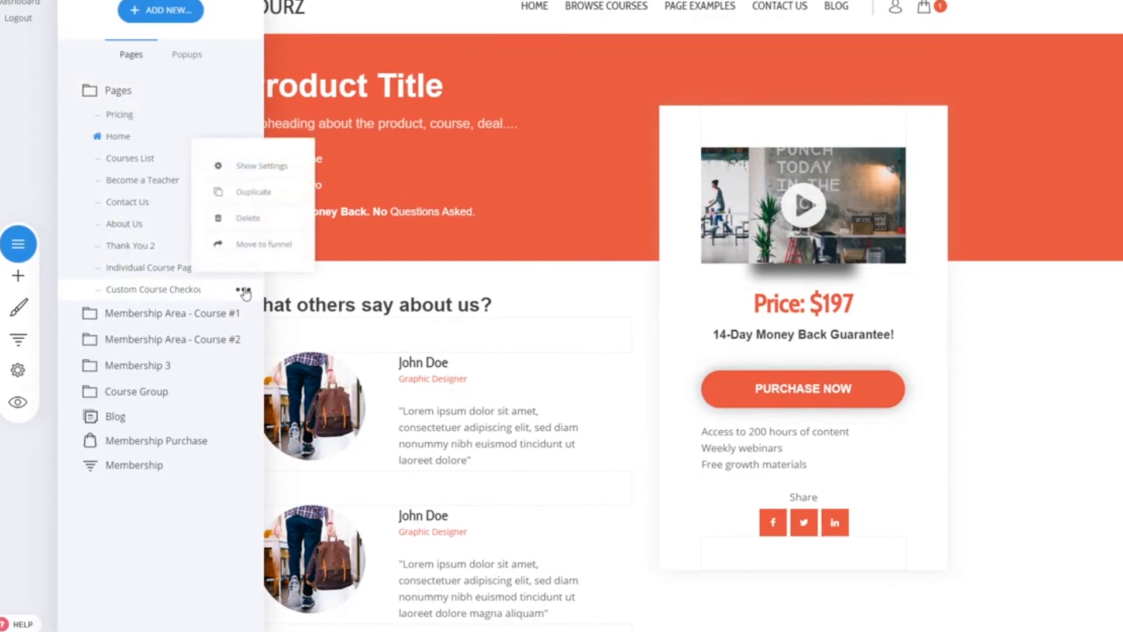
pyautogui.click(252, 254)
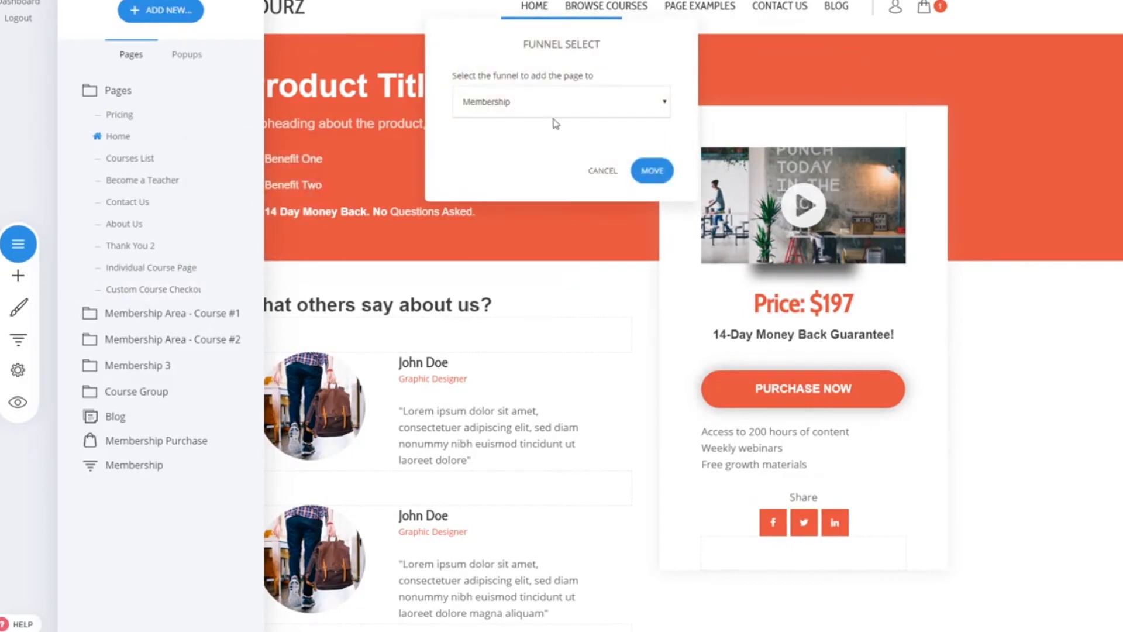
pyautogui.click(649, 171)
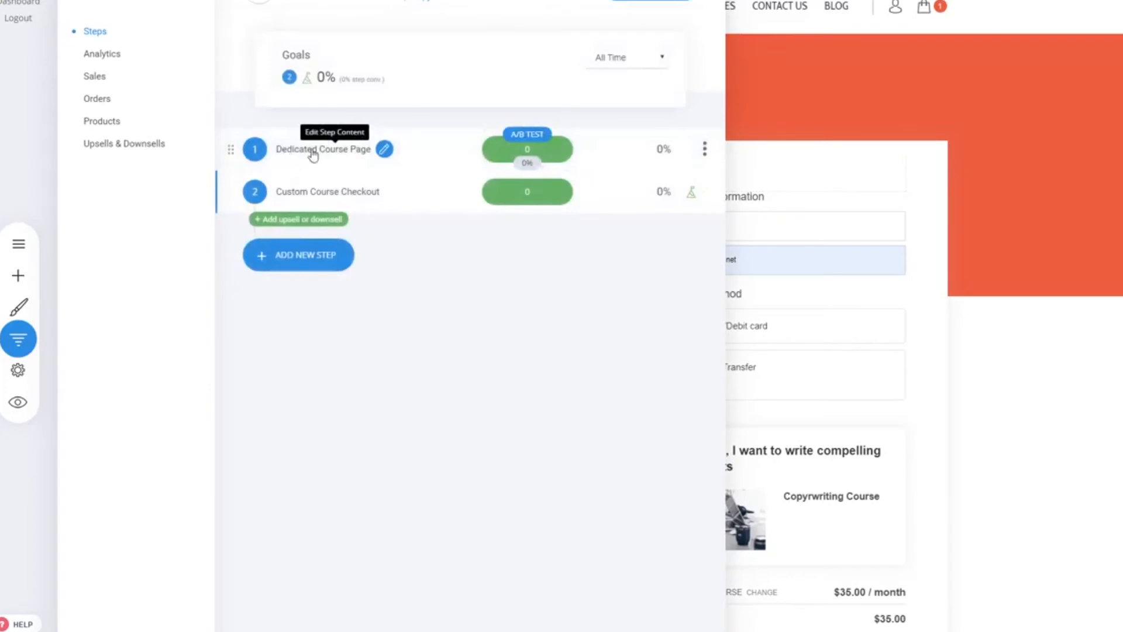
pyautogui.click(337, 151)
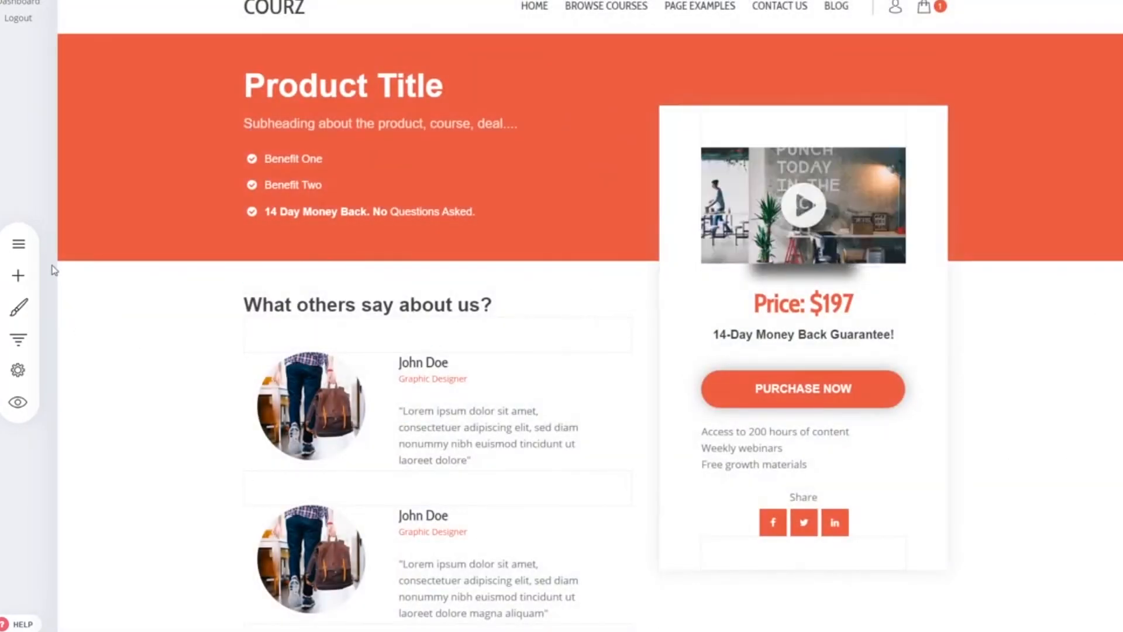
# - Link the course page's PURCHASE NOW button to Funnel > Next Funnel Step
pyautogui.click(18, 243)
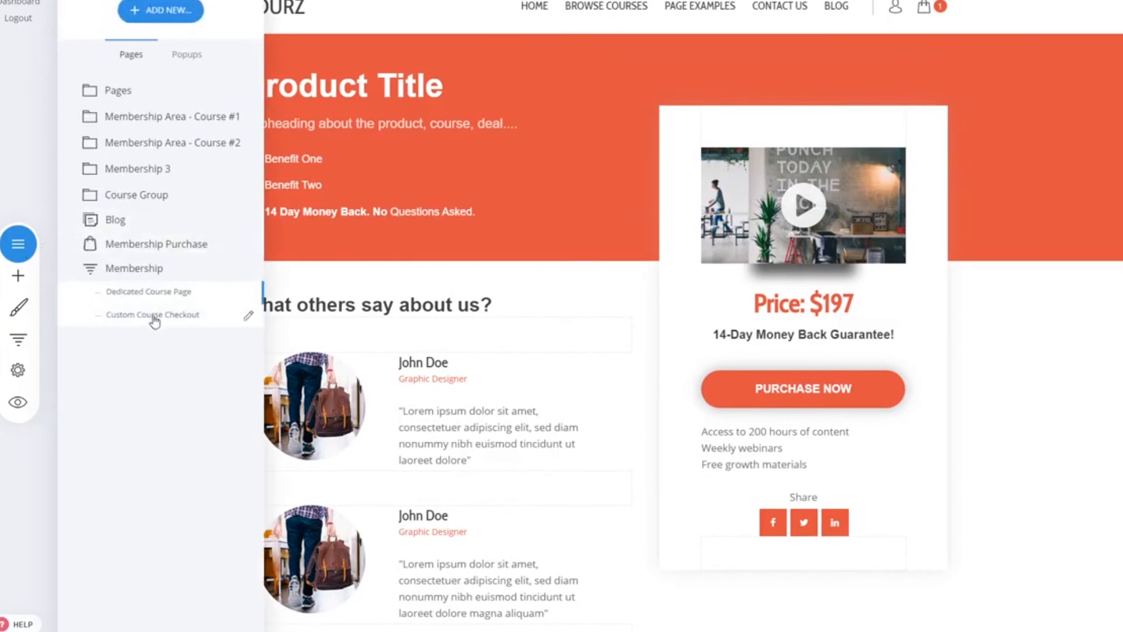
pyautogui.click(1007, 427)
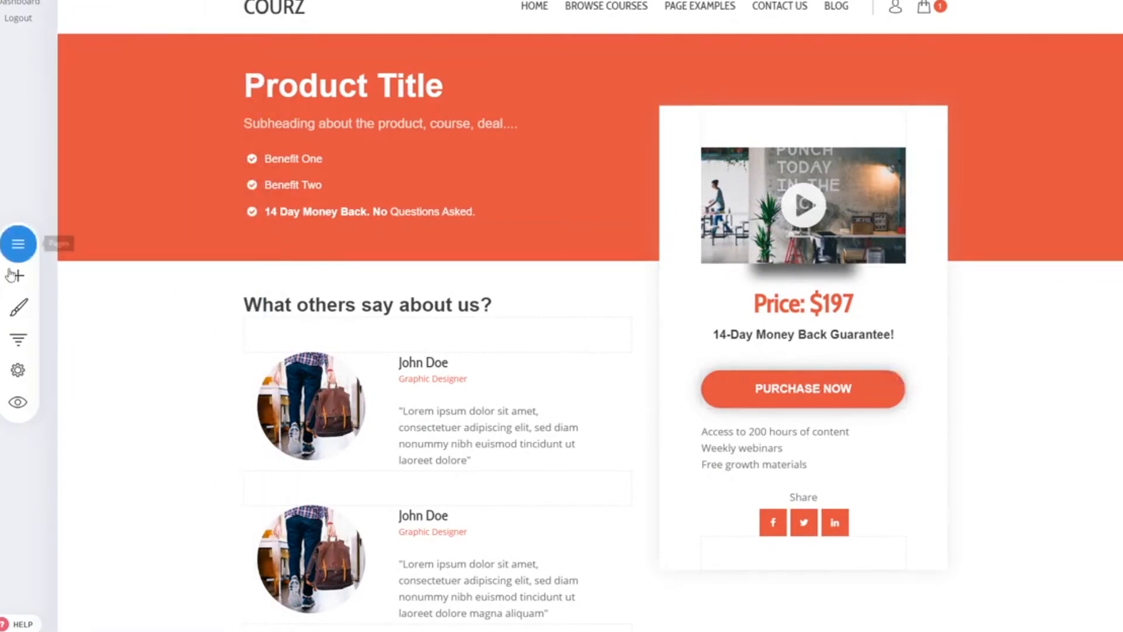
pyautogui.click(19, 243)
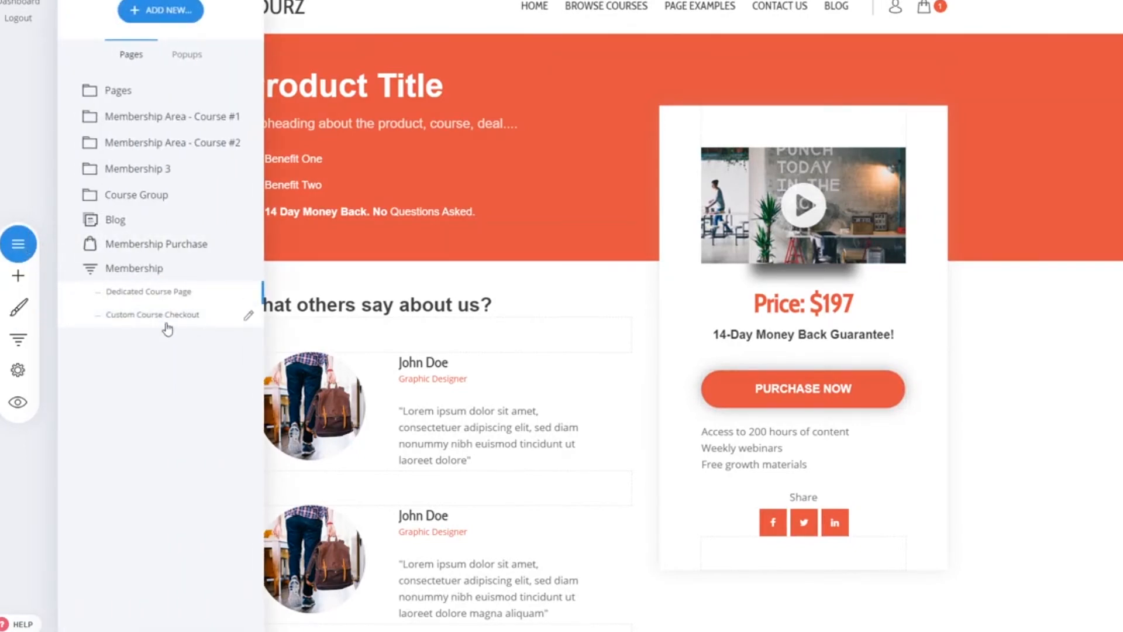
pyautogui.click(1013, 481)
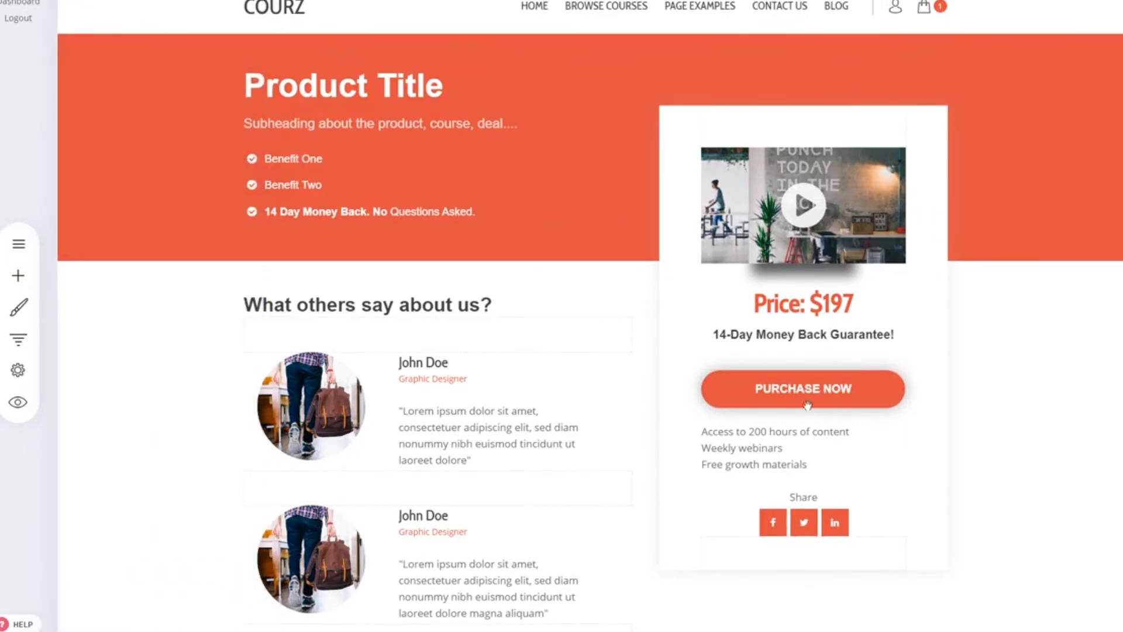
pyautogui.click(753, 354)
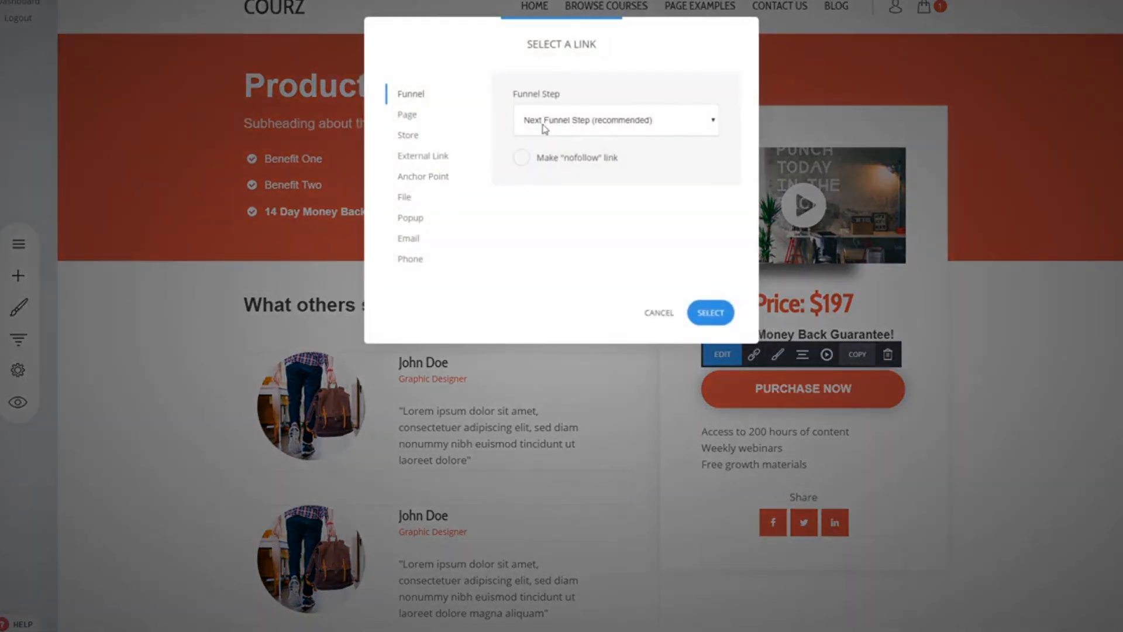
pyautogui.click(711, 312)
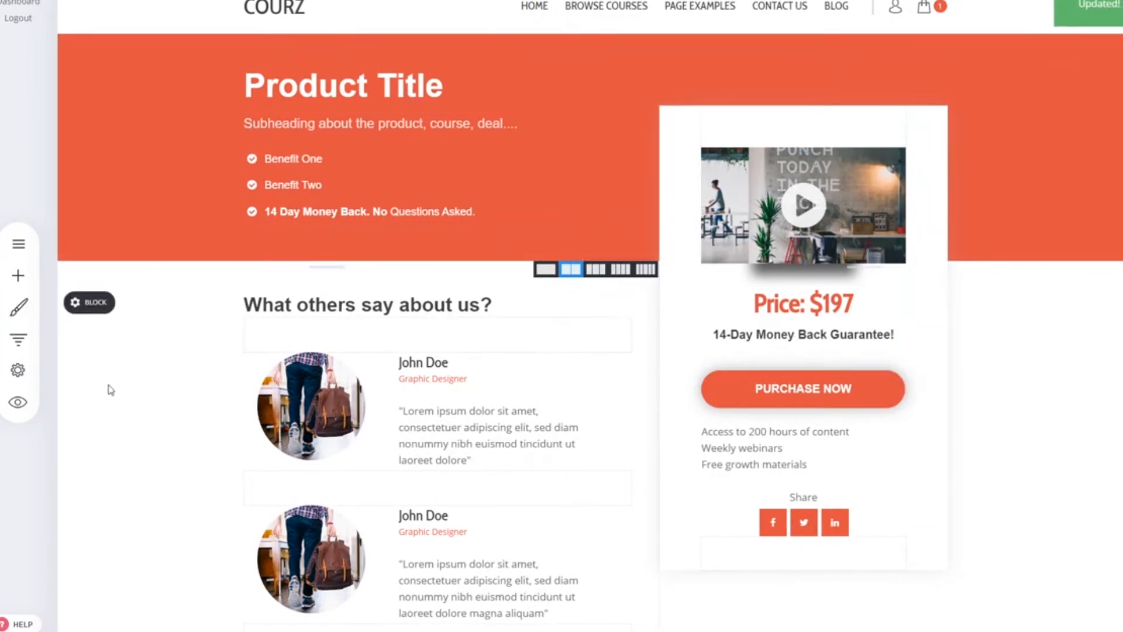
# - Start an A/B test on Dedicated Course Page with a duplicate-page variation and open it
pyautogui.click(15, 347)
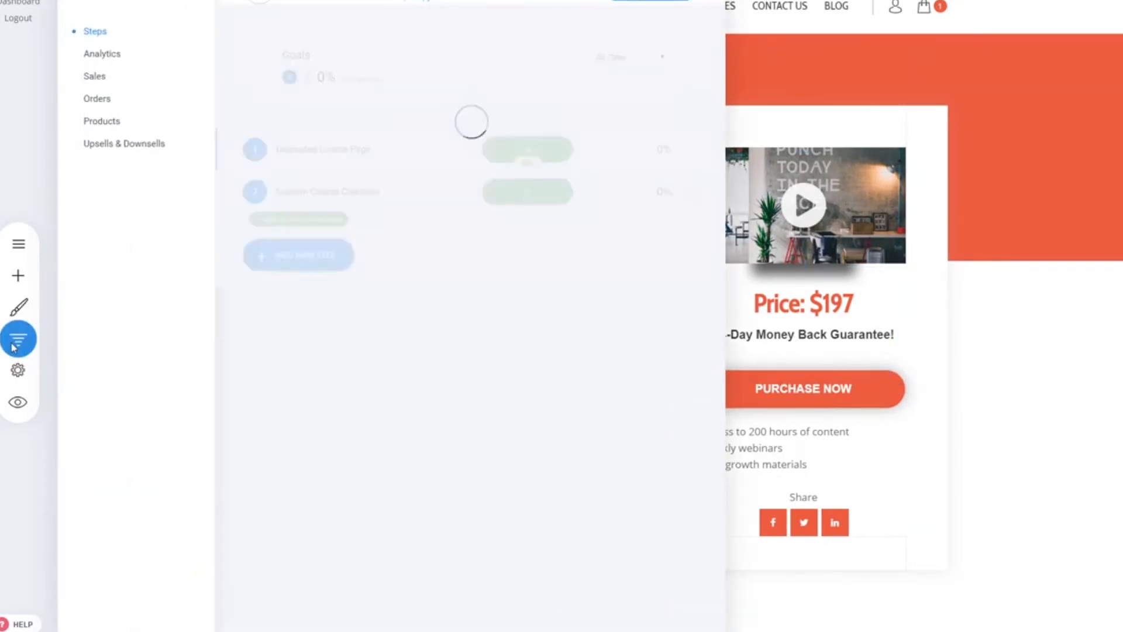
pyautogui.click(964, 411)
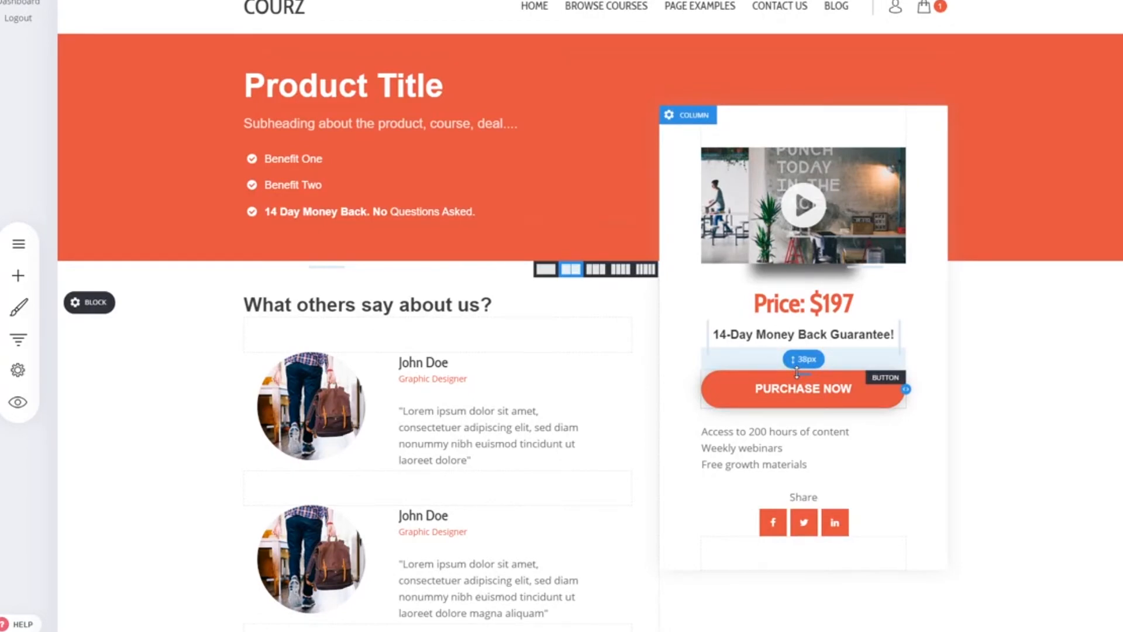
pyautogui.click(19, 339)
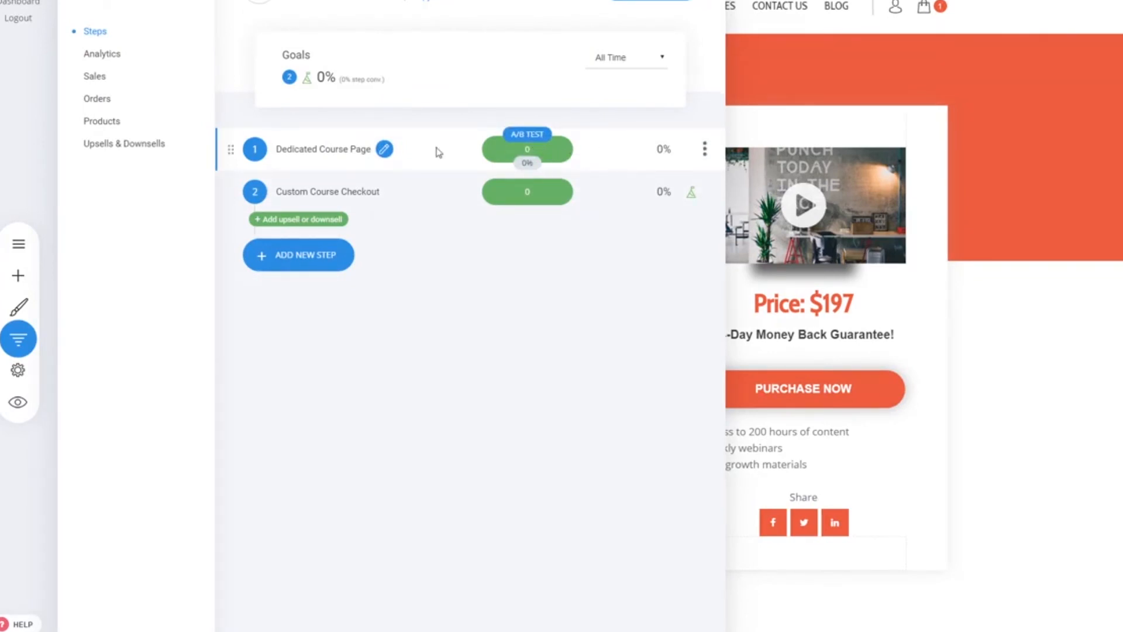
pyautogui.click(525, 143)
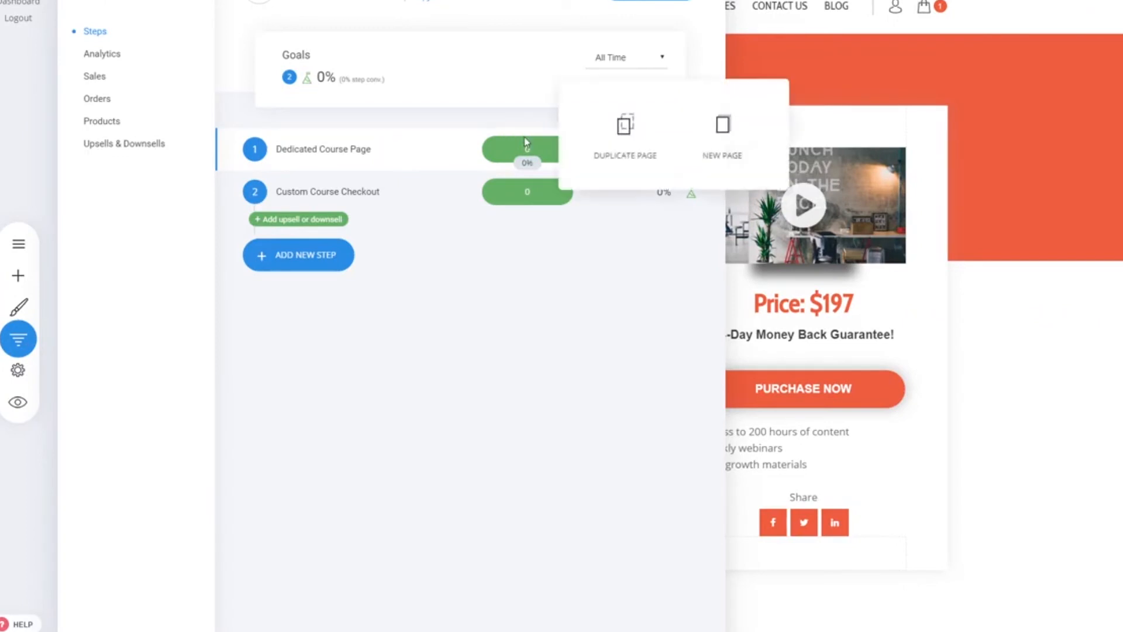
pyautogui.click(624, 141)
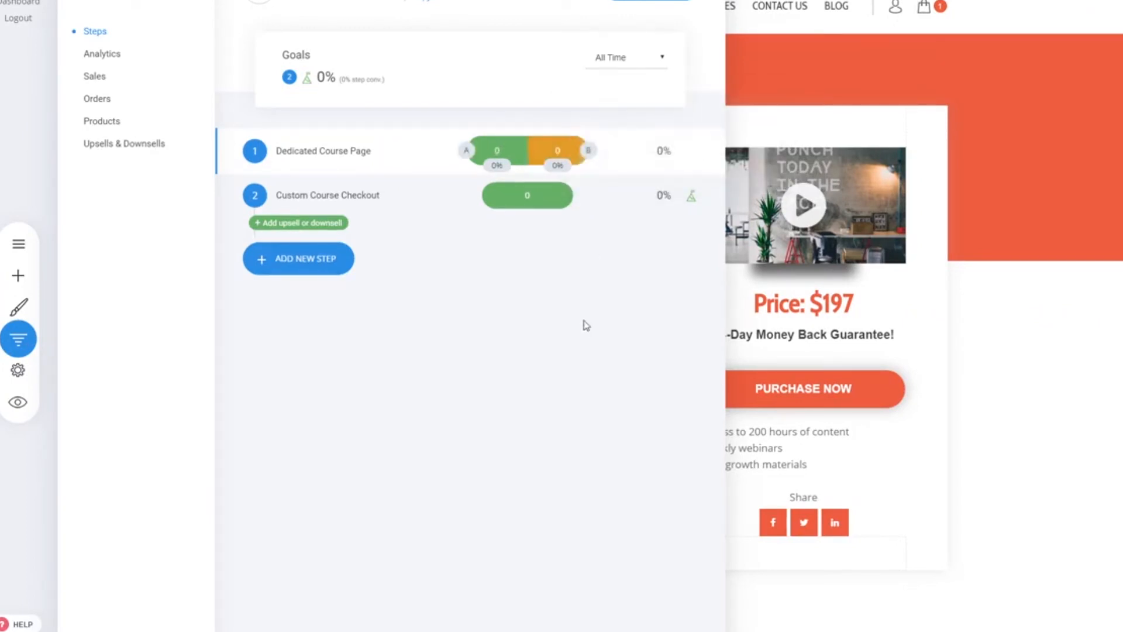
pyautogui.click(588, 151)
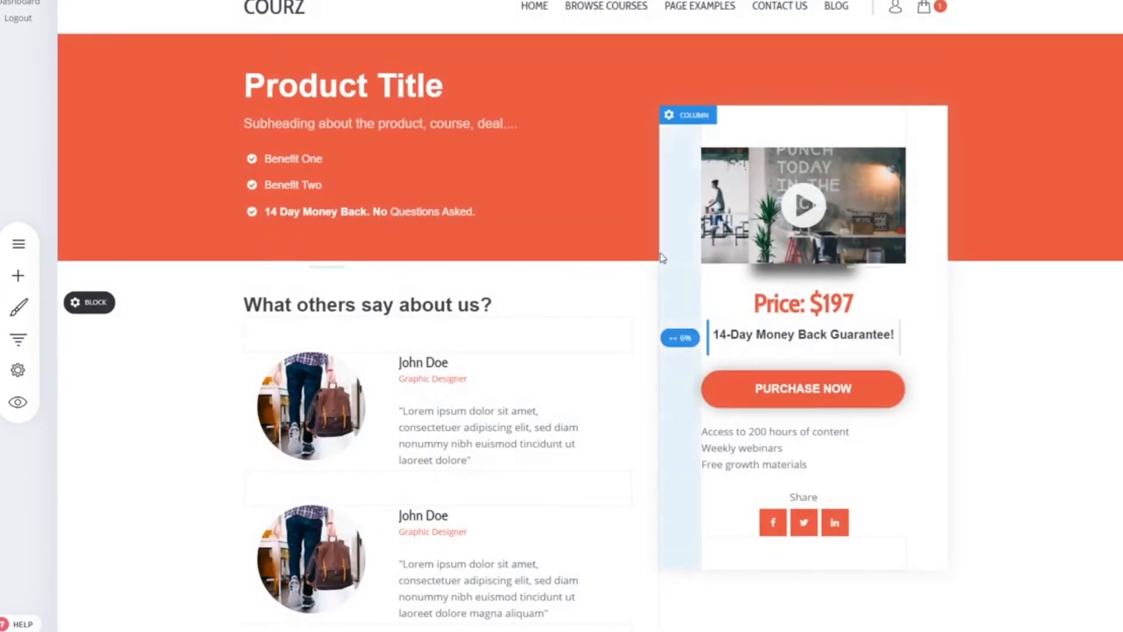
# - Resize the variation's price column and reduce its left and right padding
pyautogui.moveTo(661, 363); pyautogui.dragTo(625, 363)
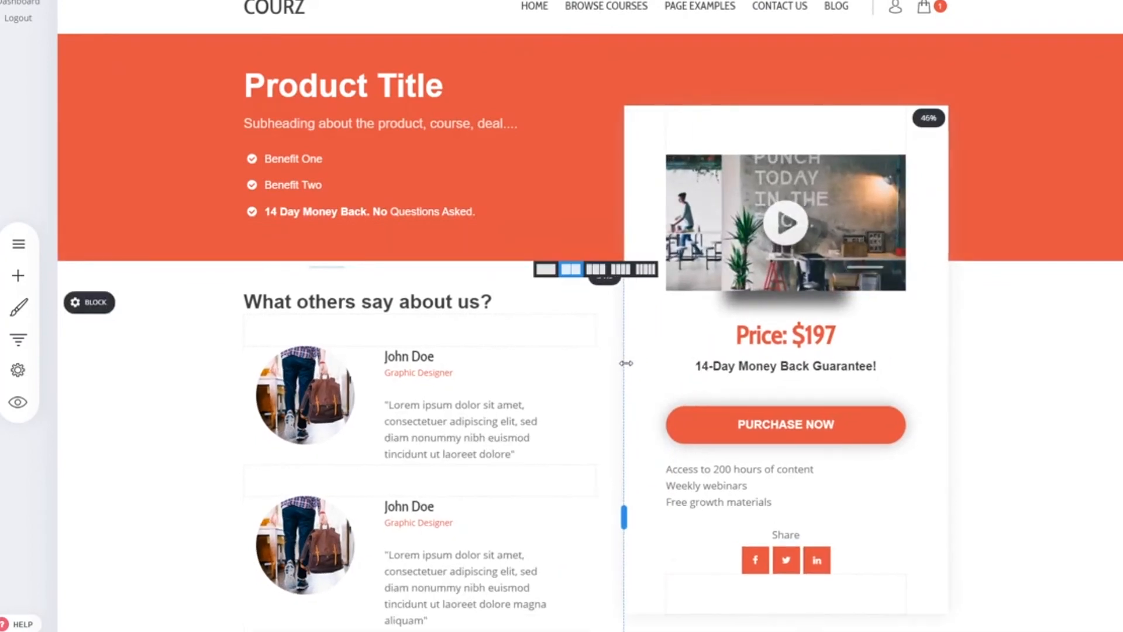
pyautogui.moveTo(910, 223); pyautogui.dragTo(1003, 229)
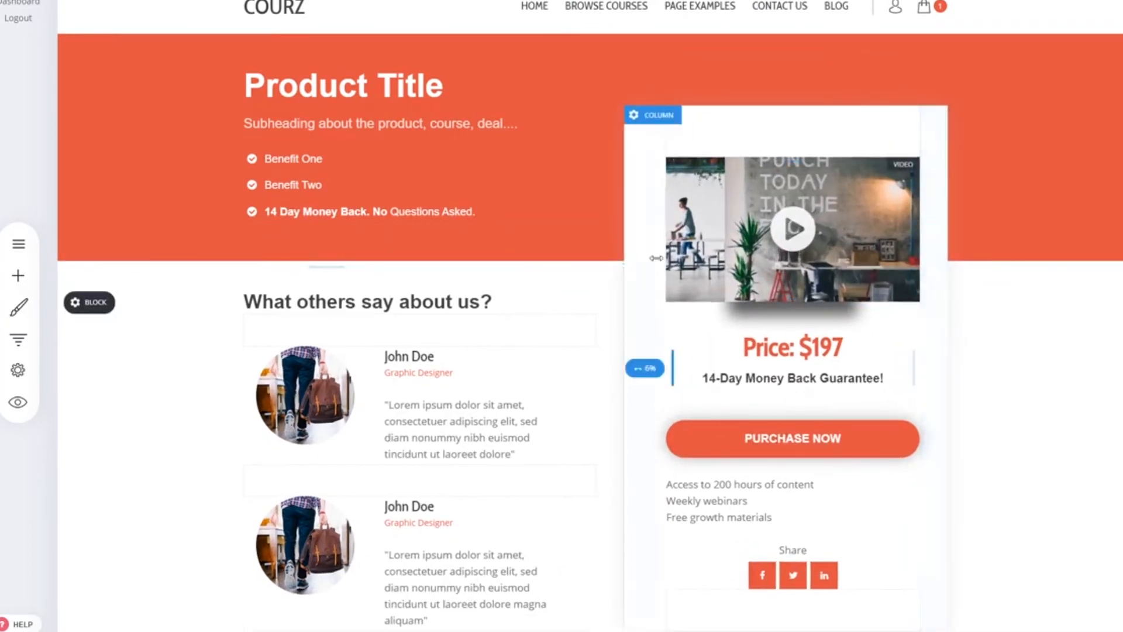
pyautogui.moveTo(646, 281); pyautogui.dragTo(640, 284)
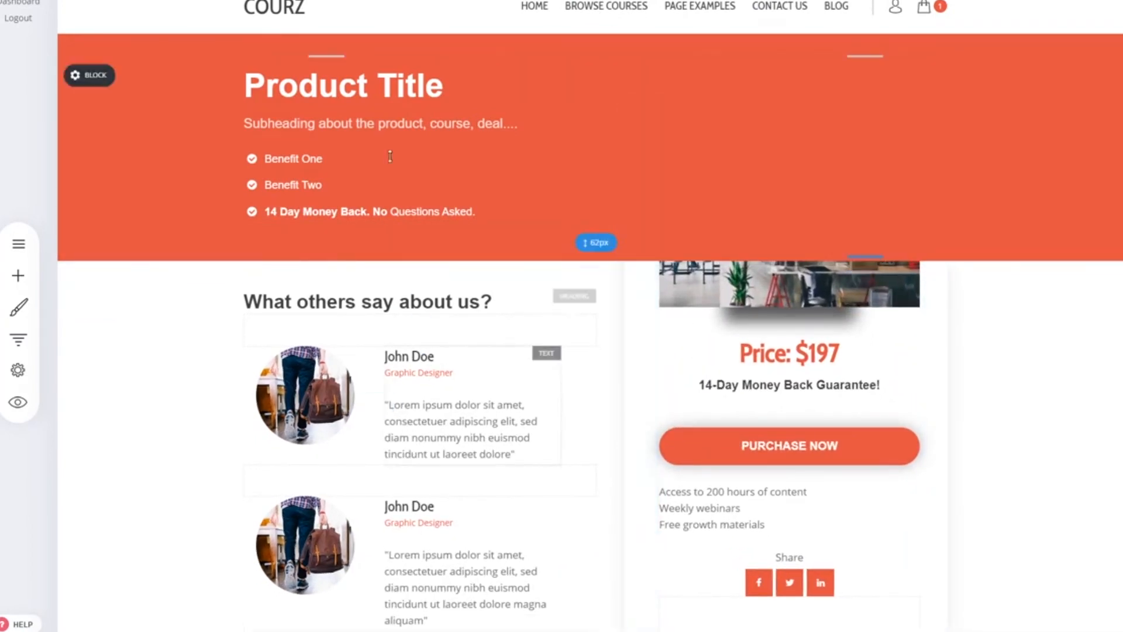
pyautogui.click(430, 89)
pyautogui.click(972, 402)
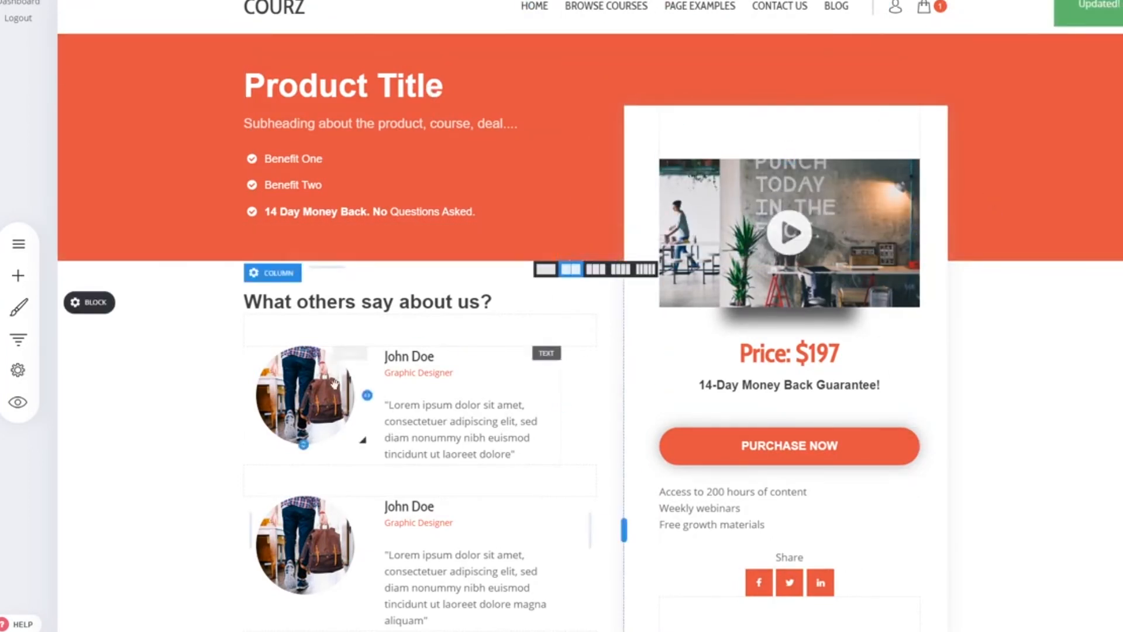
# - Open variation A, then Custom Course Checkout, from the funnel steps overview and reopen it
pyautogui.click(25, 338)
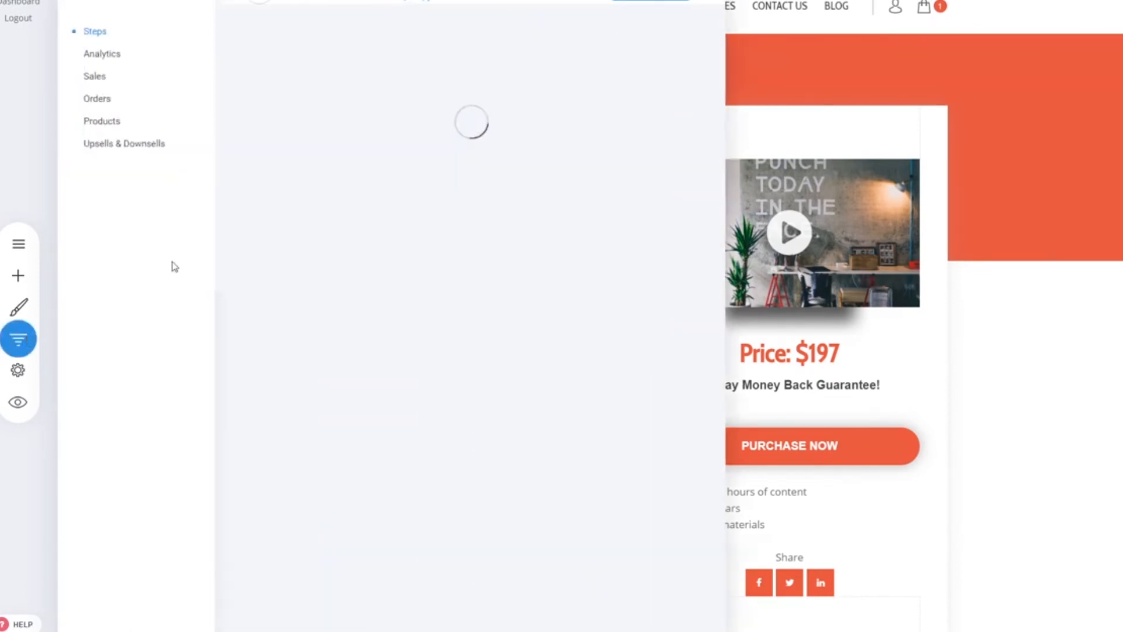
pyautogui.click(468, 154)
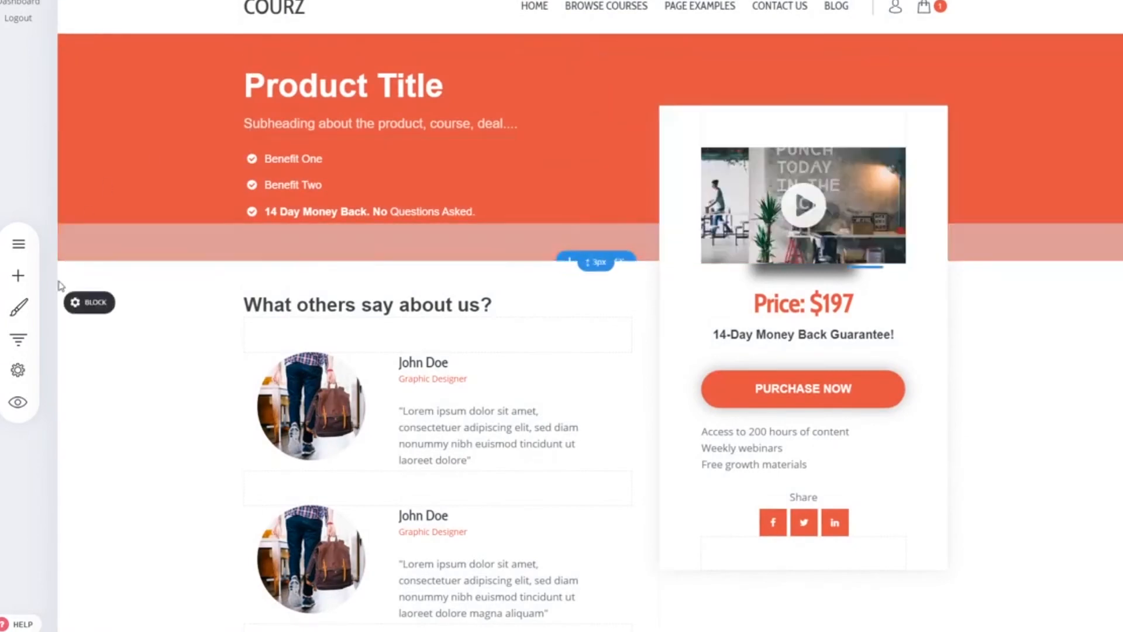
pyautogui.click(18, 338)
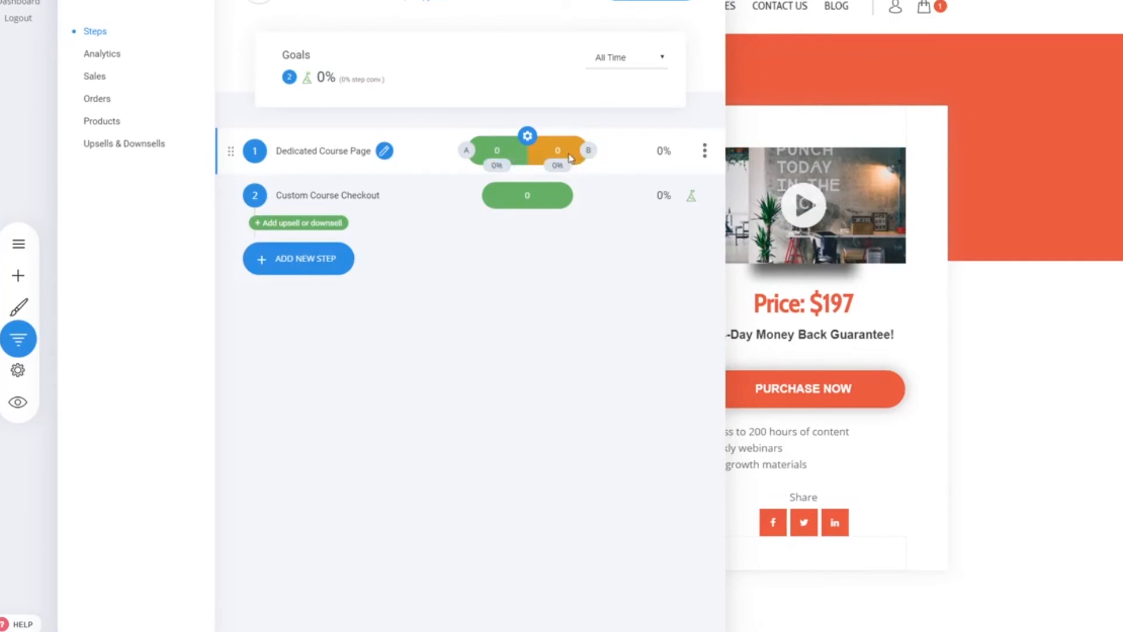
pyautogui.click(345, 195)
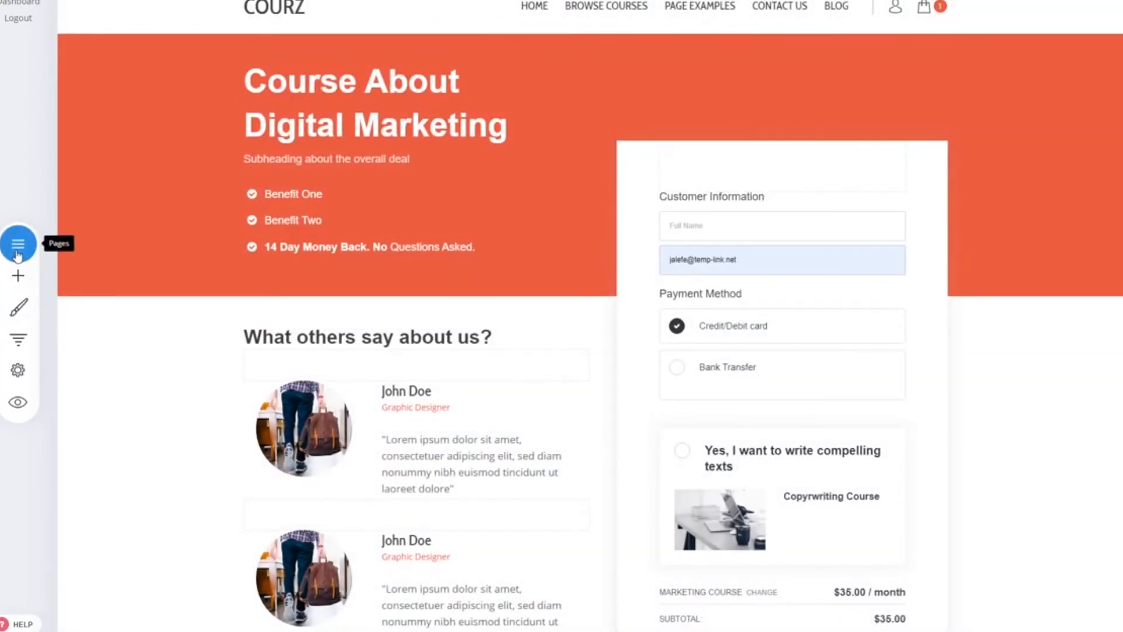
pyautogui.click(18, 338)
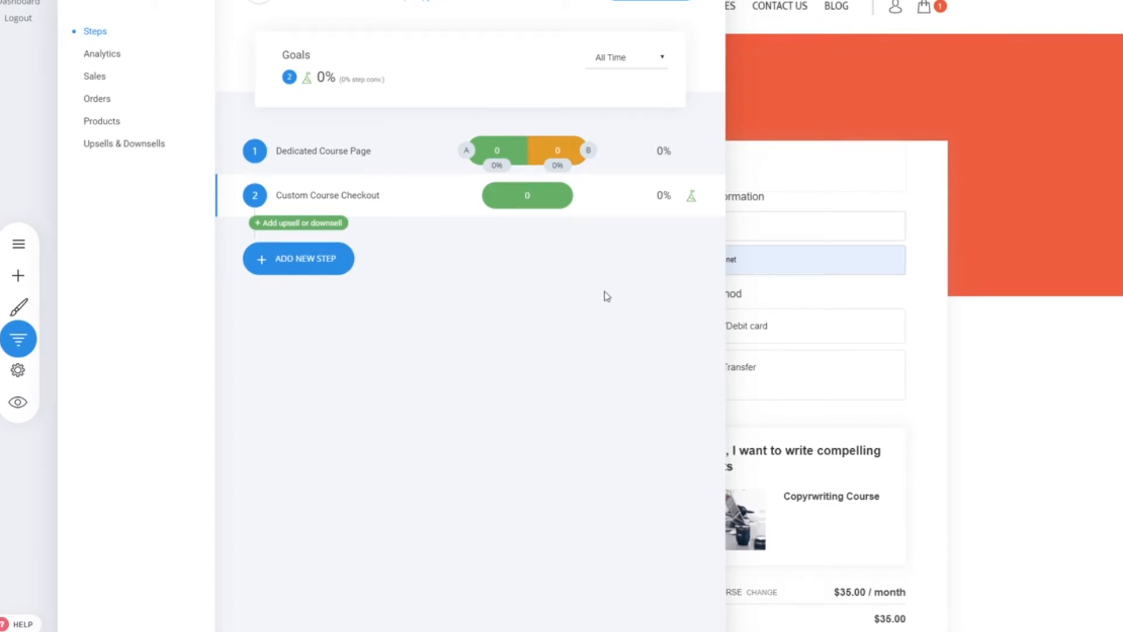
pyautogui.click(92, 77)
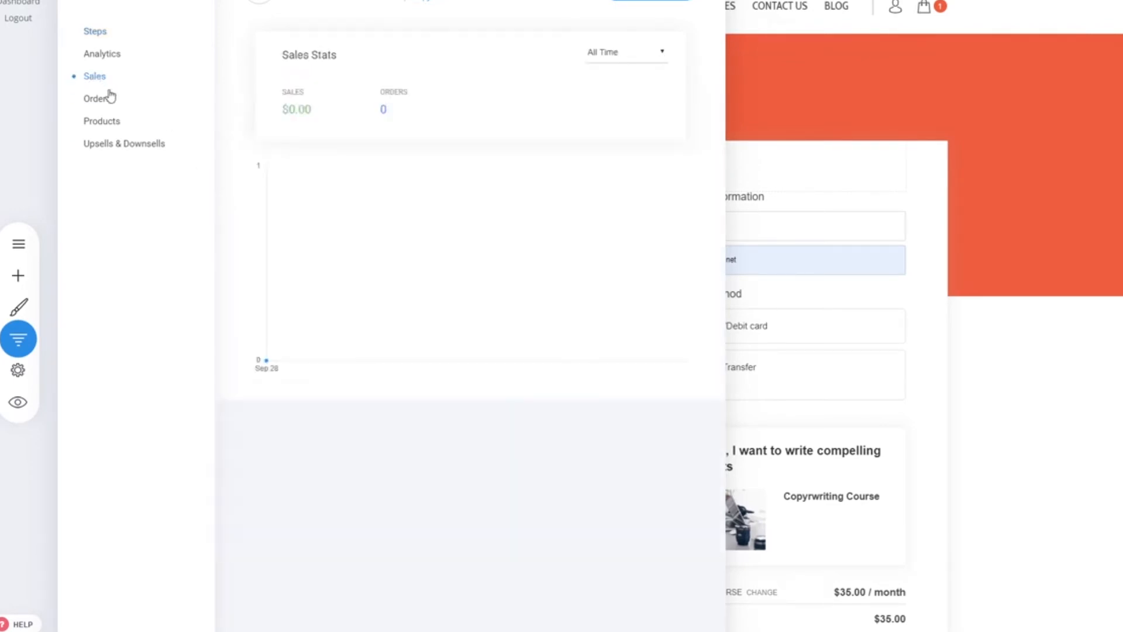
pyautogui.click(110, 125)
pyautogui.click(111, 145)
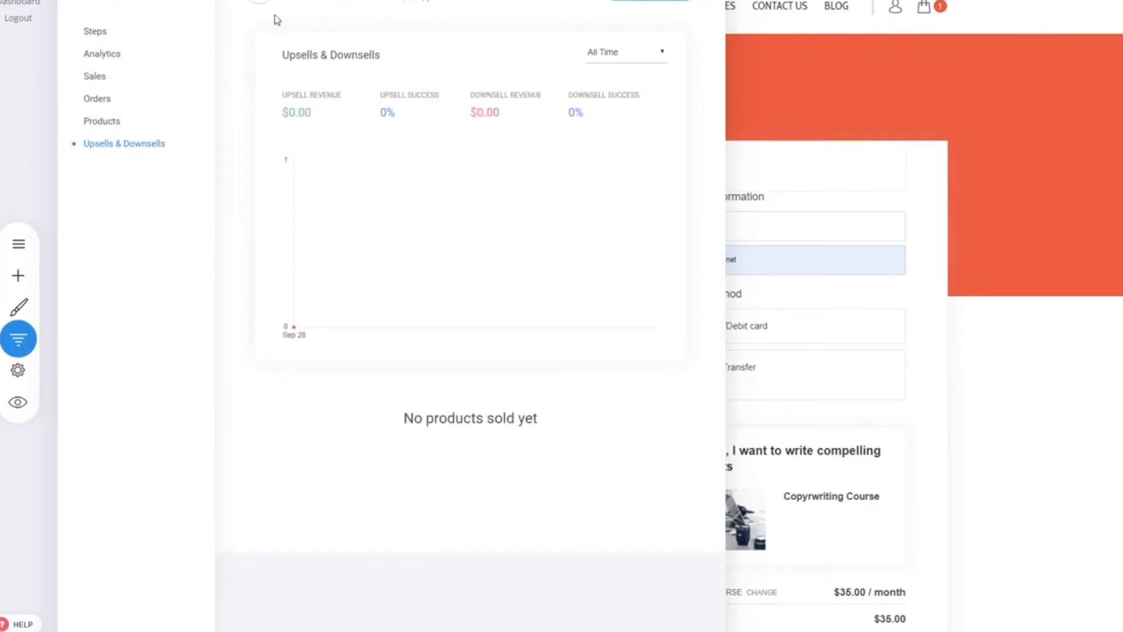
pyautogui.click(259, 3)
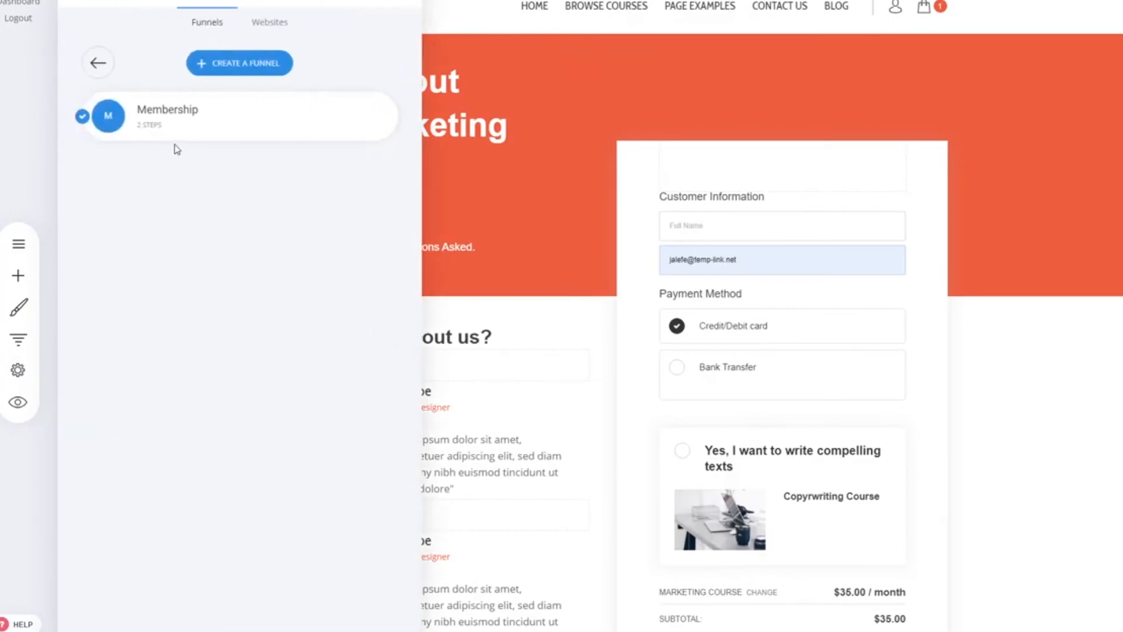
pyautogui.click(188, 117)
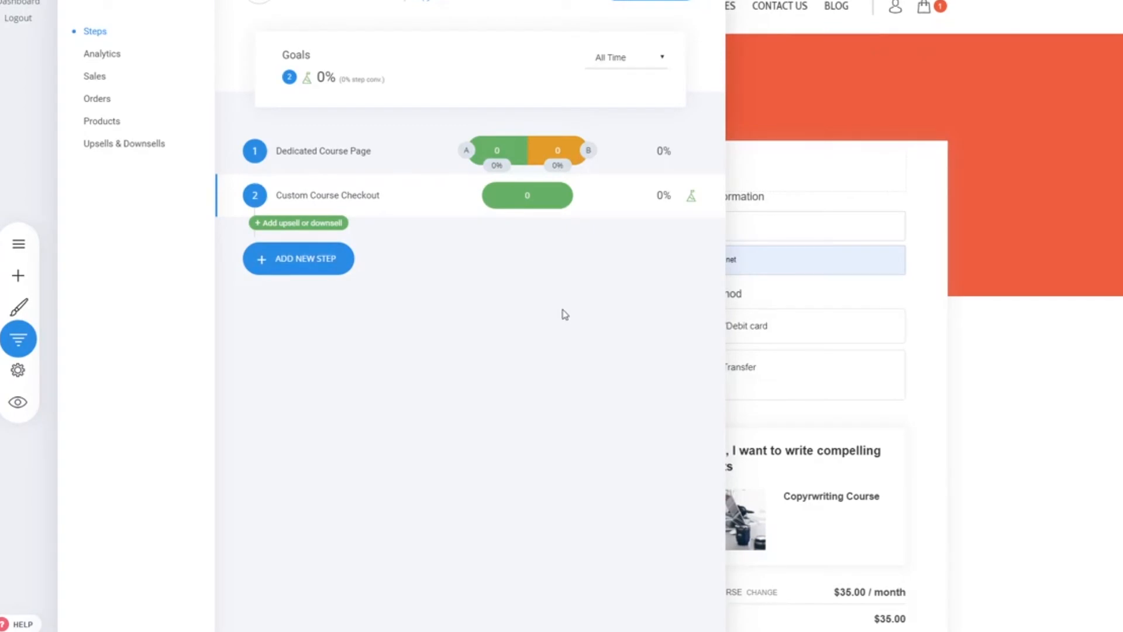
pyautogui.click(915, 332)
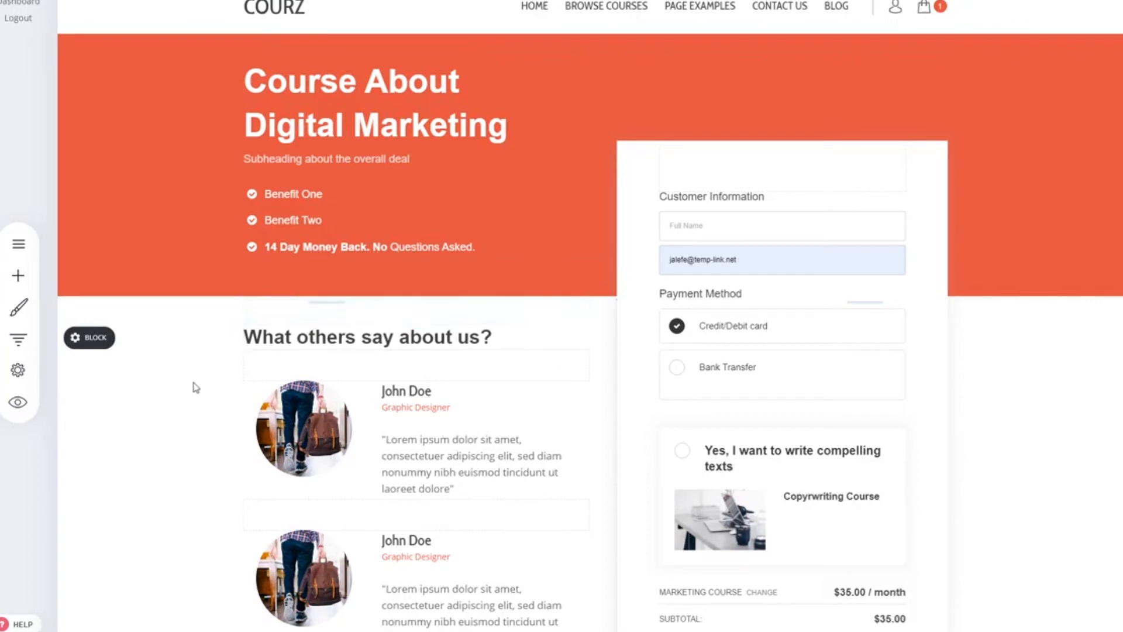
pyautogui.click(18, 340)
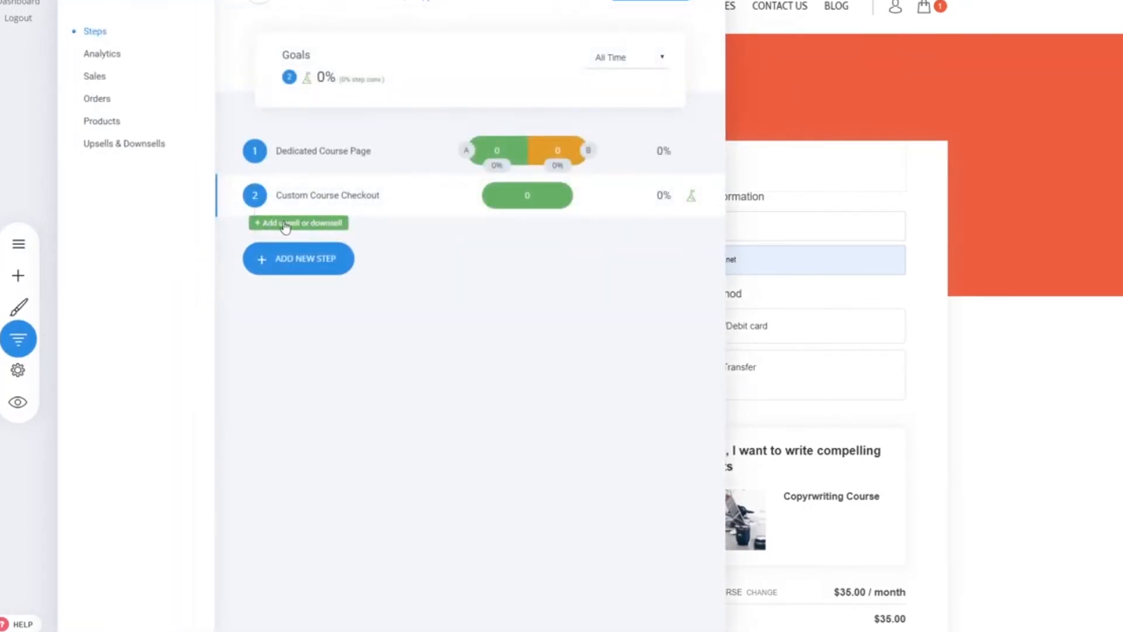
# - Add a full-page upsell step named 'Upsell' after checkout, using the book-offer template
pyautogui.click(286, 226)
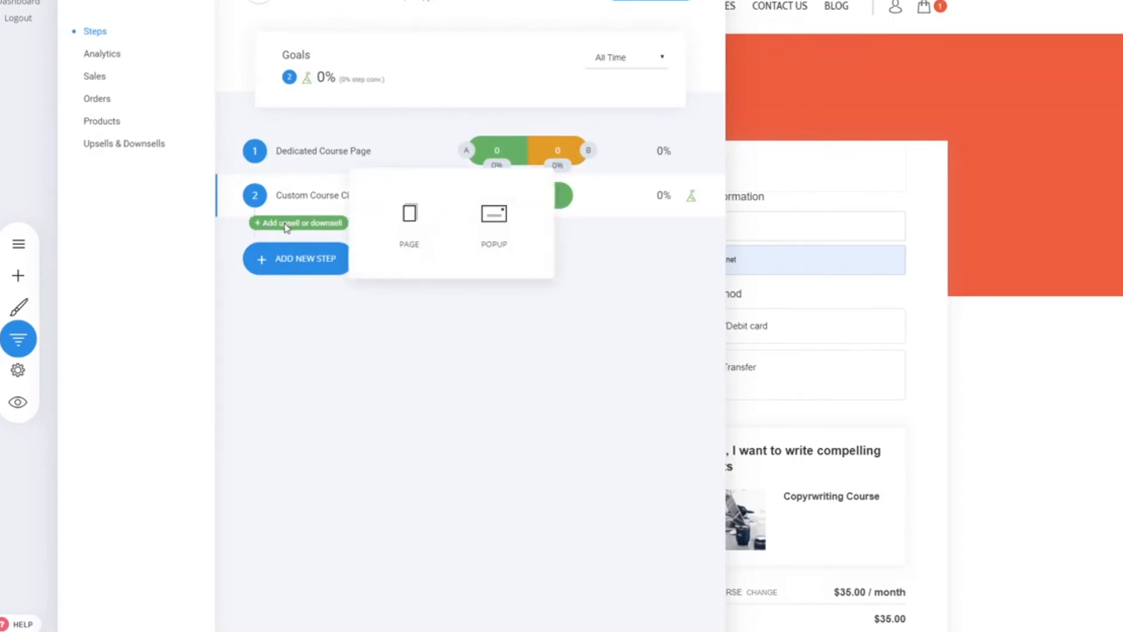
pyautogui.click(410, 214)
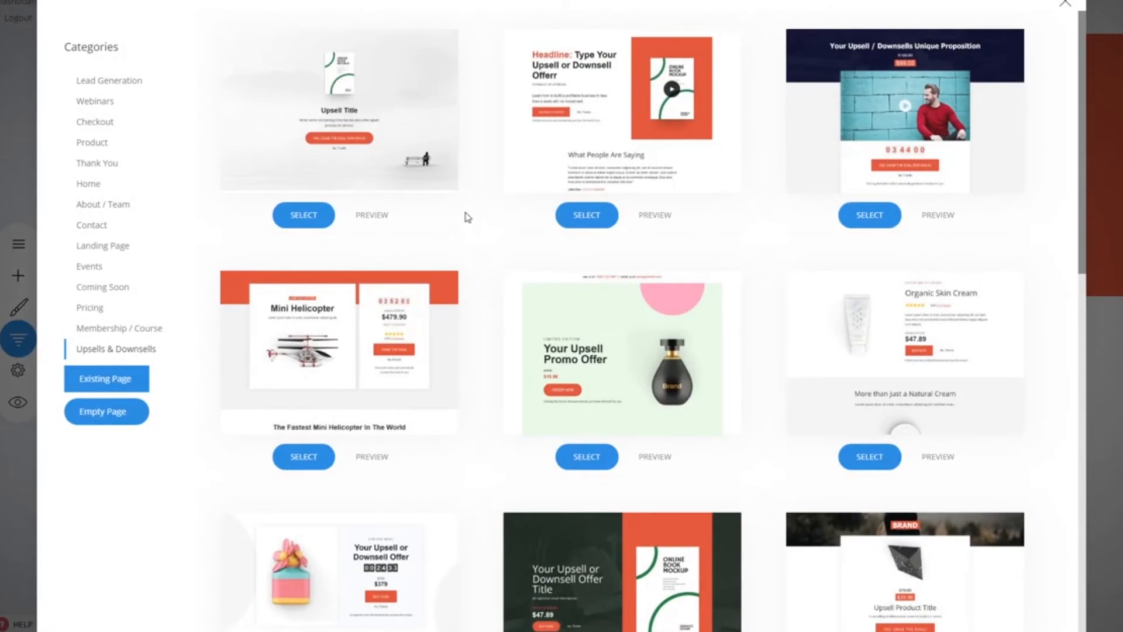
pyautogui.scroll(-10, 483, 221)
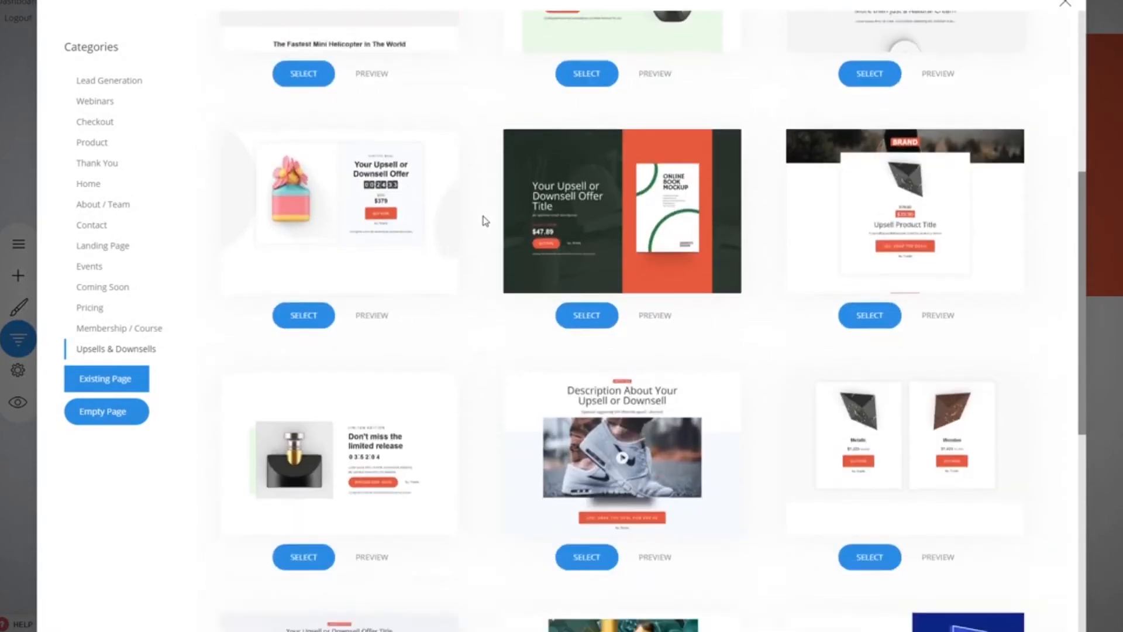
pyautogui.scroll(-5, 483, 221)
pyautogui.scroll(15, 483, 221)
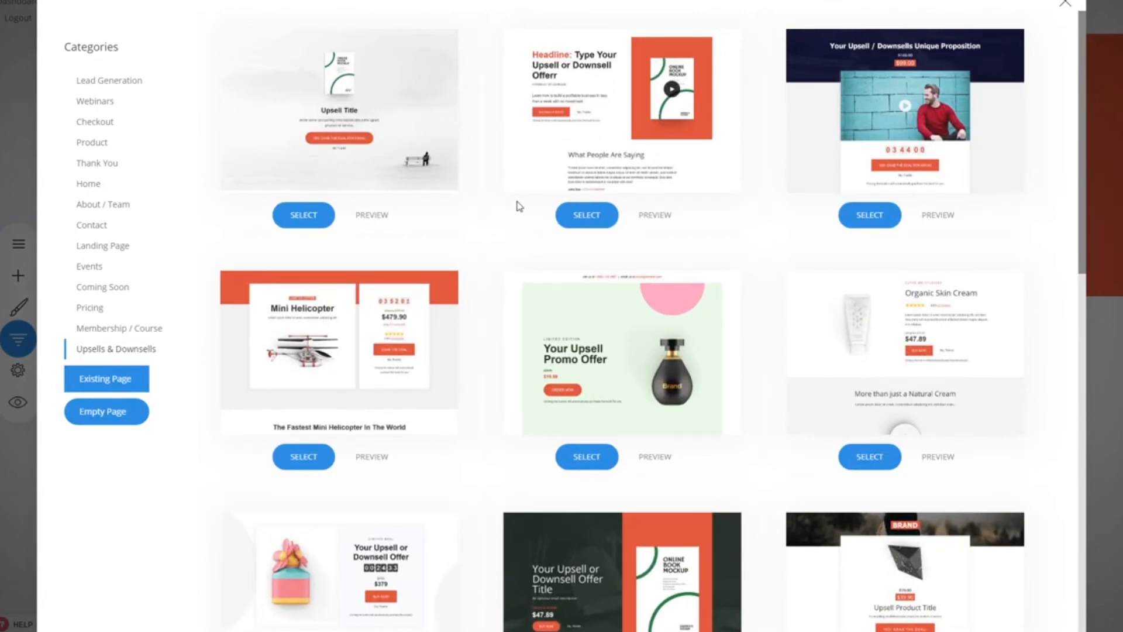
pyautogui.click(586, 221)
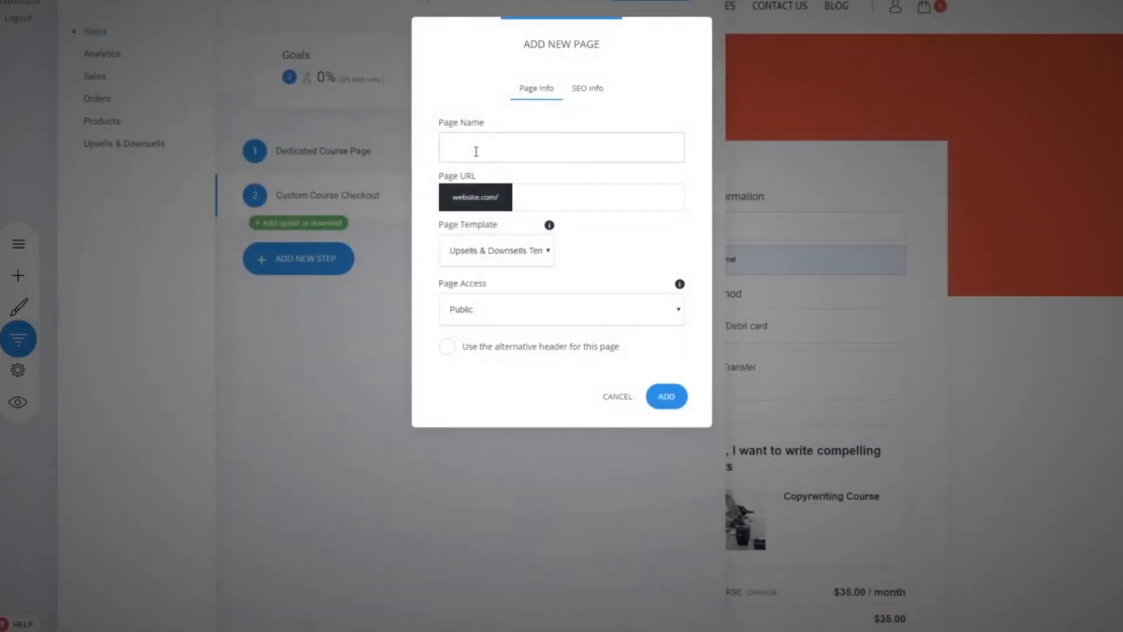
pyautogui.write('Upsell')
pyautogui.click(666, 387)
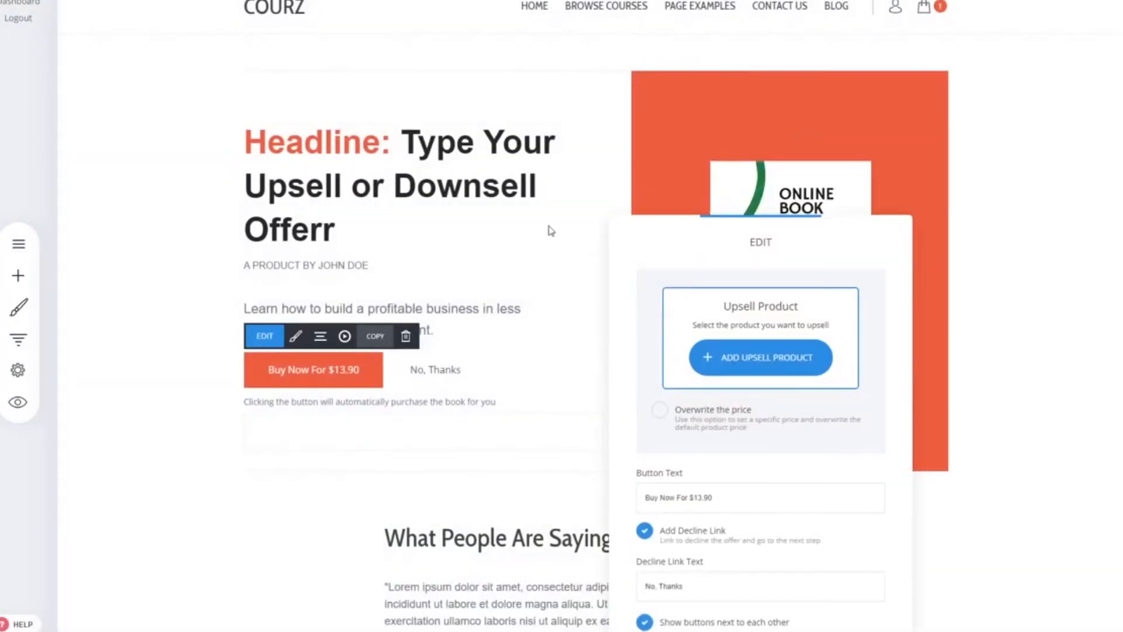
# - Look at the upsell product chooser, then cancel it and close the upsell settings
pyautogui.moveTo(772, 204); pyautogui.dragTo(383, 178)
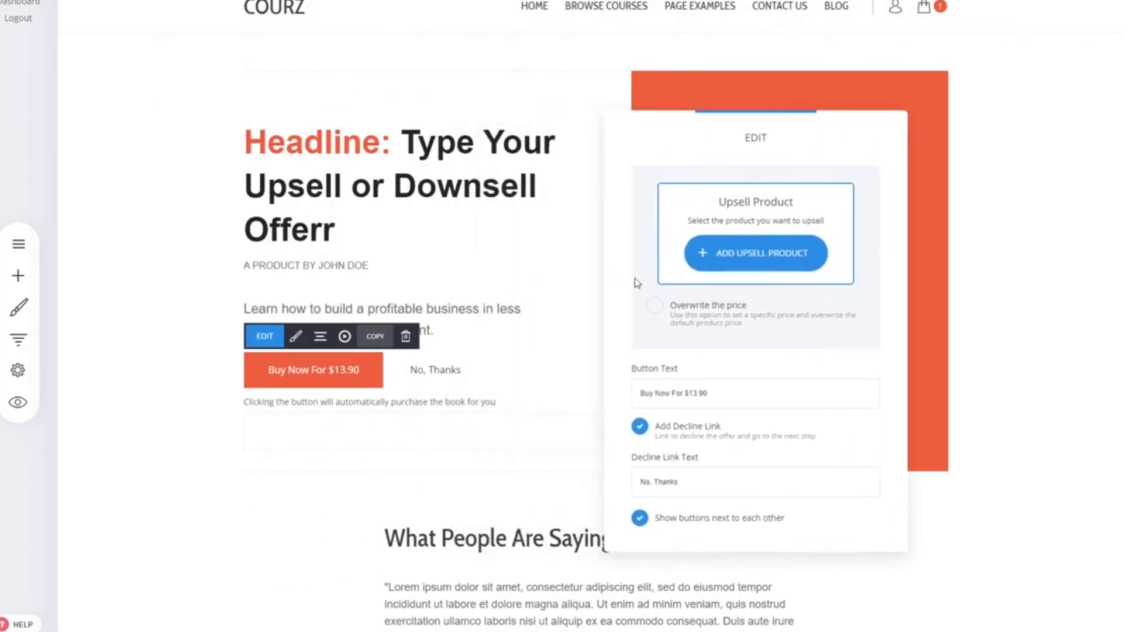
pyautogui.click(754, 258)
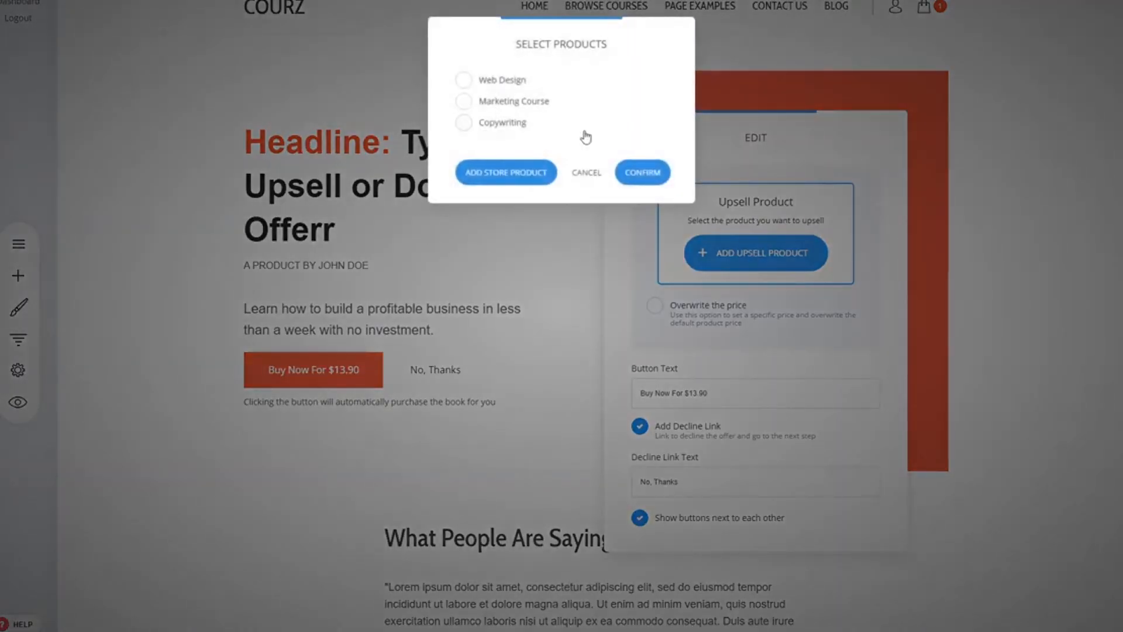
pyautogui.click(585, 174)
pyautogui.click(541, 328)
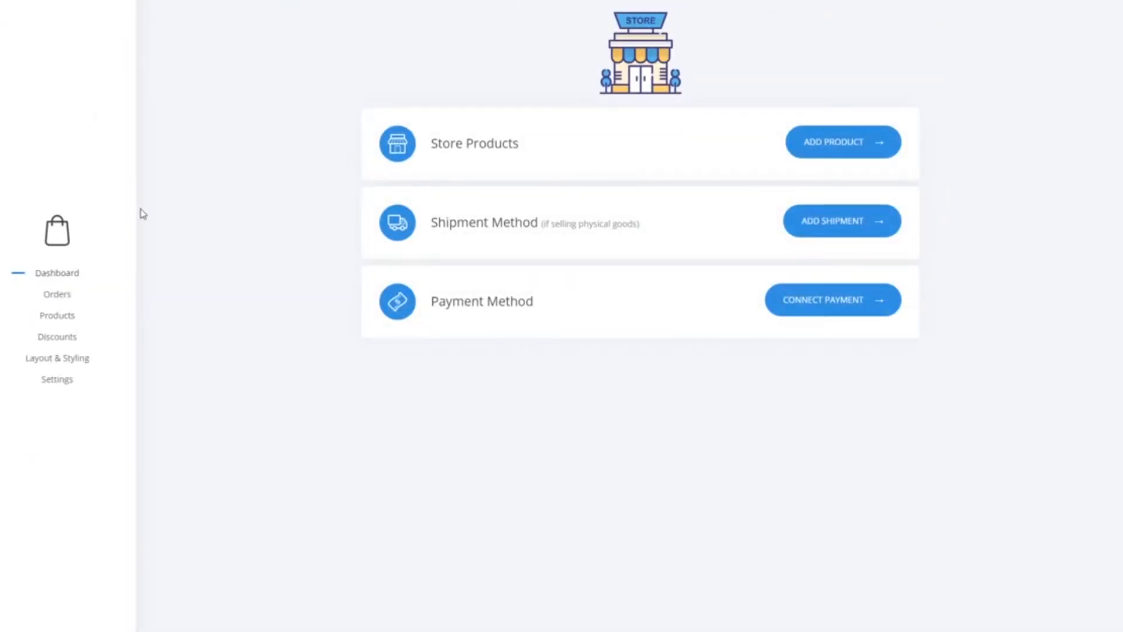
# - Create a digital product named 'Digital' with the book.png download file and a $50 price
pyautogui.click(51, 321)
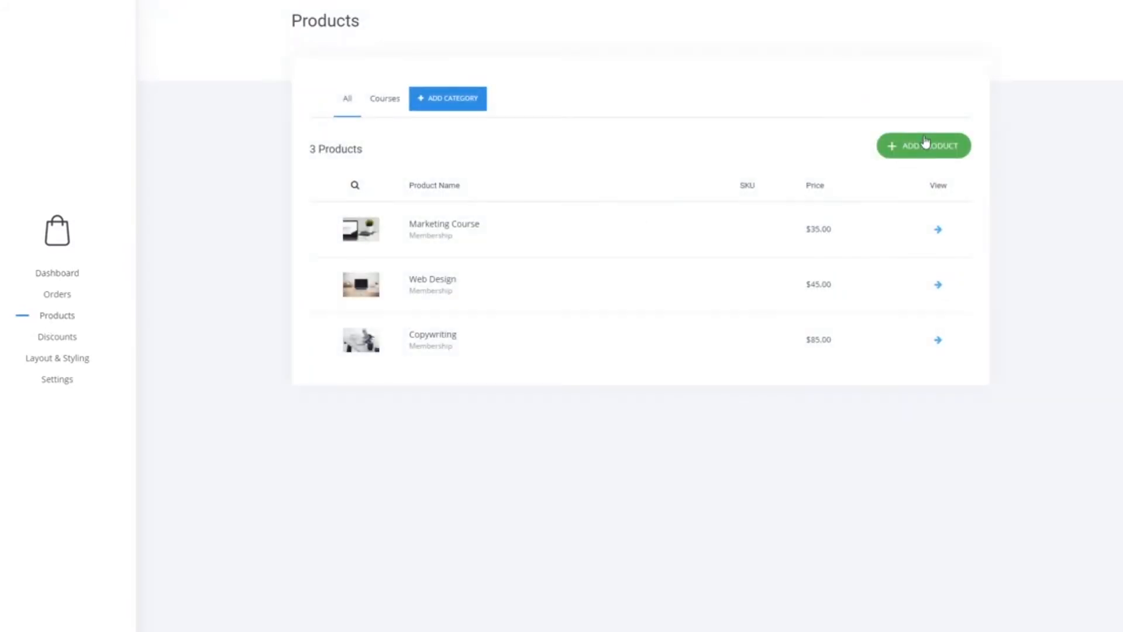
pyautogui.click(922, 149)
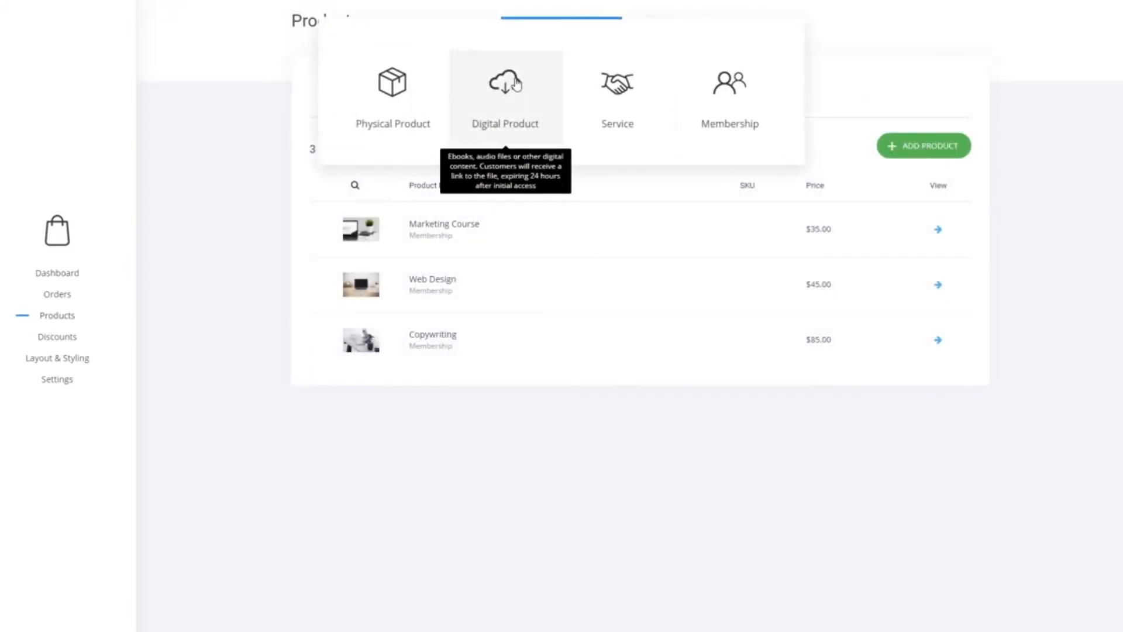
pyautogui.click(505, 94)
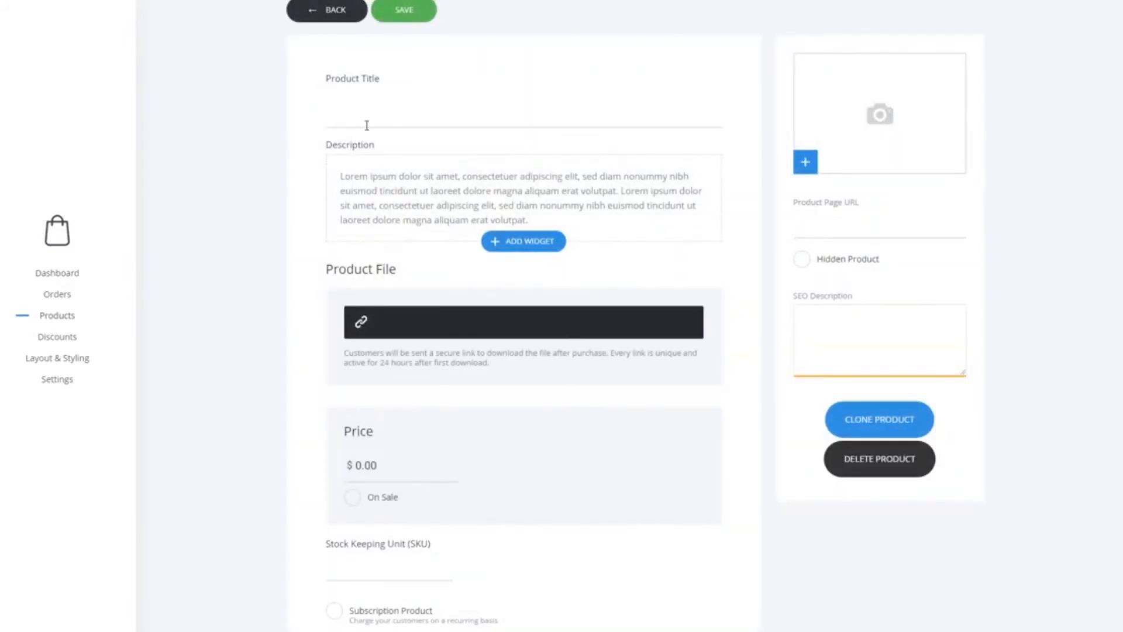
pyautogui.write('Digital')
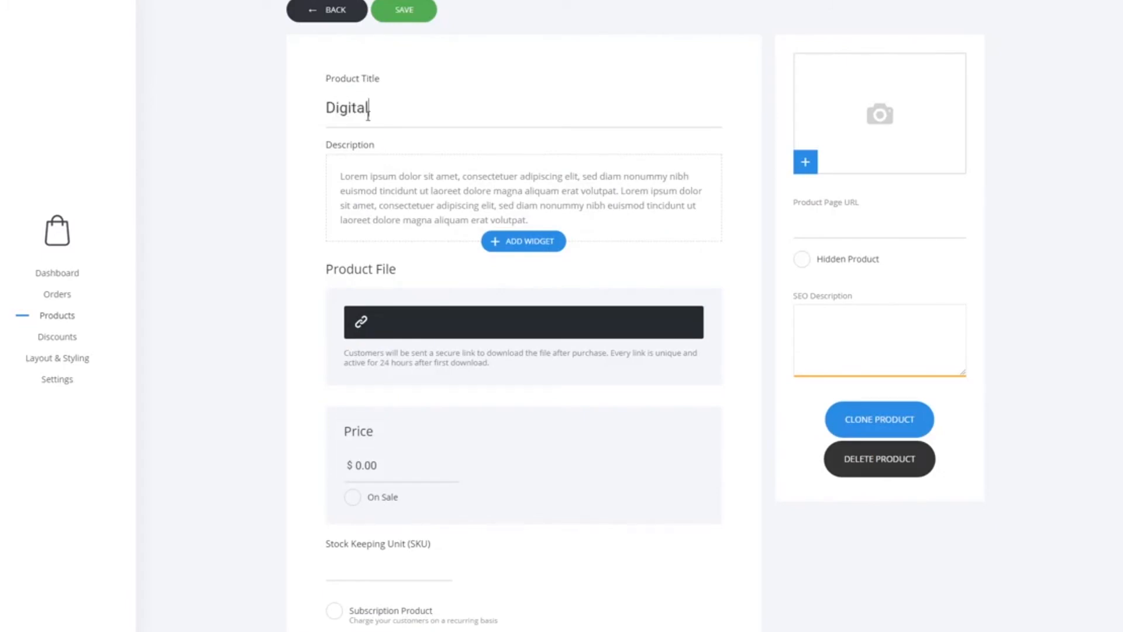
pyautogui.click(391, 327)
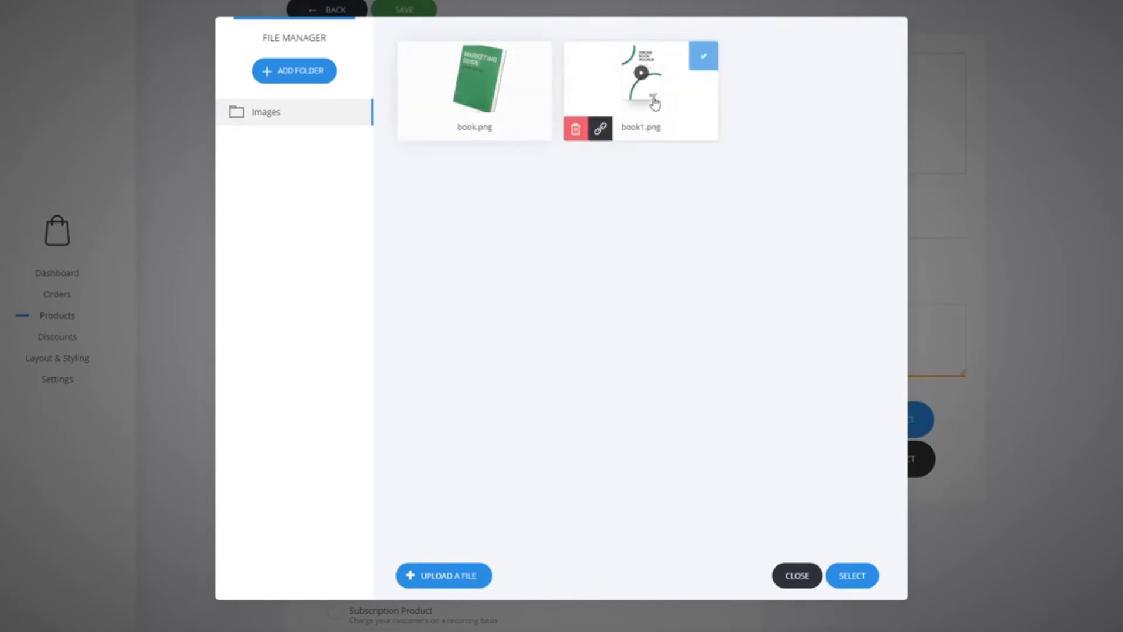
pyautogui.click(537, 55)
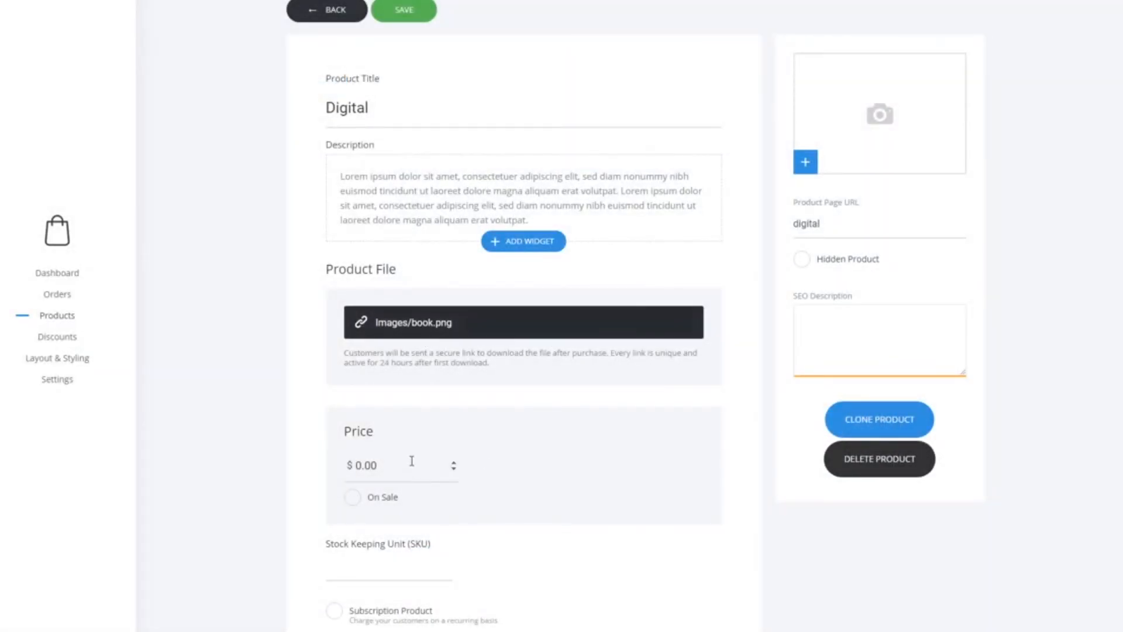
pyautogui.moveTo(412, 461); pyautogui.dragTo(357, 459)
pyautogui.write('5')
# - Give it the Marketing Guide image and the COURSES category, then save the product
pyautogui.click(875, 143)
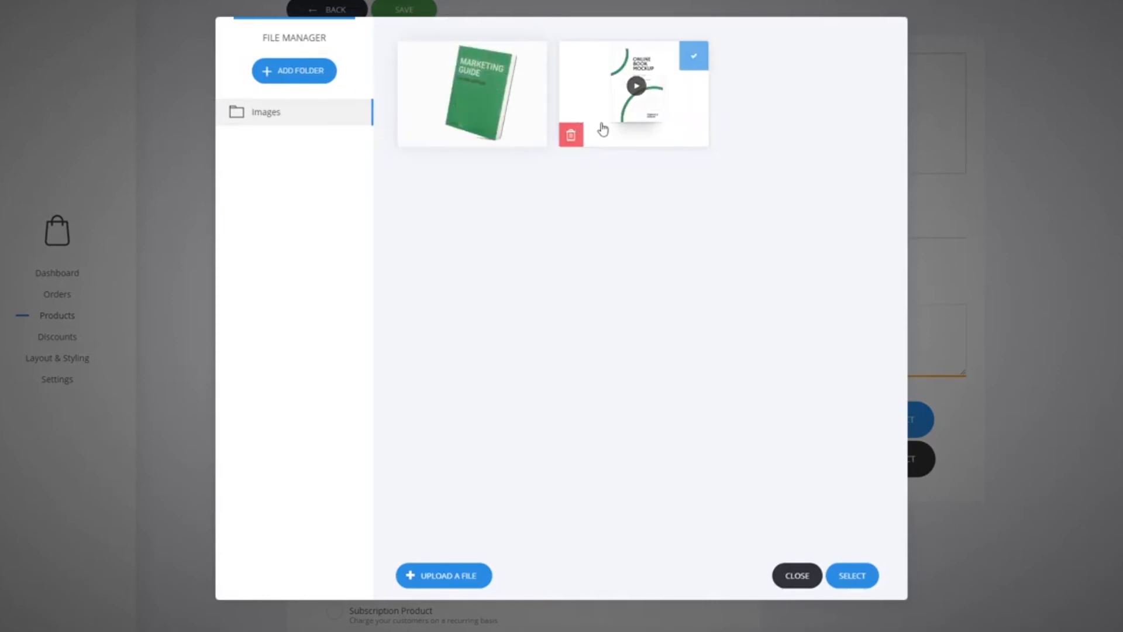
pyautogui.click(519, 118)
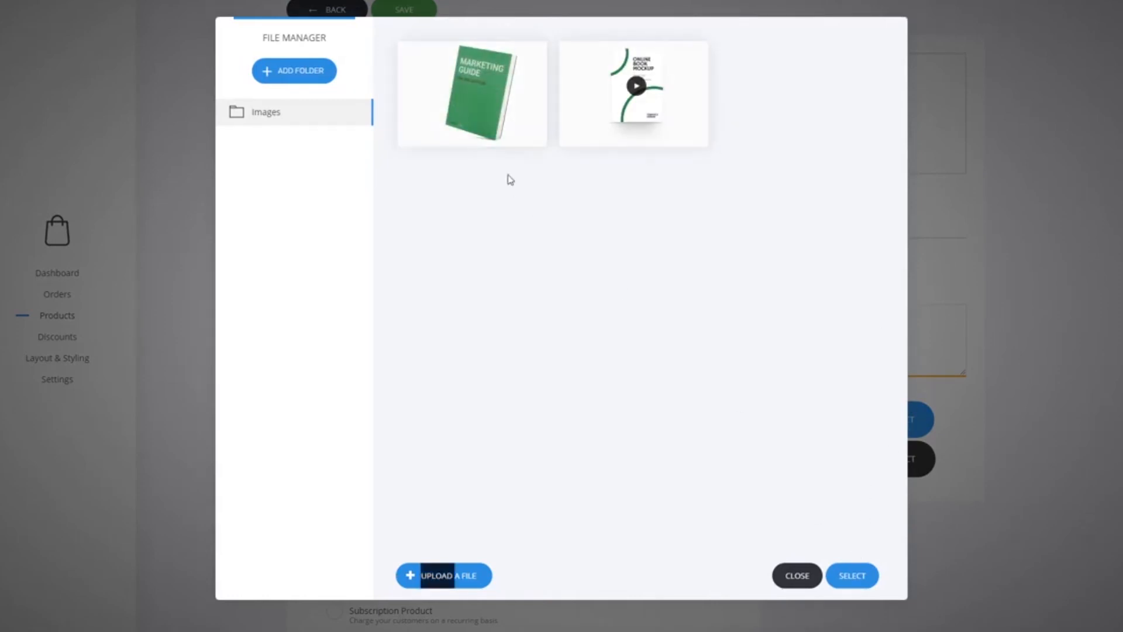
pyautogui.click(863, 578)
pyautogui.scroll(-5, 543, 370)
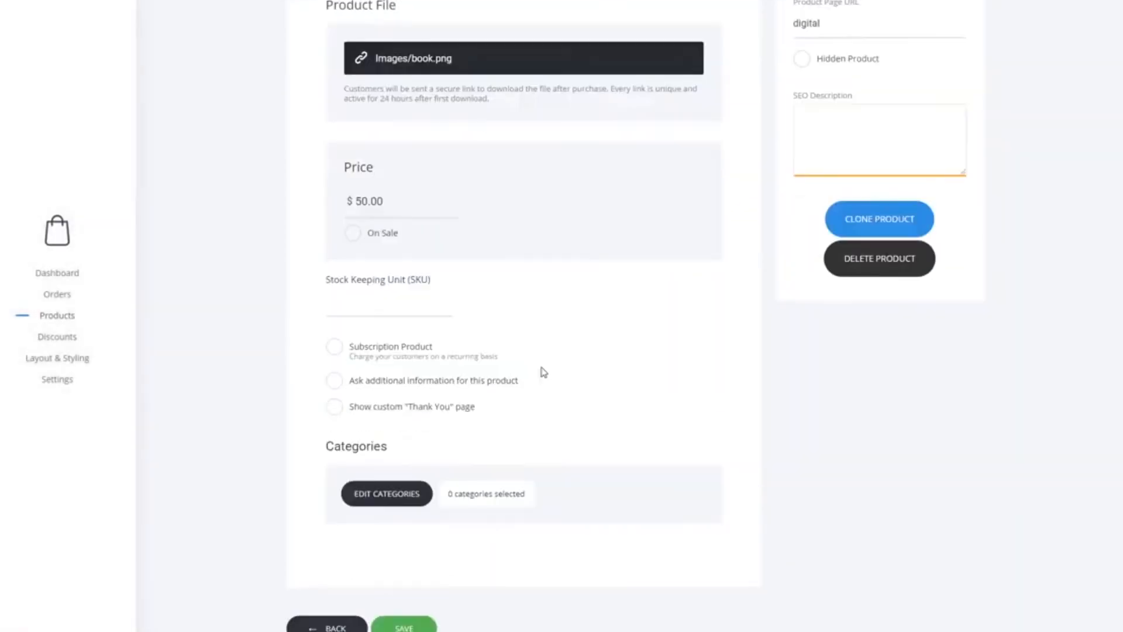
pyautogui.click(384, 479)
pyautogui.click(455, 97)
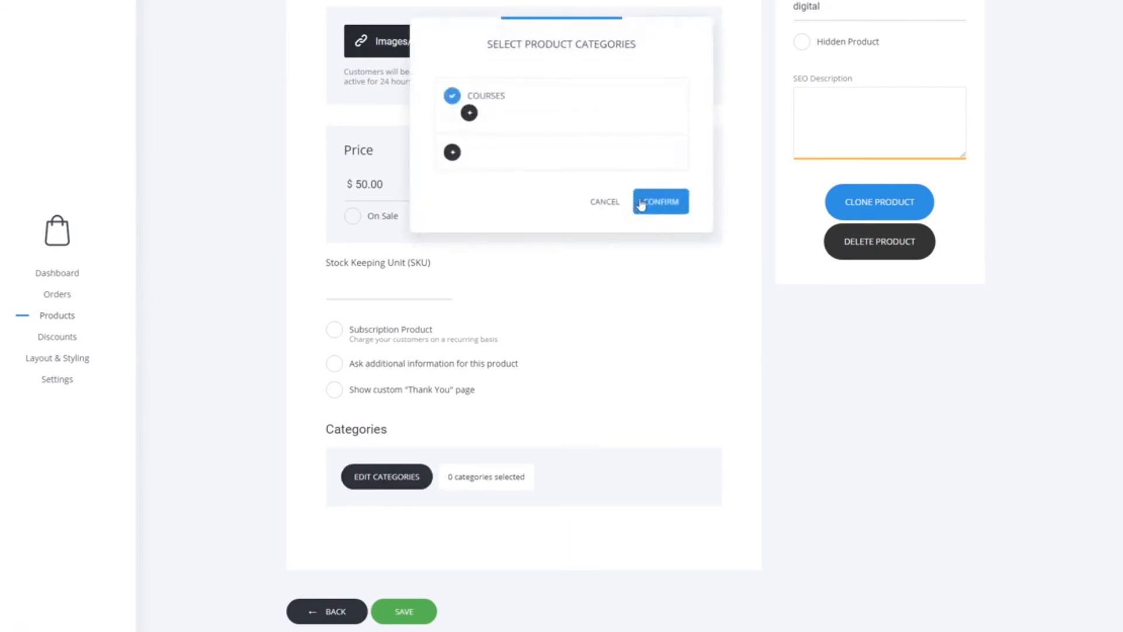
pyautogui.click(641, 202)
pyautogui.scroll(5, 899, 517)
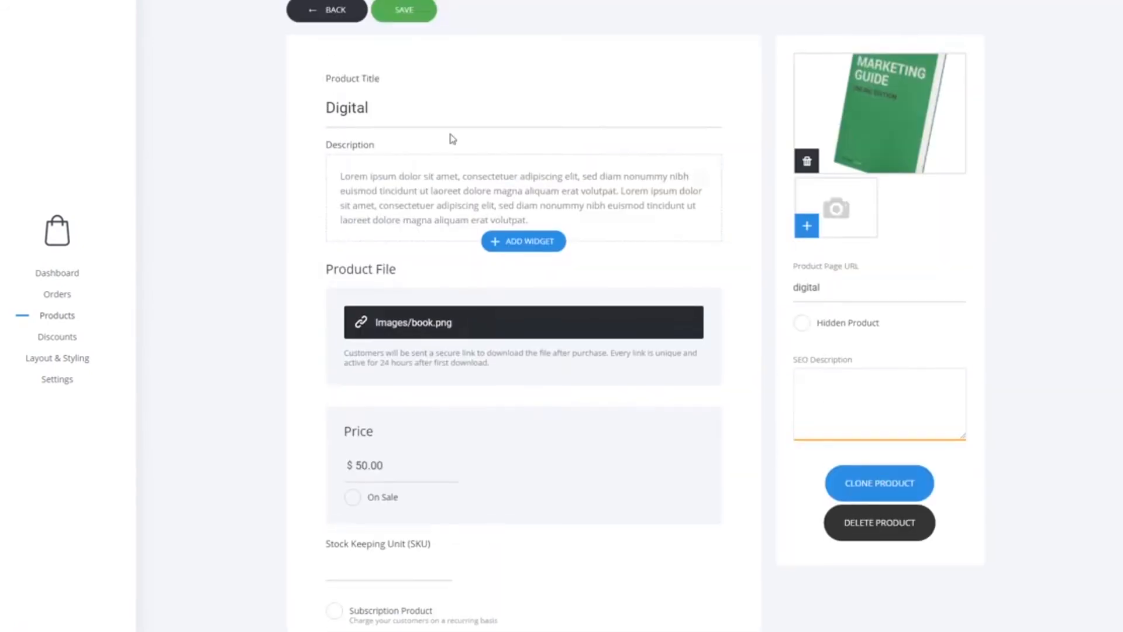
pyautogui.click(417, 15)
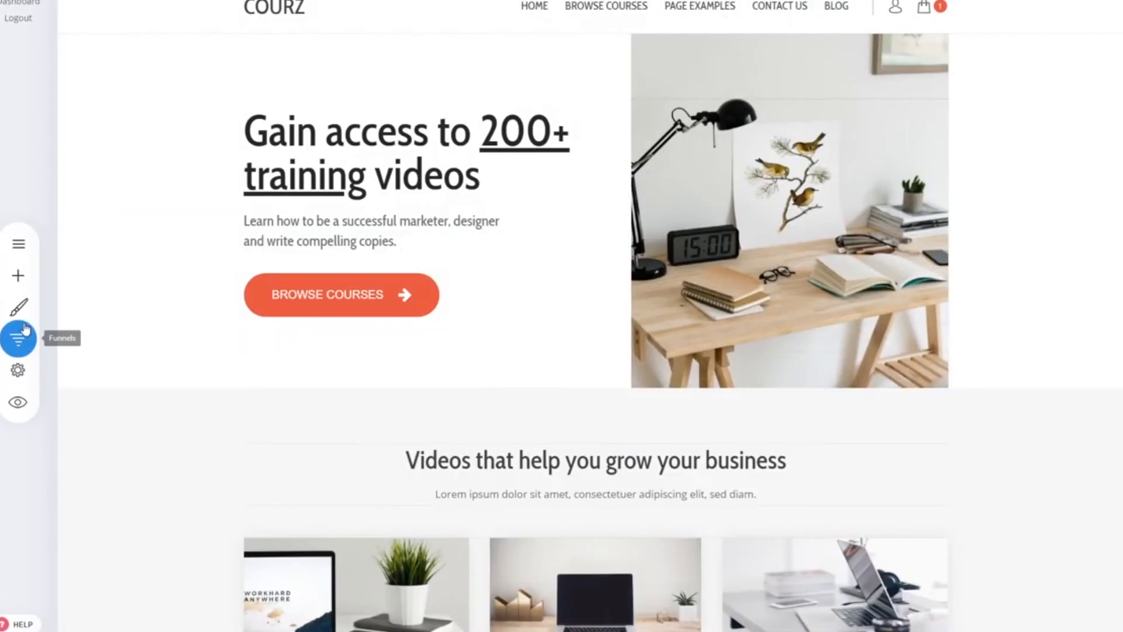
# - Open the Membership funnel's Upsell page and the settings of its purchase buttons
pyautogui.click(26, 328)
pyautogui.click(206, 124)
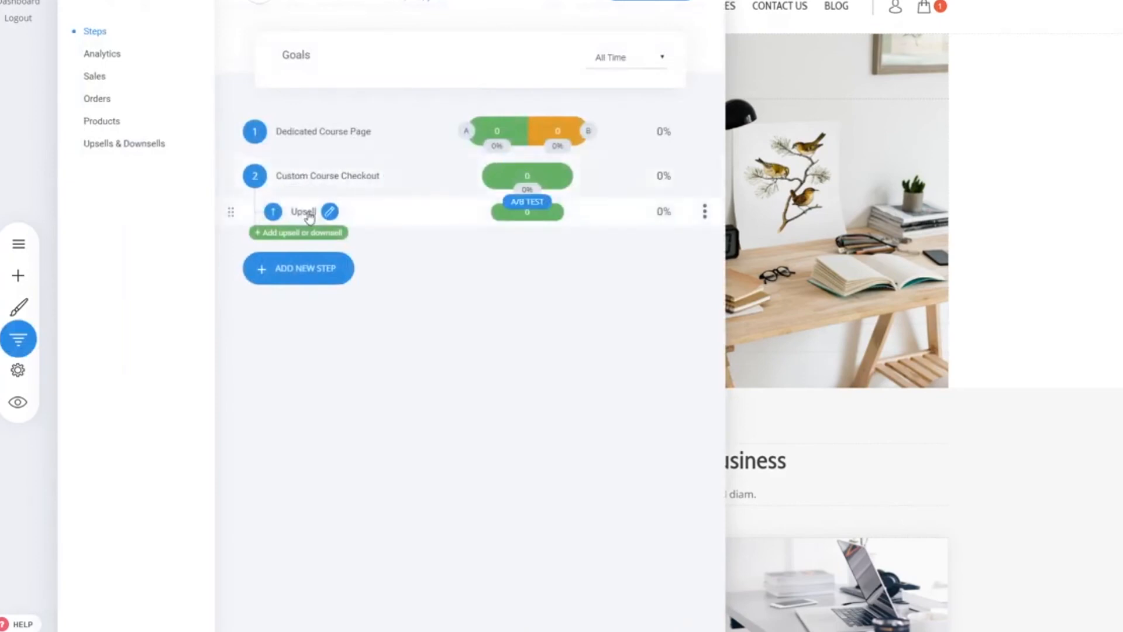
pyautogui.click(304, 212)
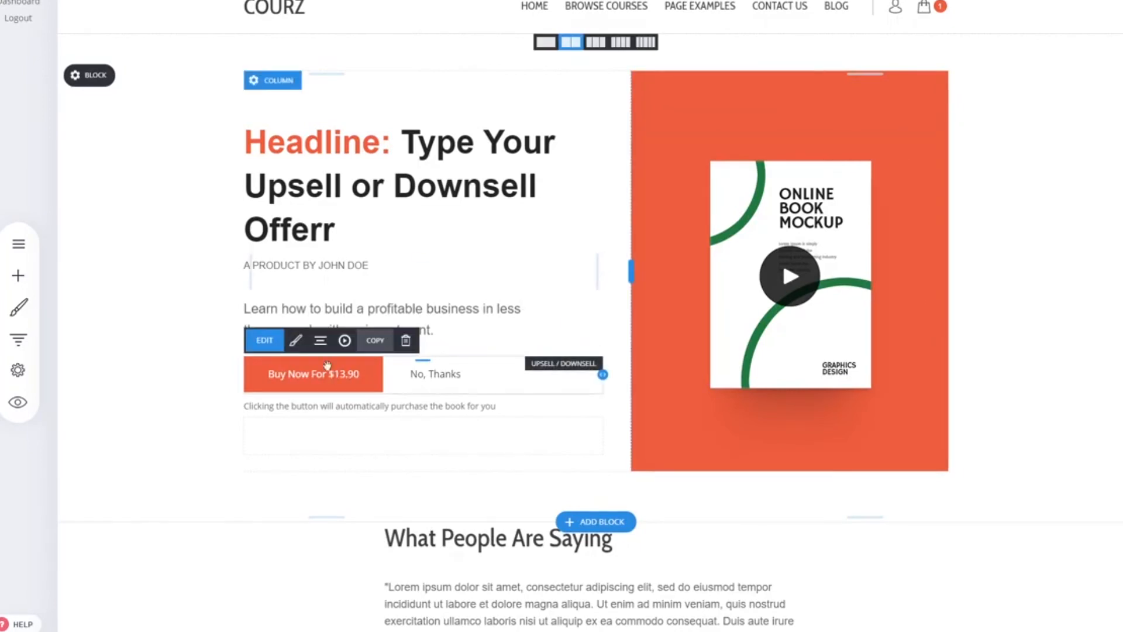
pyautogui.click(279, 349)
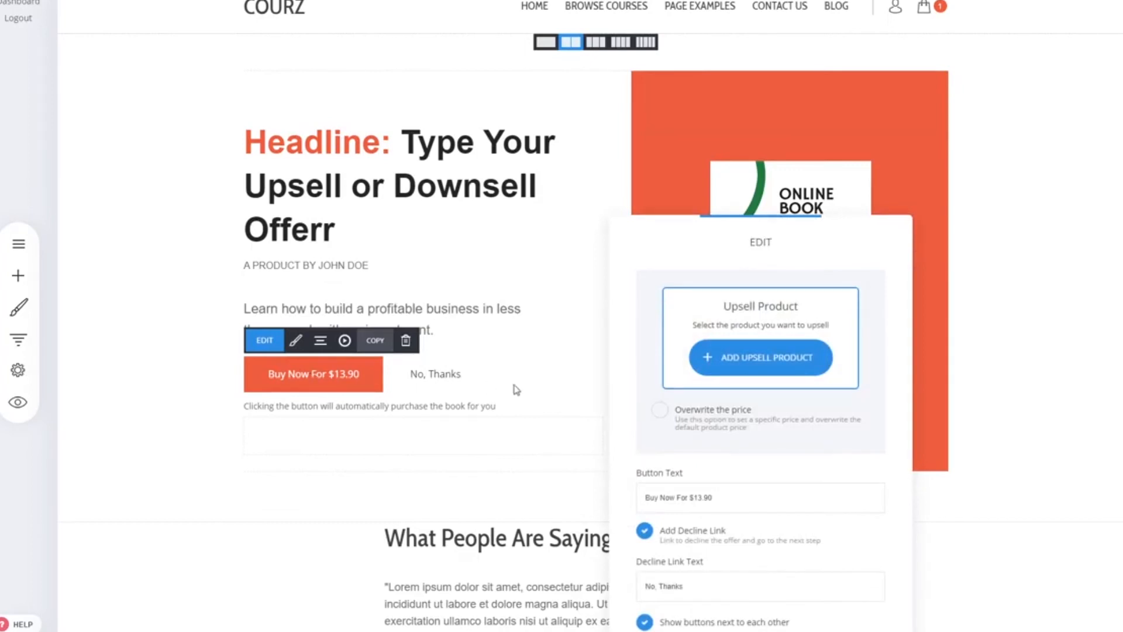
pyautogui.moveTo(769, 247); pyautogui.dragTo(725, 187)
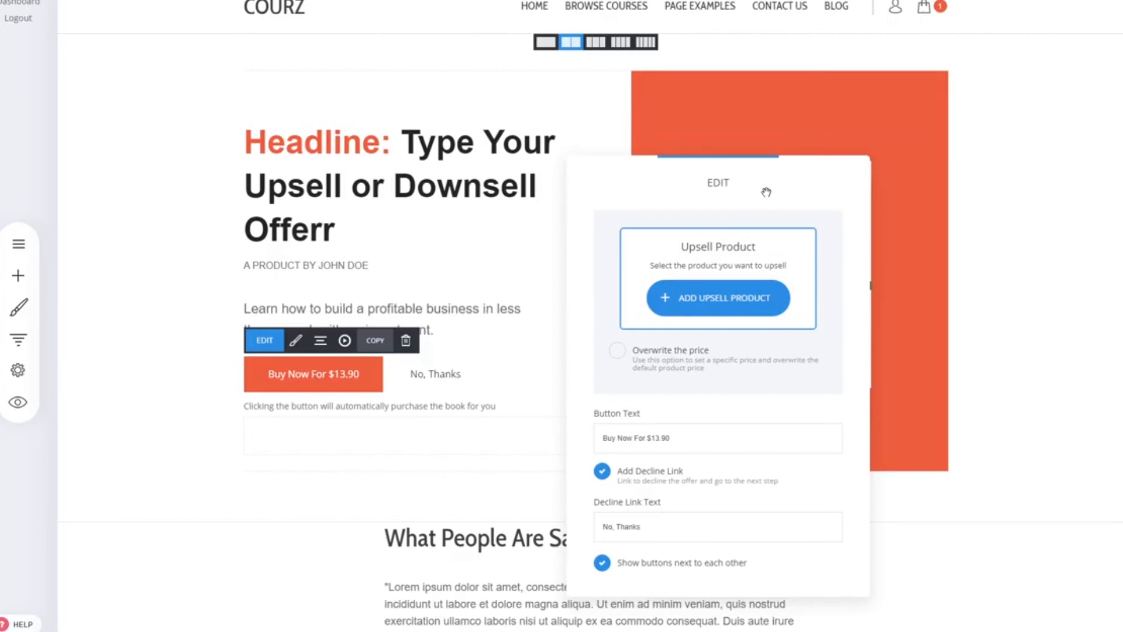
# - Make Digital the upsell product and change the button text to 'Buy Now For $50'
pyautogui.click(731, 304)
pyautogui.click(462, 121)
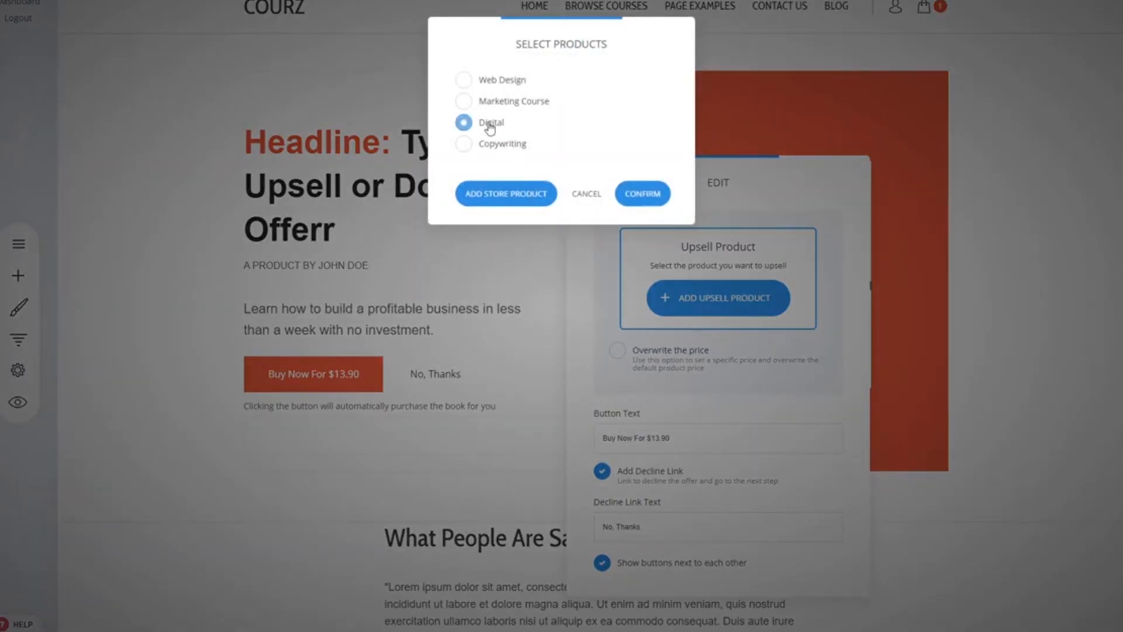
pyautogui.click(643, 193)
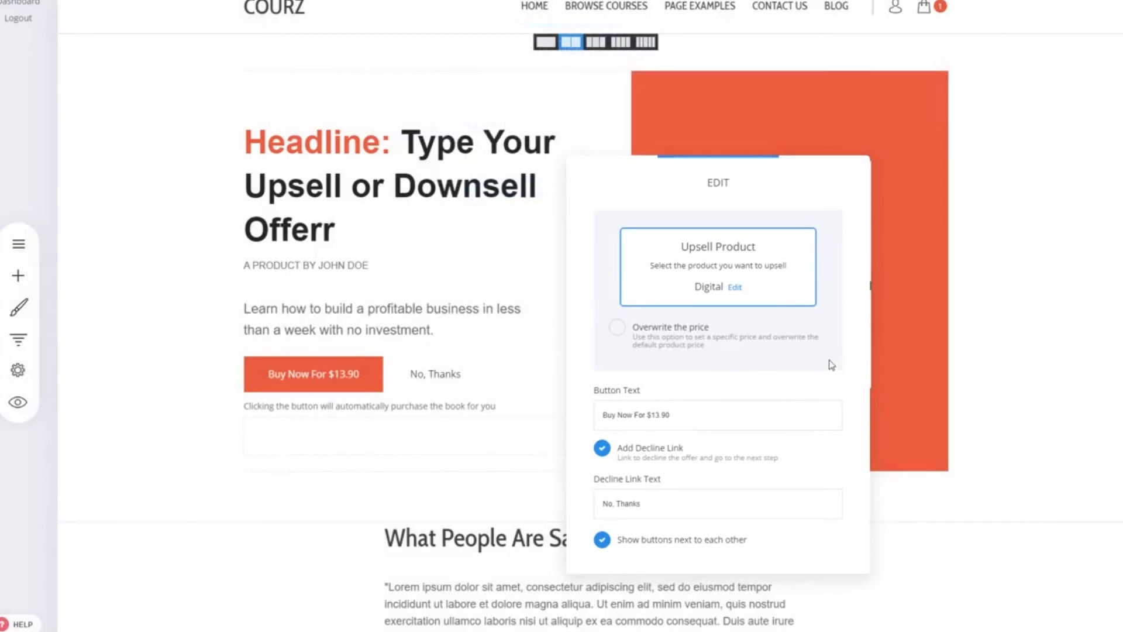
pyautogui.click(685, 334)
pyautogui.moveTo(736, 400); pyautogui.dragTo(675, 397)
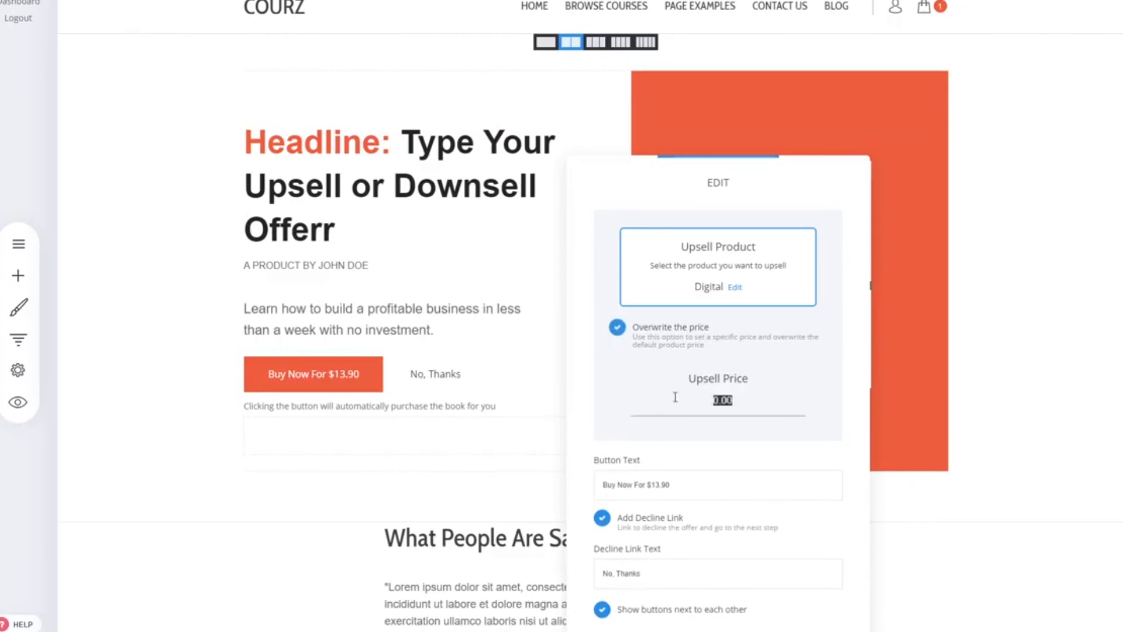
pyautogui.click(677, 335)
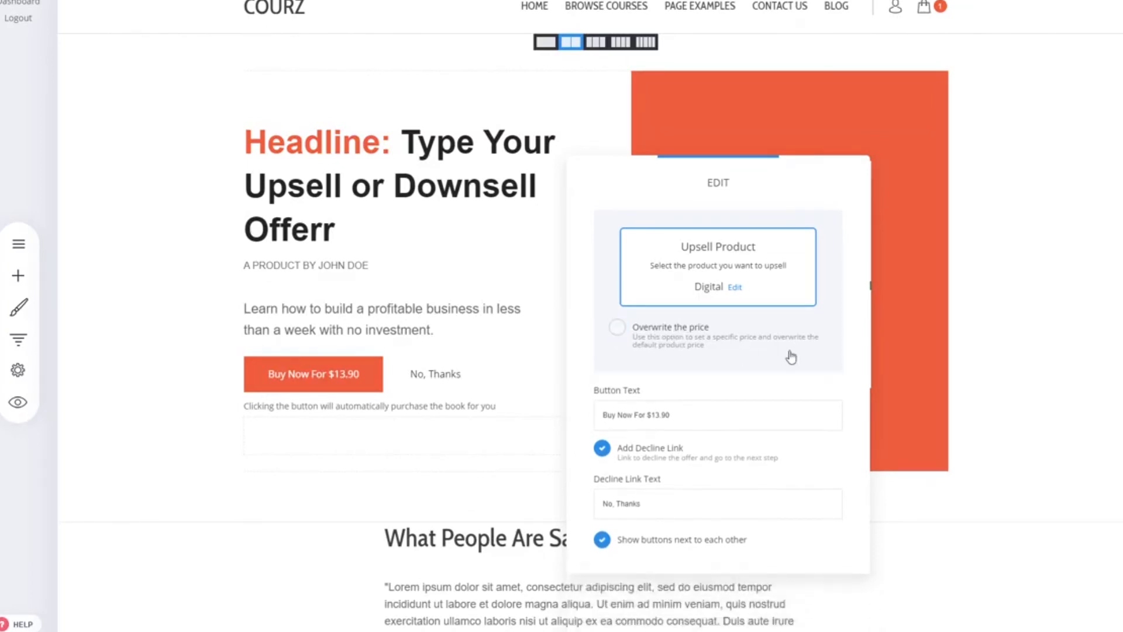
pyautogui.doubleClick(666, 414)
pyautogui.write('50')
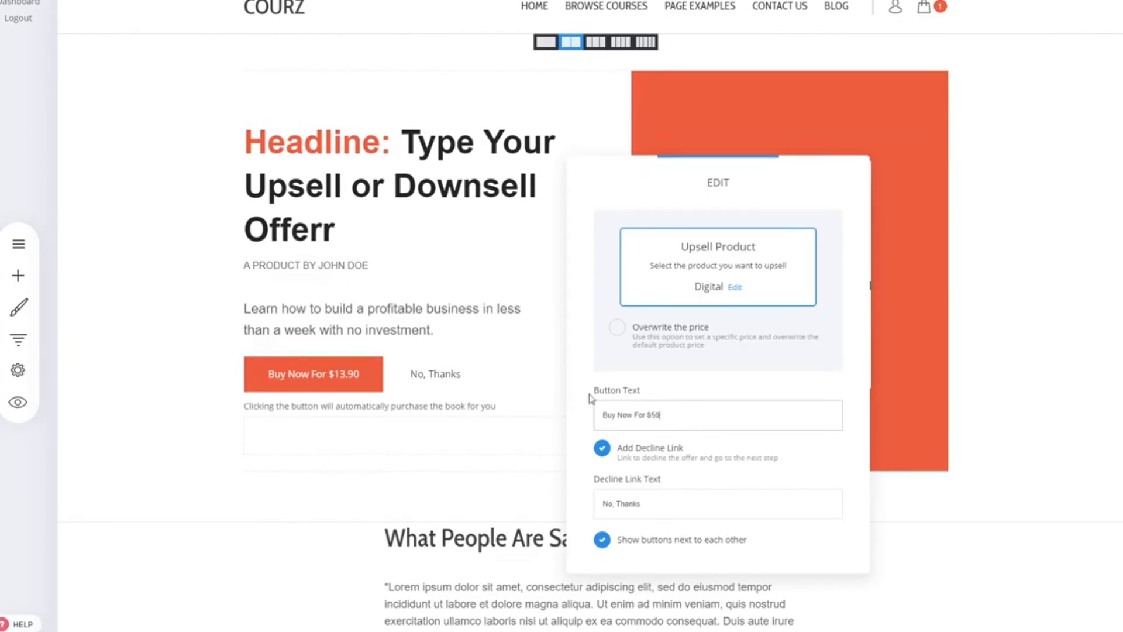
pyautogui.click(360, 383)
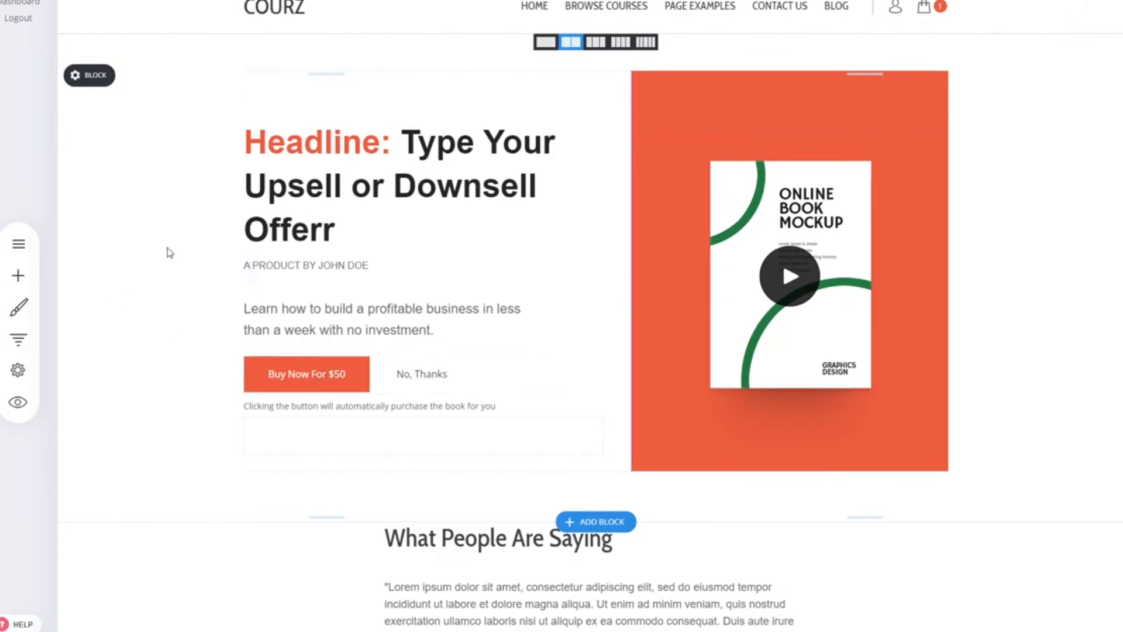
# - Move the Thank You 2 page from the Pages folder into the Membership funnel
pyautogui.click(20, 339)
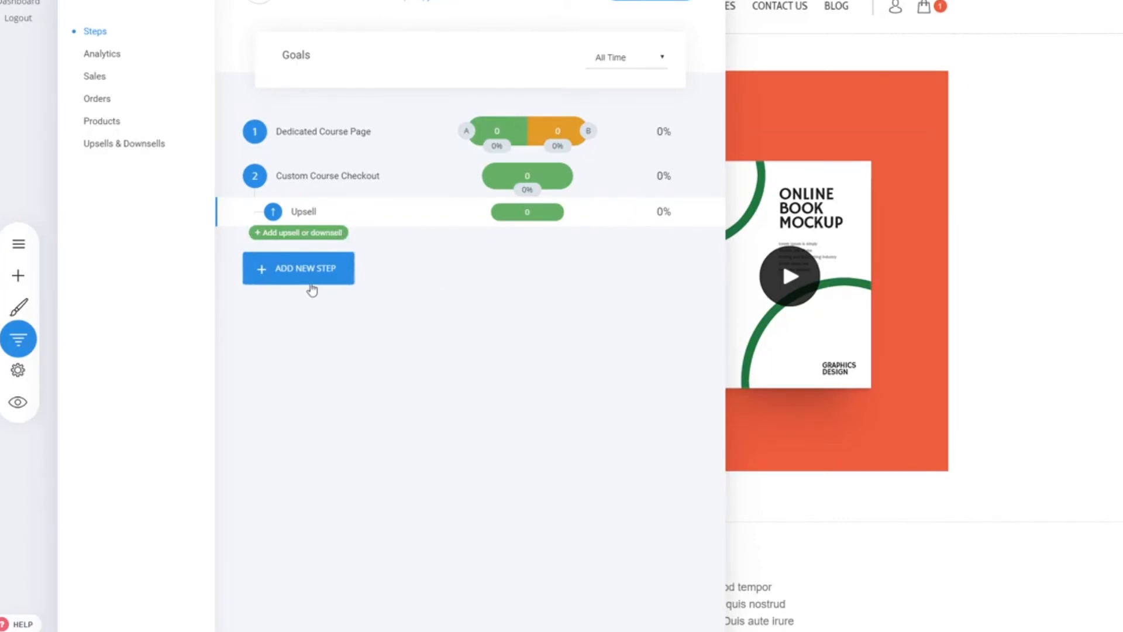
pyautogui.click(314, 284)
pyautogui.click(887, 393)
pyautogui.click(18, 256)
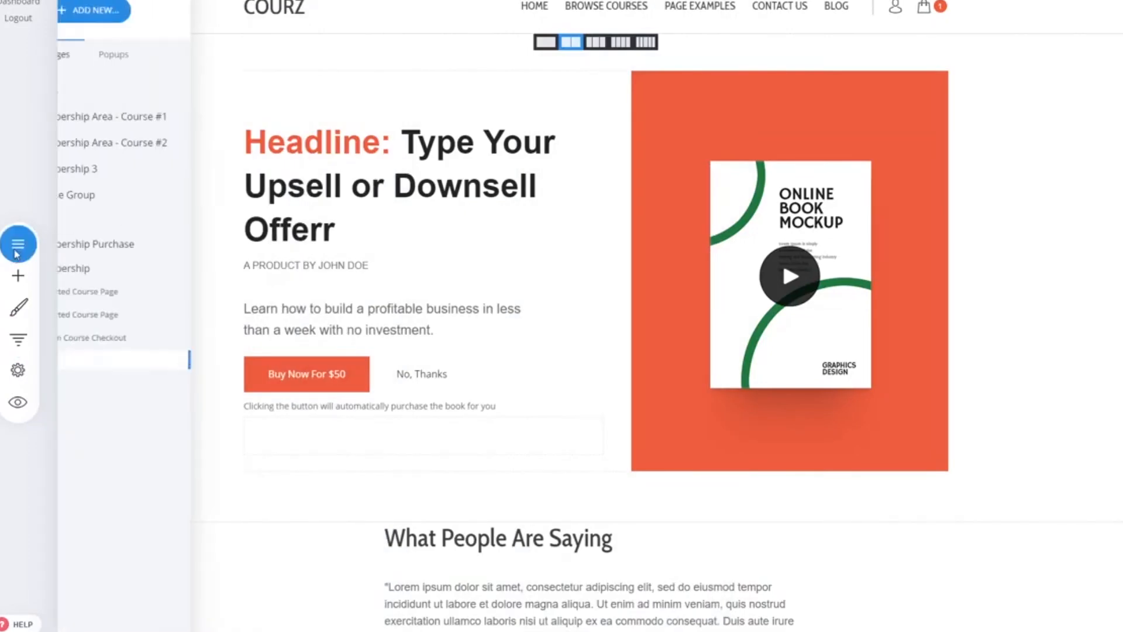
pyautogui.click(147, 100)
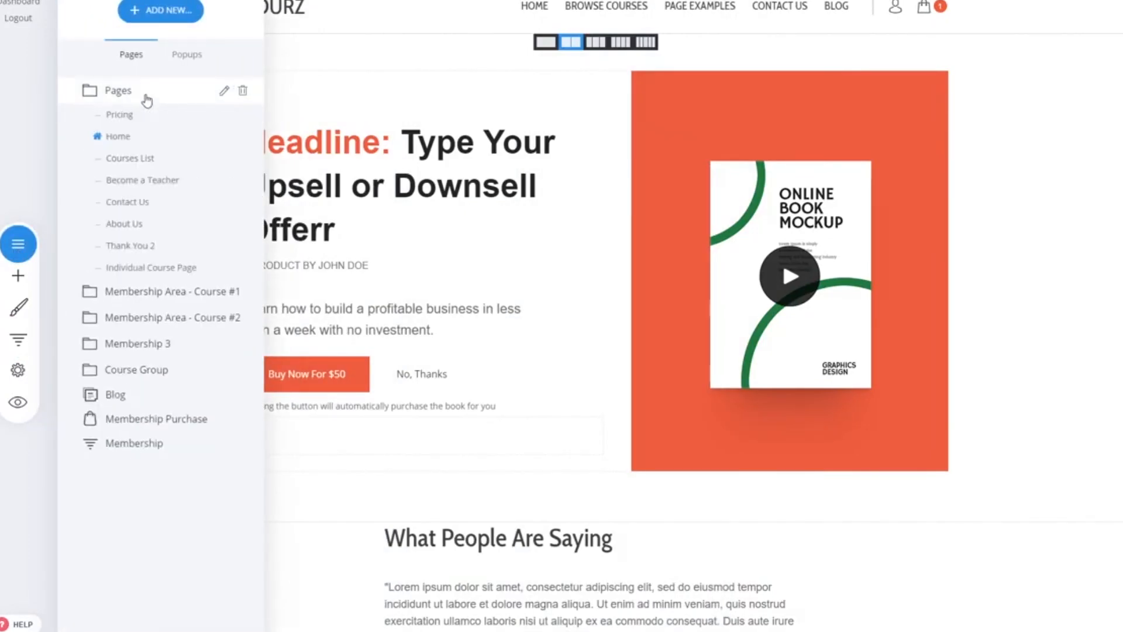
pyautogui.click(243, 246)
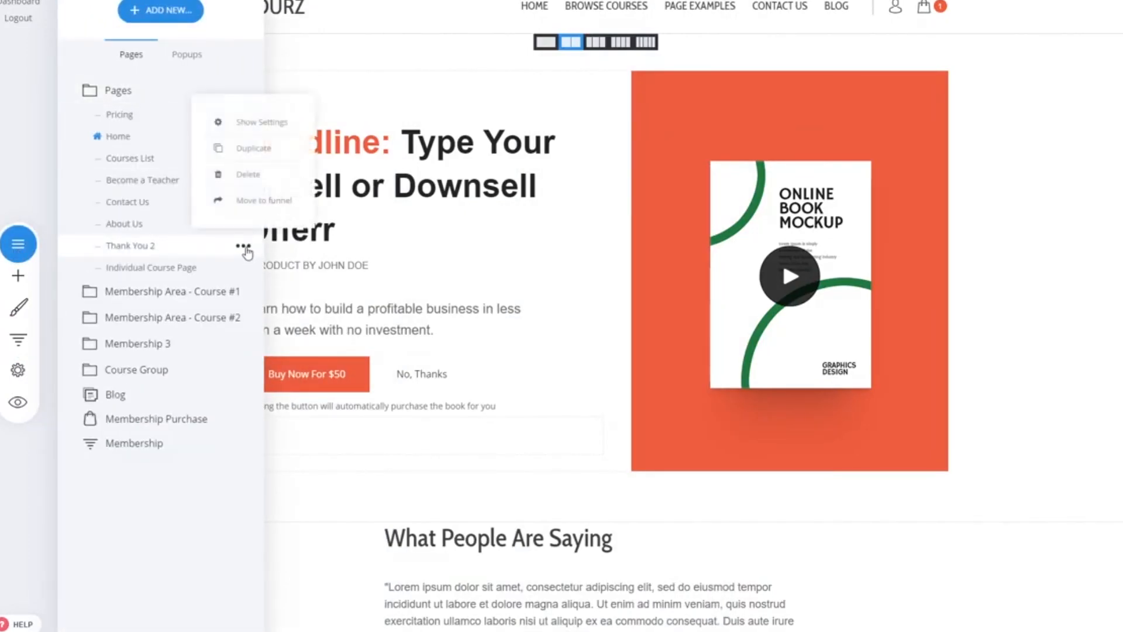
pyautogui.click(248, 201)
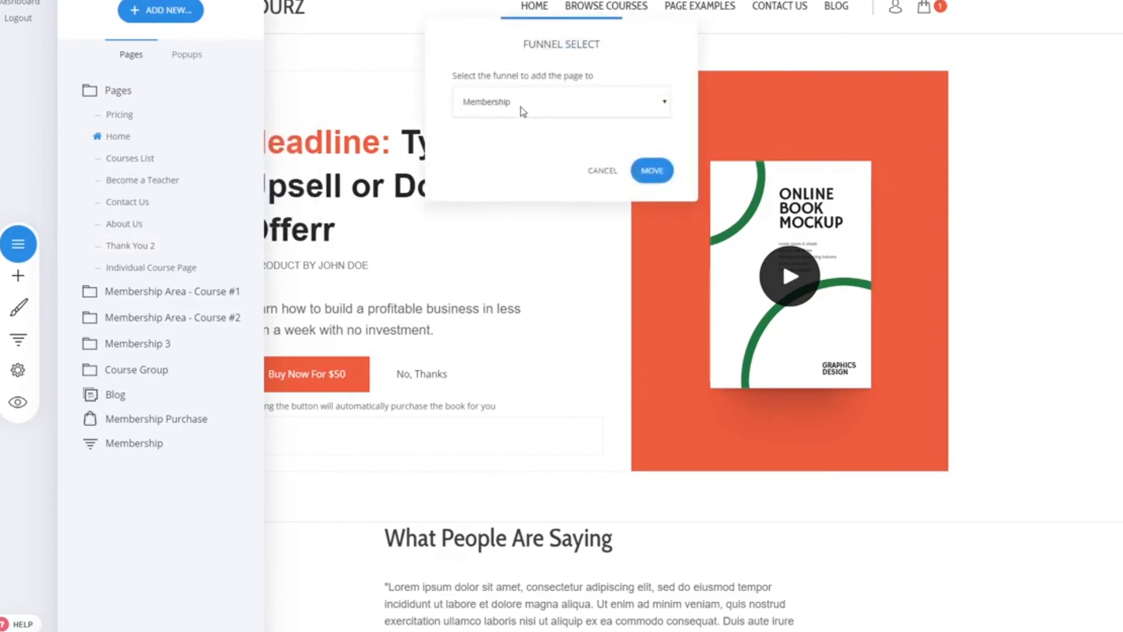
pyautogui.click(653, 172)
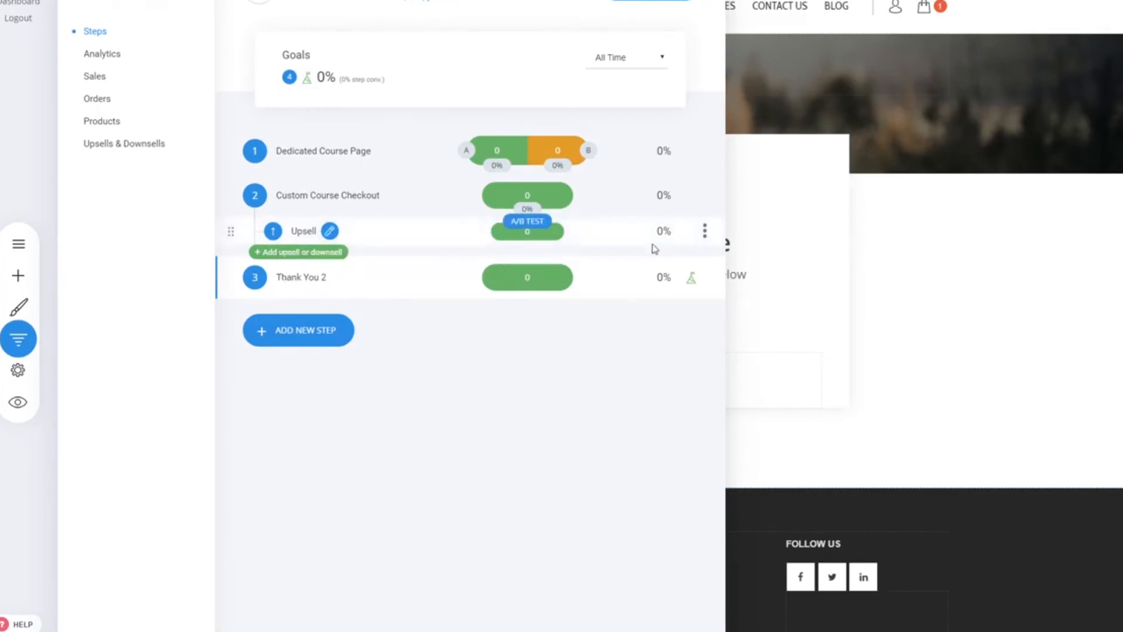
# - Open a variation of the Dedicated Course Page step and show it in Website Preview
pyautogui.click(1055, 303)
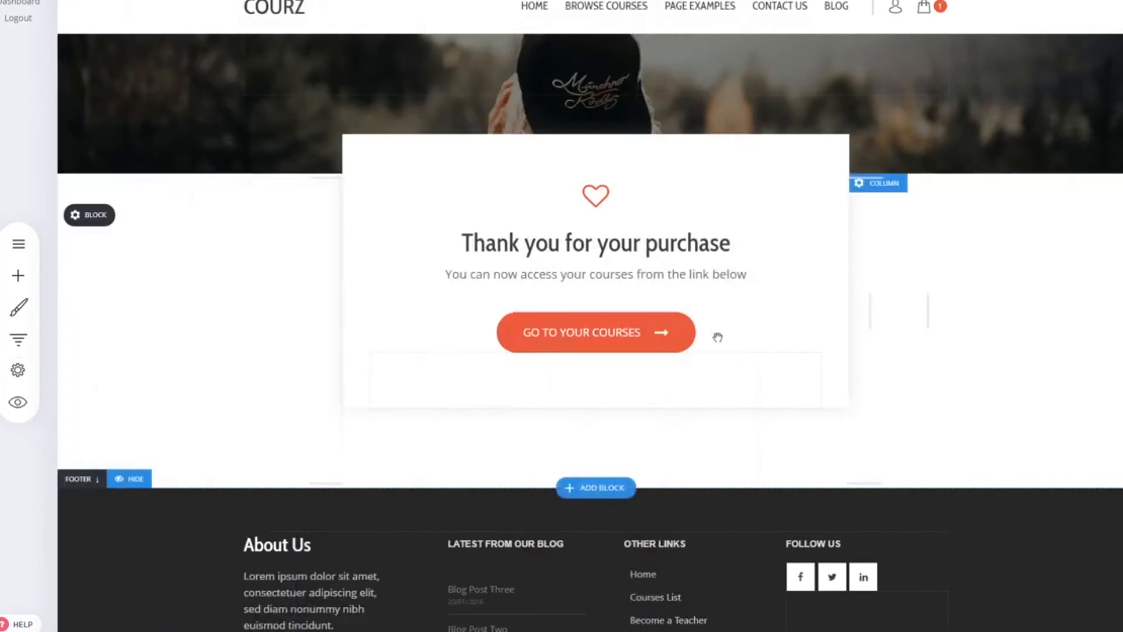
pyautogui.click(14, 338)
pyautogui.click(318, 153)
pyautogui.click(358, 105)
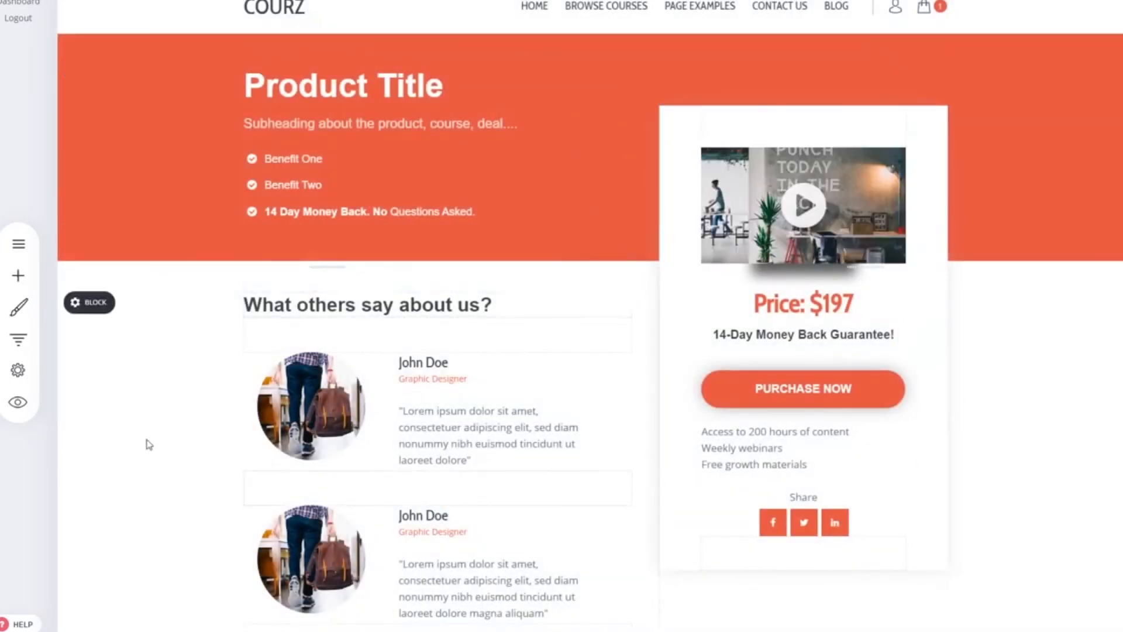
pyautogui.click(18, 402)
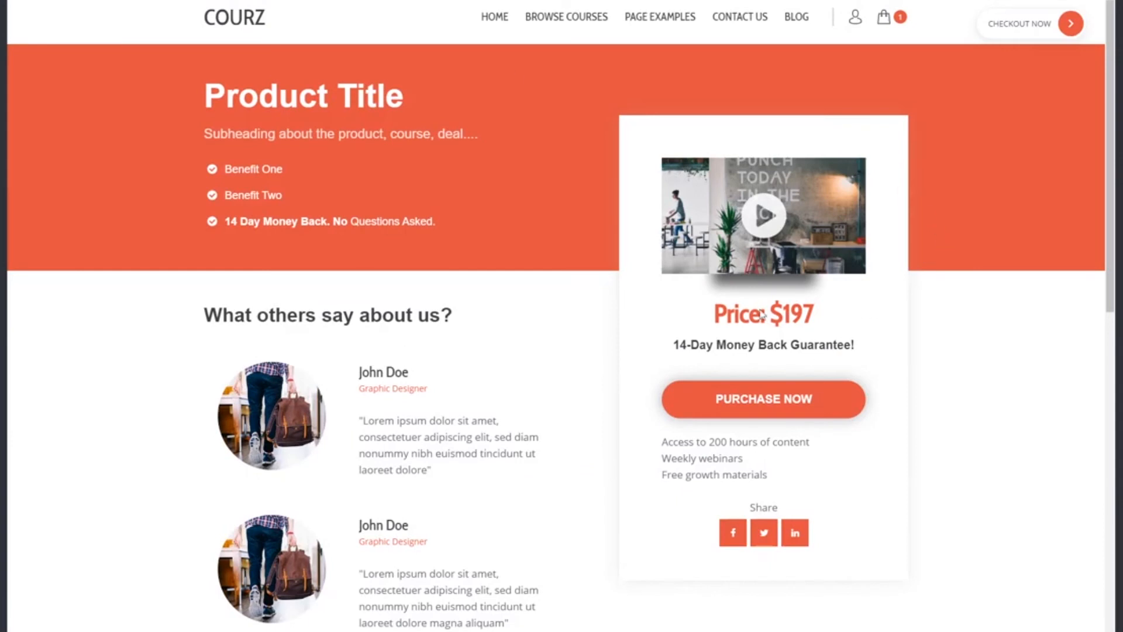
# - Buy the course with the test card, adding the Copywriting Course bump, and complete the order
pyautogui.click(791, 414)
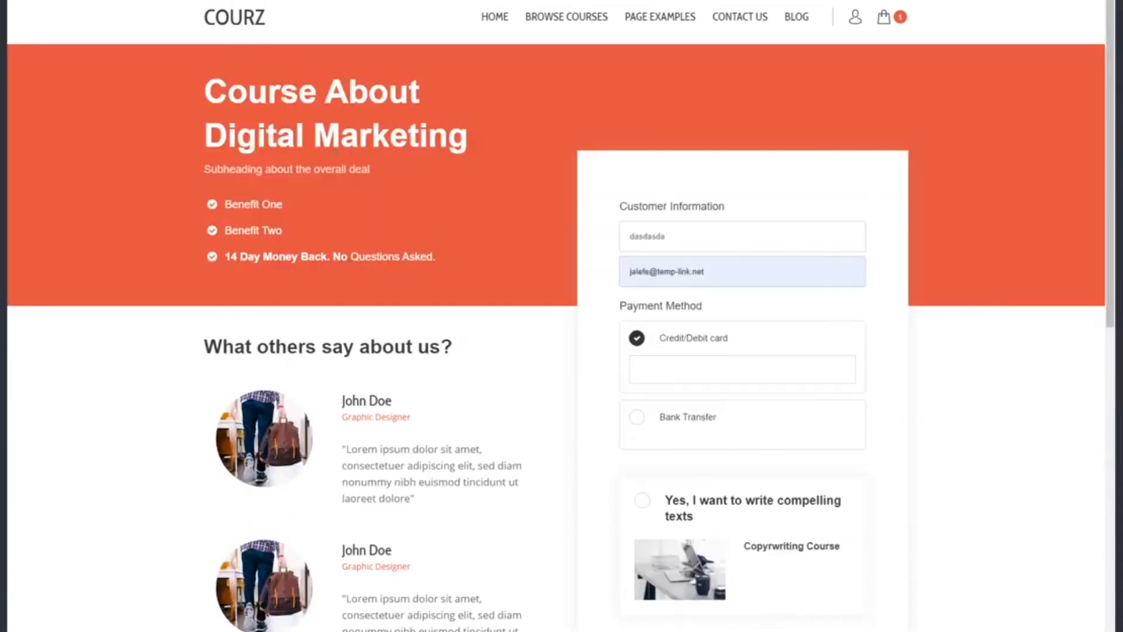
pyautogui.click(670, 369)
pyautogui.write('4242 4242424242420424242')
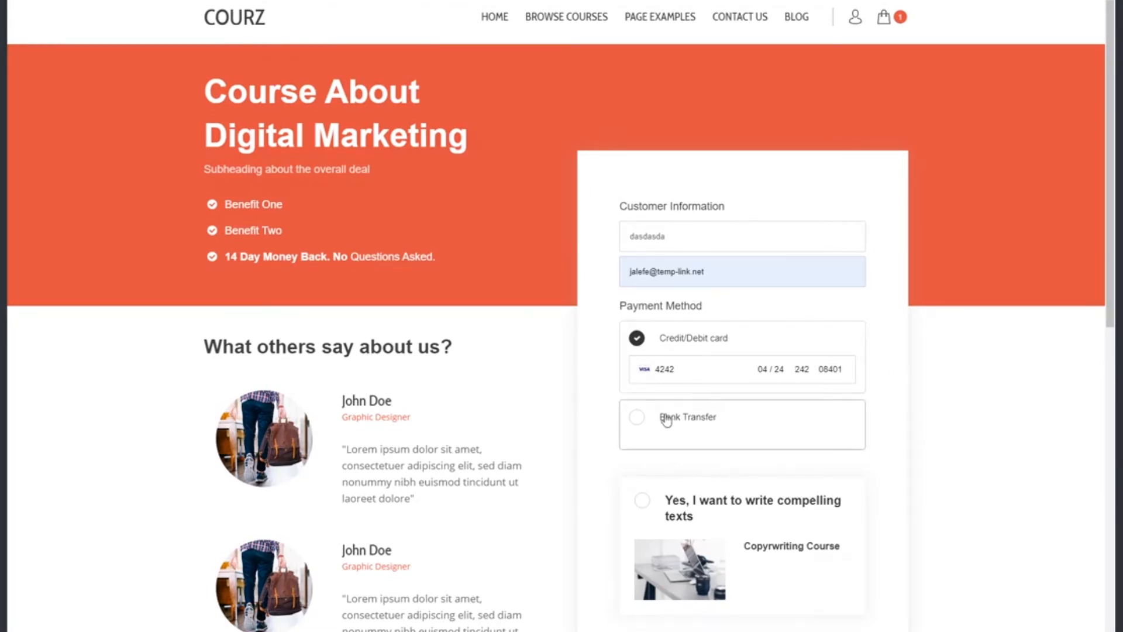
pyautogui.scroll(-1, 828, 577)
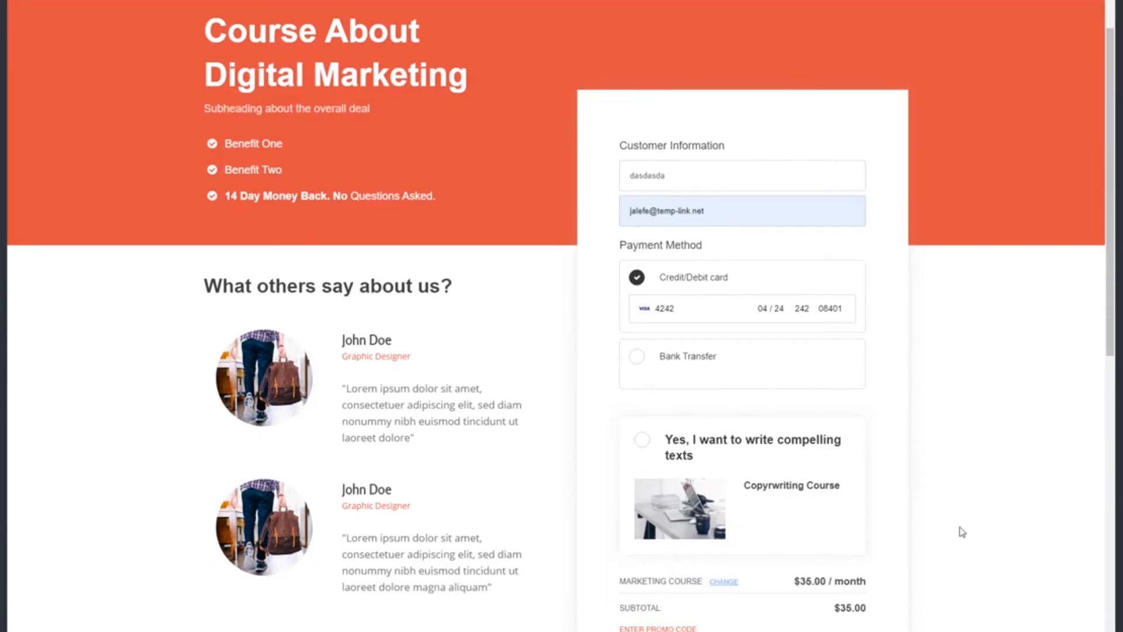
pyautogui.click(711, 443)
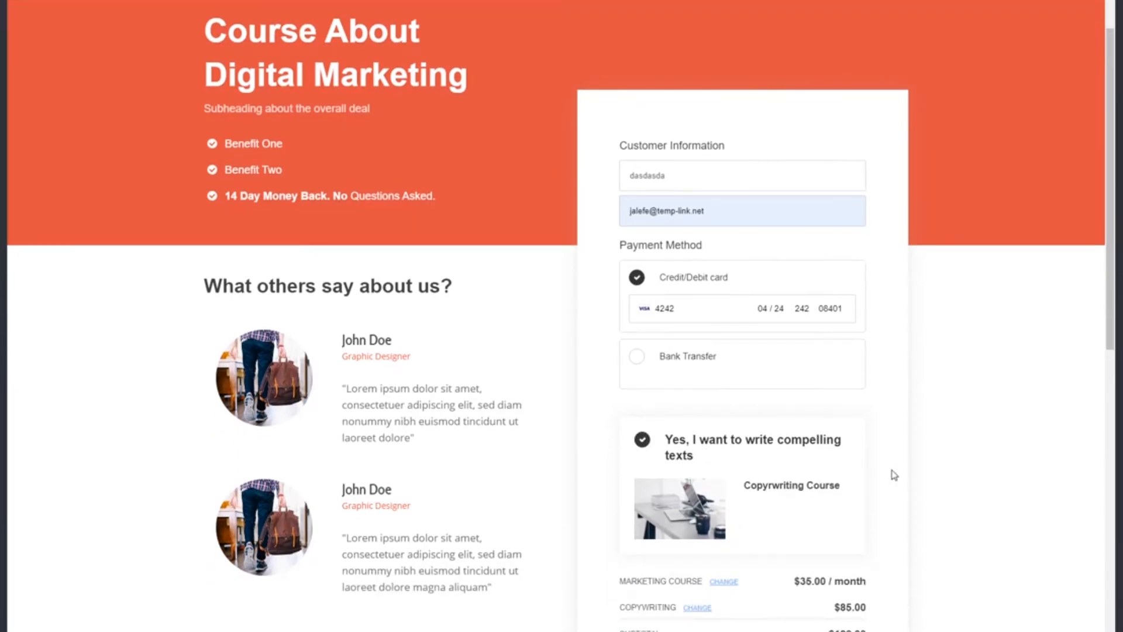
pyautogui.scroll(-3, 891, 466)
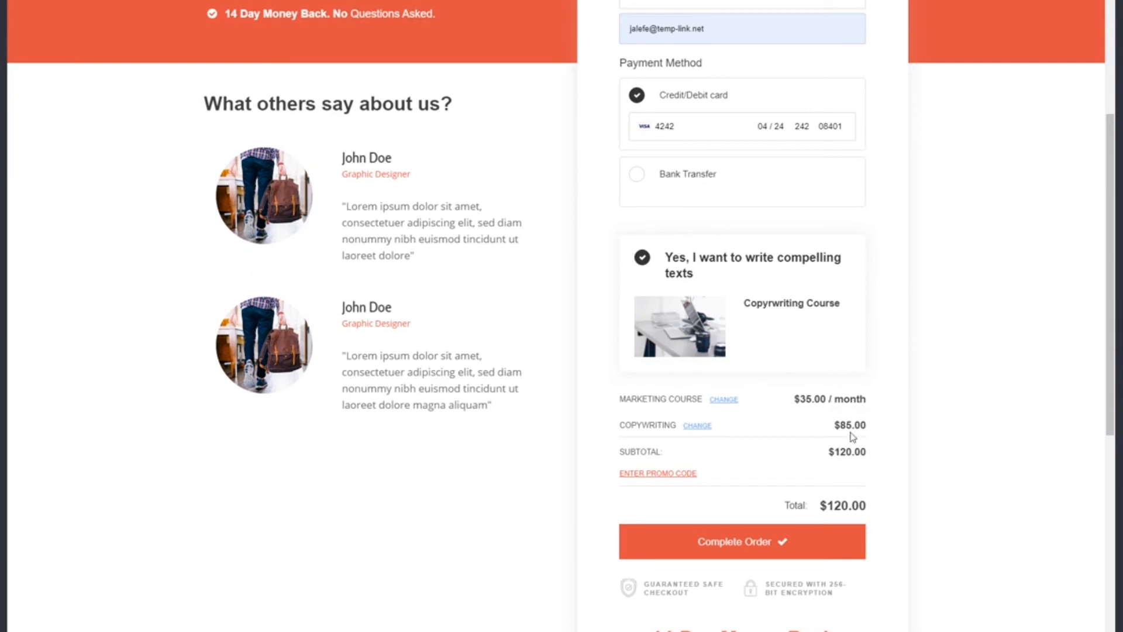
pyautogui.click(795, 545)
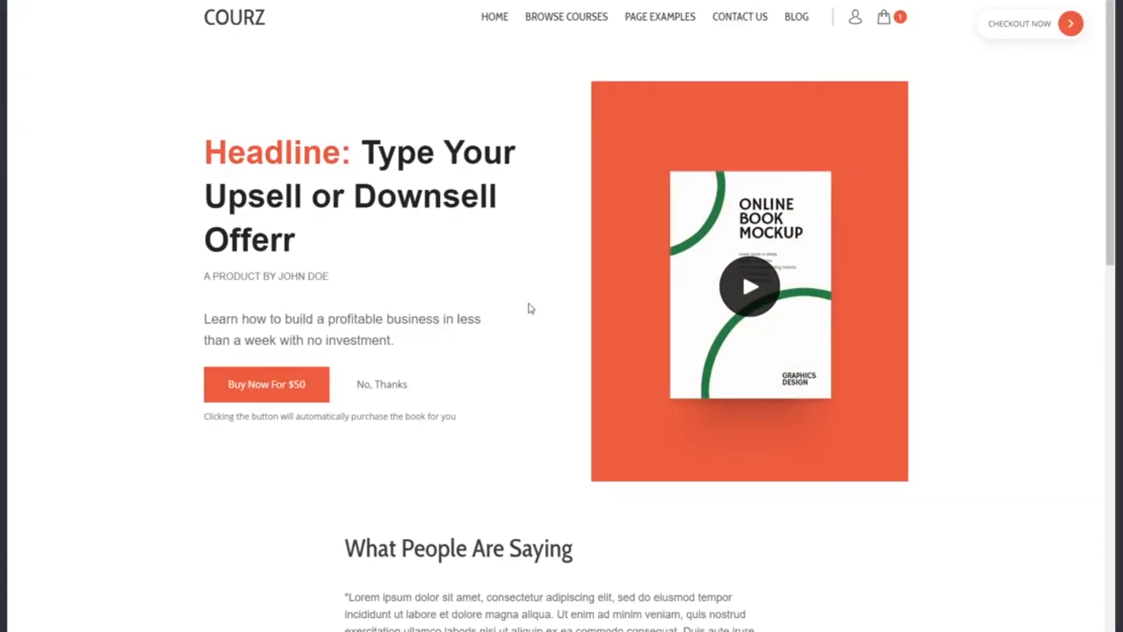
# - Accept the 'Buy Now For $50' upsell on the upsell page
pyautogui.scroll(-10, 530, 308)
pyautogui.scroll(15, 283, 423)
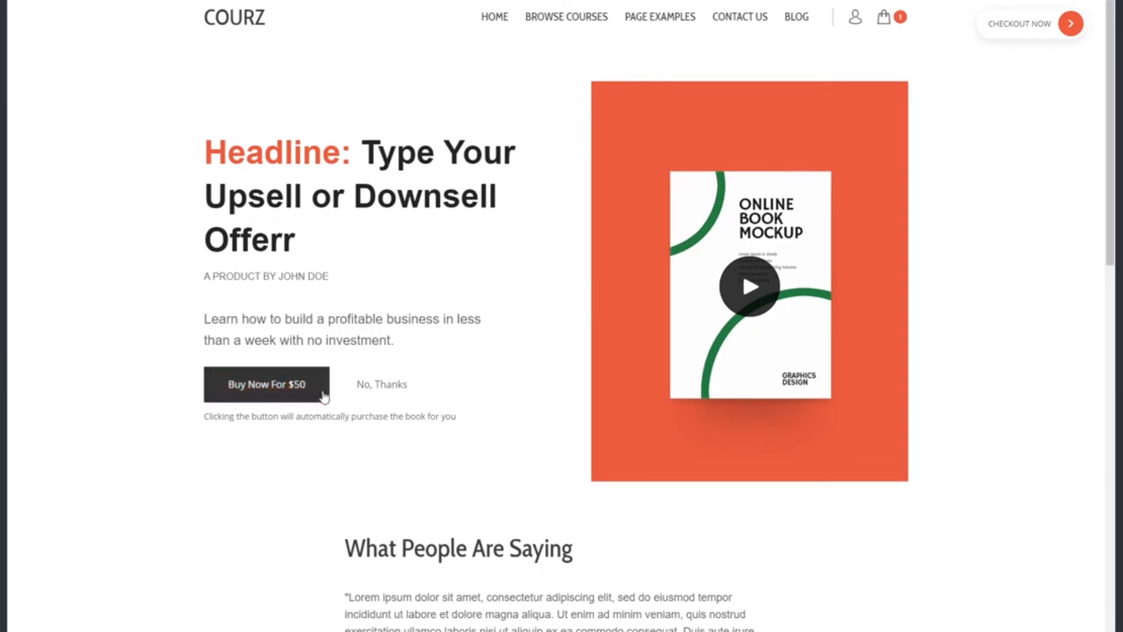
pyautogui.click(268, 389)
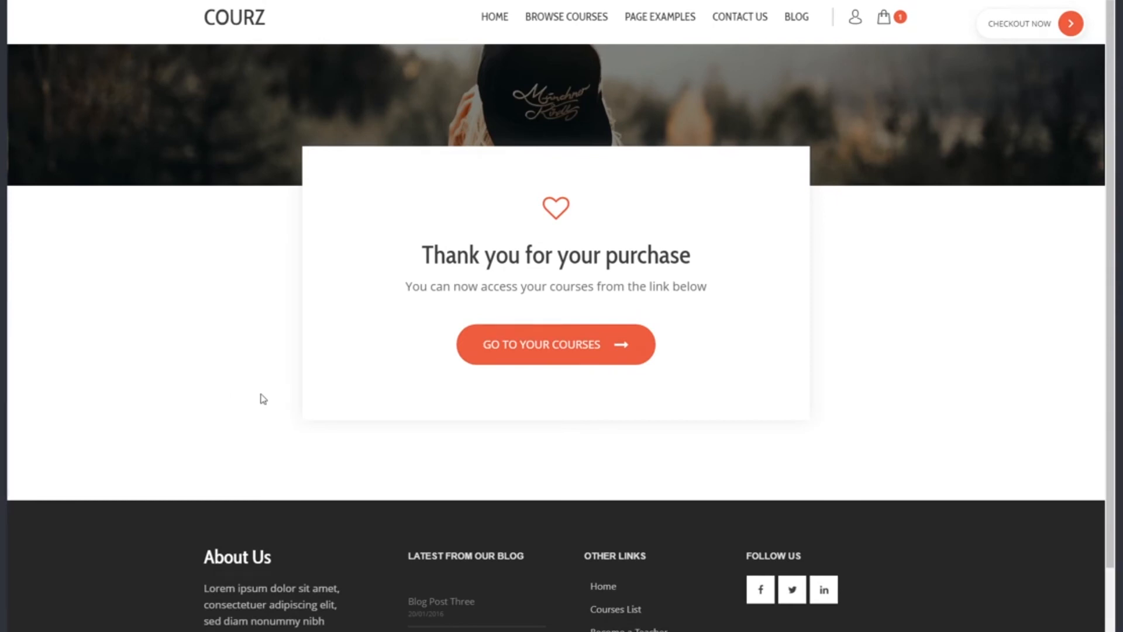
# - In the customer account, view the downloads, then the membership groups and subscriptions
pyautogui.click(616, 359)
pyautogui.click(855, 21)
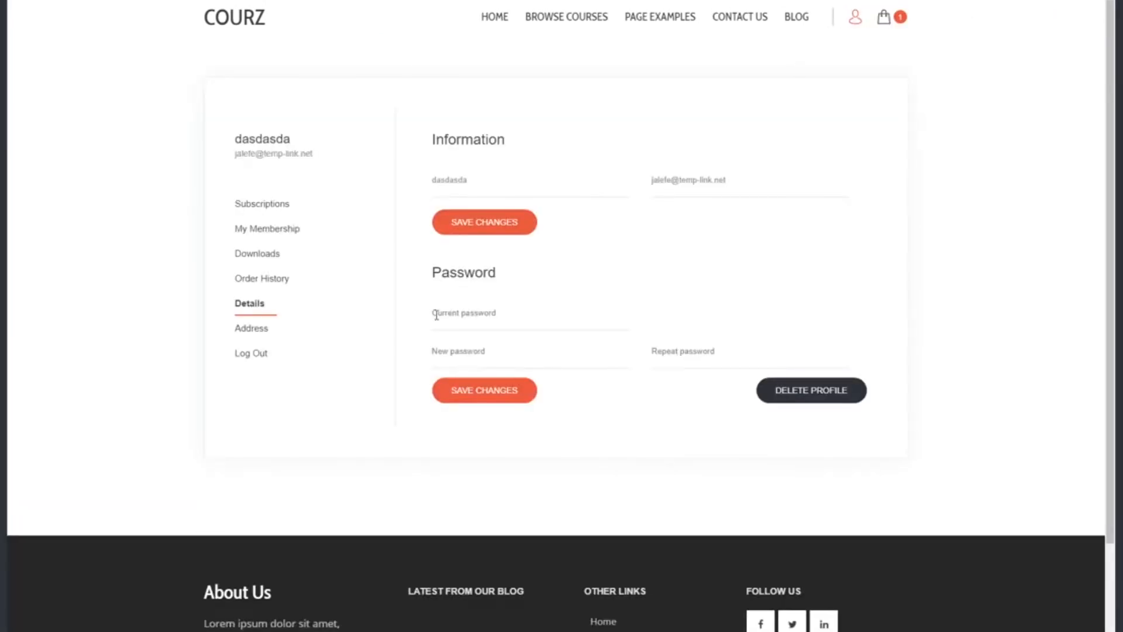
pyautogui.click(262, 266)
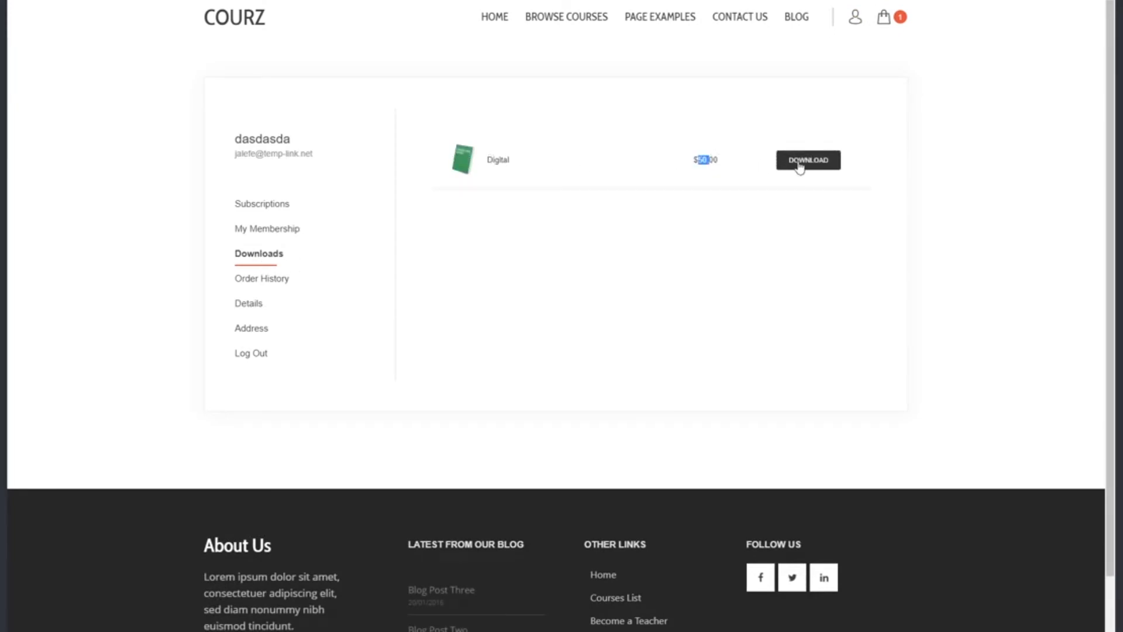
pyautogui.click(618, 317)
pyautogui.click(276, 233)
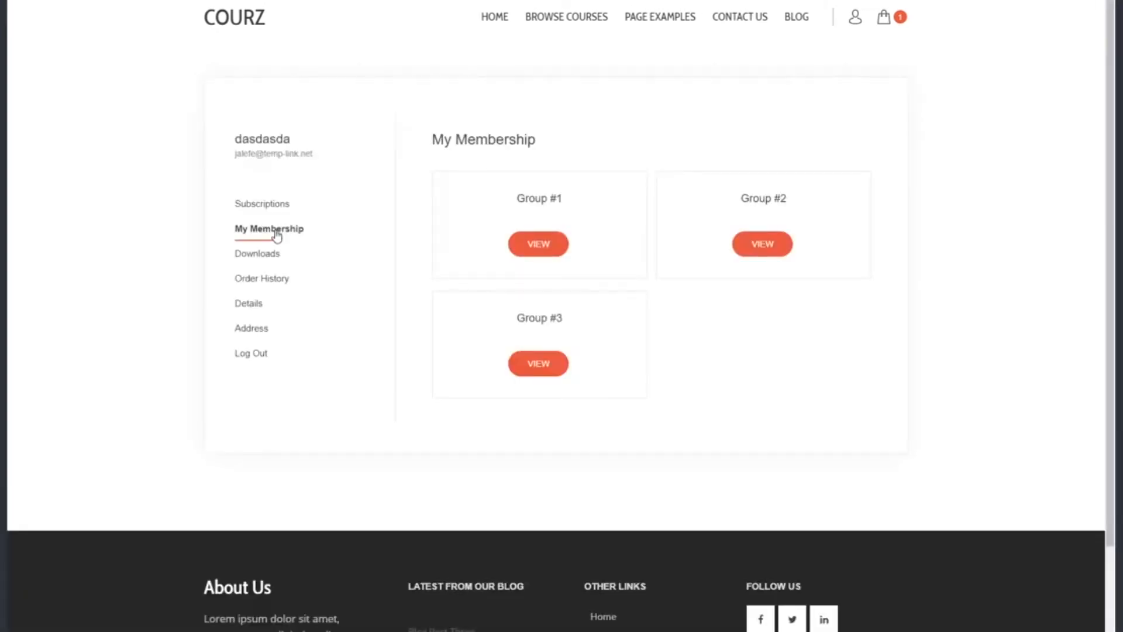
pyautogui.click(270, 208)
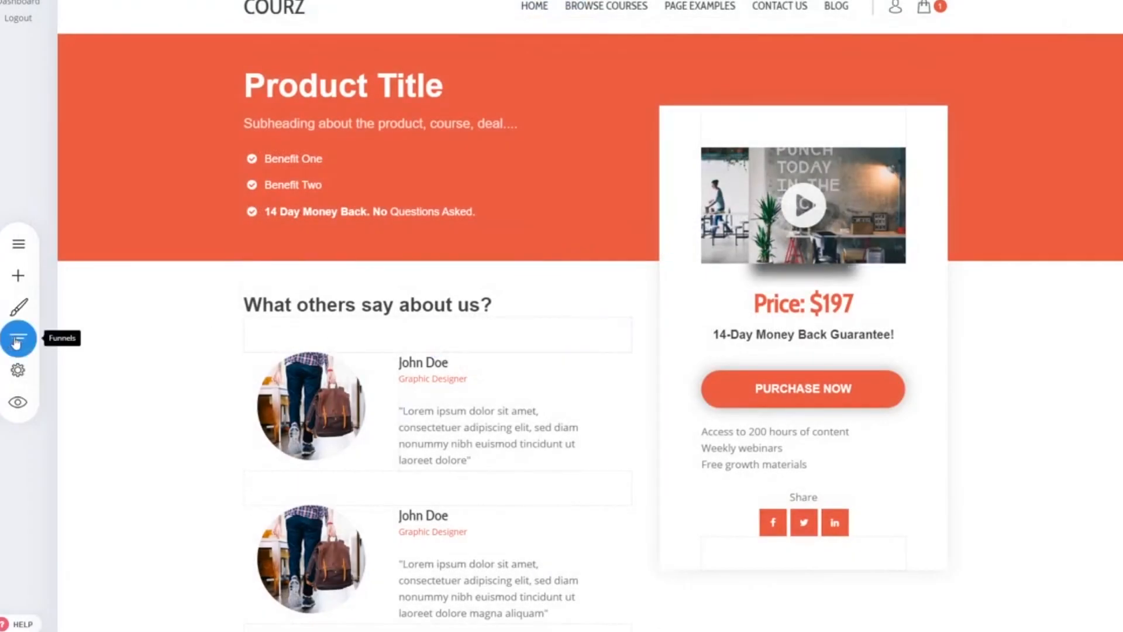
# - Check the funnel's step stats, $35.00 monthly recurring revenue and 0% churn, then its orders
pyautogui.click(18, 339)
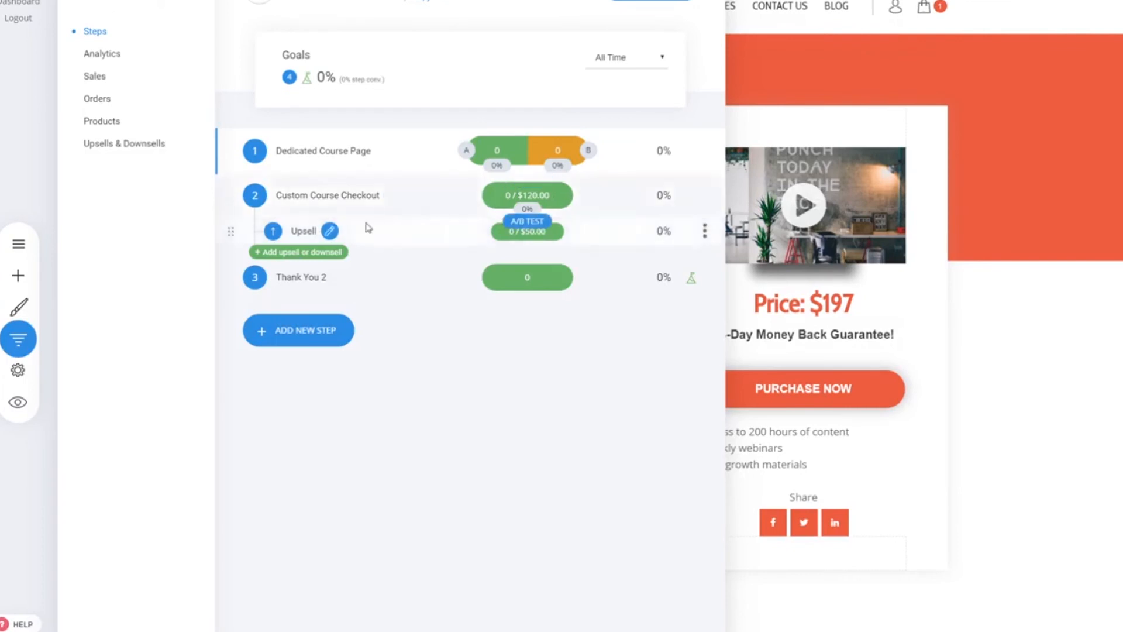
pyautogui.moveTo(520, 195); pyautogui.dragTo(549, 195)
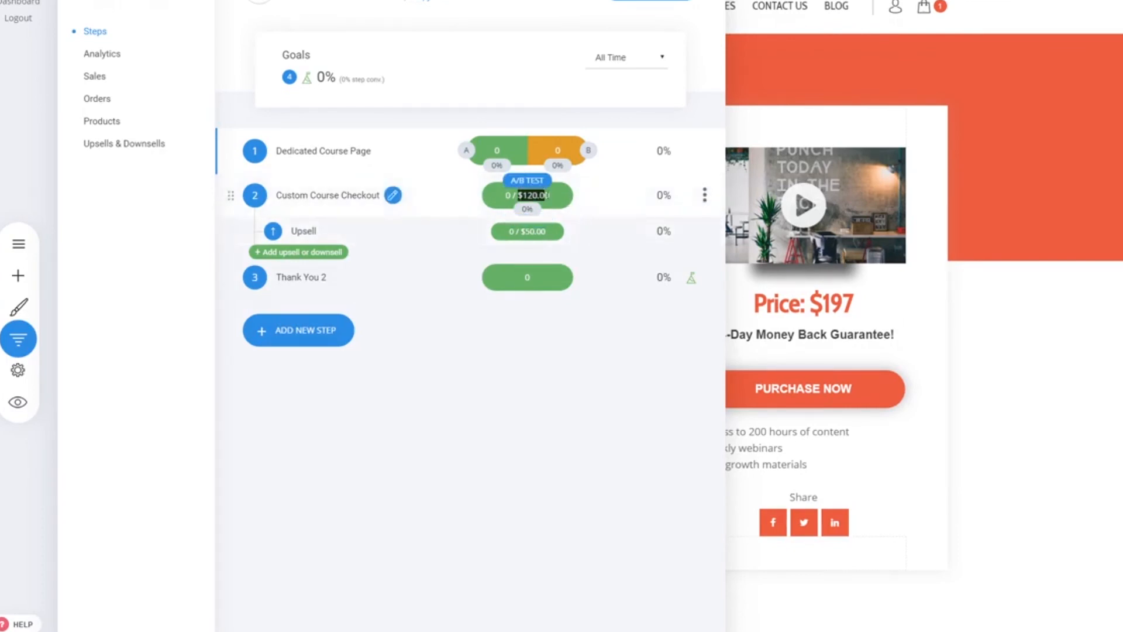
pyautogui.click(572, 203)
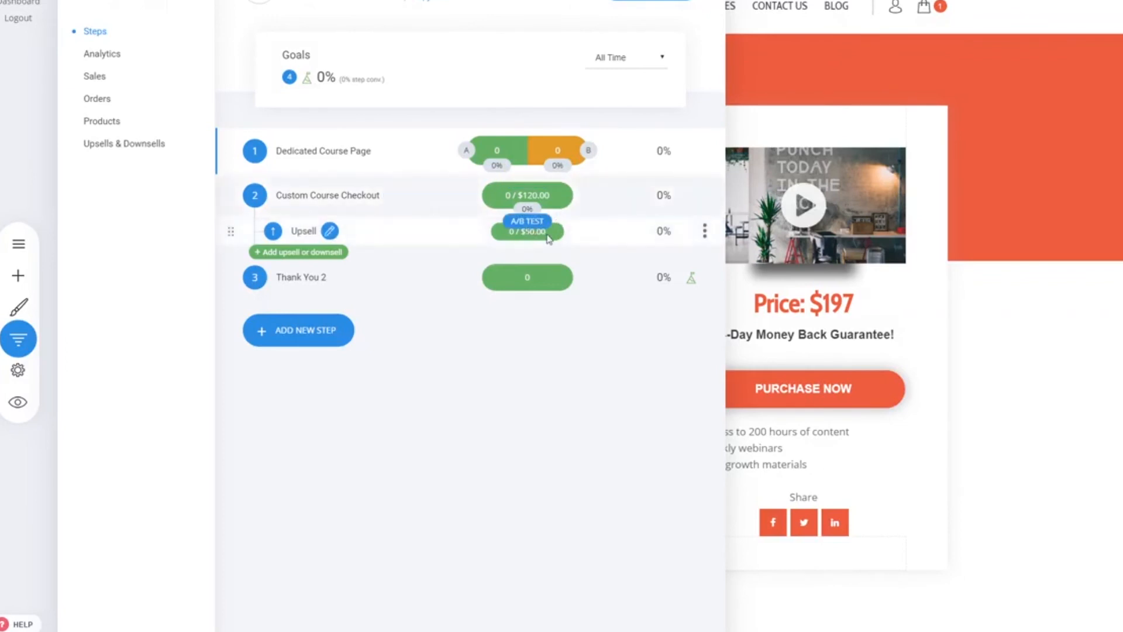
pyautogui.click(92, 81)
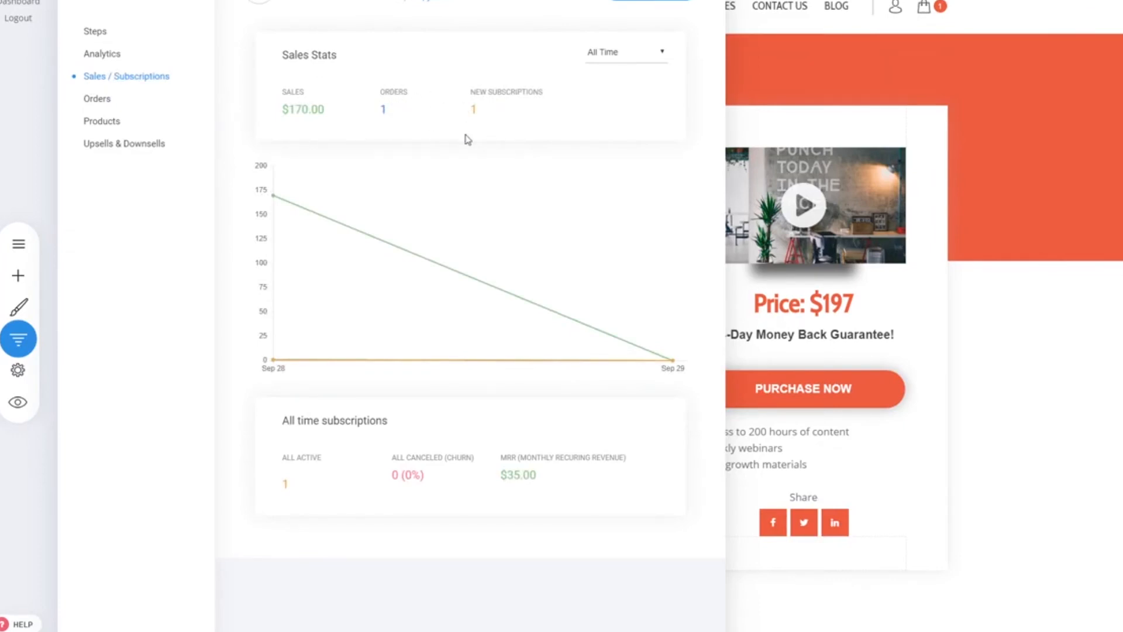
pyautogui.moveTo(501, 470); pyautogui.dragTo(543, 480)
pyautogui.click(544, 485)
pyautogui.moveTo(394, 477); pyautogui.dragTo(423, 478)
pyautogui.click(422, 479)
pyautogui.moveTo(422, 480); pyautogui.dragTo(405, 480)
pyautogui.click(398, 477)
pyautogui.click(114, 100)
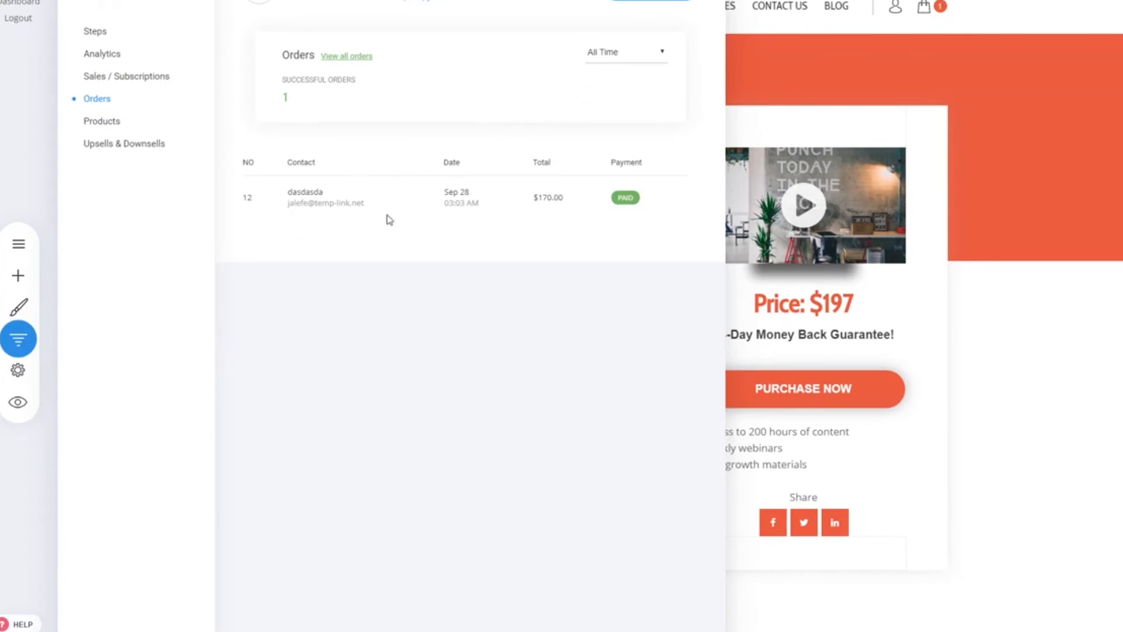
# - Check the product totals and upsell stats, including 100% upsell success and bump products
pyautogui.click(89, 120)
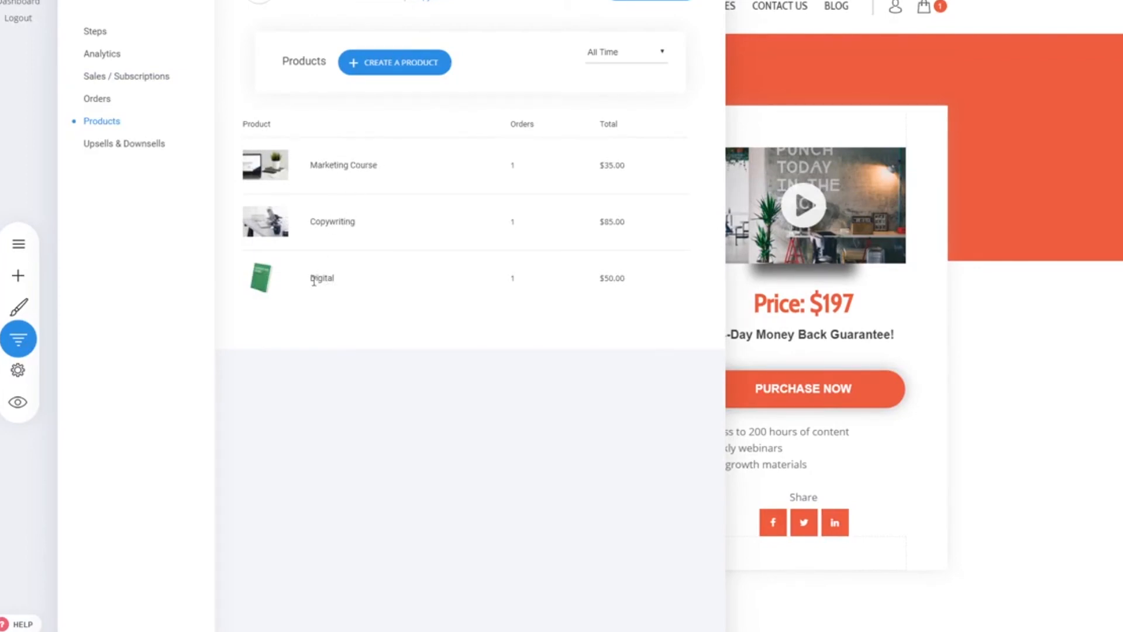
pyautogui.click(125, 147)
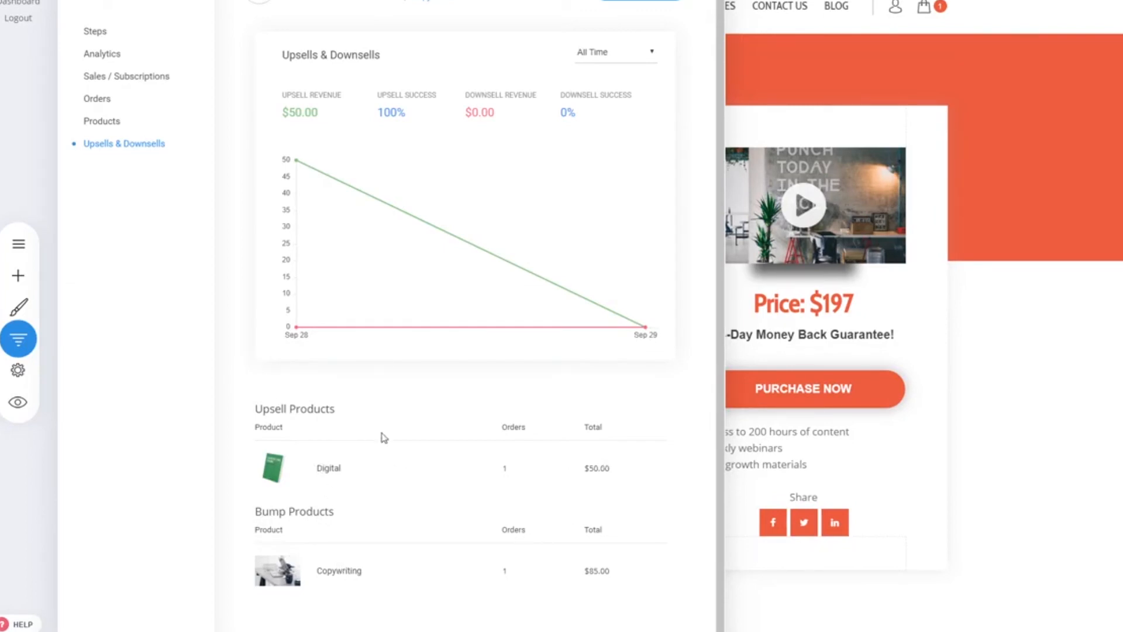
pyautogui.moveTo(397, 113); pyautogui.dragTo(404, 95)
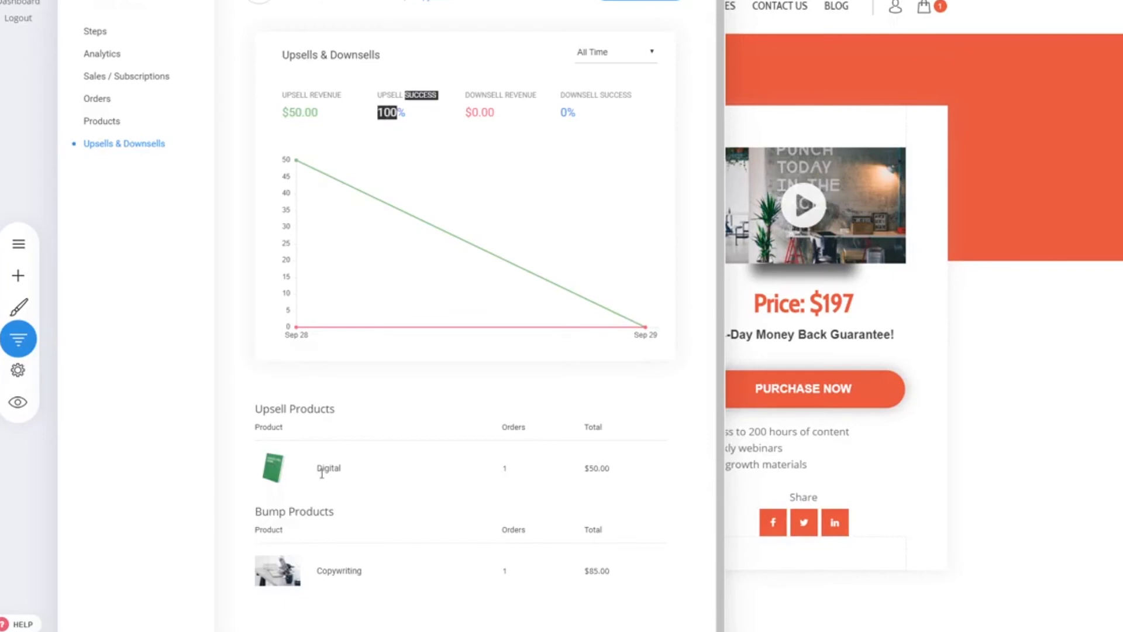
pyautogui.click(256, 408)
pyautogui.moveTo(260, 513); pyautogui.dragTo(333, 515)
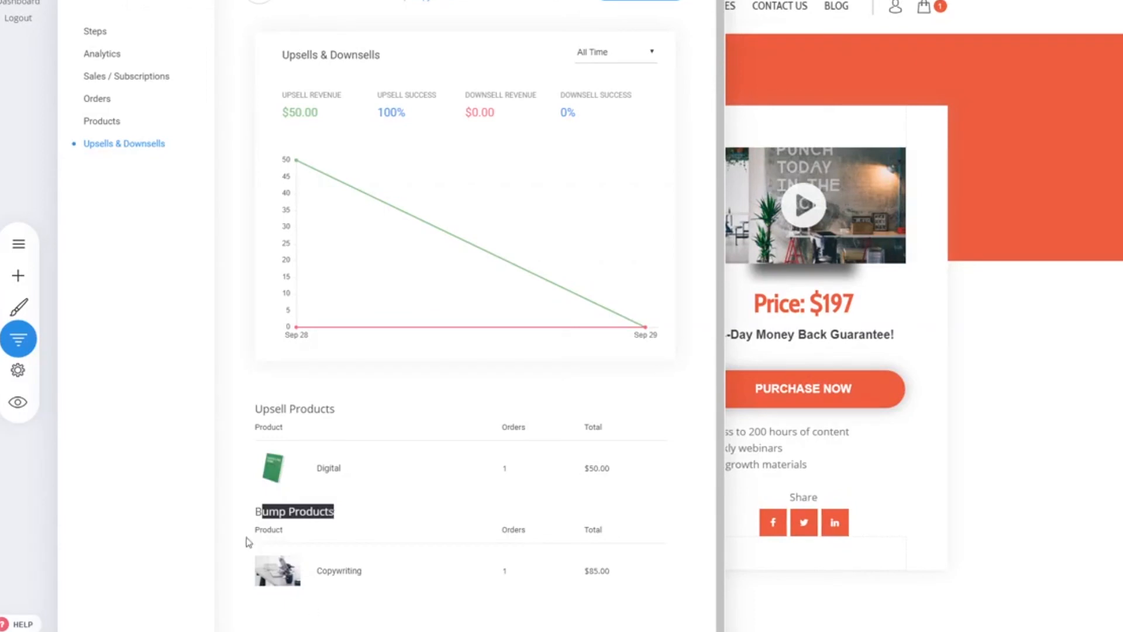
pyautogui.click(108, 122)
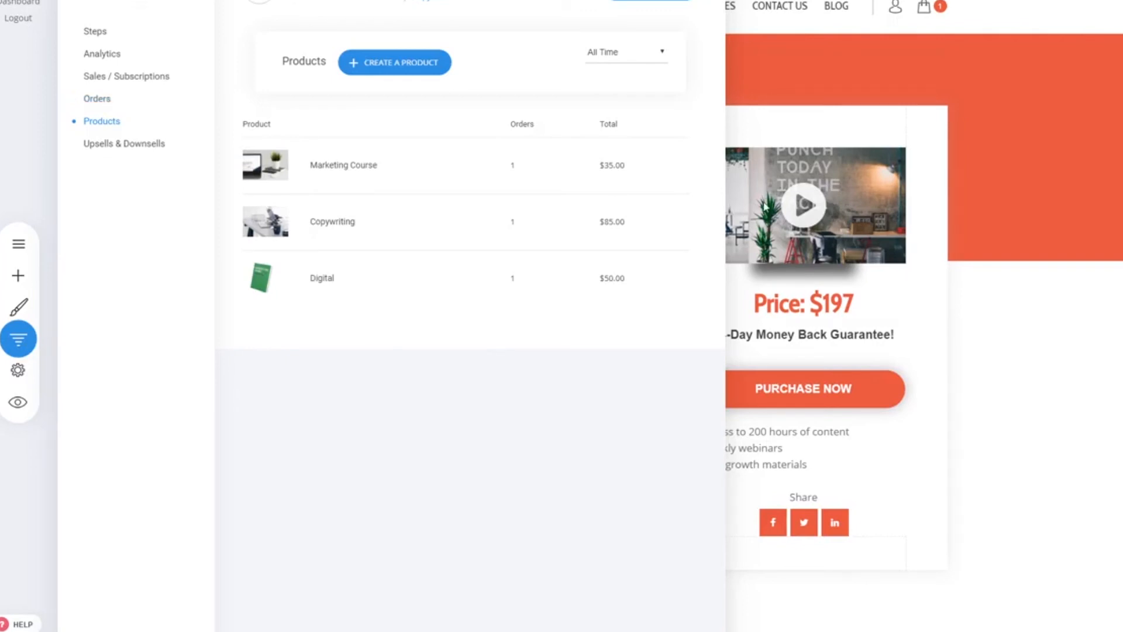
# - Hide the funnel steps panel to show the full $197 Dedicated Course Page in the editor
pyautogui.click(102, 35)
pyautogui.moveTo(577, 302)
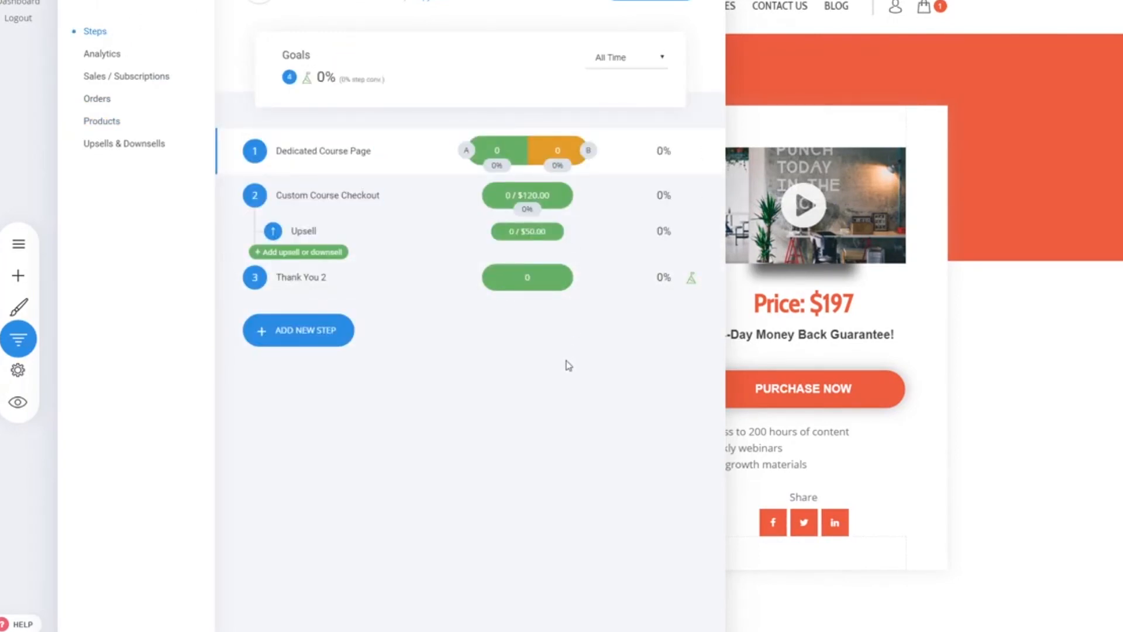
pyautogui.moveTo(577, 188)
pyautogui.click(906, 214)
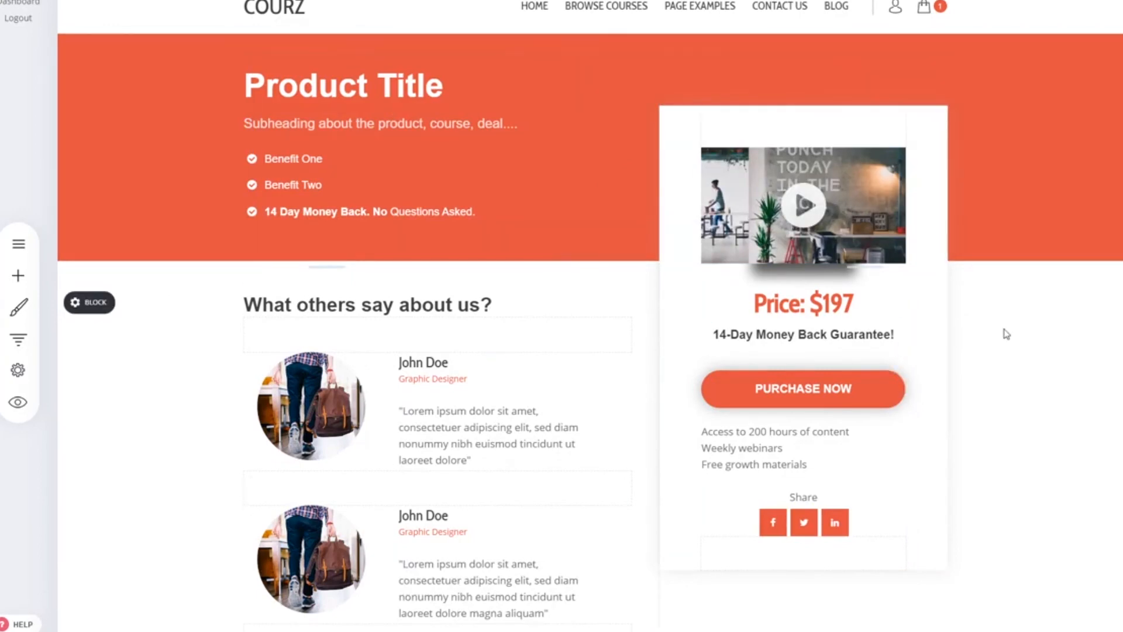
pyautogui.click(24, 344)
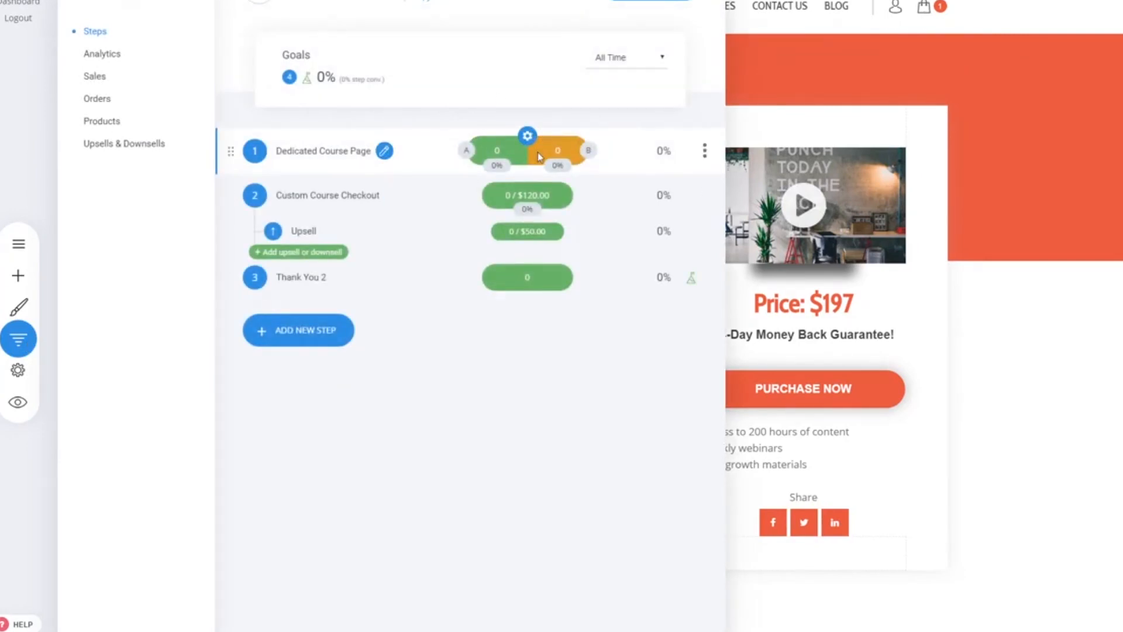
pyautogui.click(976, 258)
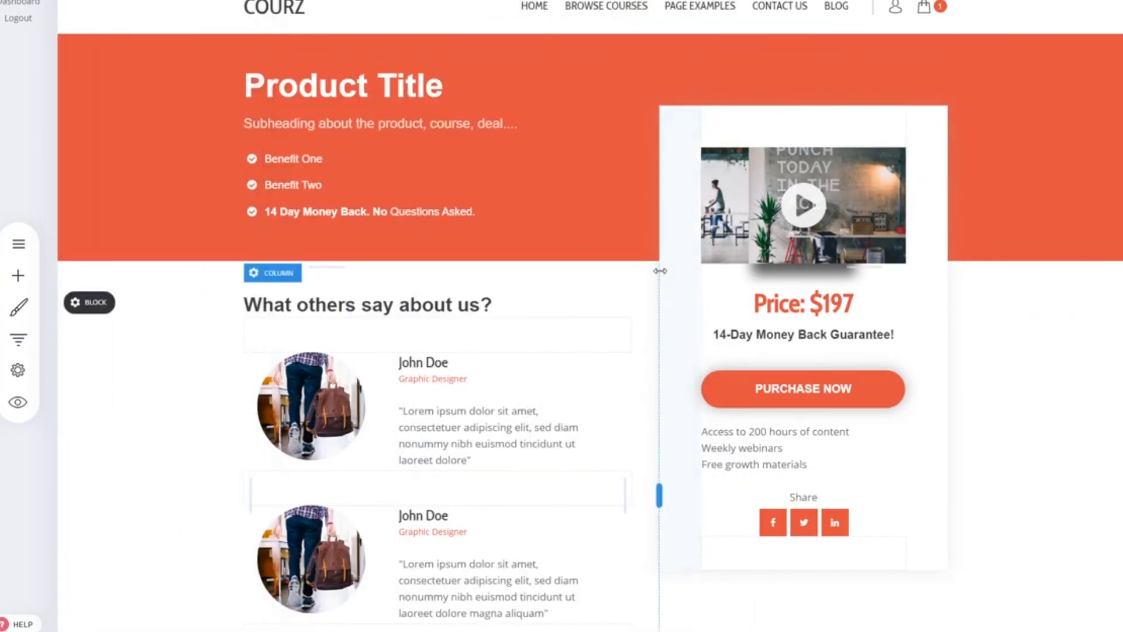
pyautogui.click(23, 335)
pyautogui.click(890, 185)
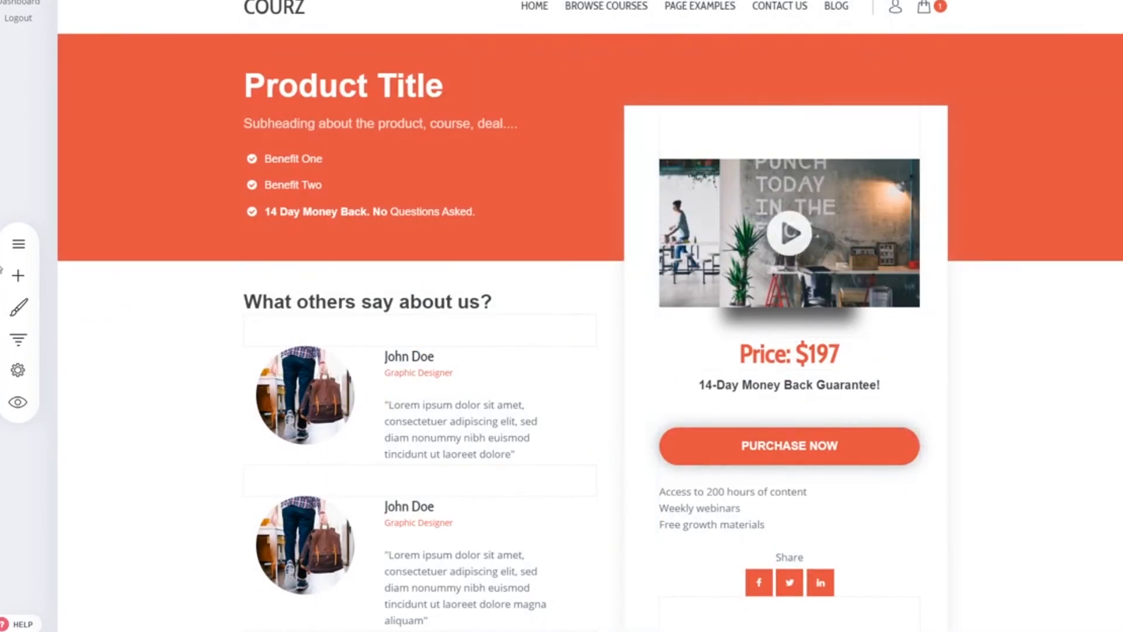
pyautogui.click(18, 276)
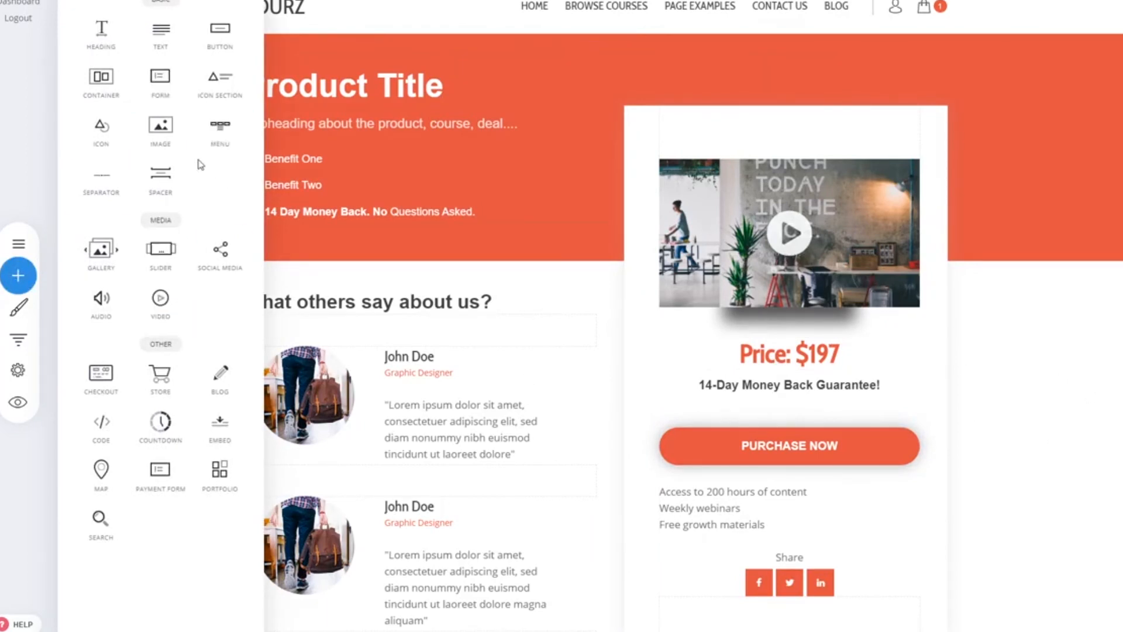
# - Place a countdown timer below the money-back guarantee, counting 0h 23m 42s
pyautogui.moveTo(129, 439); pyautogui.dragTo(807, 392)
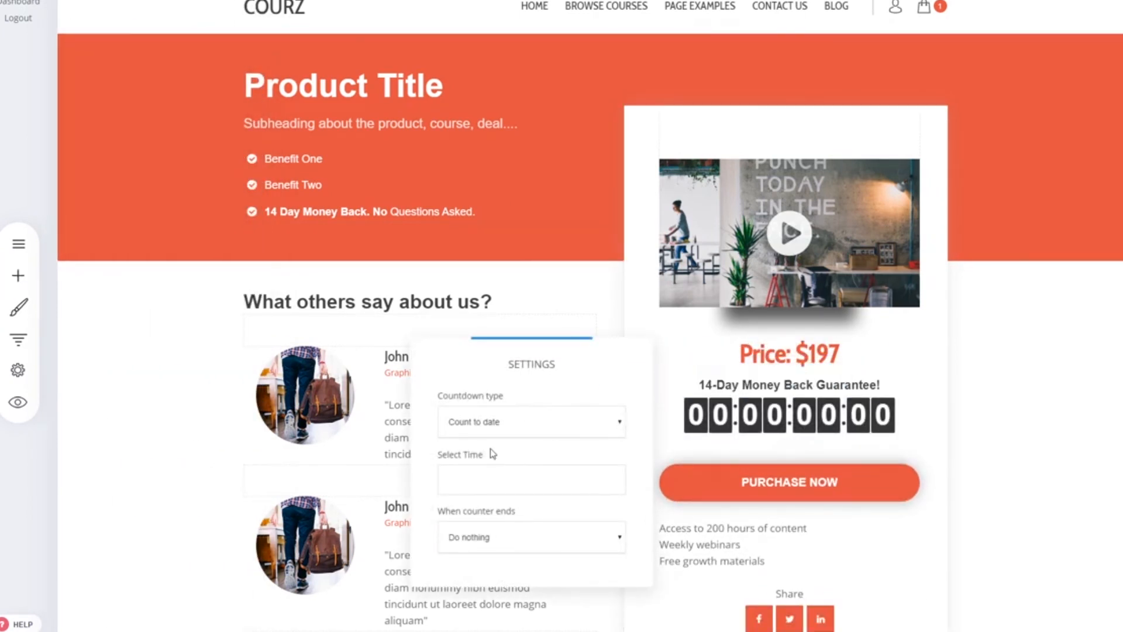
pyautogui.click(486, 458)
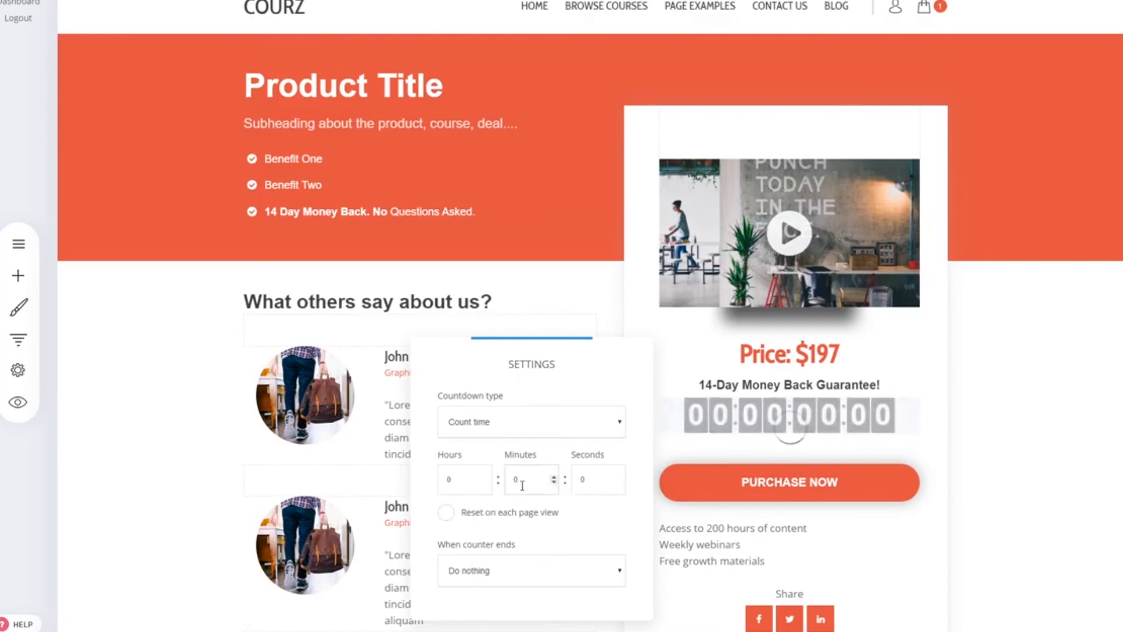
pyautogui.moveTo(527, 485); pyautogui.dragTo(500, 489)
pyautogui.write('23')
pyautogui.press('Tab')
pyautogui.write('42')
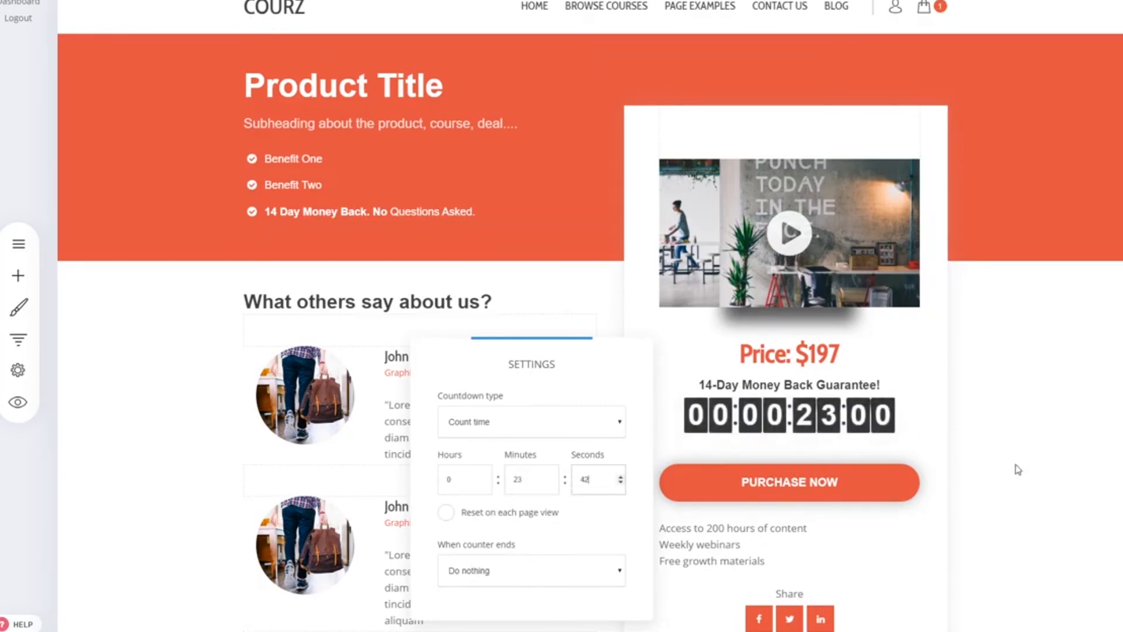
pyautogui.click(972, 463)
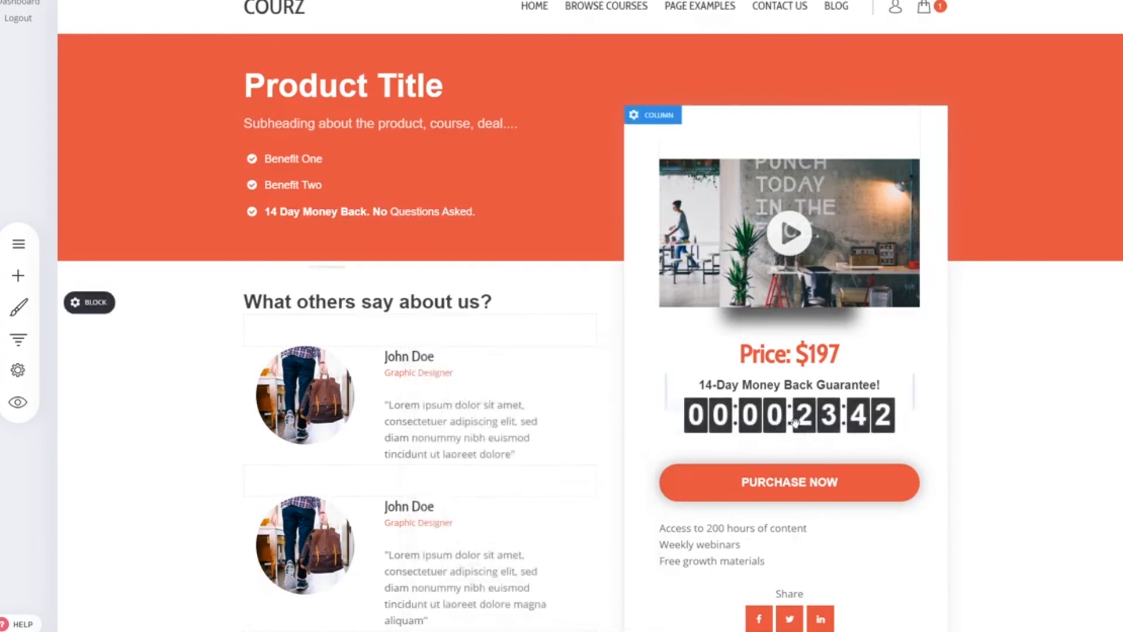
# - Turn off Show days in the countdown's styling, then briefly edit the price heading
pyautogui.click(801, 422)
pyautogui.click(710, 381)
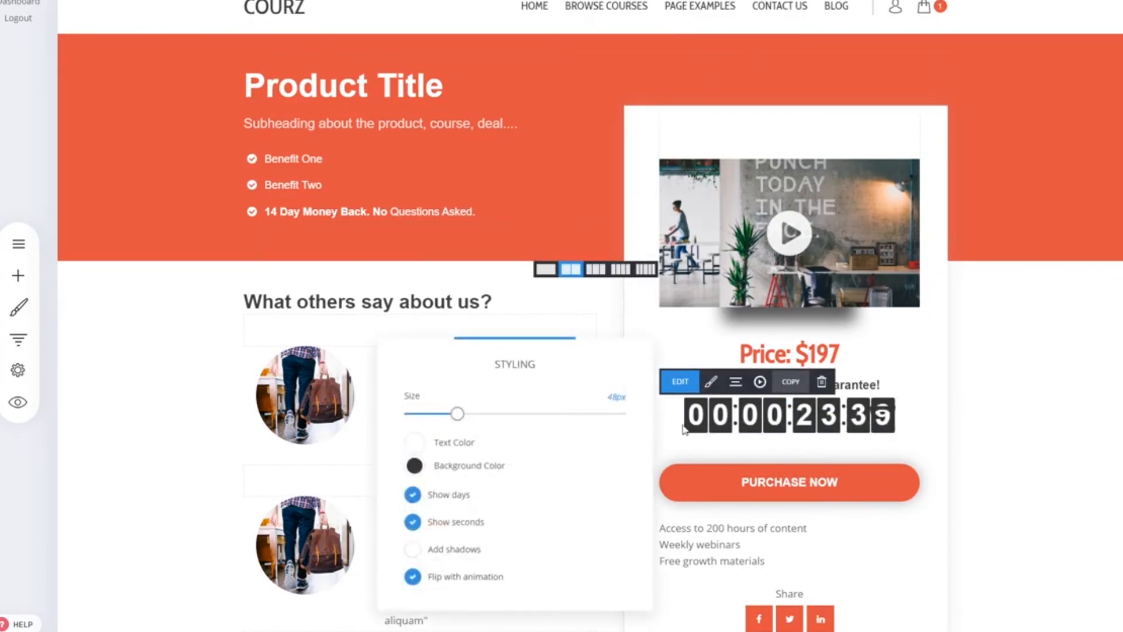
pyautogui.click(461, 496)
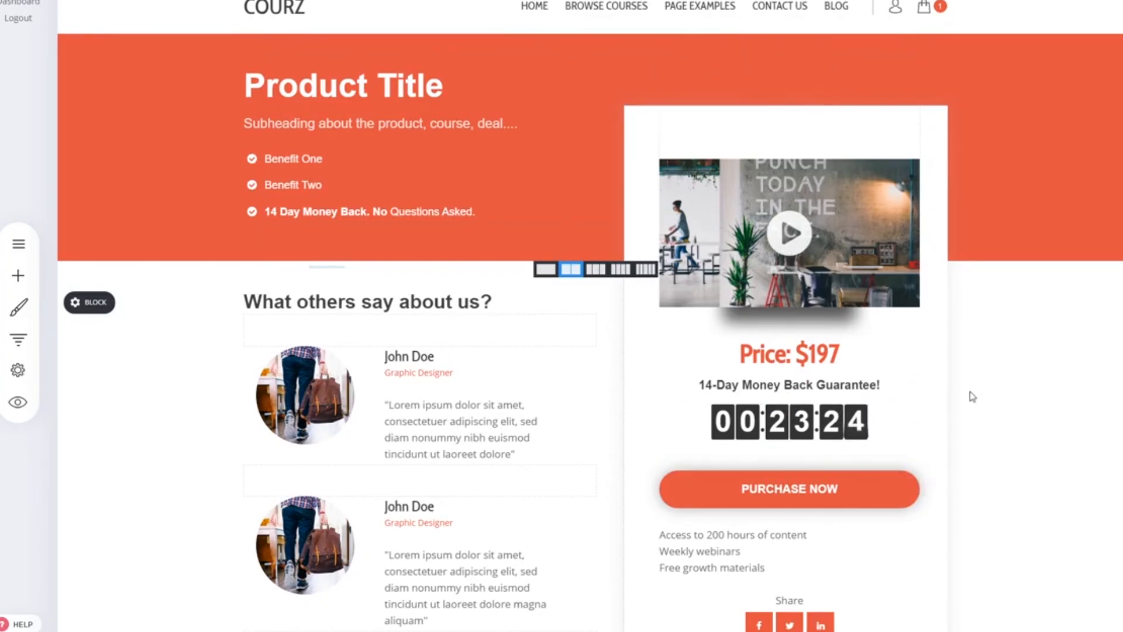
pyautogui.click(813, 355)
pyautogui.click(1002, 367)
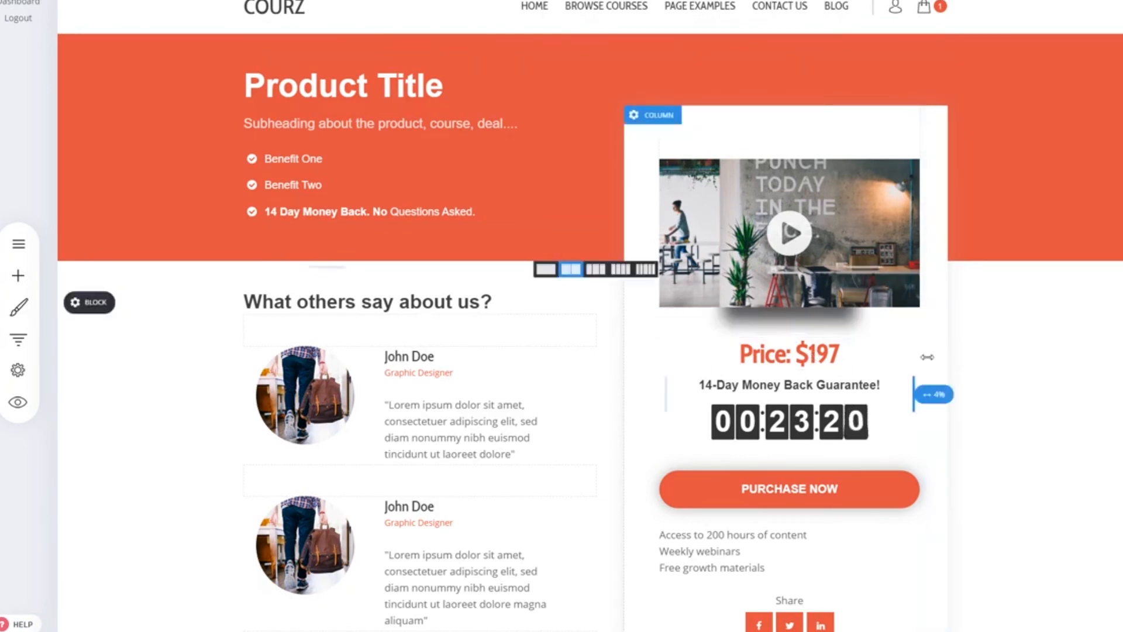
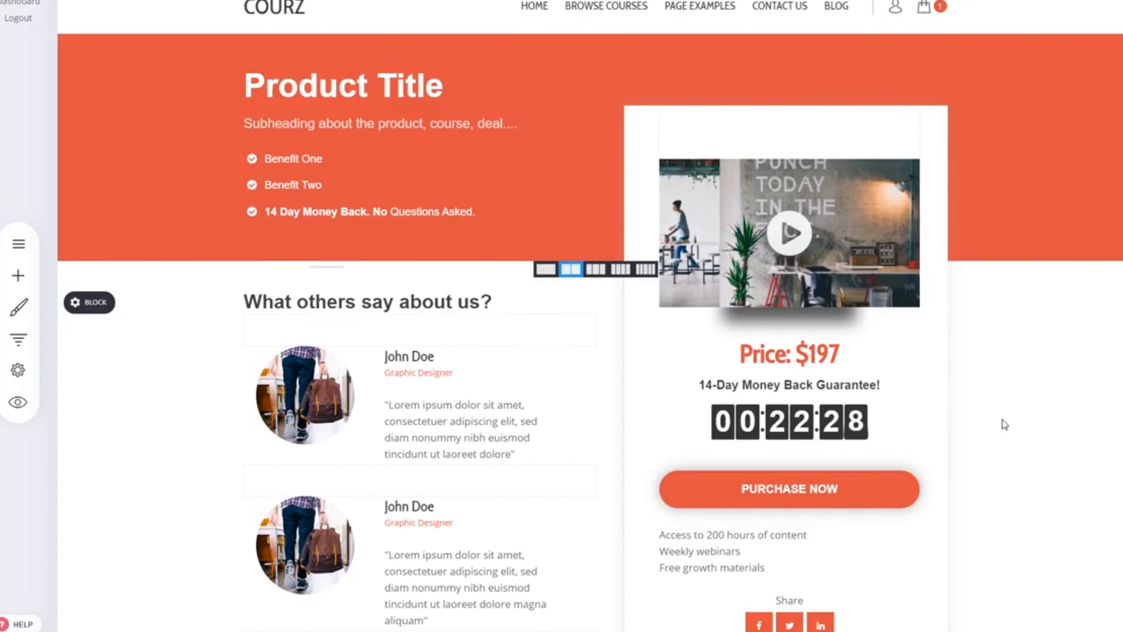
# - Review the $197 product page with its countdown and testimonials, then show the funnel steps list
pyautogui.scroll(-3, 1004, 425)
pyautogui.scroll(-4, 974, 415)
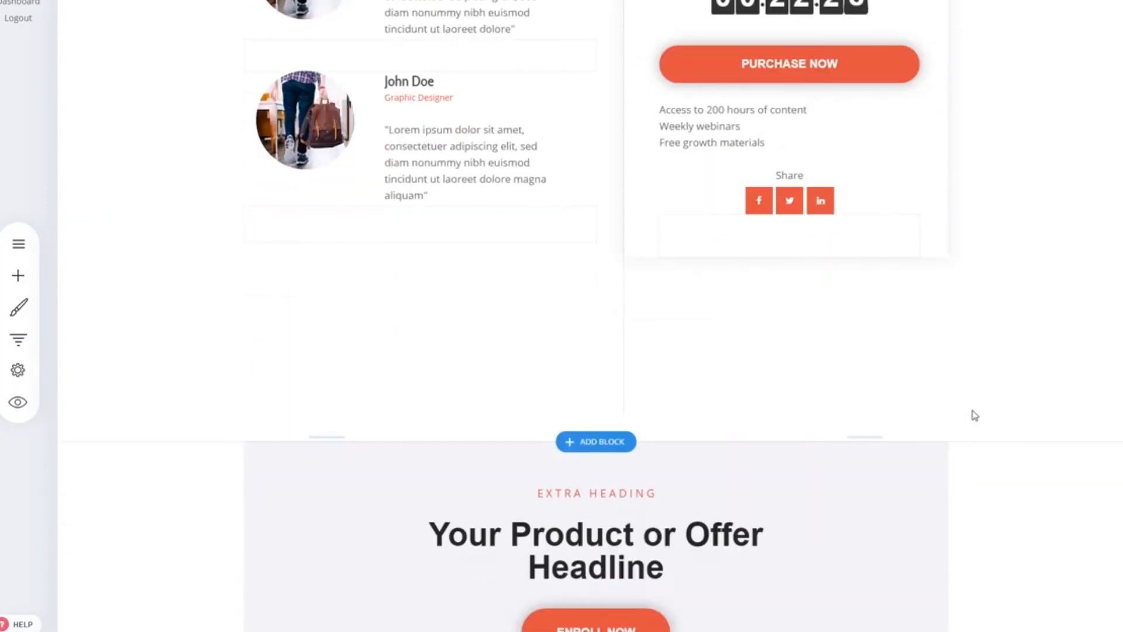
pyautogui.scroll(5, 978, 429)
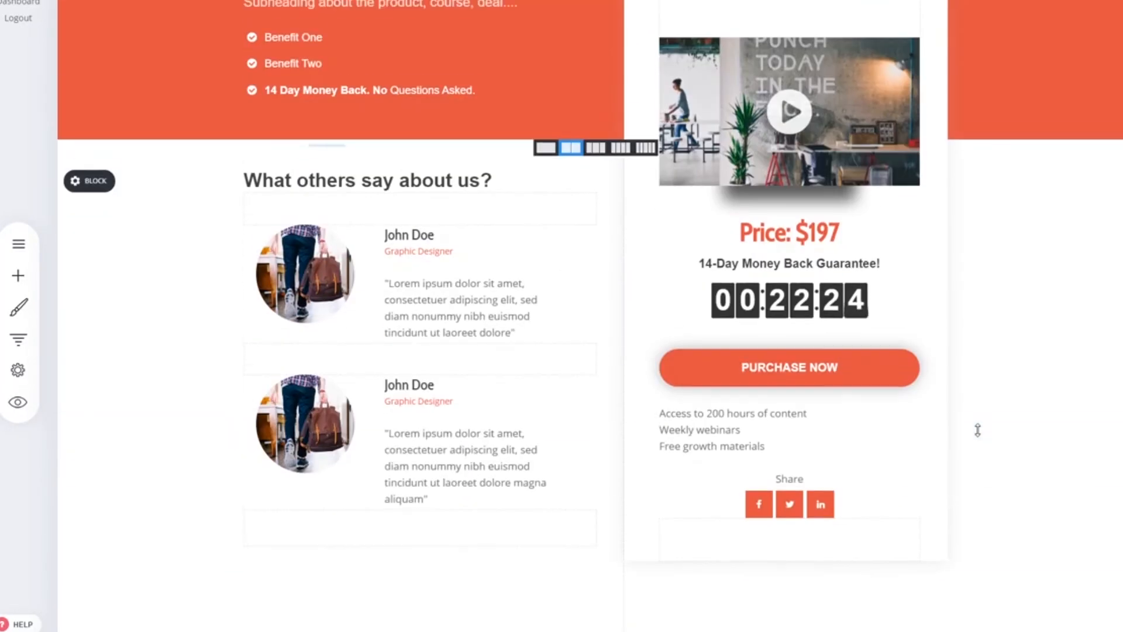
pyautogui.scroll(2, 977, 430)
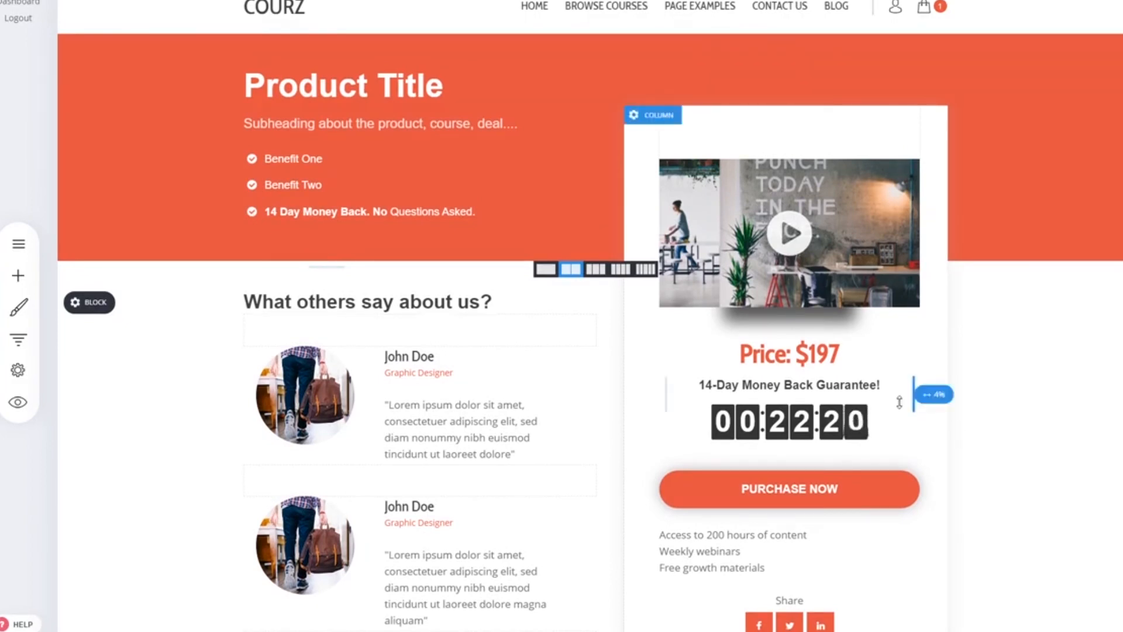
pyautogui.click(18, 338)
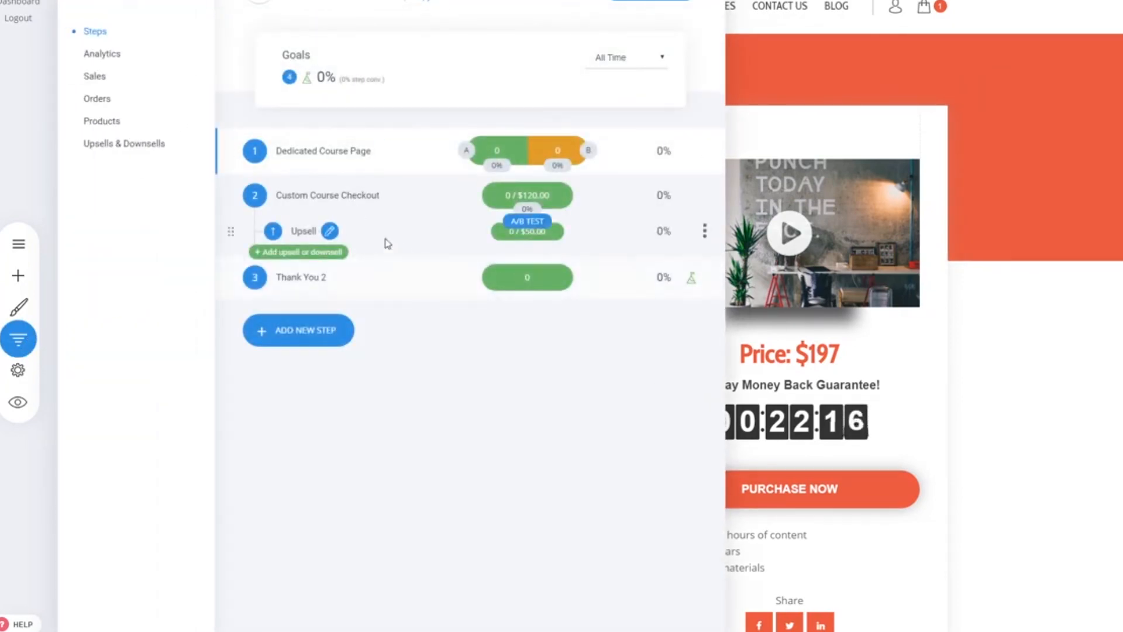
# - Check the Custom Course Checkout step, close the funnel panel, and go to the HOME page
pyautogui.click(393, 195)
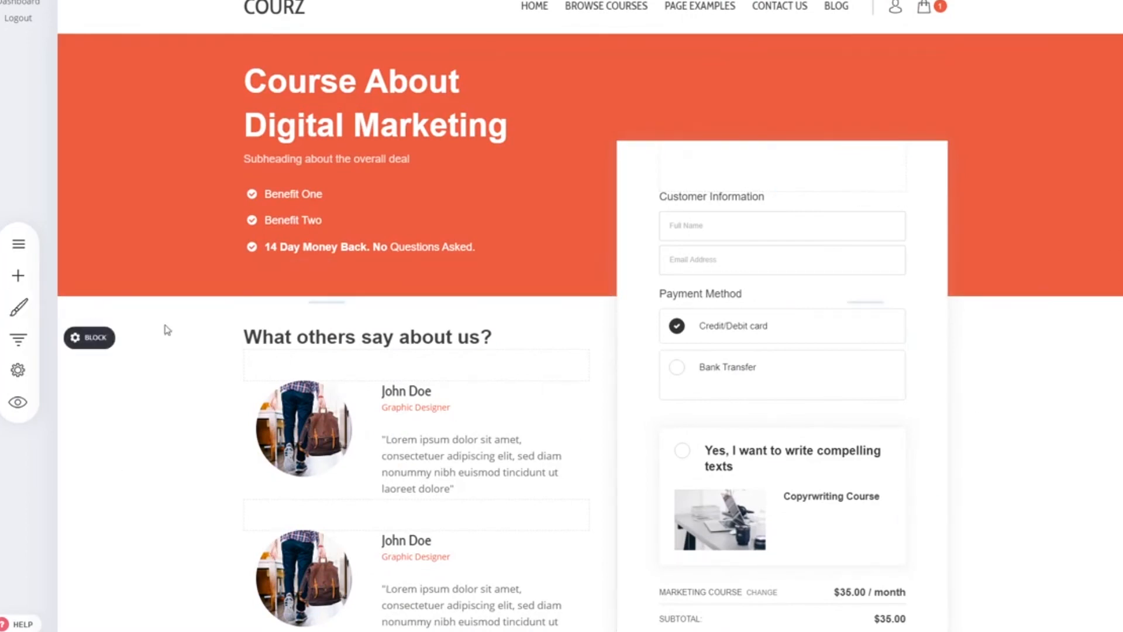
pyautogui.click(18, 338)
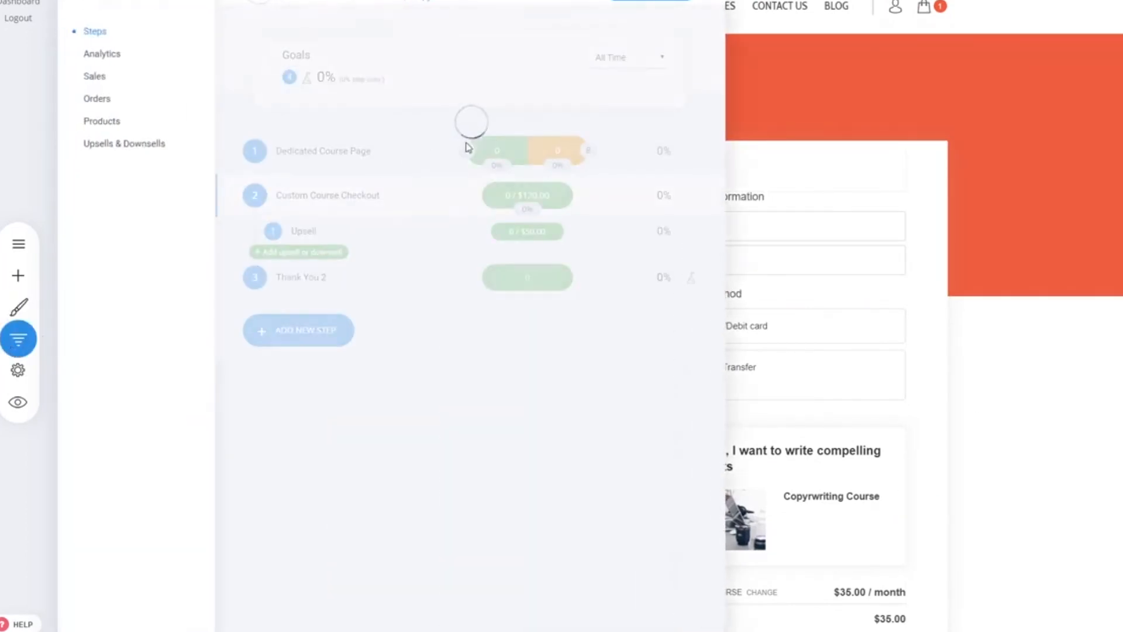
pyautogui.click(1071, 457)
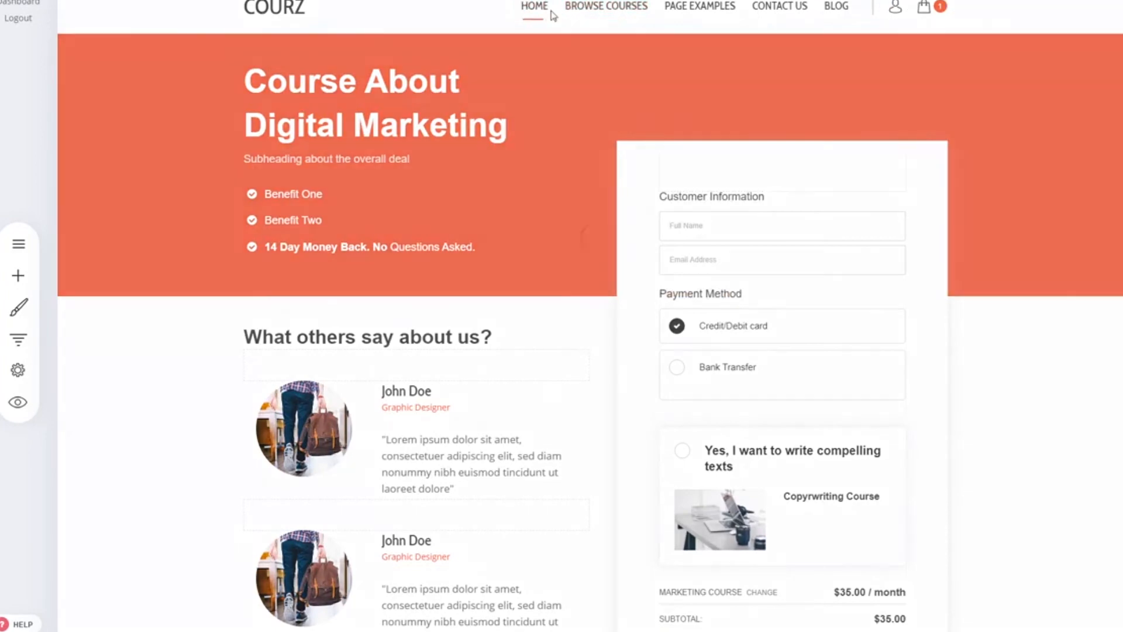
pyautogui.click(549, 12)
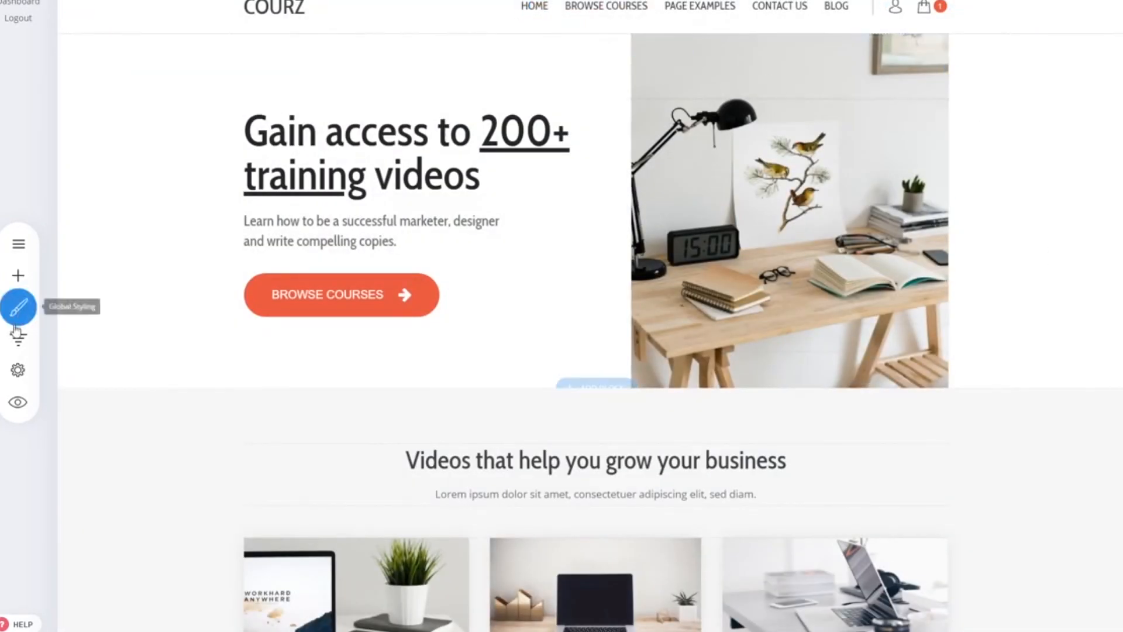
# - Preview the live site, view the full cart page, and continue shopping
pyautogui.click(26, 402)
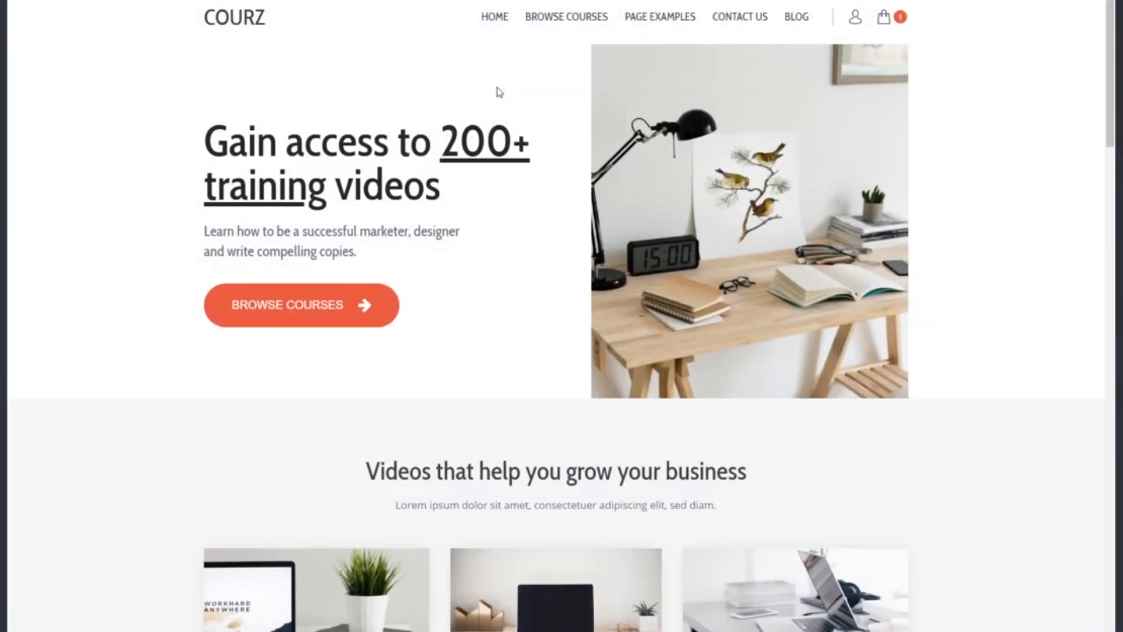
pyautogui.moveTo(892, 21)
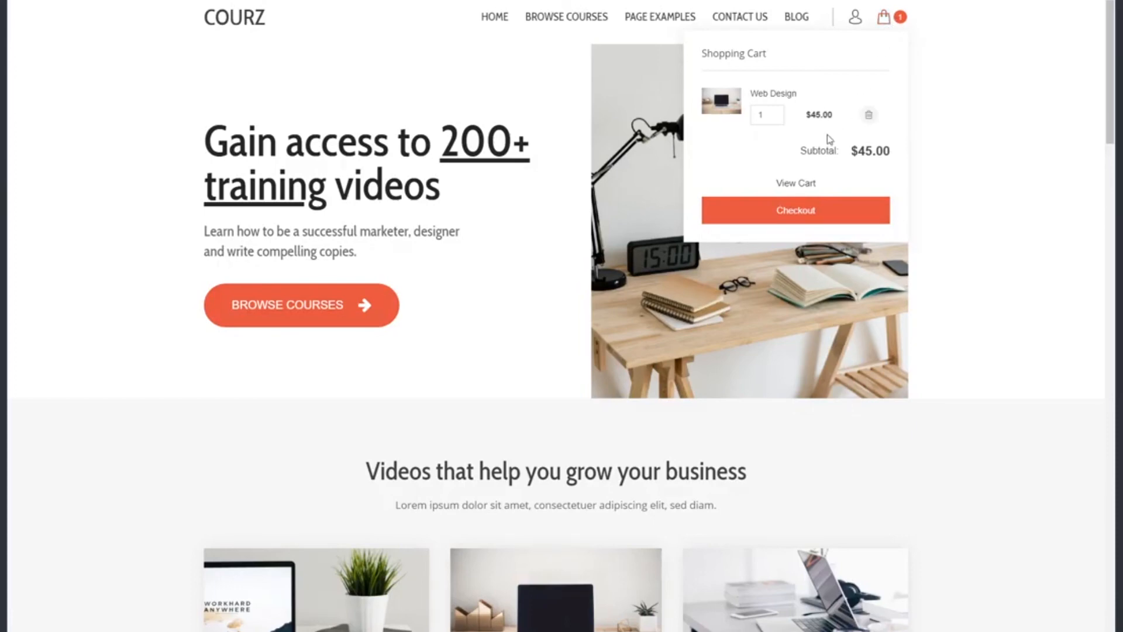
pyautogui.click(803, 182)
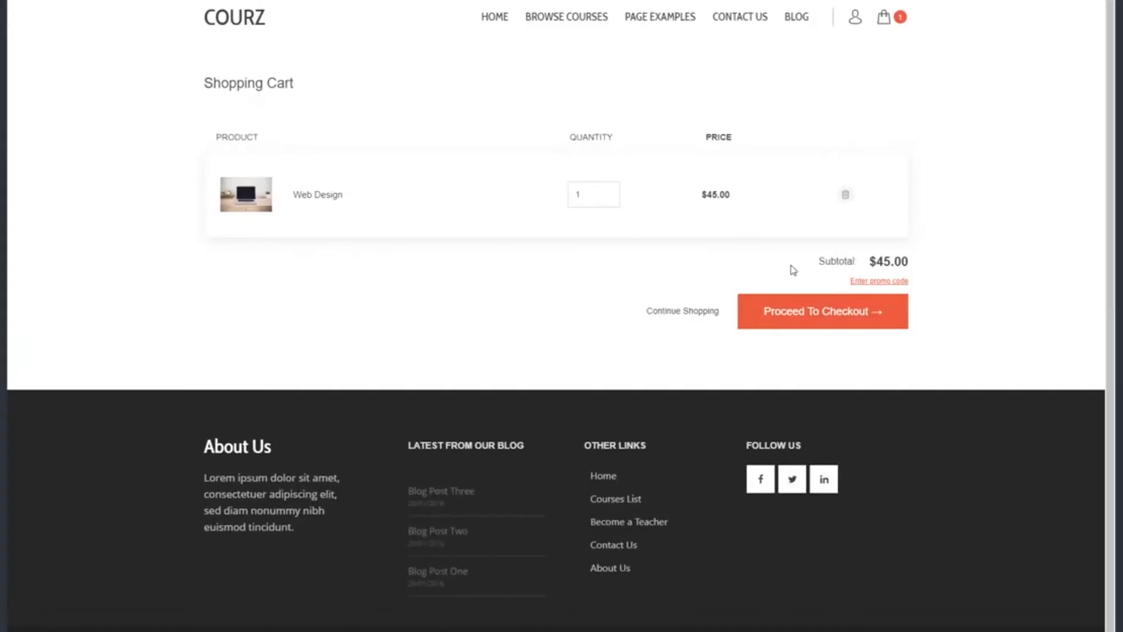
pyautogui.click(672, 312)
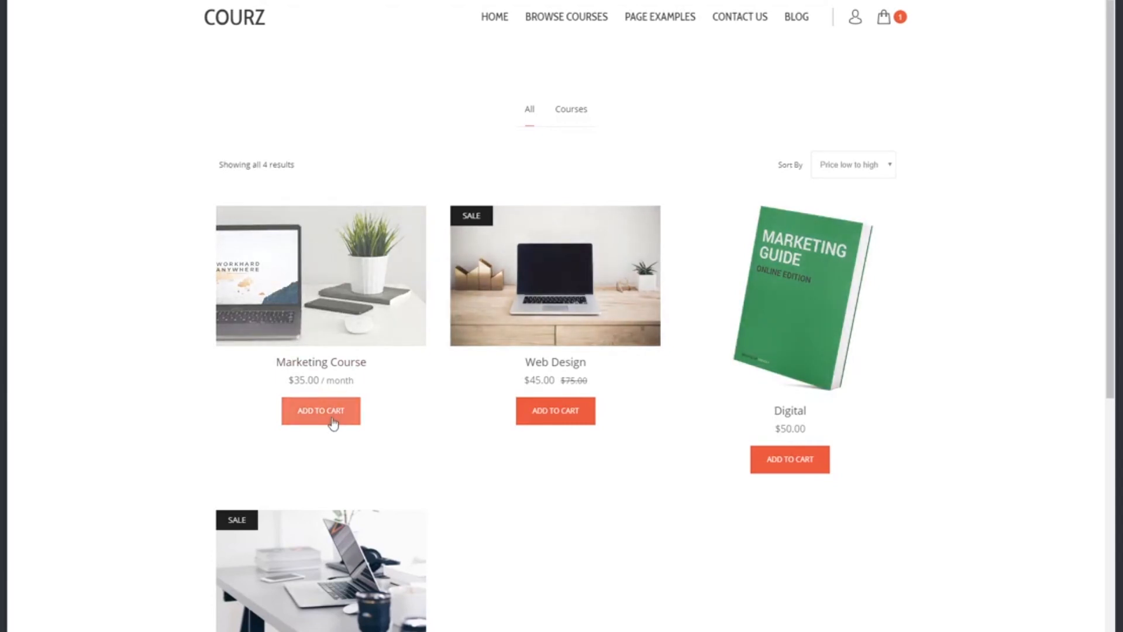
# - Add Digital to the cart beside Web Design, confirm the $95.00 subtotal, and go to the Store
pyautogui.click(788, 461)
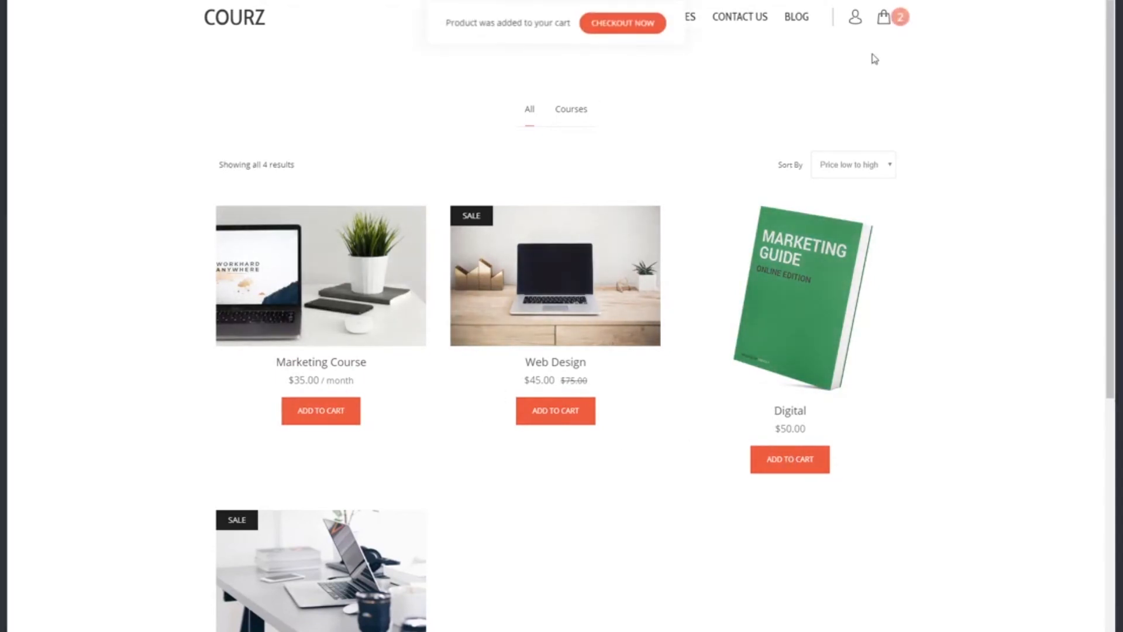
pyautogui.click(884, 19)
pyautogui.click(498, 264)
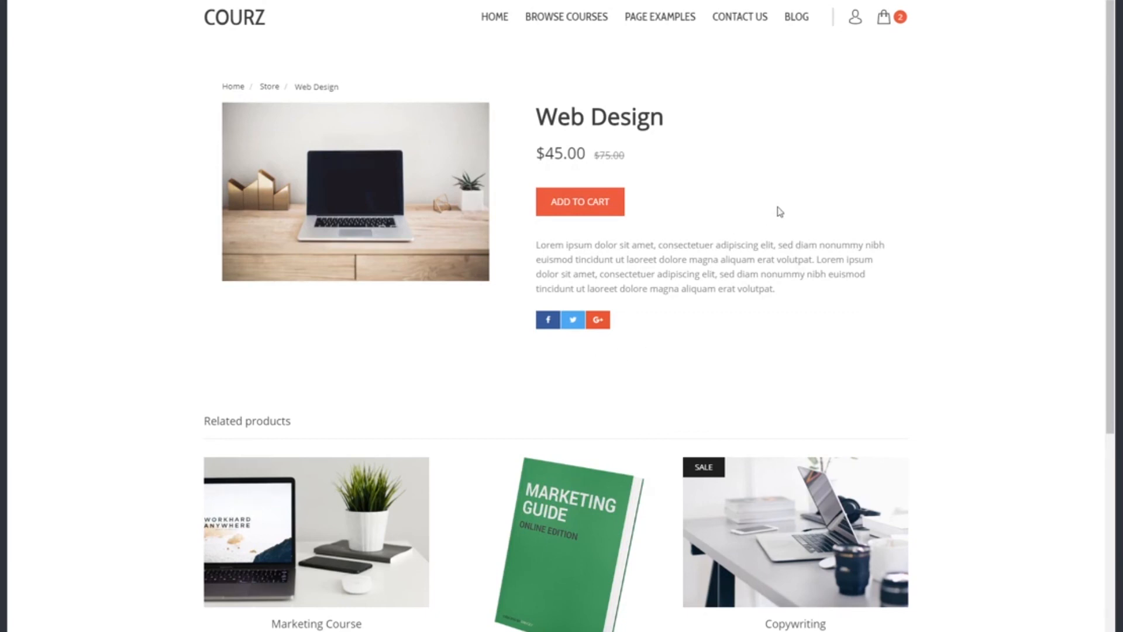
pyautogui.click(883, 19)
pyautogui.moveTo(886, 18)
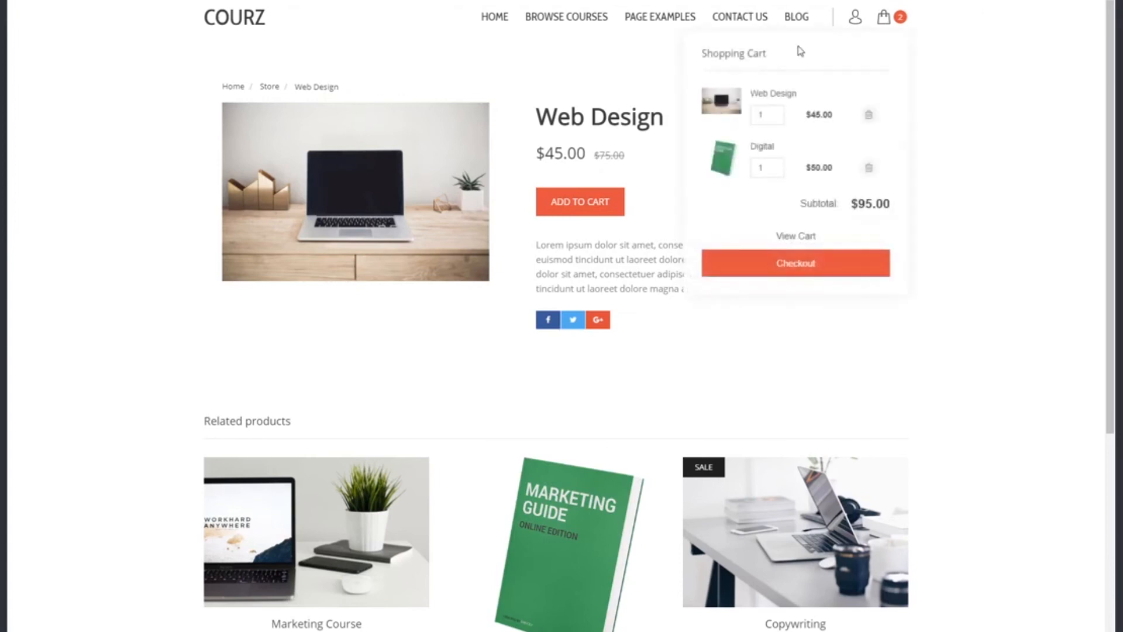
pyautogui.click(270, 87)
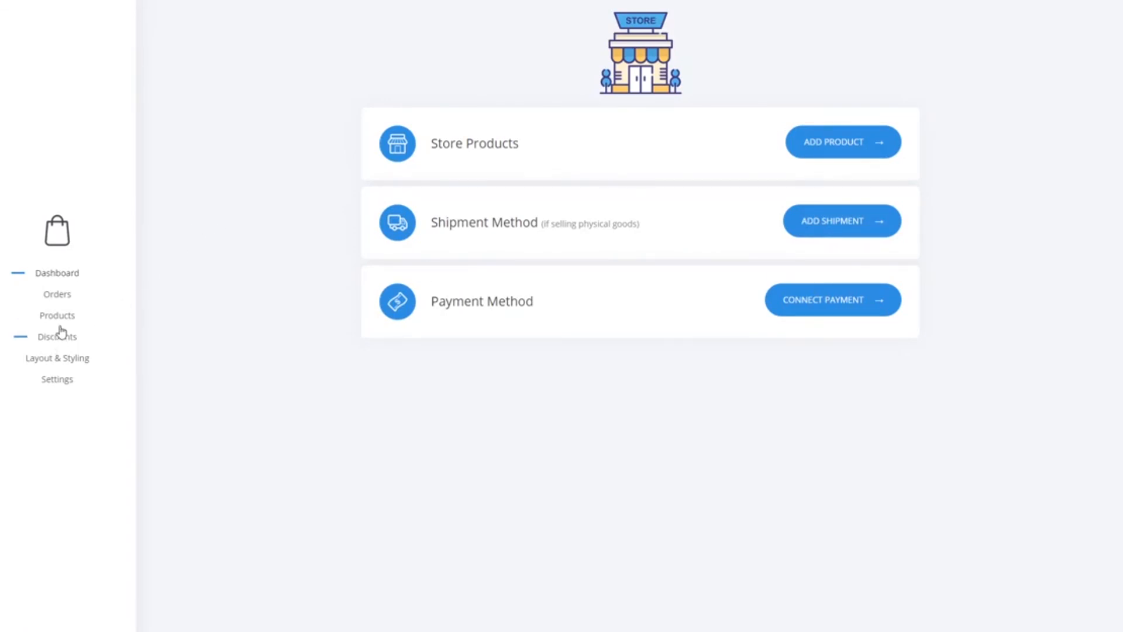
# - Enable the advanced product filter with text search in Store Layout & Styling, save, and preview the site
pyautogui.click(65, 362)
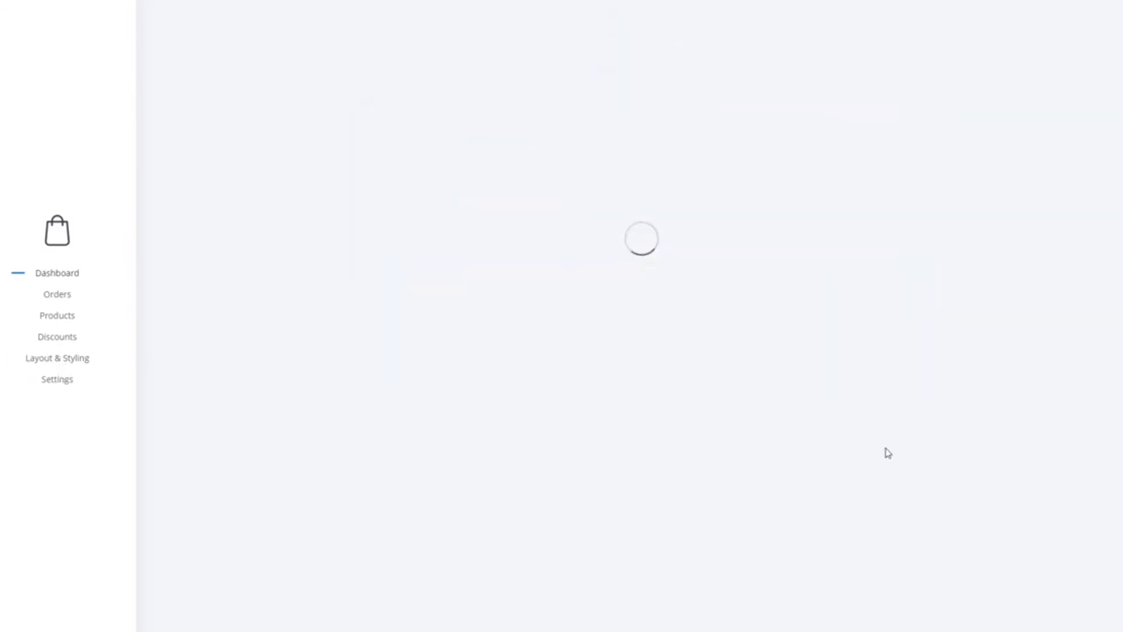
pyautogui.click(909, 391)
pyautogui.click(844, 409)
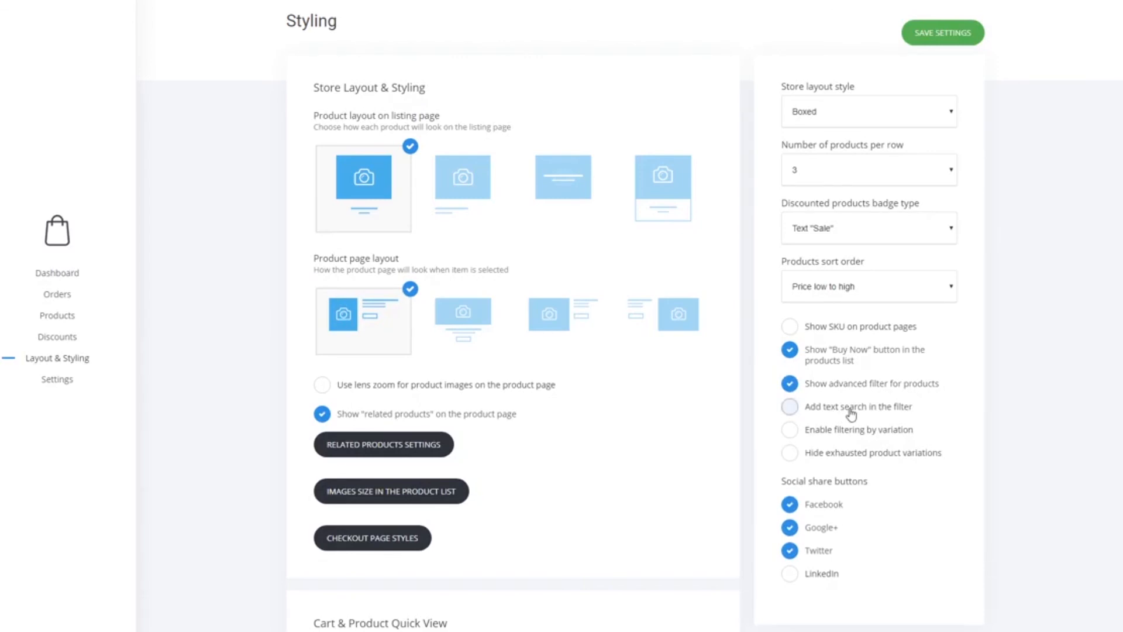
pyautogui.click(962, 44)
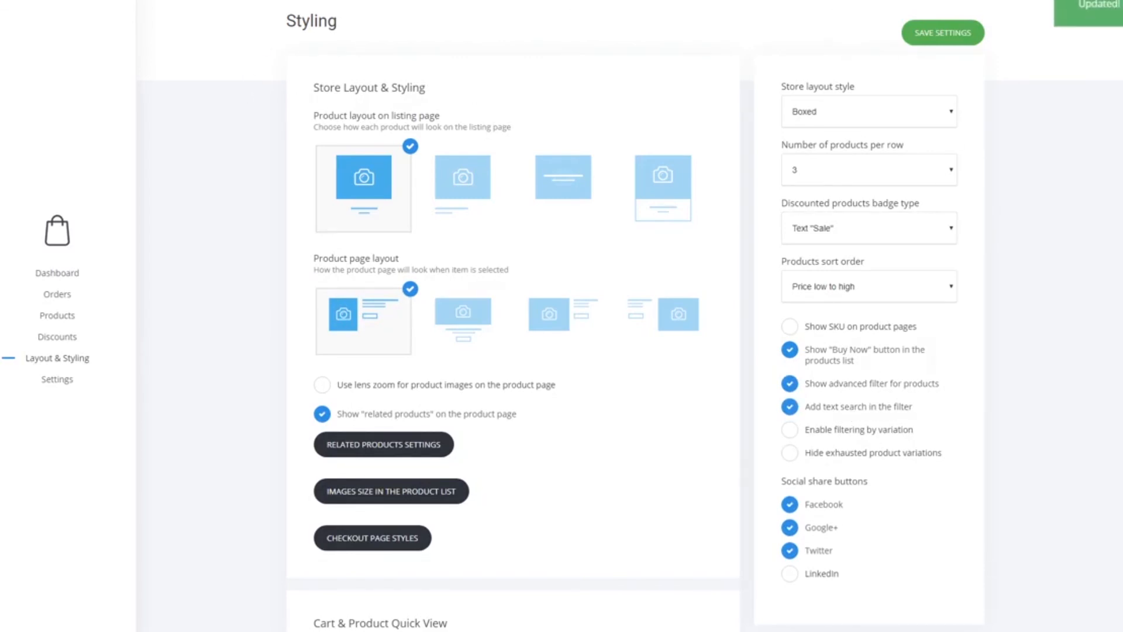
pyautogui.click(5, 5)
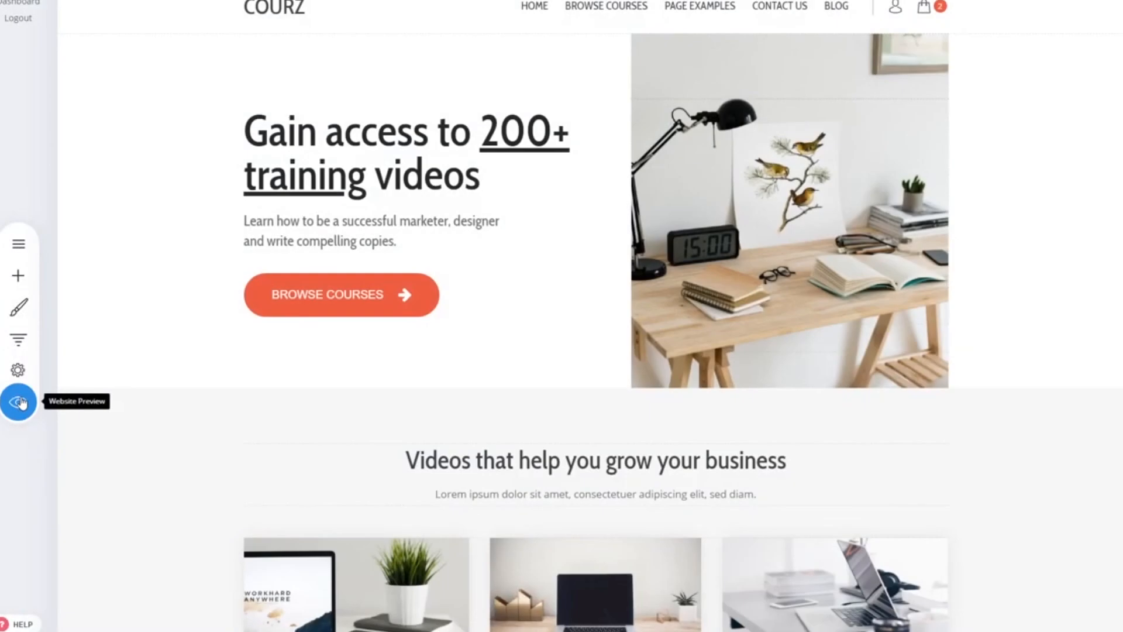
pyautogui.click(19, 402)
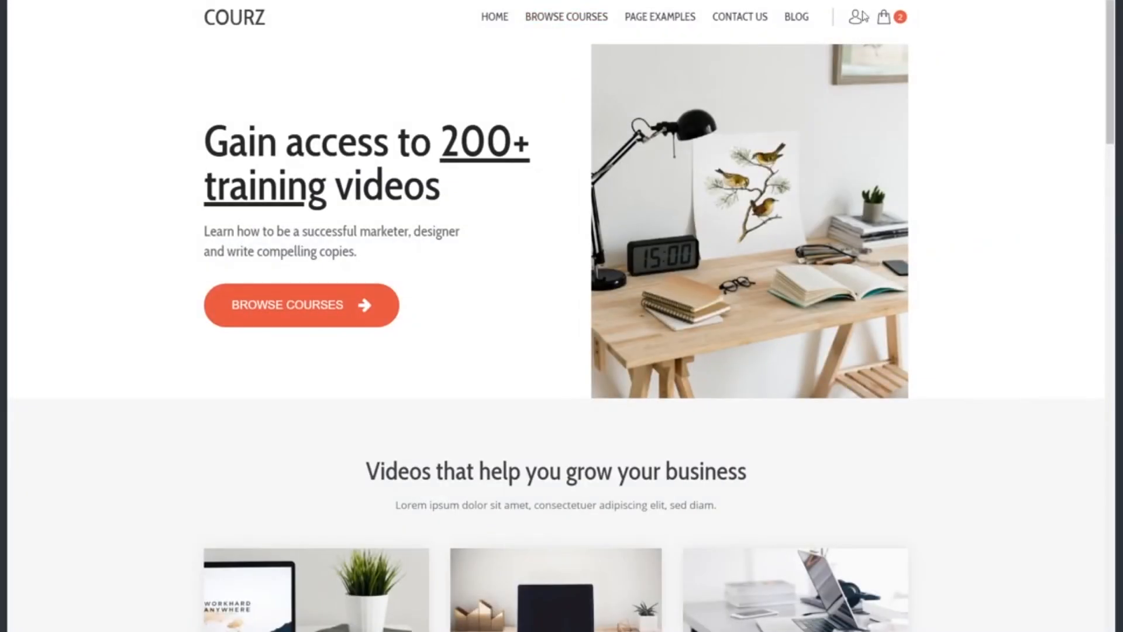
# - In the preview shop, narrow the price filter to $0–$110 and open the Digital product
pyautogui.click(883, 16)
pyautogui.click(794, 233)
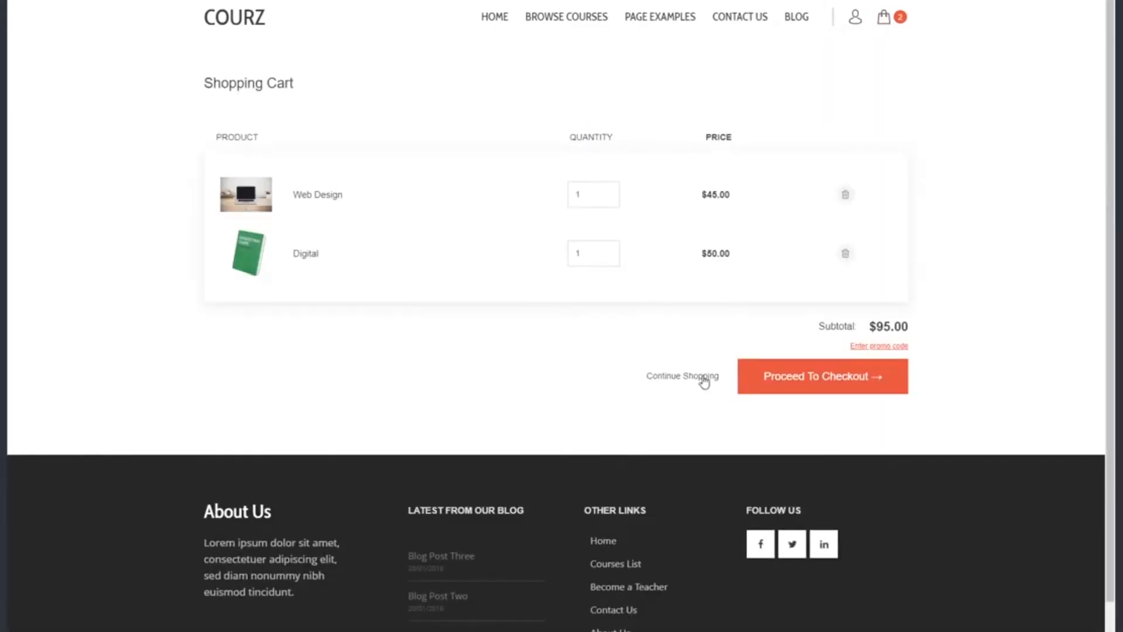
pyautogui.click(703, 380)
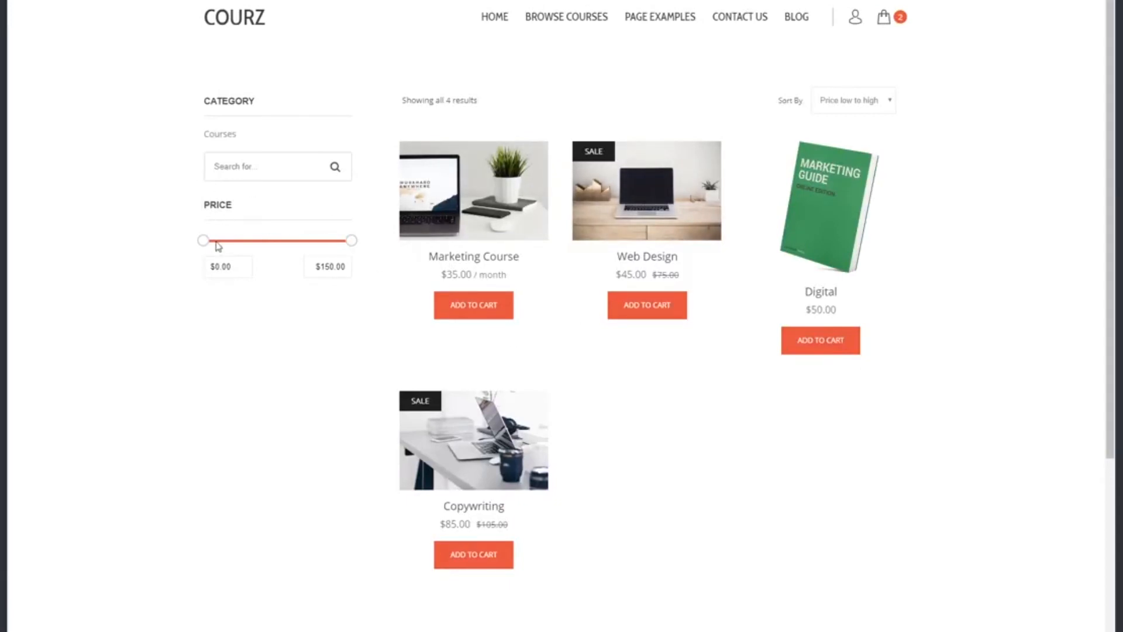
pyautogui.moveTo(352, 242); pyautogui.dragTo(312, 242)
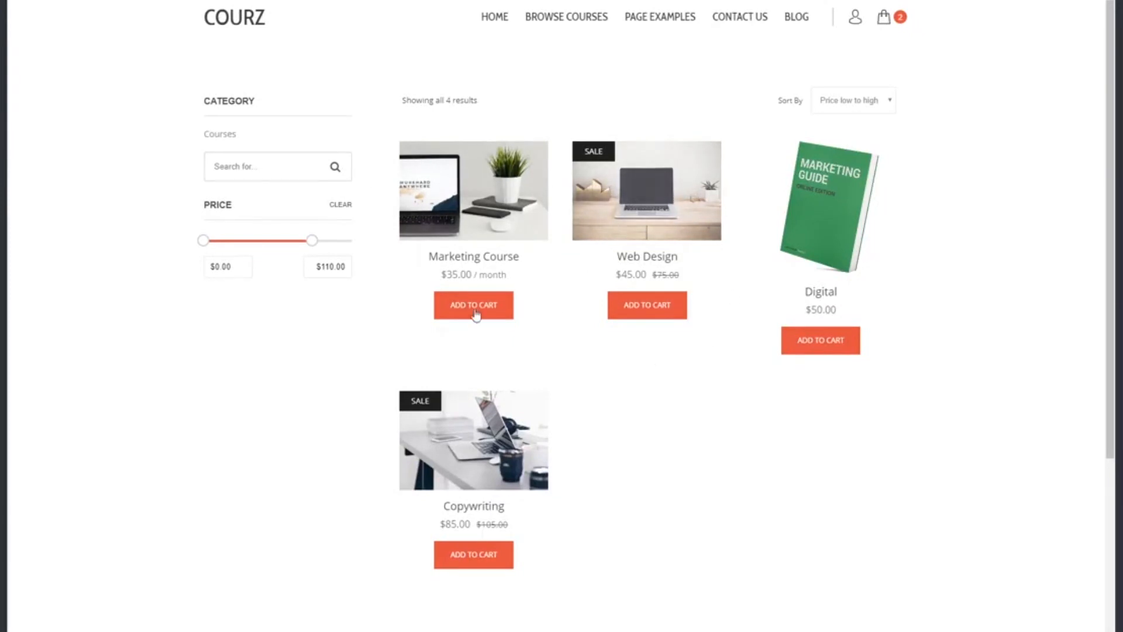
pyautogui.click(812, 210)
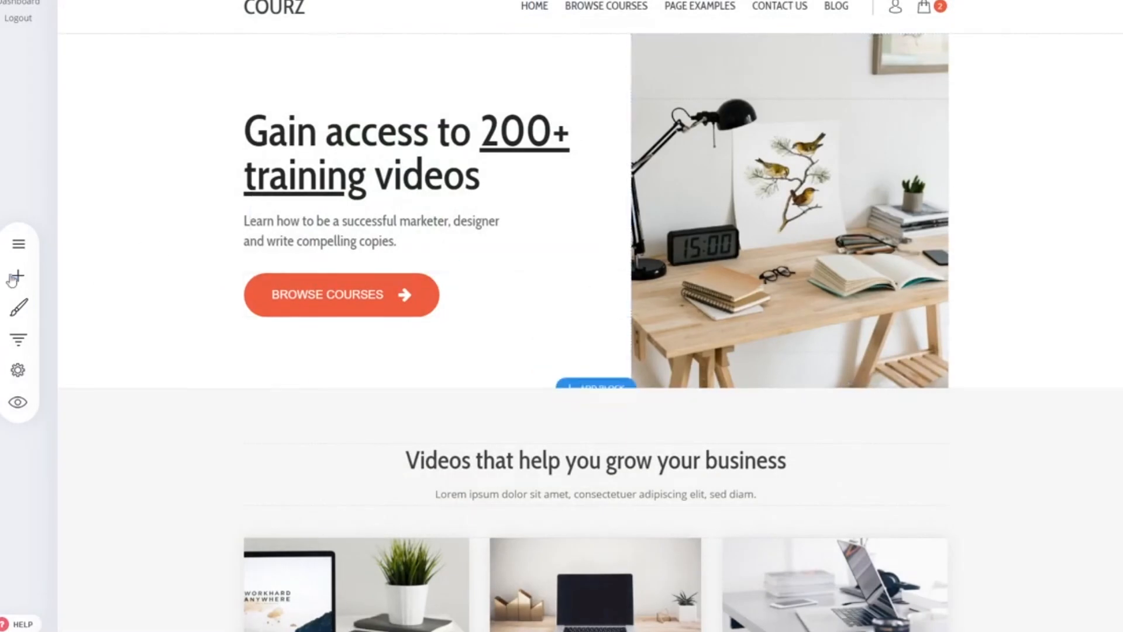
# - Add a centred search field to the Videos section, excluding site pages and blog from its search
pyautogui.click(19, 276)
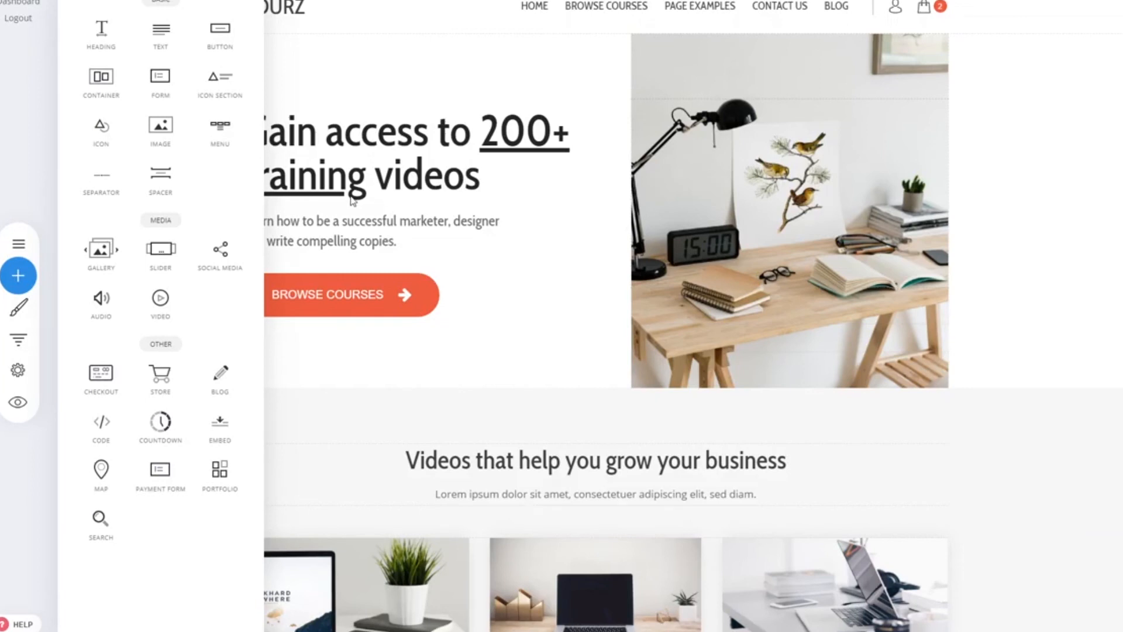
pyautogui.moveTo(108, 531); pyautogui.dragTo(677, 506)
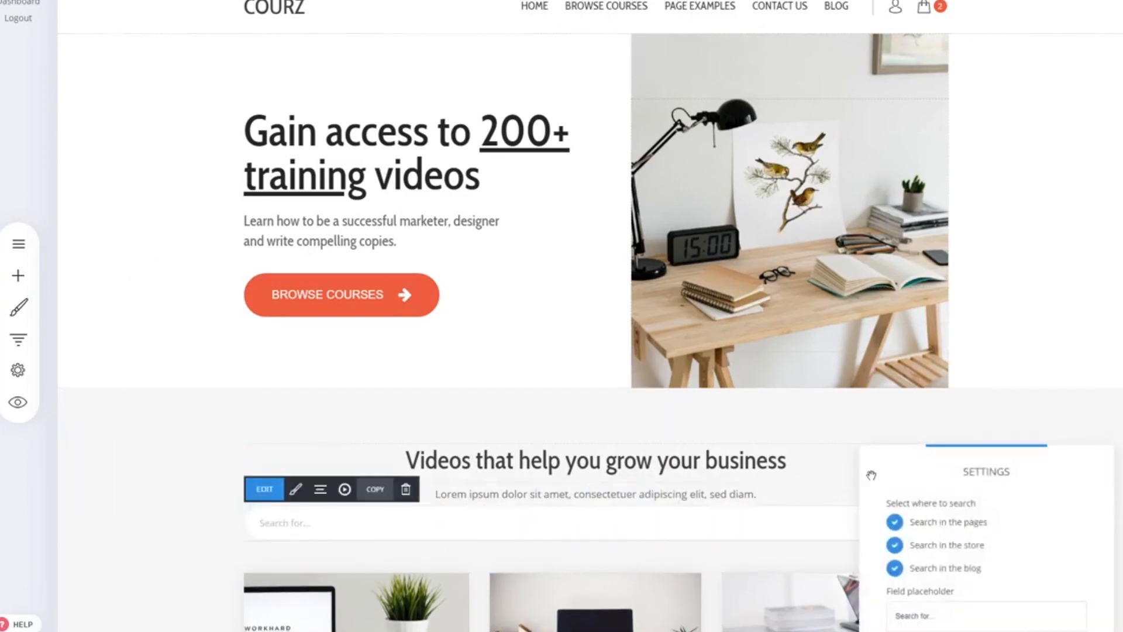
pyautogui.click(964, 528)
pyautogui.click(953, 569)
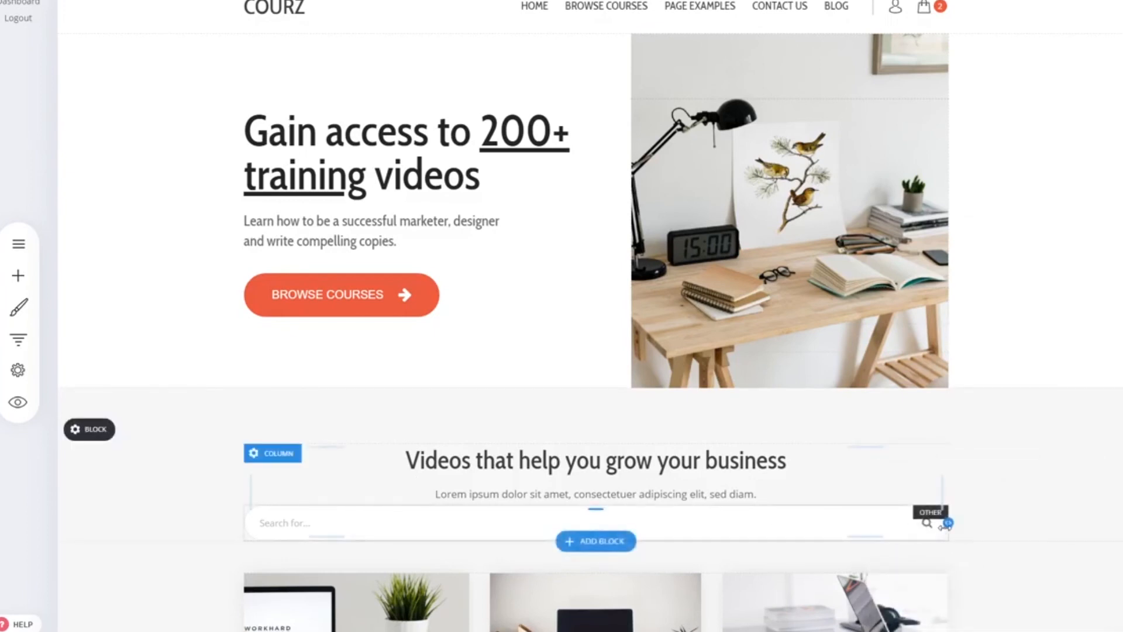
pyautogui.moveTo(914, 526); pyautogui.dragTo(807, 523)
pyautogui.moveTo(663, 510)
pyautogui.mouseDown()
pyautogui.moveTo(661, 525)
pyautogui.moveTo(669, 520)
pyautogui.mouseUp()
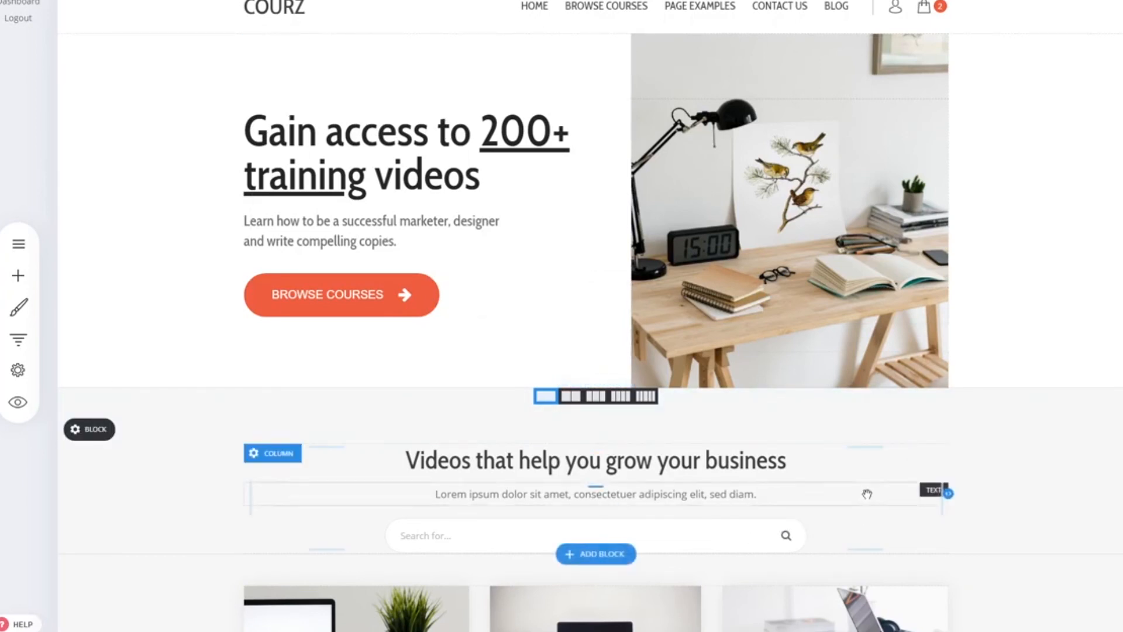
# - Style the search bar with 24px padding and 17px font size
pyautogui.click(699, 545)
pyautogui.click(453, 502)
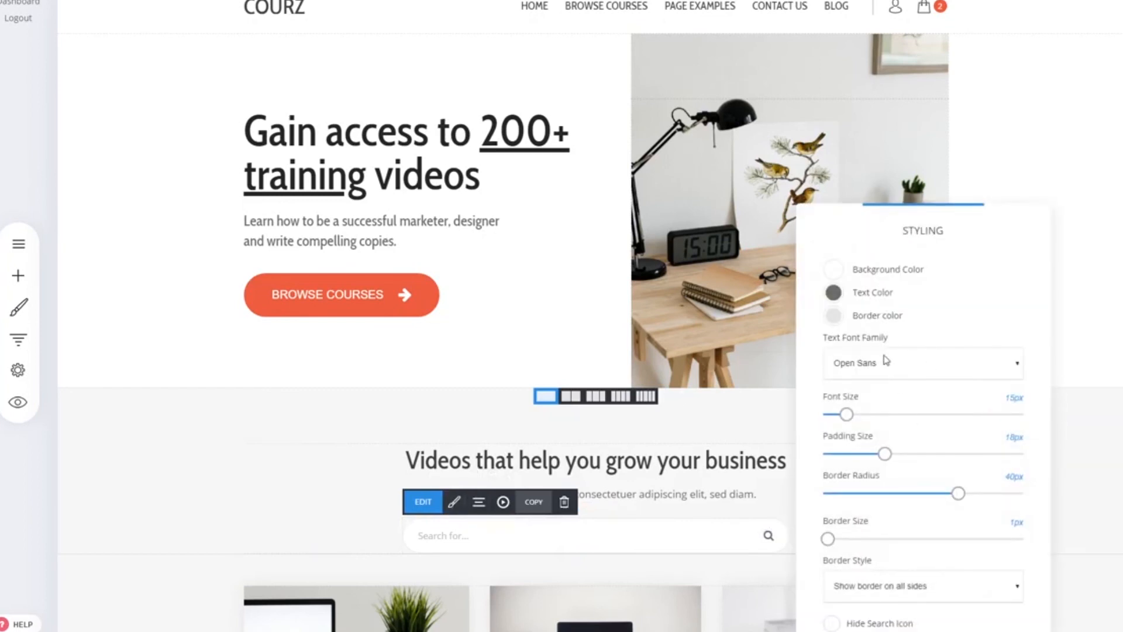
pyautogui.moveTo(884, 454); pyautogui.dragTo(904, 455)
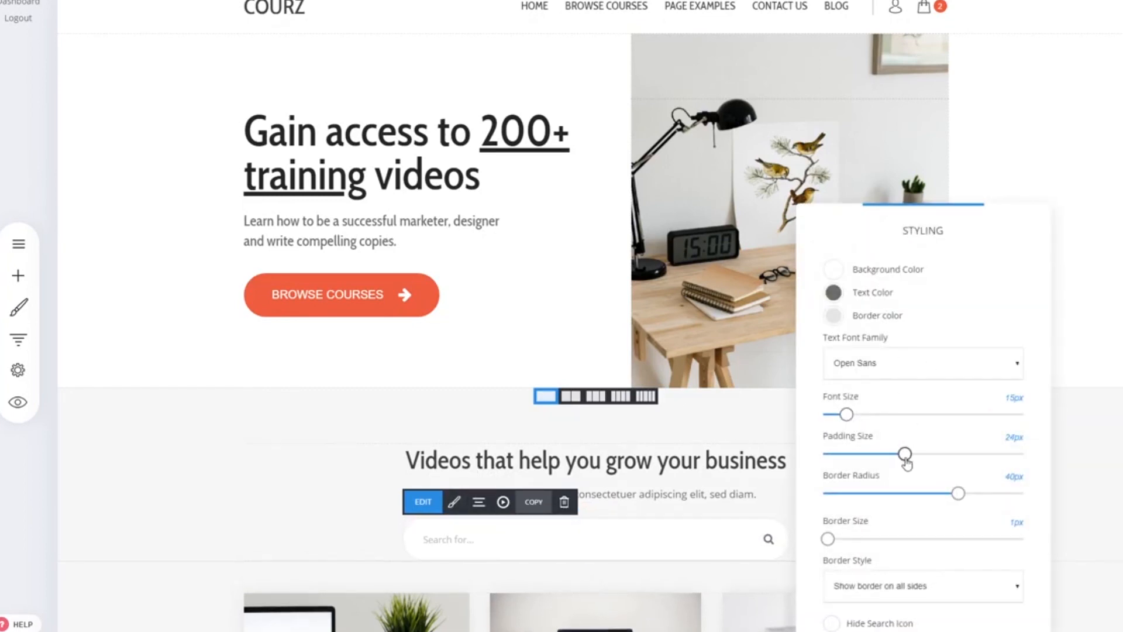
pyautogui.moveTo(846, 414)
pyautogui.mouseDown()
pyautogui.moveTo(860, 414)
pyautogui.moveTo(849, 414)
pyautogui.mouseUp()
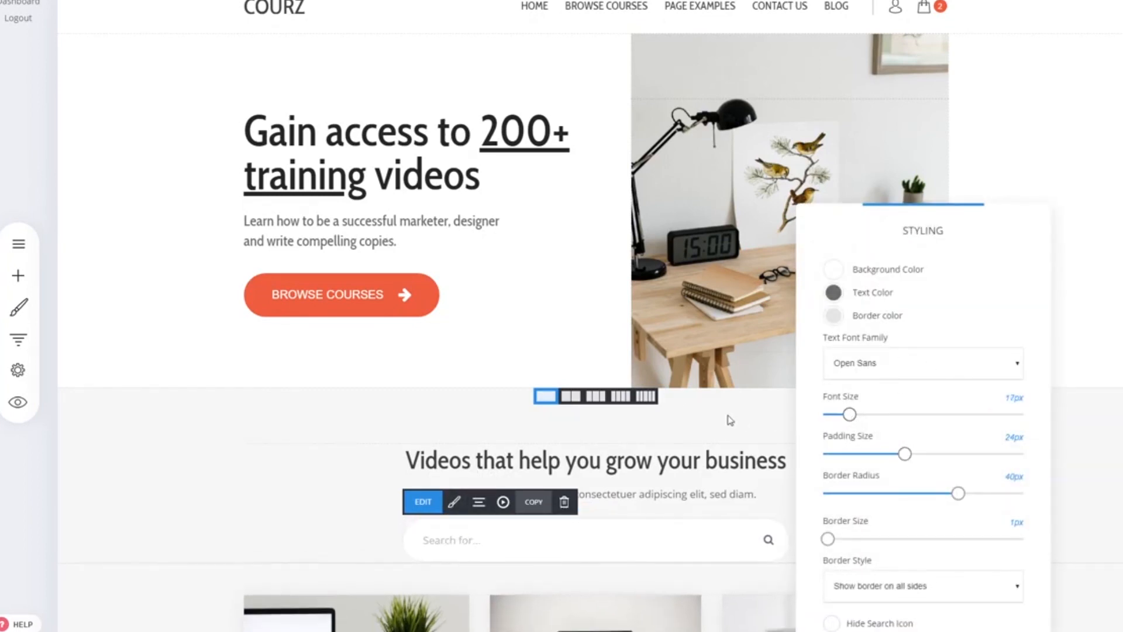
pyautogui.click(730, 420)
# - Delete the search widget and confirm its removal
pyautogui.click(726, 548)
pyautogui.click(564, 502)
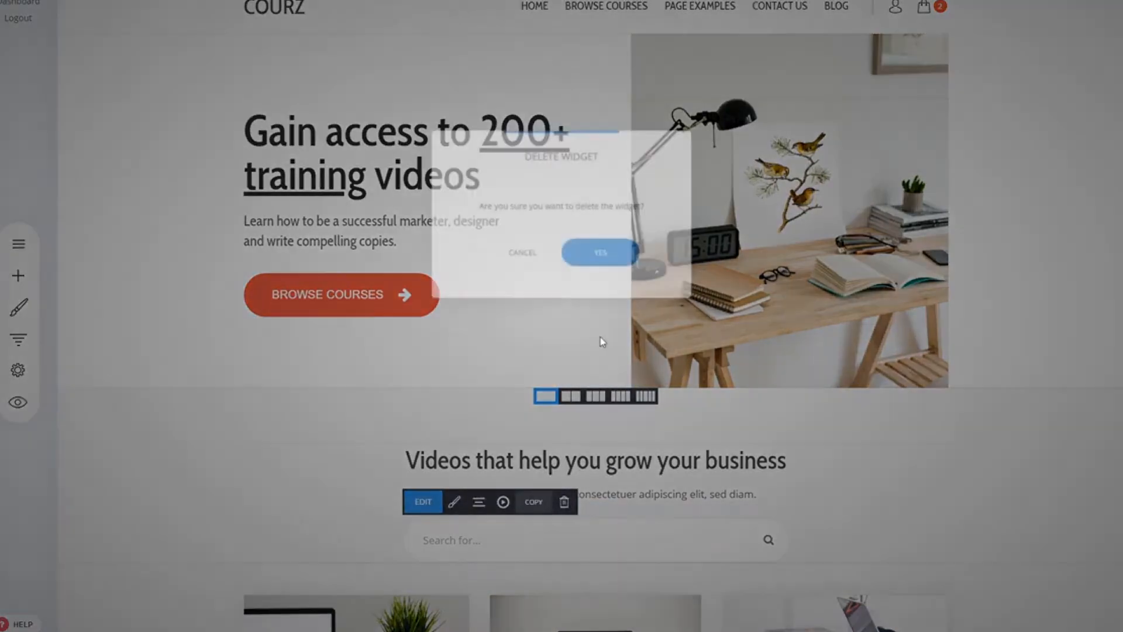
pyautogui.click(600, 252)
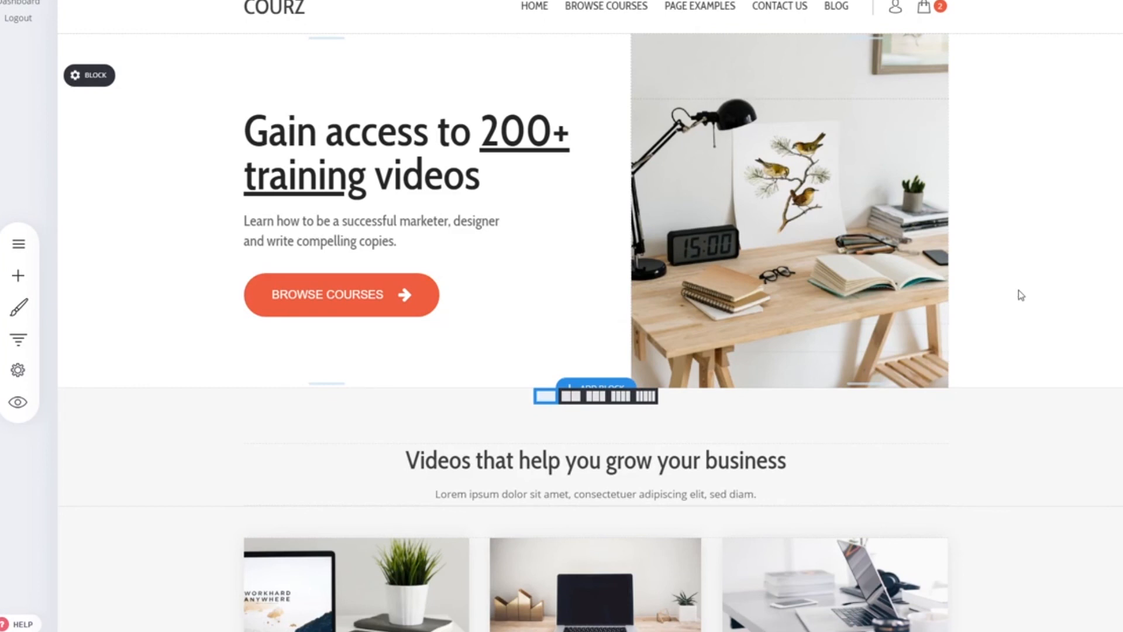
pyautogui.click(18, 243)
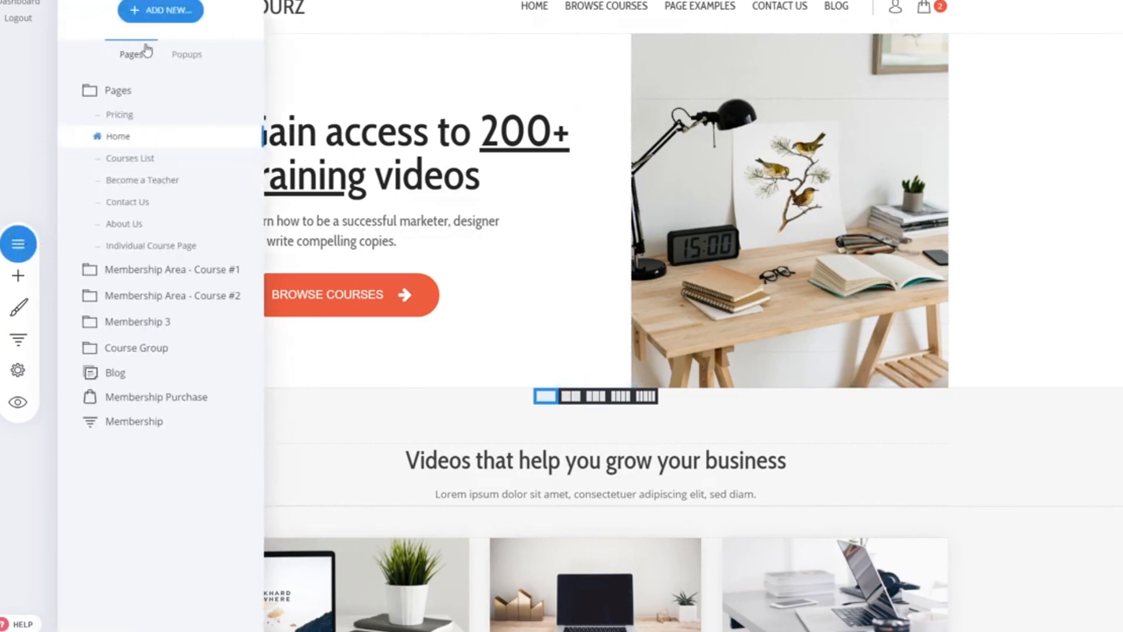
pyautogui.click(195, 12)
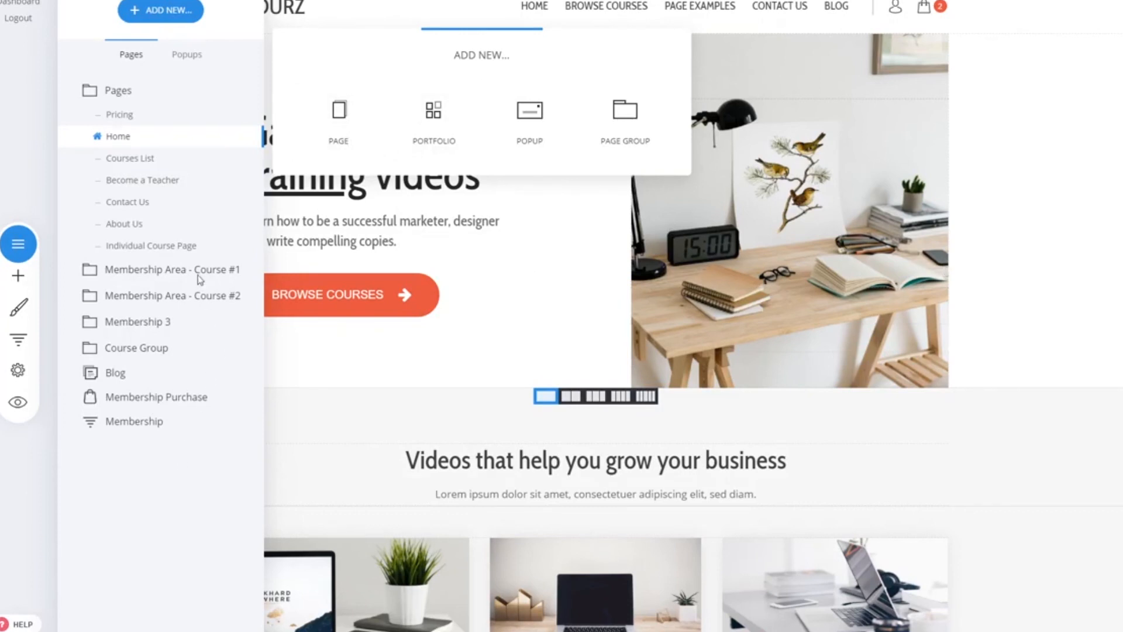
pyautogui.click(166, 270)
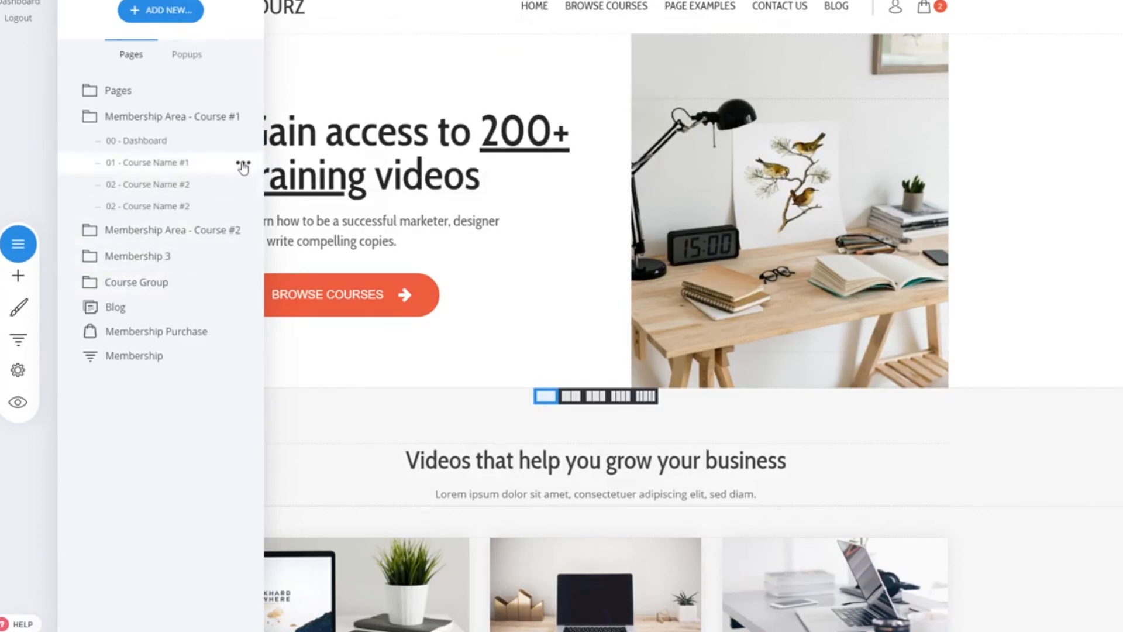
pyautogui.click(243, 166)
pyautogui.click(258, 40)
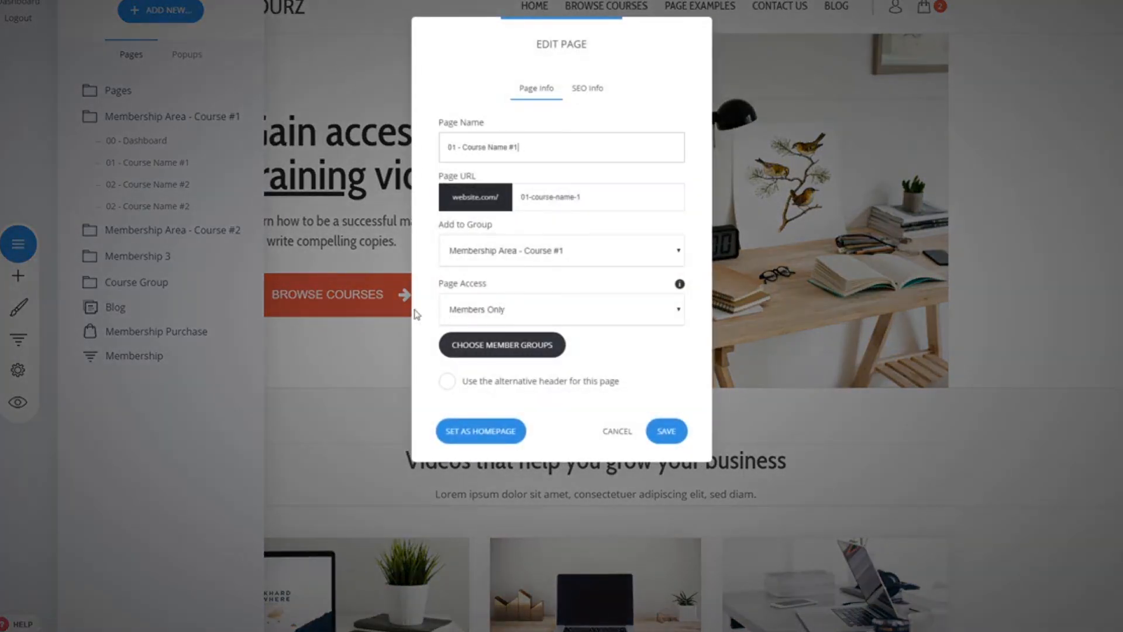
pyautogui.click(502, 345)
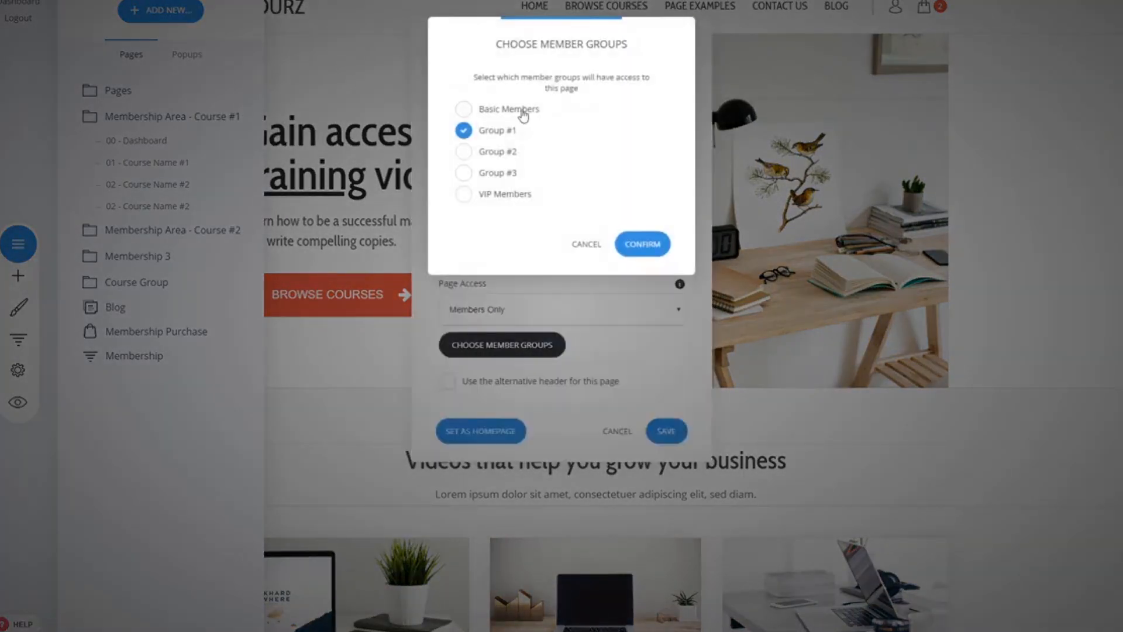
pyautogui.click(588, 245)
pyautogui.click(615, 430)
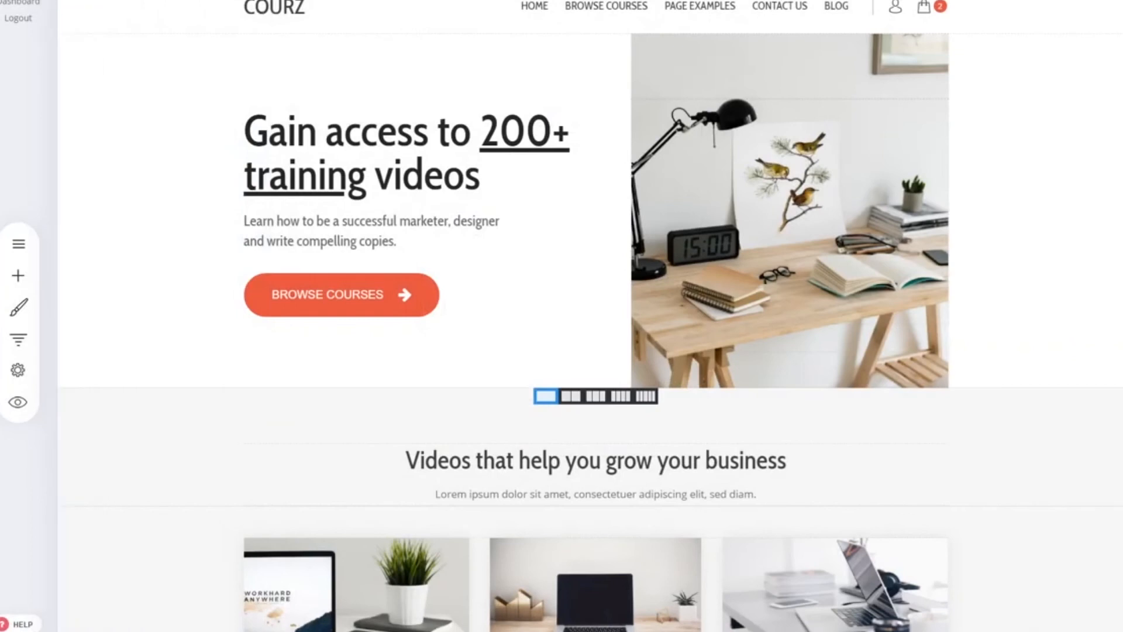
pyautogui.click(19, 3)
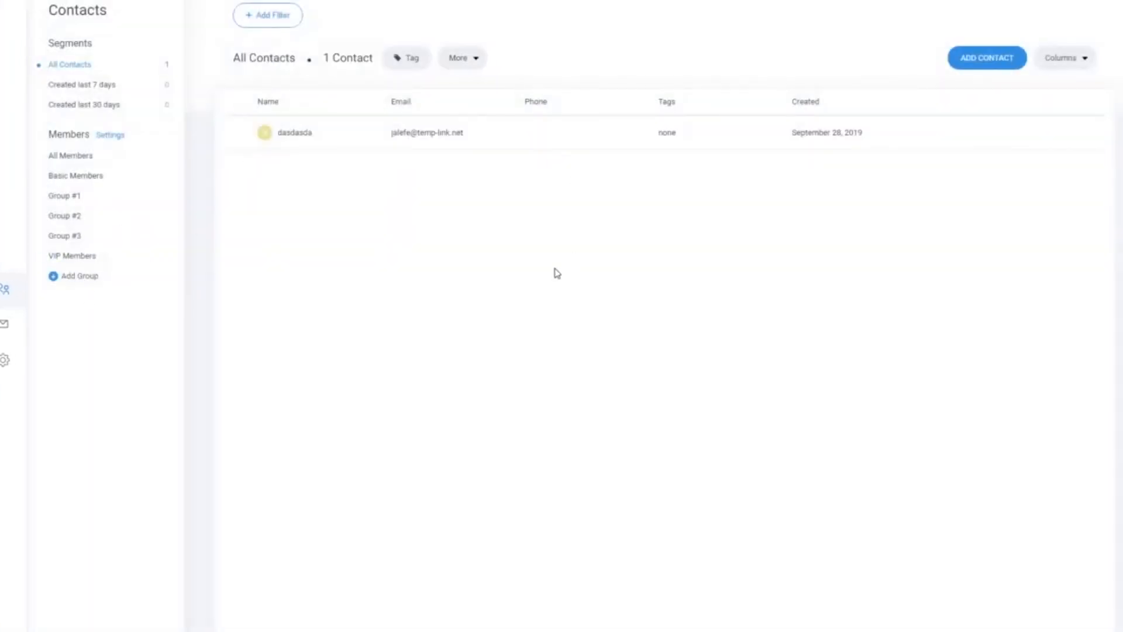
pyautogui.click(63, 199)
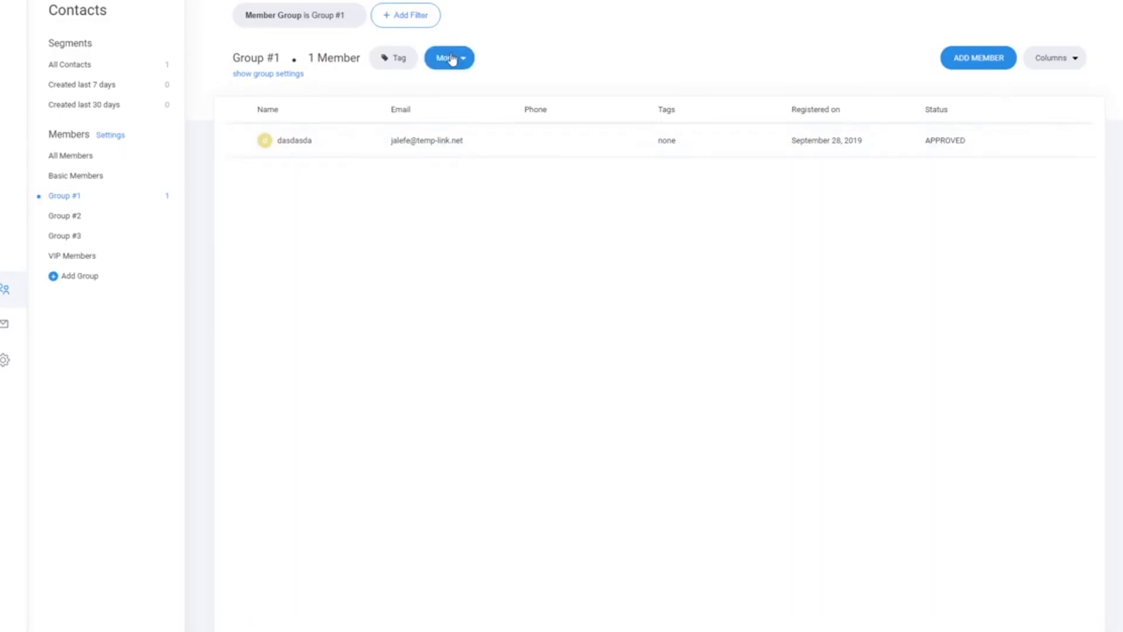
pyautogui.click(4, 370)
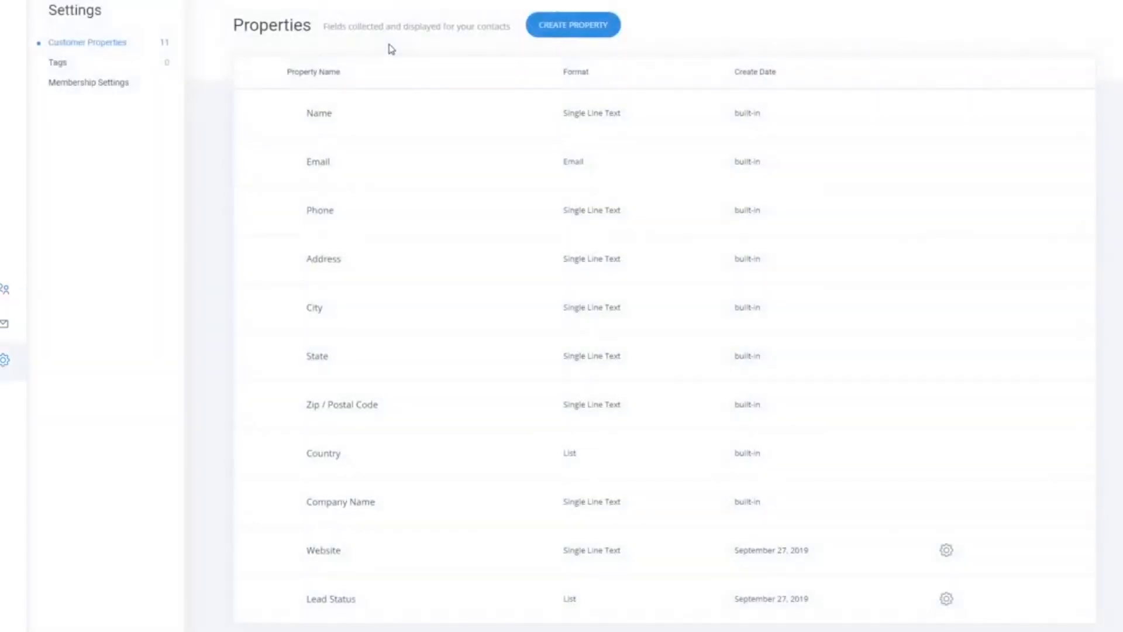
pyautogui.click(4, 290)
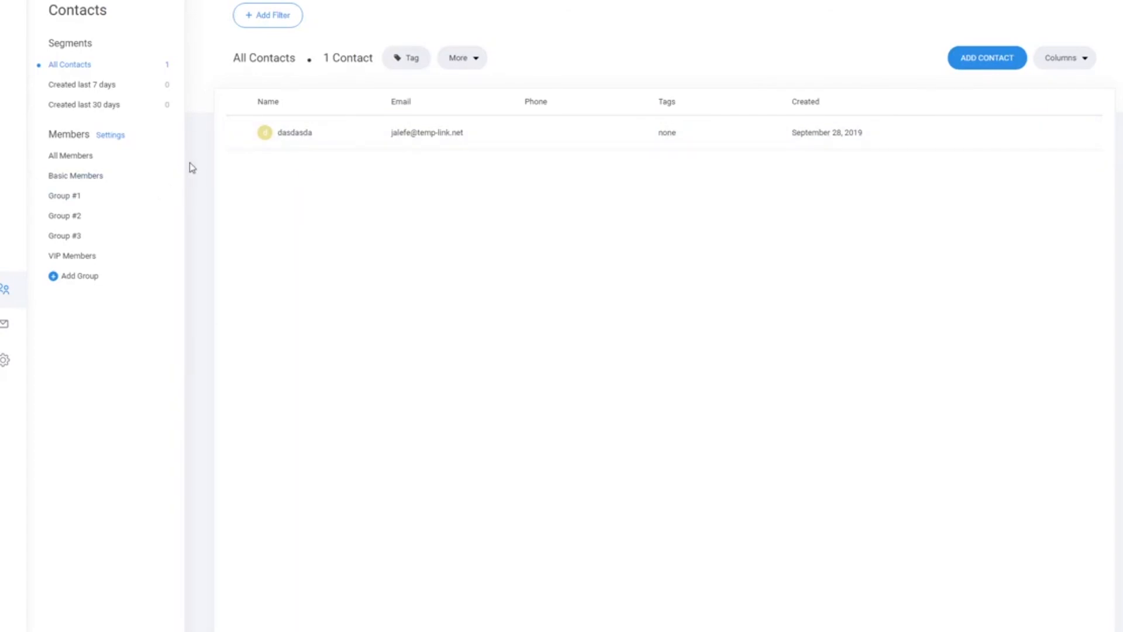
pyautogui.click(74, 197)
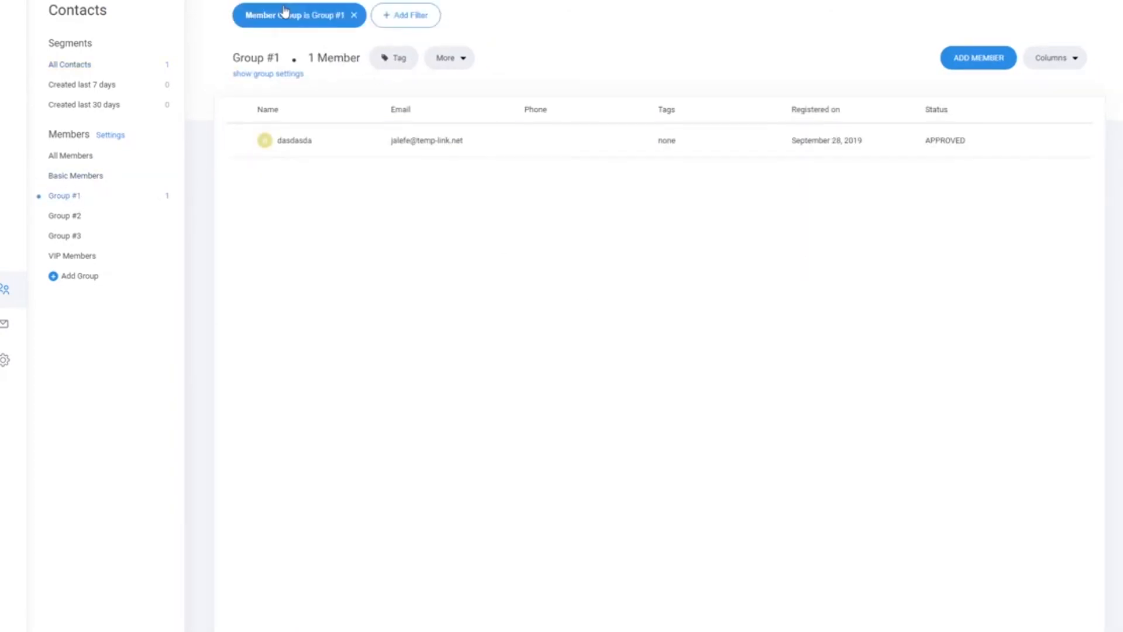
pyautogui.hotkey('alt', 'Left')
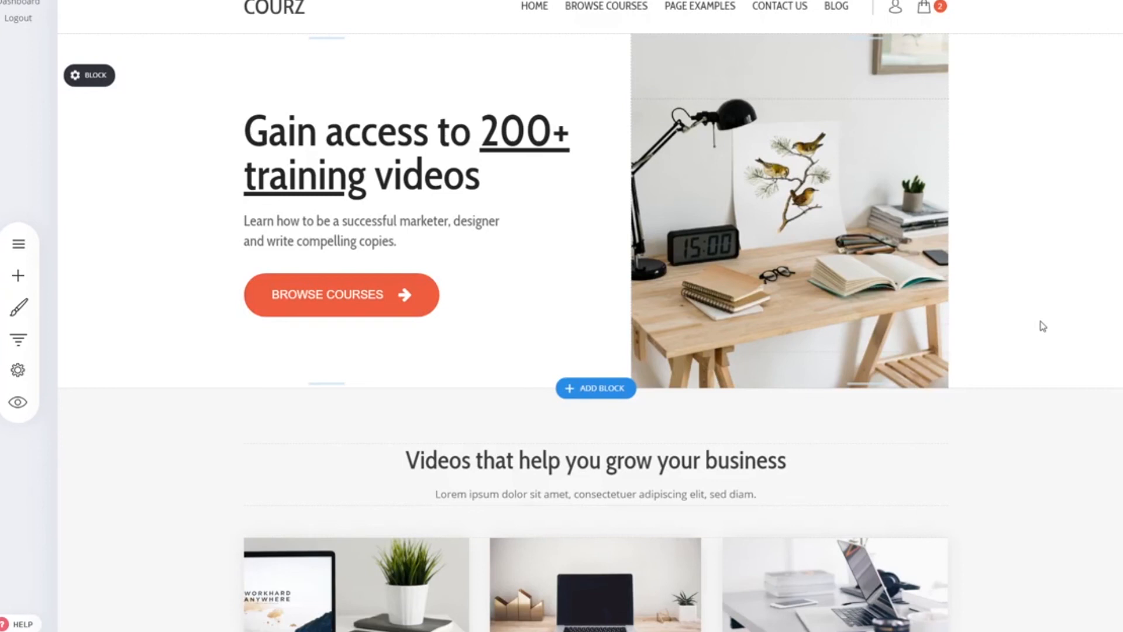
pyautogui.click(25, 251)
pyautogui.click(175, 269)
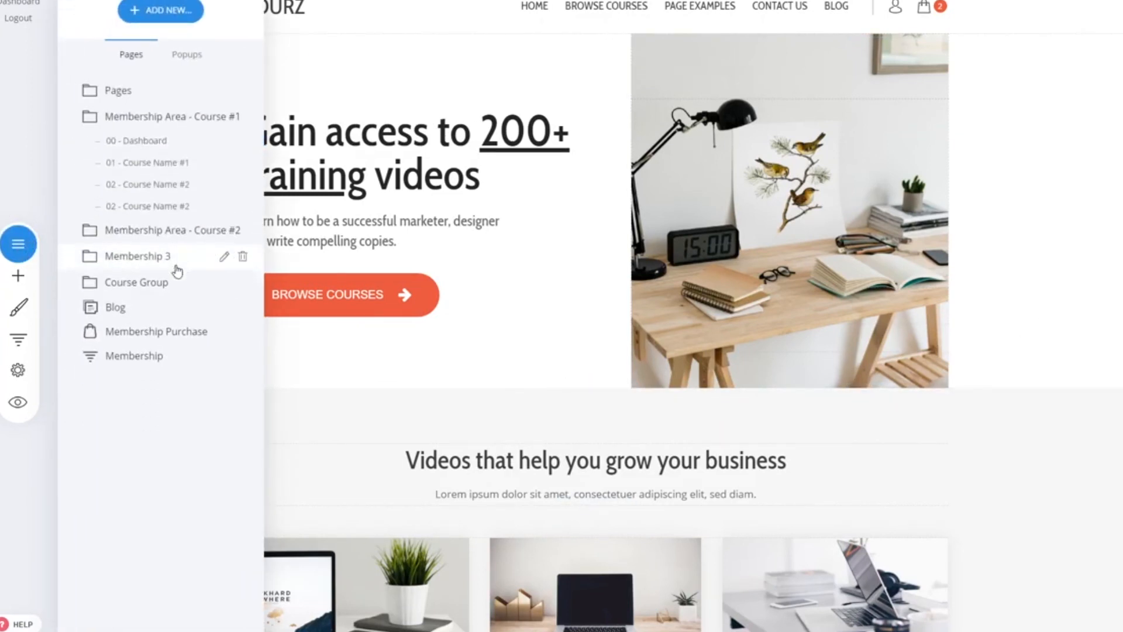
pyautogui.click(243, 207)
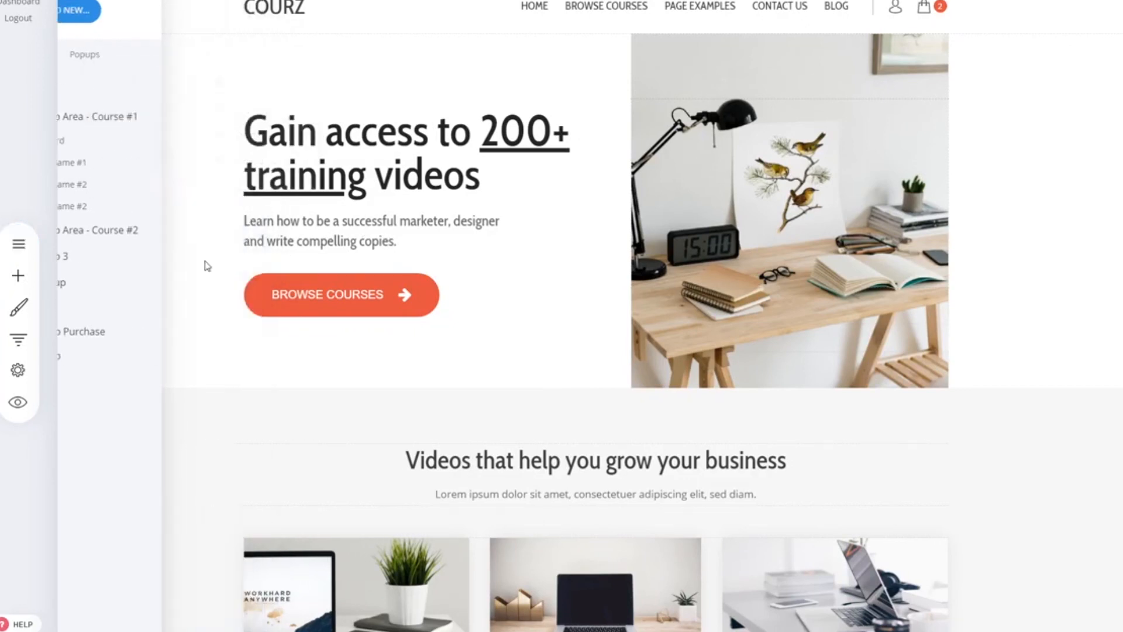
pyautogui.click(18, 276)
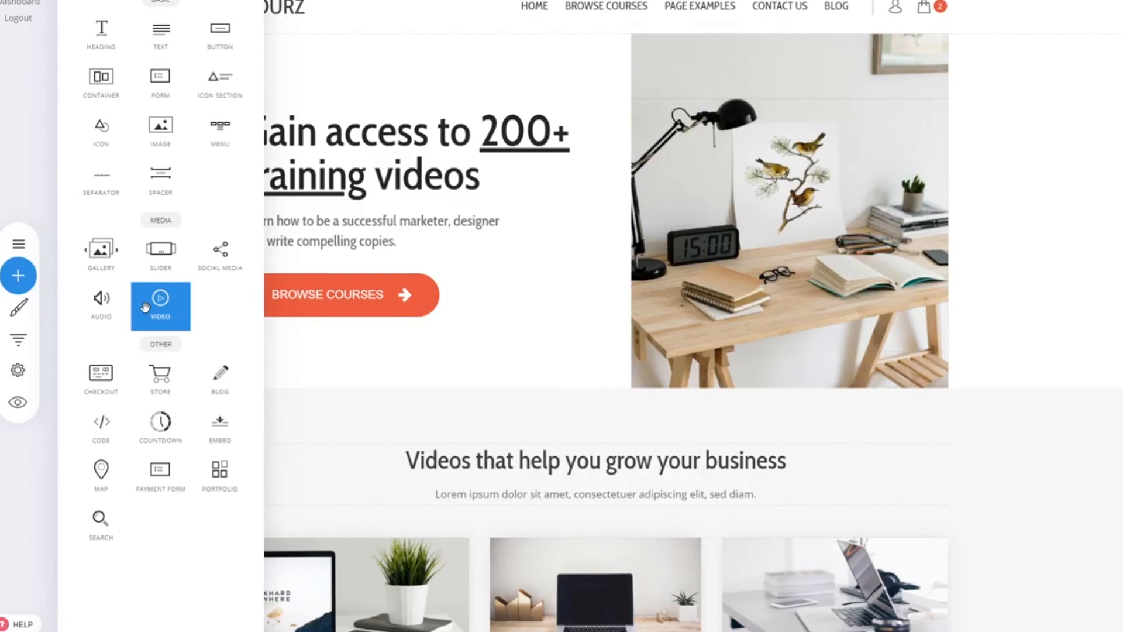
pyautogui.click(975, 243)
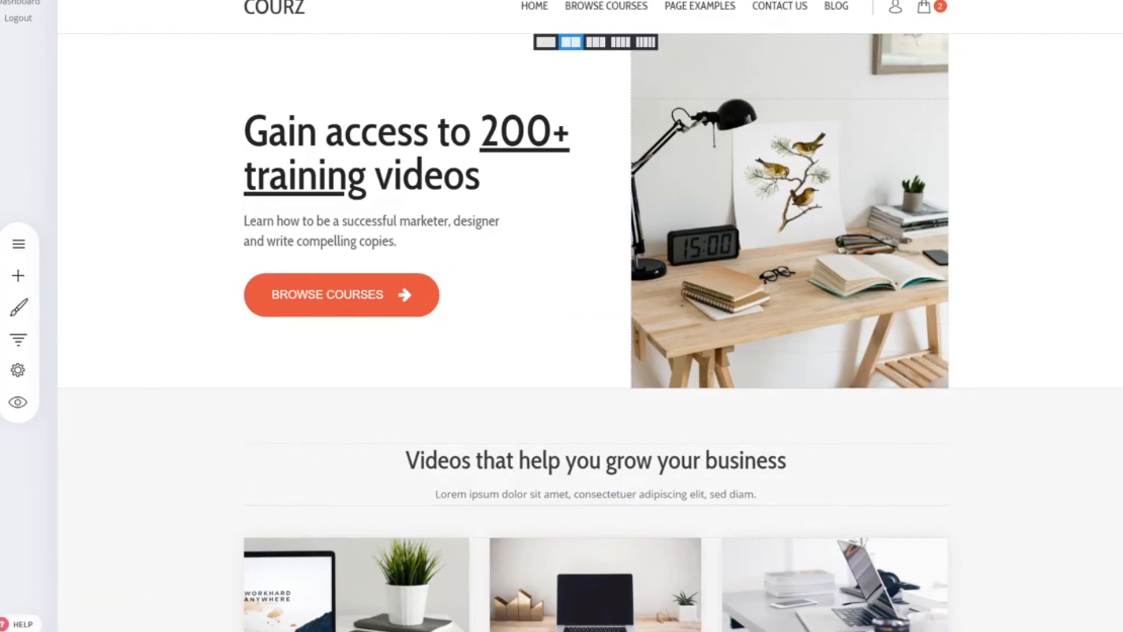
# - Scroll down through the mobile home page preview and back up
pyautogui.scroll(-6, 625, 251)
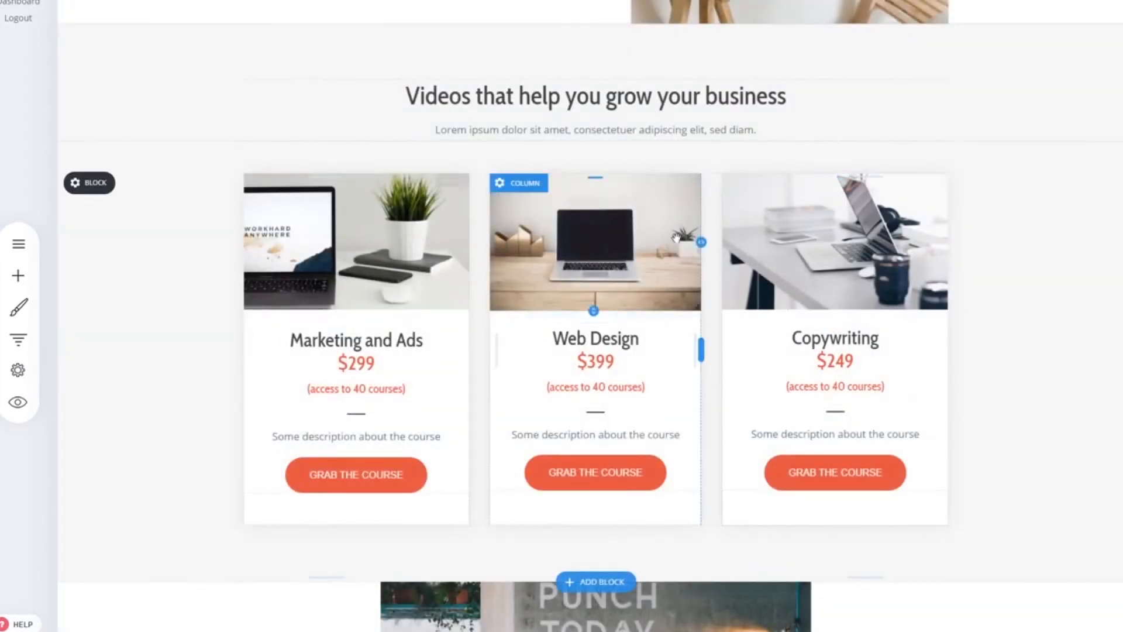
pyautogui.scroll(-5, 1029, 330)
pyautogui.scroll(-12, 1028, 330)
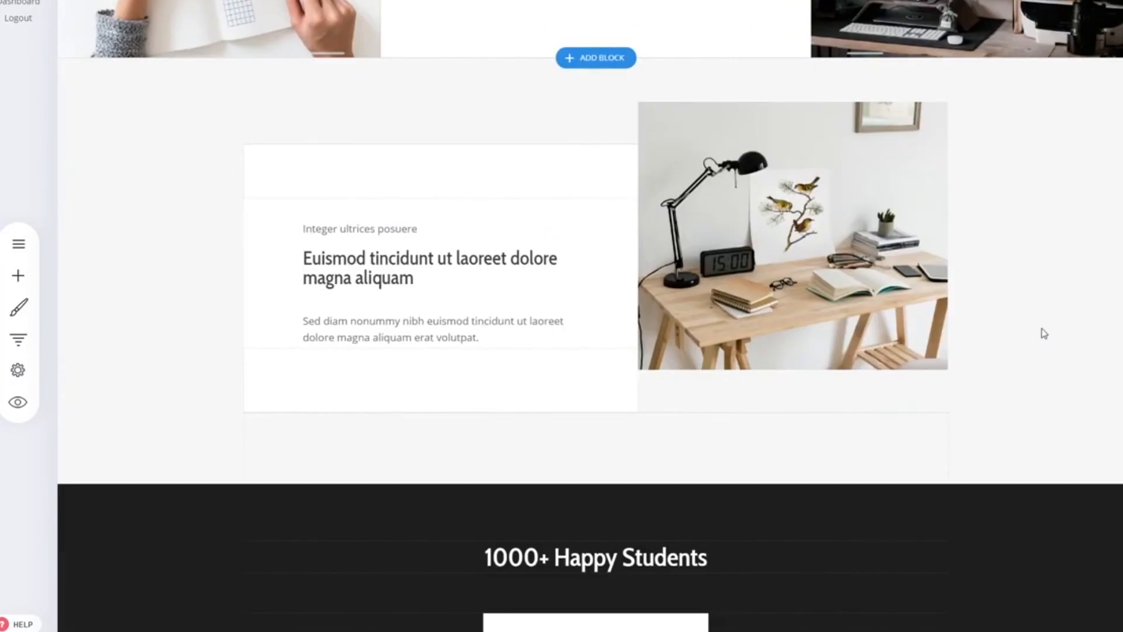
pyautogui.scroll(-5, 1041, 328)
pyautogui.scroll(-5, 1040, 328)
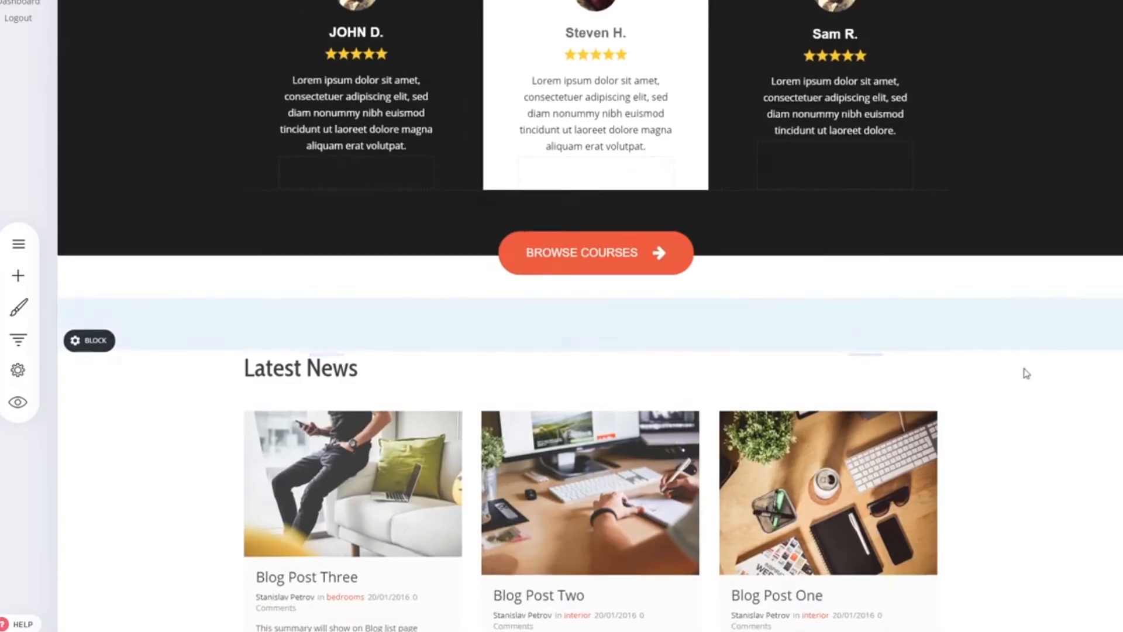
pyautogui.scroll(10, 1032, 357)
pyautogui.scroll(17, 1027, 374)
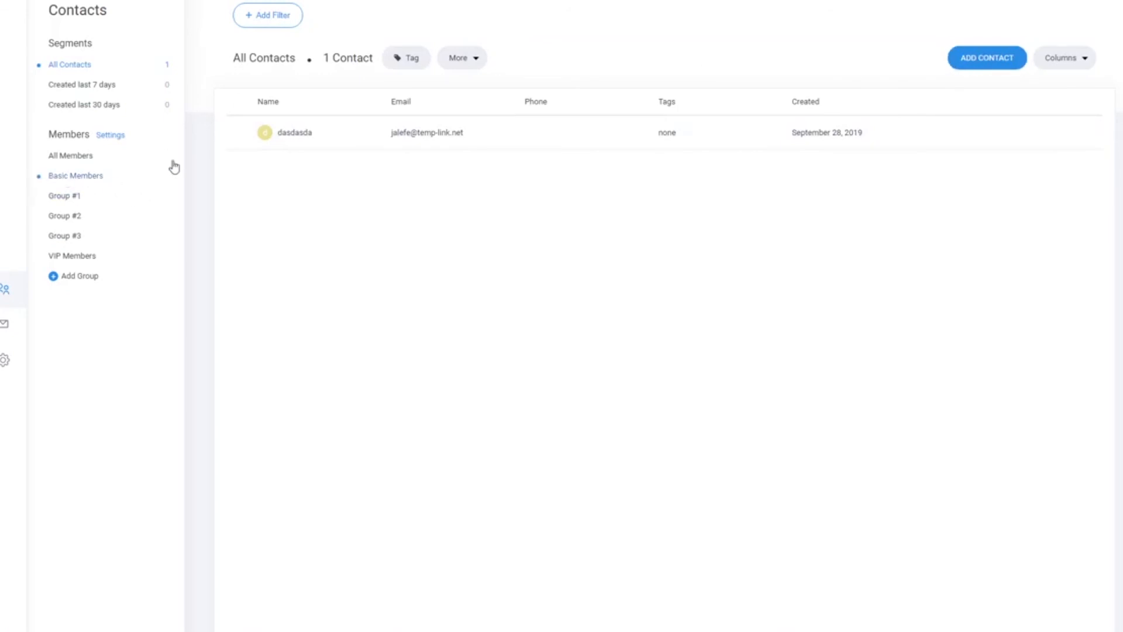
# - Review Group #1's member, cancelling Add Member, then go back to contacts and the site editor
pyautogui.click(112, 196)
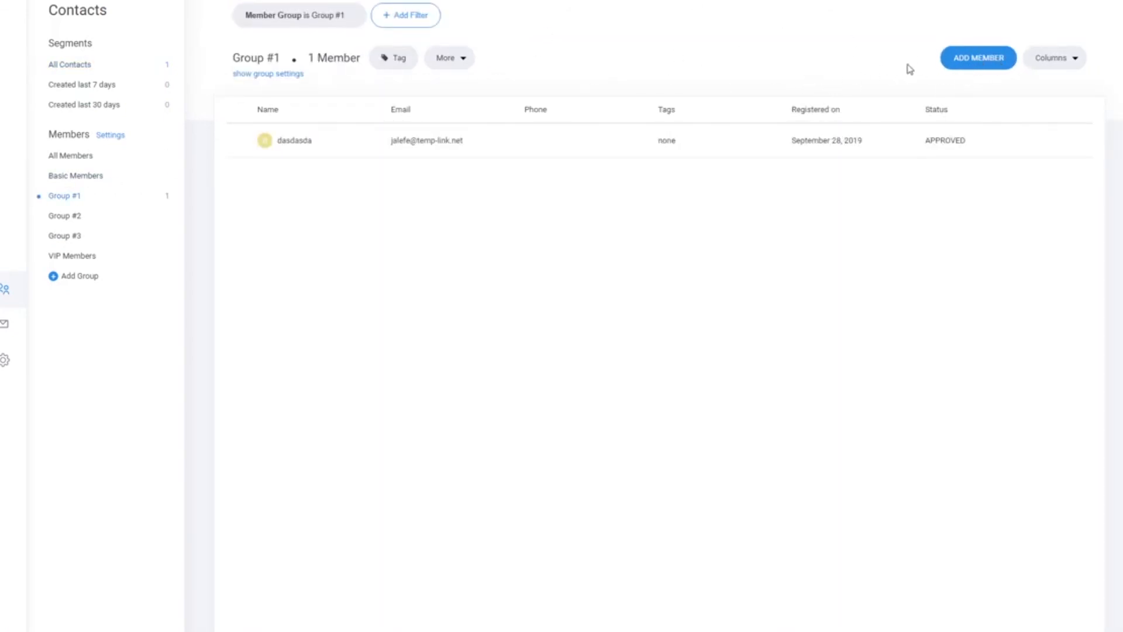
pyautogui.click(982, 63)
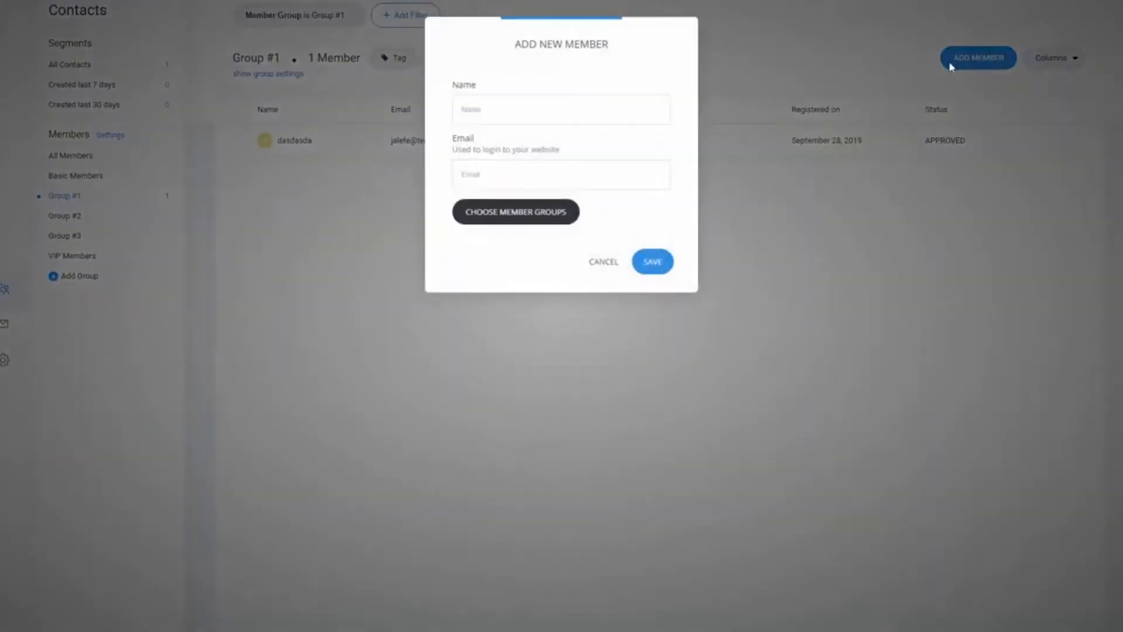
pyautogui.click(609, 274)
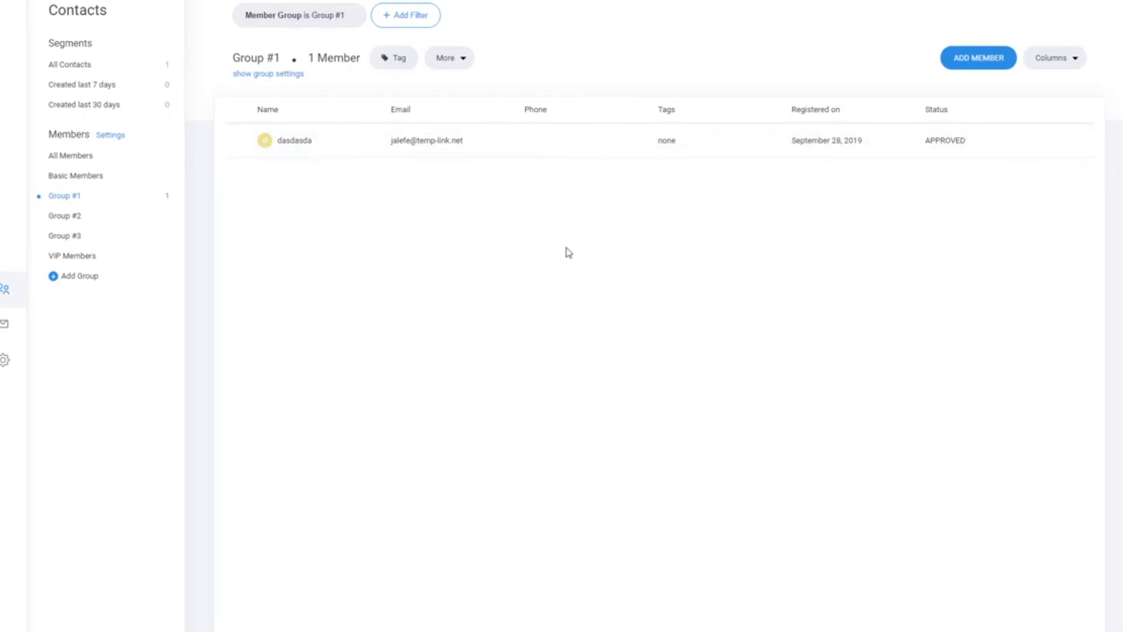
pyautogui.click(296, 143)
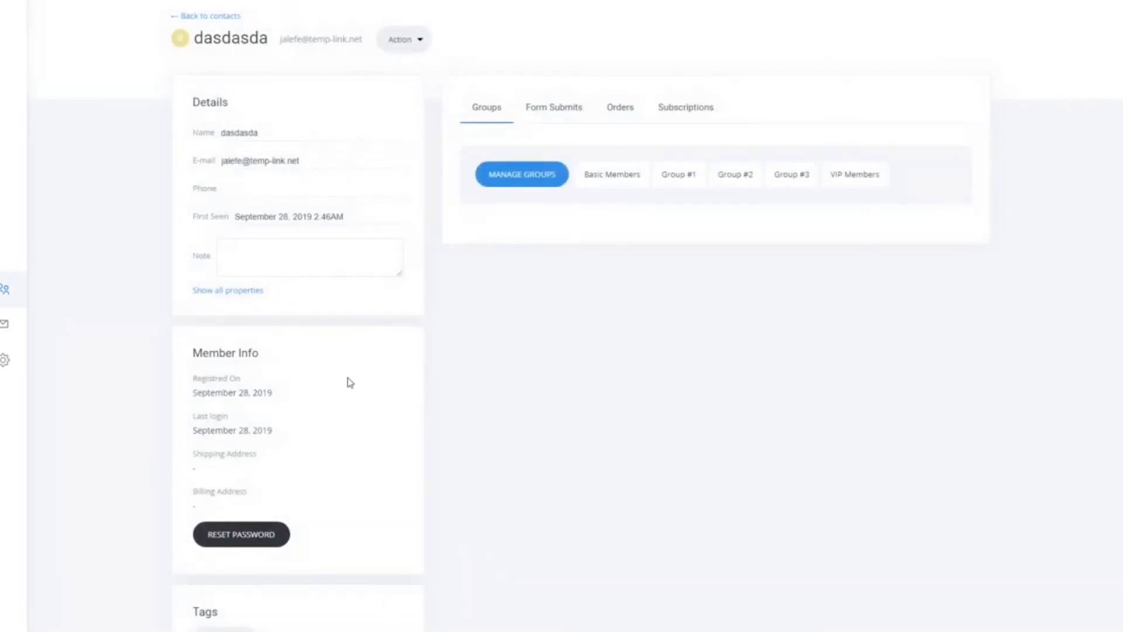
pyautogui.click(239, 18)
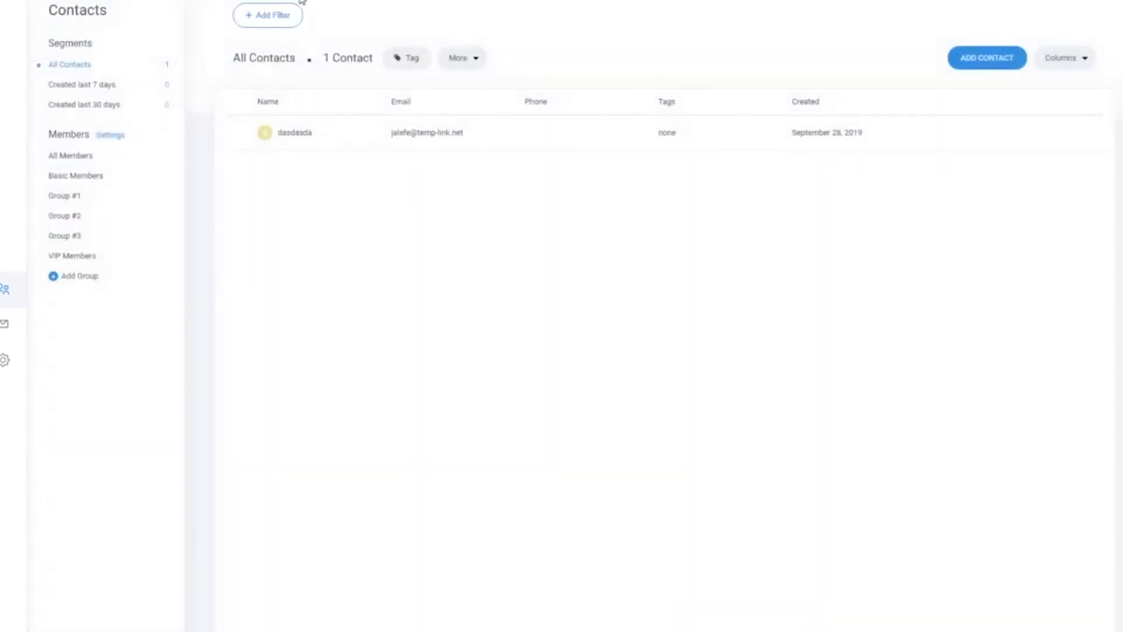
pyautogui.click(302, 1)
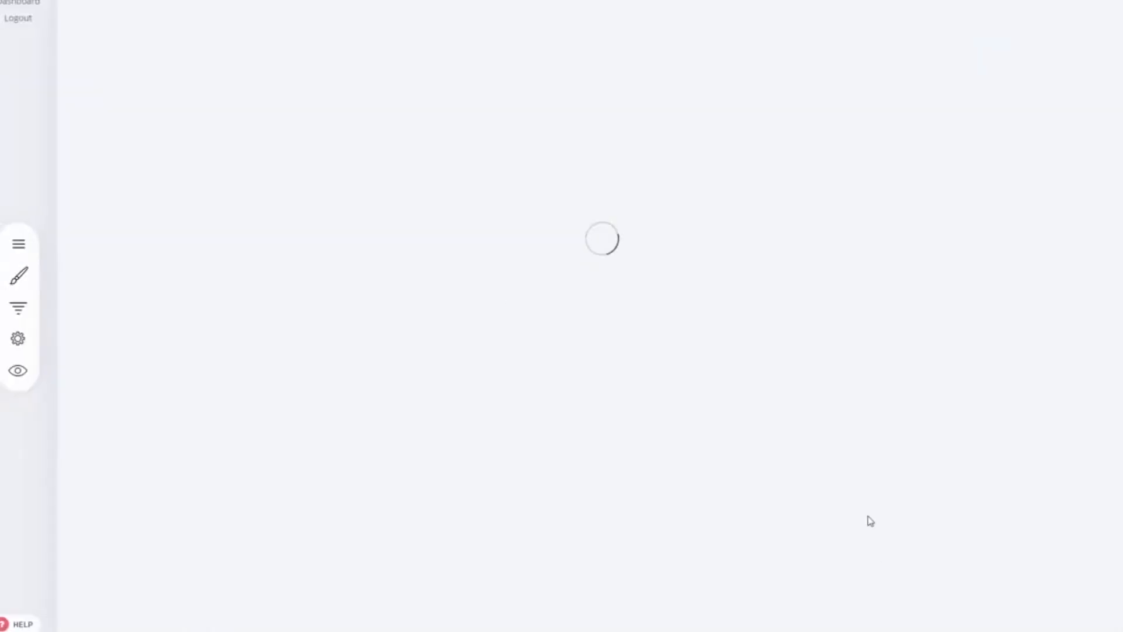